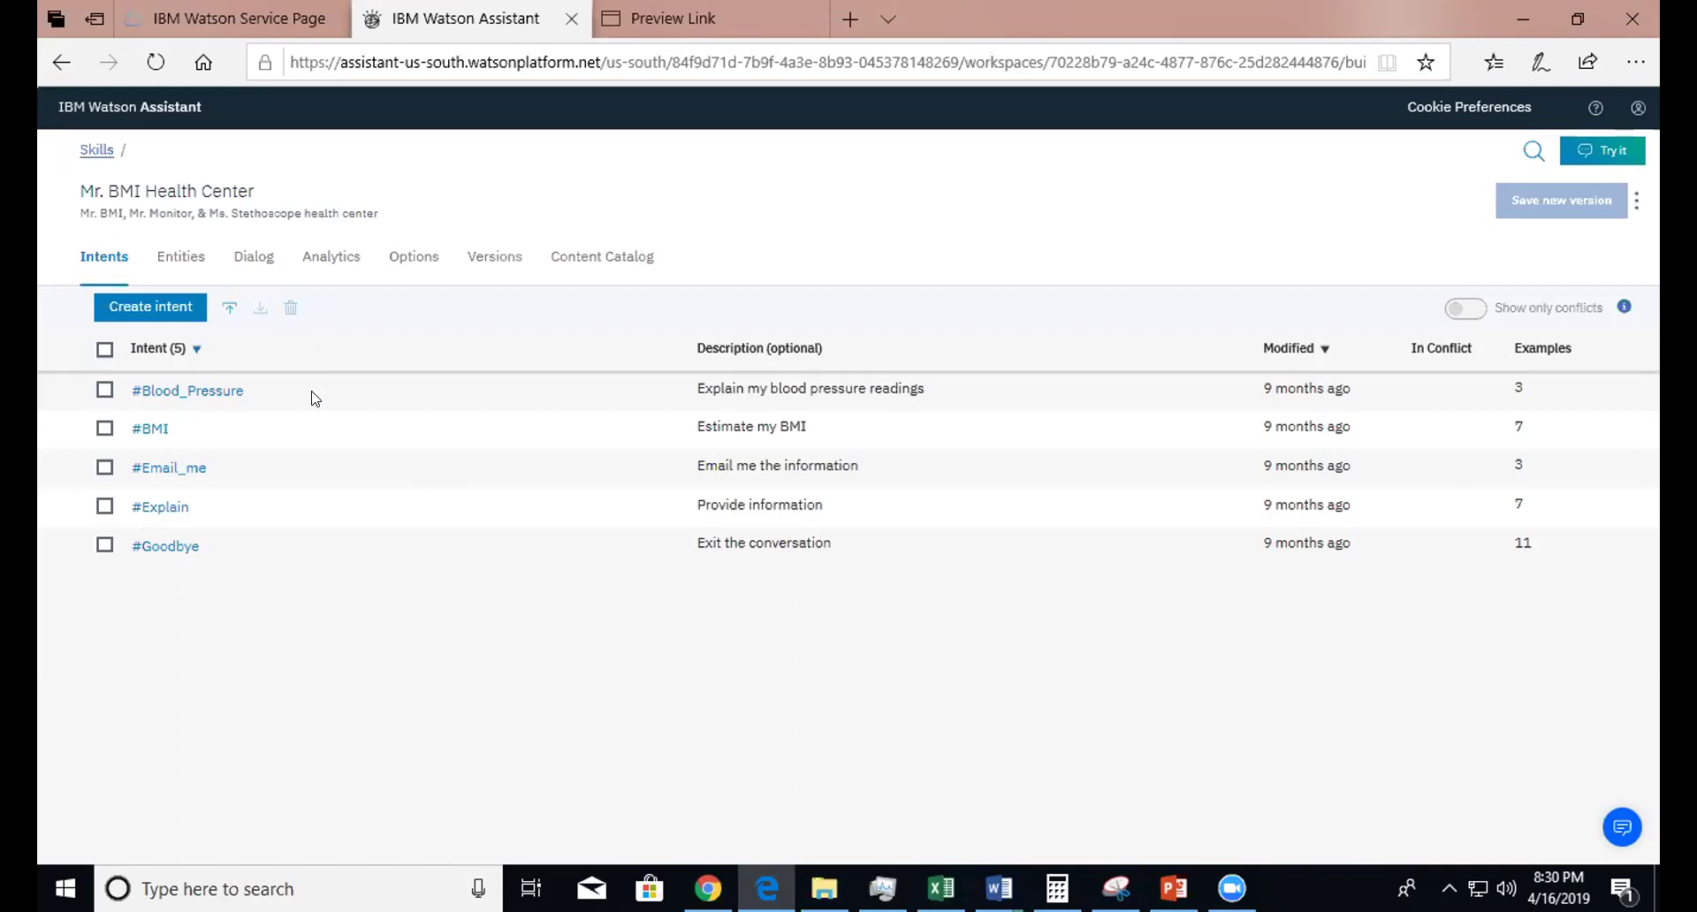
click(170, 269)
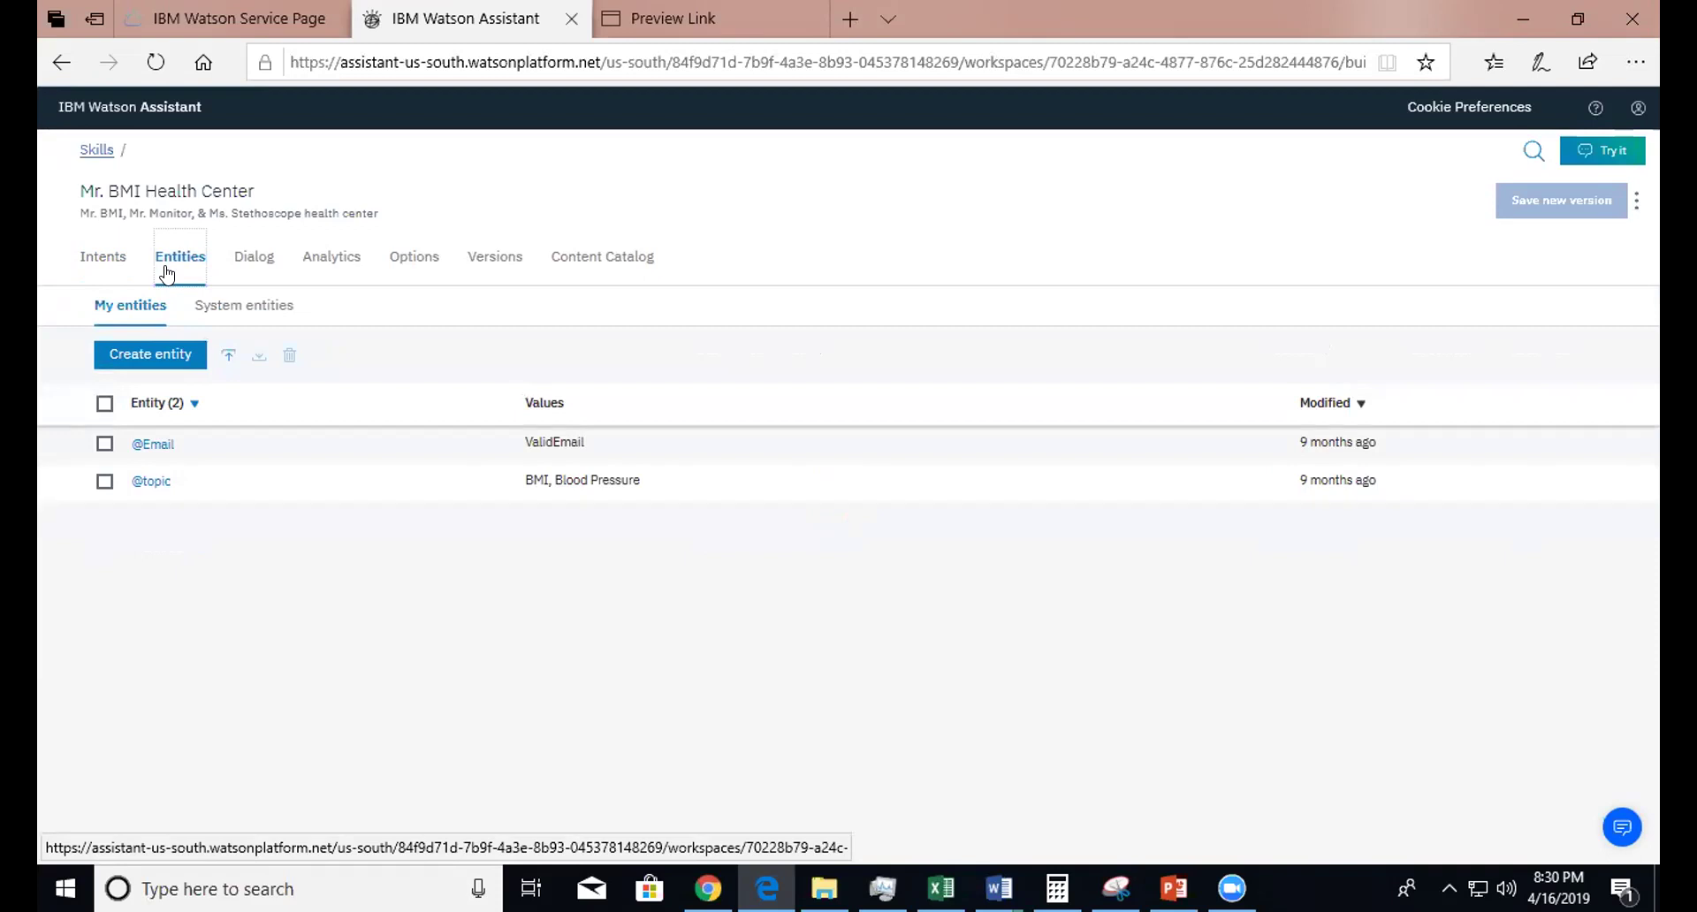
click(146, 491)
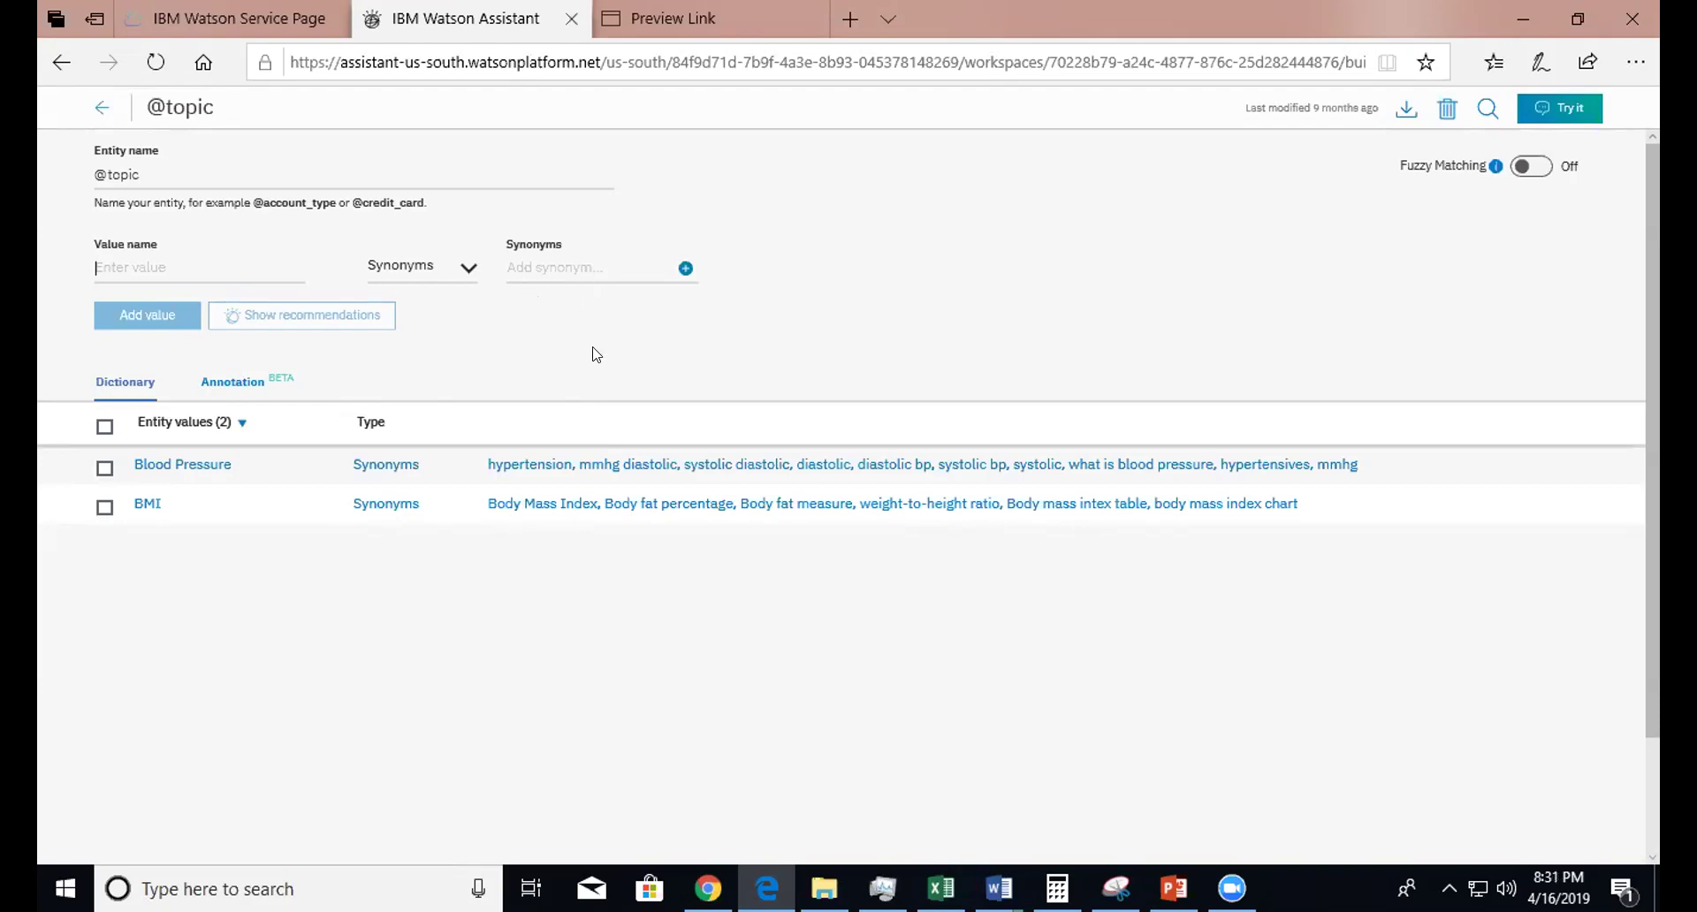
click(100, 107)
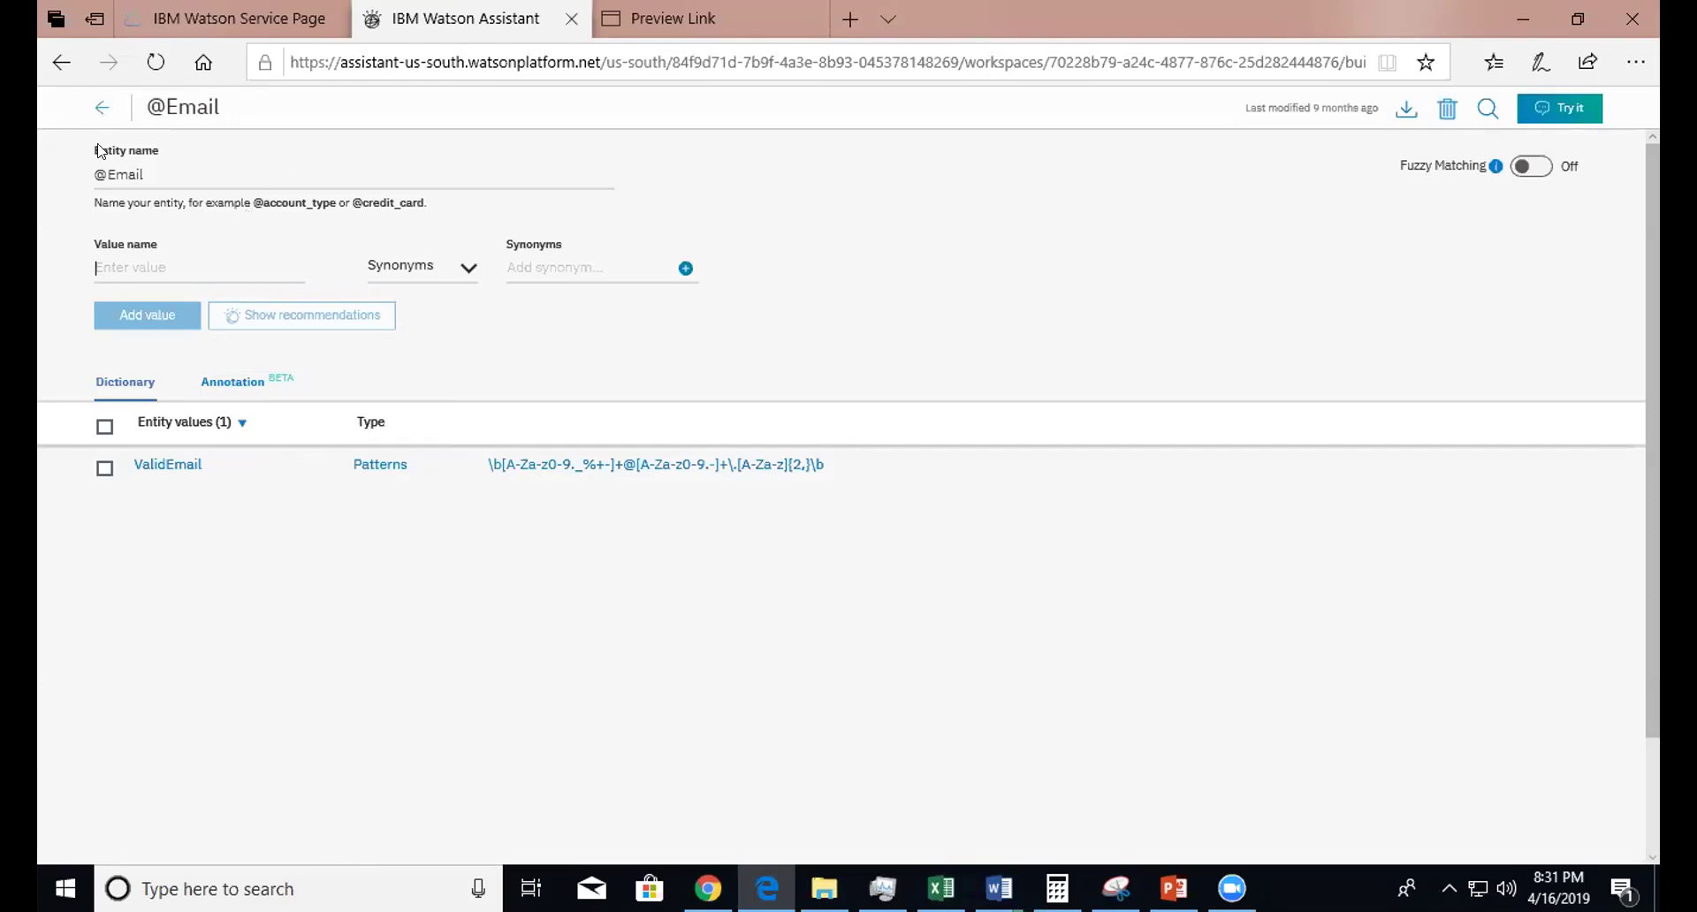
click(99, 110)
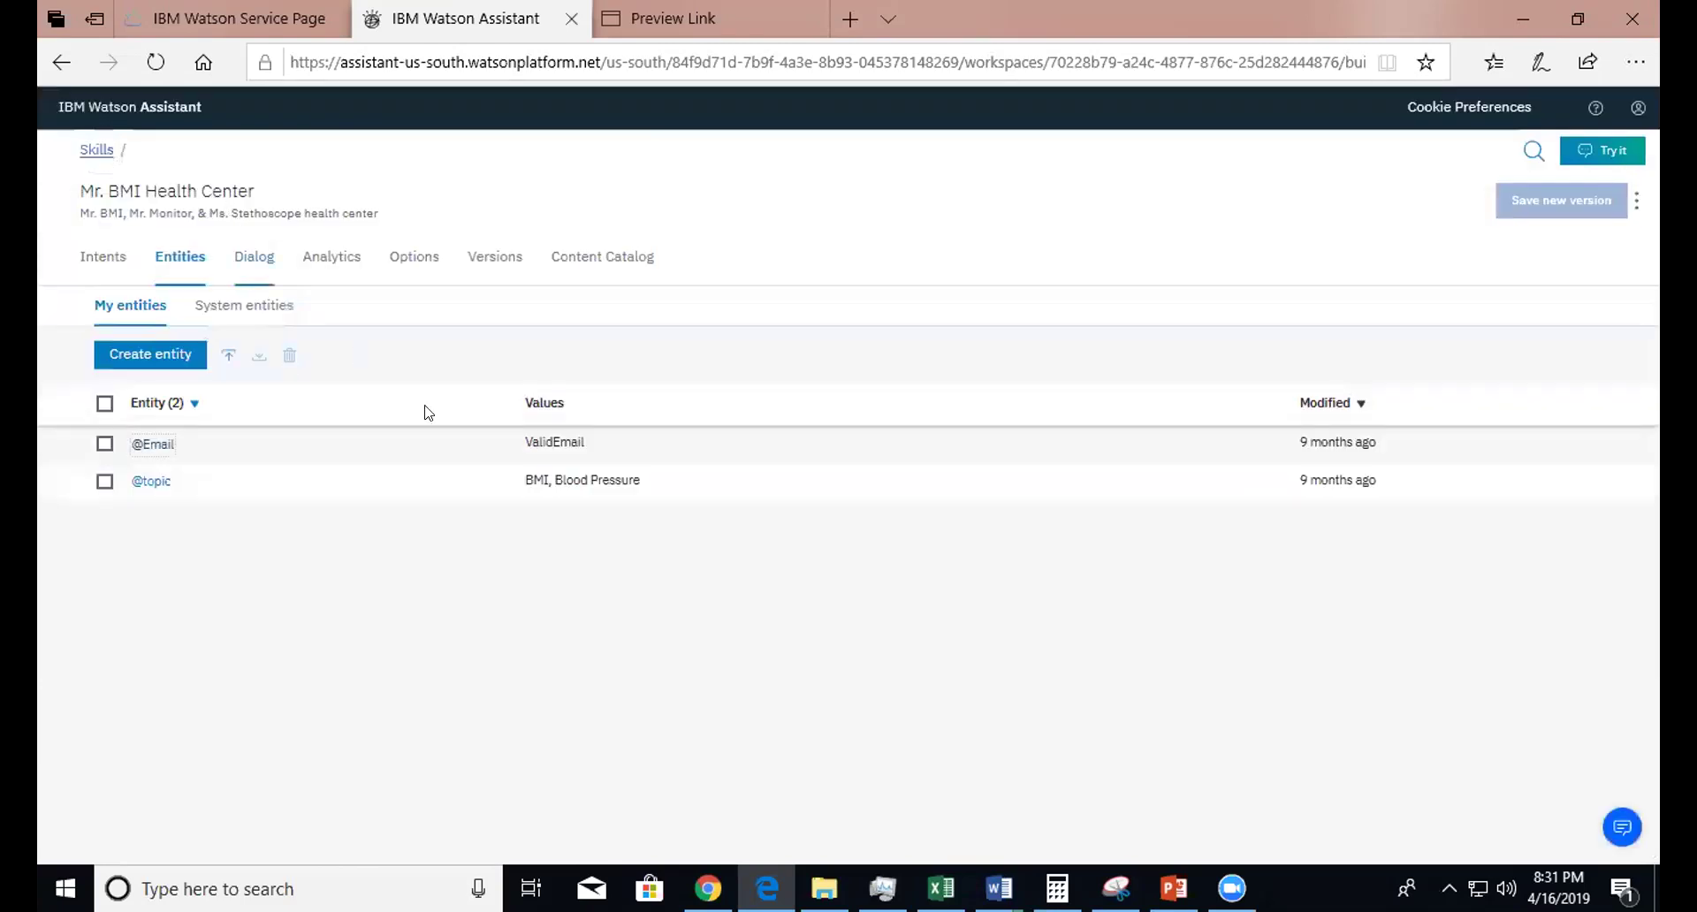
- Bring up the Welcome node with its after-17:00, before-10:00 and anything_else responses
click(259, 272)
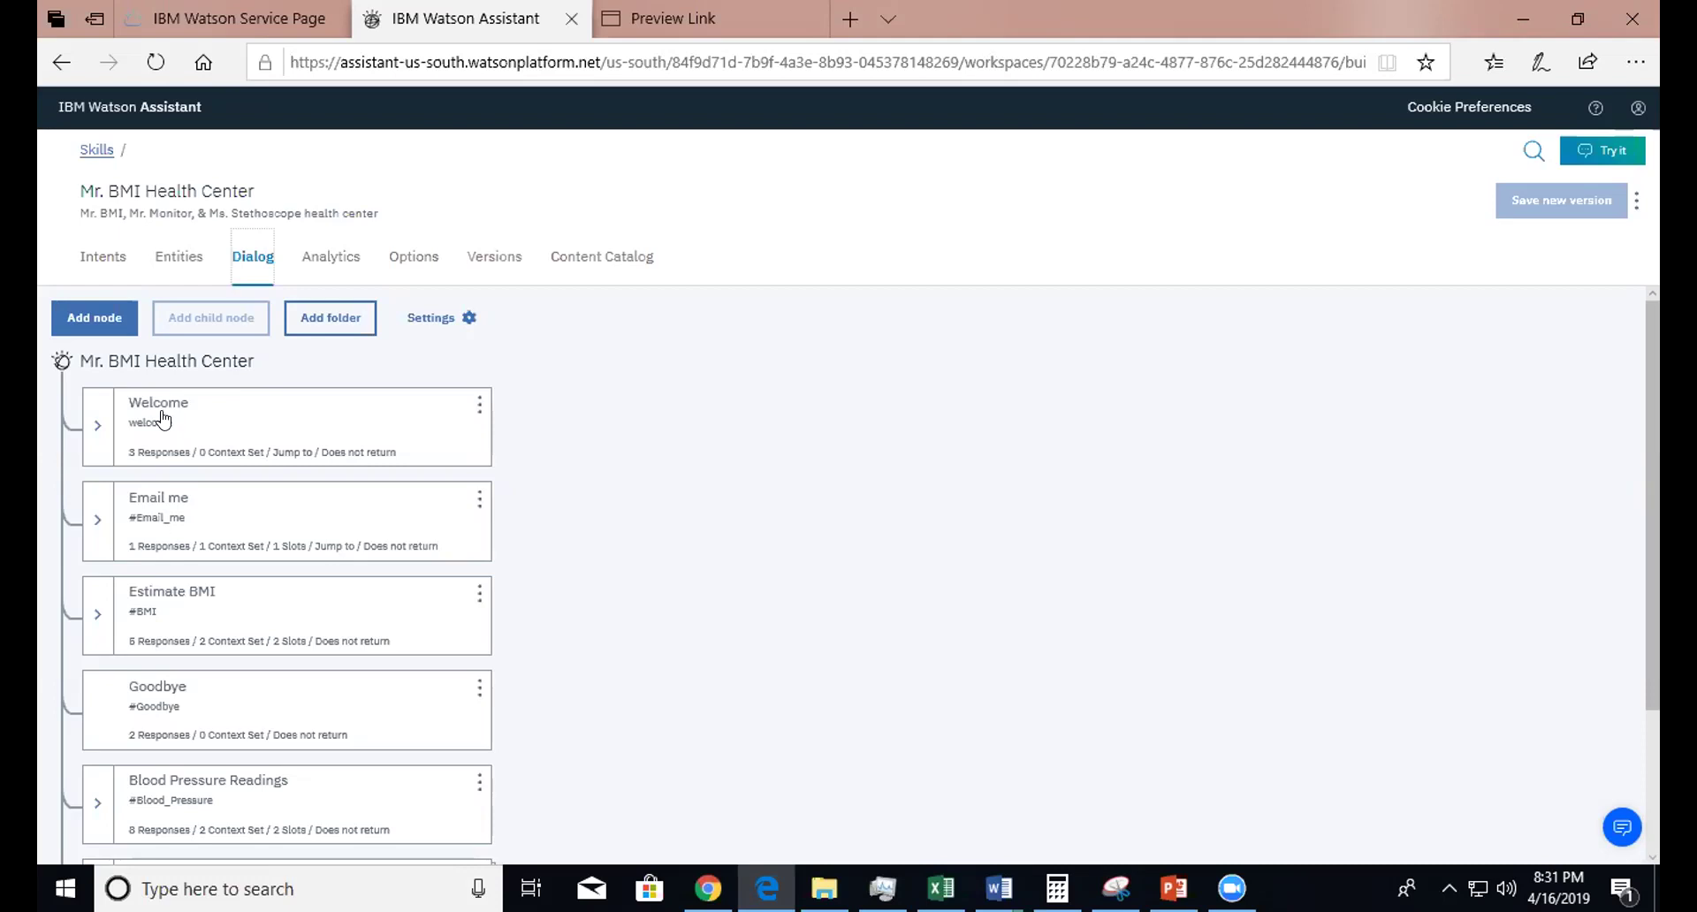
click(163, 419)
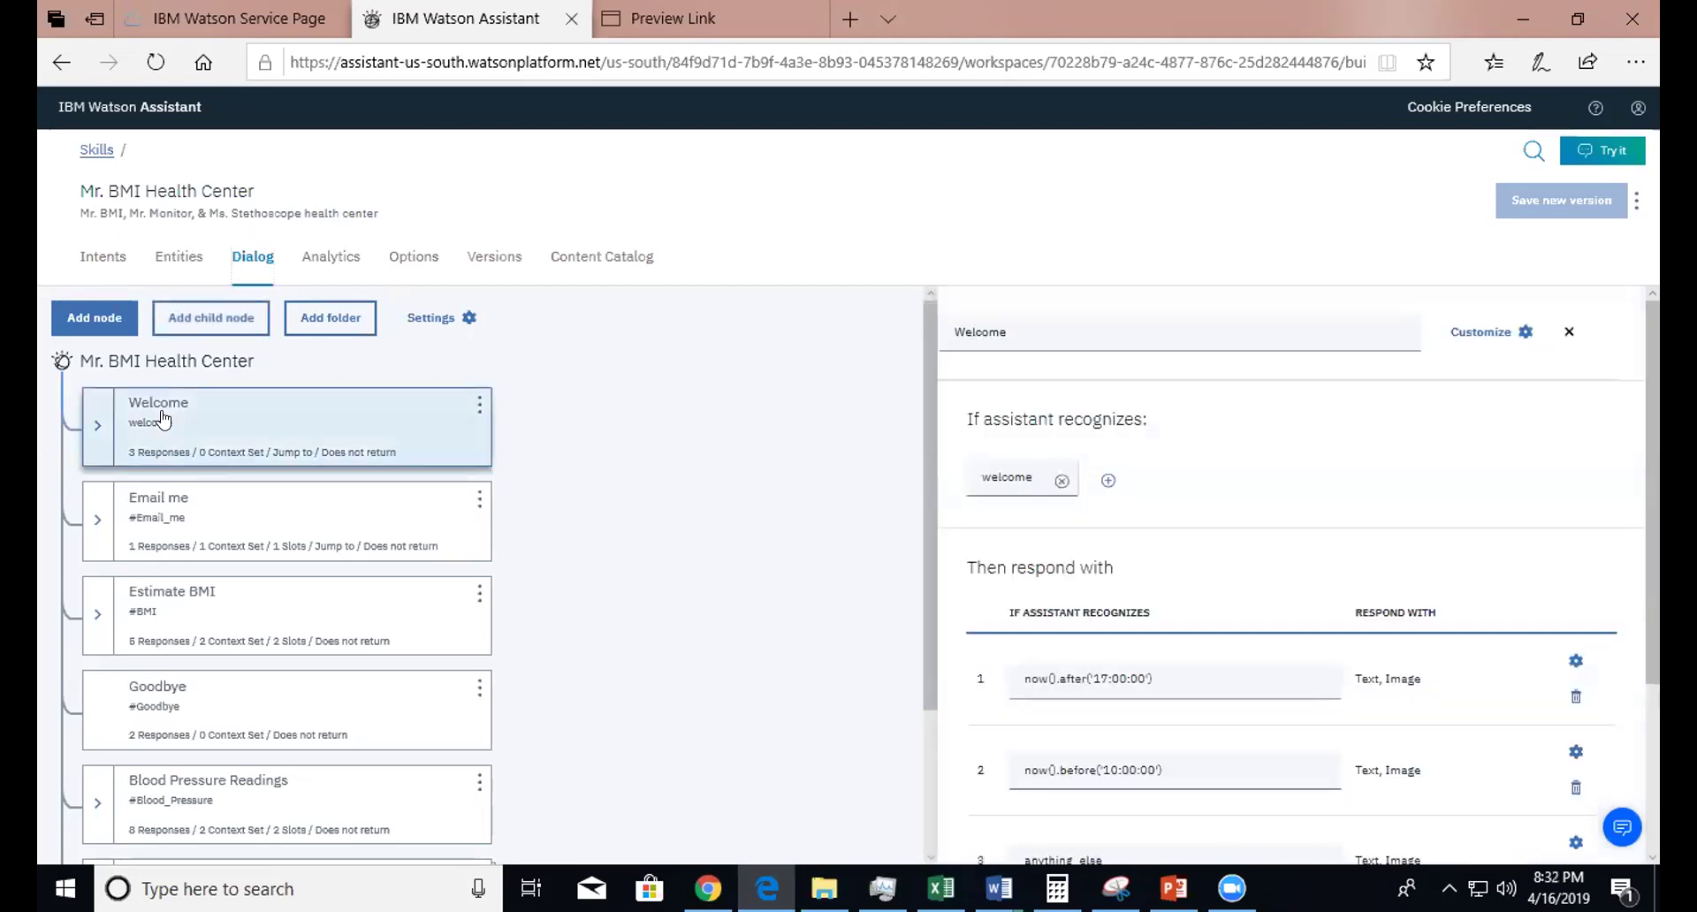
click(162, 419)
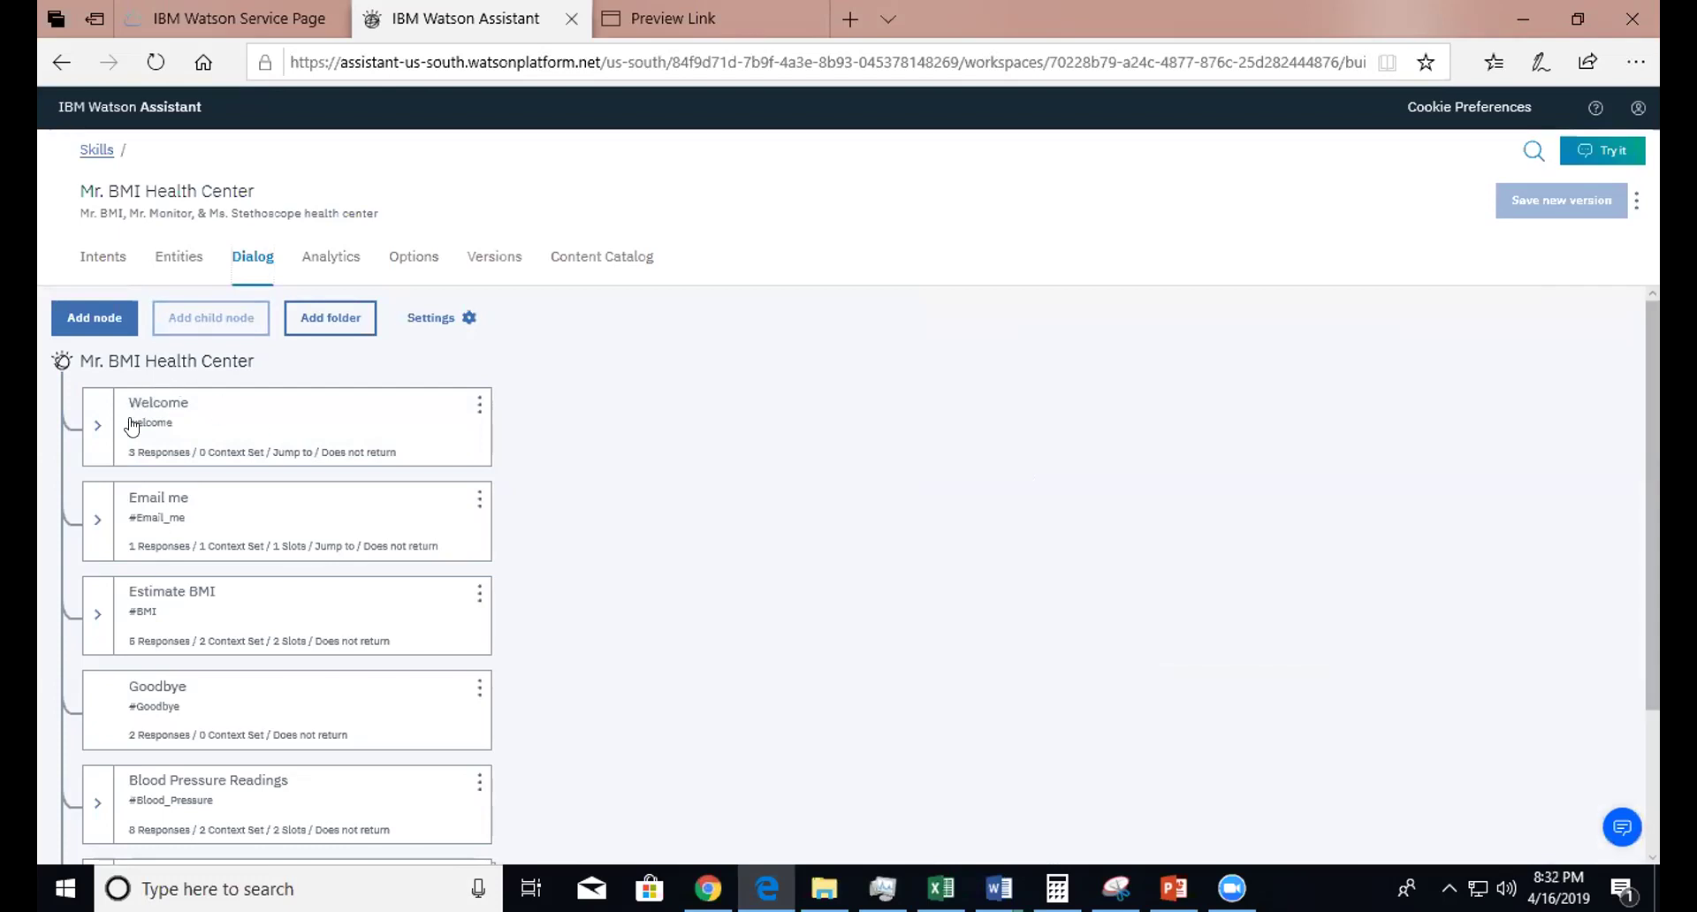
key(super+s)
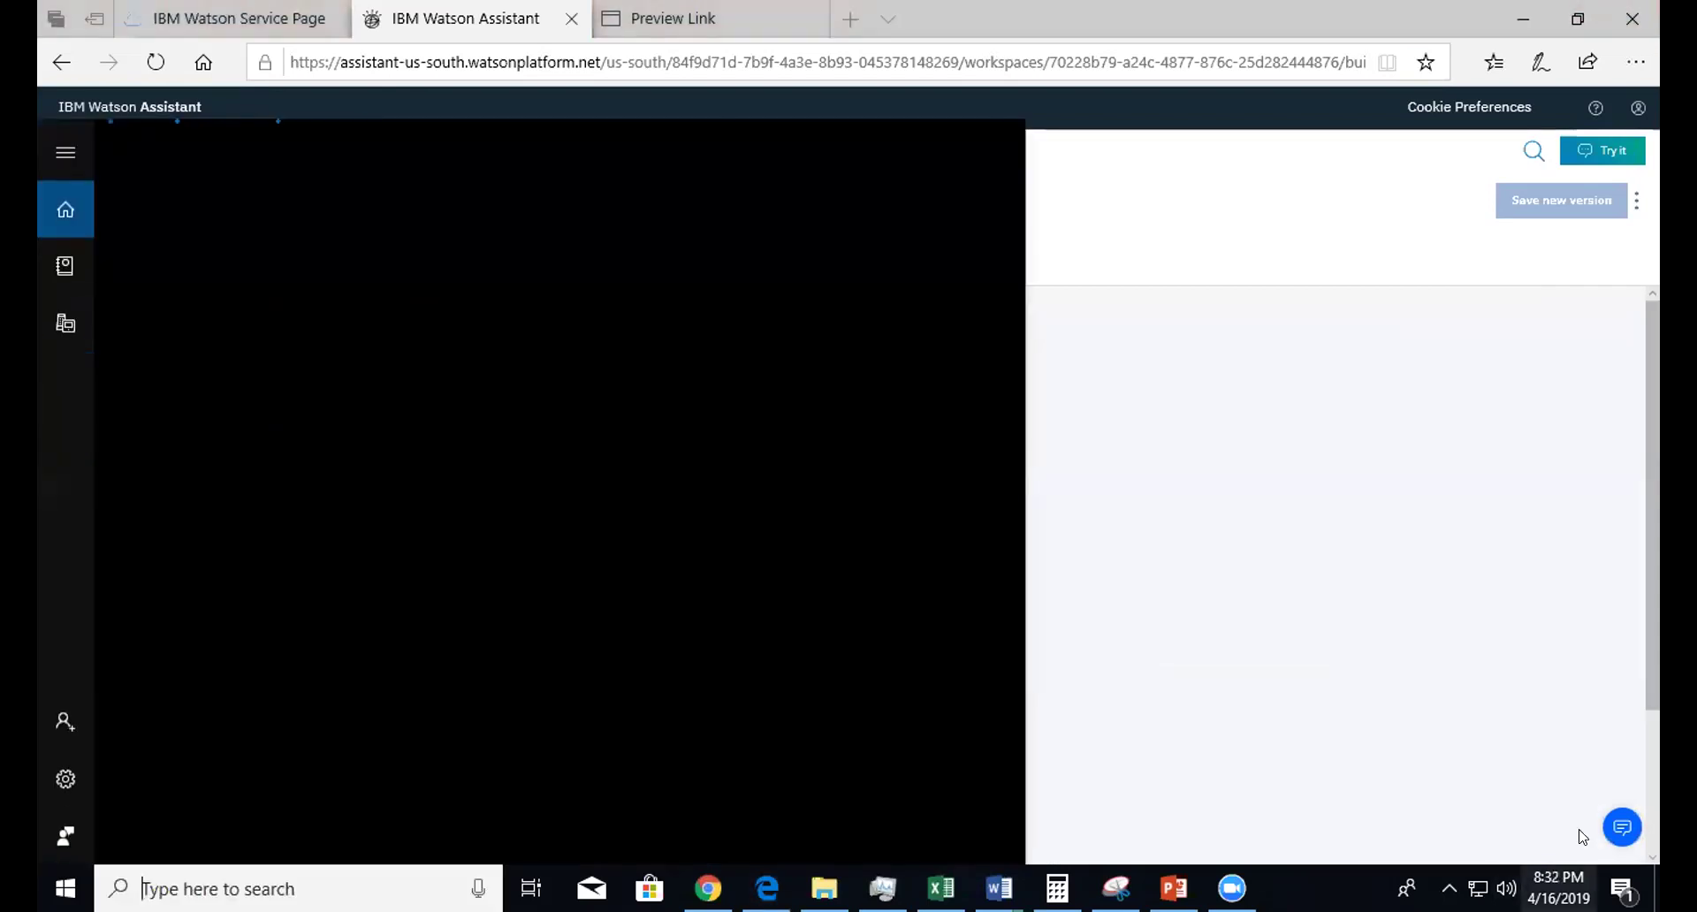
click(1414, 435)
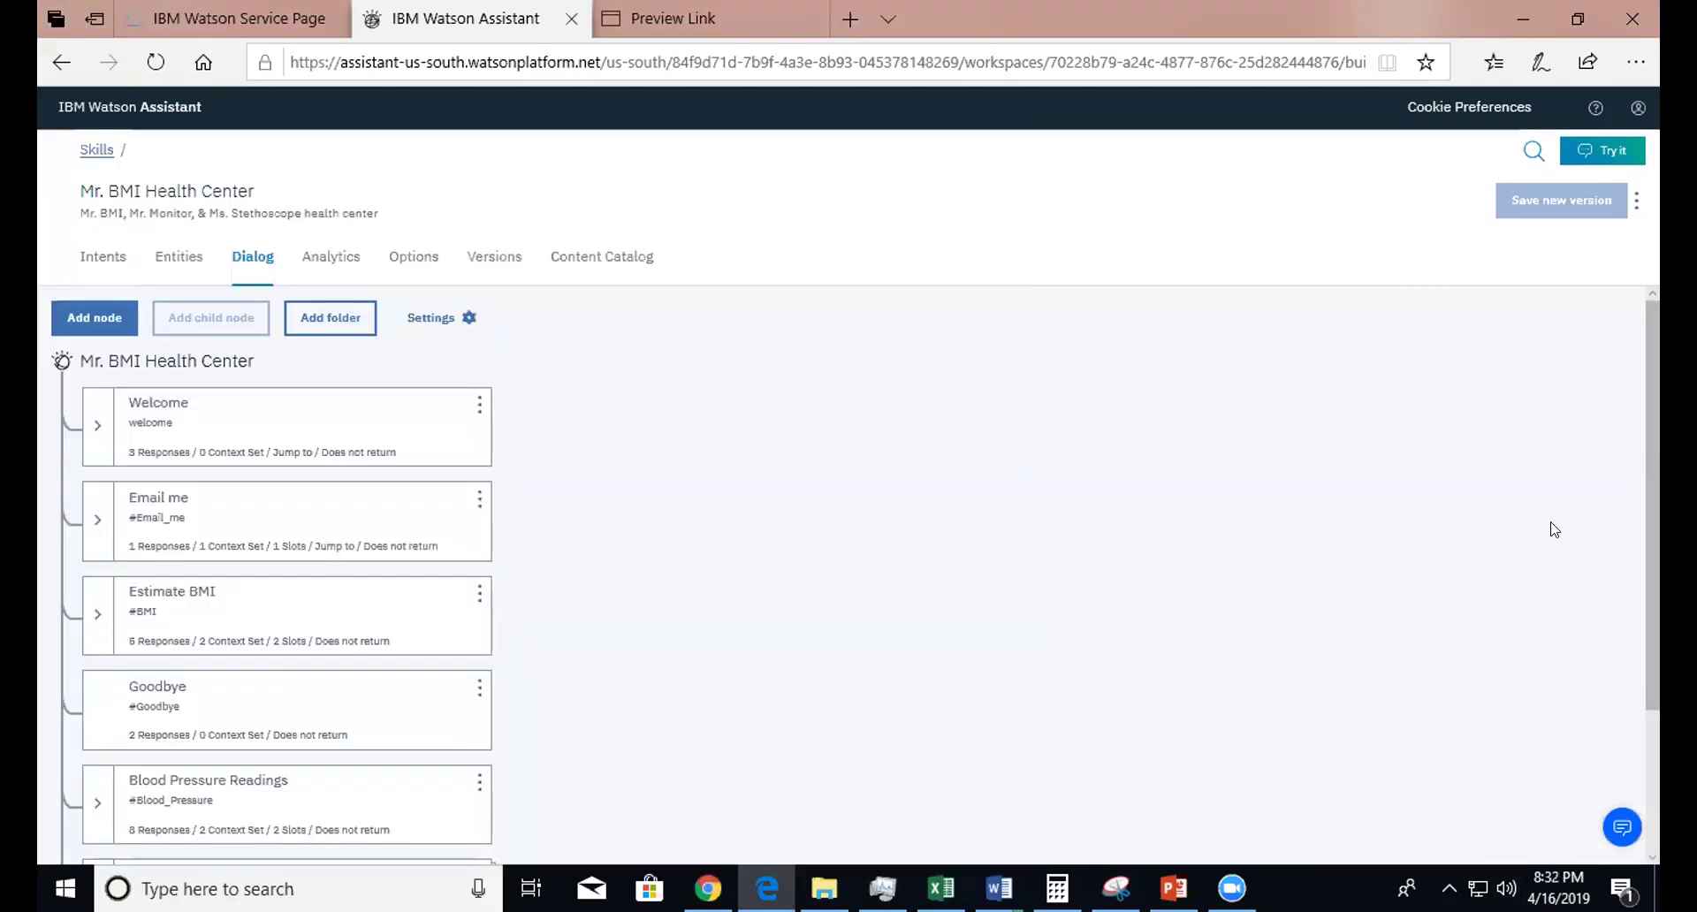
click(1655, 804)
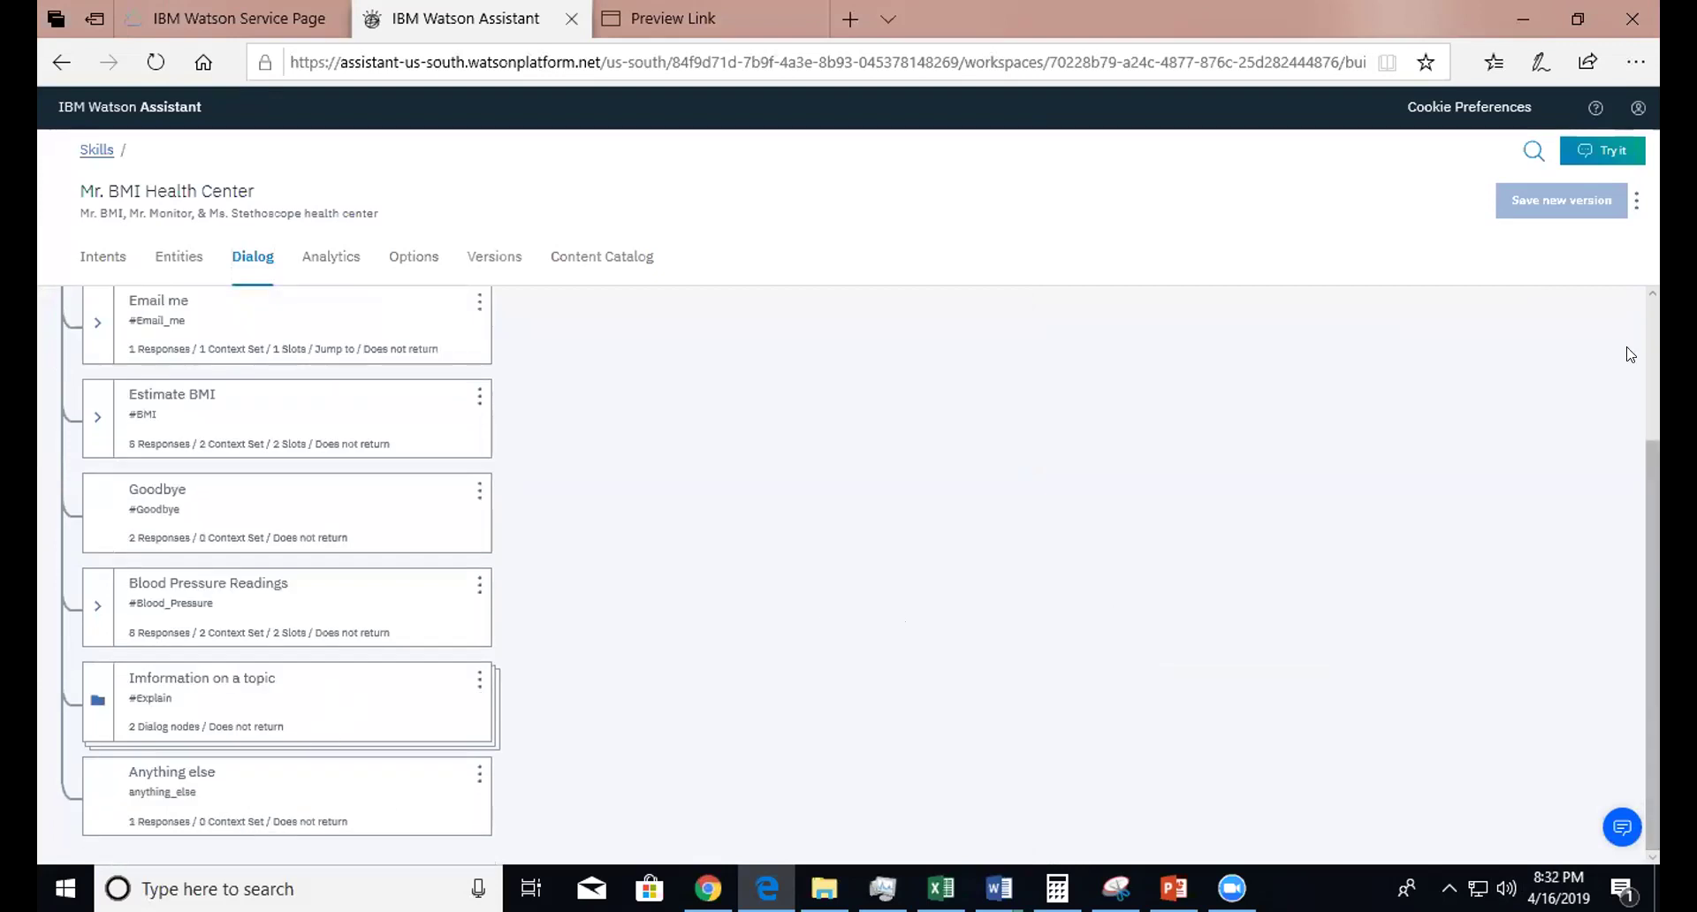
click(1655, 334)
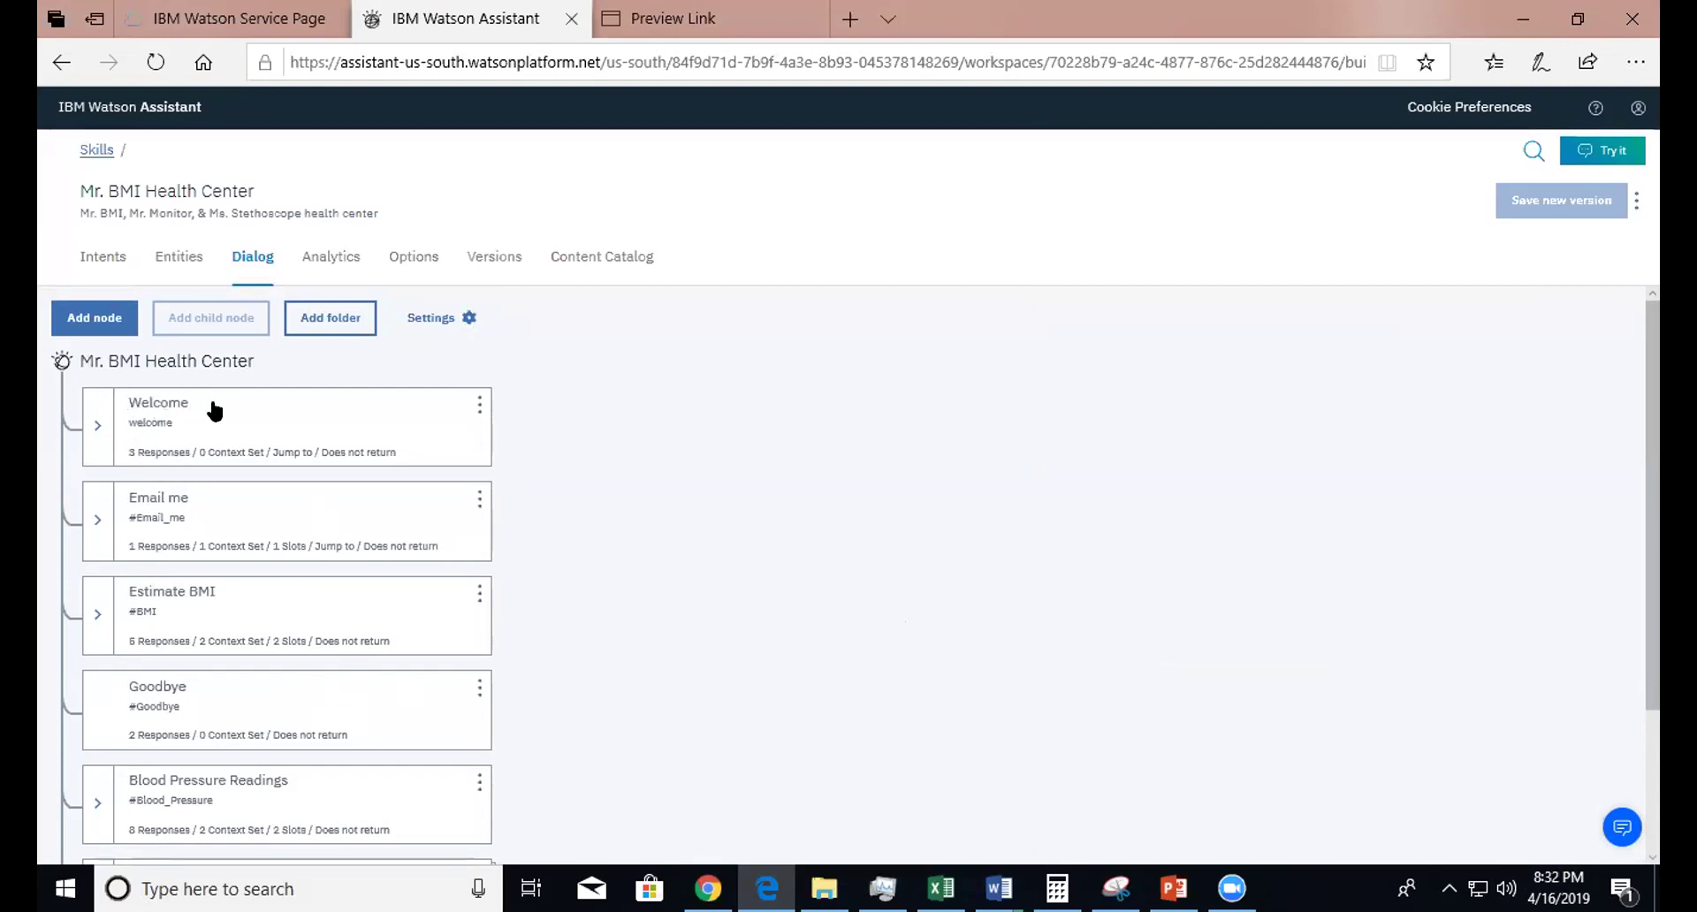
click(125, 427)
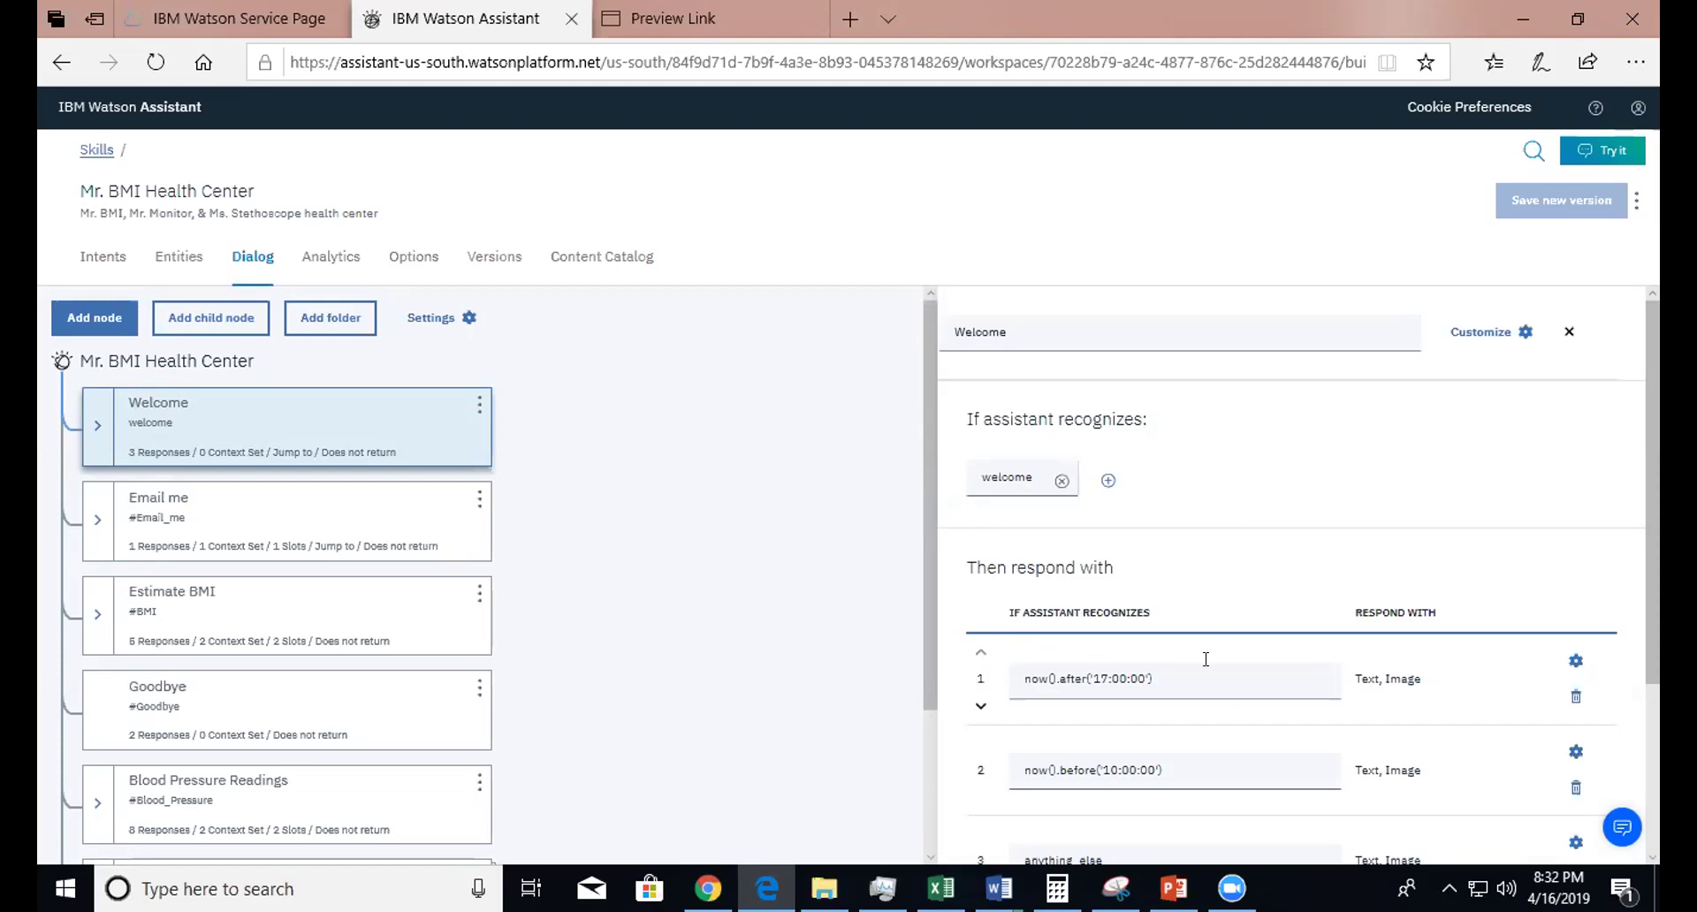
drag(1654, 652, 1079, 673)
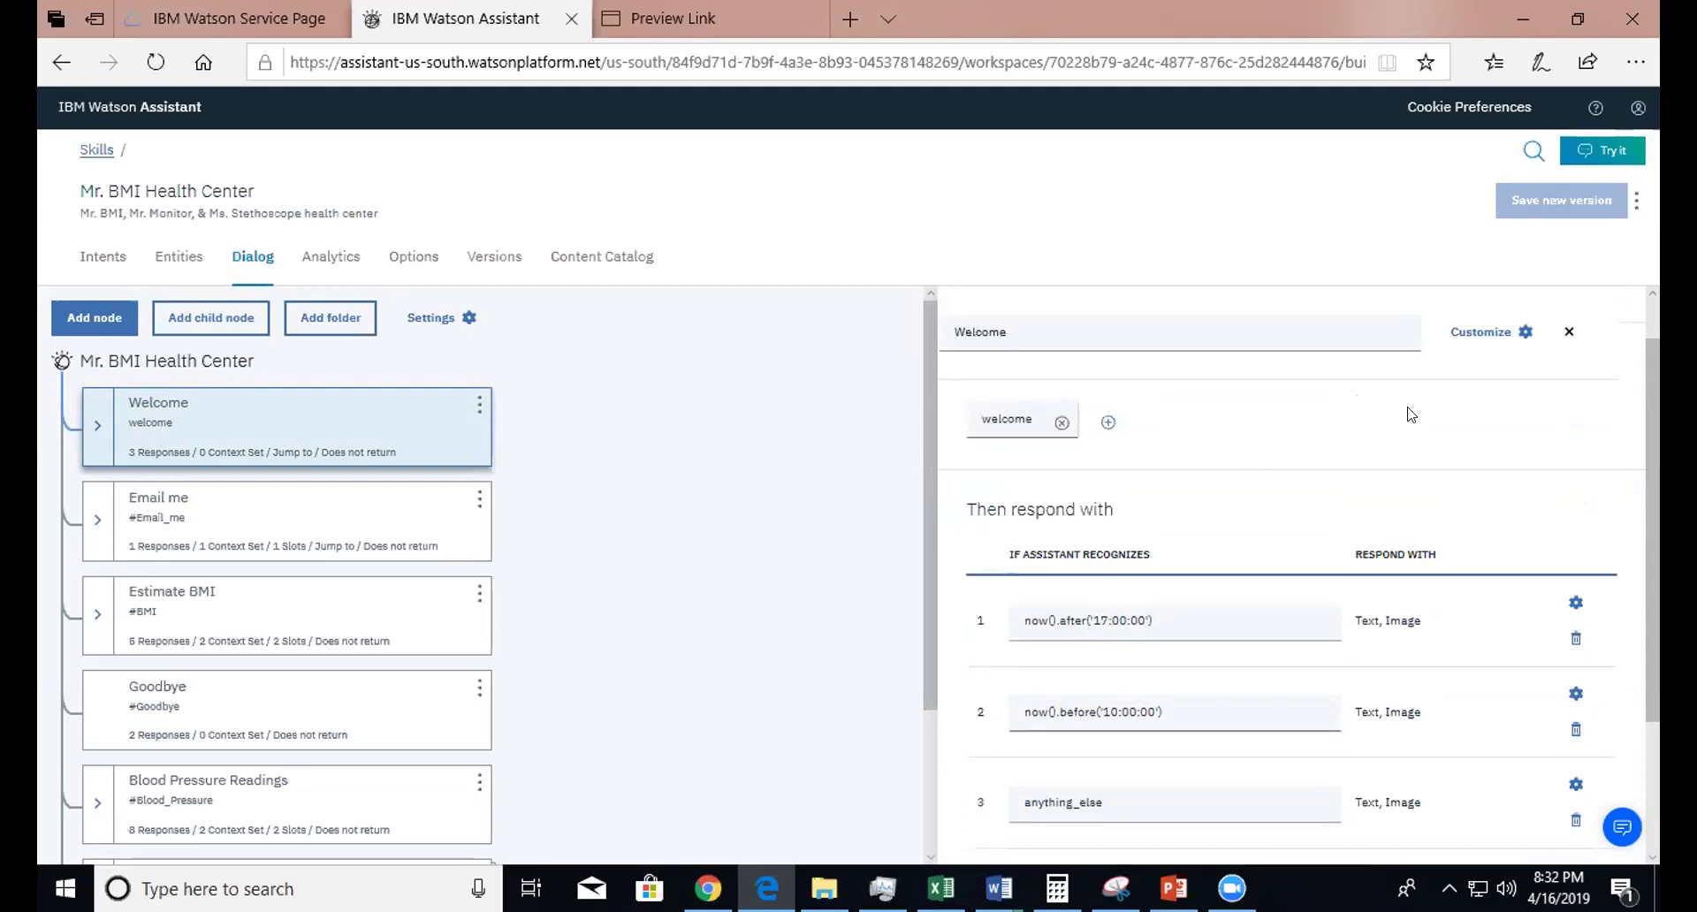
click(1495, 337)
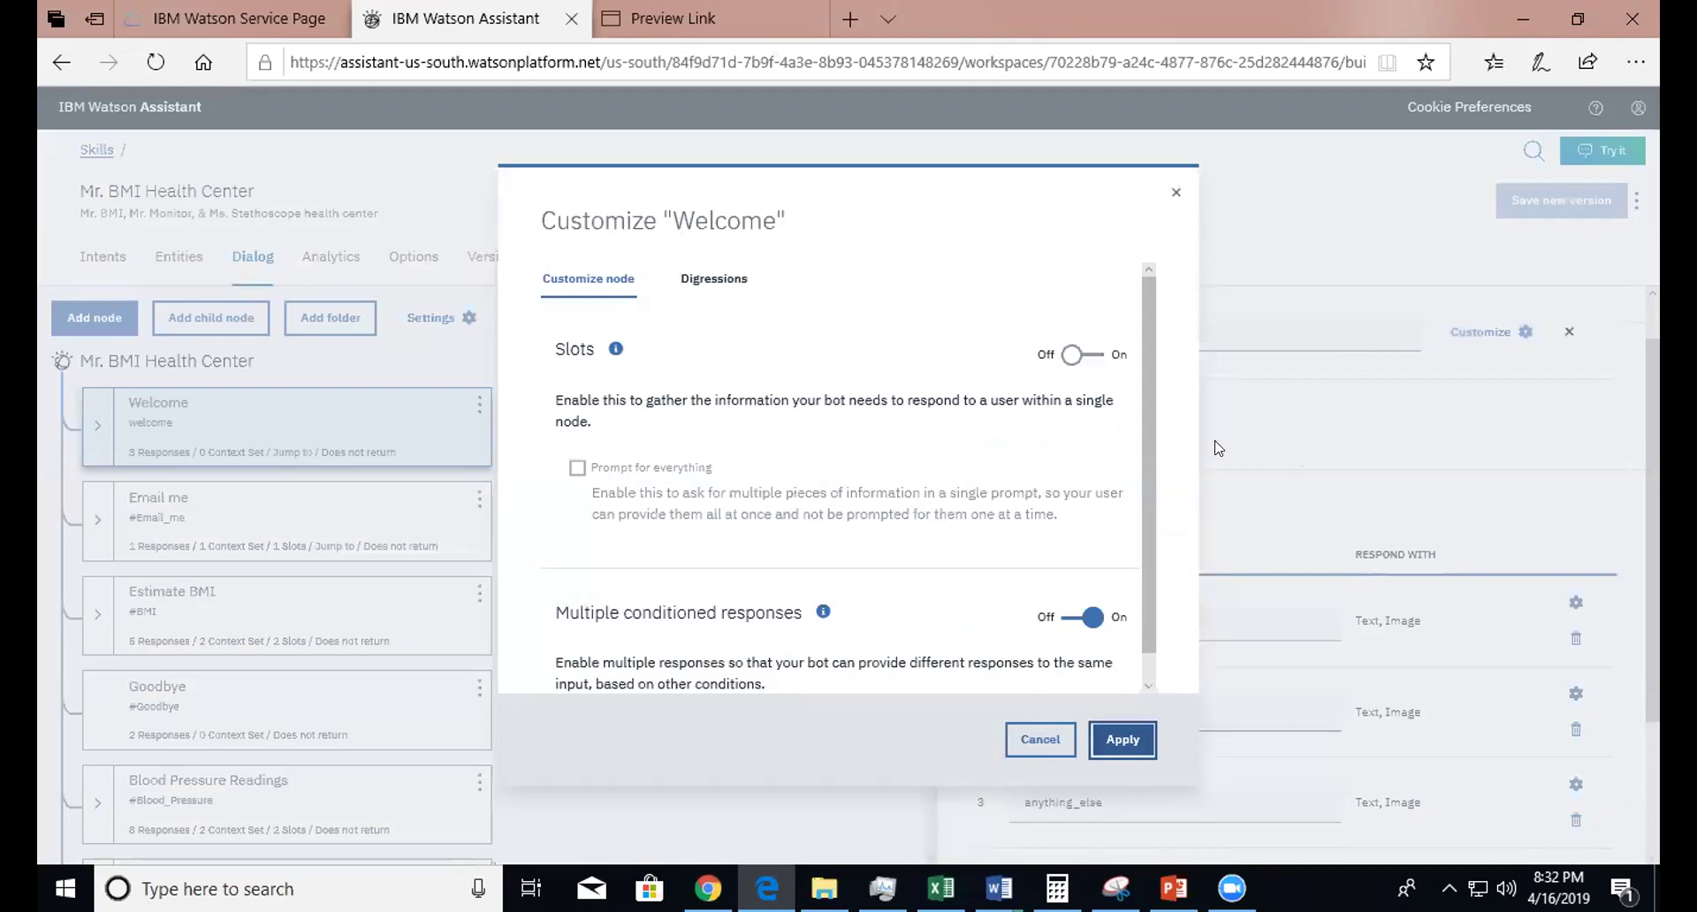
scroll(1147, 428, down, 1)
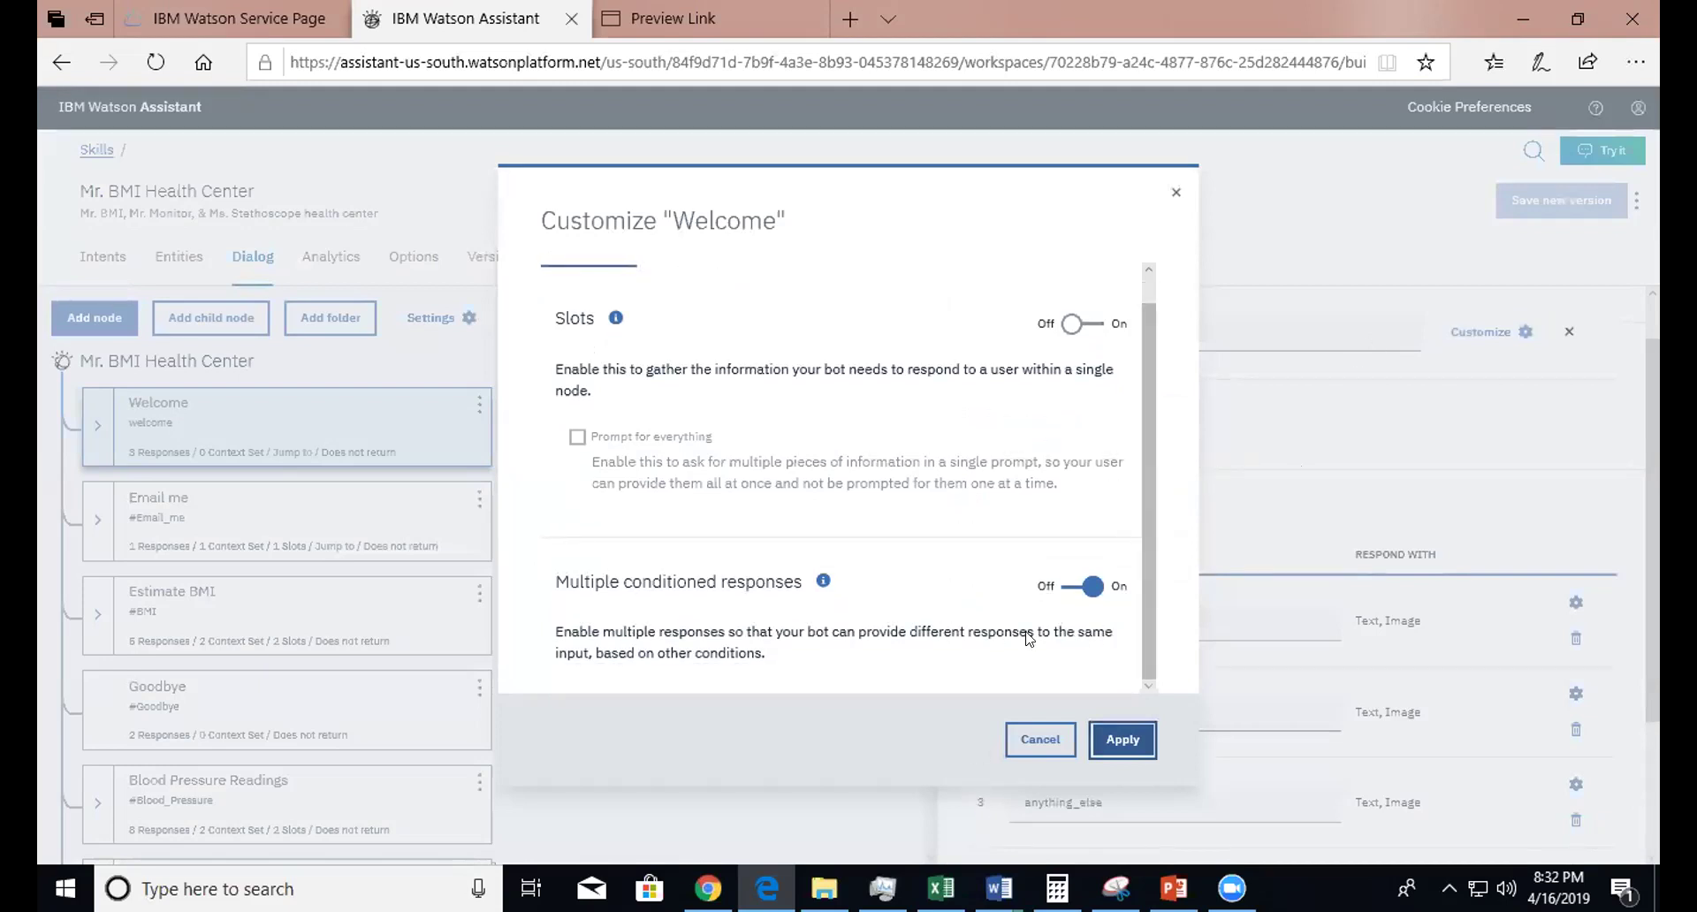
click(1023, 741)
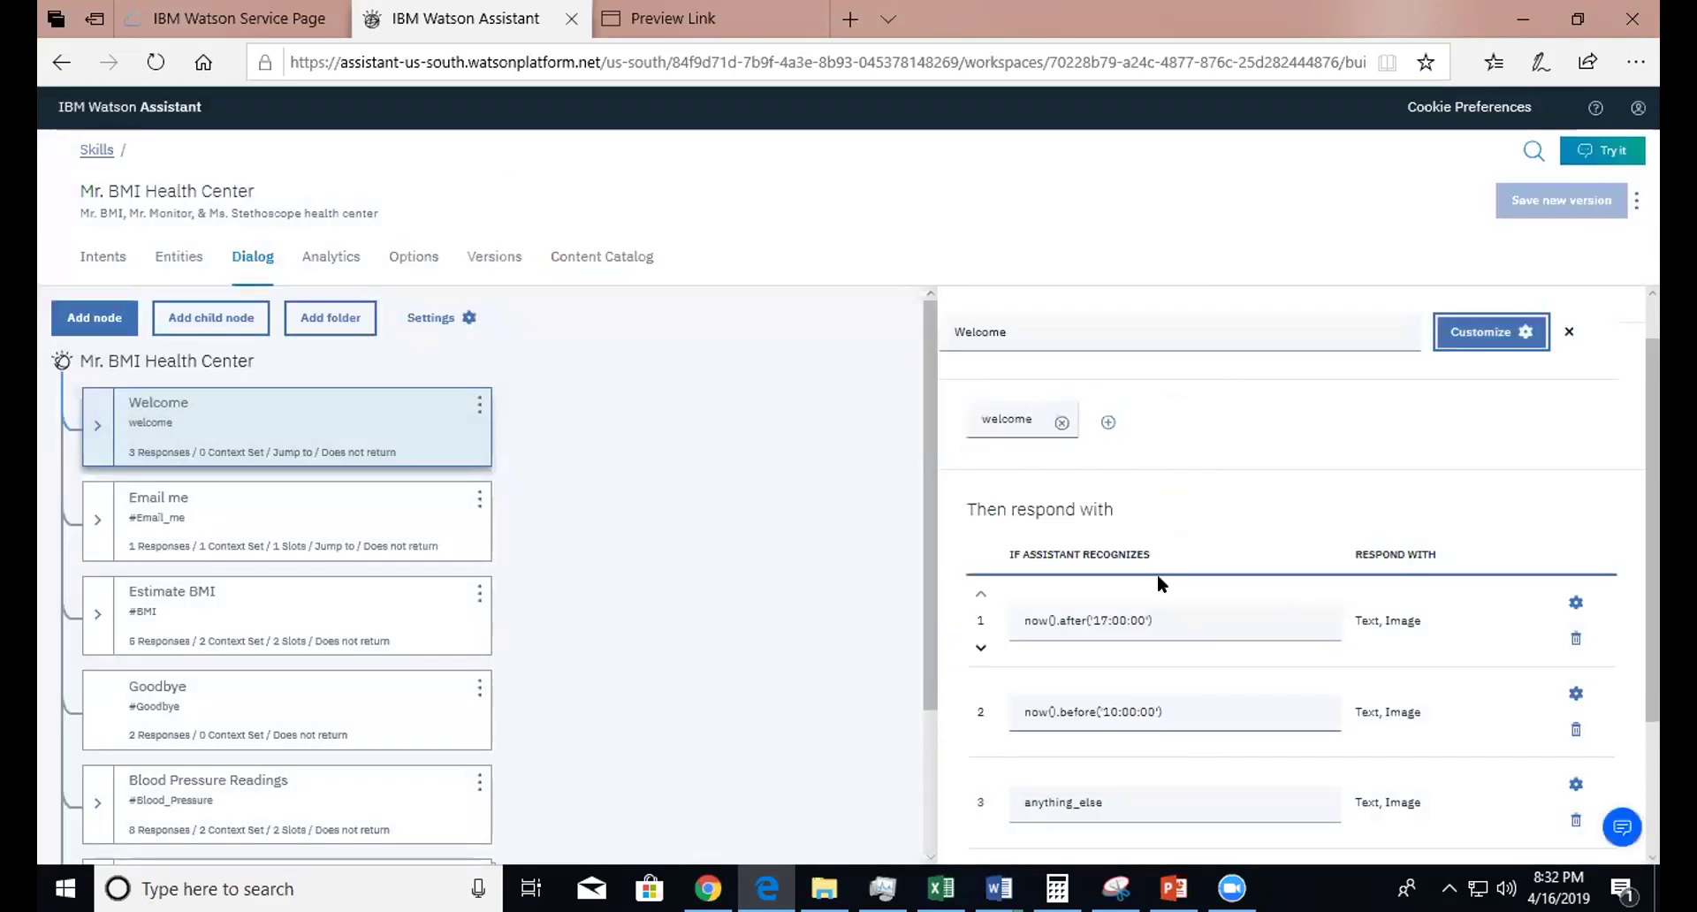
click(1052, 621)
drag(1093, 617, 1144, 621)
click(1071, 625)
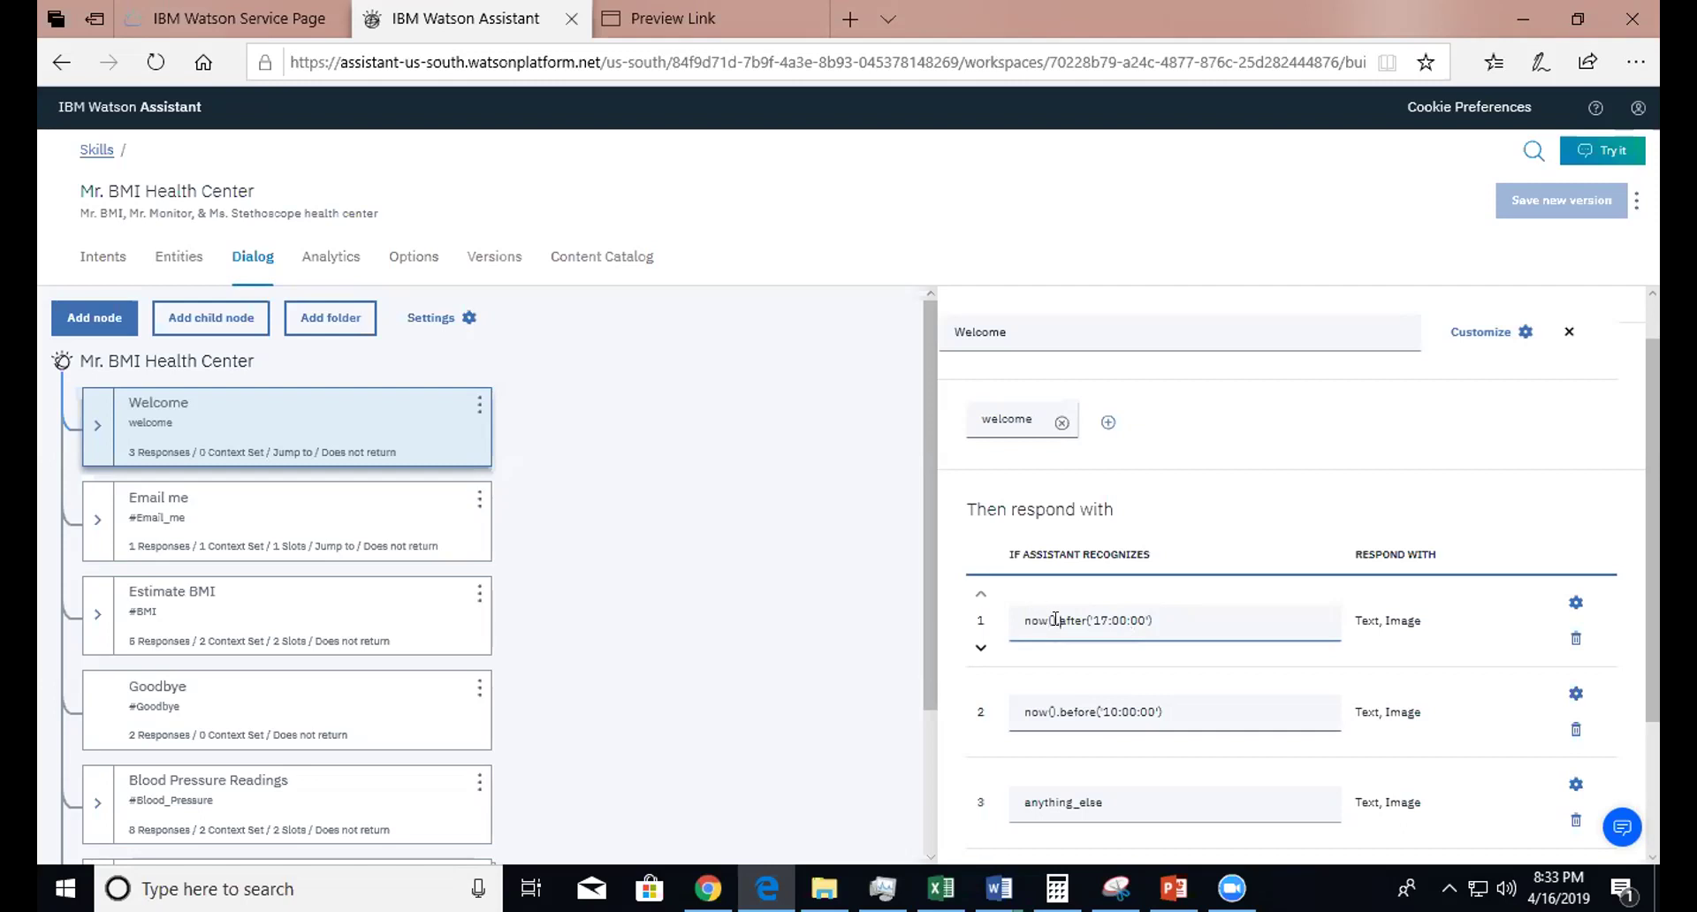
drag(1056, 621, 1066, 621)
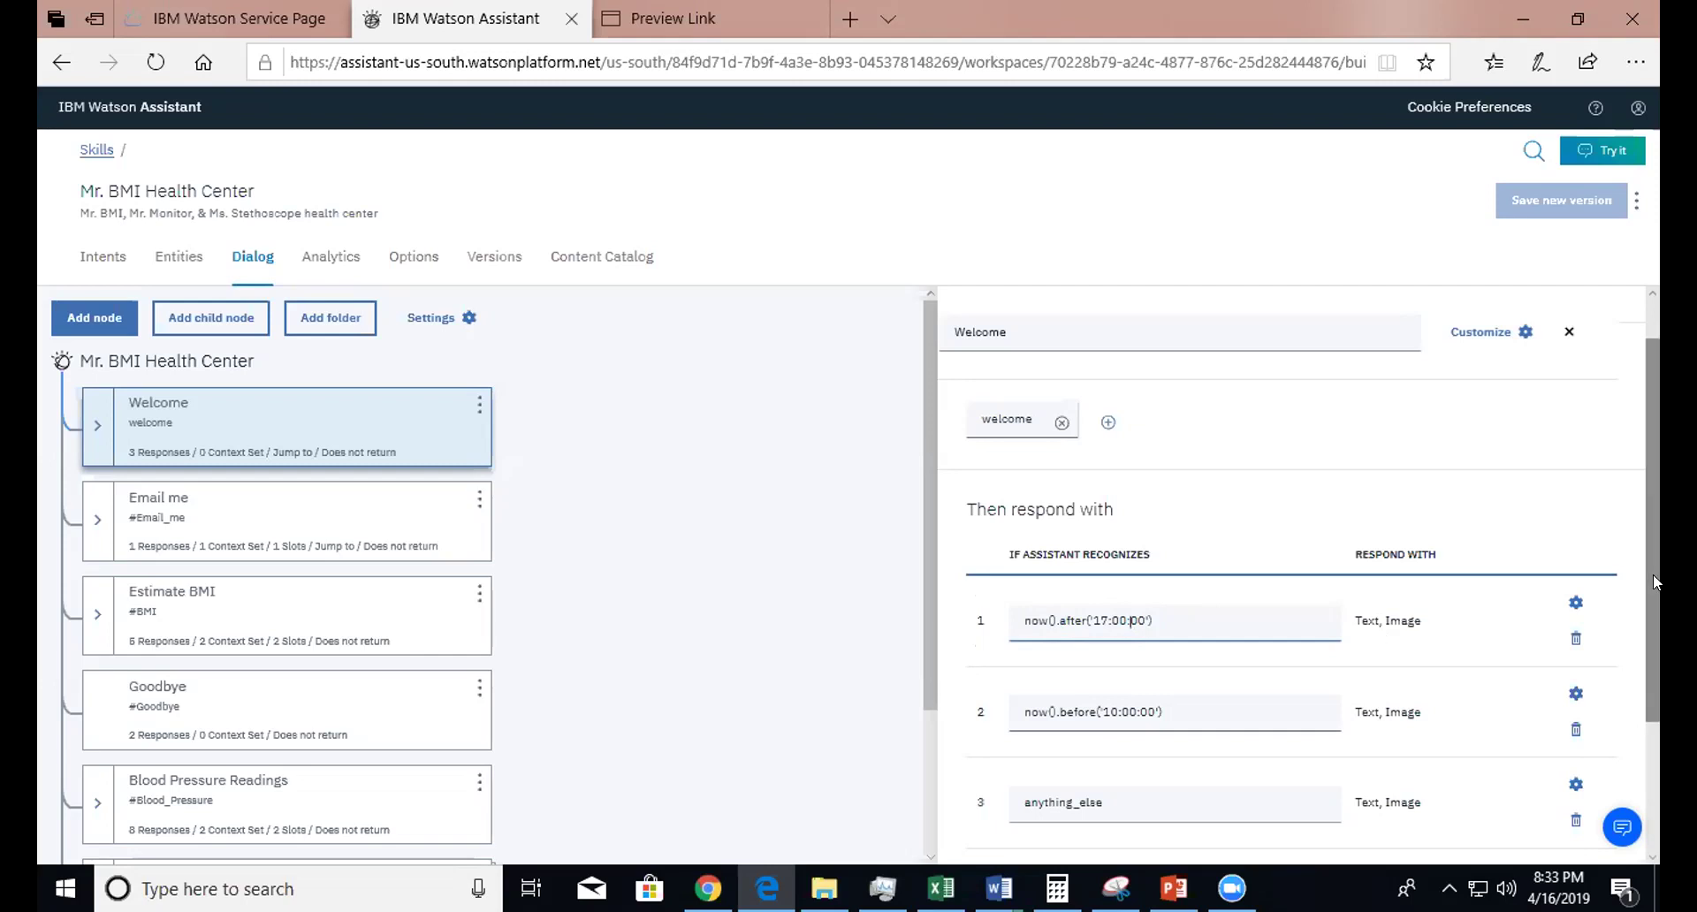
click(1574, 604)
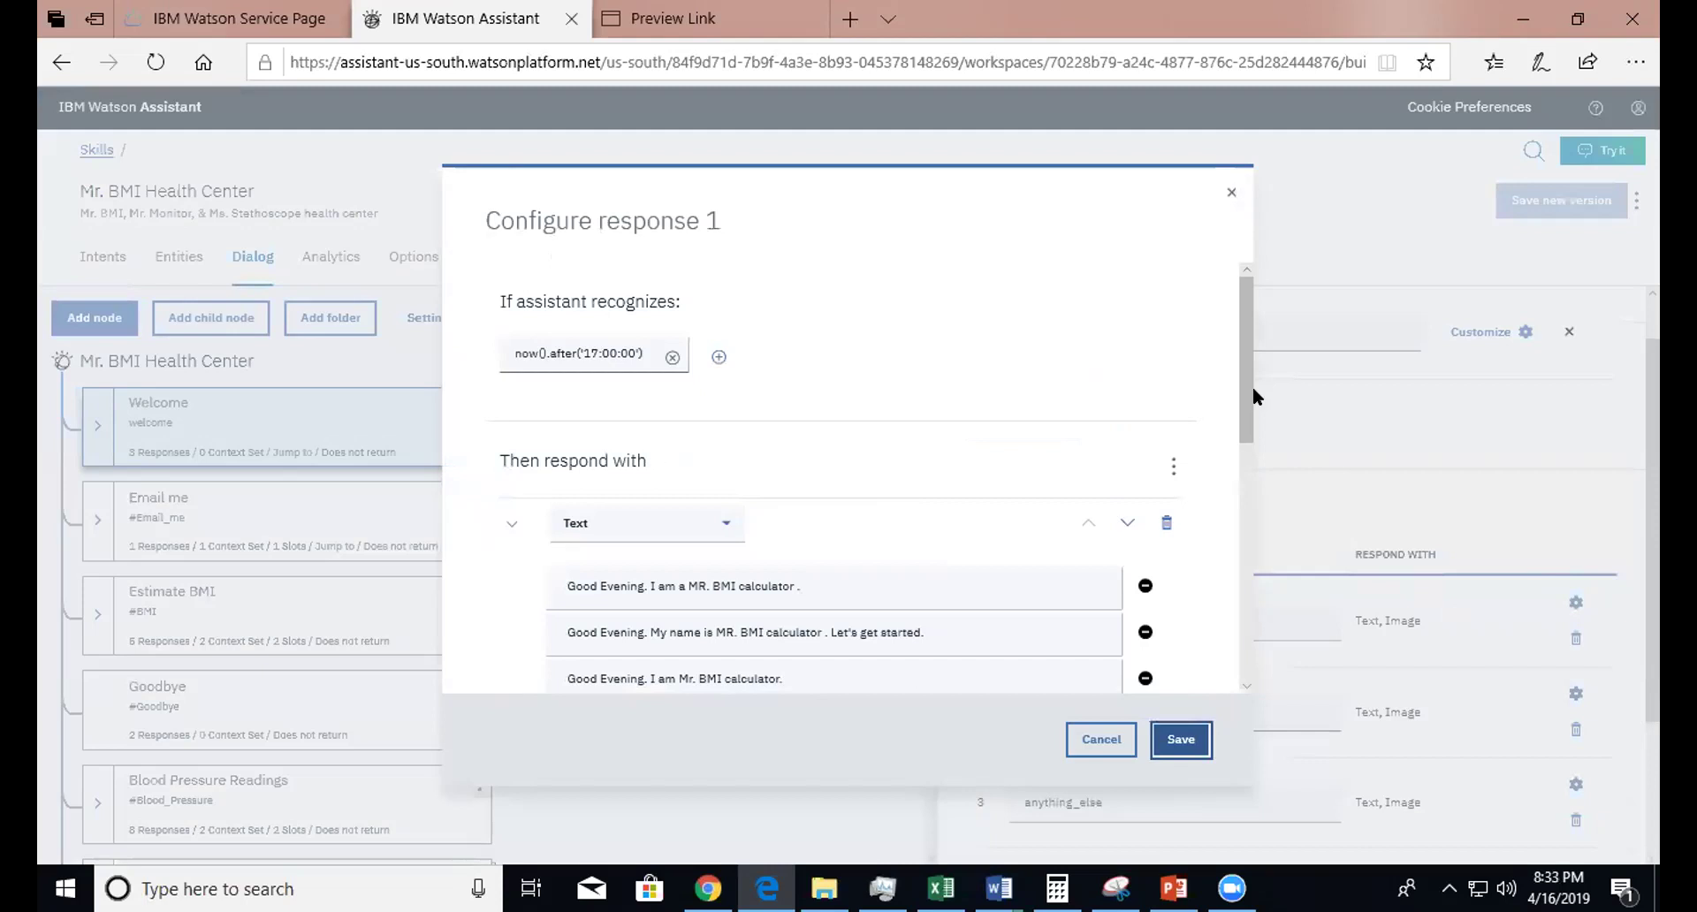
drag(1247, 393, 1236, 598)
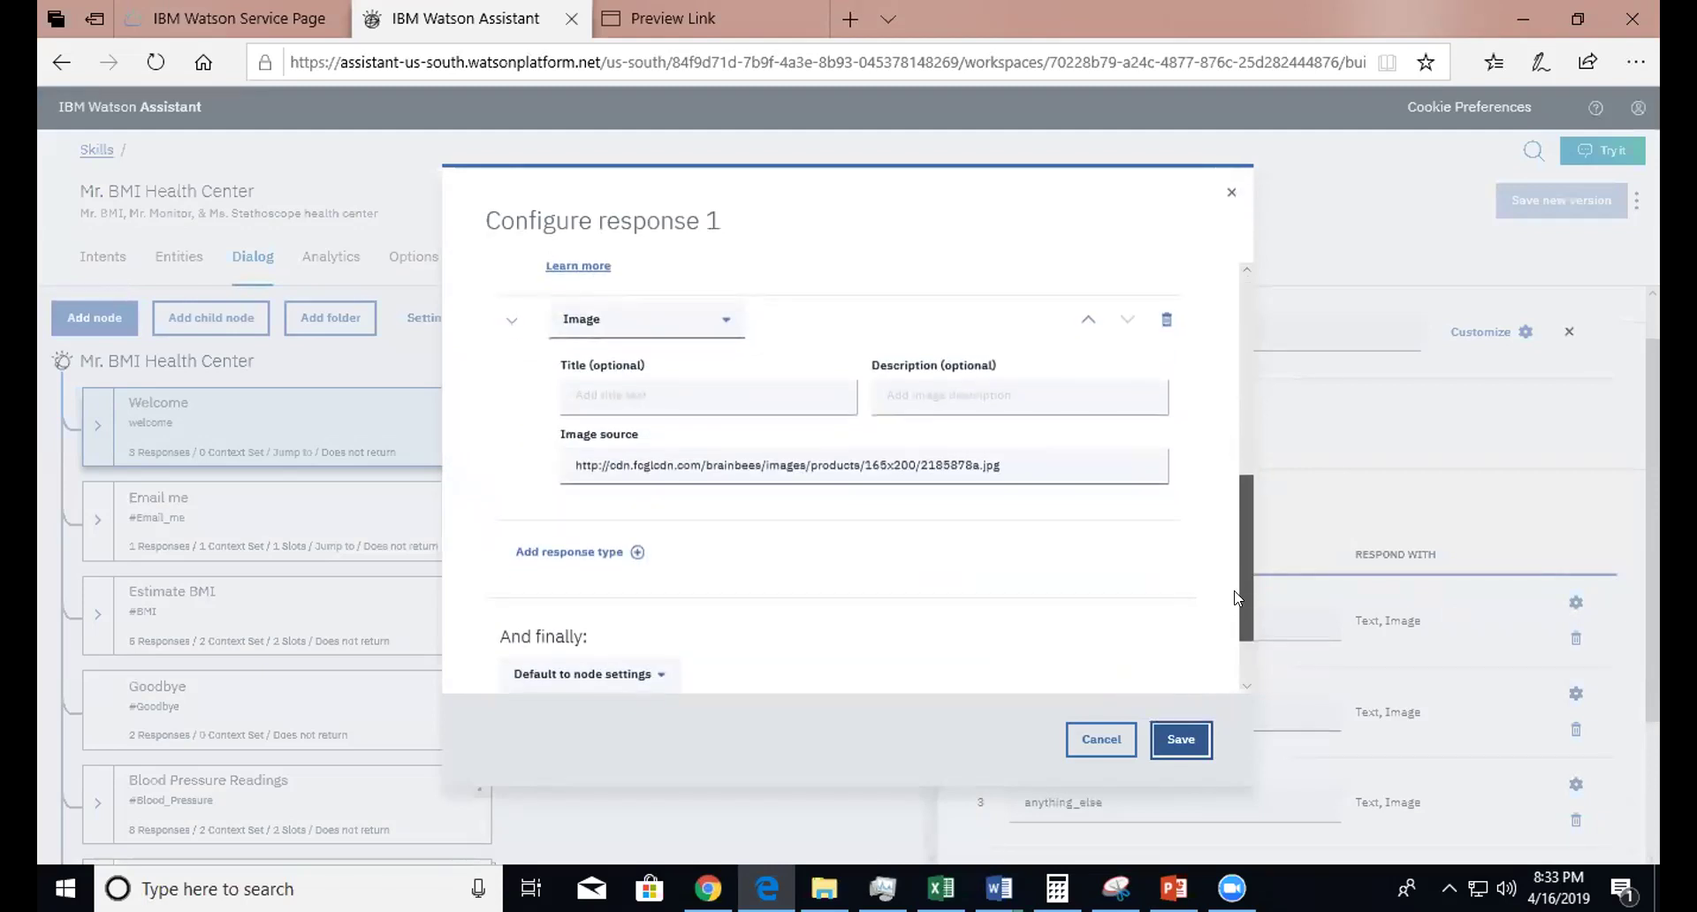
click(1017, 461)
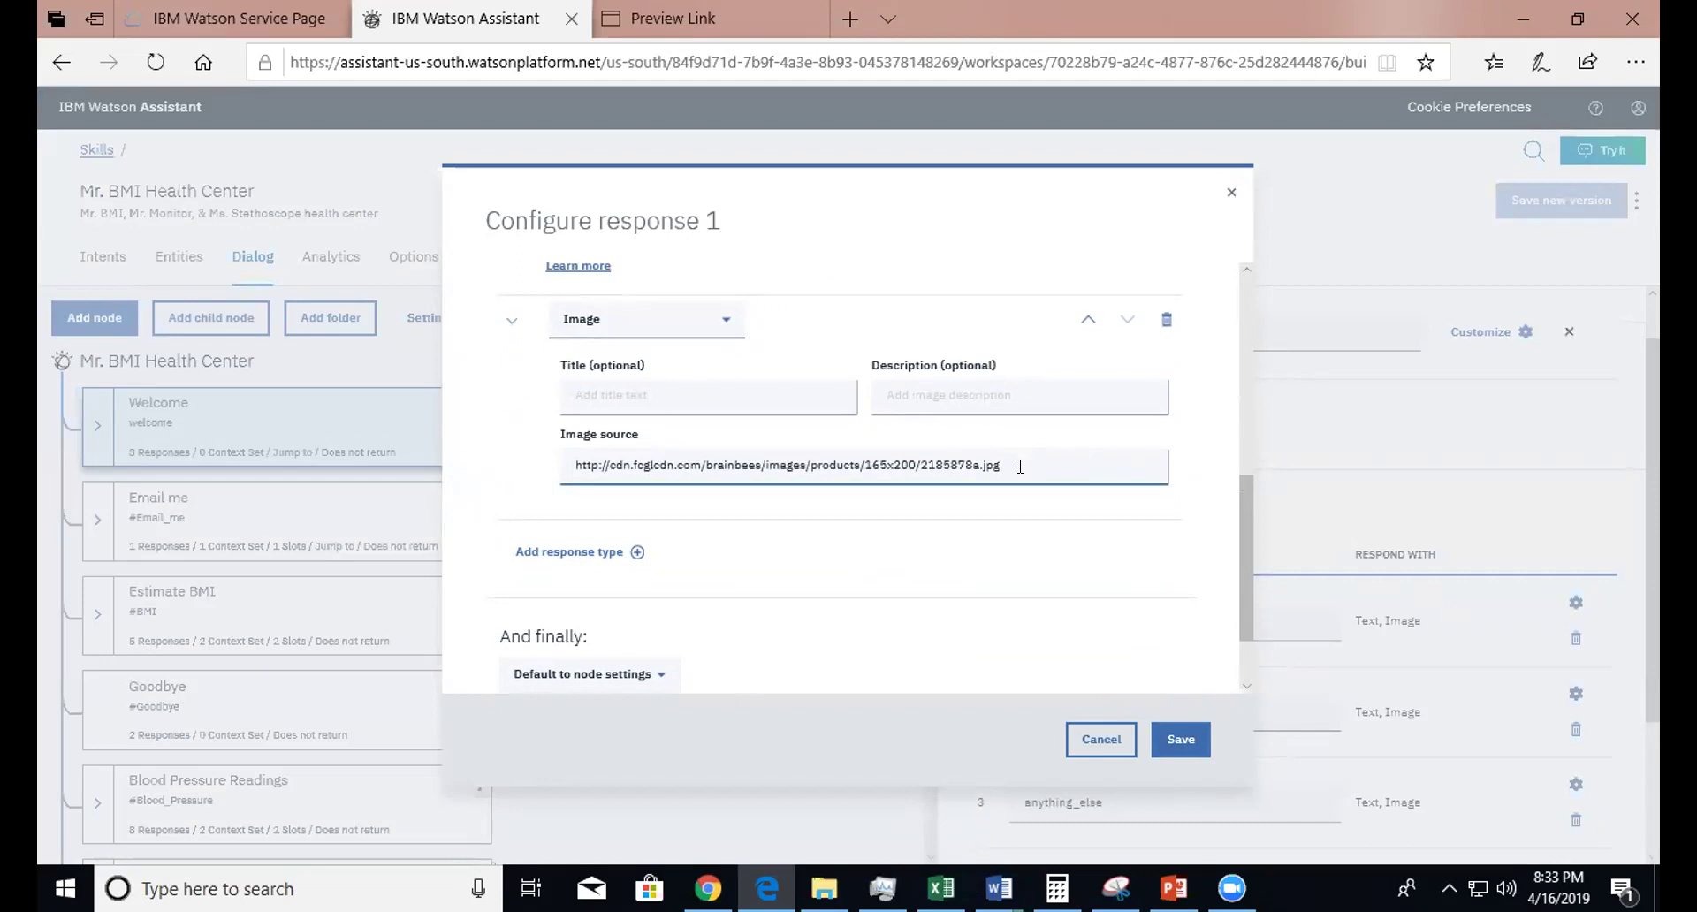
drag(1244, 581, 1245, 441)
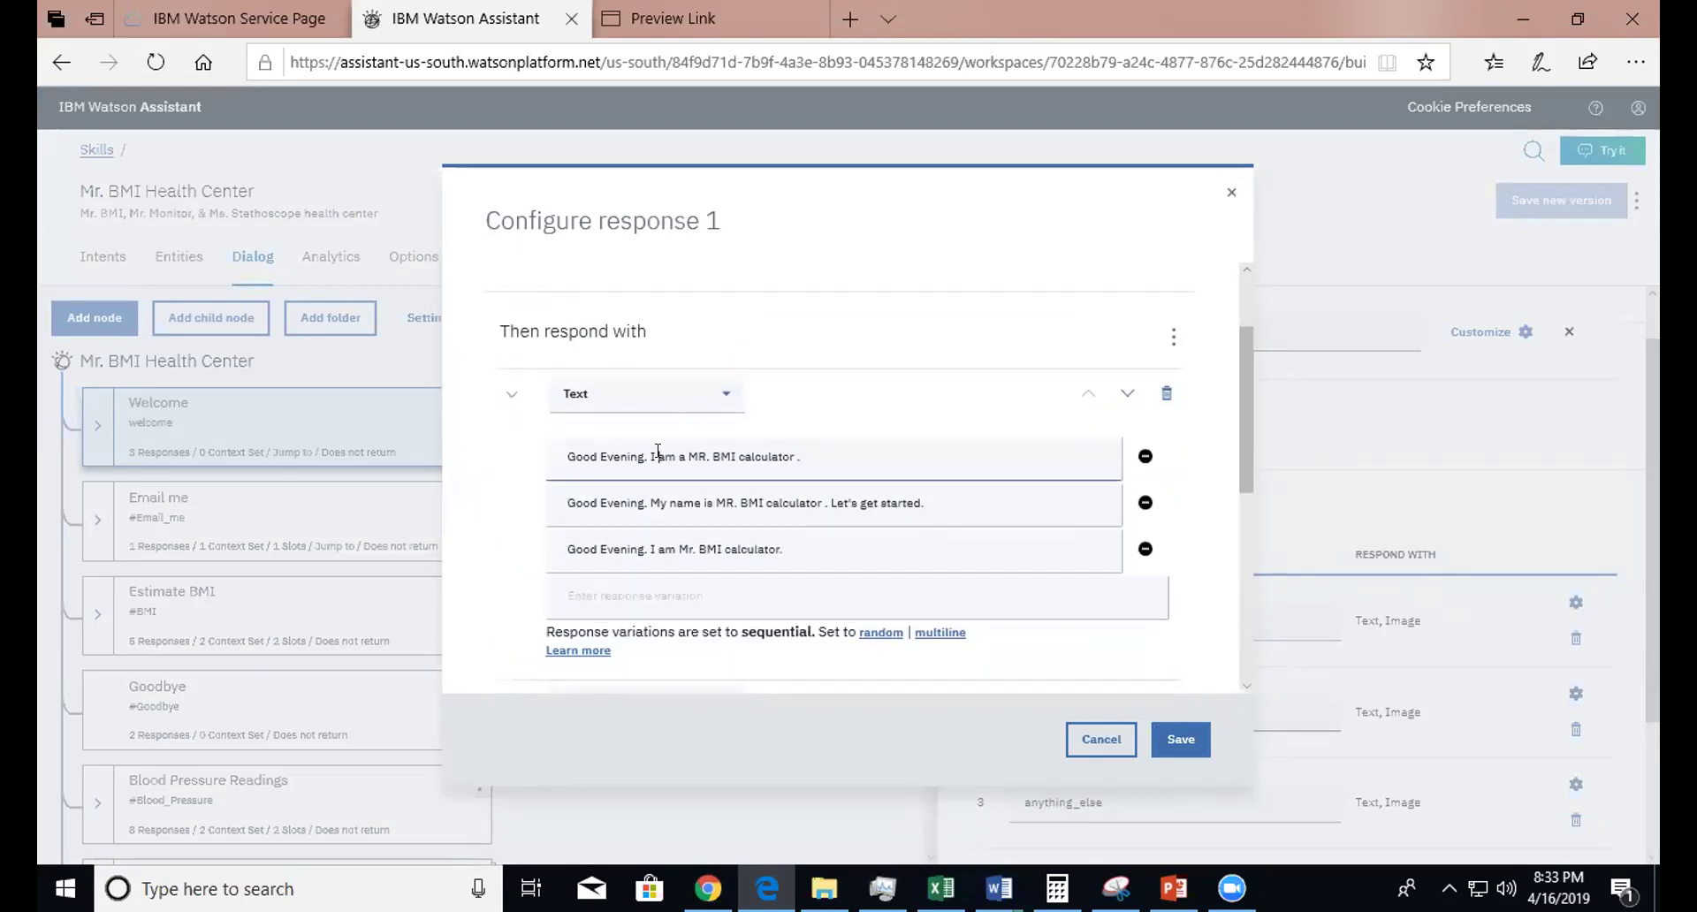
click(628, 553)
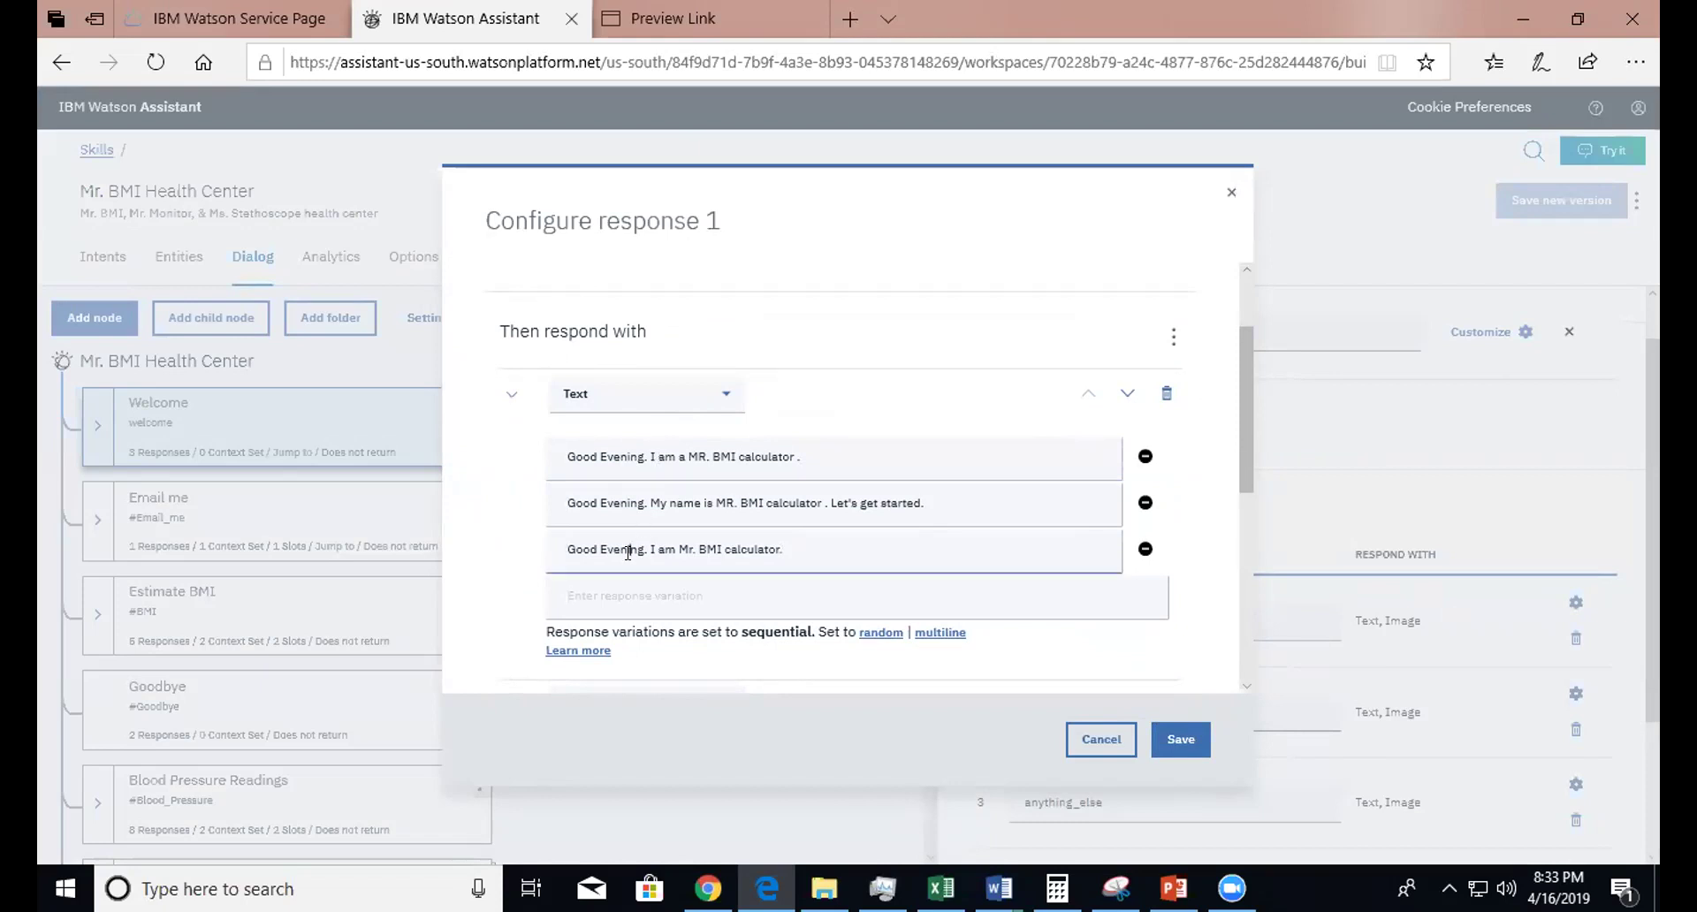
drag(813, 551, 548, 550)
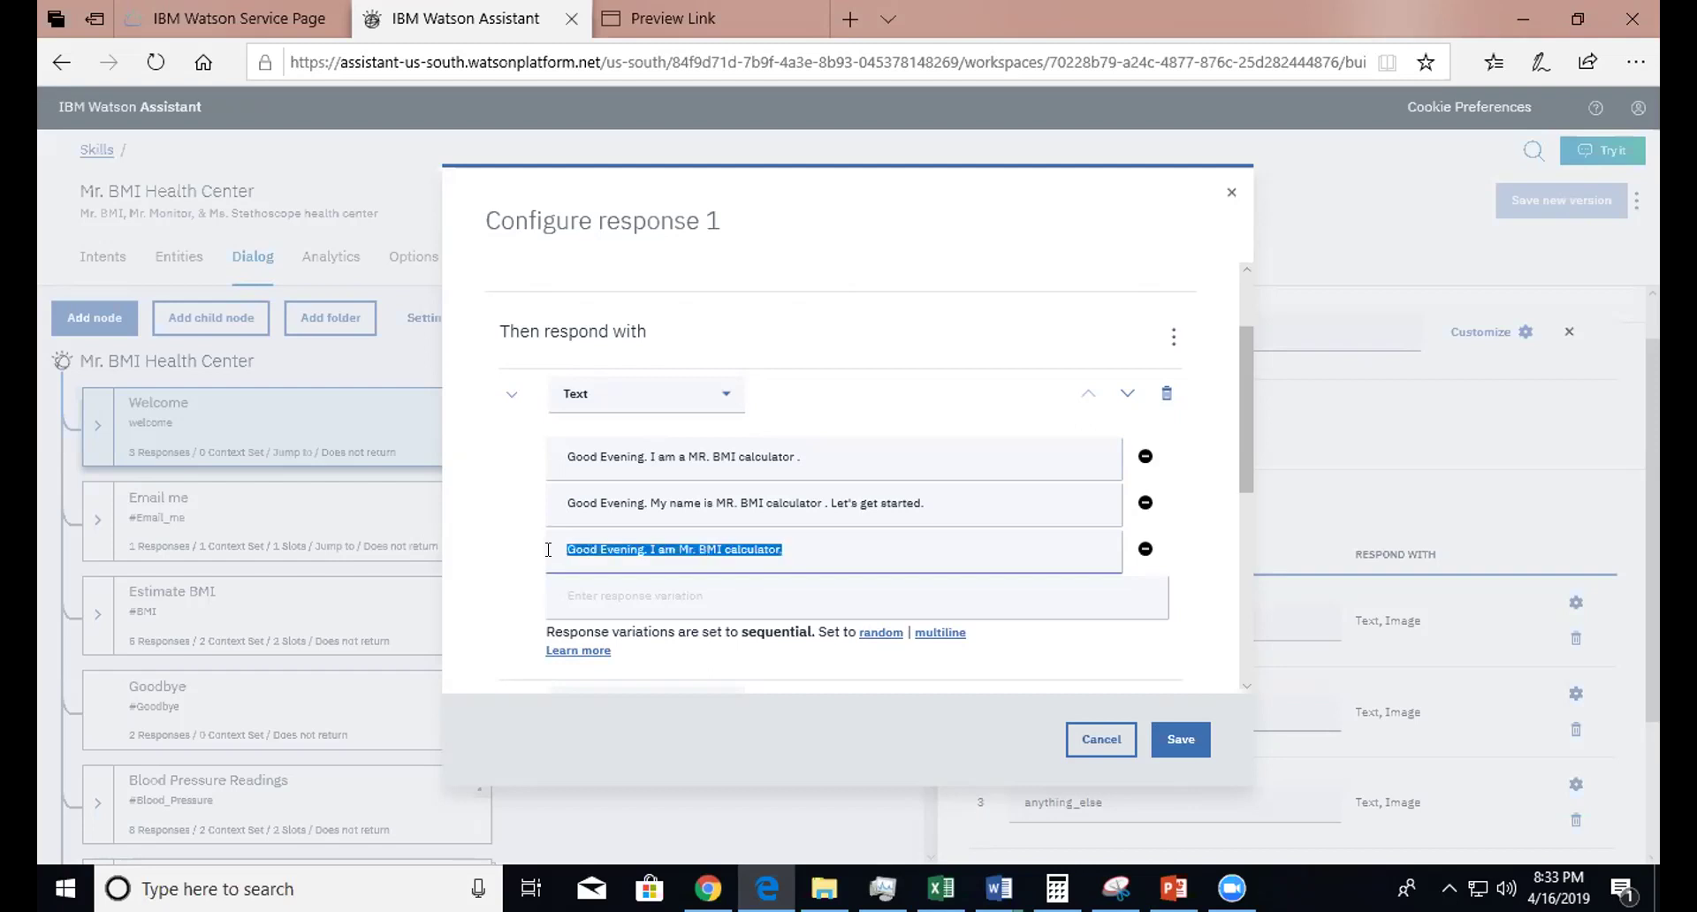
click(569, 515)
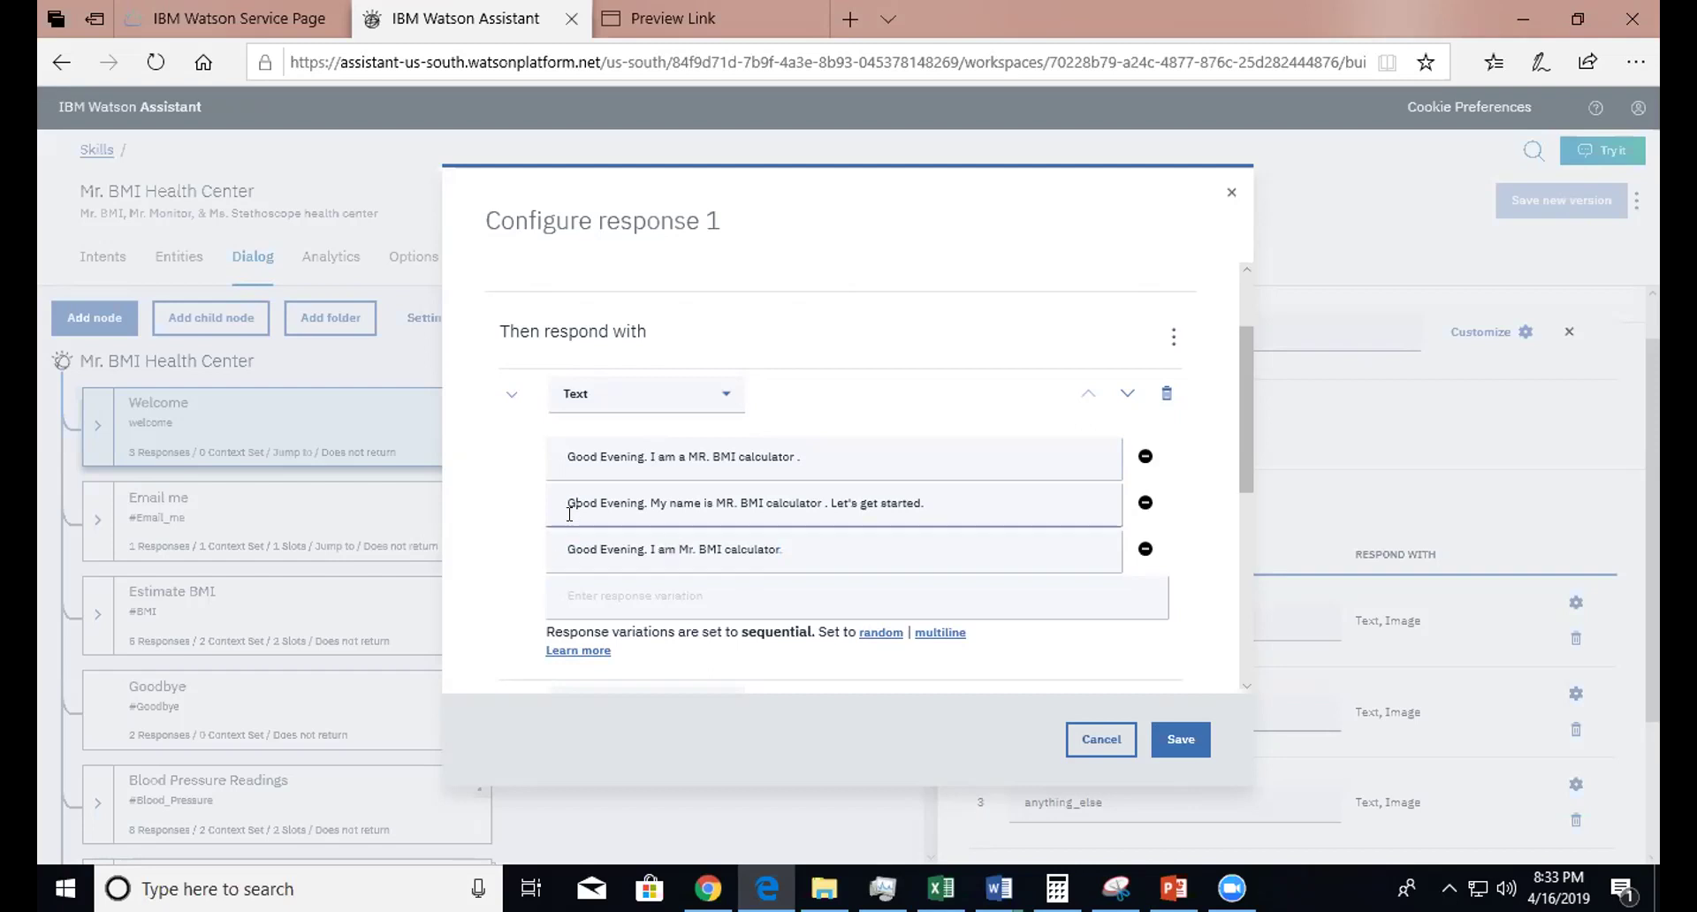
click(603, 445)
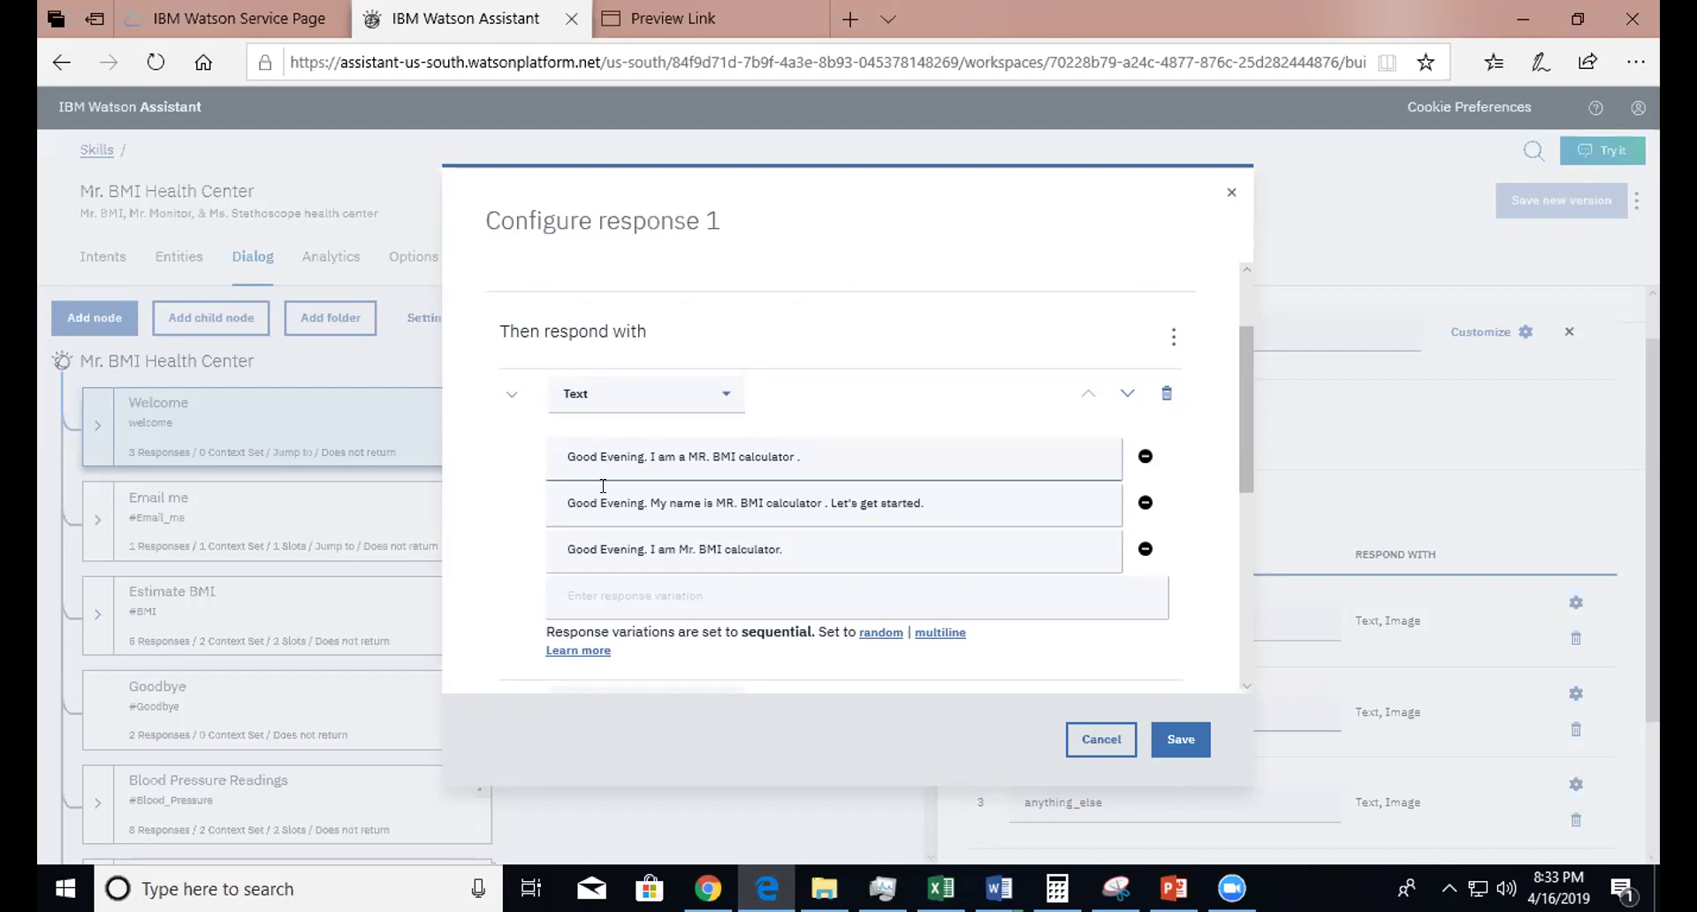
click(607, 549)
click(622, 446)
click(673, 548)
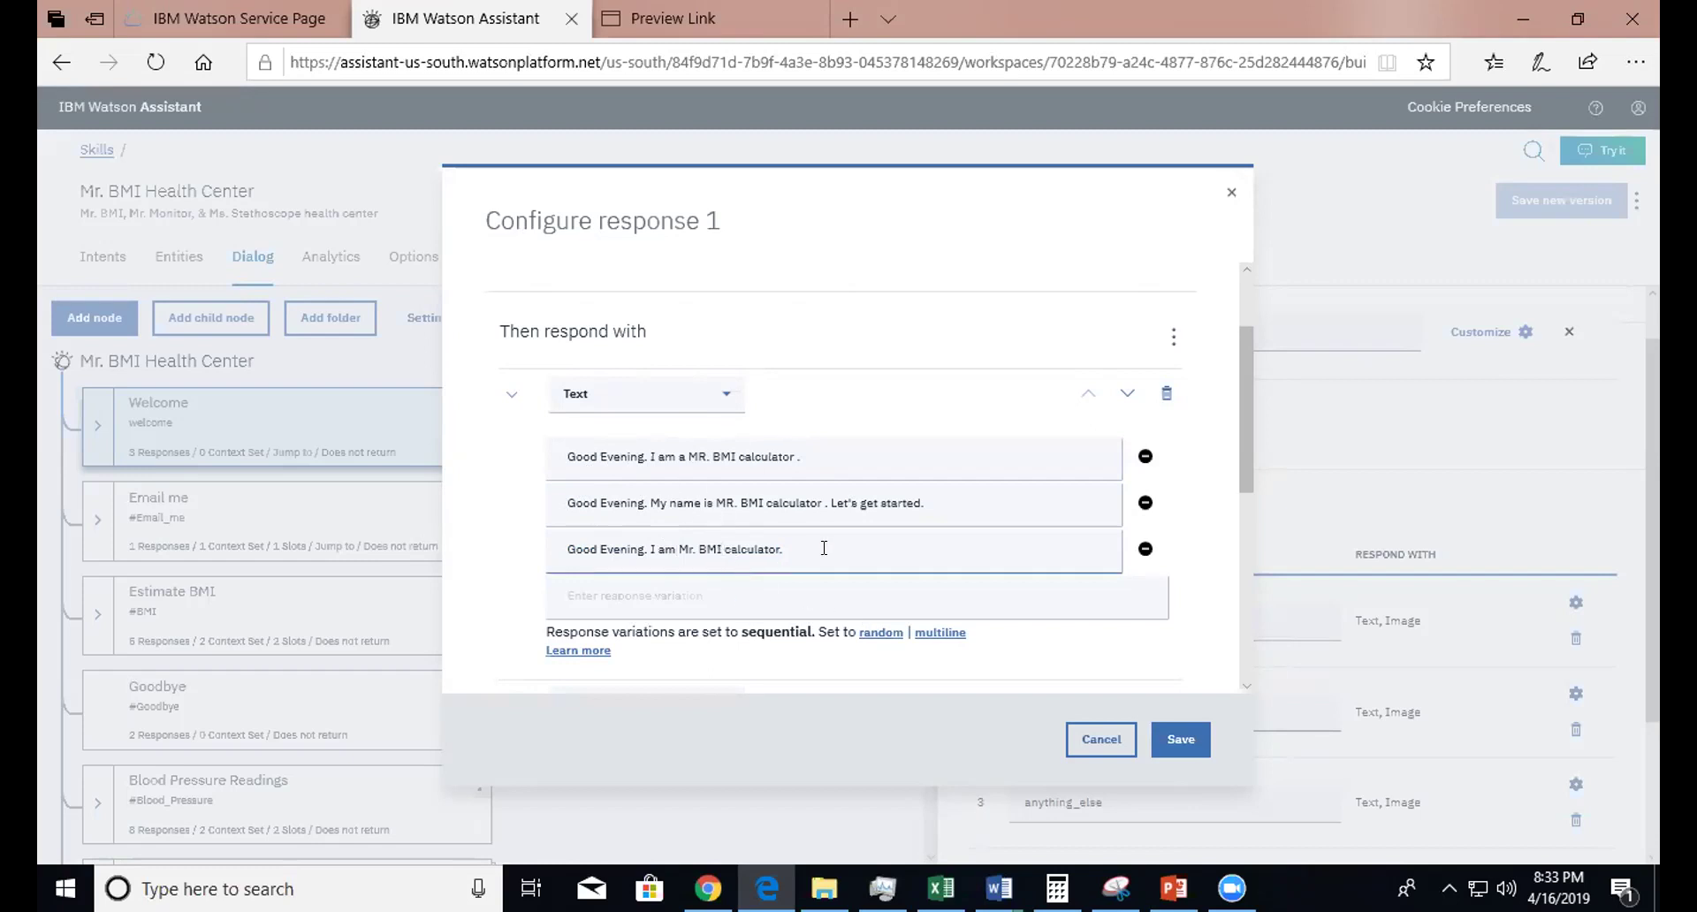
click(1228, 200)
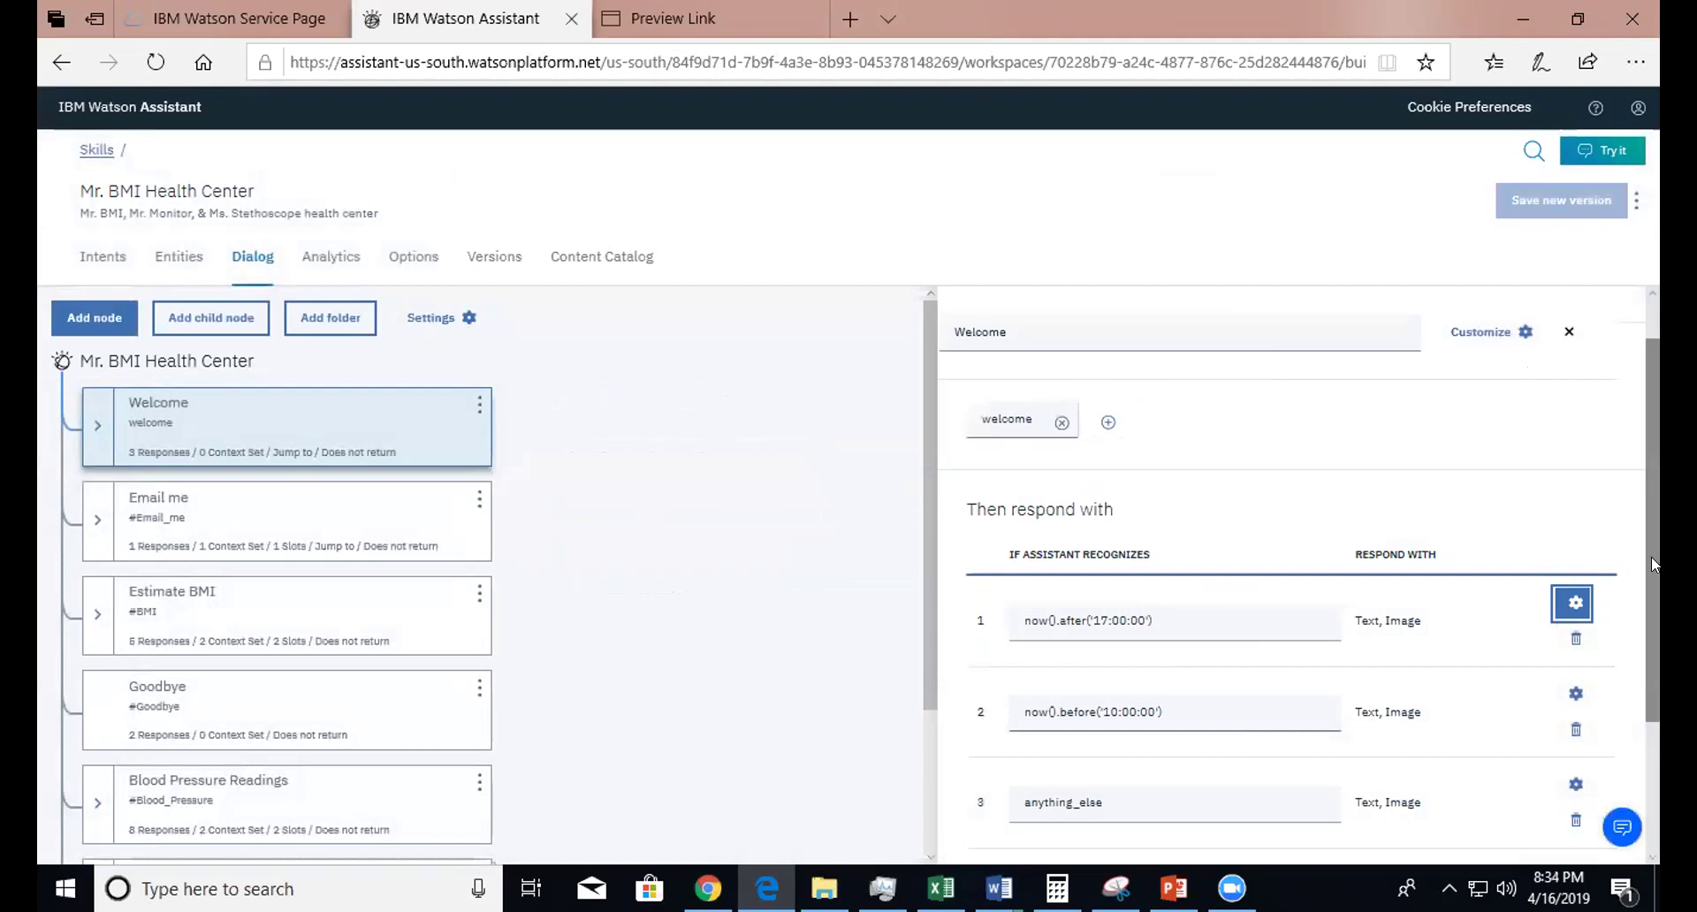
scroll(1651, 555, down, 2)
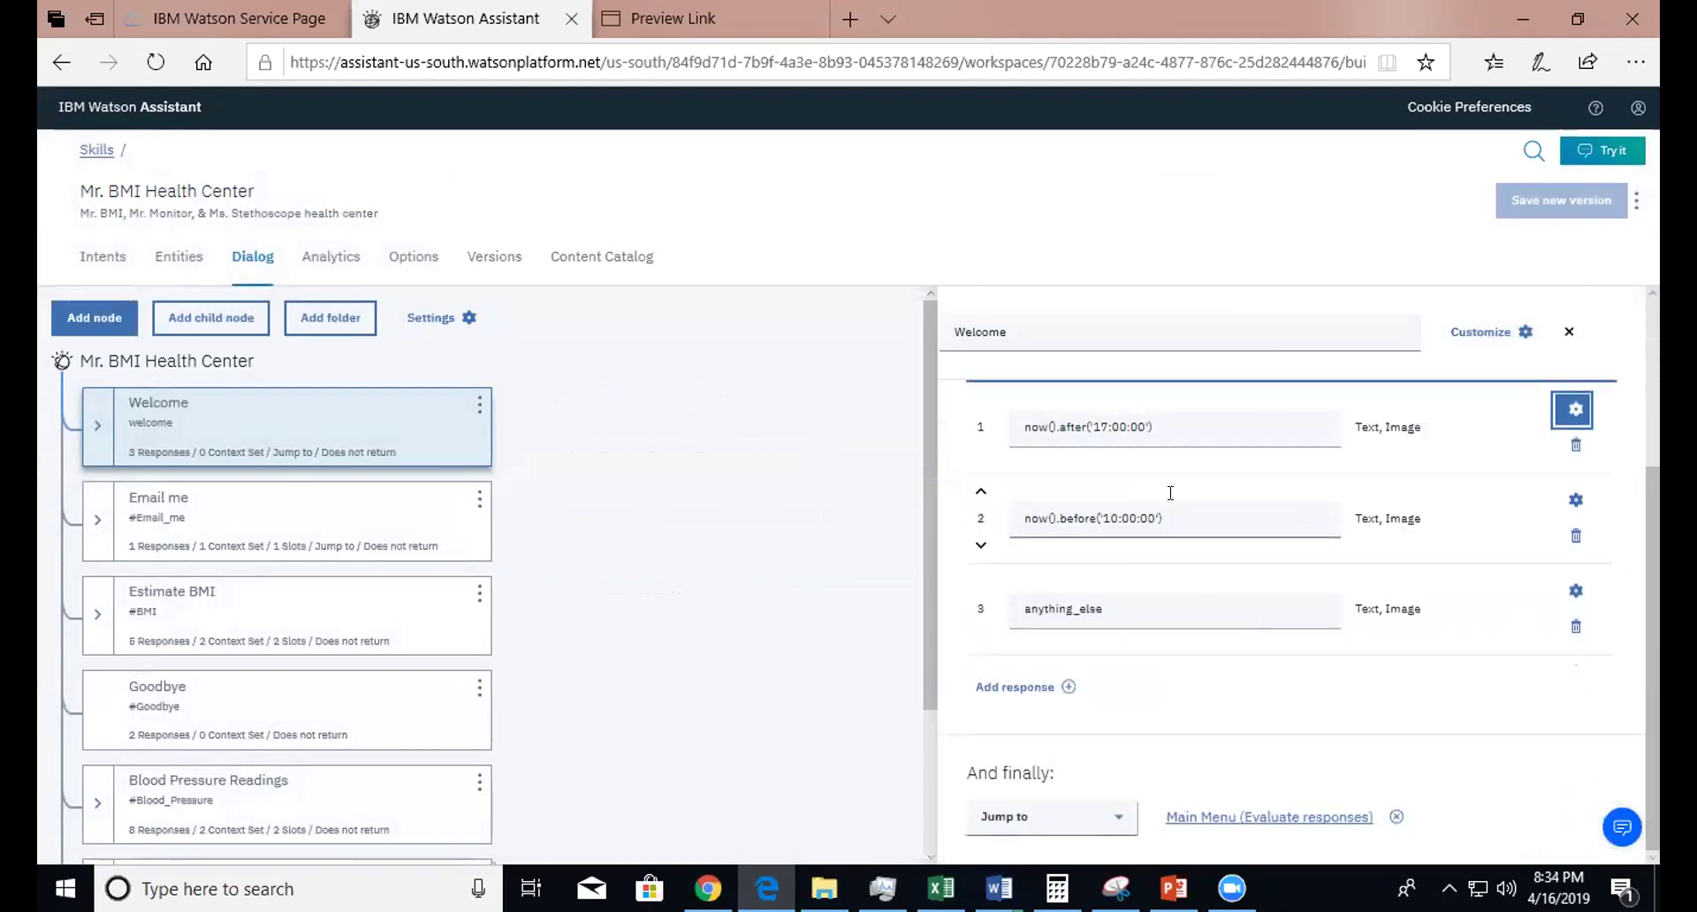
- Copy the robot.jpg image source address from the Welcome node's second response settings
click(1574, 501)
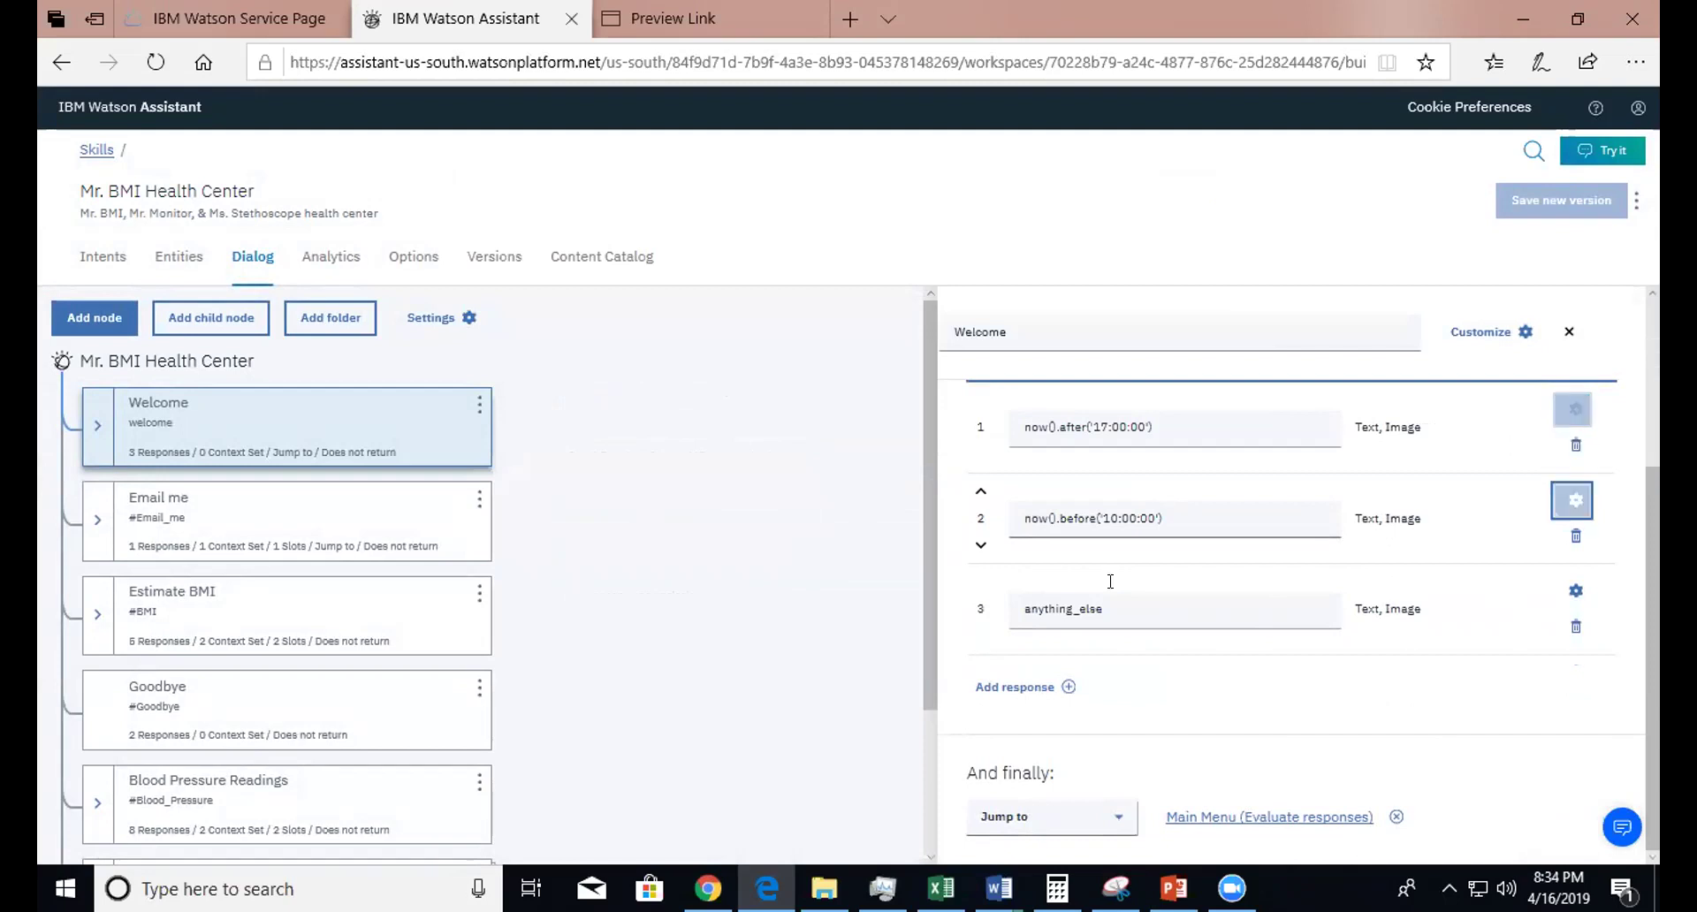
drag(1241, 388, 1241, 645)
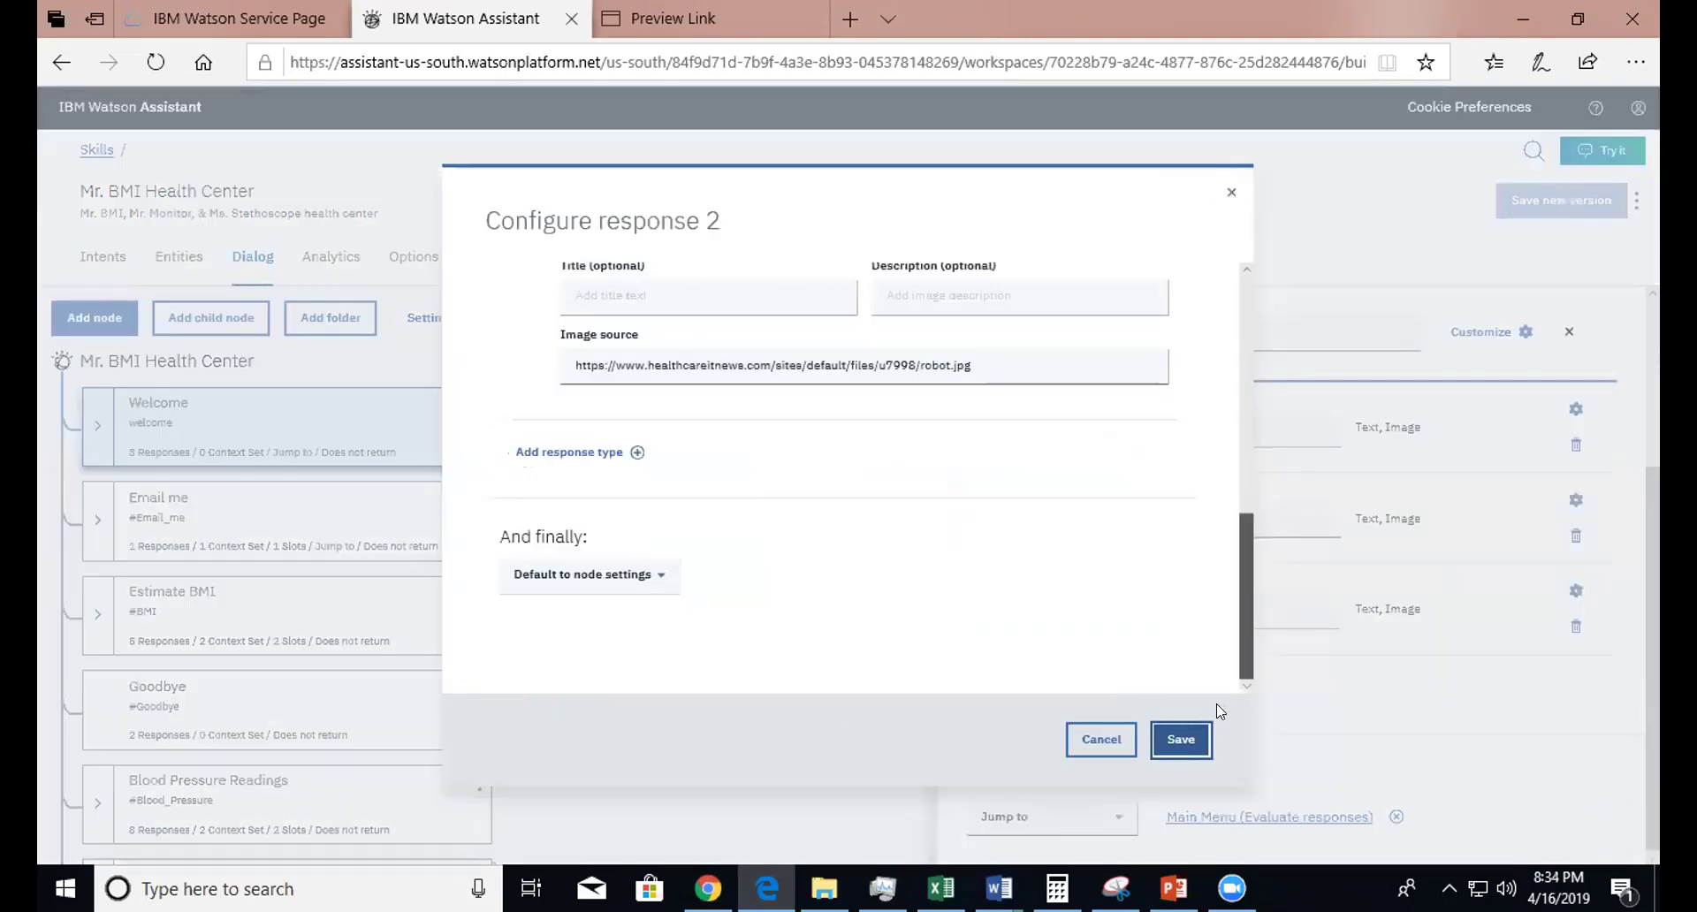
drag(1006, 358, 1097, 379)
key(ctrl+c)
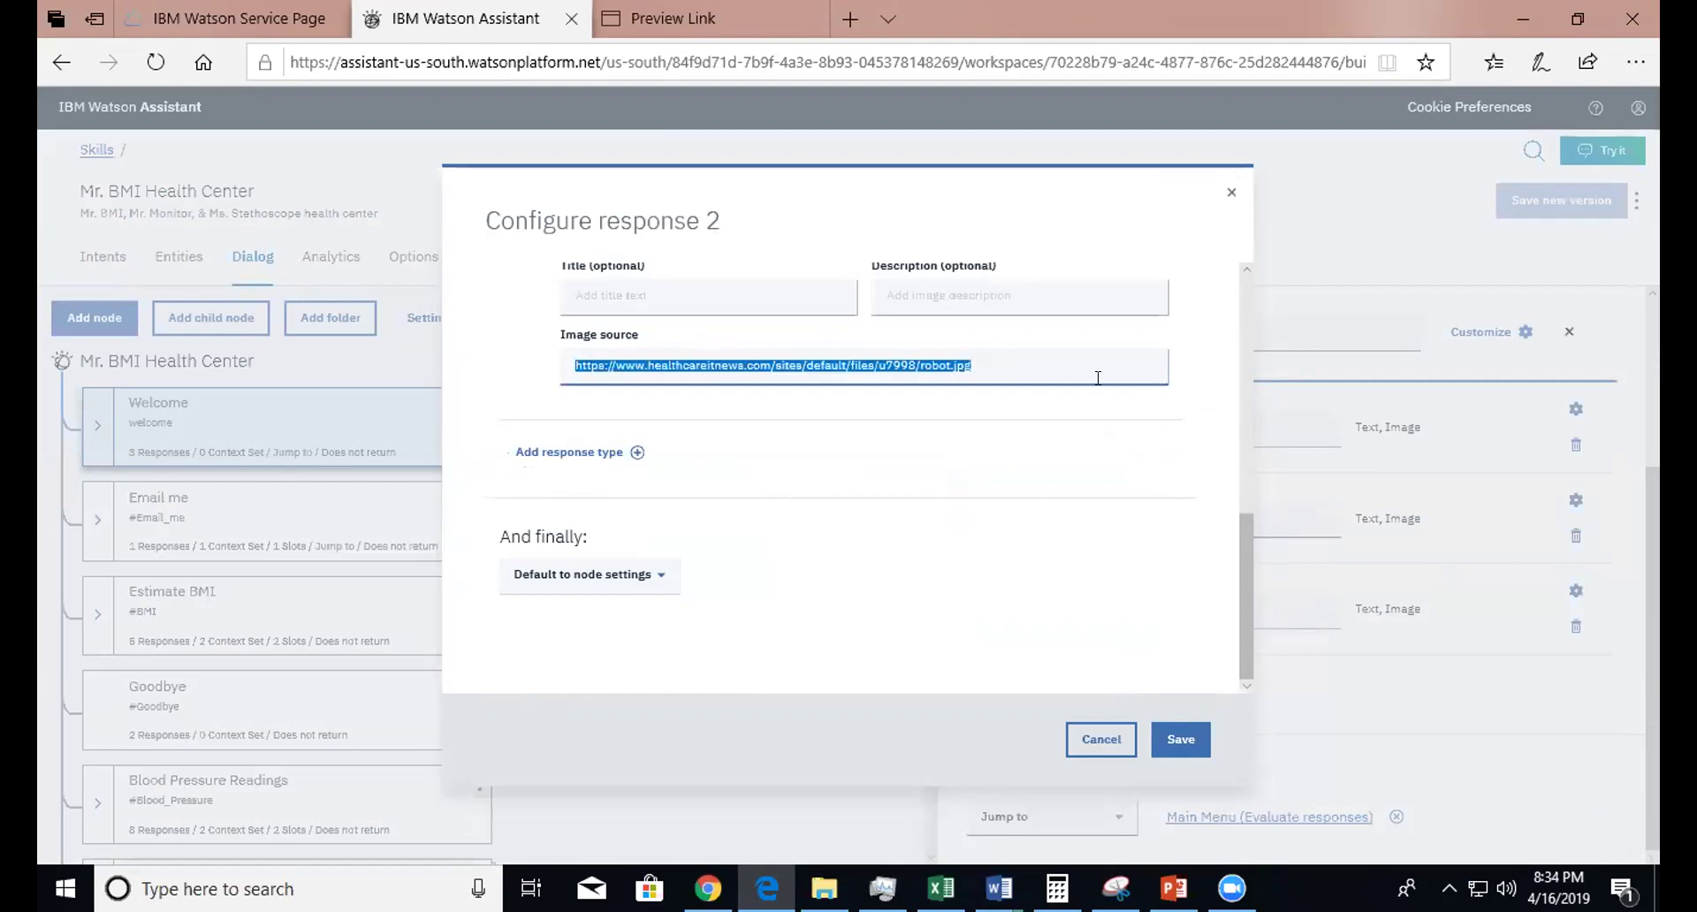
- Load the robot.jpg address in Edge's preview tab, which returns 404 Not Found, then return
click(704, 12)
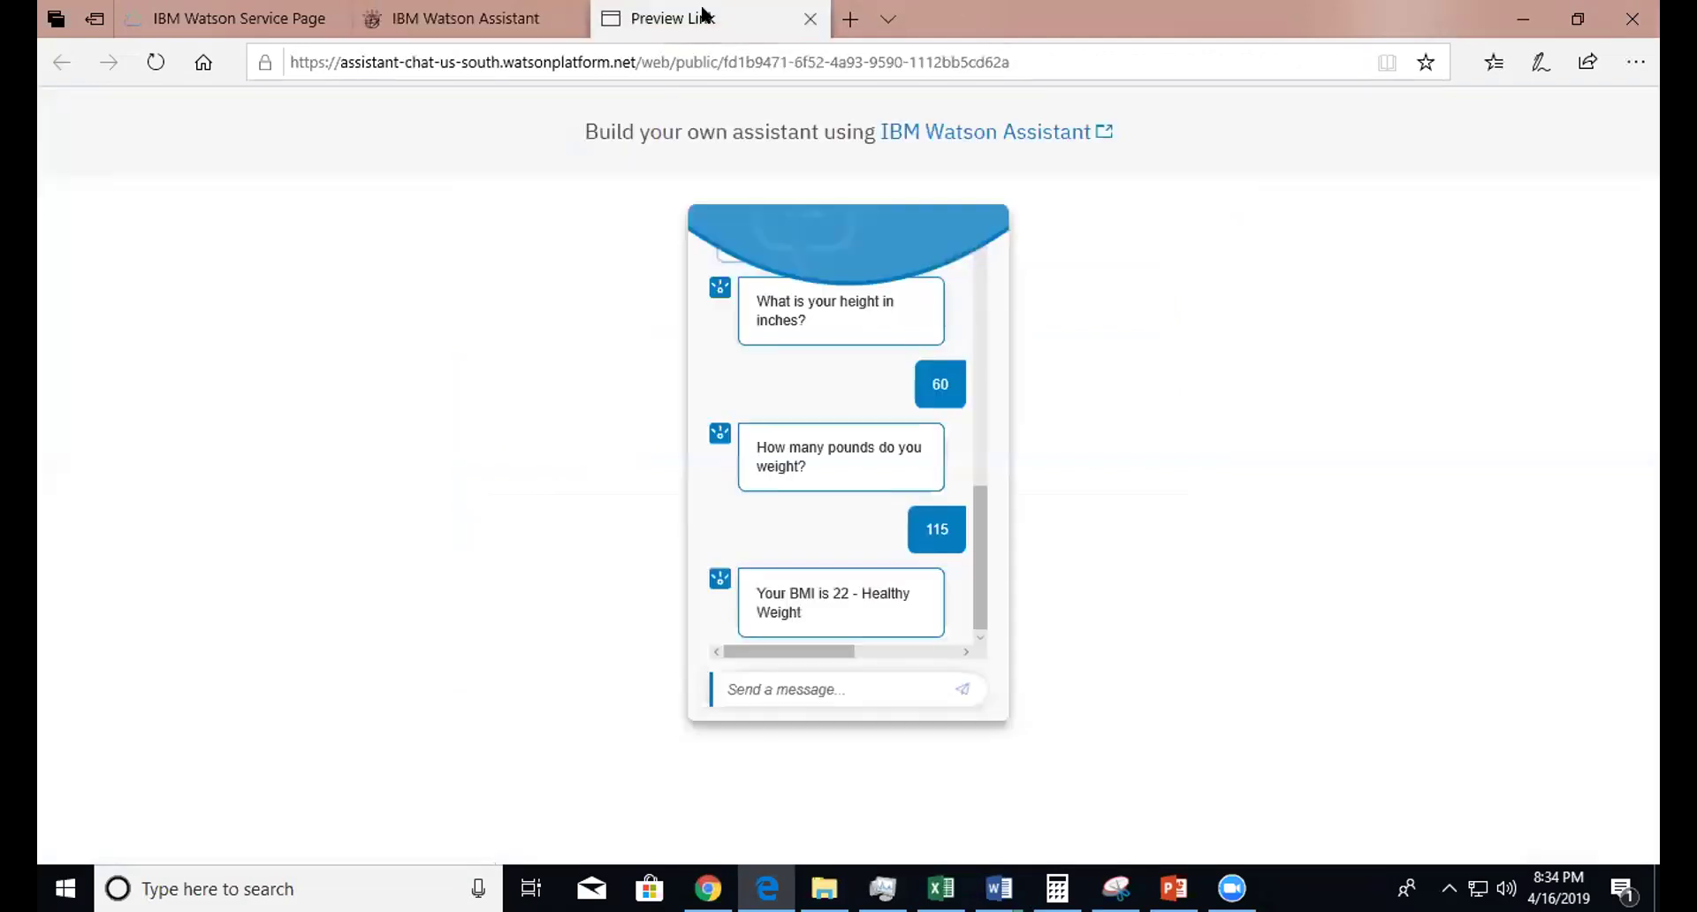
click(293, 56)
key(ctrl+v)
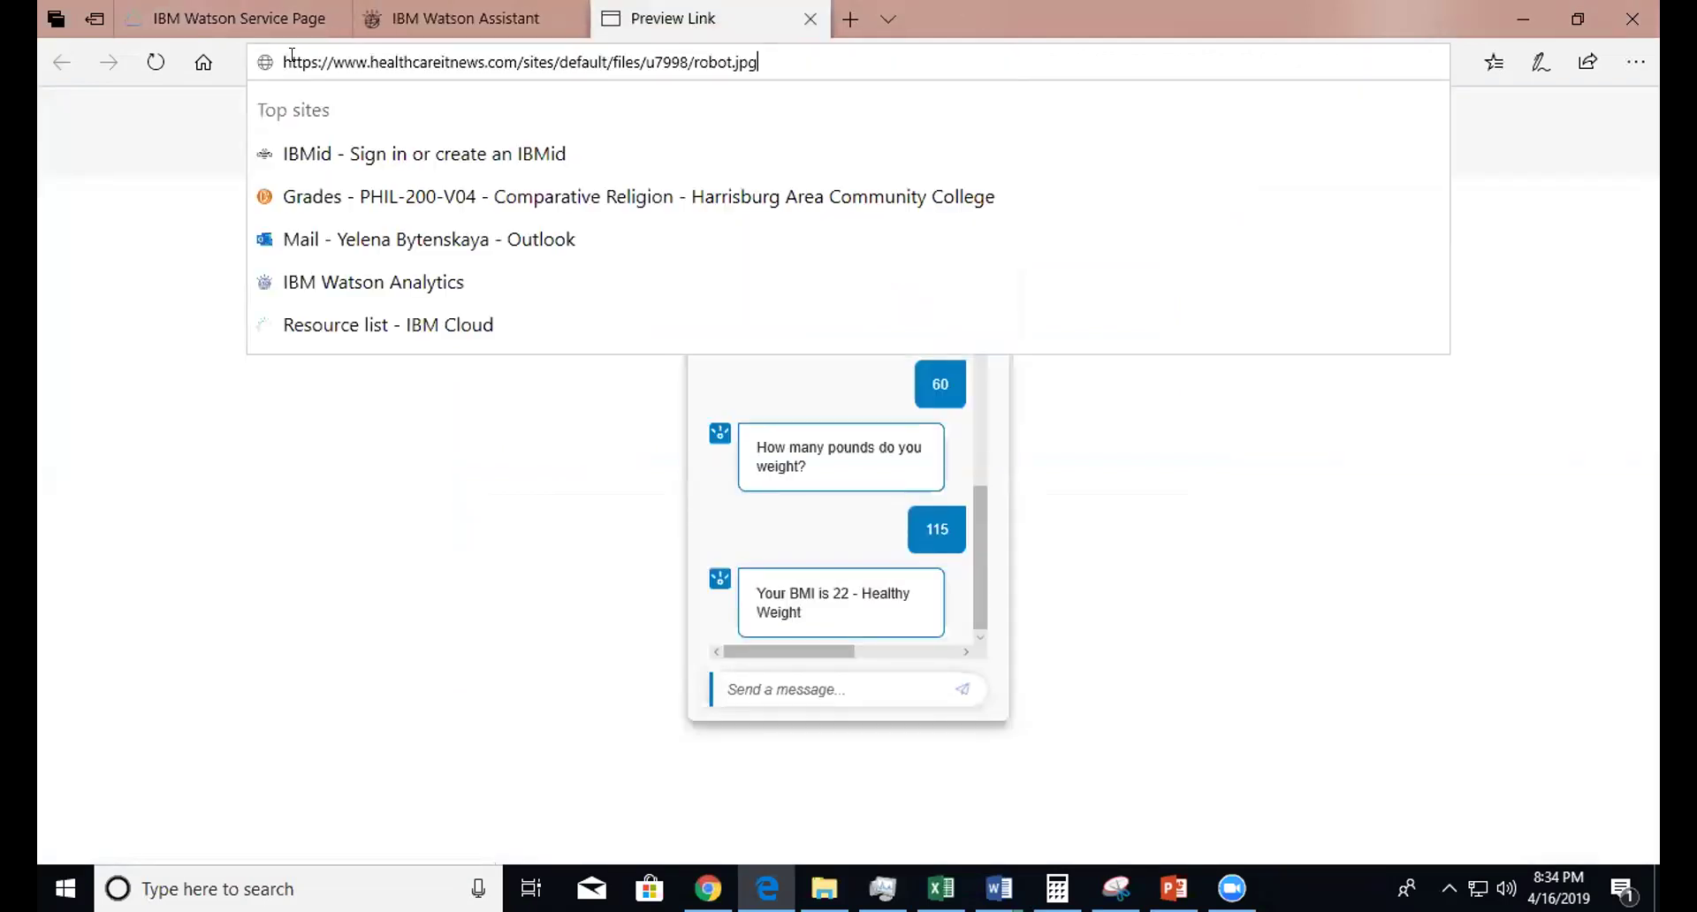
key(Return)
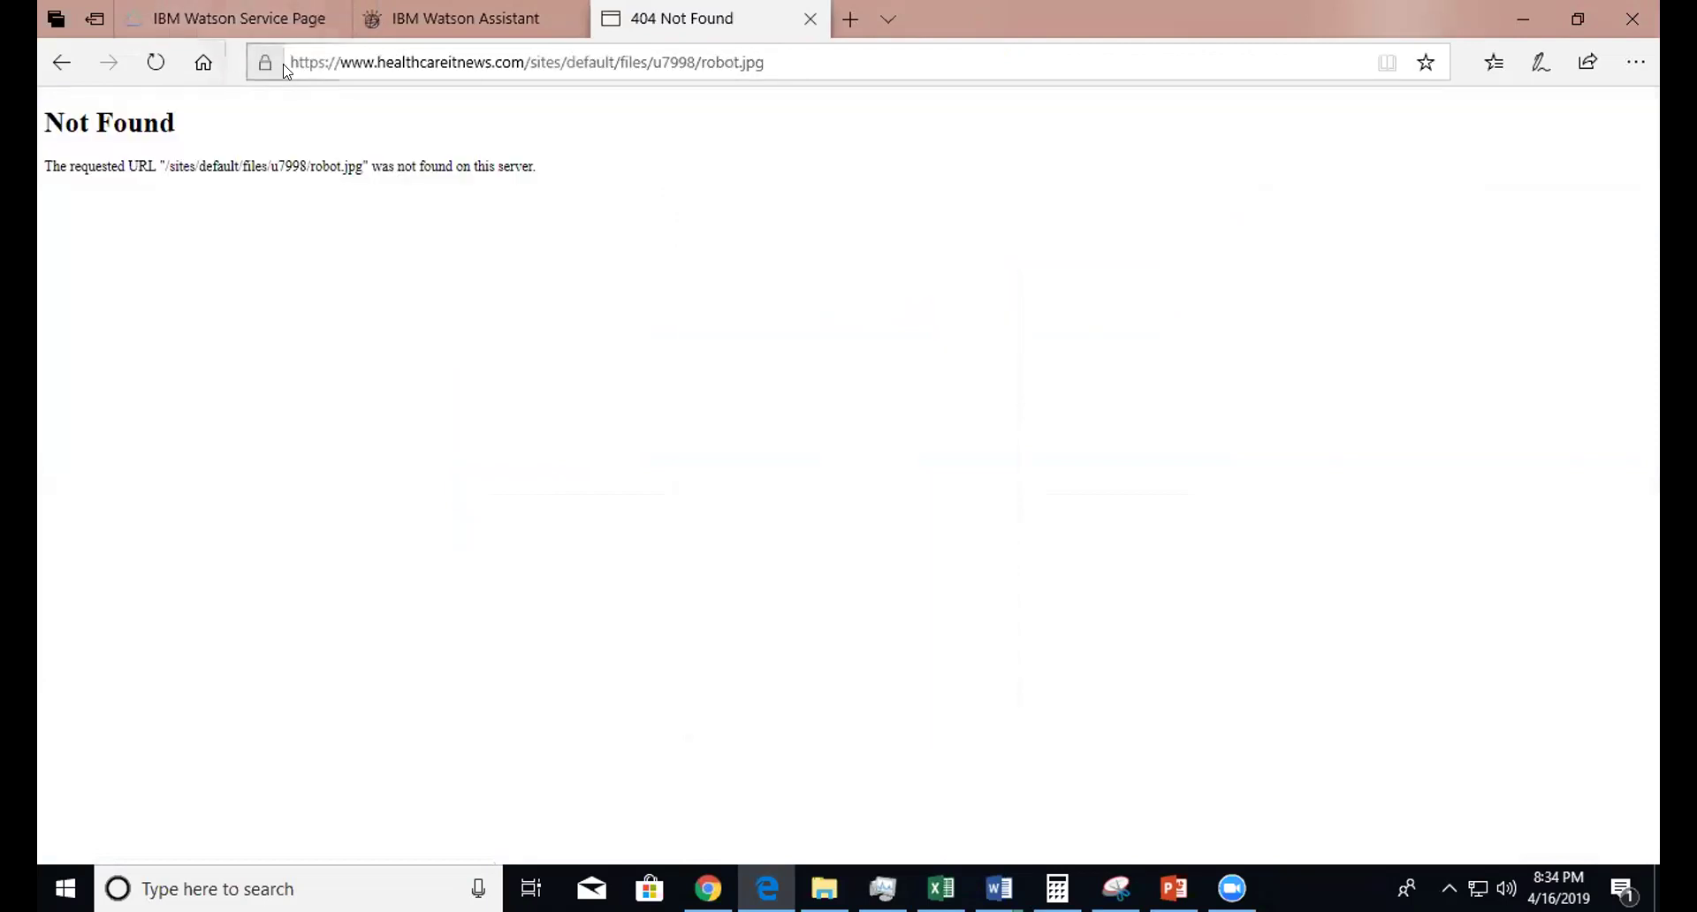
click(448, 15)
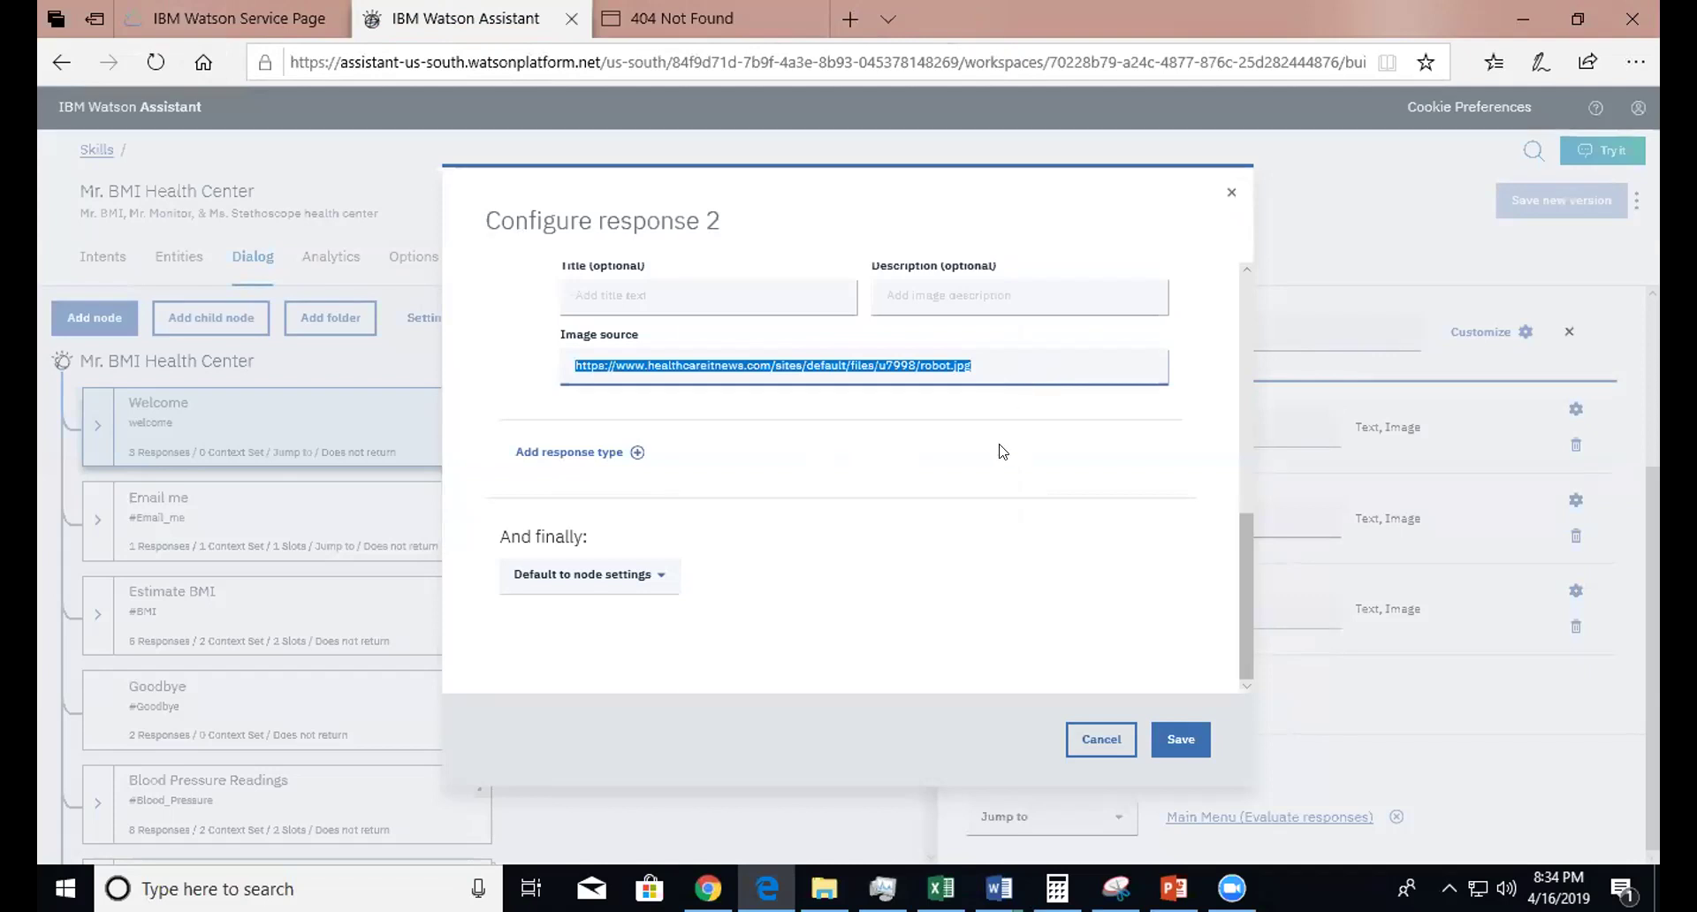
- Cancel response 2's settings and copy response 3's tusterciirobotu.jpg image source address
click(1098, 739)
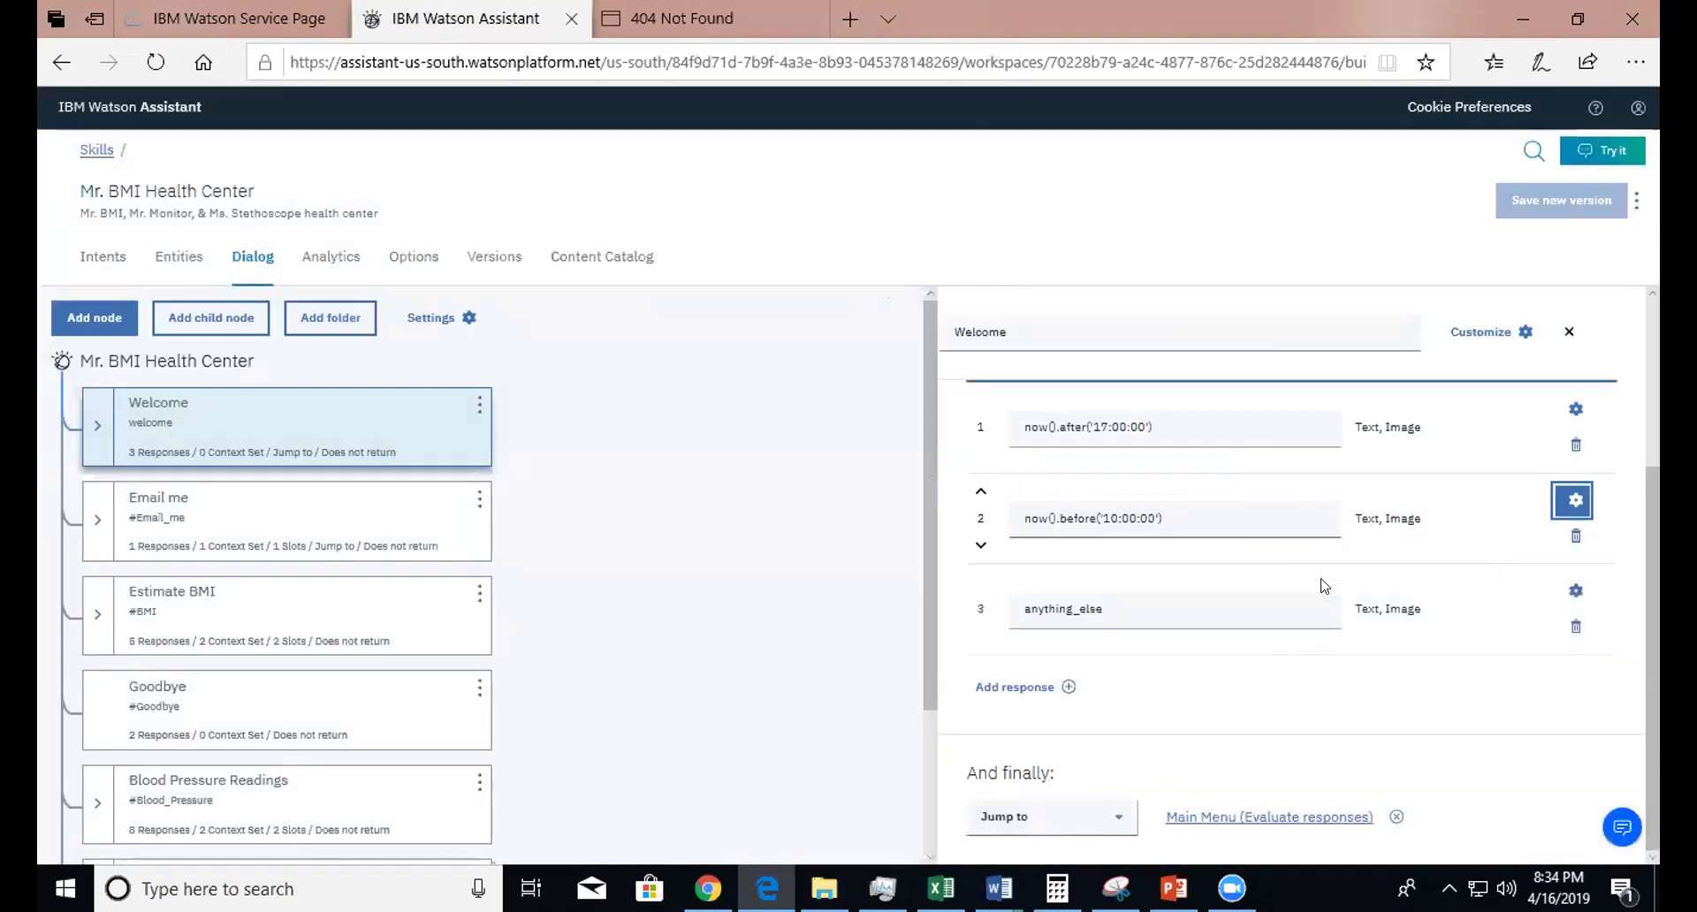
click(1575, 592)
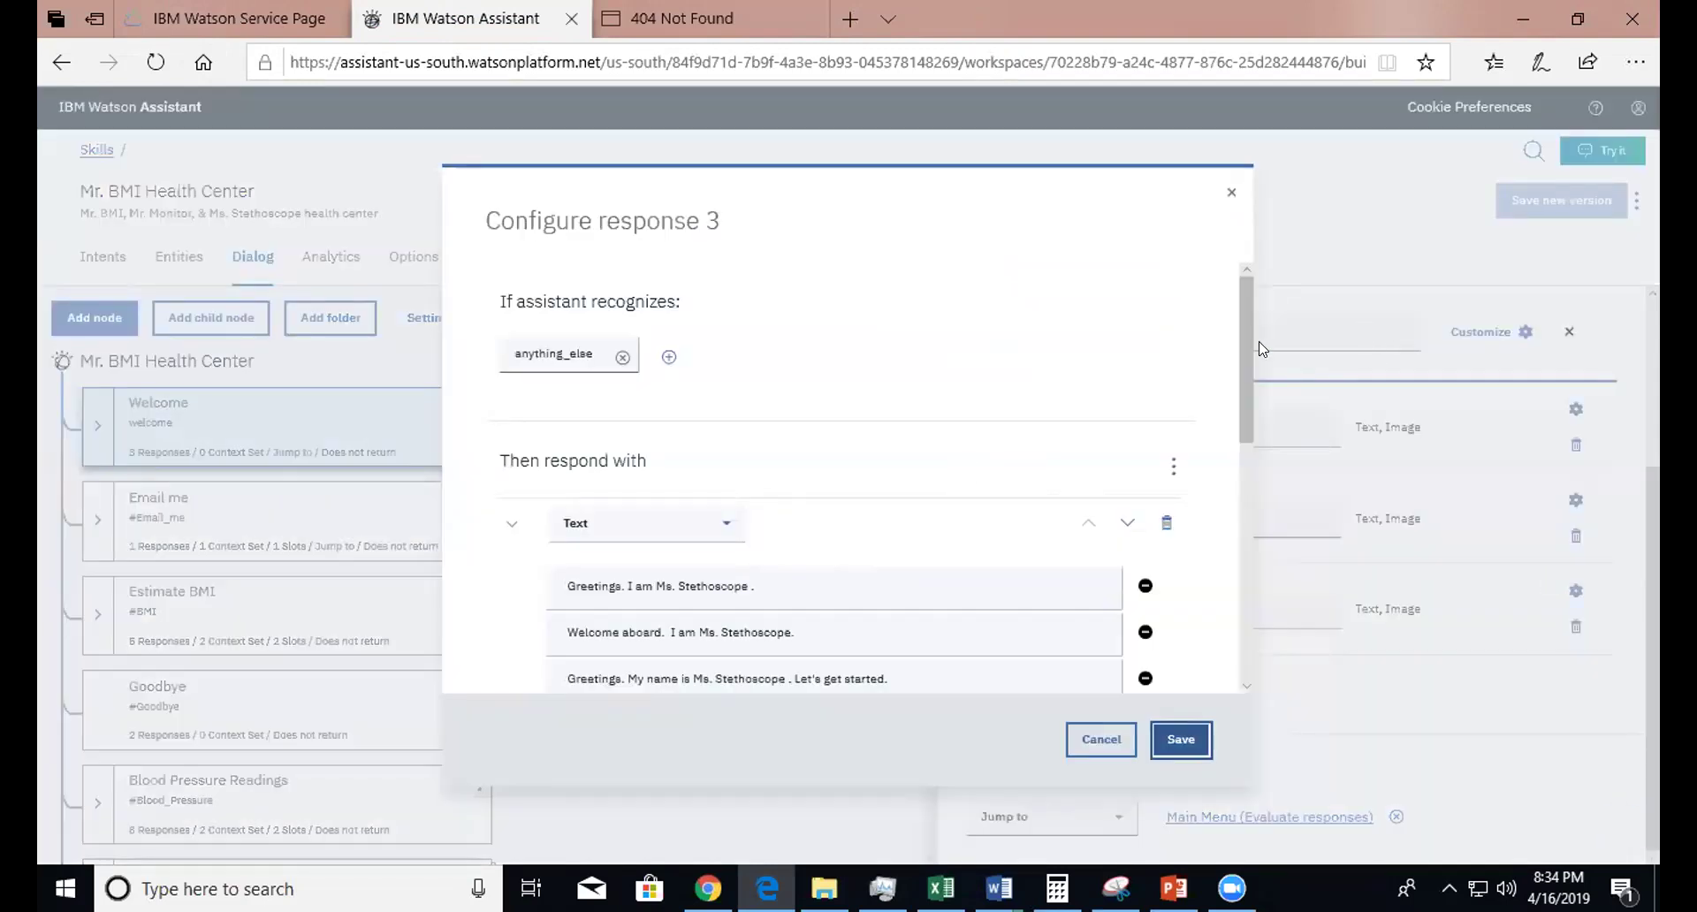
scroll(1241, 368, down, 5)
click(973, 477)
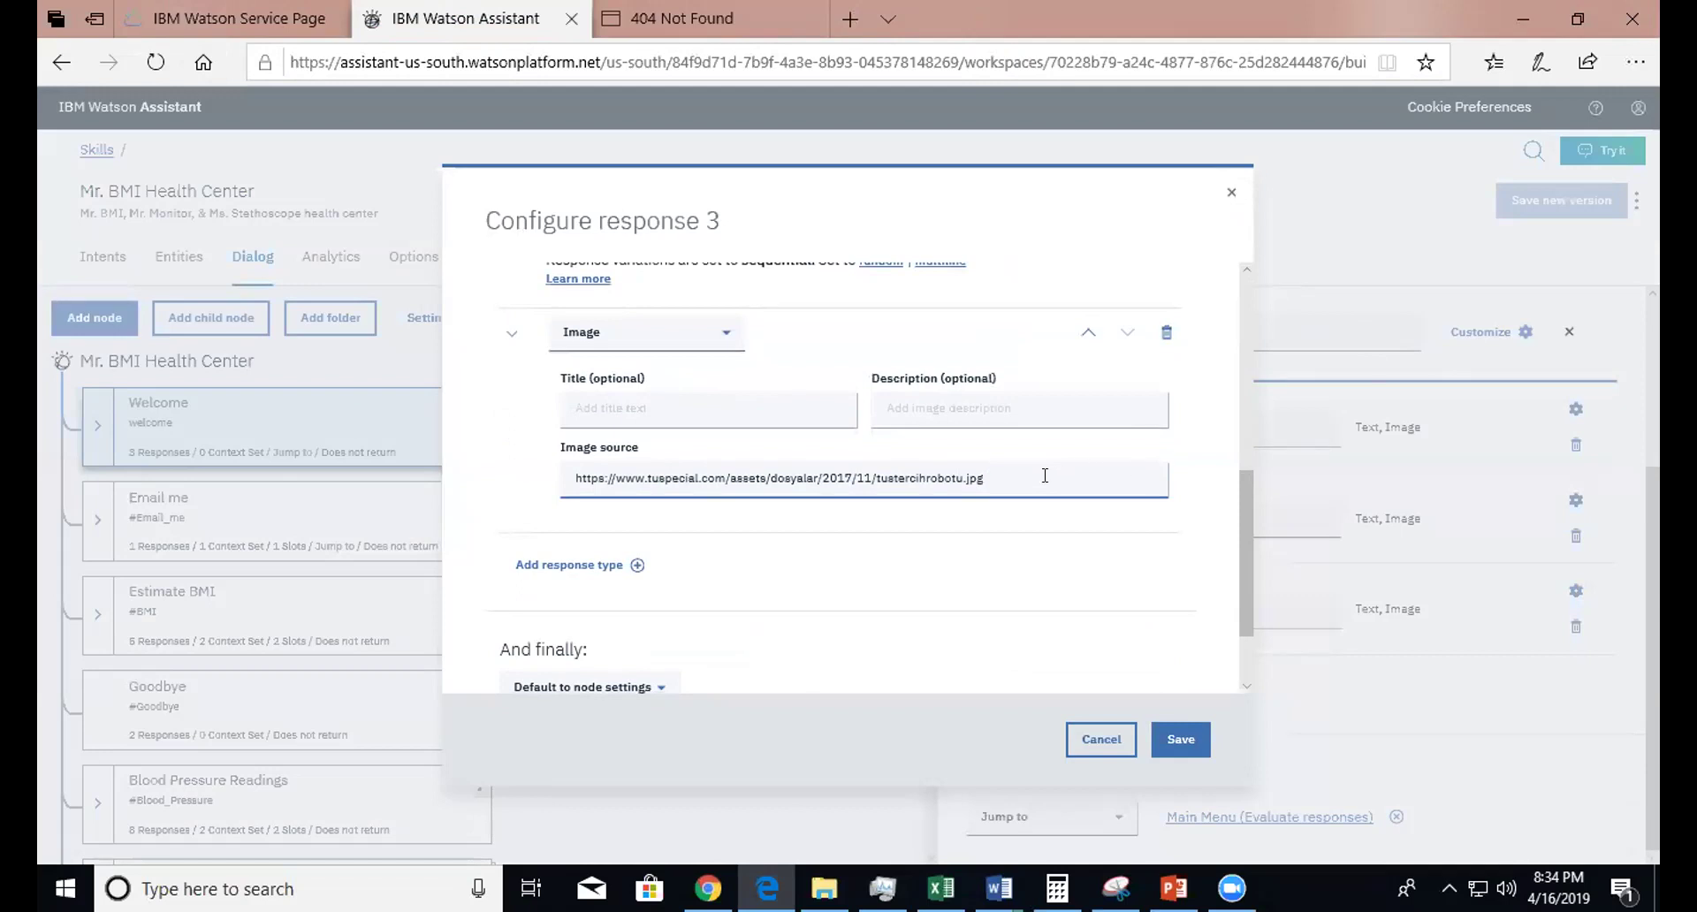
drag(1045, 475, 320, 428)
key(ctrl+c)
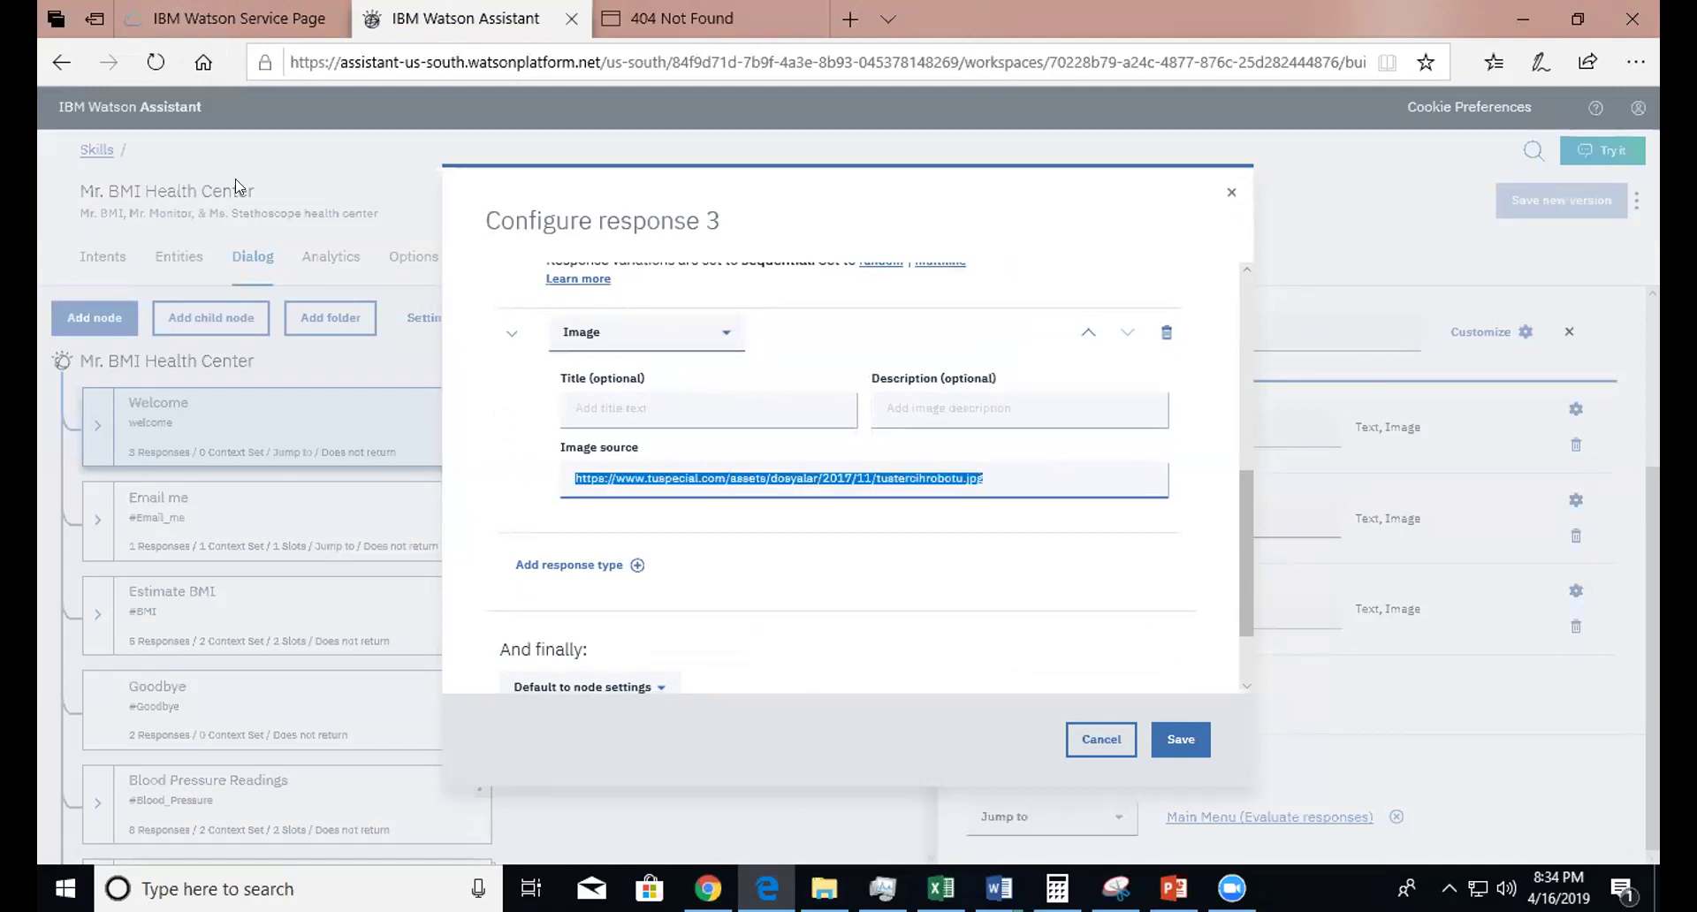
- Load the tuspecial.com image address in Edge, showing the robot doctor, then cancel response 3's settings
click(705, 6)
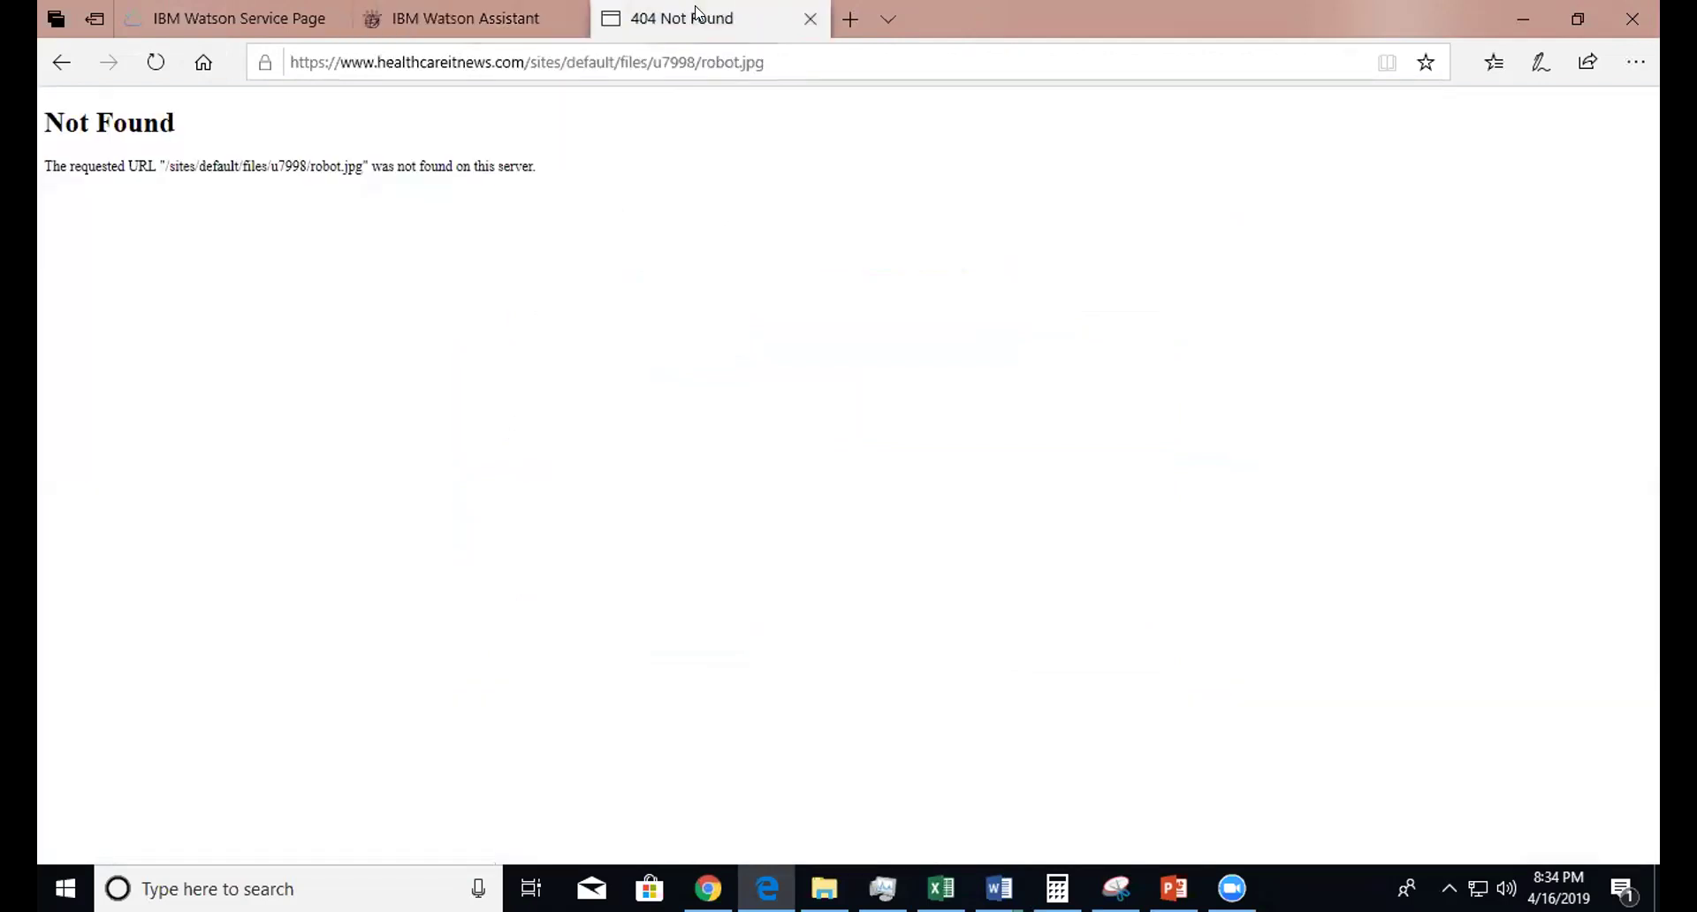
click(317, 62)
key(ctrl+v)
key(Return)
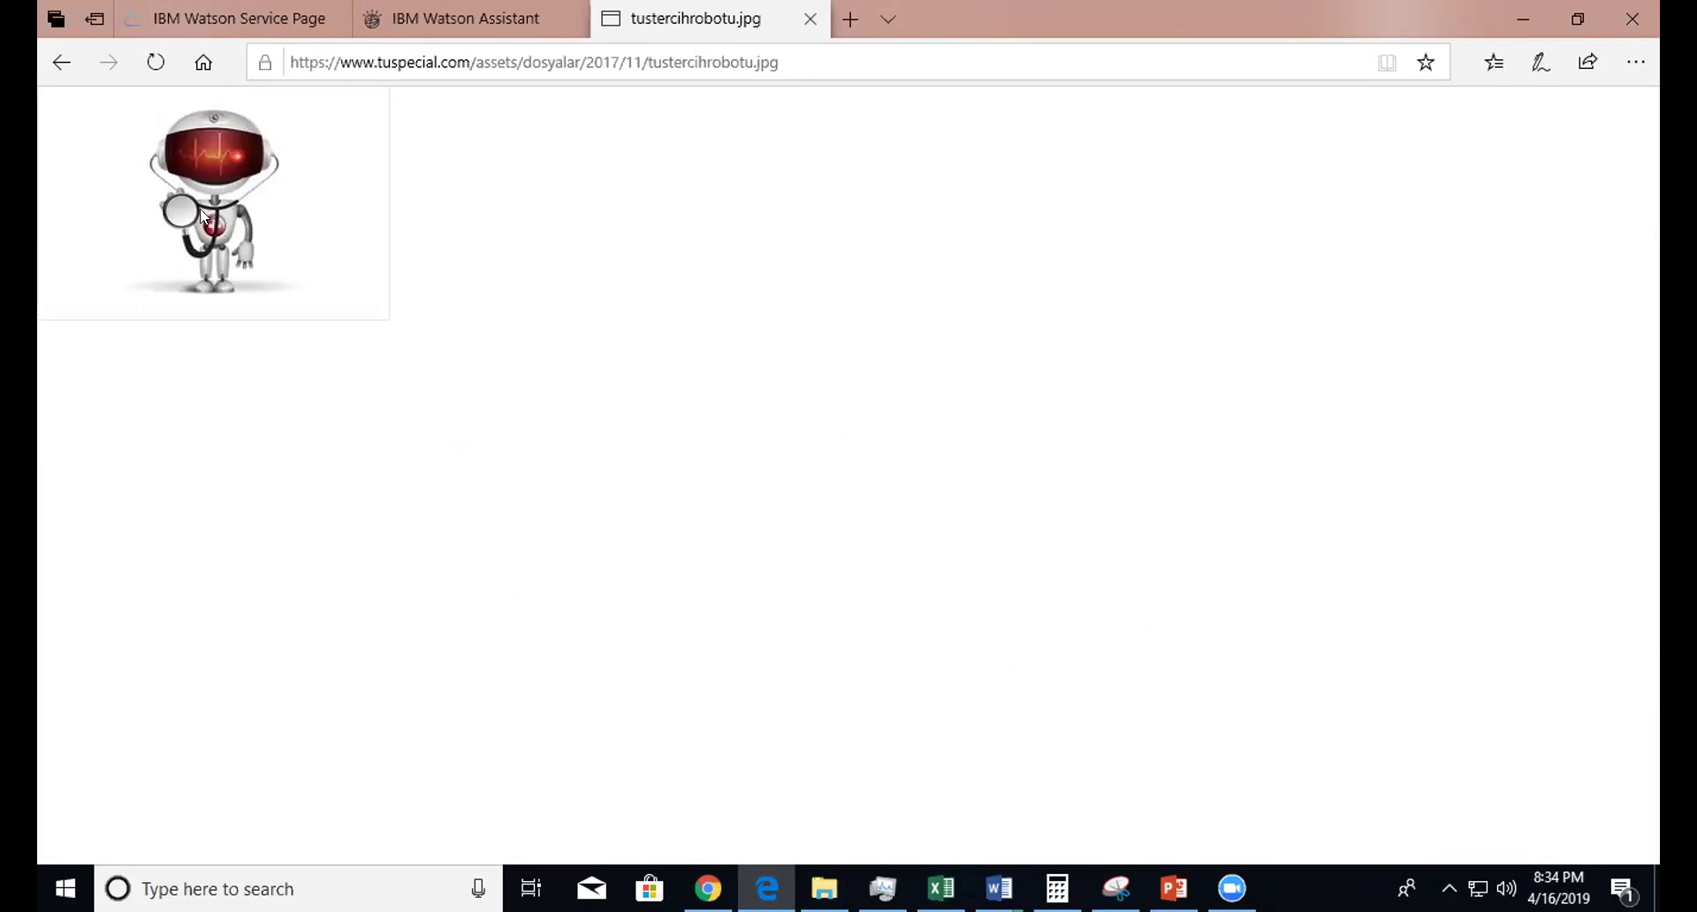
click(442, 7)
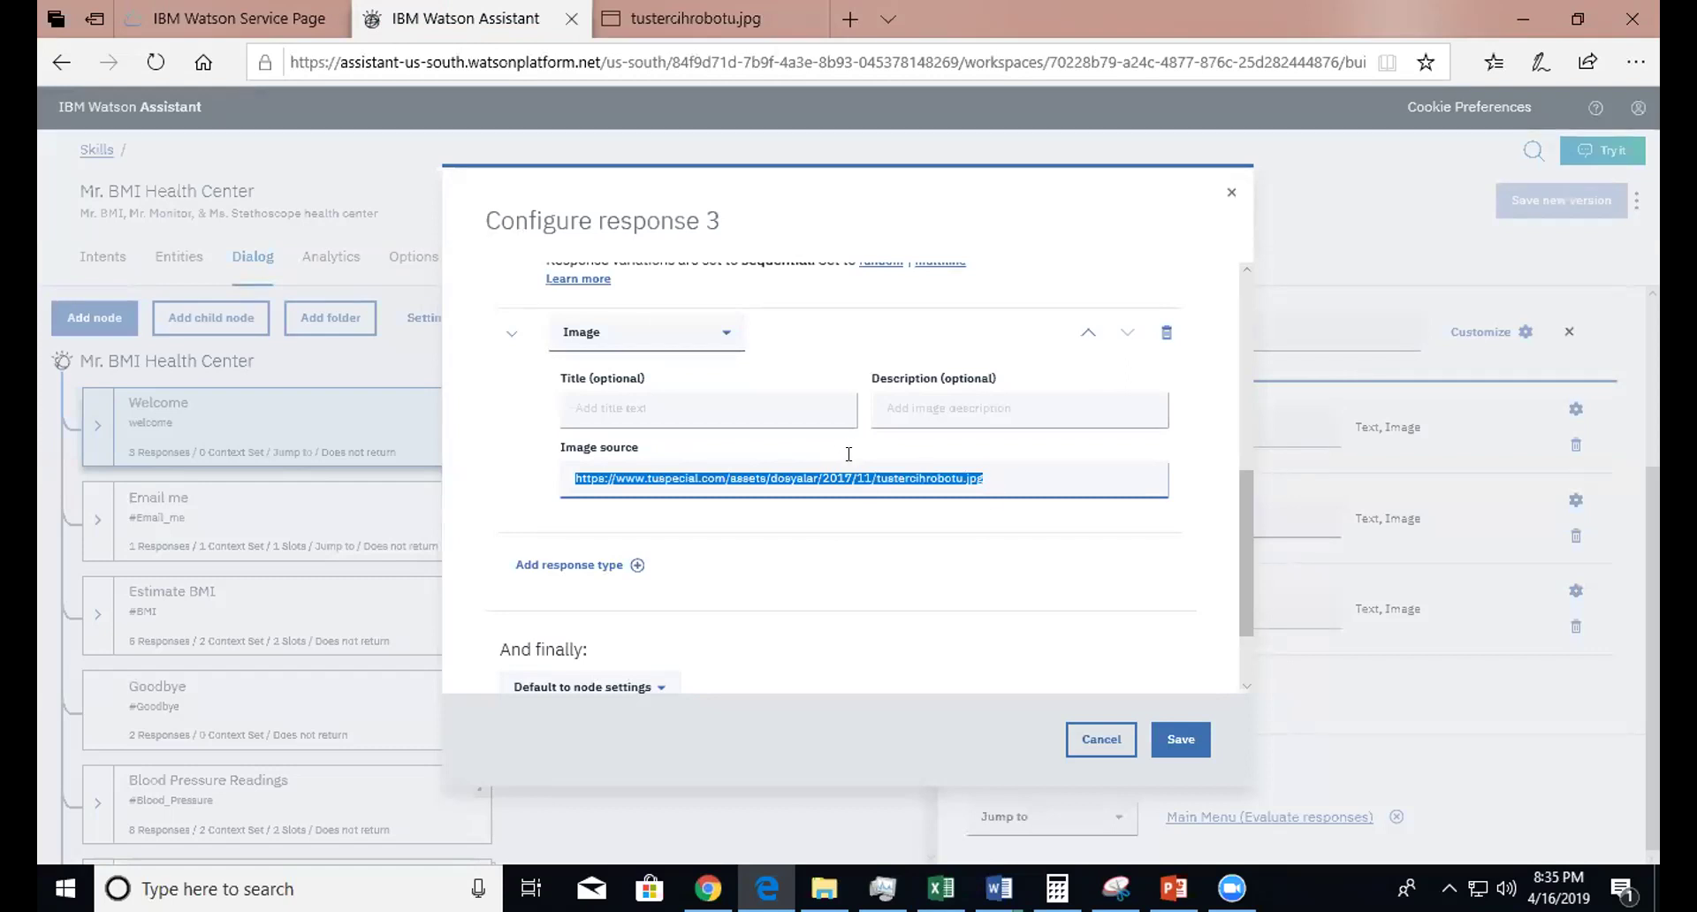
click(1101, 739)
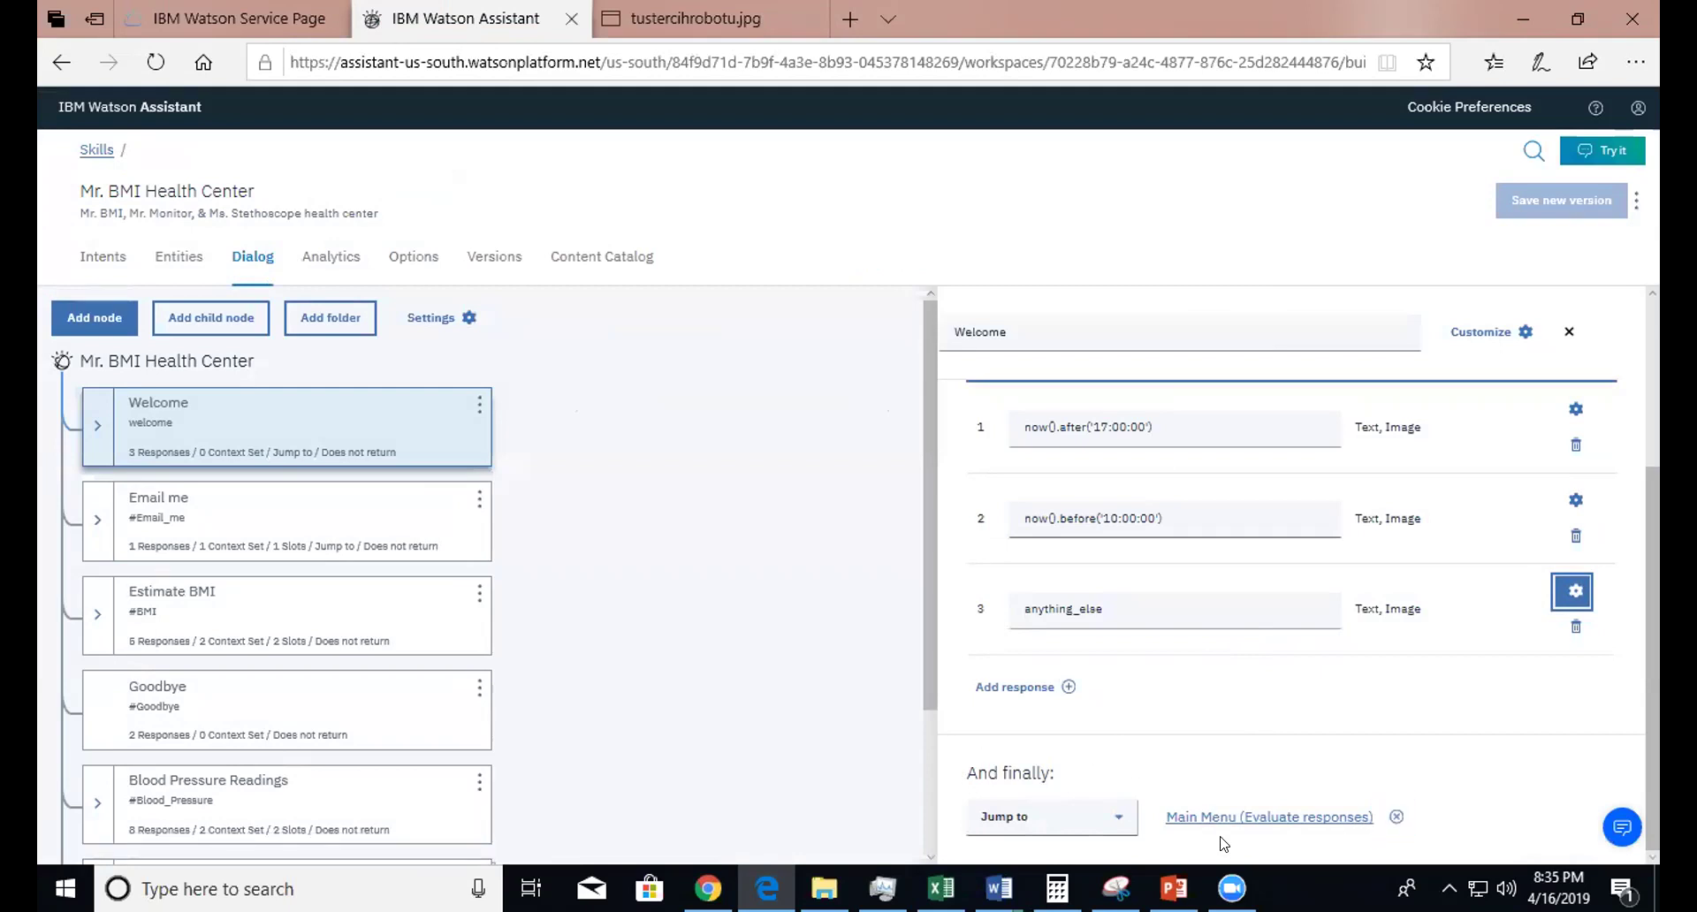
- Expand the Welcome node and show its Main Menu child, which sets $day via now().reformatDateTime('EEEEE')
drag(1655, 730, 1655, 693)
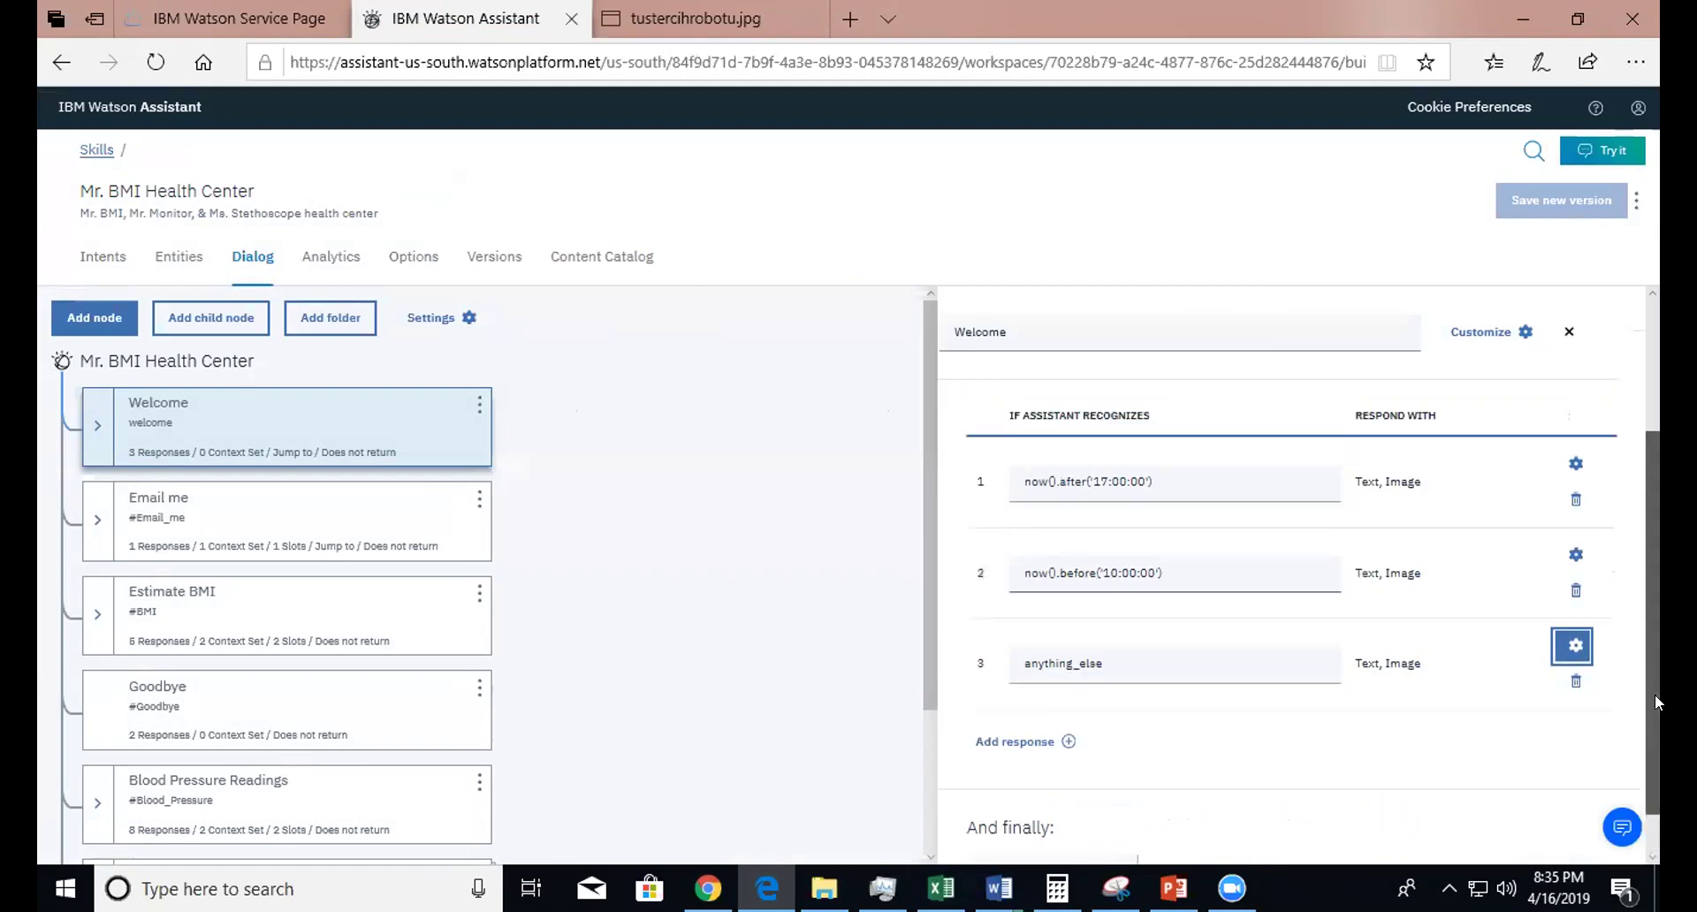
click(103, 426)
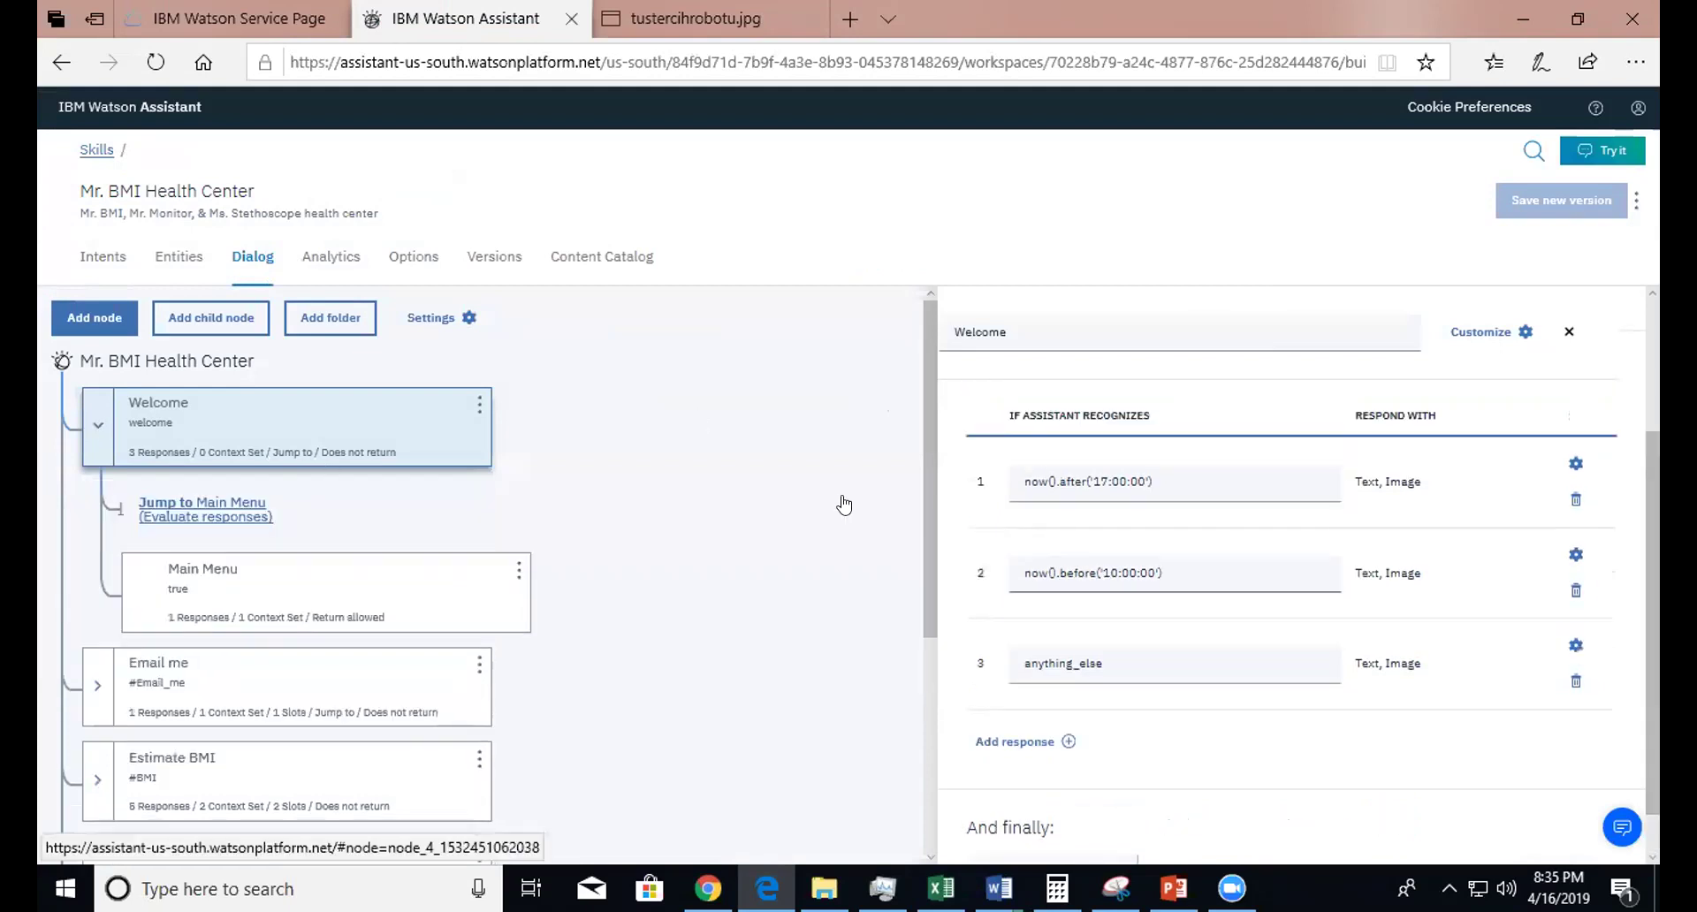
click(355, 579)
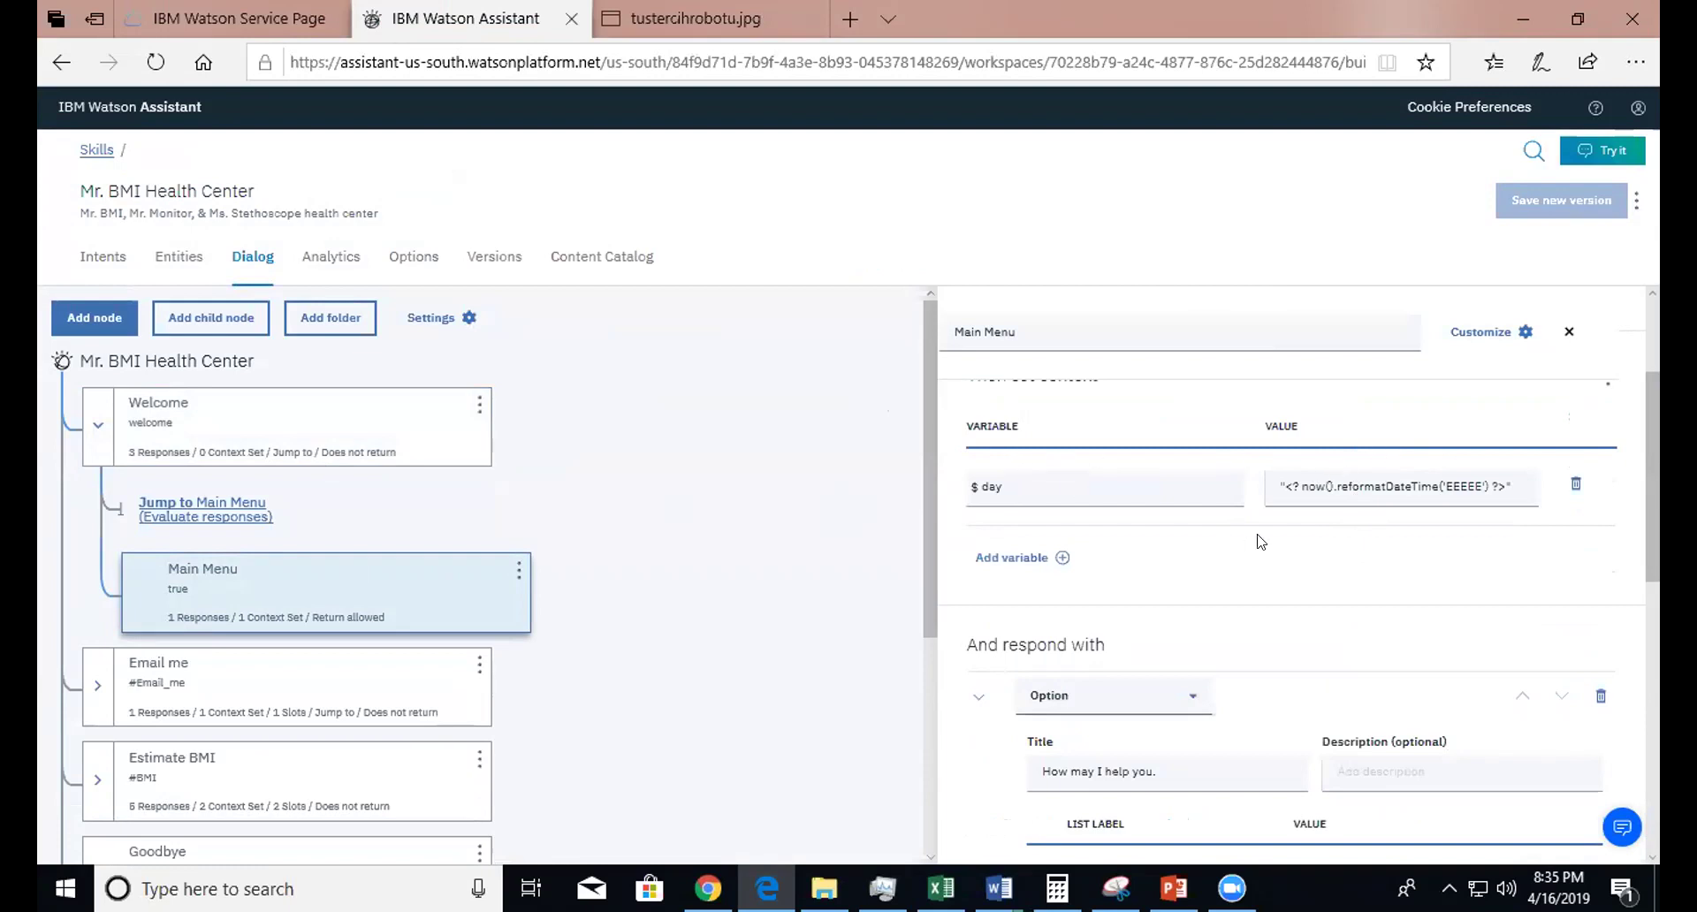
drag(1340, 476, 1487, 492)
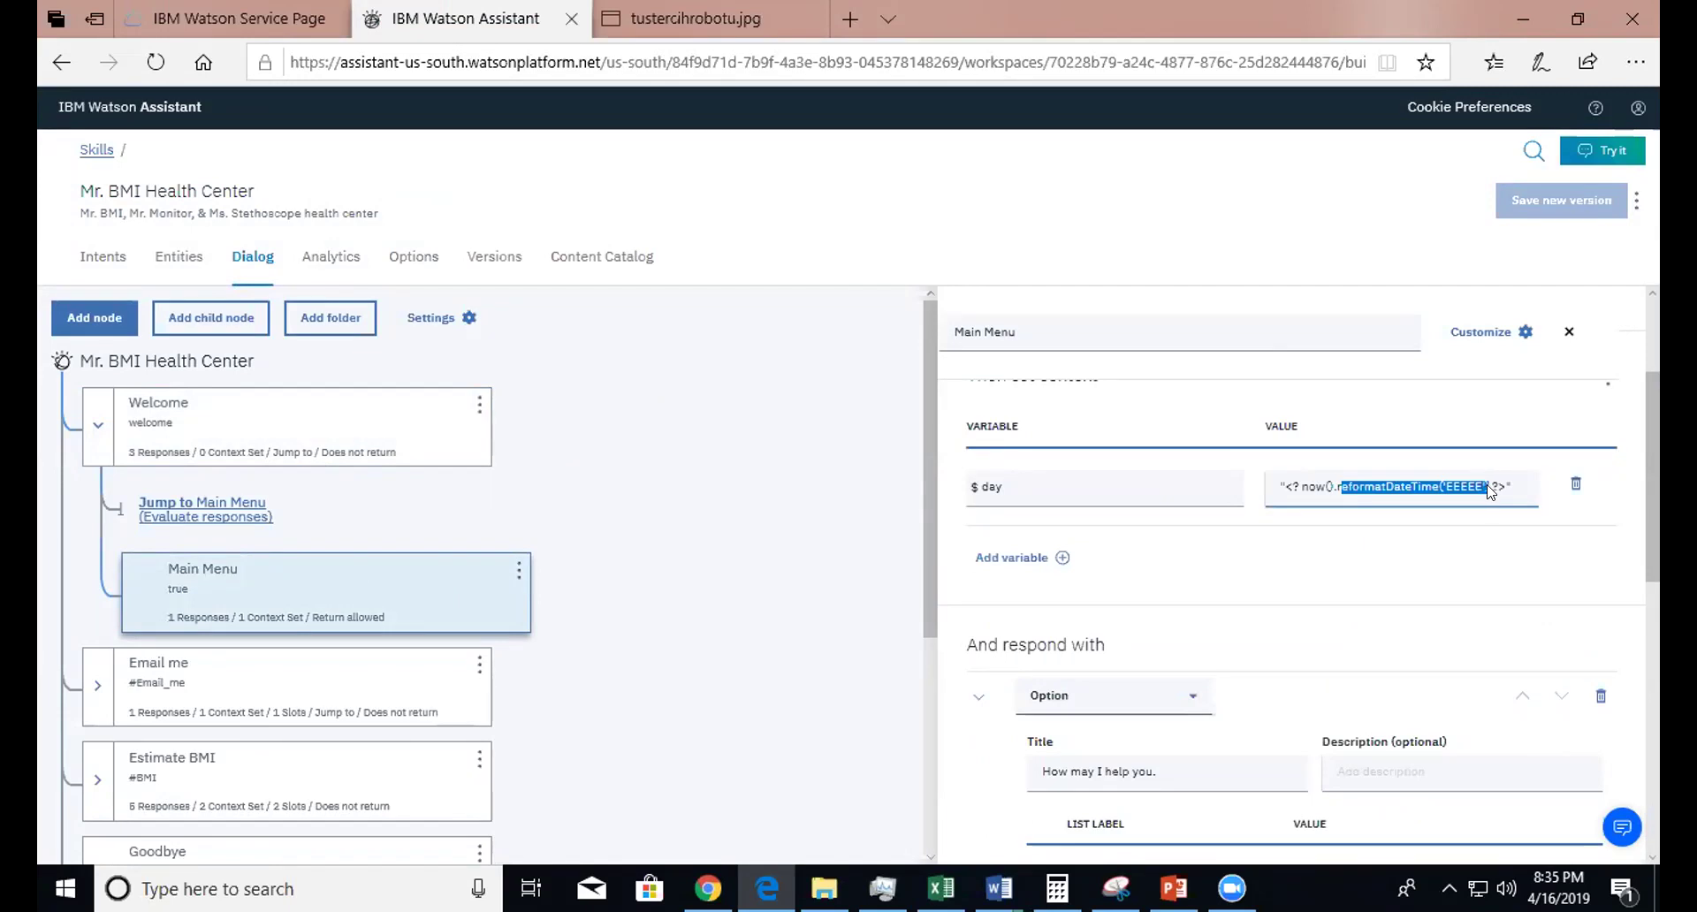
click(1486, 491)
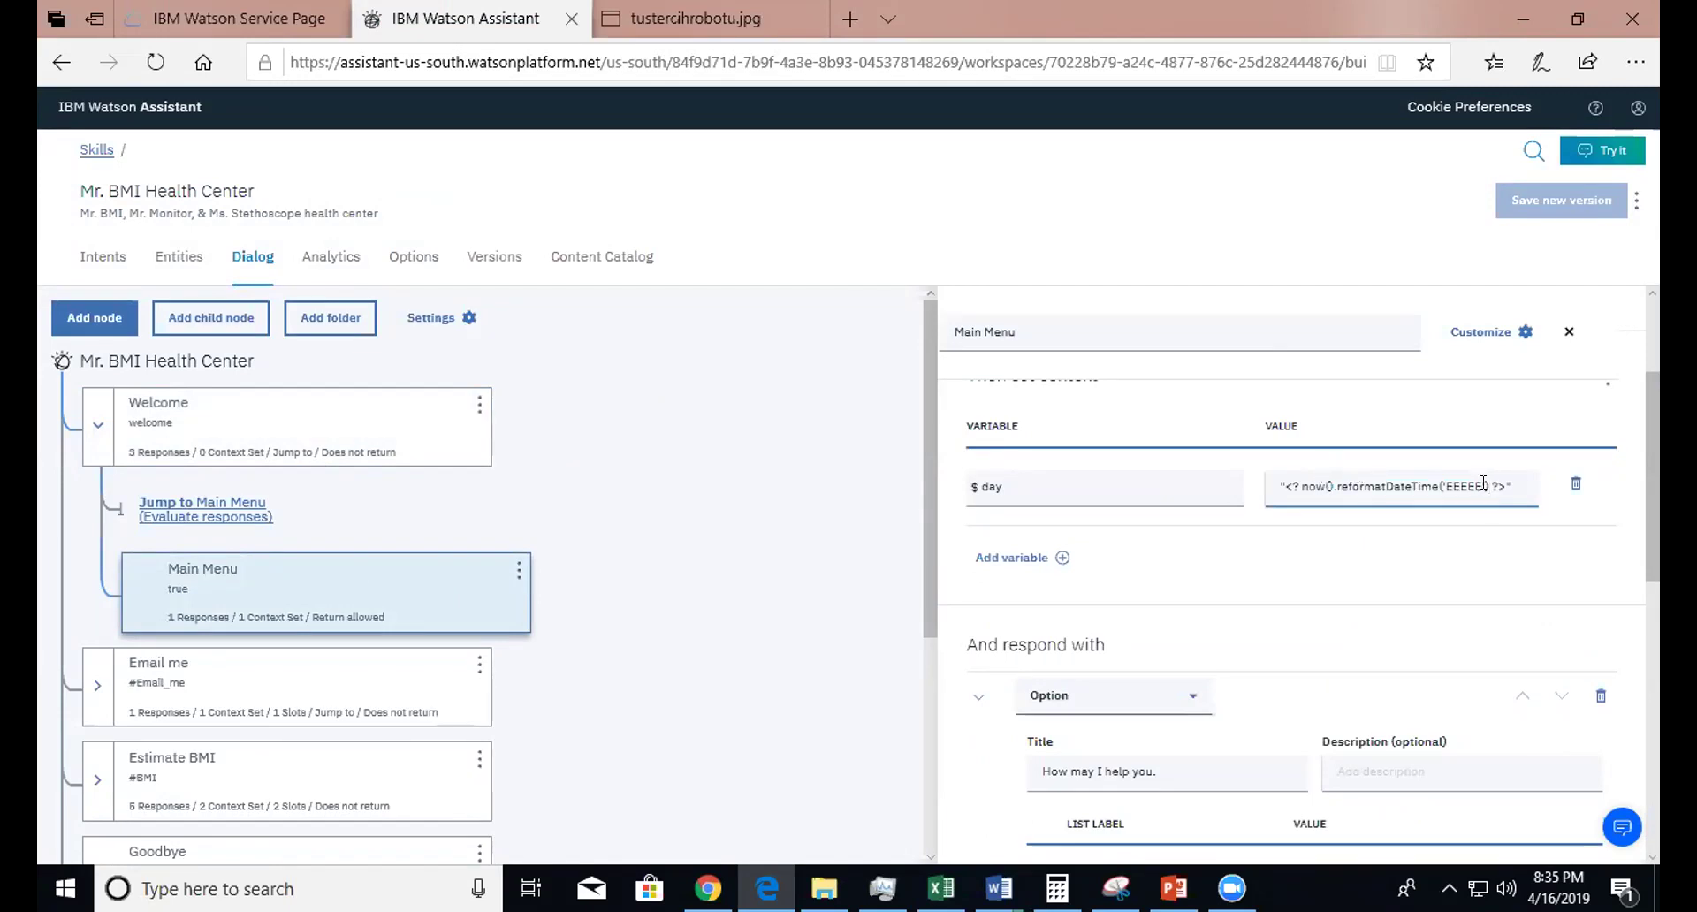
drag(1331, 484, 1494, 492)
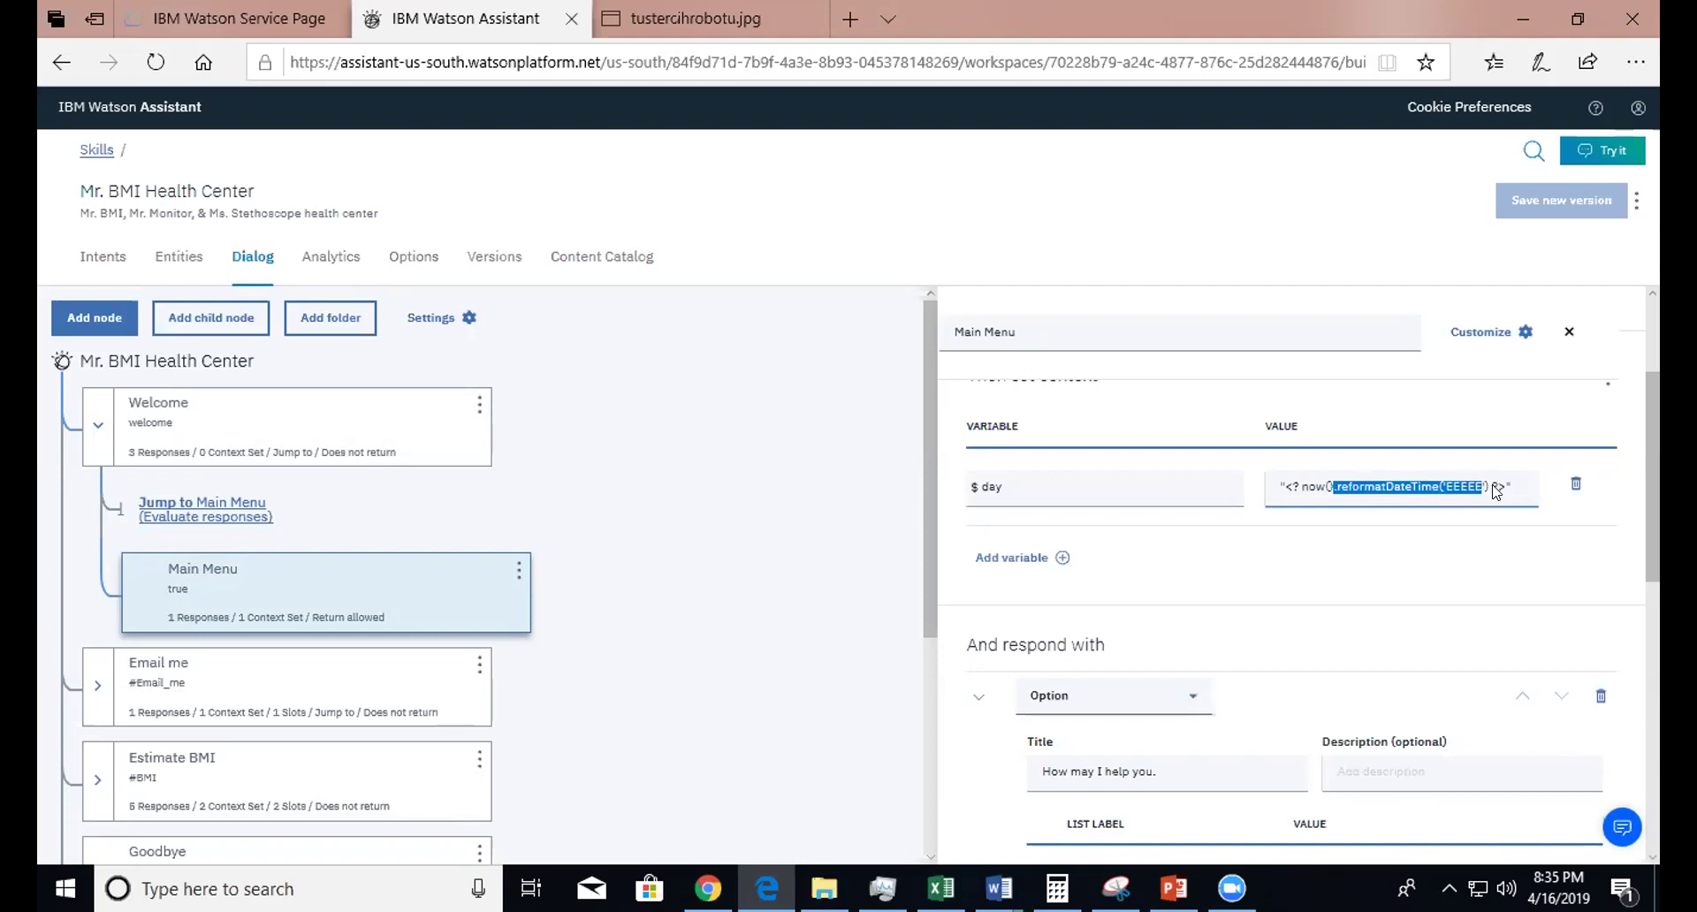
click(1375, 477)
drag(1326, 477, 1393, 491)
click(1393, 491)
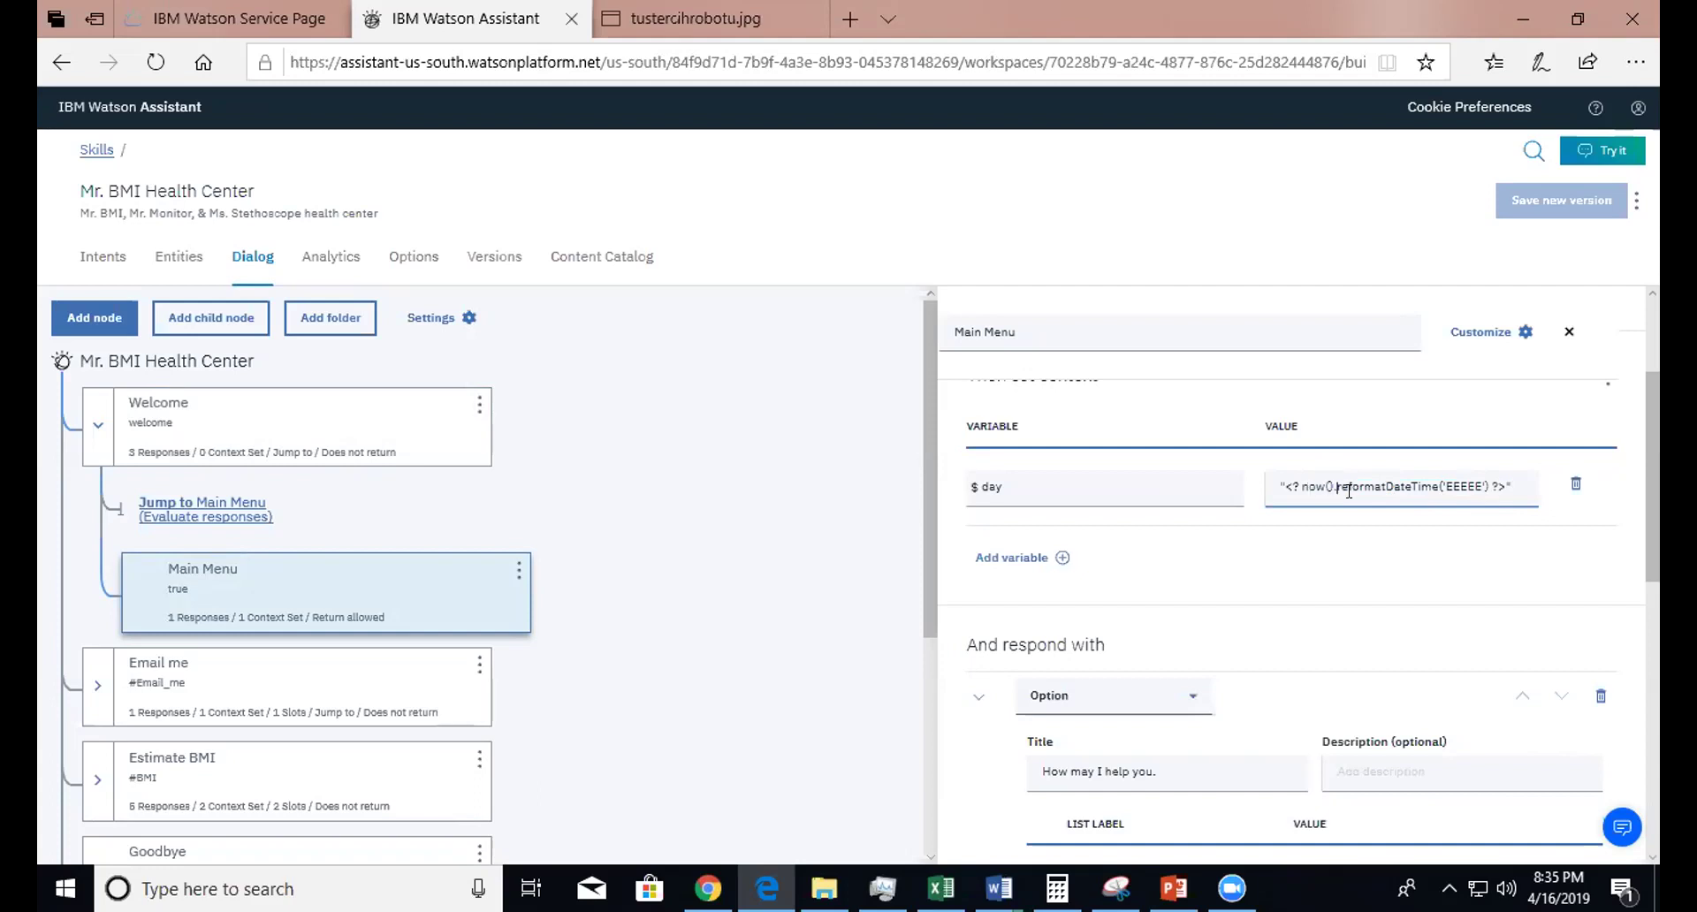
drag(1330, 477, 1529, 493)
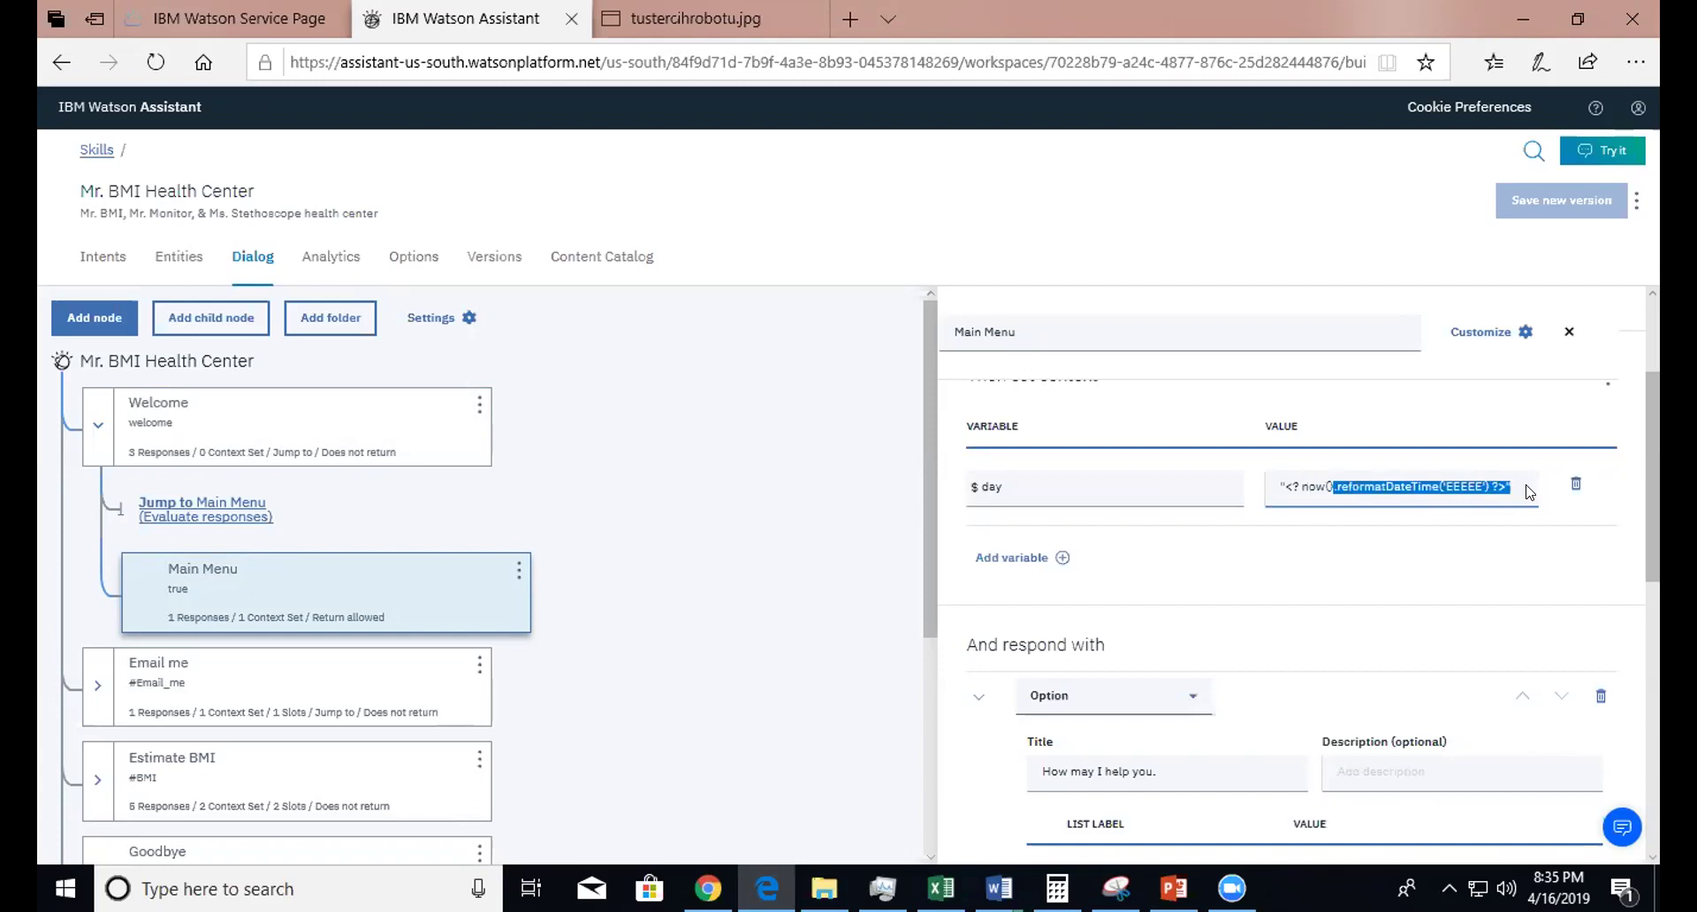
click(1043, 477)
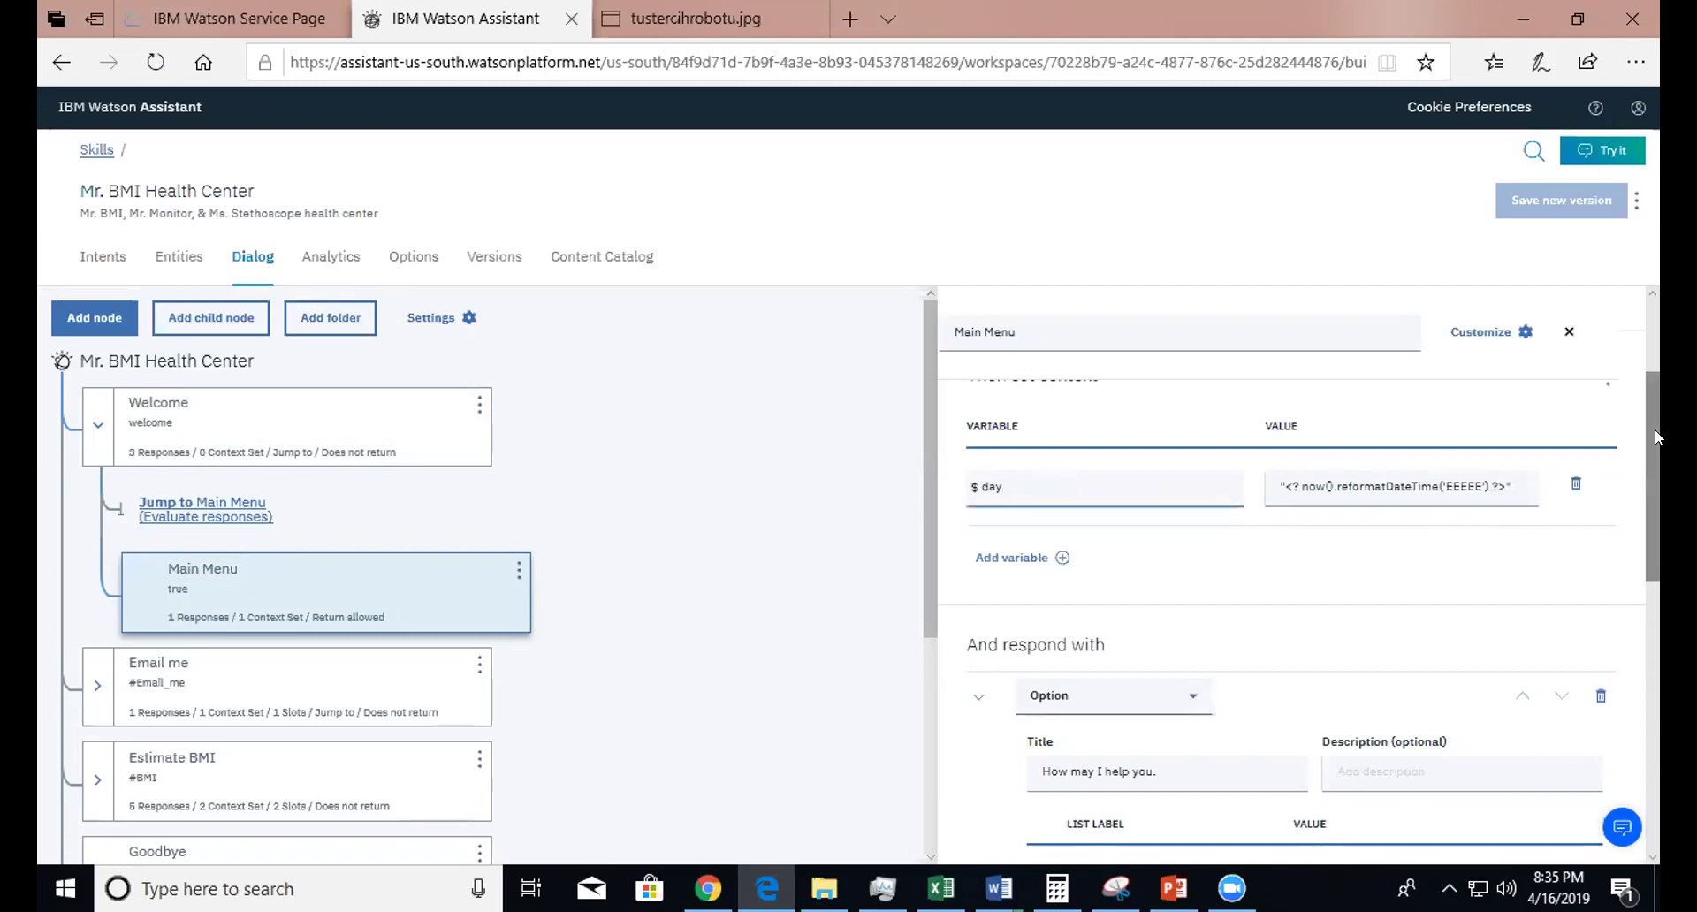
drag(1646, 424, 1635, 549)
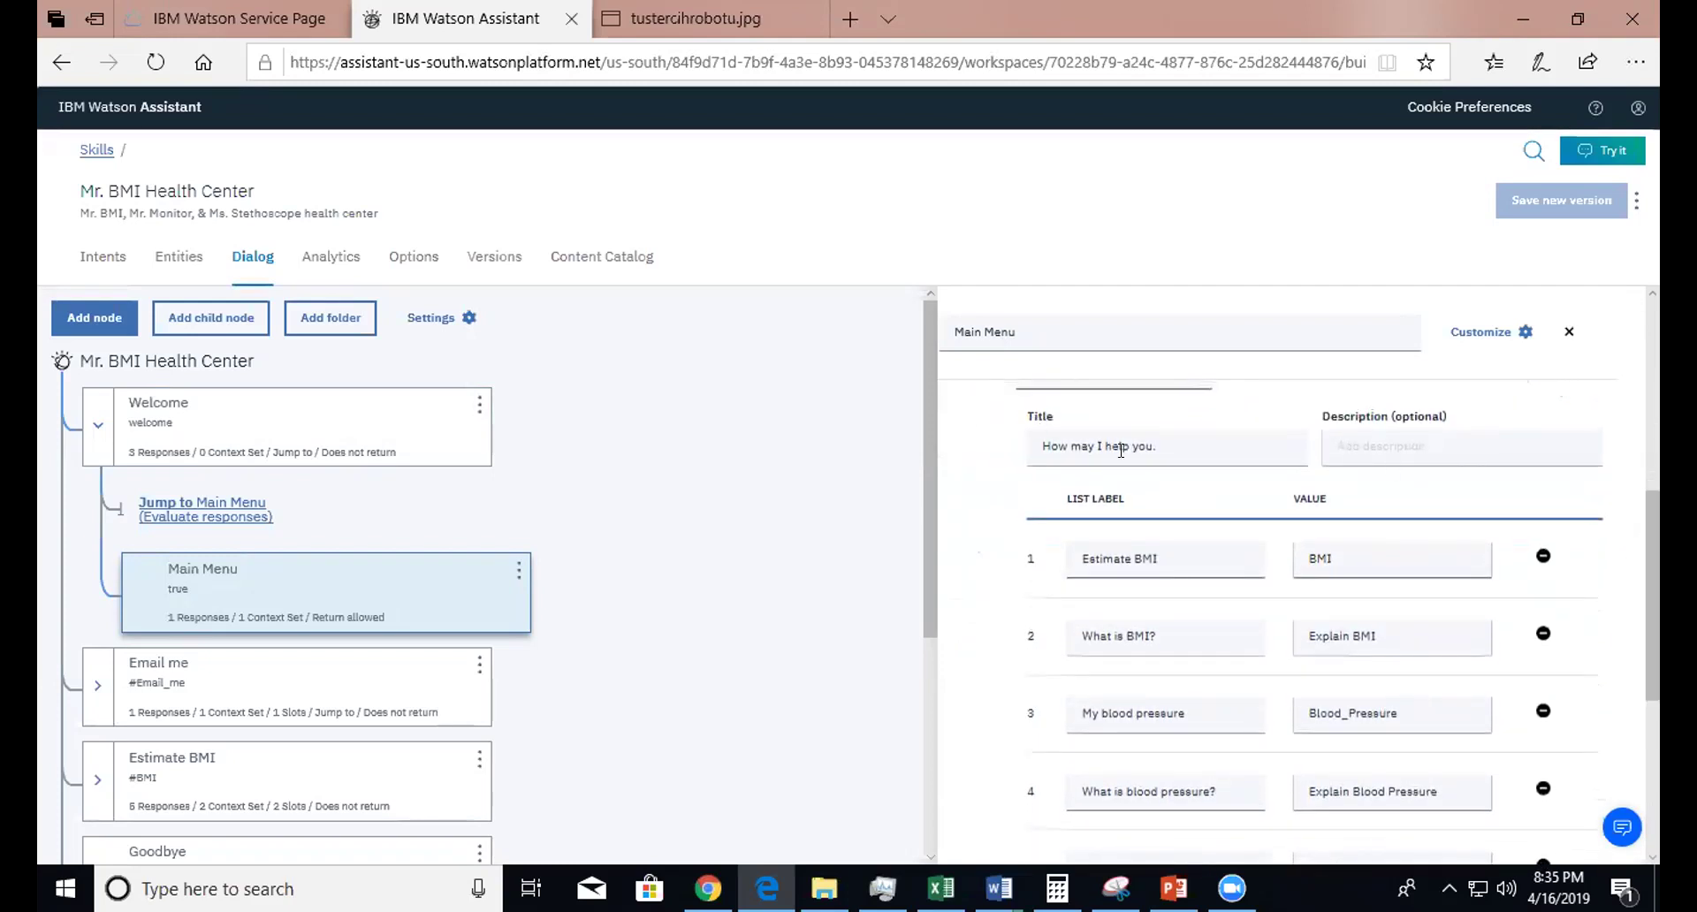
- Inspect the Main Menu option values BMI and Blood_Pressure by selecting them
drag(1654, 597, 1642, 666)
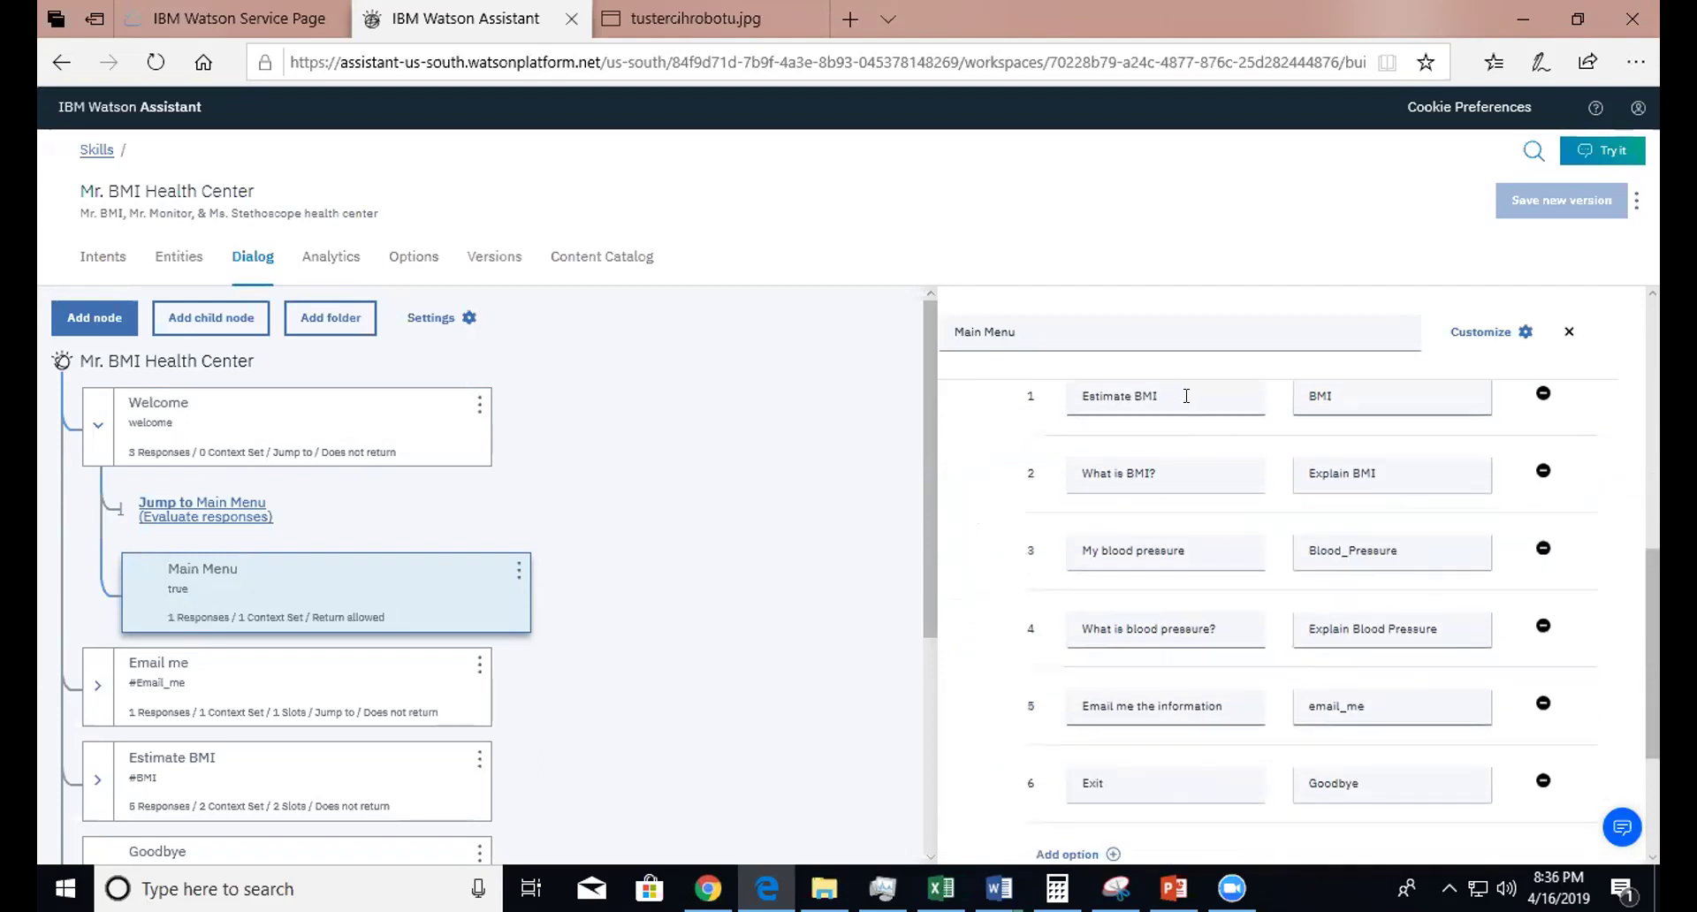
click(1374, 397)
drag(1338, 396, 1290, 389)
click(1338, 390)
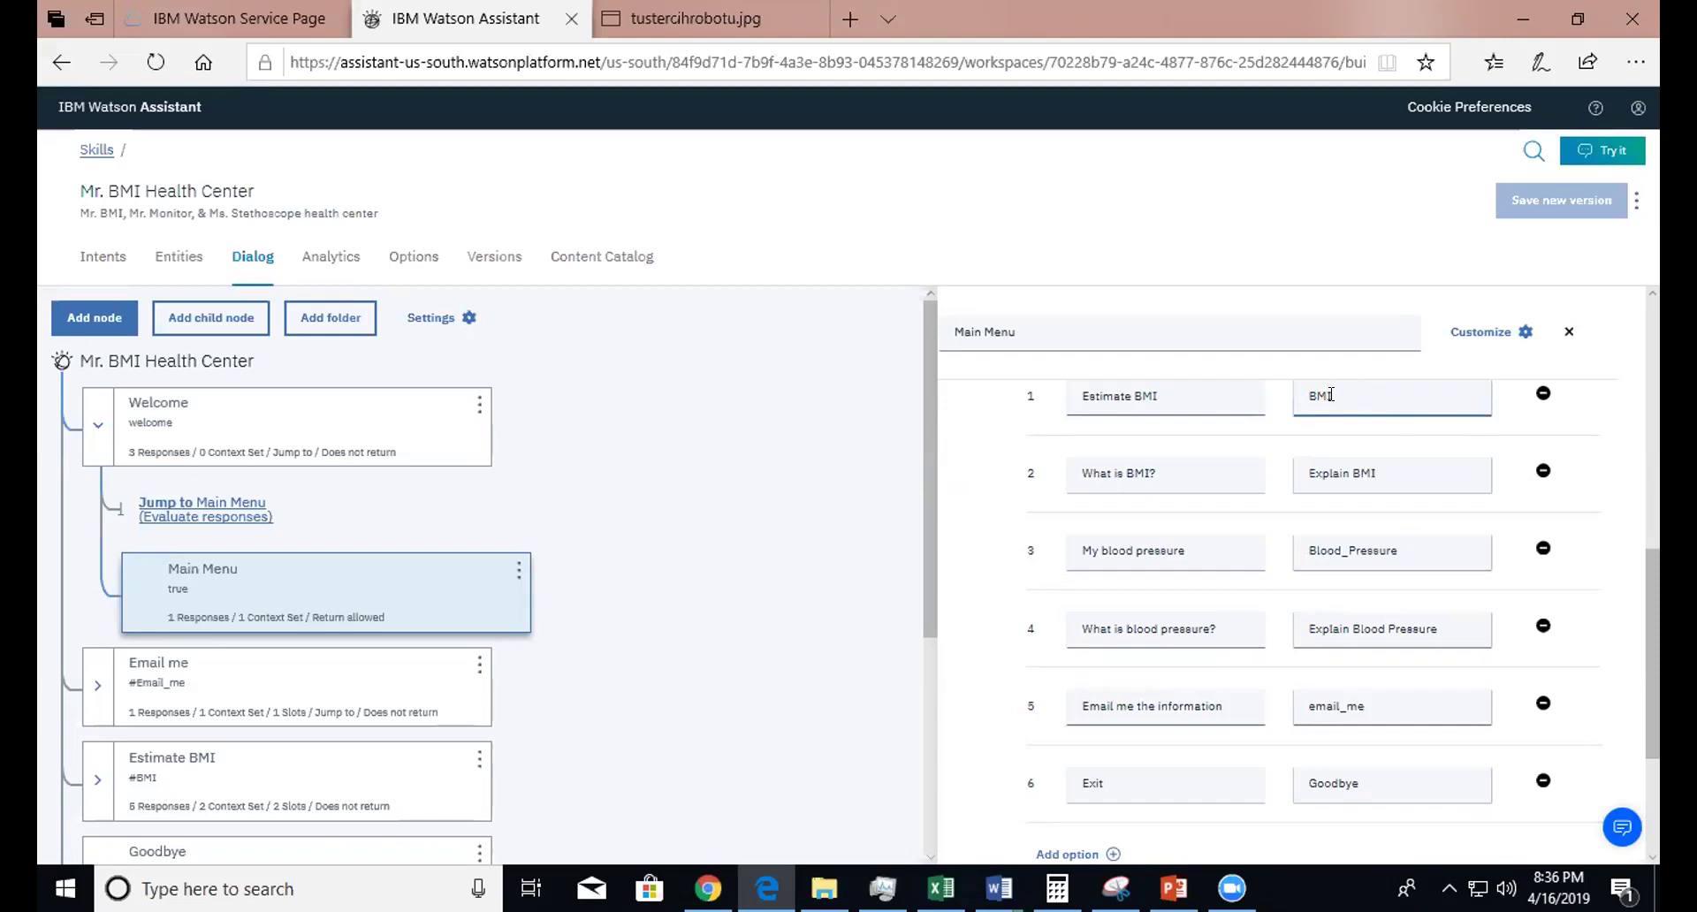
double_click(1319, 395)
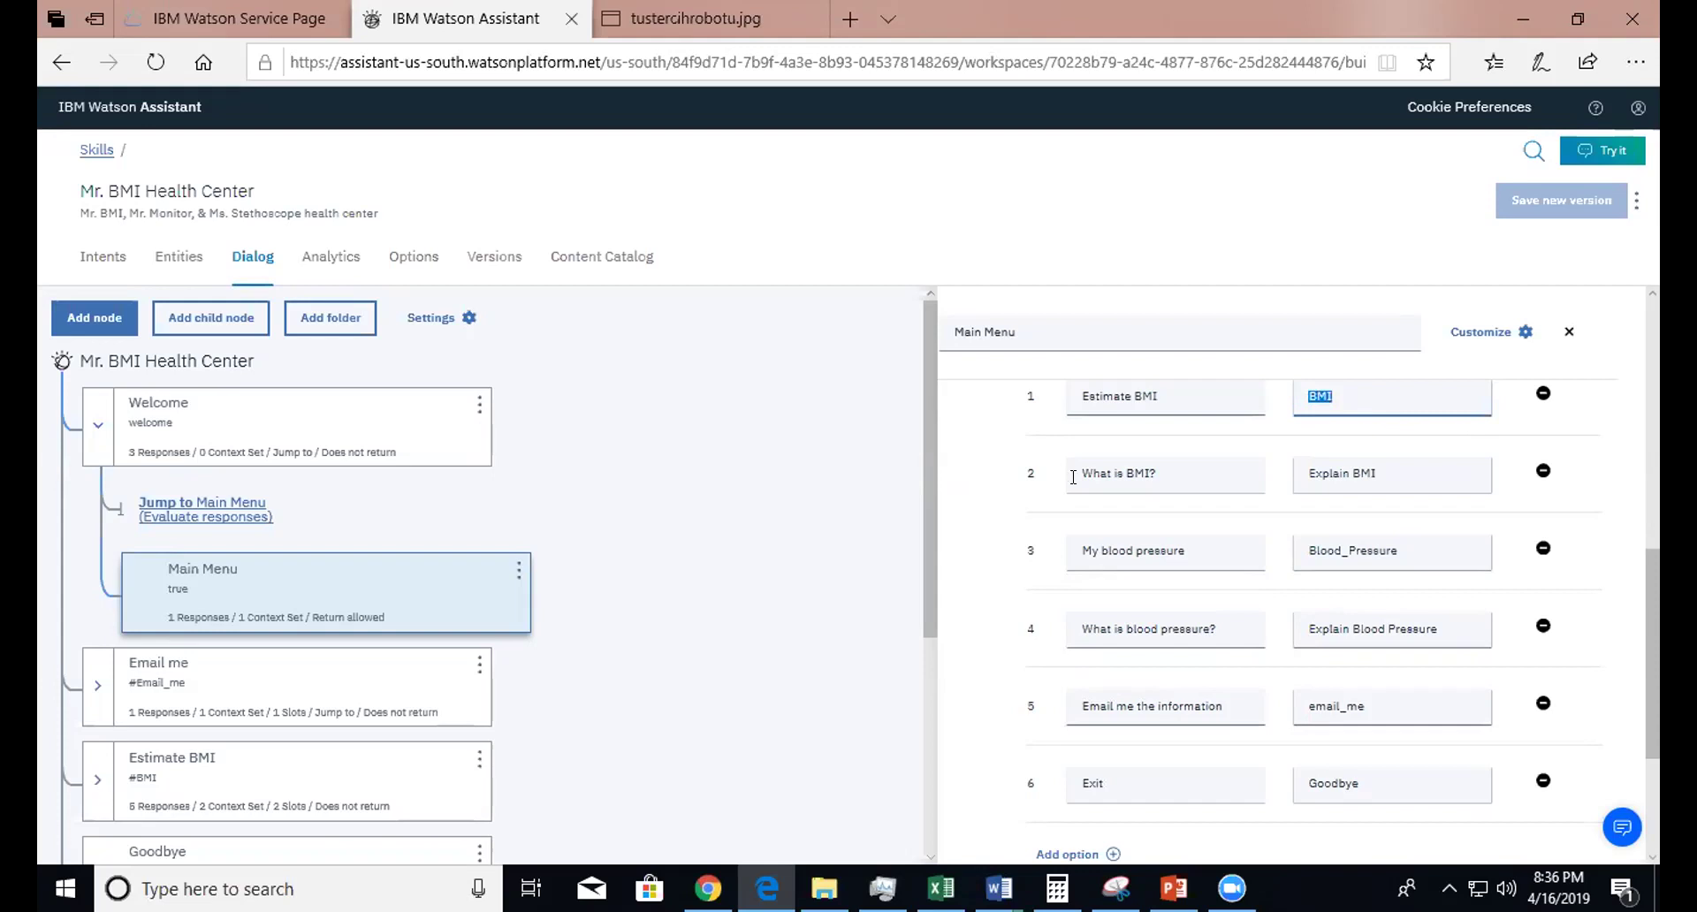
click(1376, 394)
drag(1376, 394, 1300, 389)
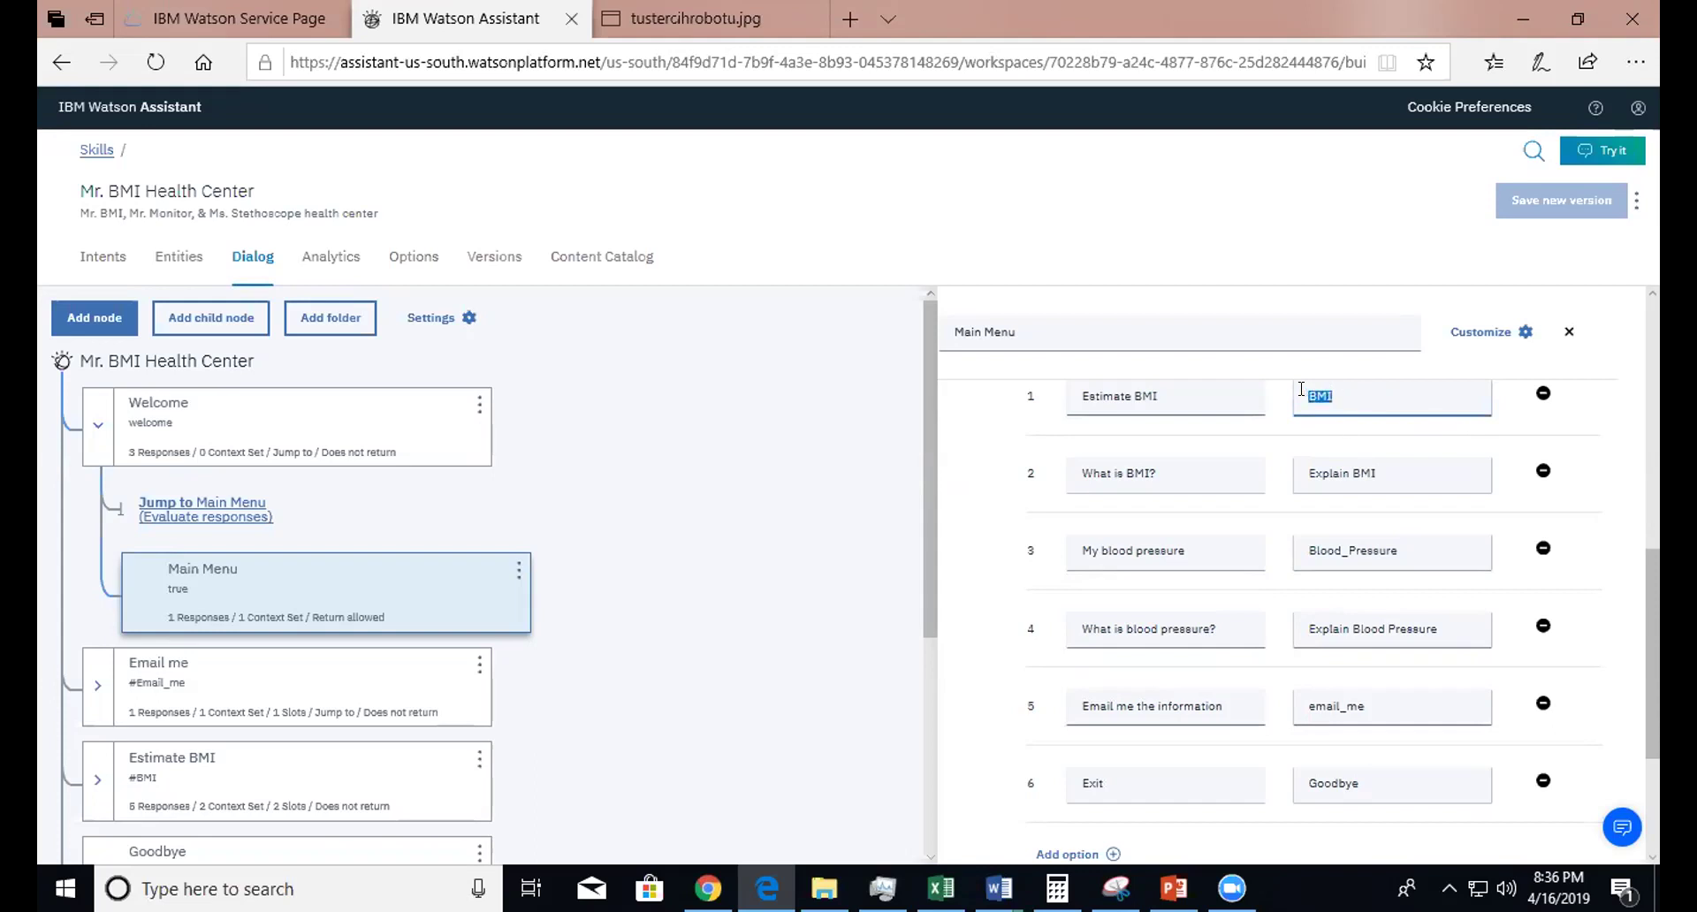
click(1423, 555)
double_click(1341, 543)
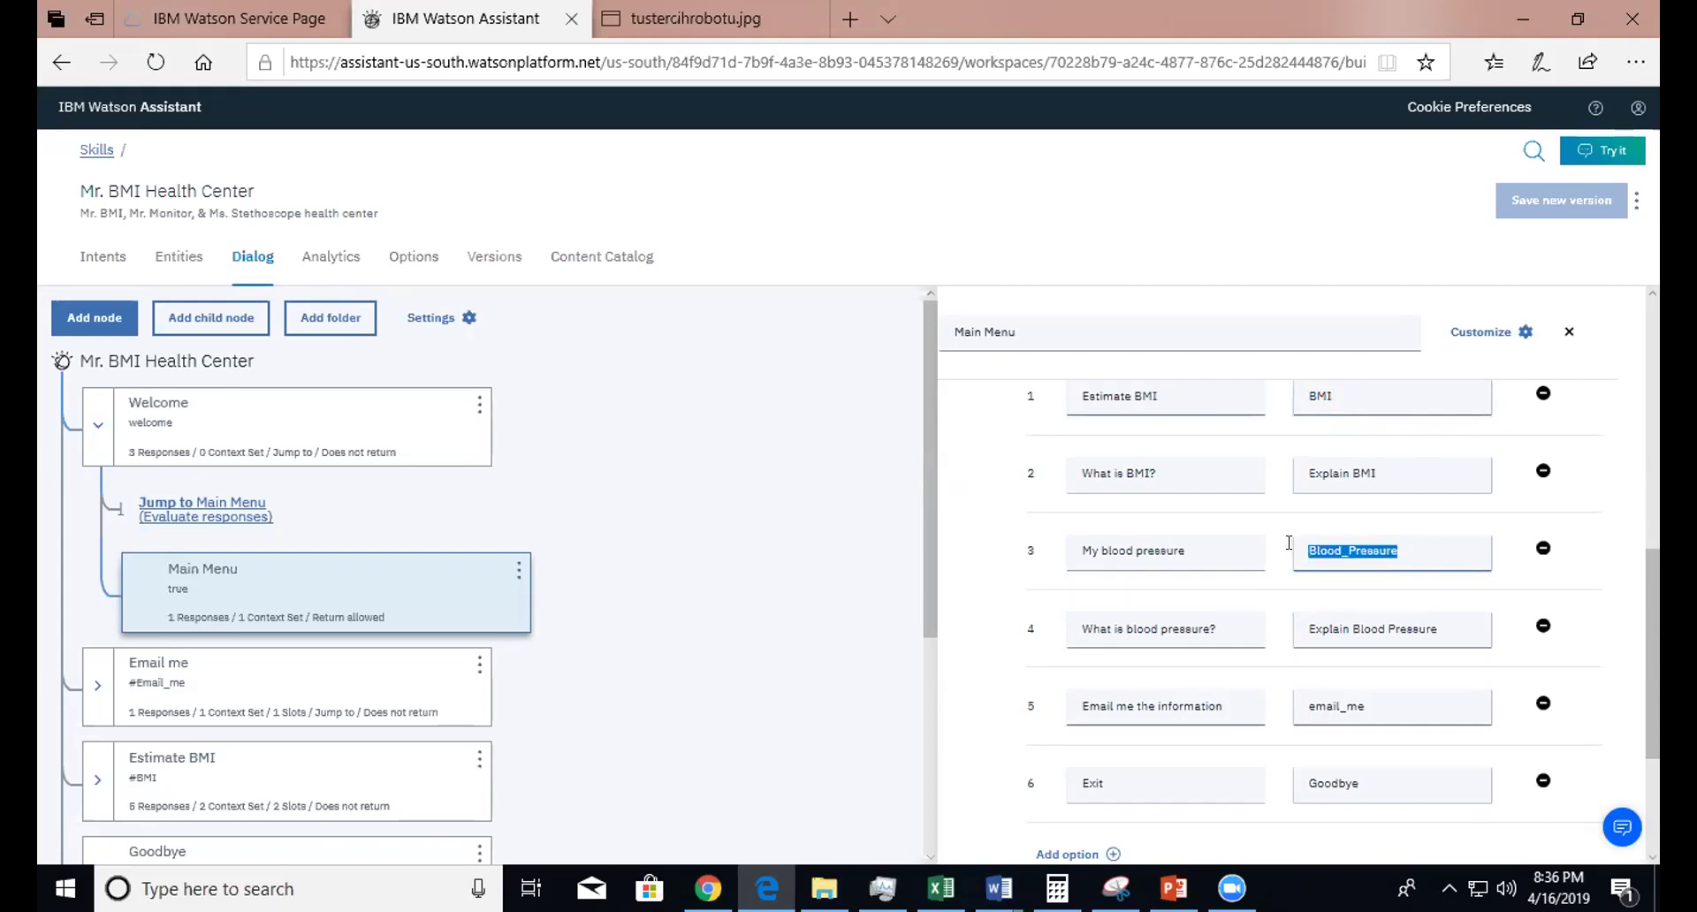
- Review the last options, Email me the information and Exit, ending with wait for user input
scroll(921, 506, down, 2)
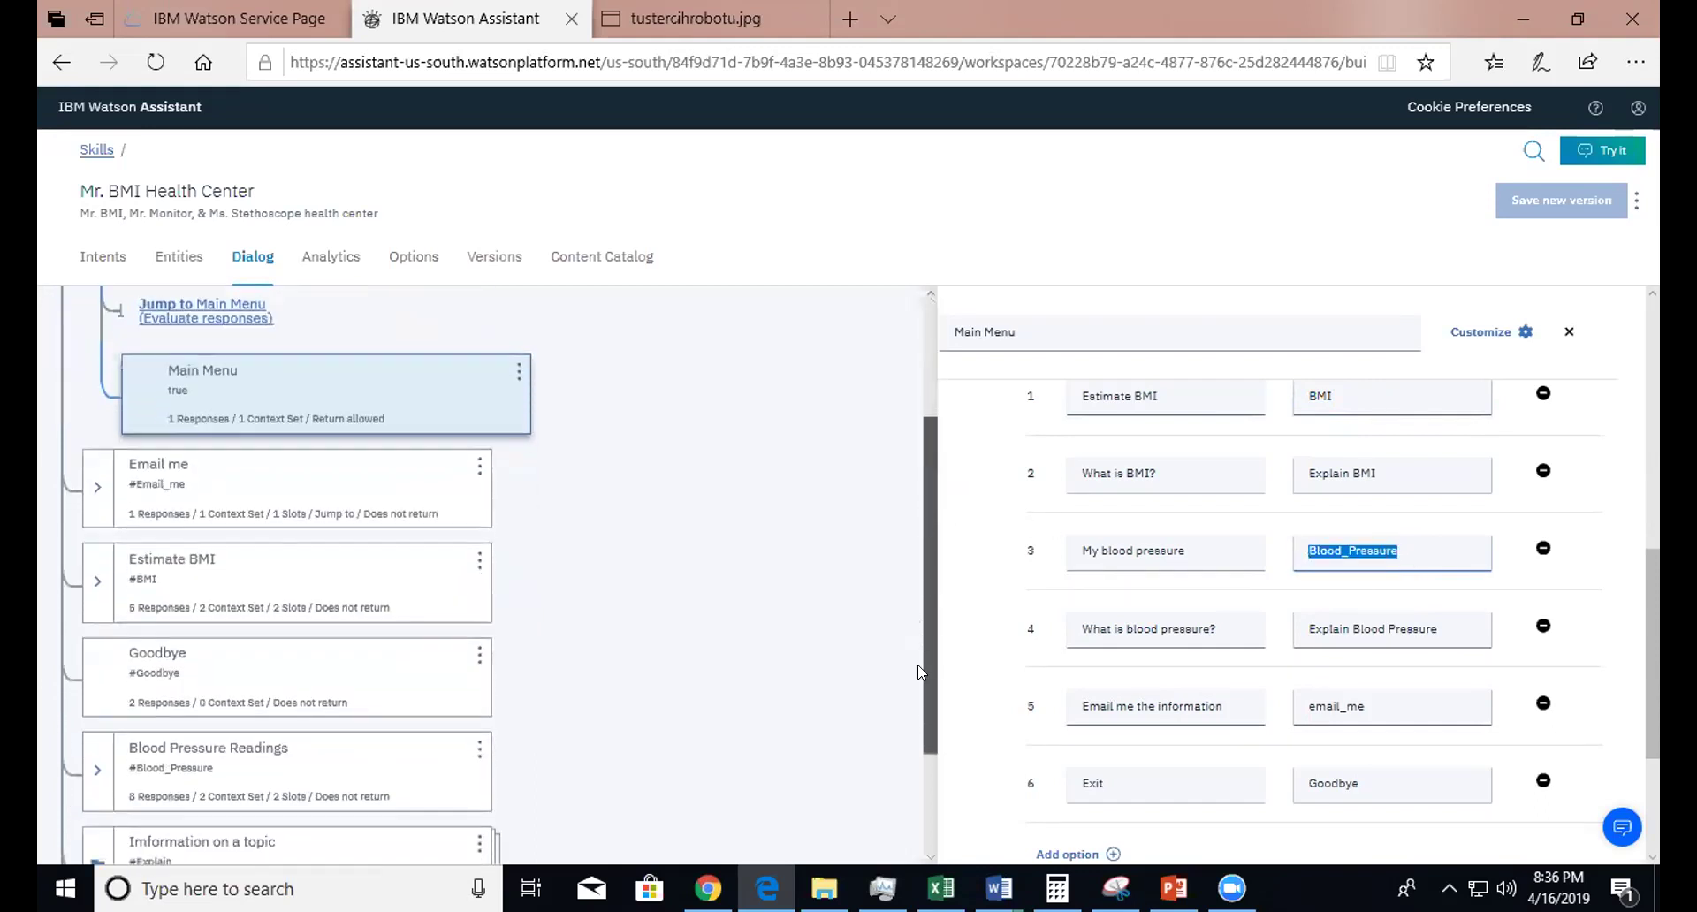
scroll(919, 671, down, 2)
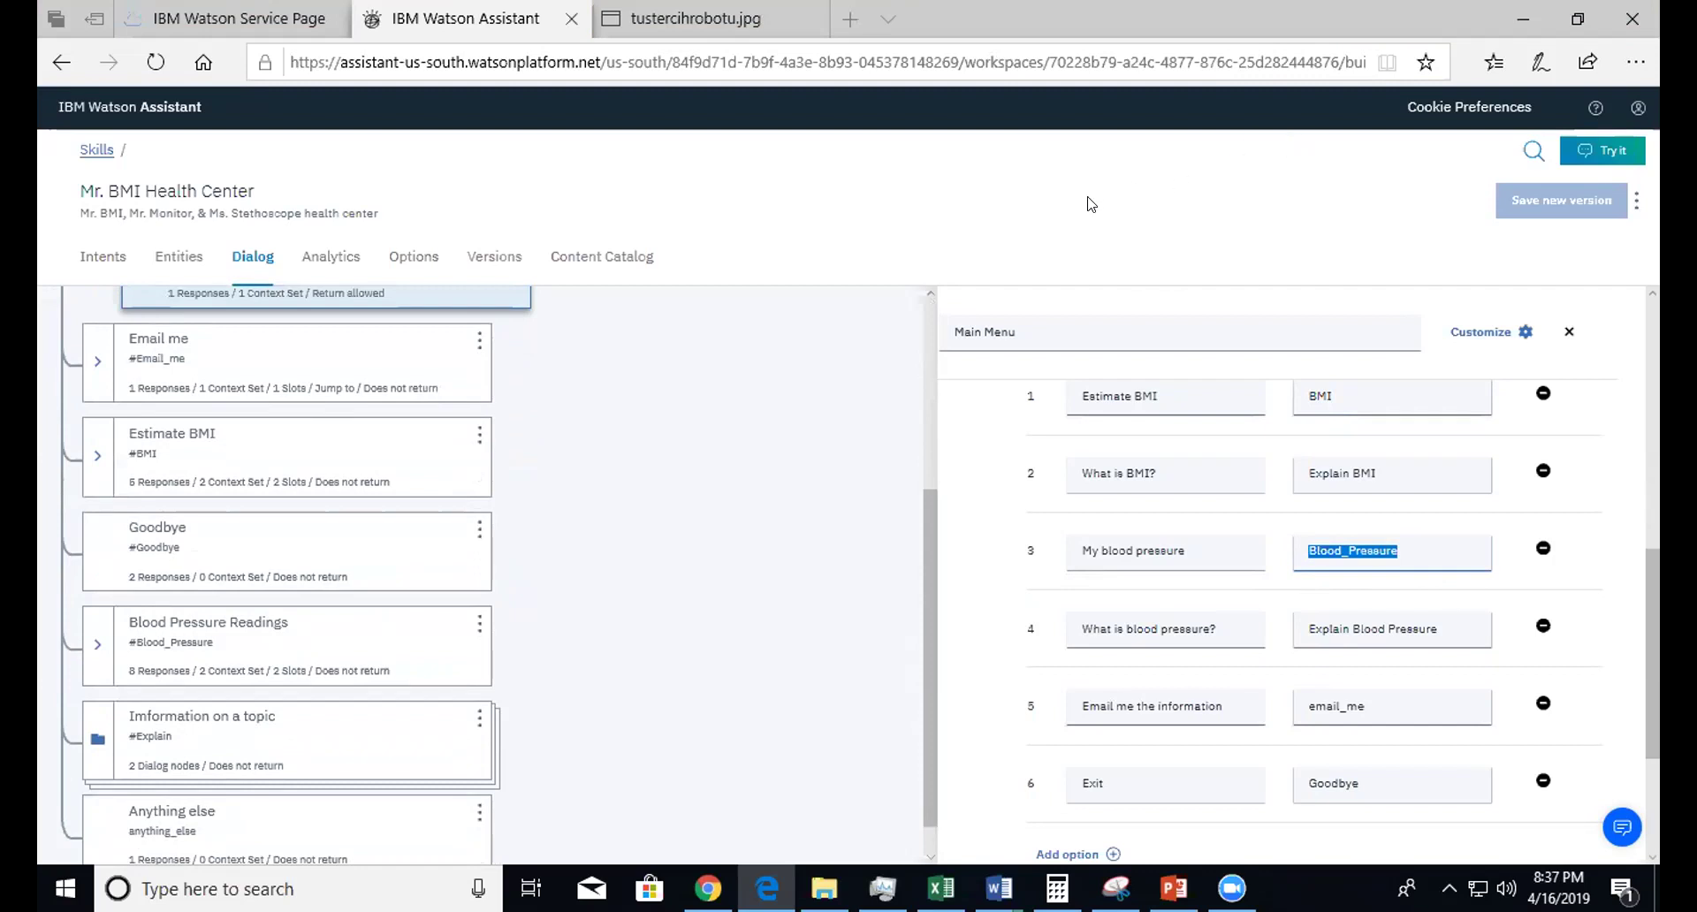
click(1229, 224)
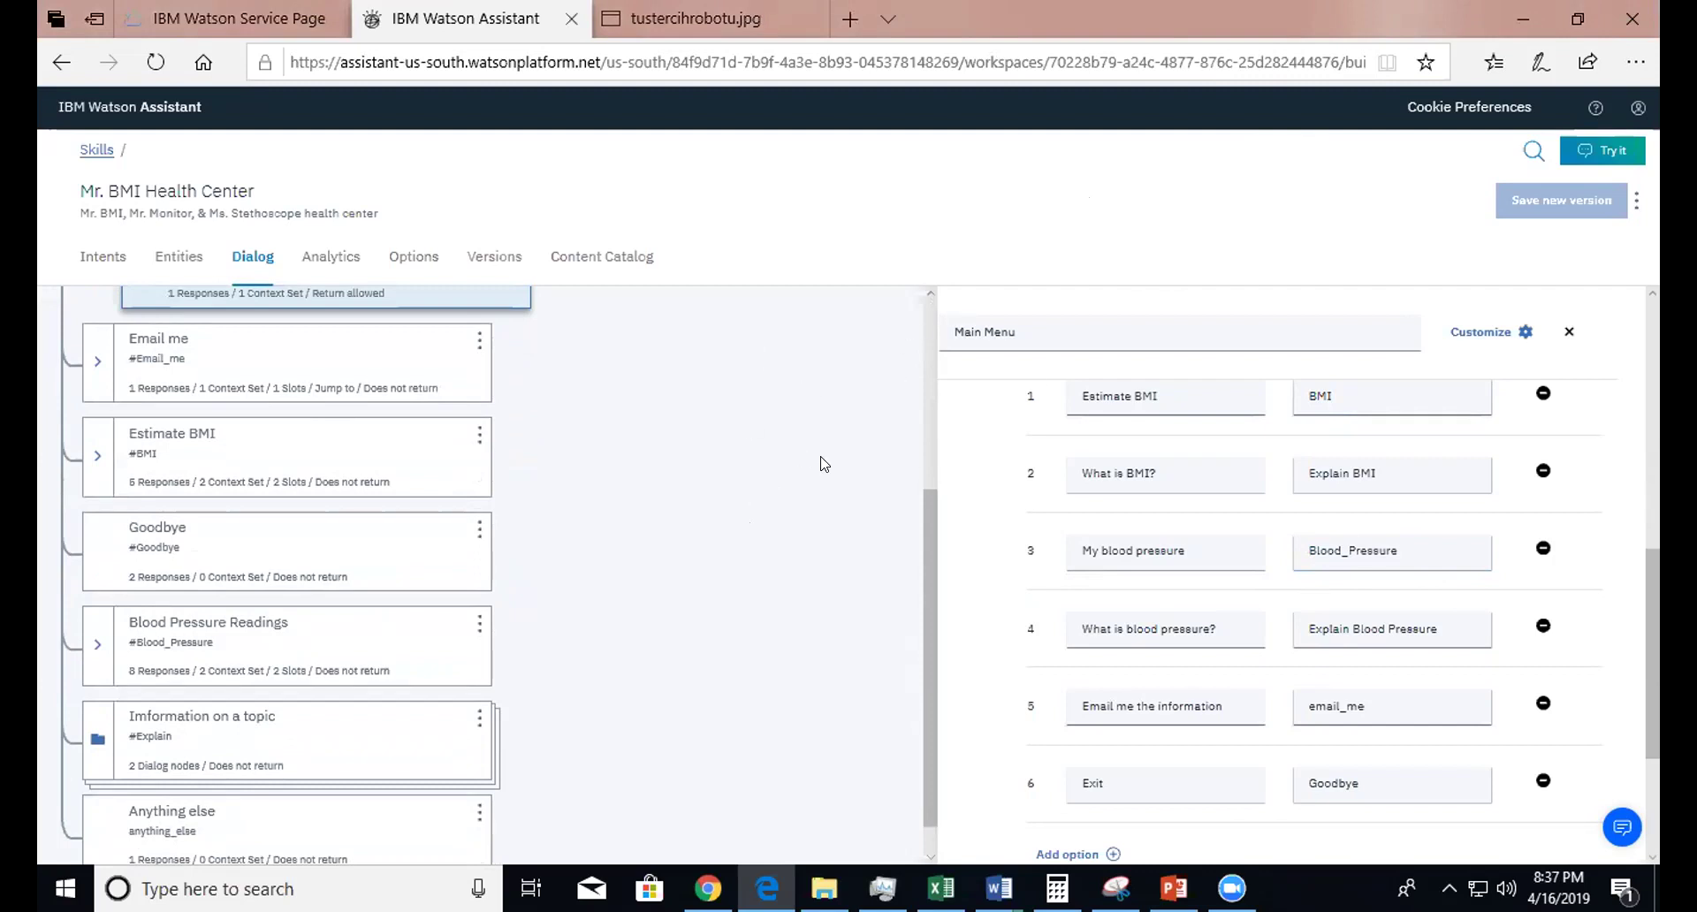
drag(1654, 678, 1655, 767)
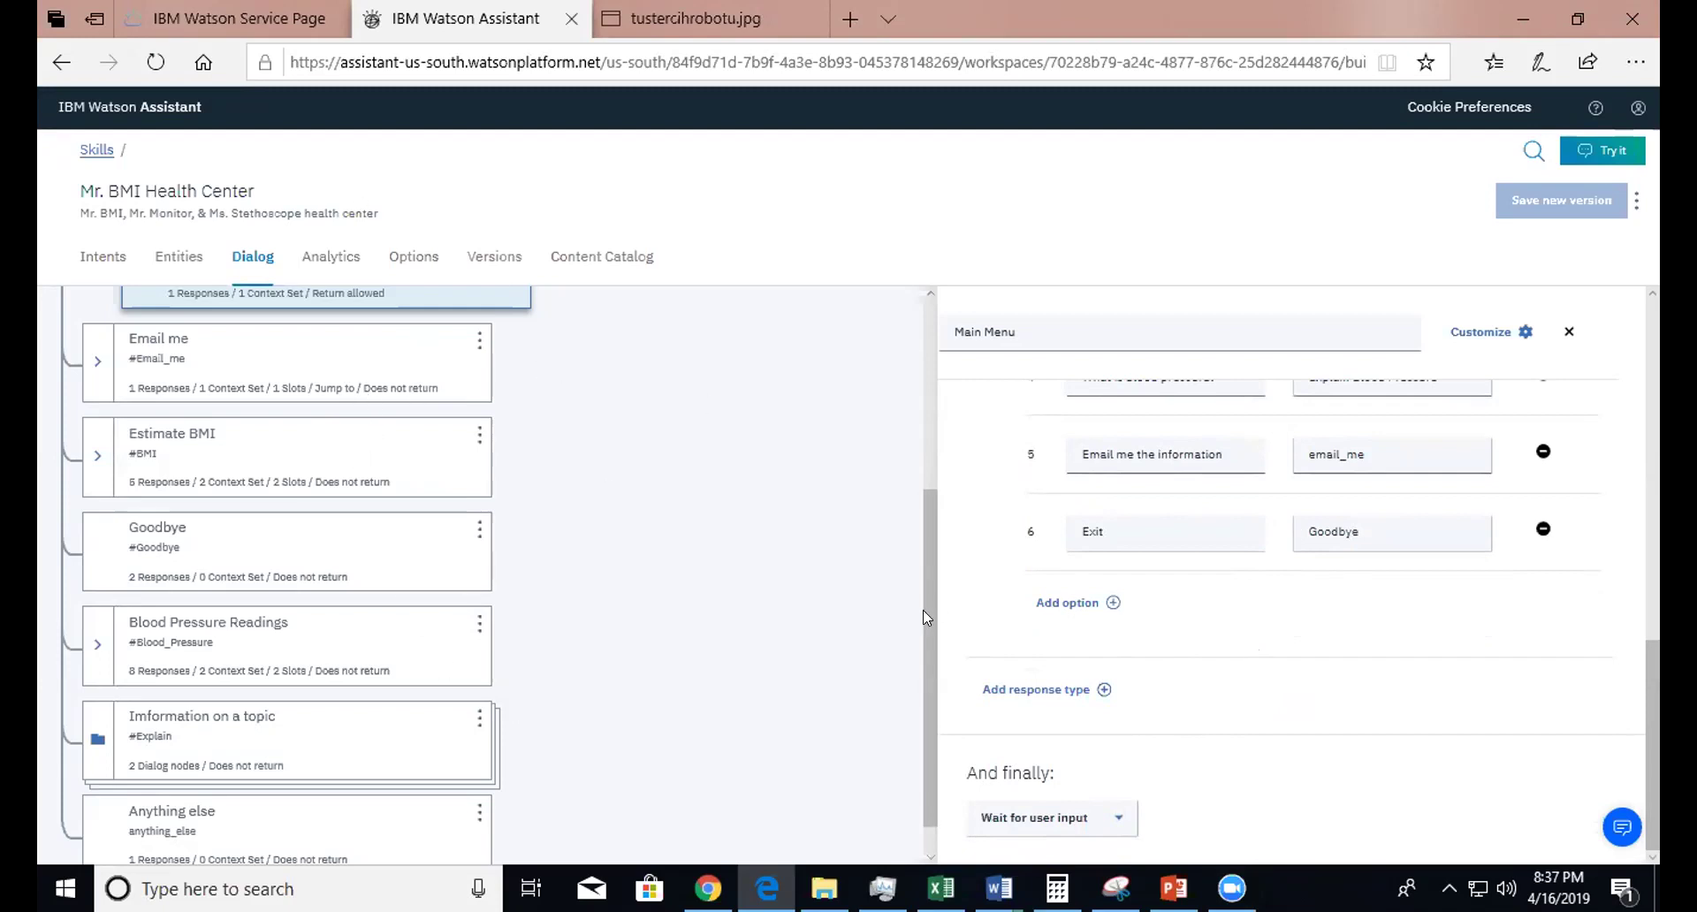
scroll(933, 565, up, 1)
scroll(940, 528, up, 3)
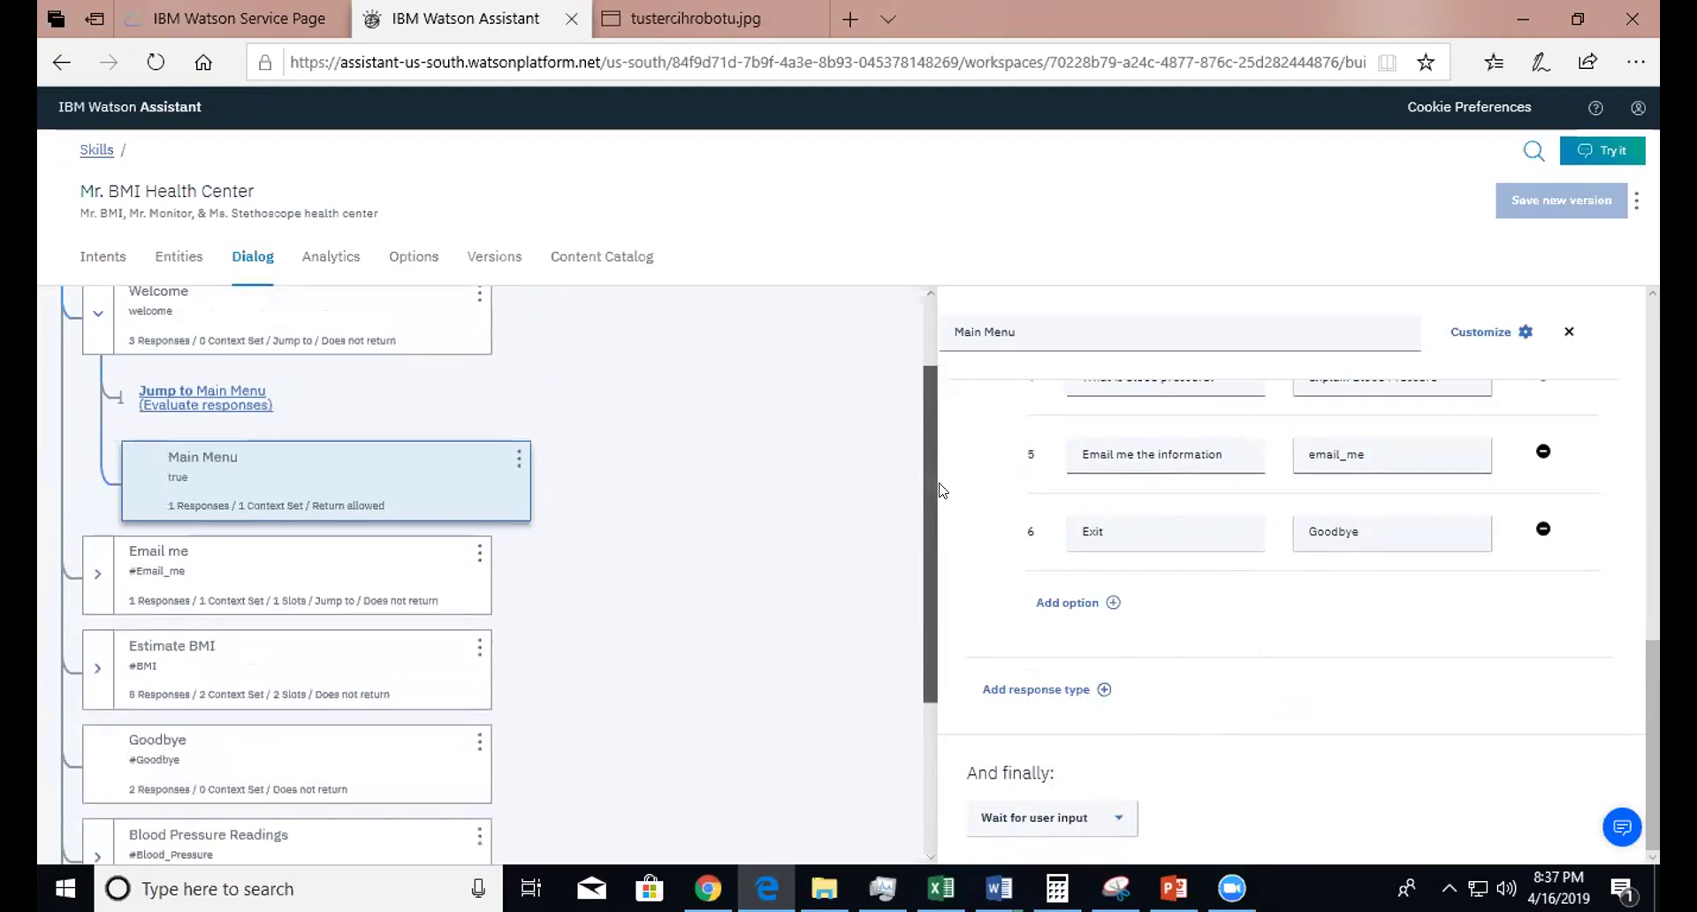
click(162, 568)
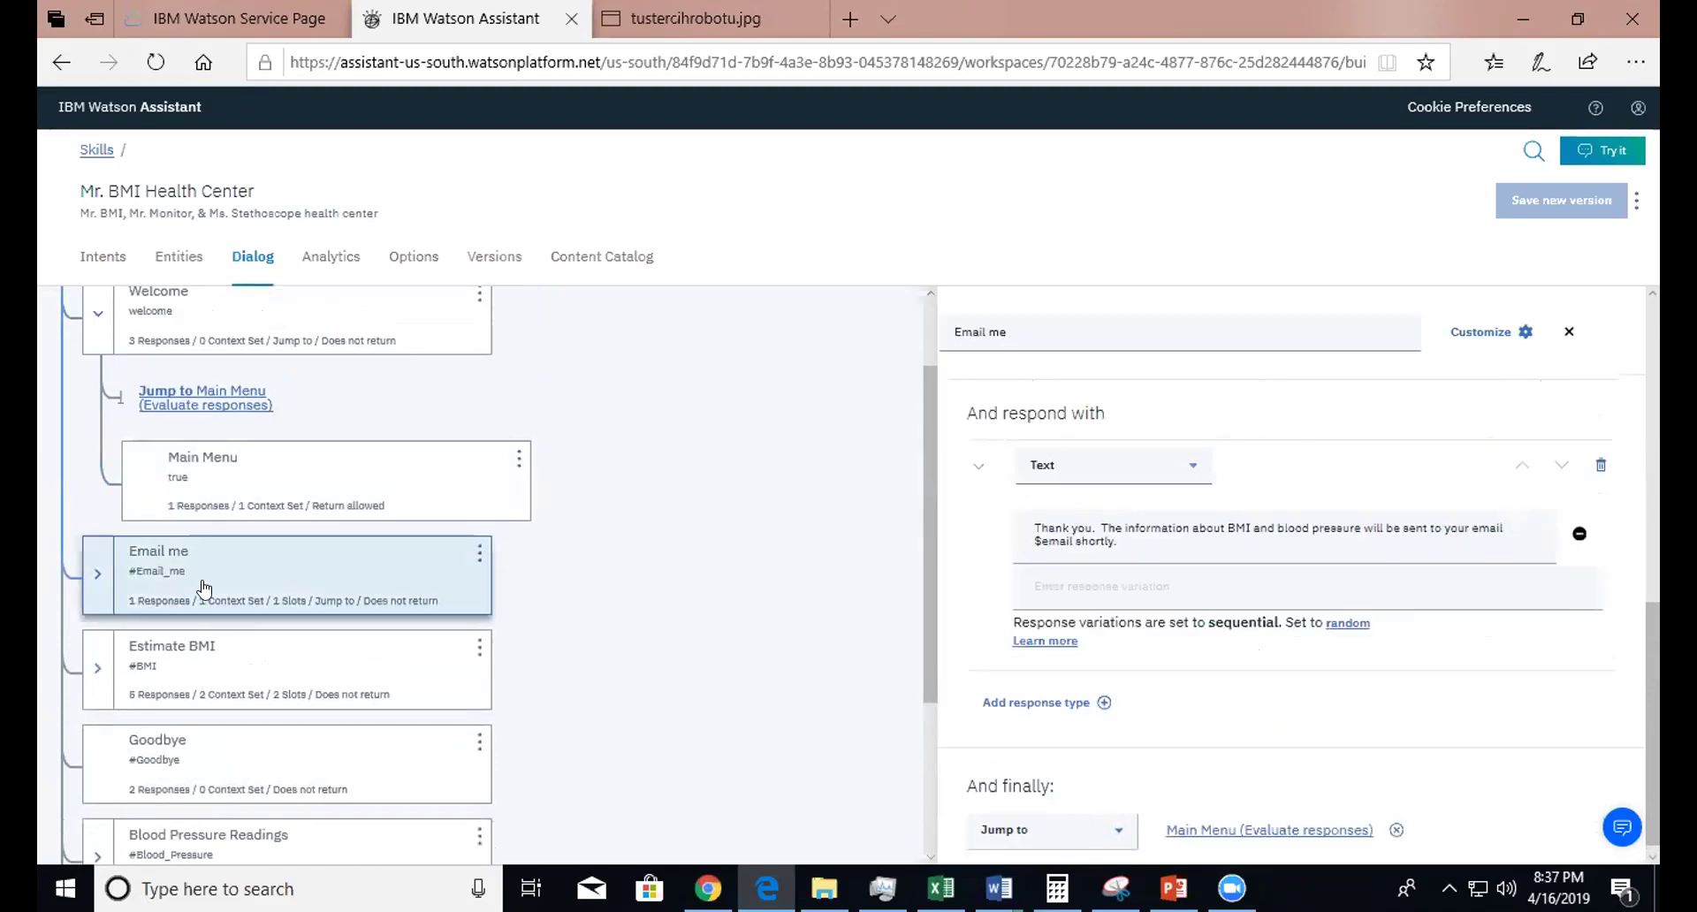
click(161, 569)
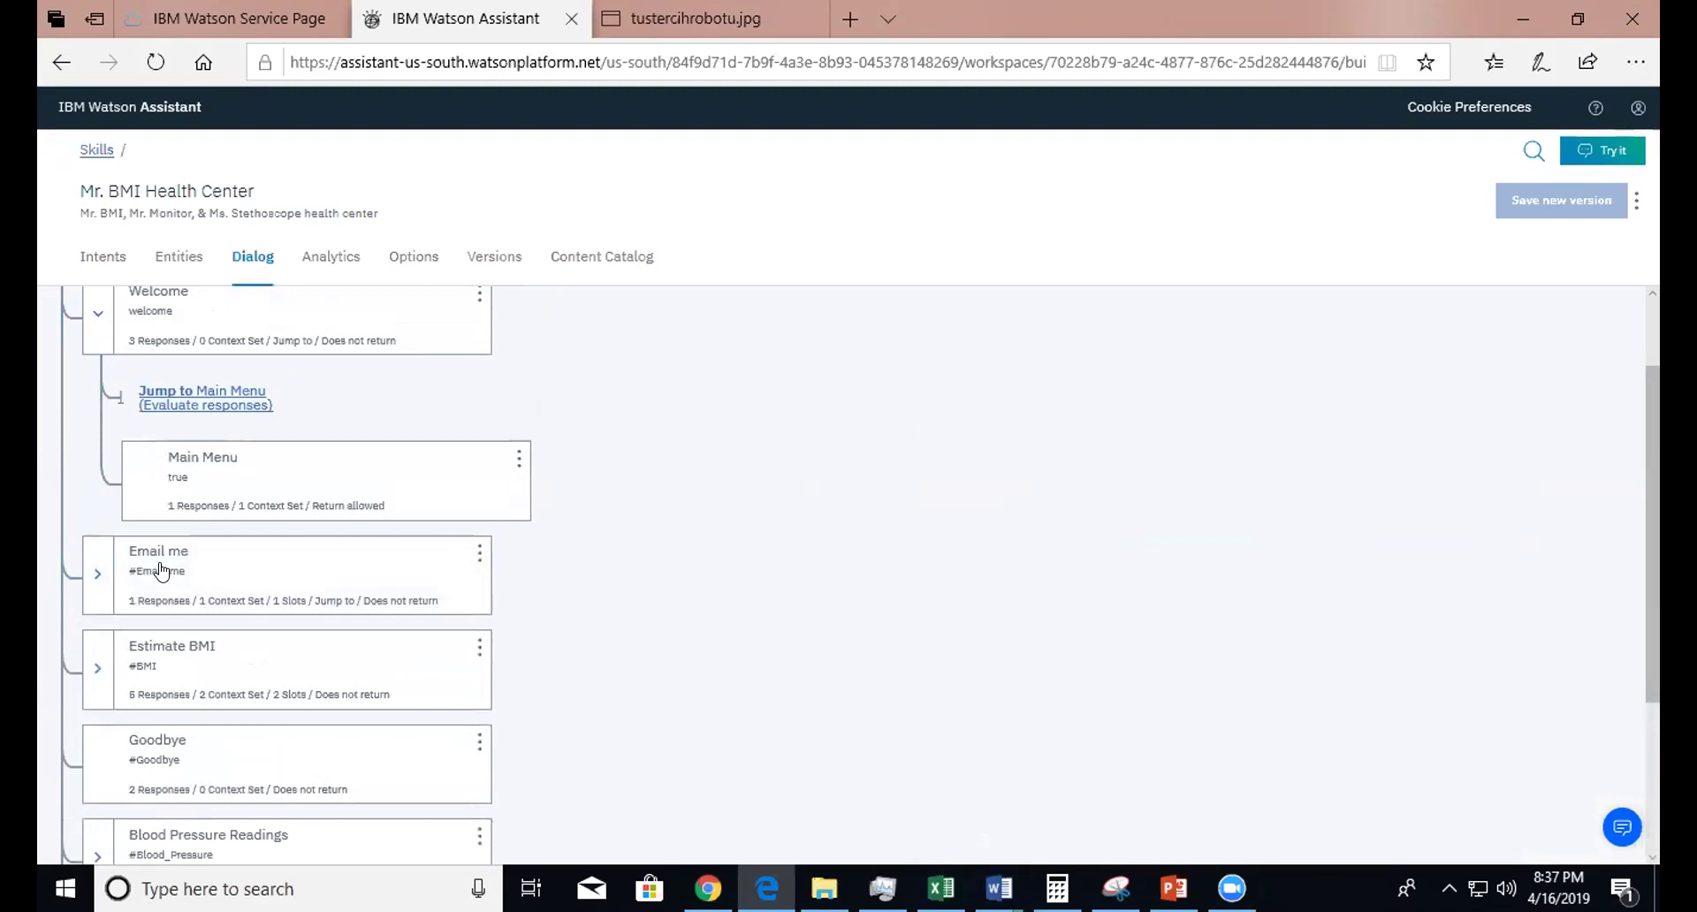
click(162, 569)
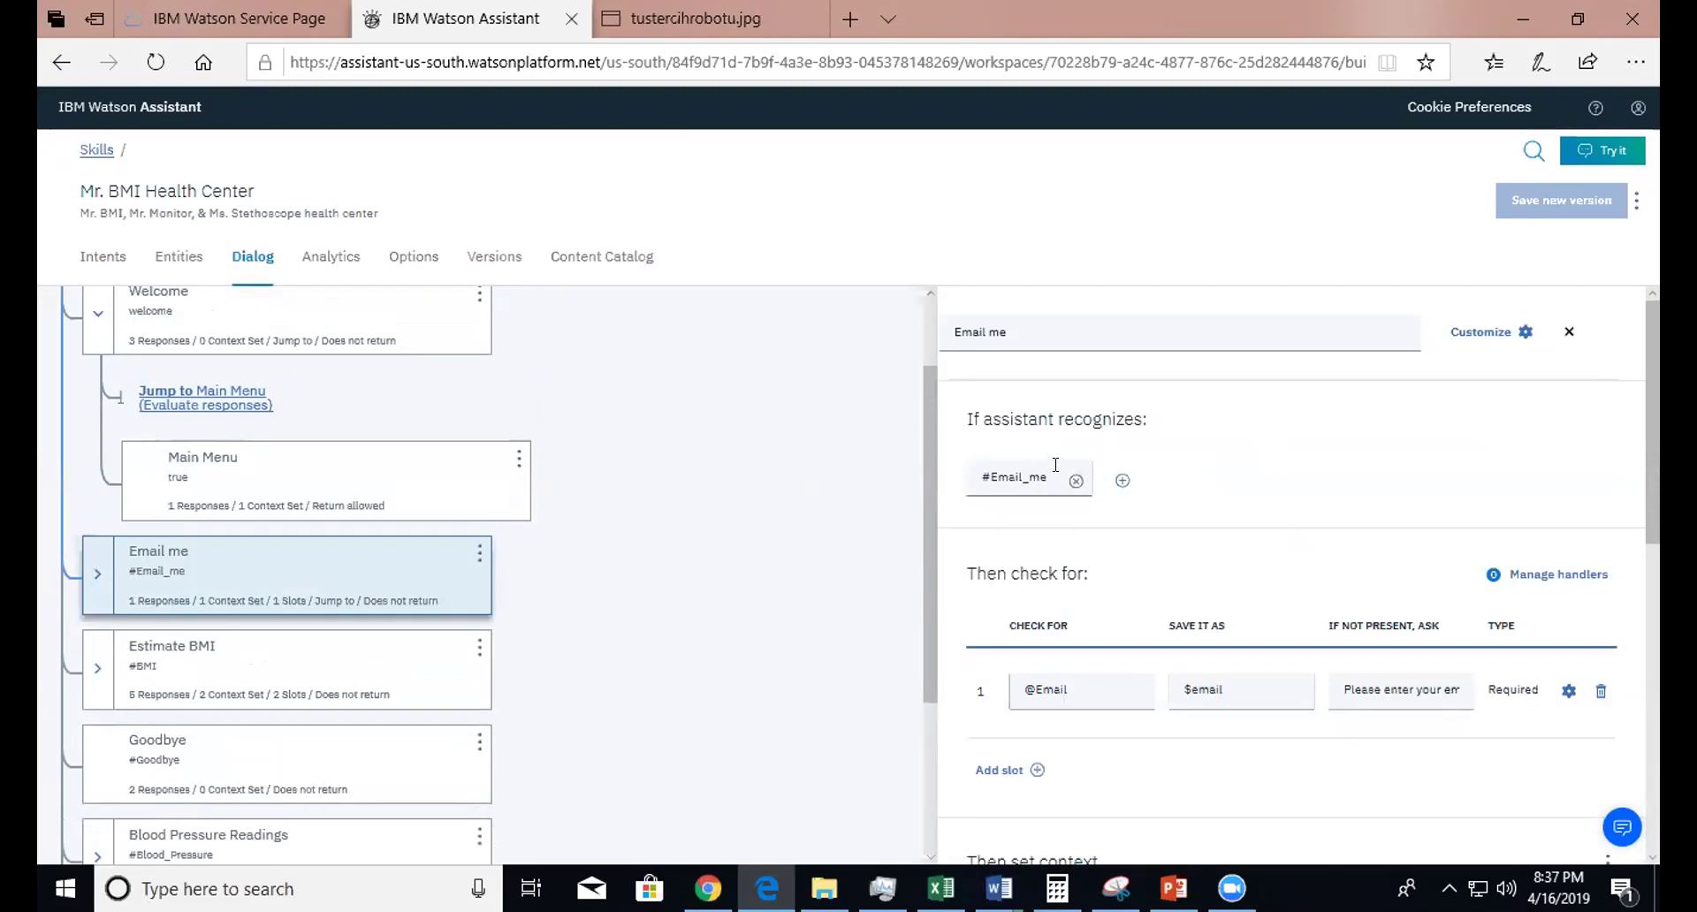
click(1075, 677)
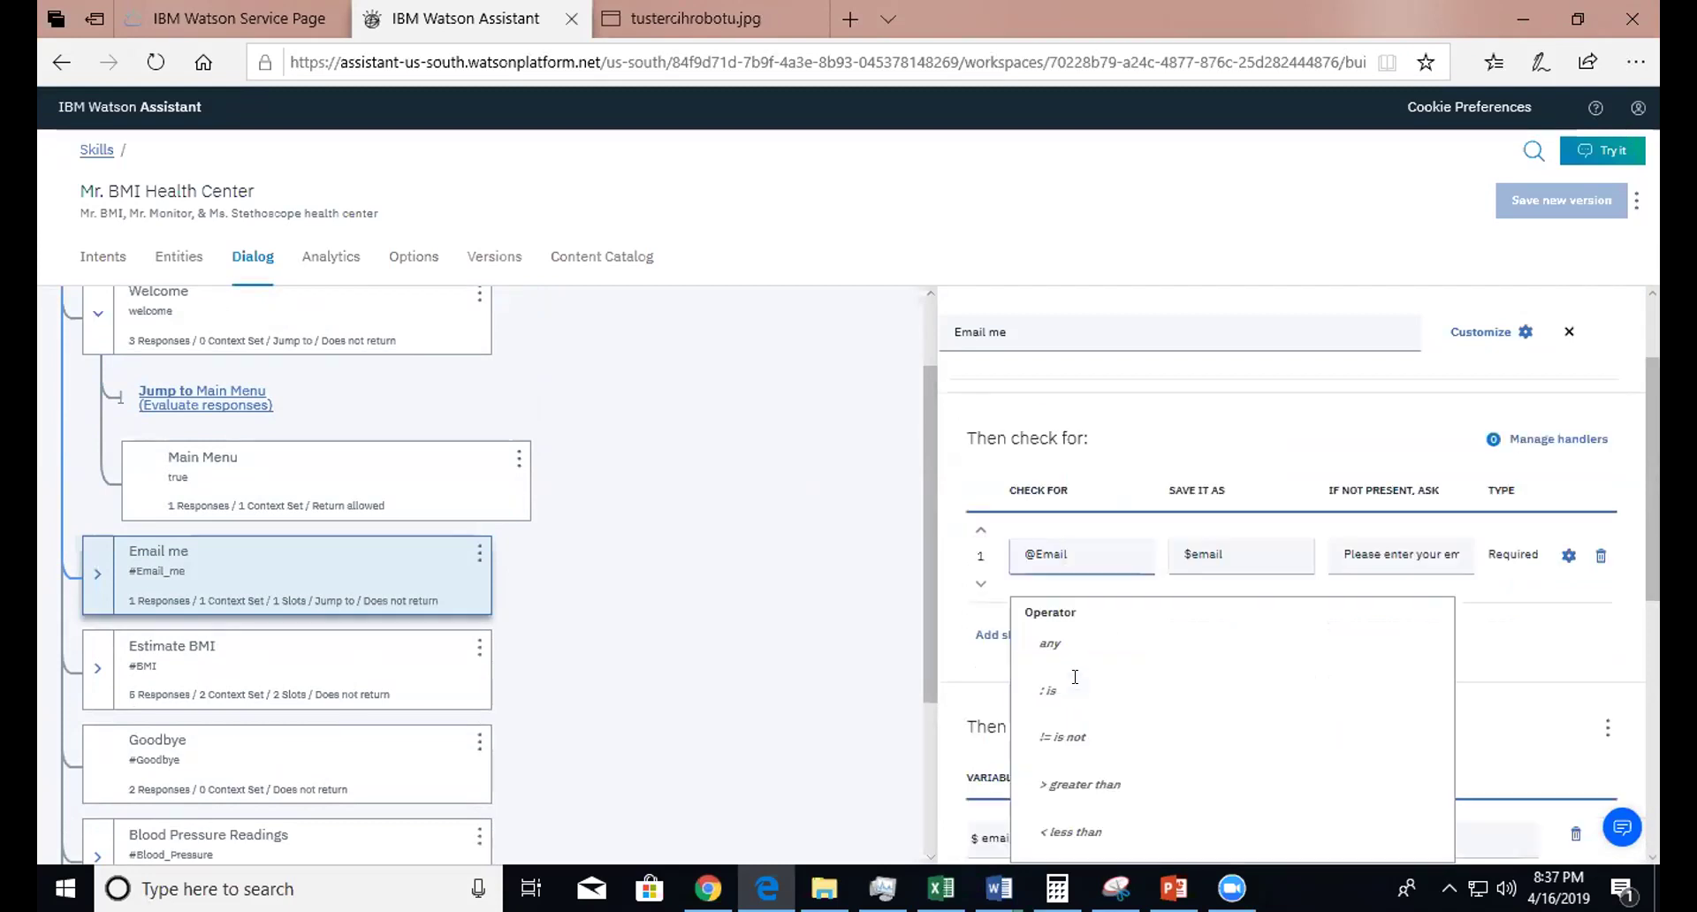
click(917, 550)
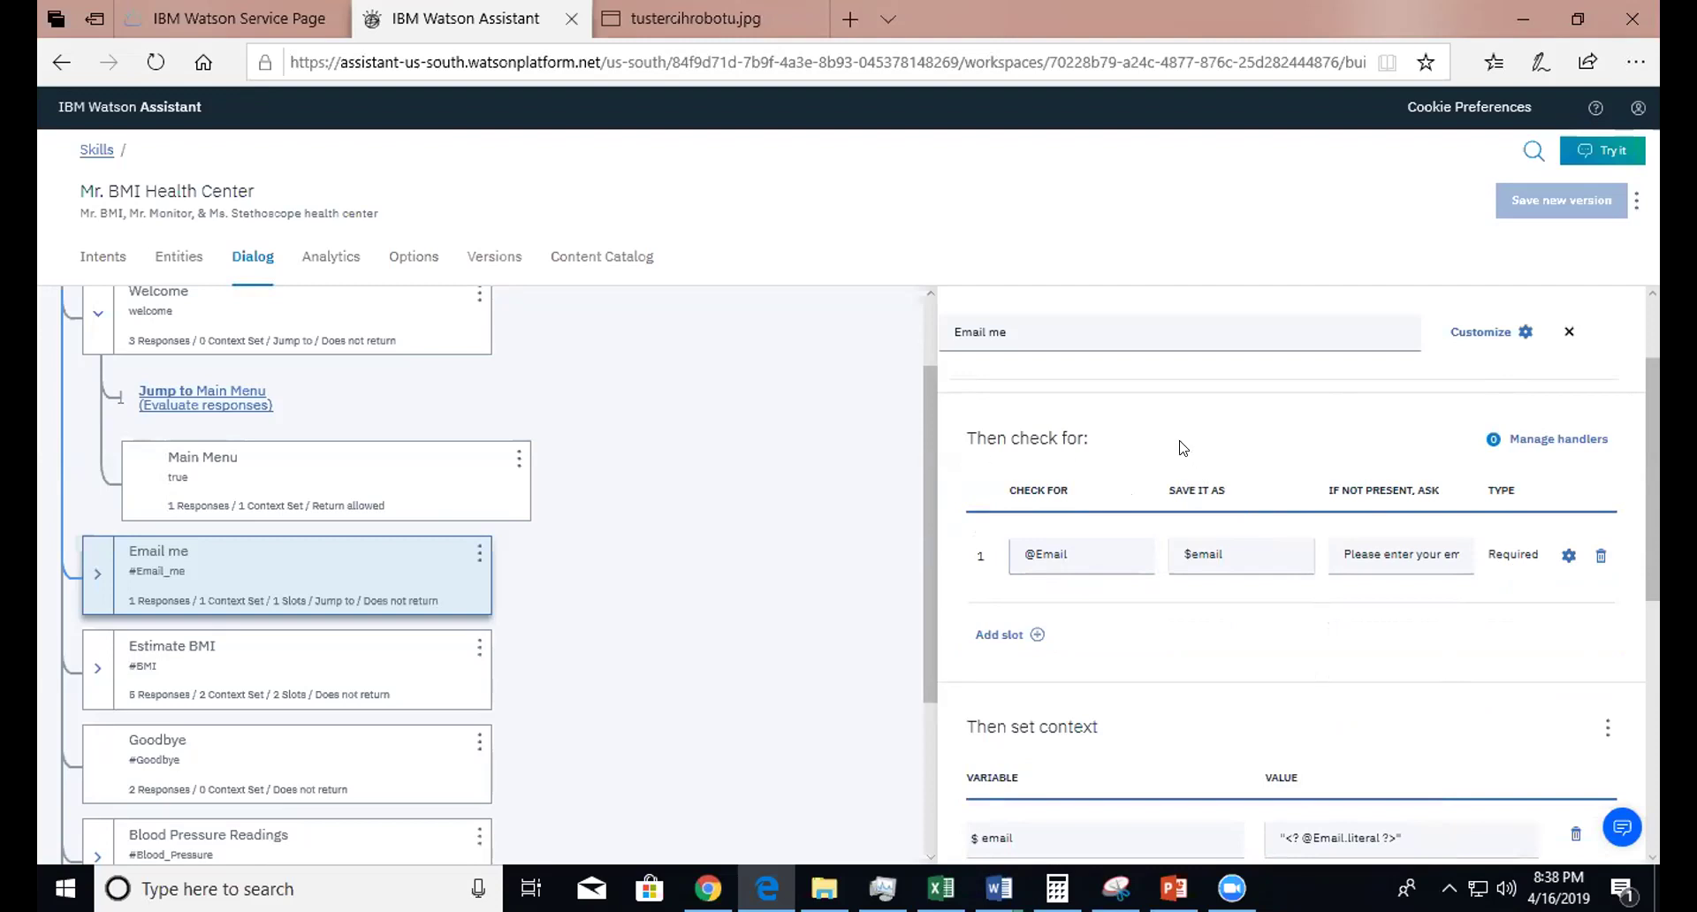
click(1081, 550)
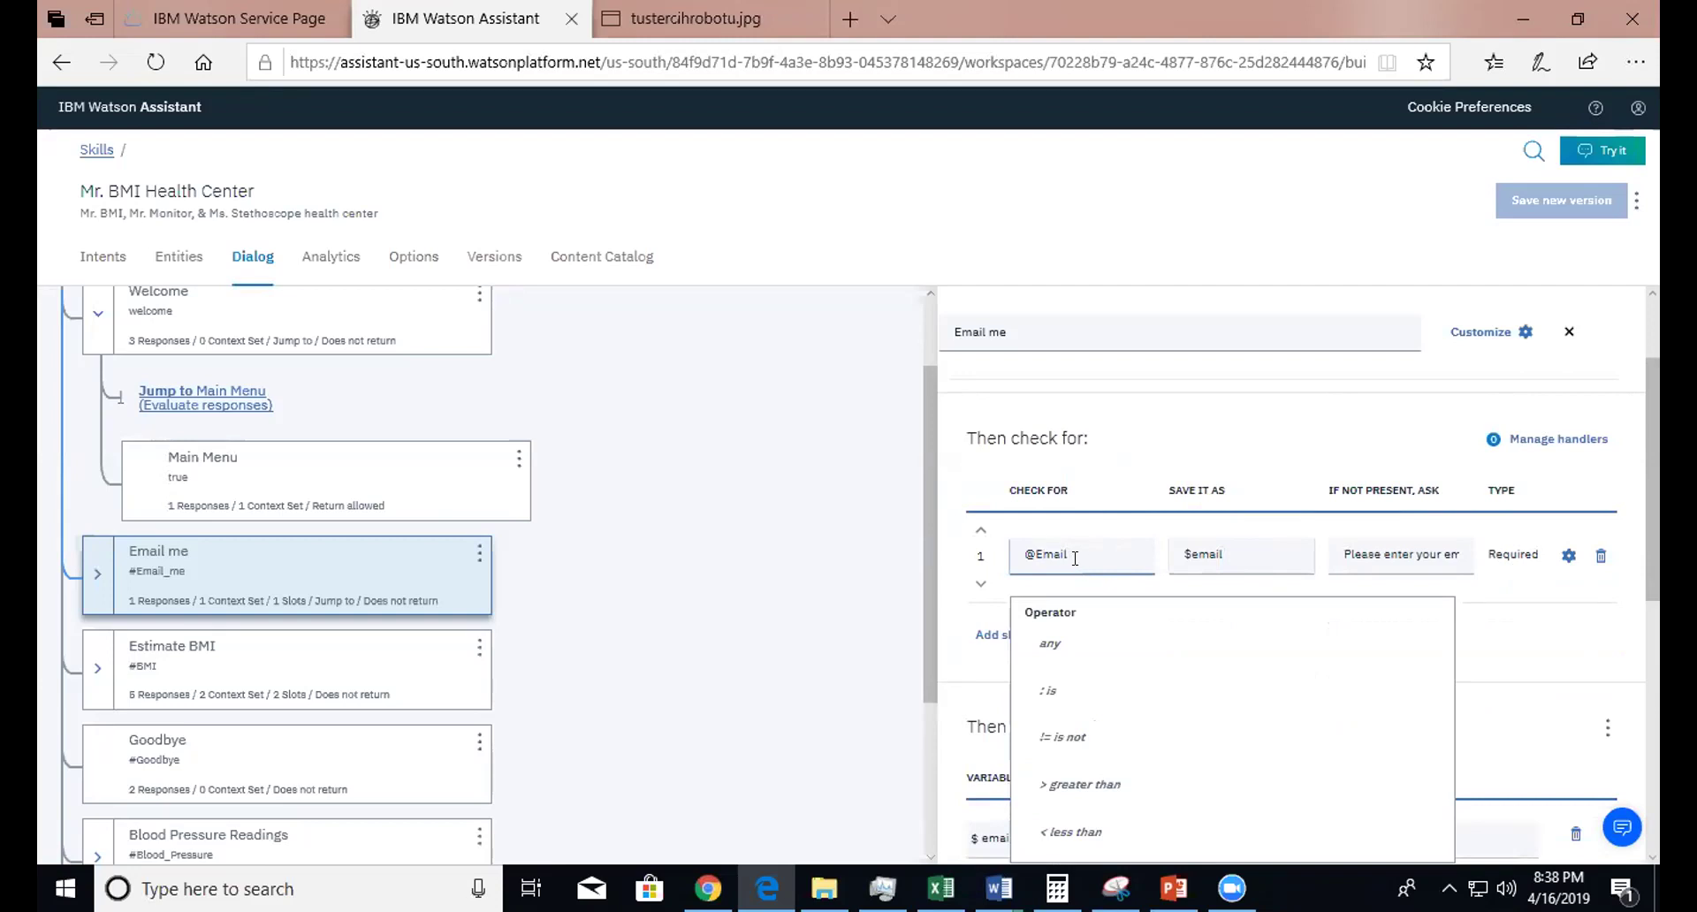
click(1283, 555)
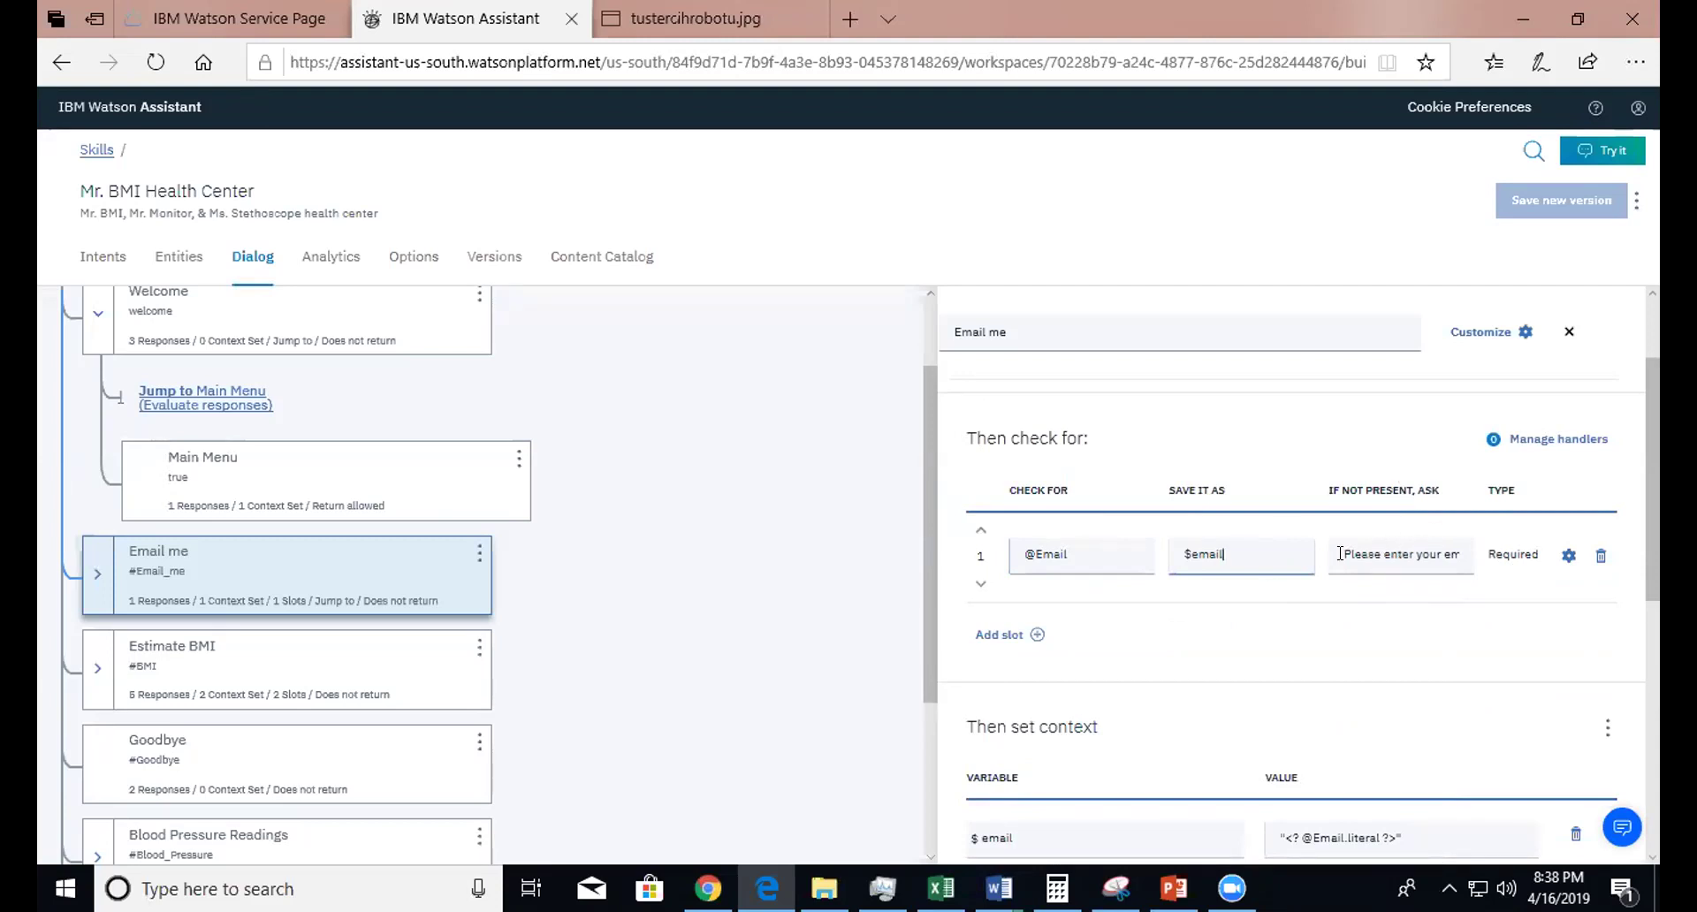
scroll(1655, 506, down, 3)
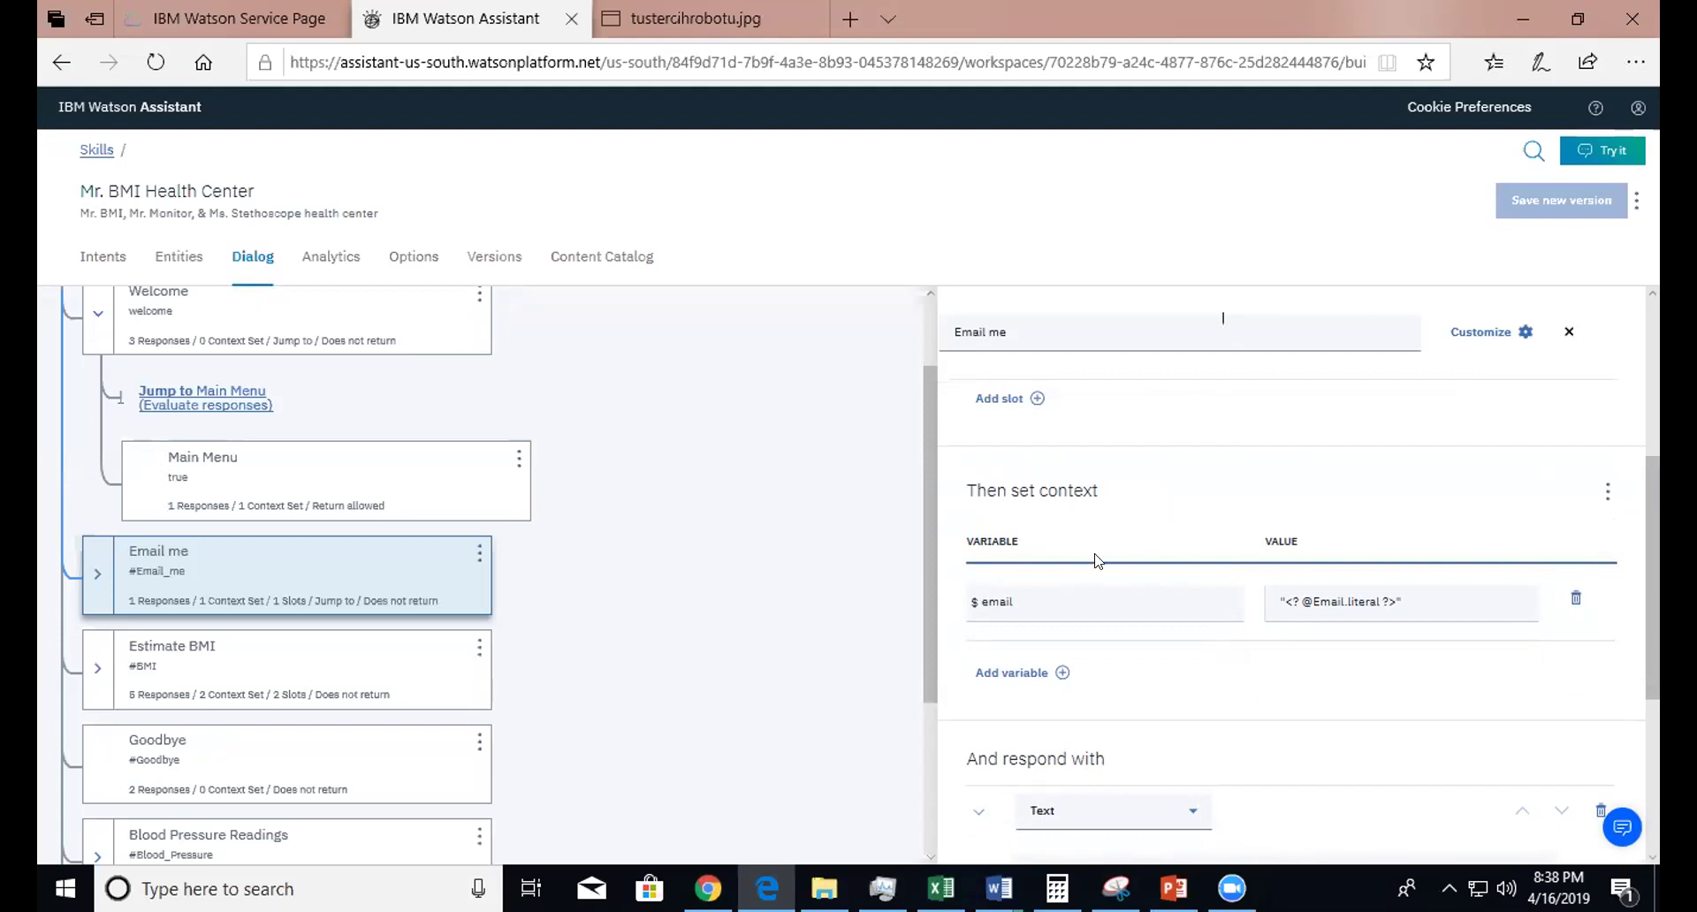
click(1170, 587)
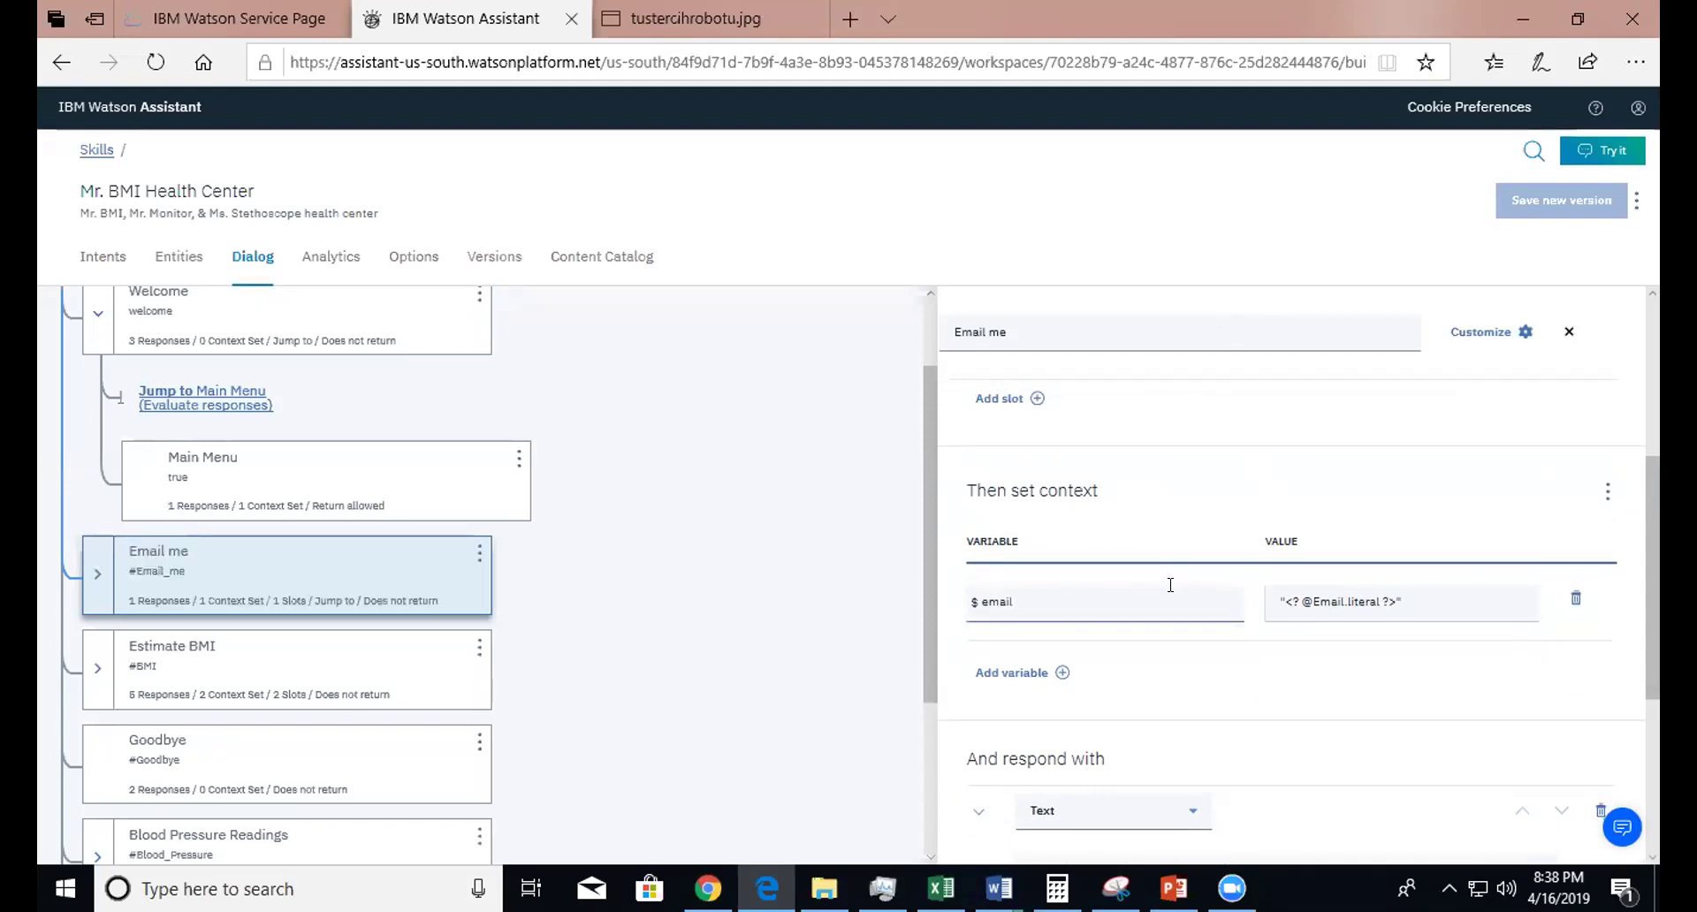
click(1606, 493)
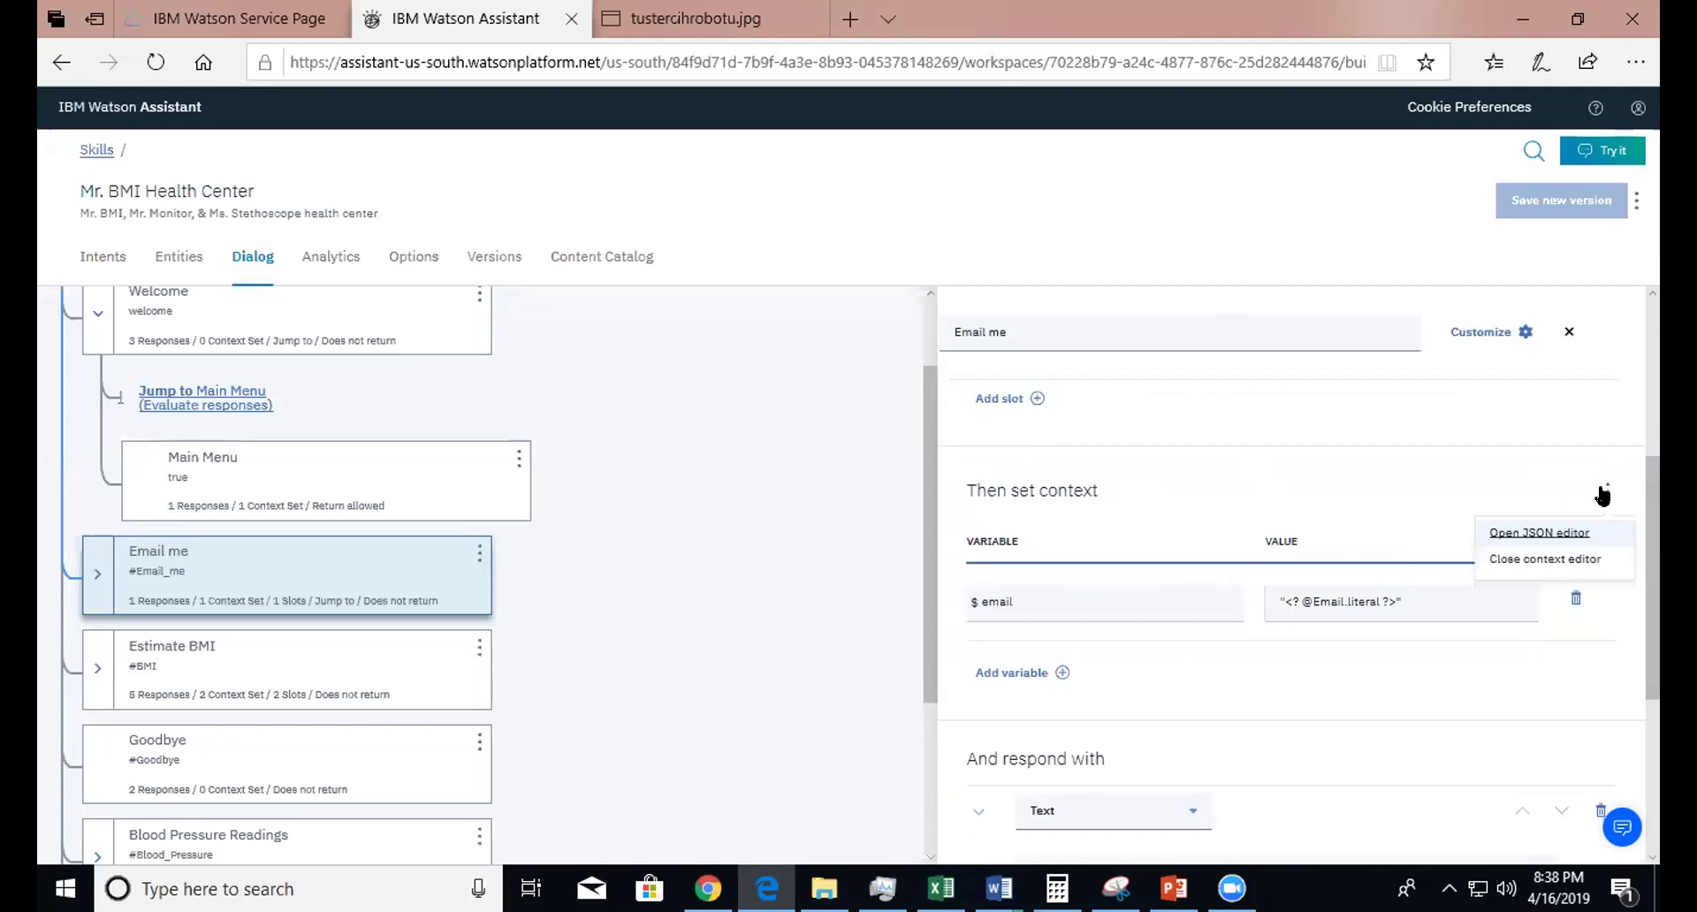
click(1512, 534)
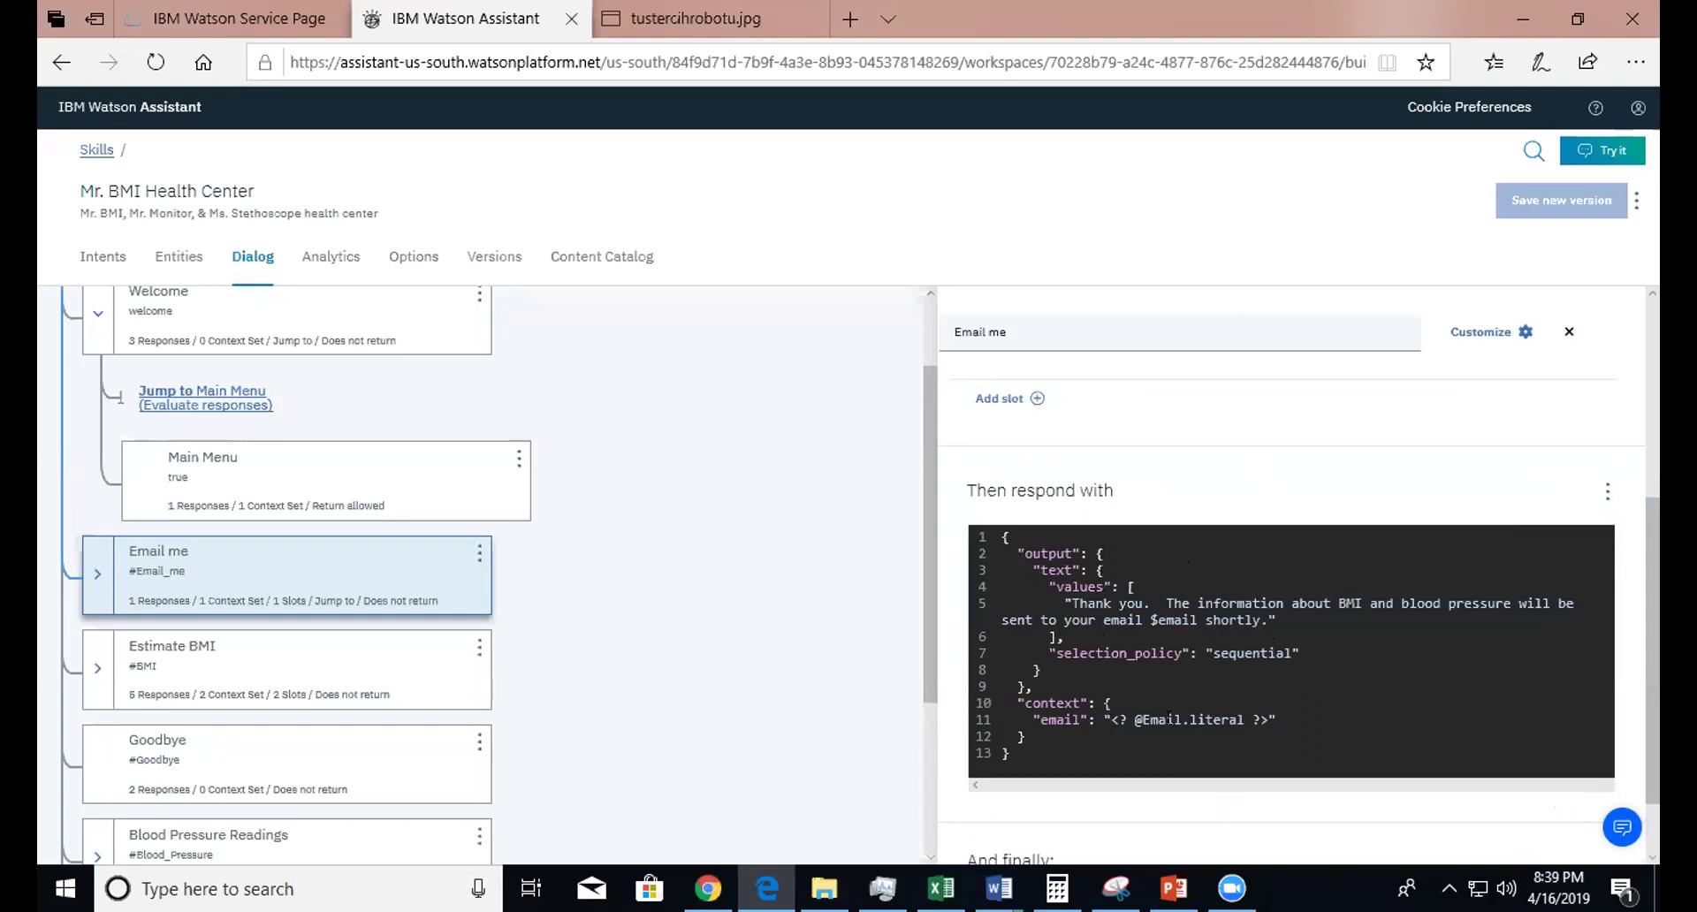
drag(1115, 719, 1274, 720)
click(1158, 681)
click(1223, 719)
click(1569, 331)
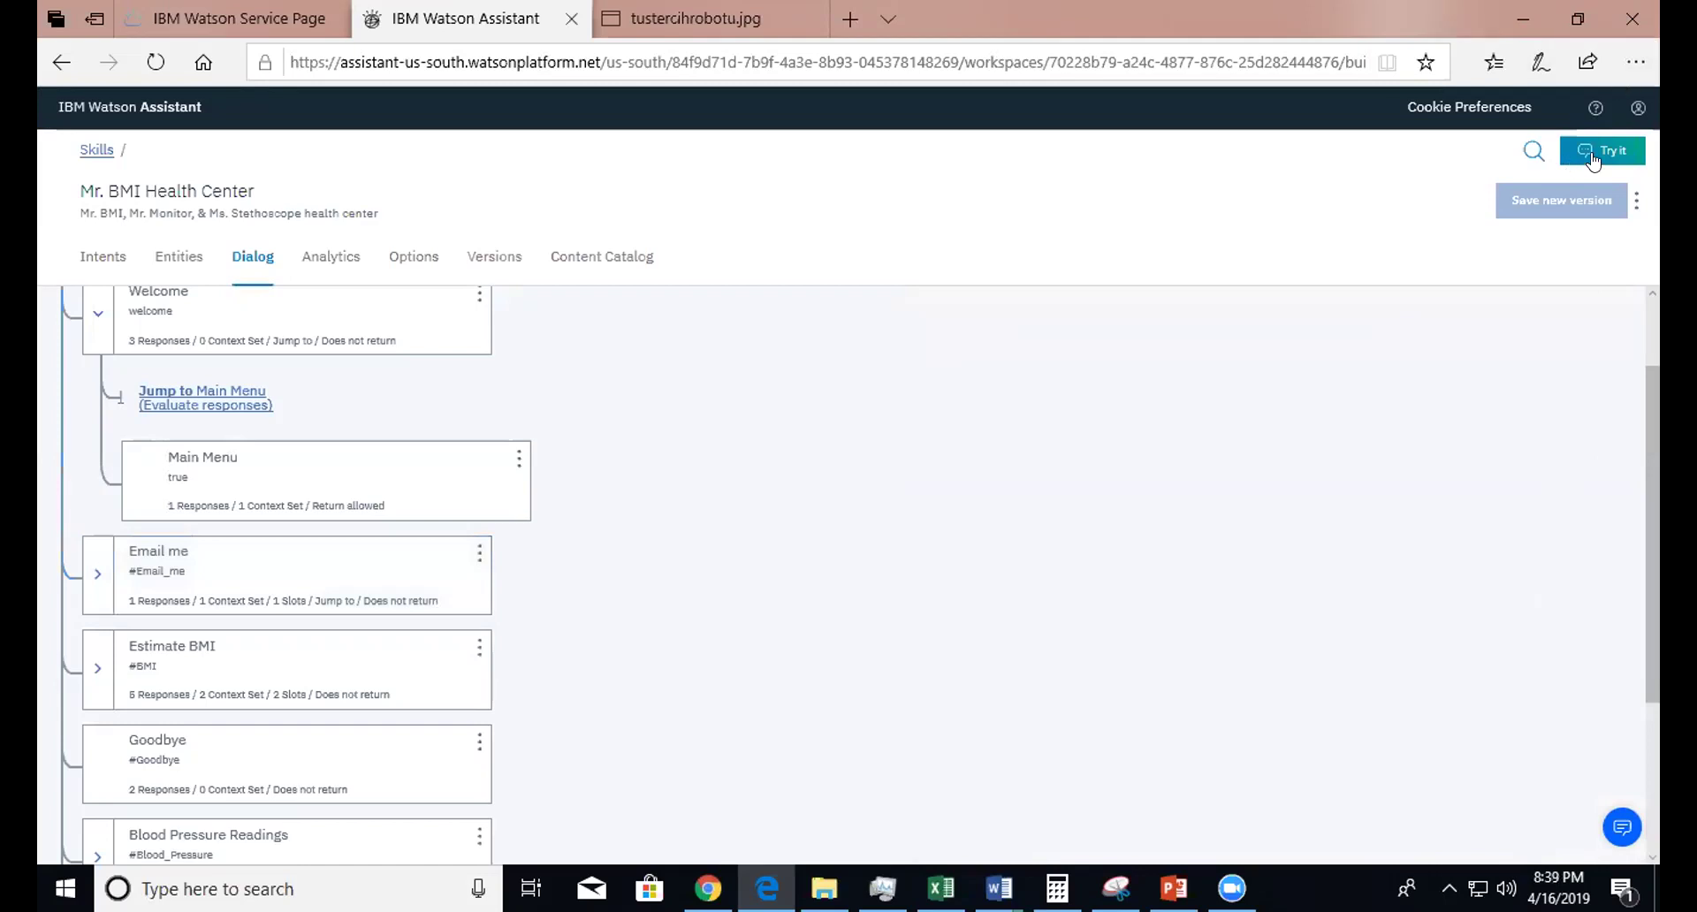
- In the test chat, choose 'Email me the information', send 'x', then send a valid email address
click(1591, 152)
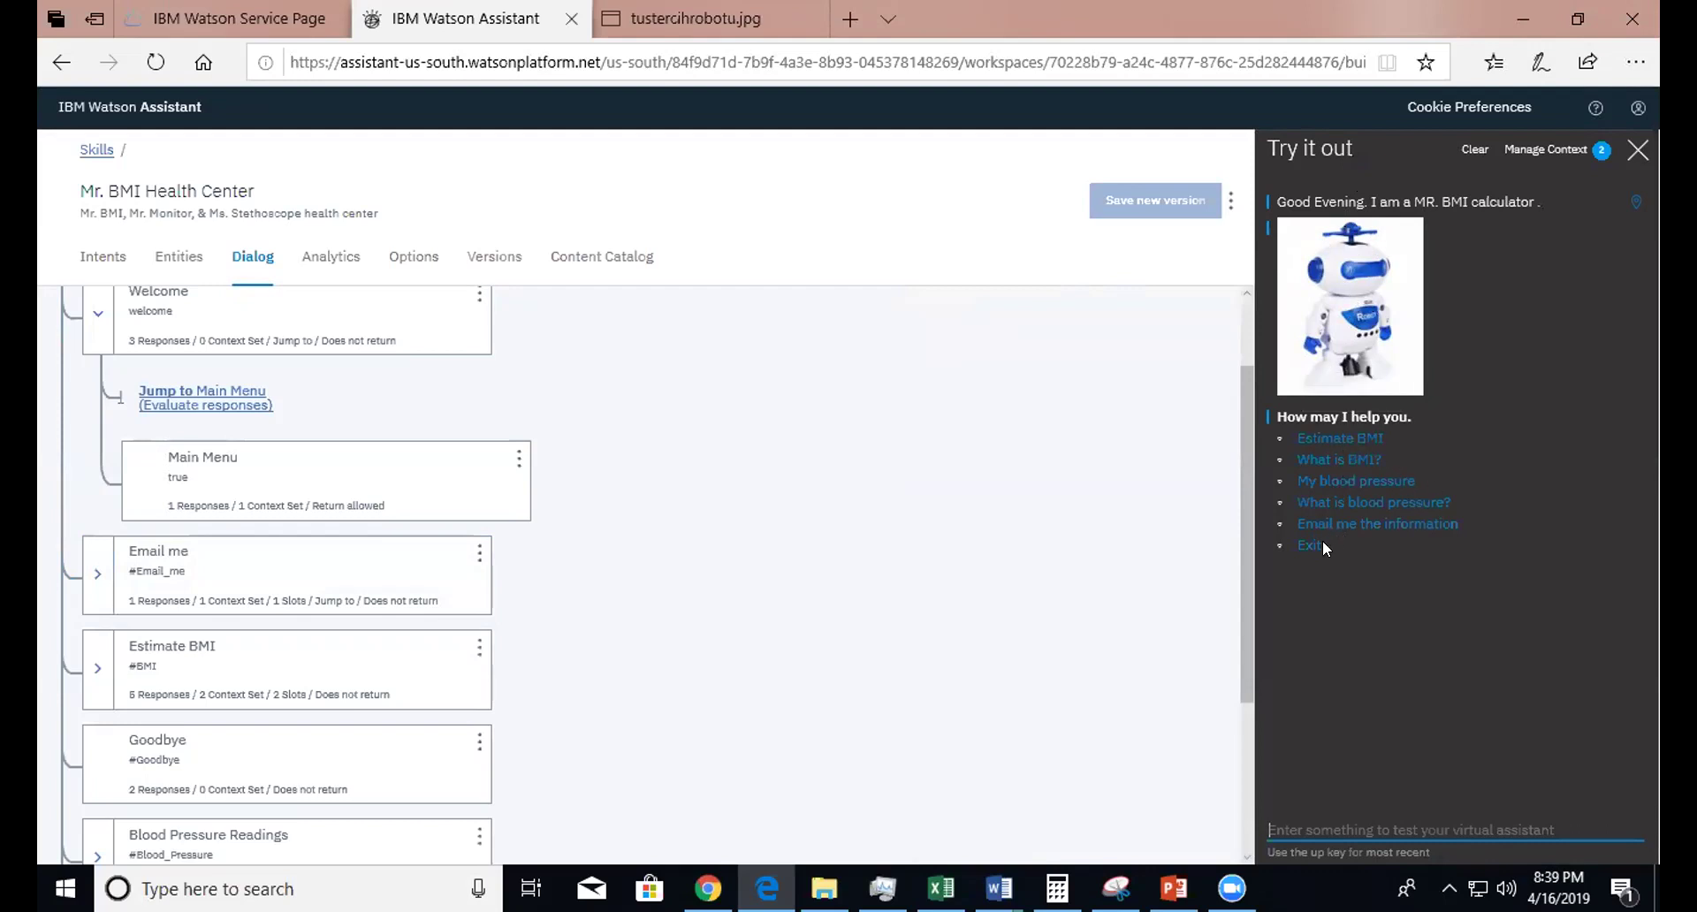
click(1355, 529)
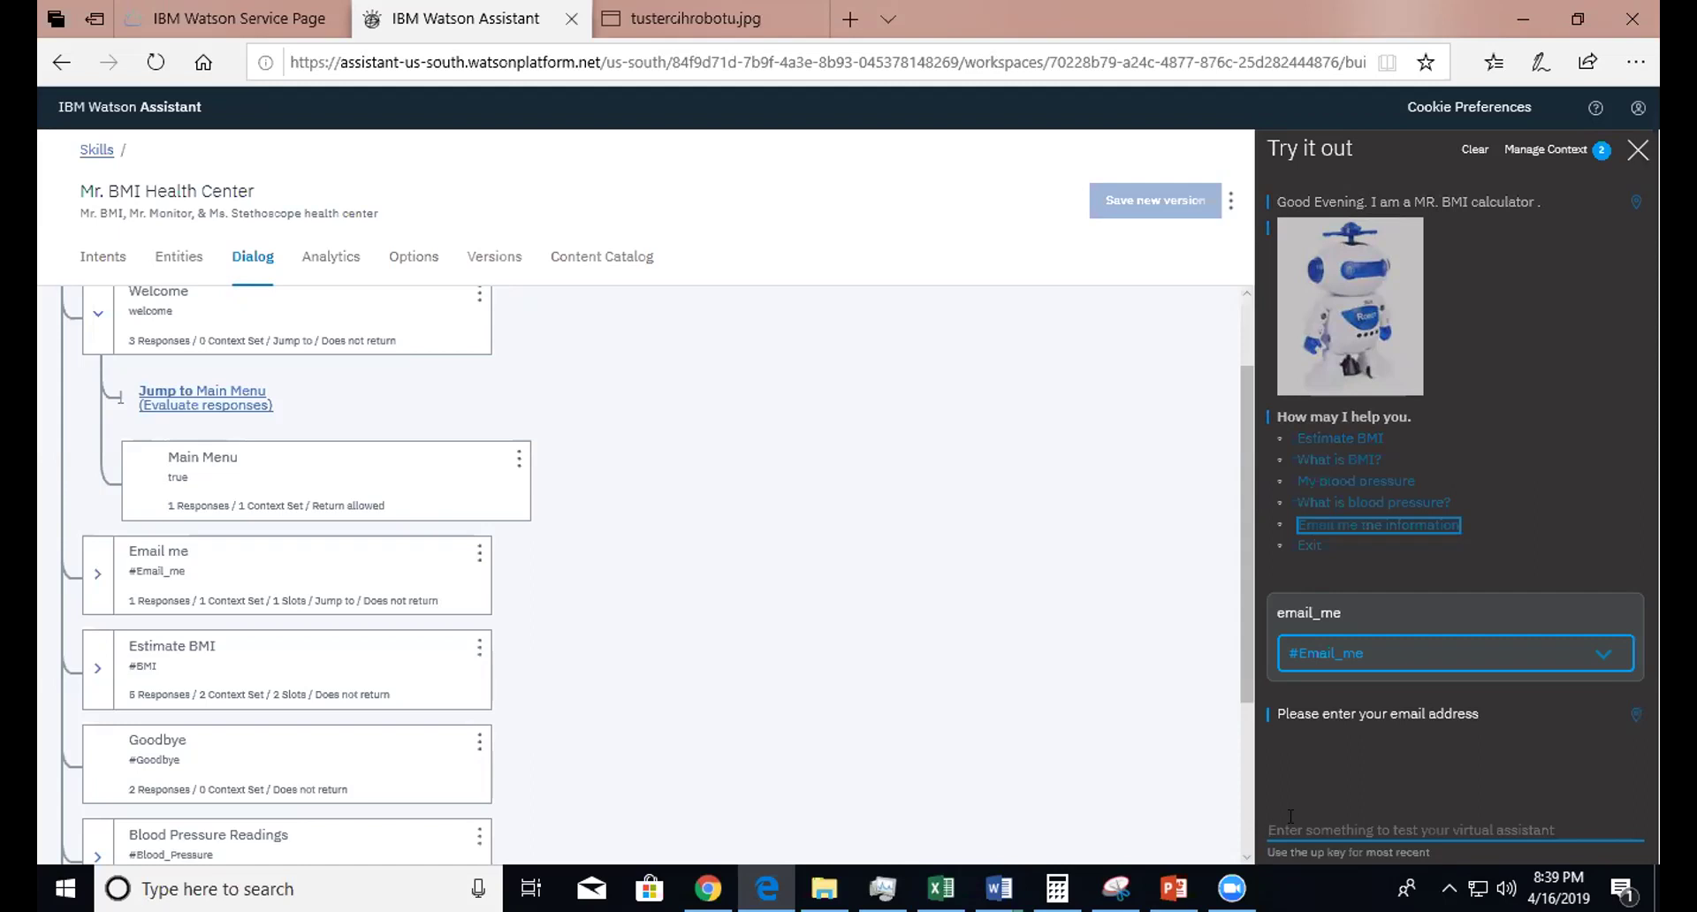
text(x)
key(Return)
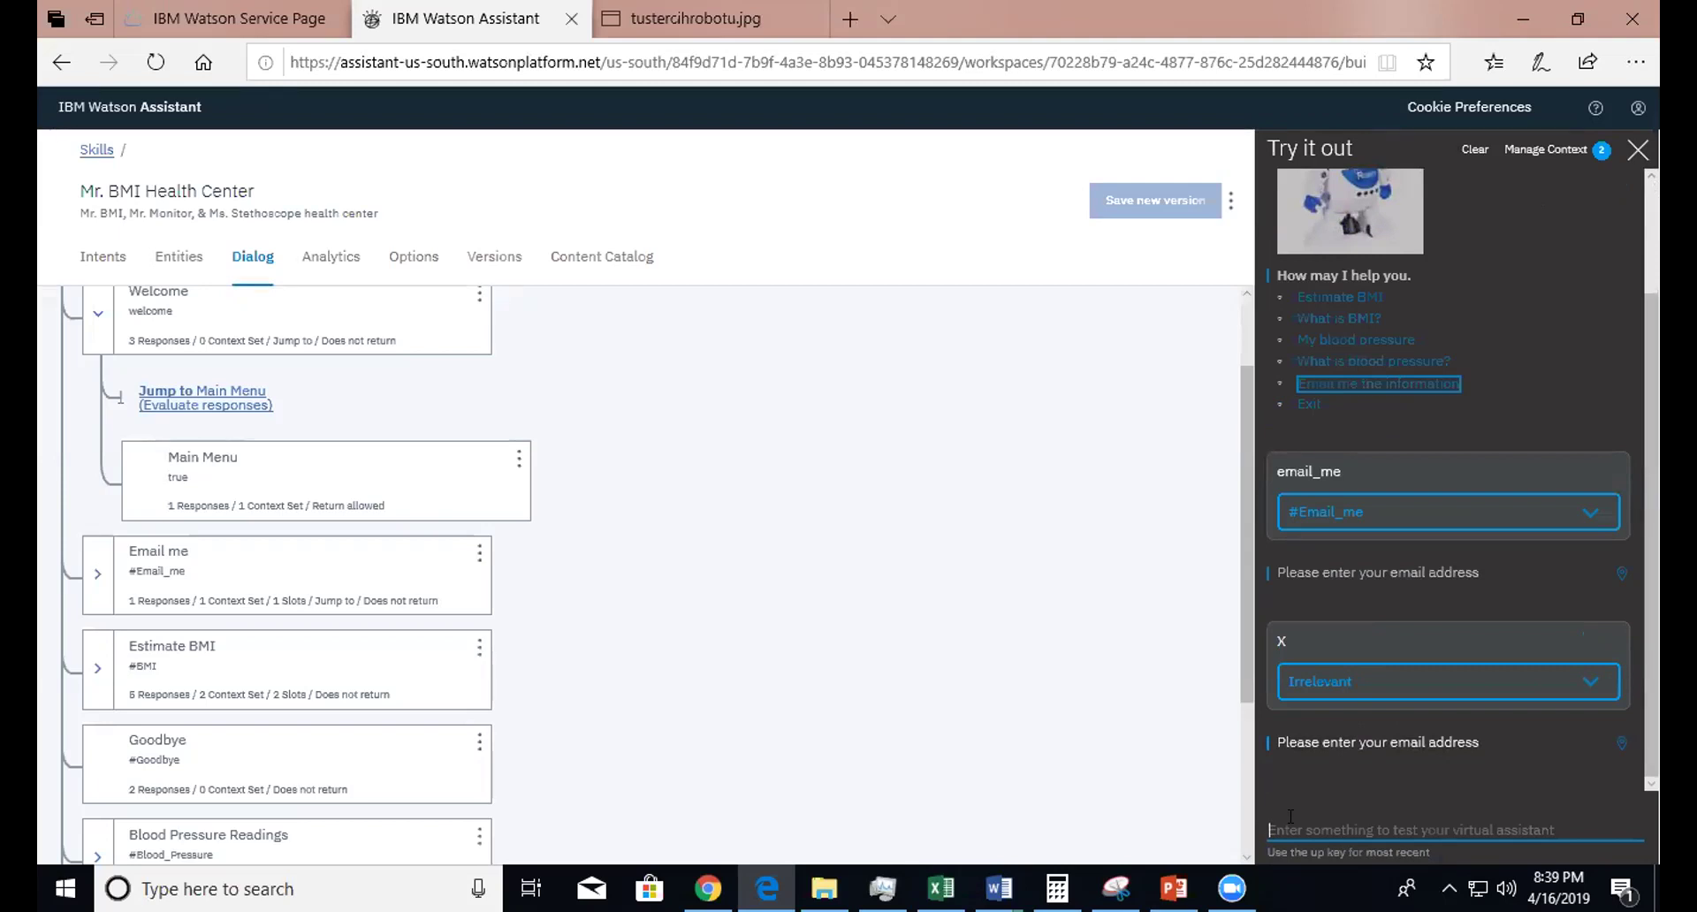
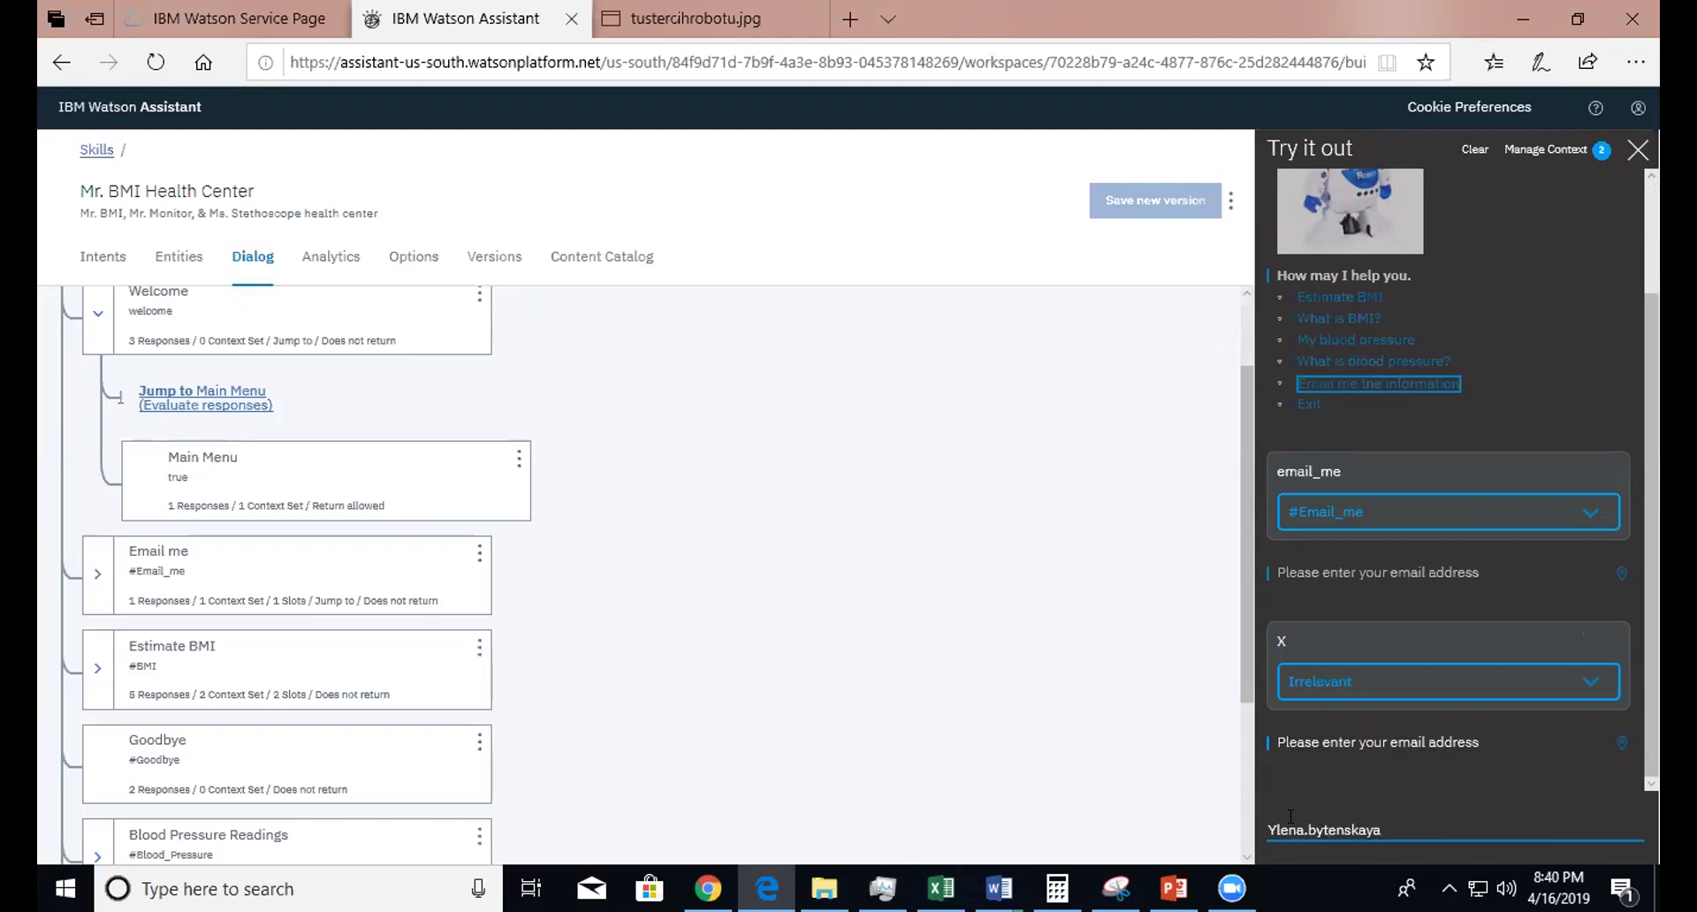
key(Return)
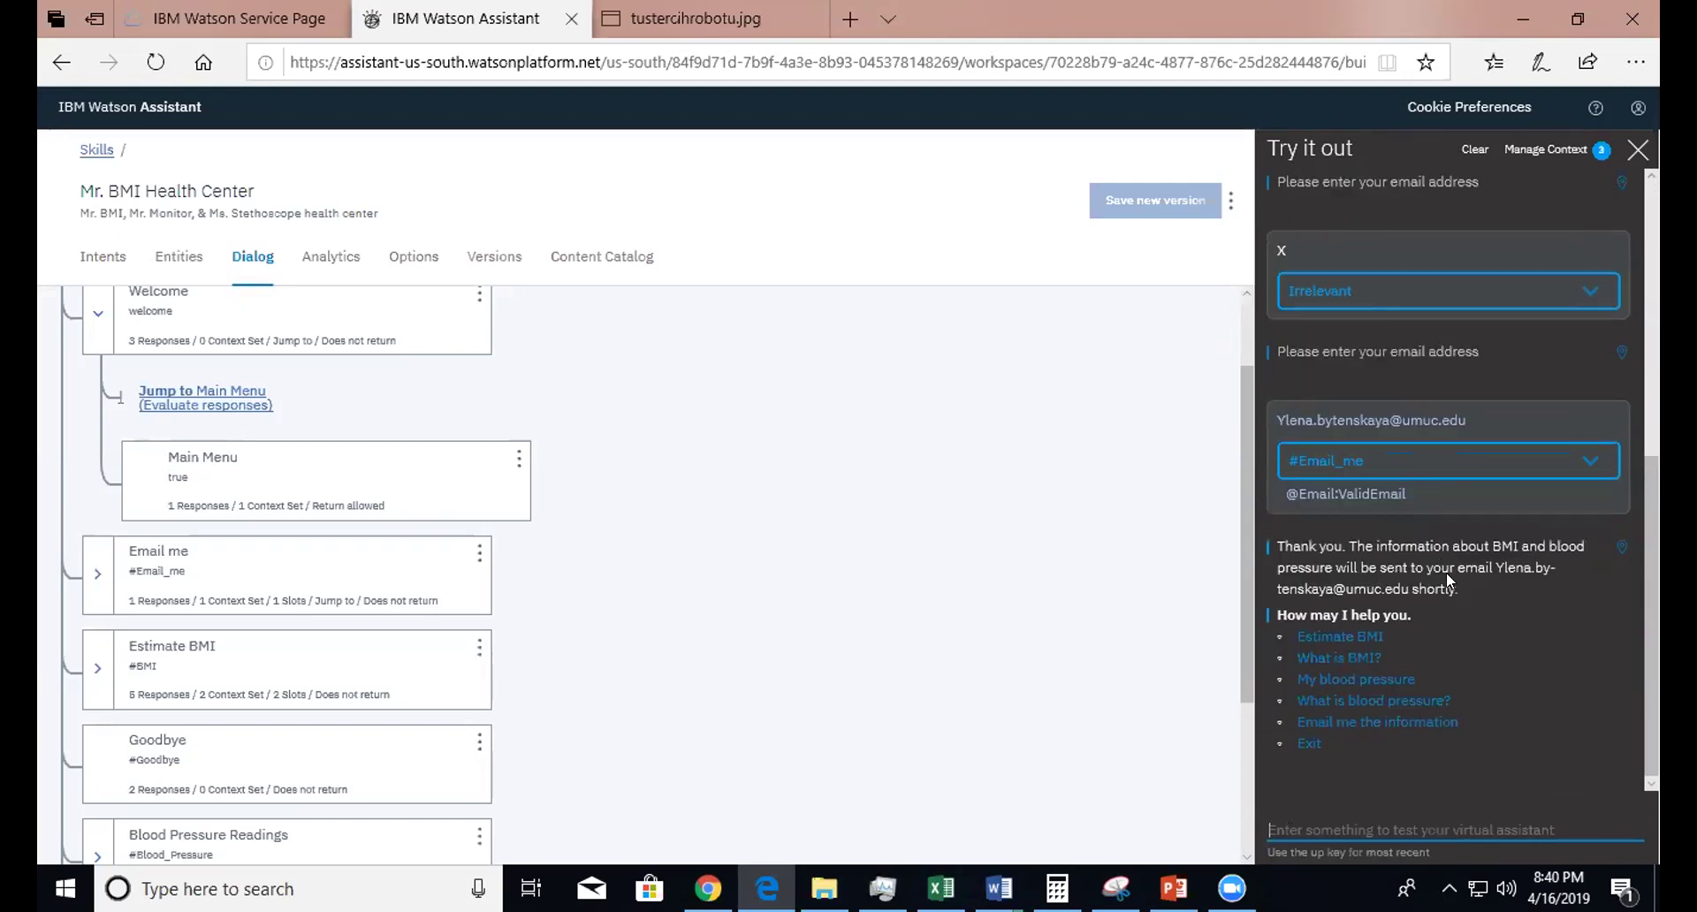
click(1556, 150)
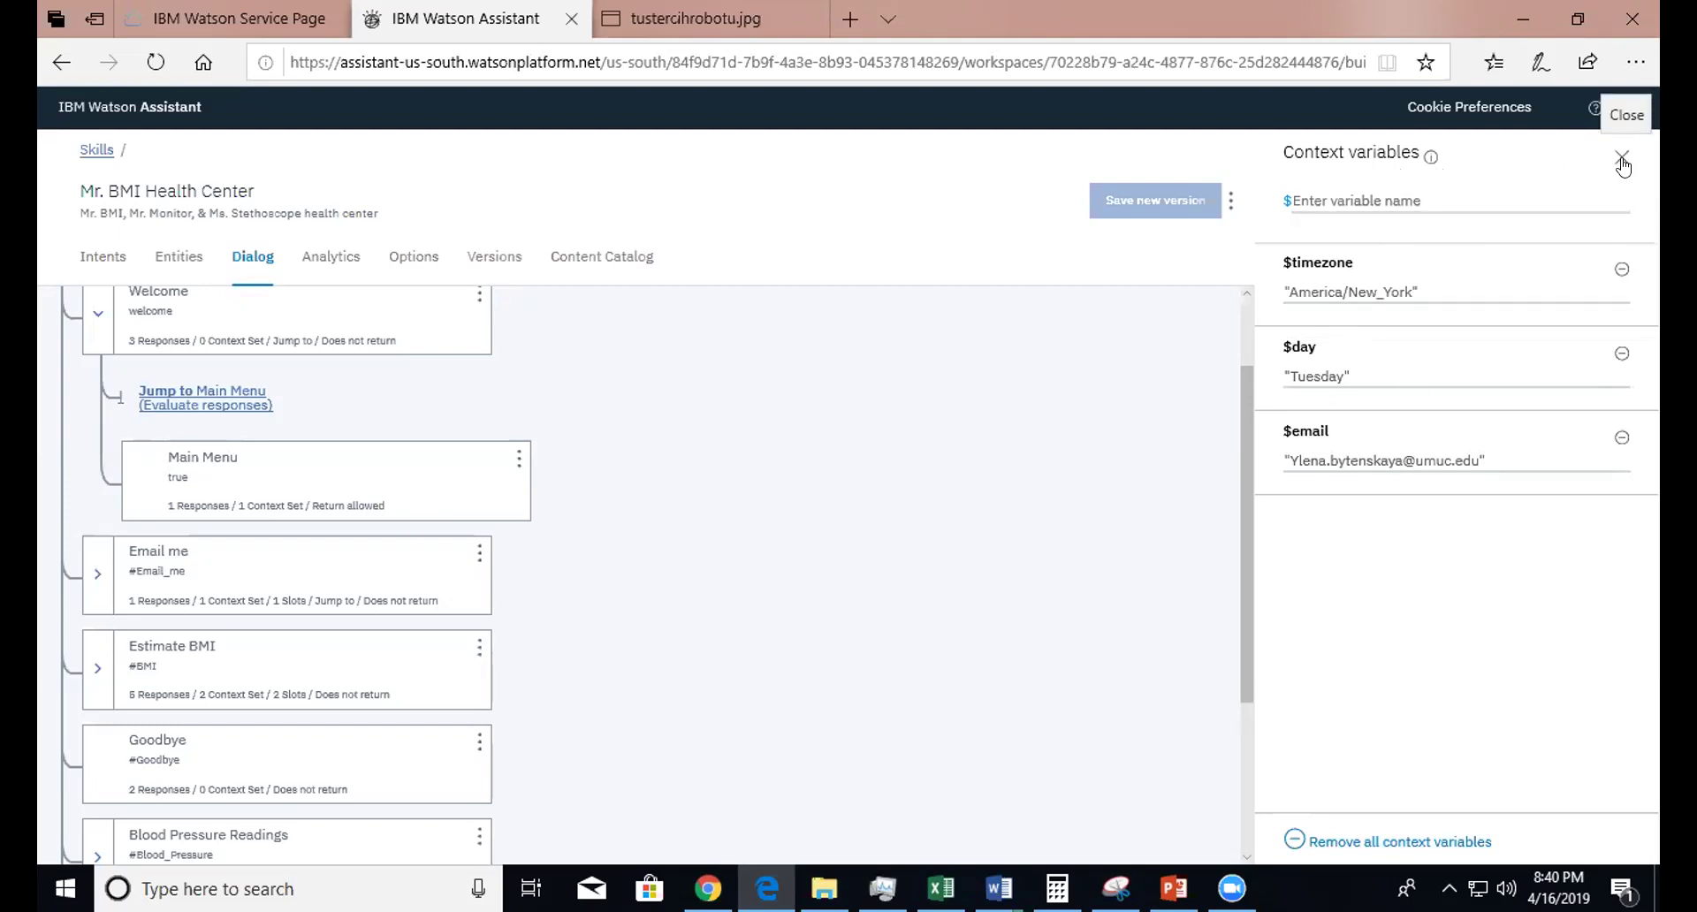
click(1623, 163)
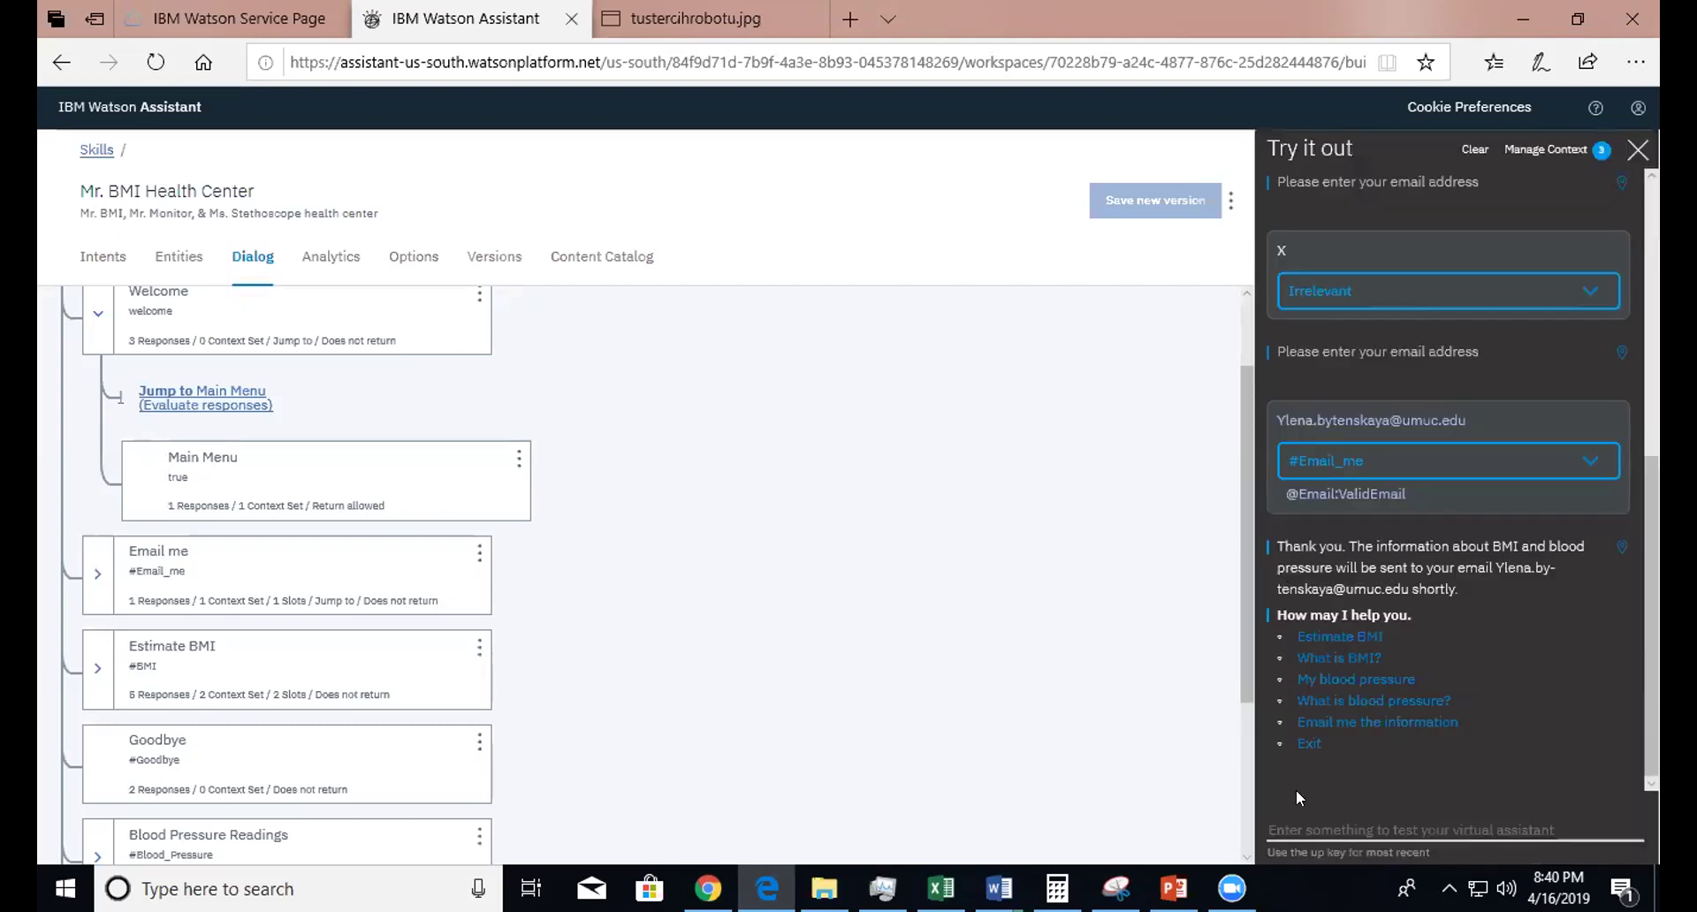
- Expand the Email me node and open its settings to view its jump
click(1340, 831)
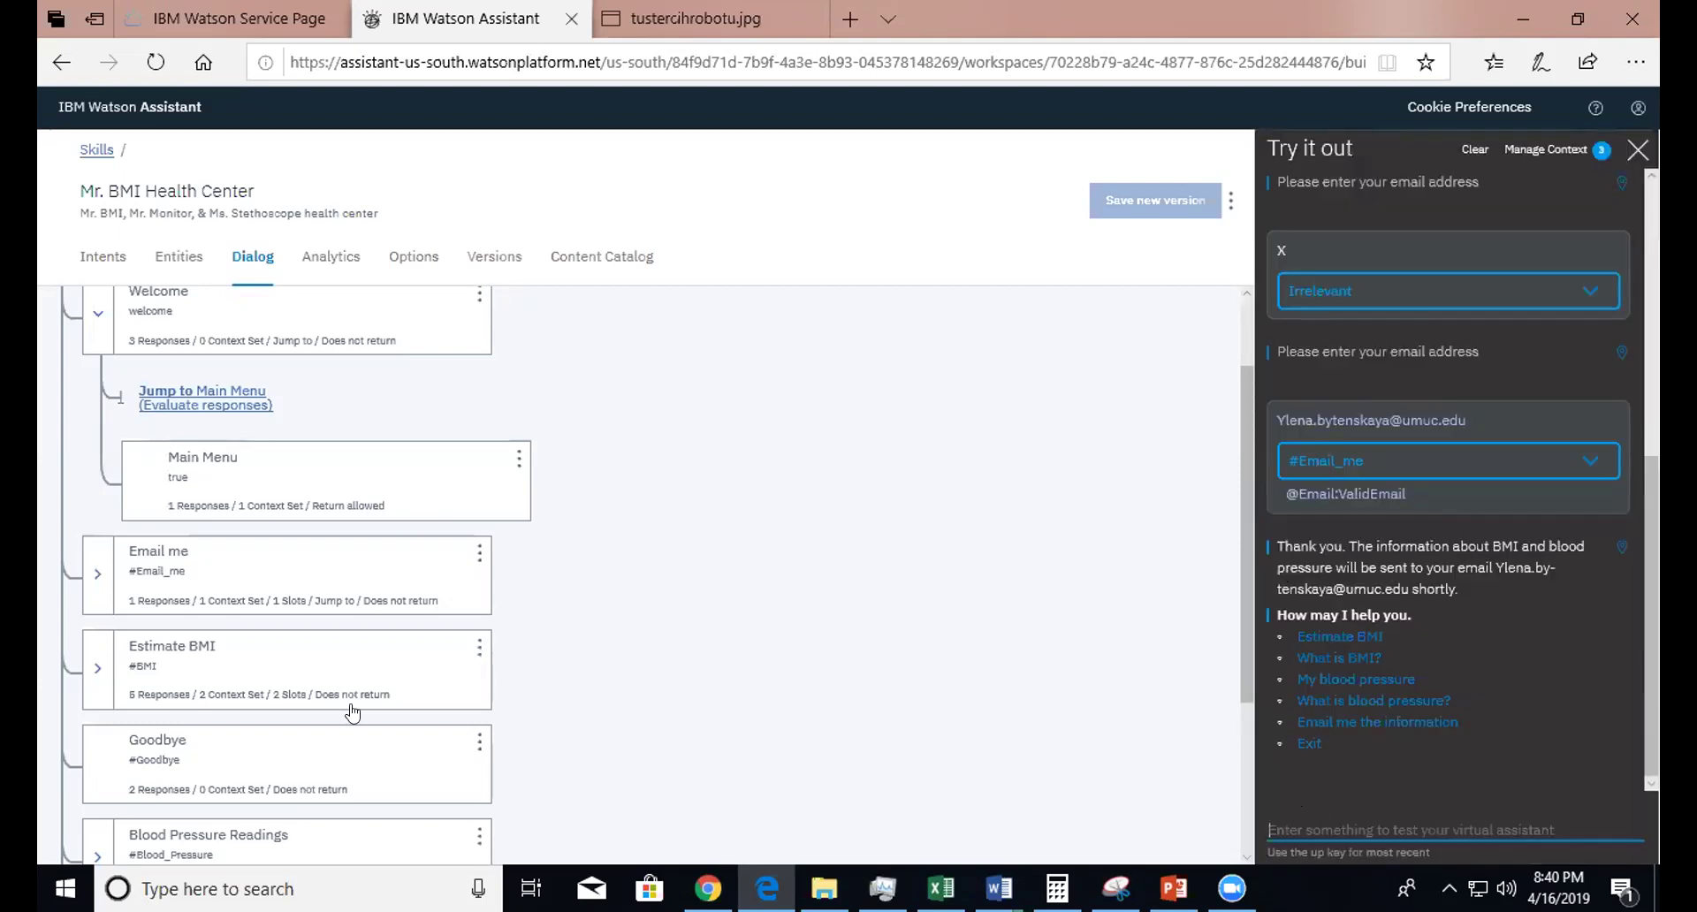
click(97, 573)
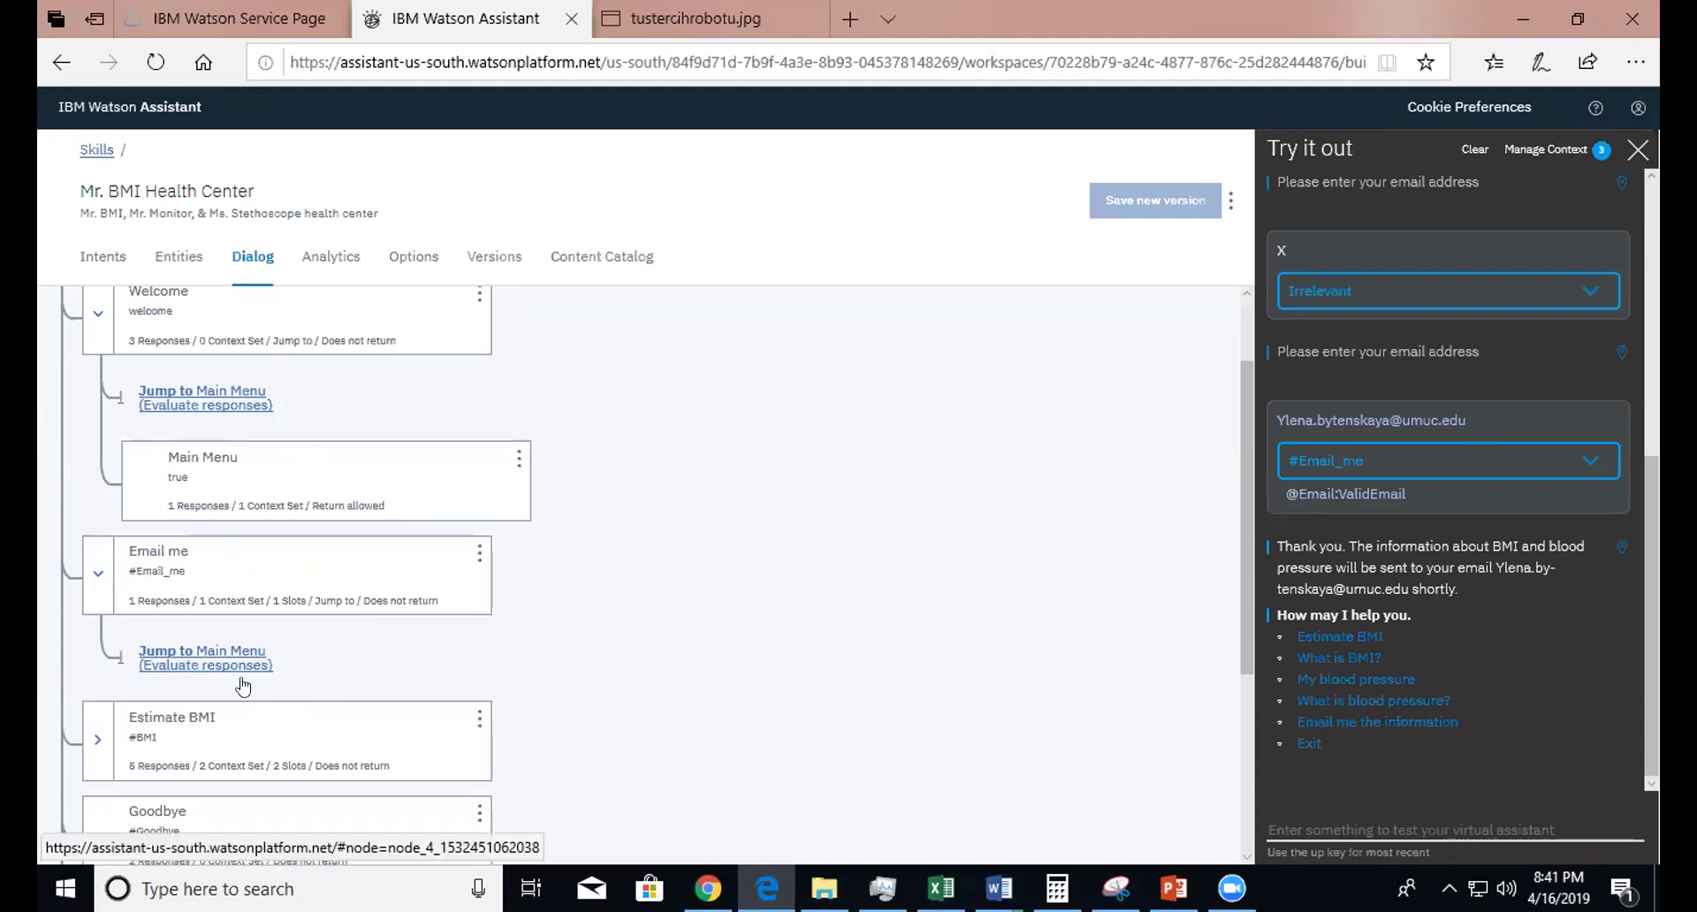
click(220, 583)
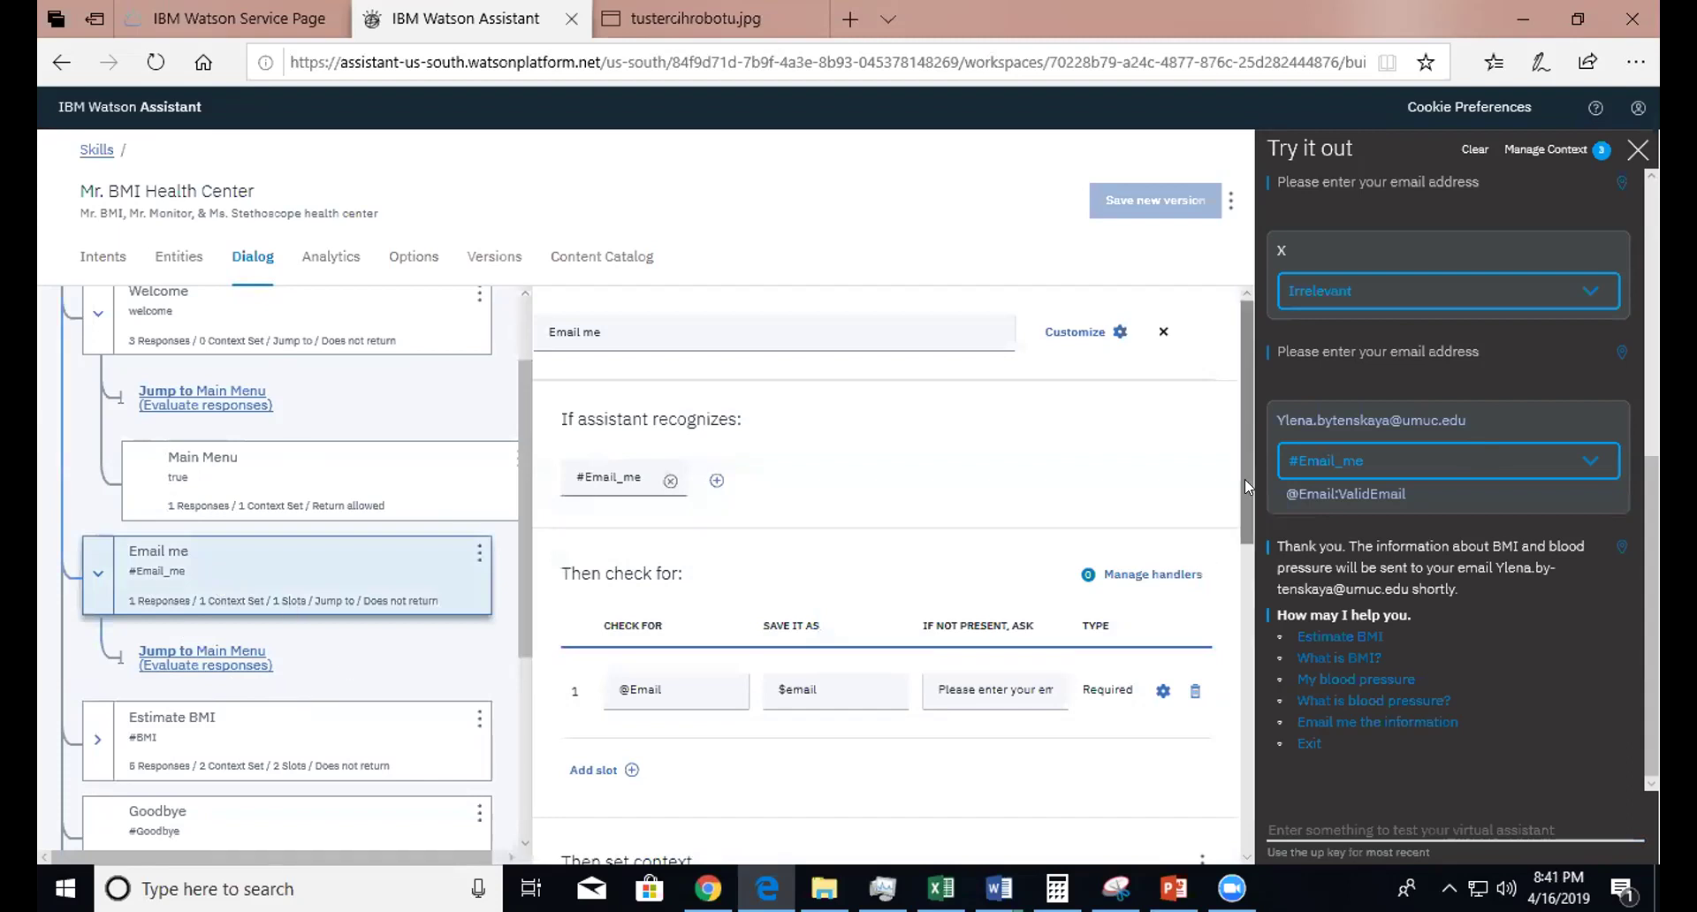
scroll(1245, 479, down, 3)
scroll(1246, 734, down, 3)
drag(1243, 746, 1241, 401)
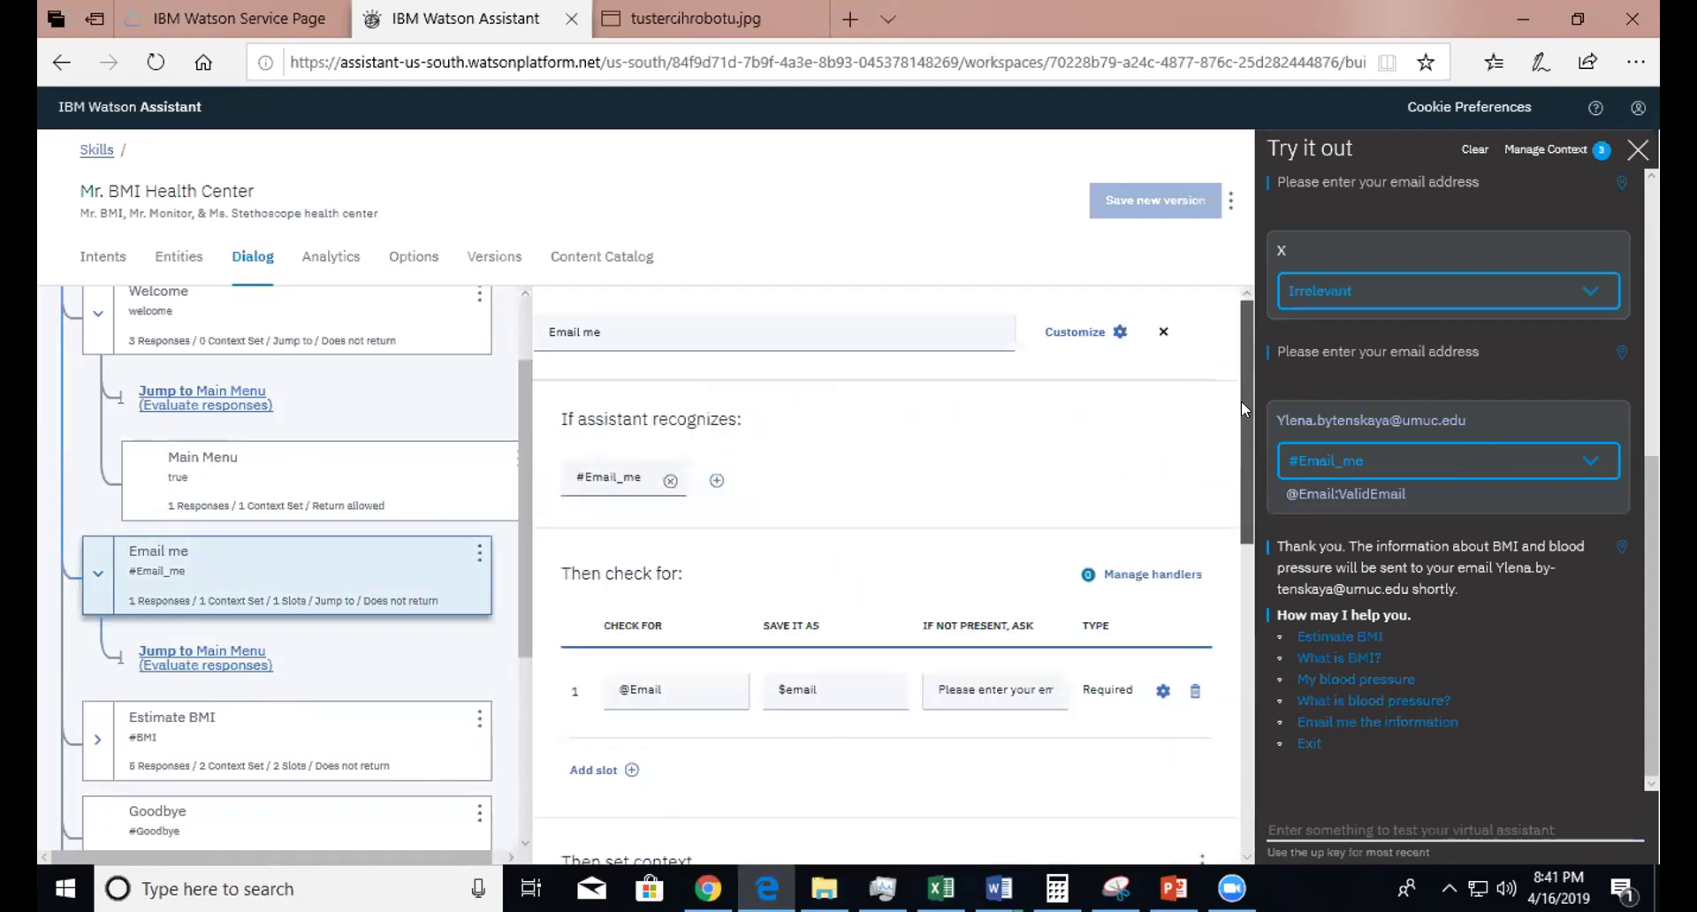
- Open the Main Menu node and start 'Estimate BMI' in the test chat, prompting for height in inches
click(295, 492)
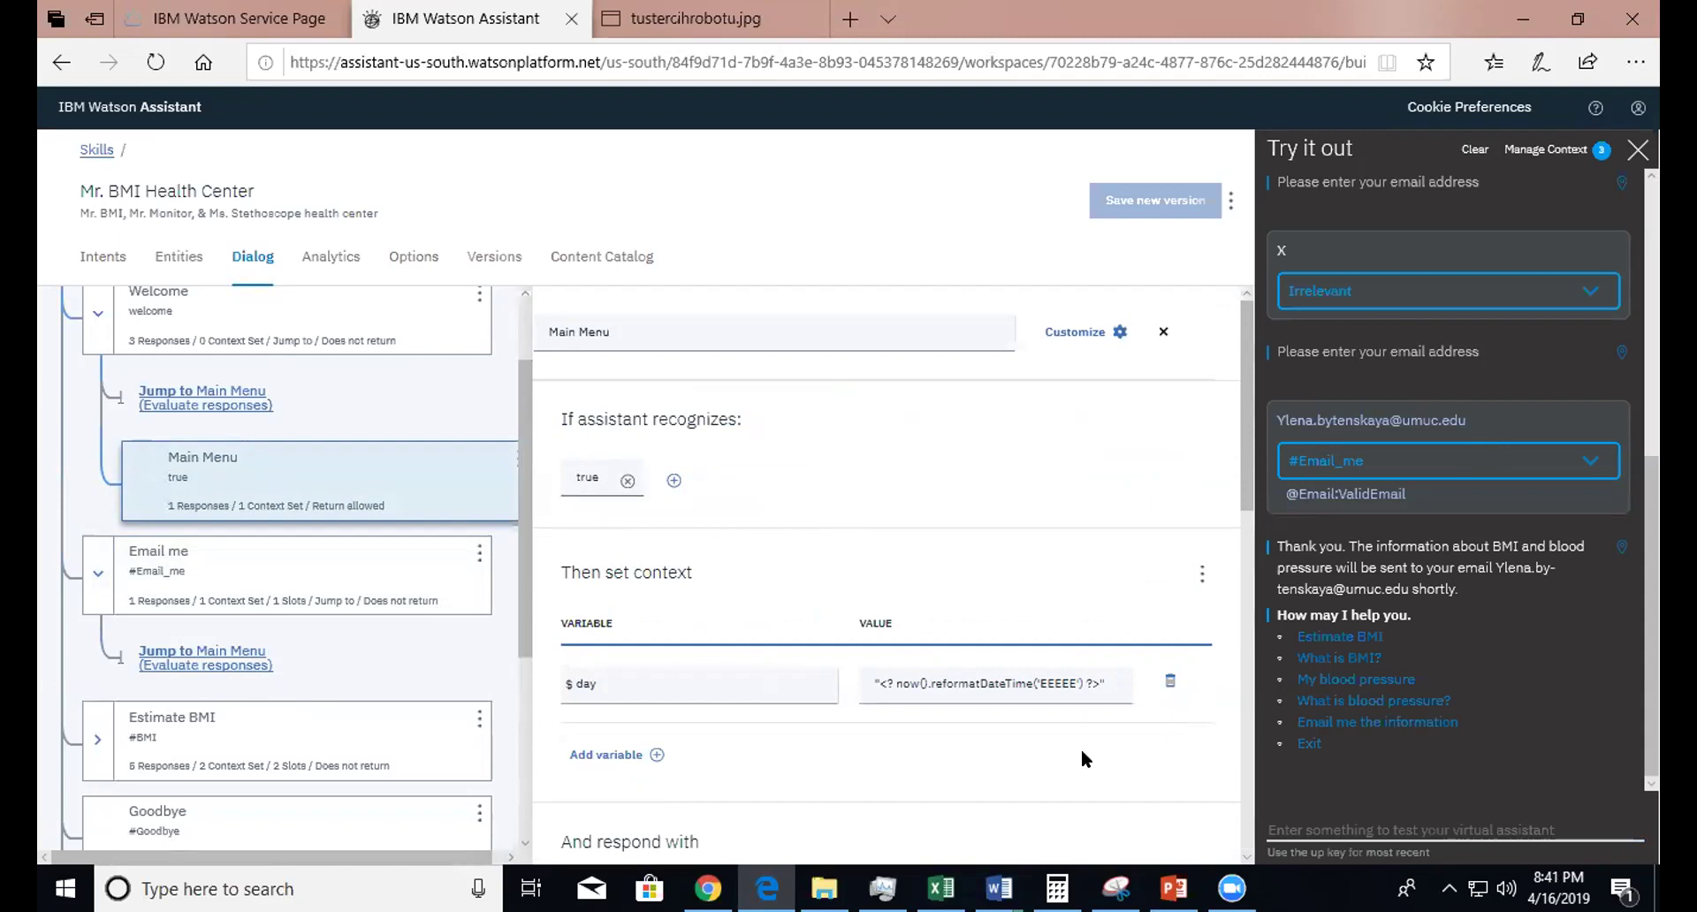
click(1340, 638)
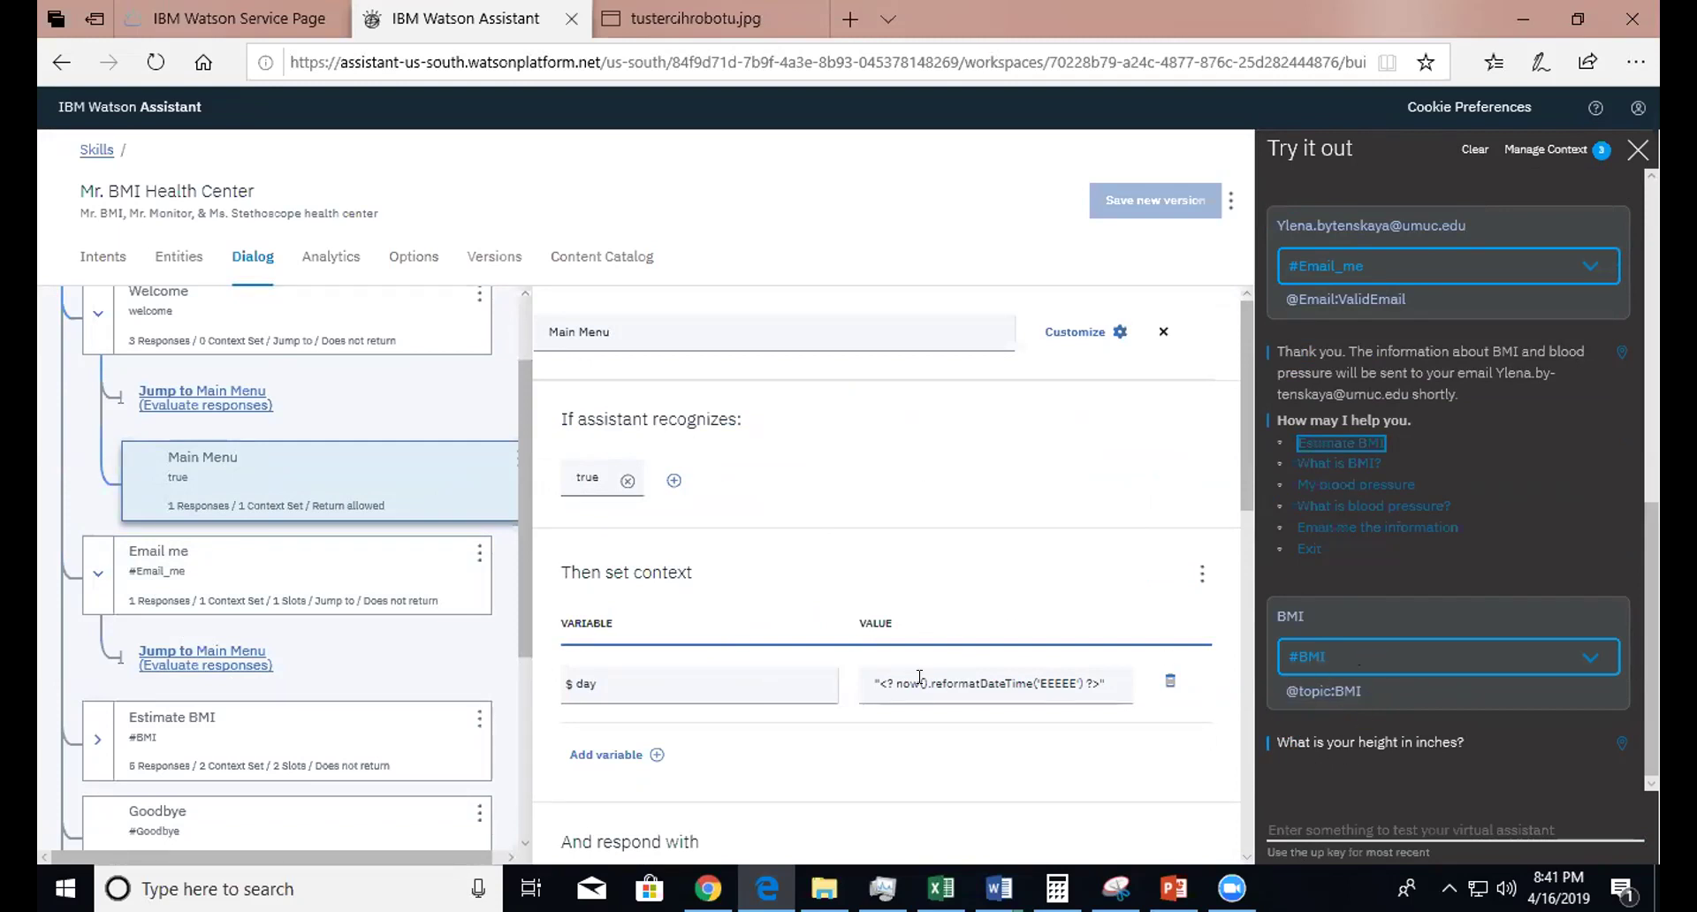
scroll(522, 539, down, 3)
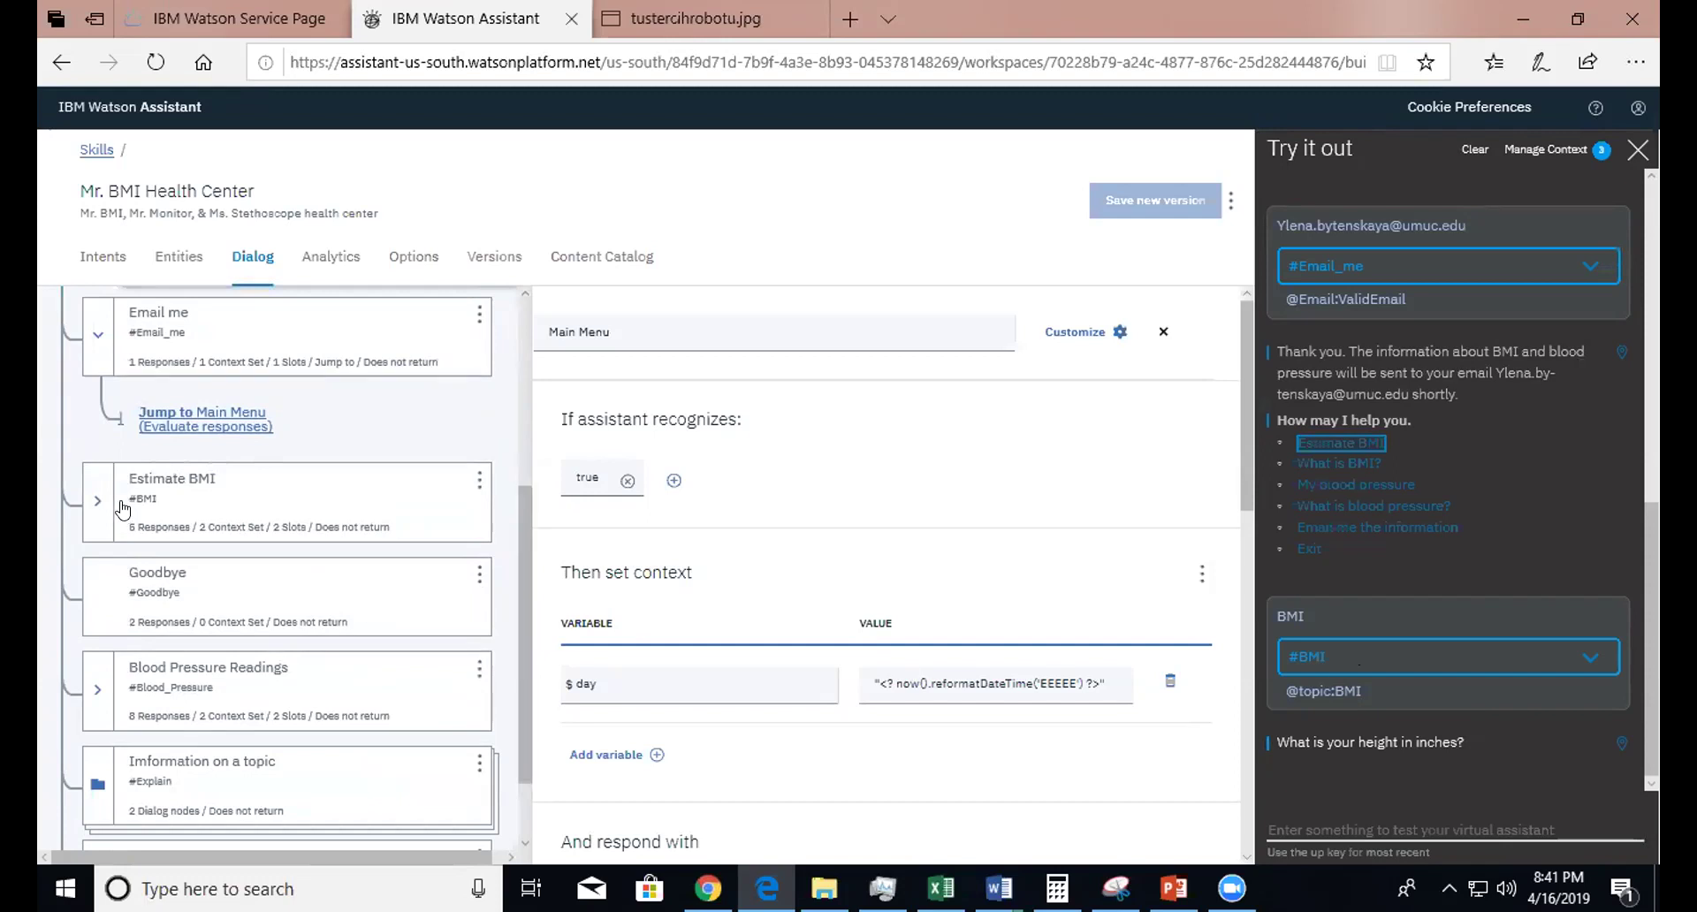
- Open the Estimate BMI node's settings and scroll through them
click(161, 502)
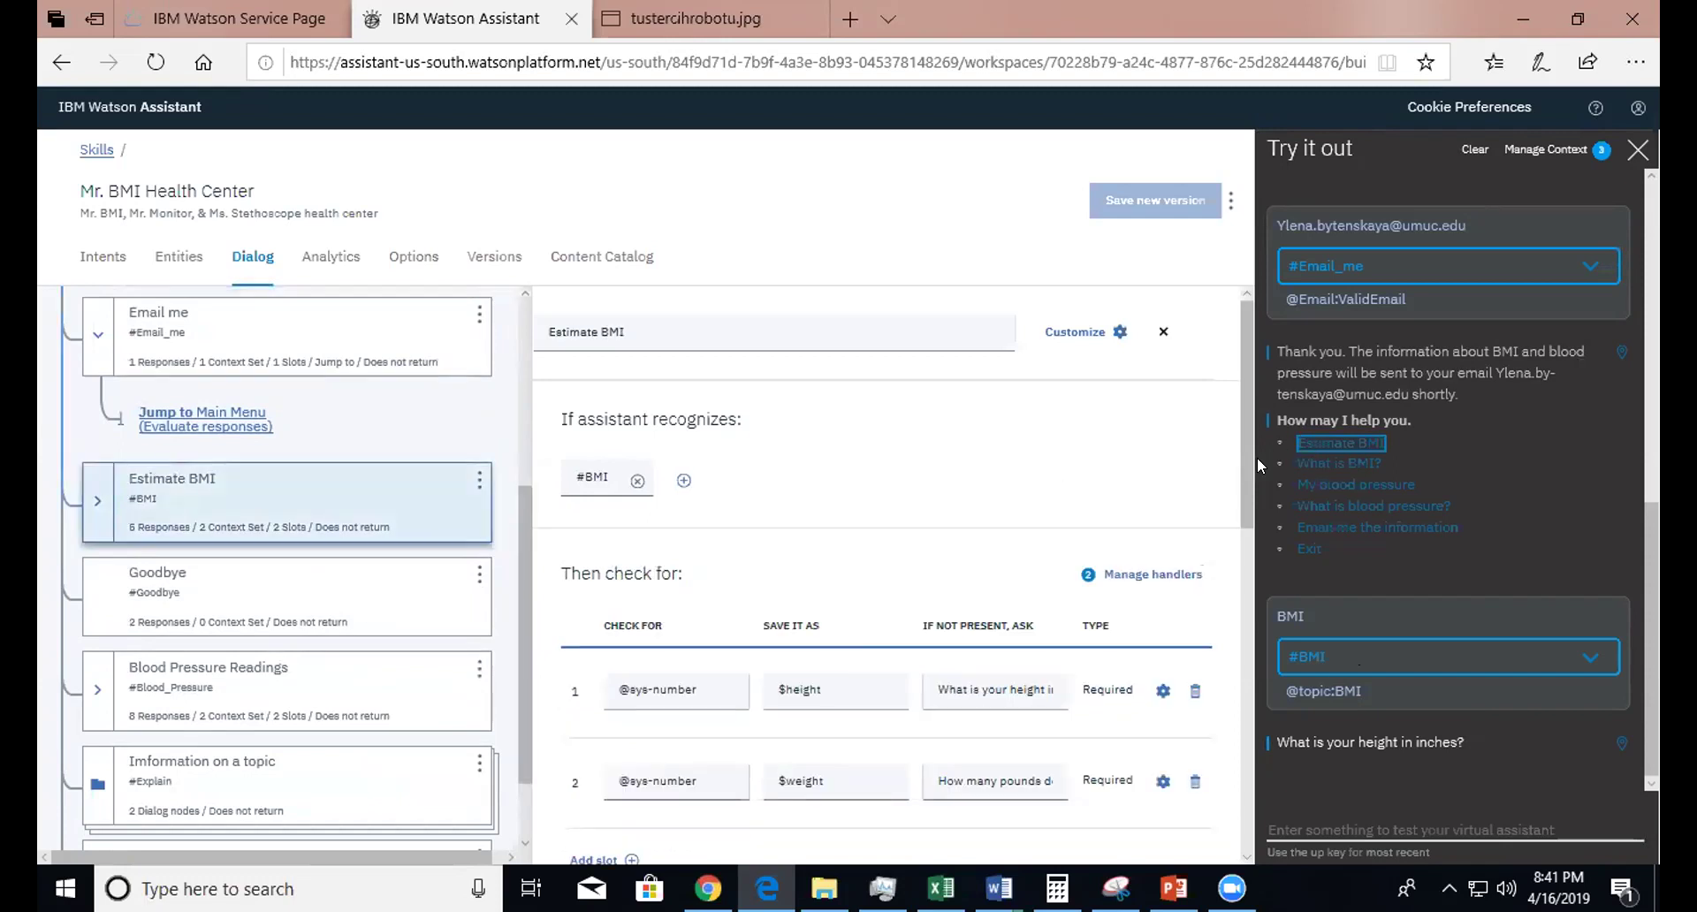
scroll(1246, 459, down, 1)
scroll(1242, 505, down, 2)
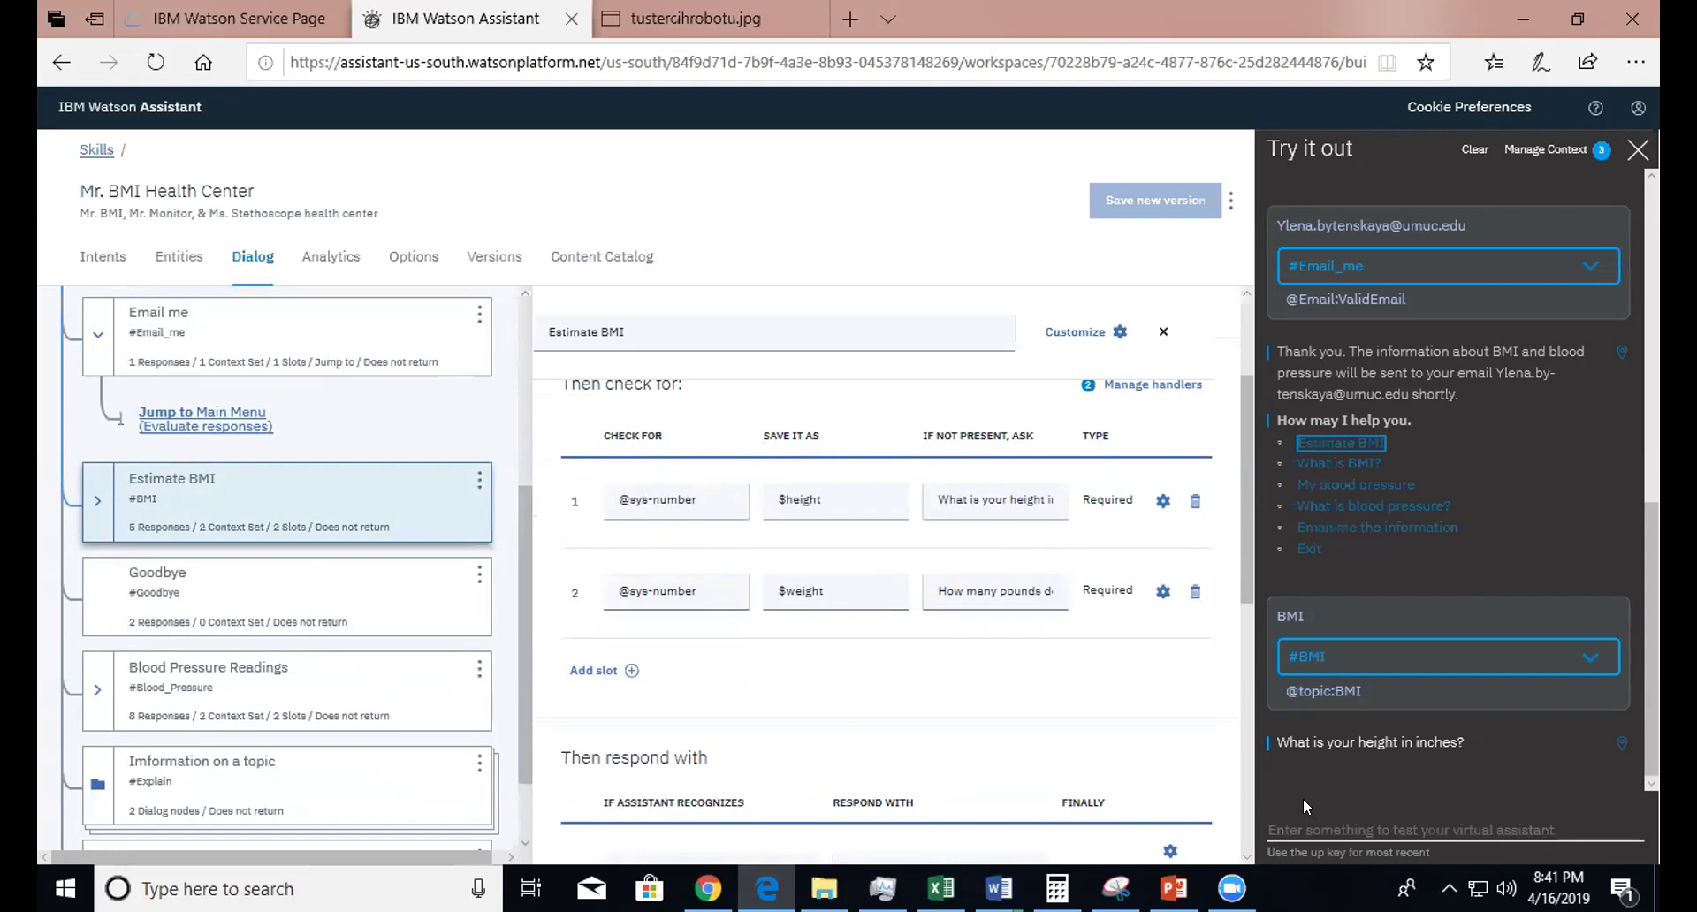
- In the test chat, send 'Explain', then answer height 60 and 'I weight 115'
click(1289, 825)
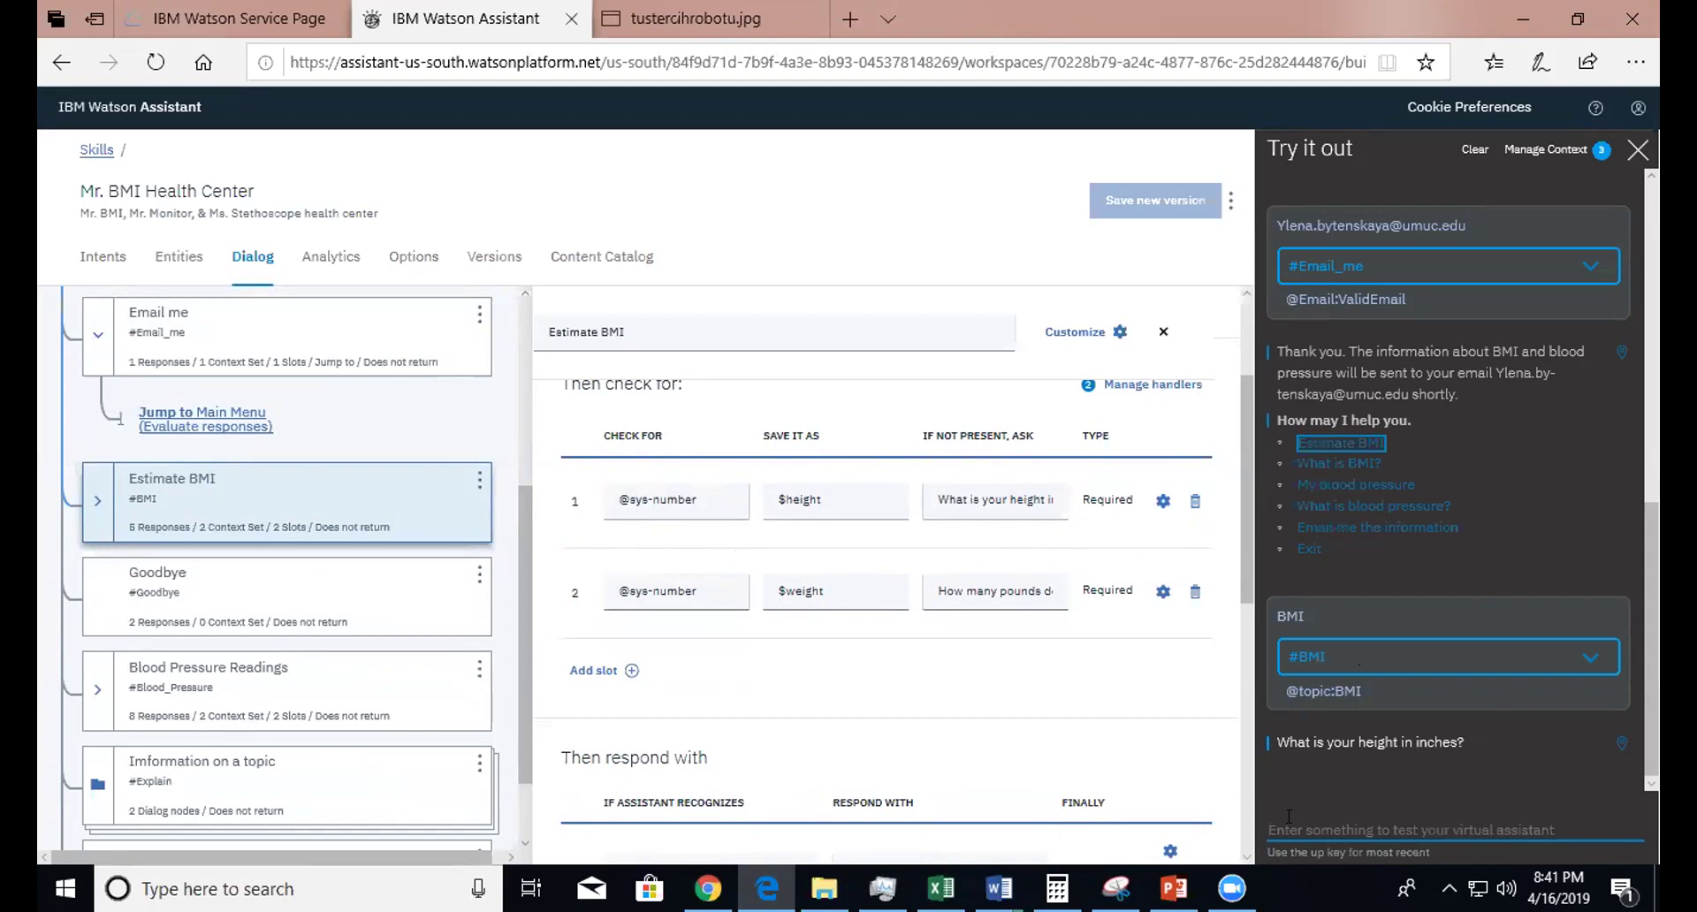
text(E)
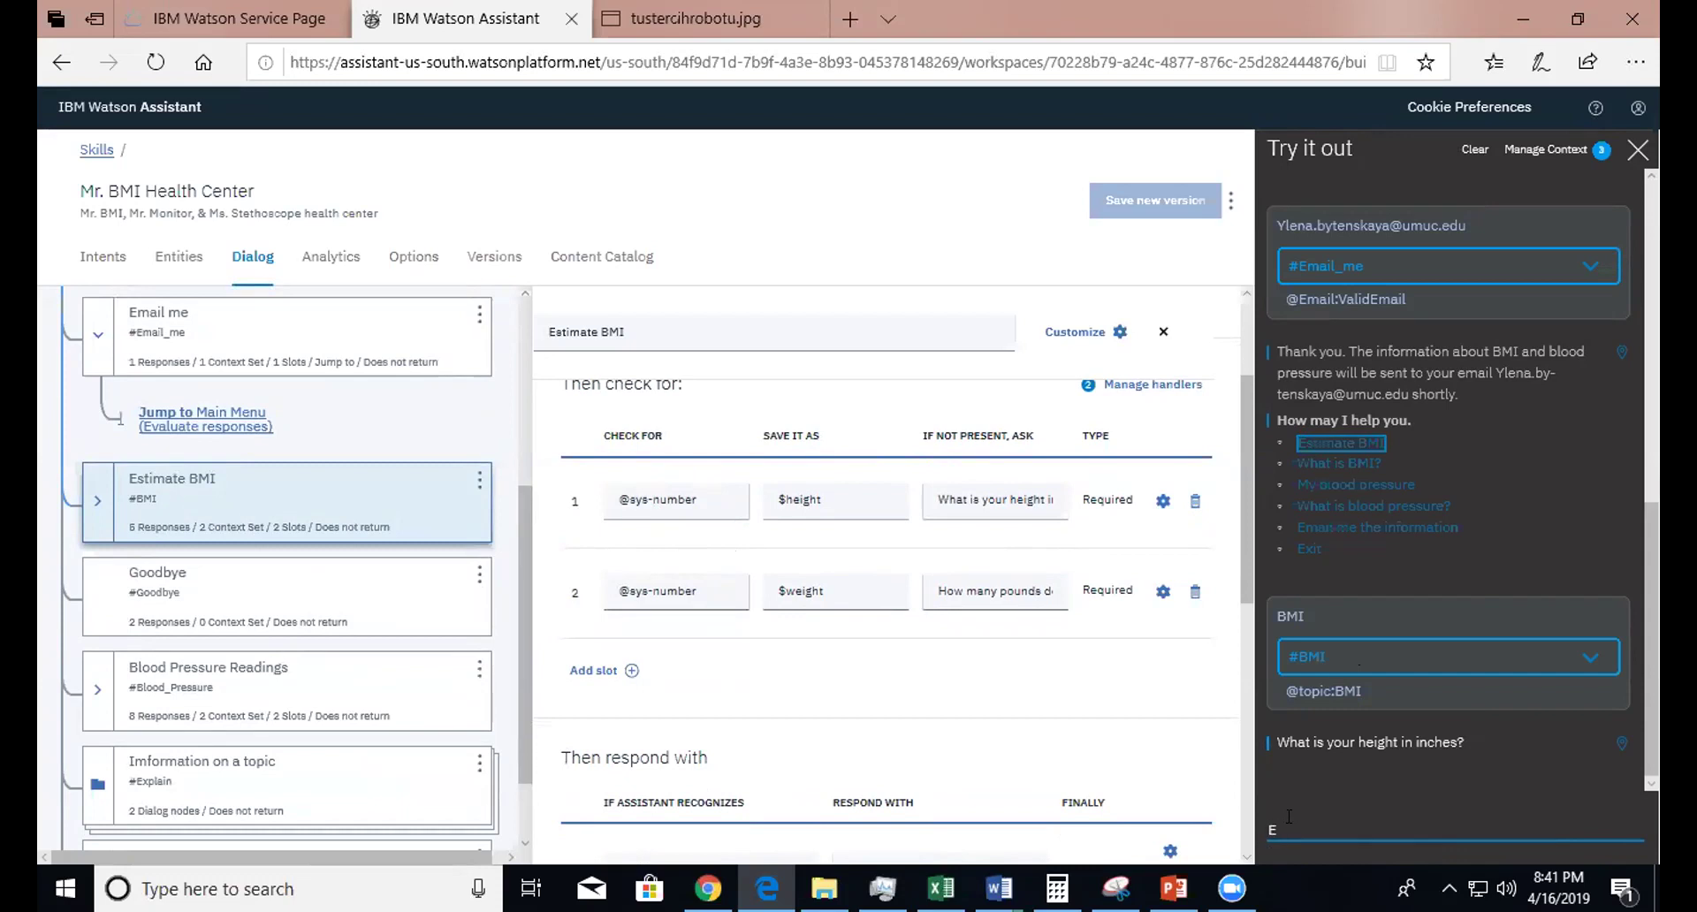
text(xplain)
key(Return)
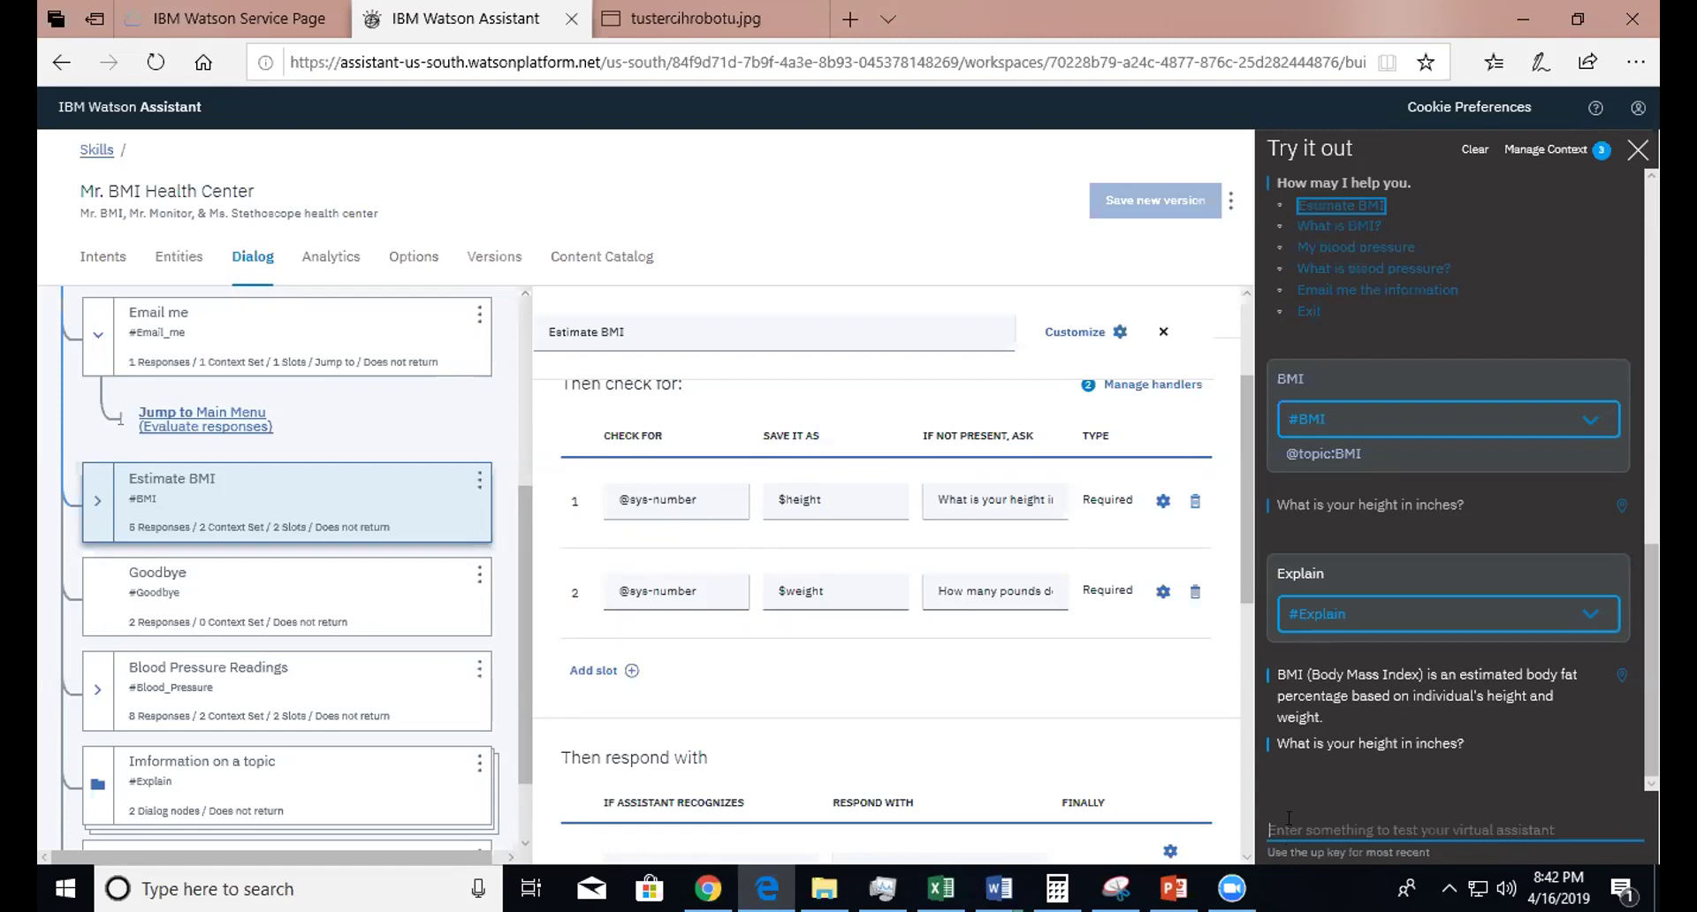
text(60)
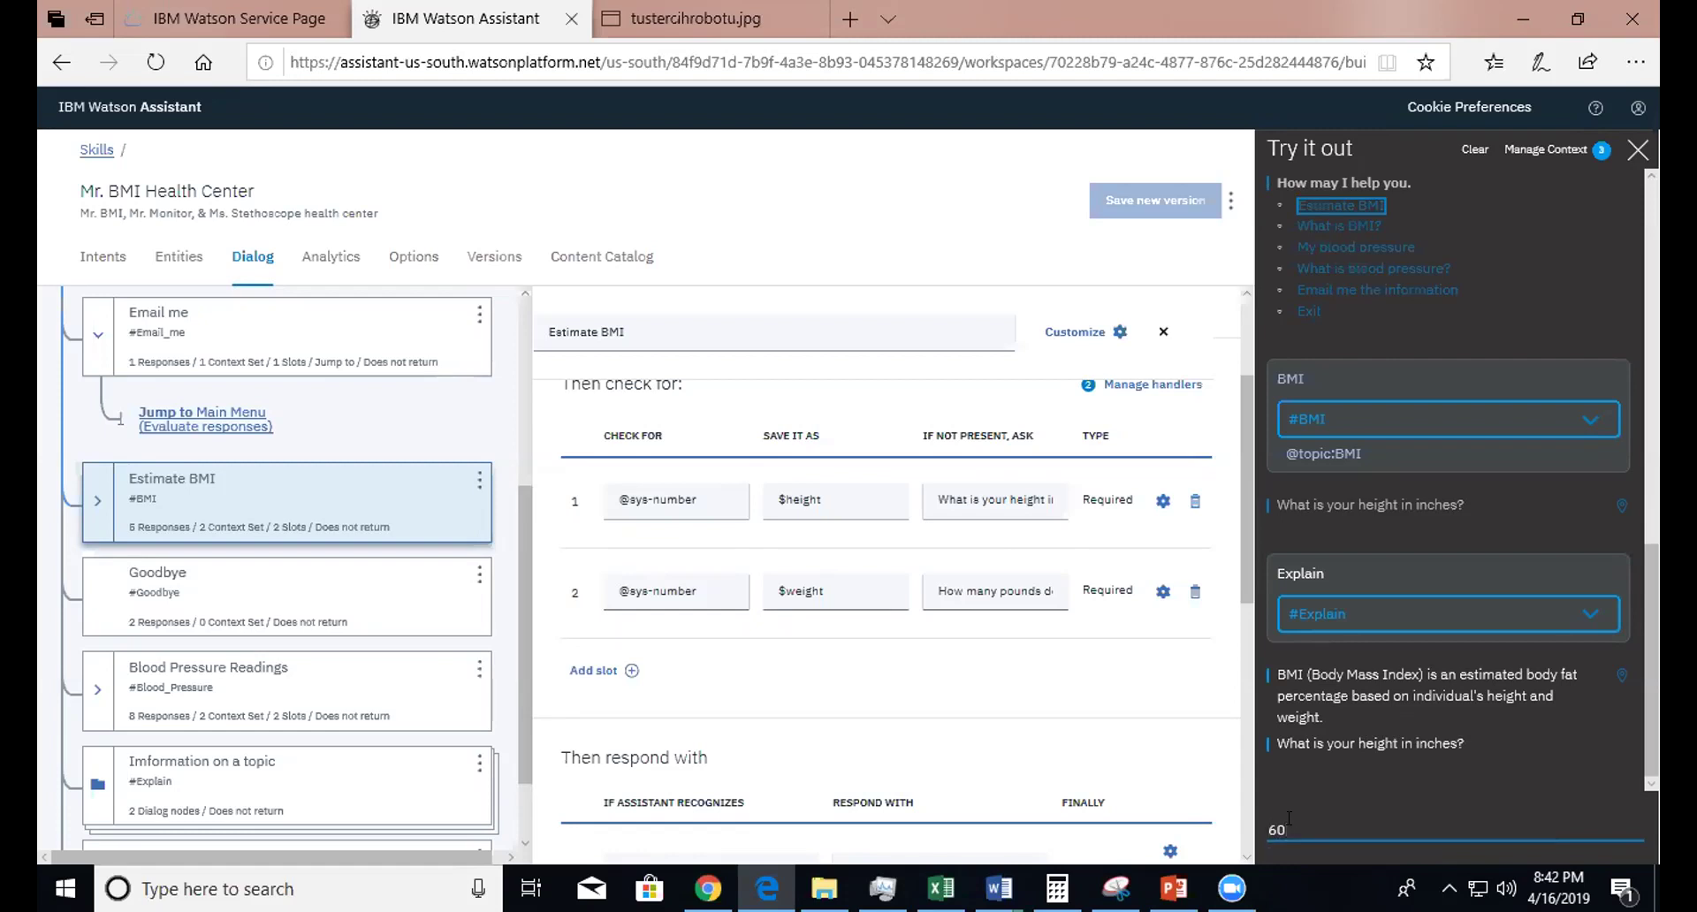
key(Return)
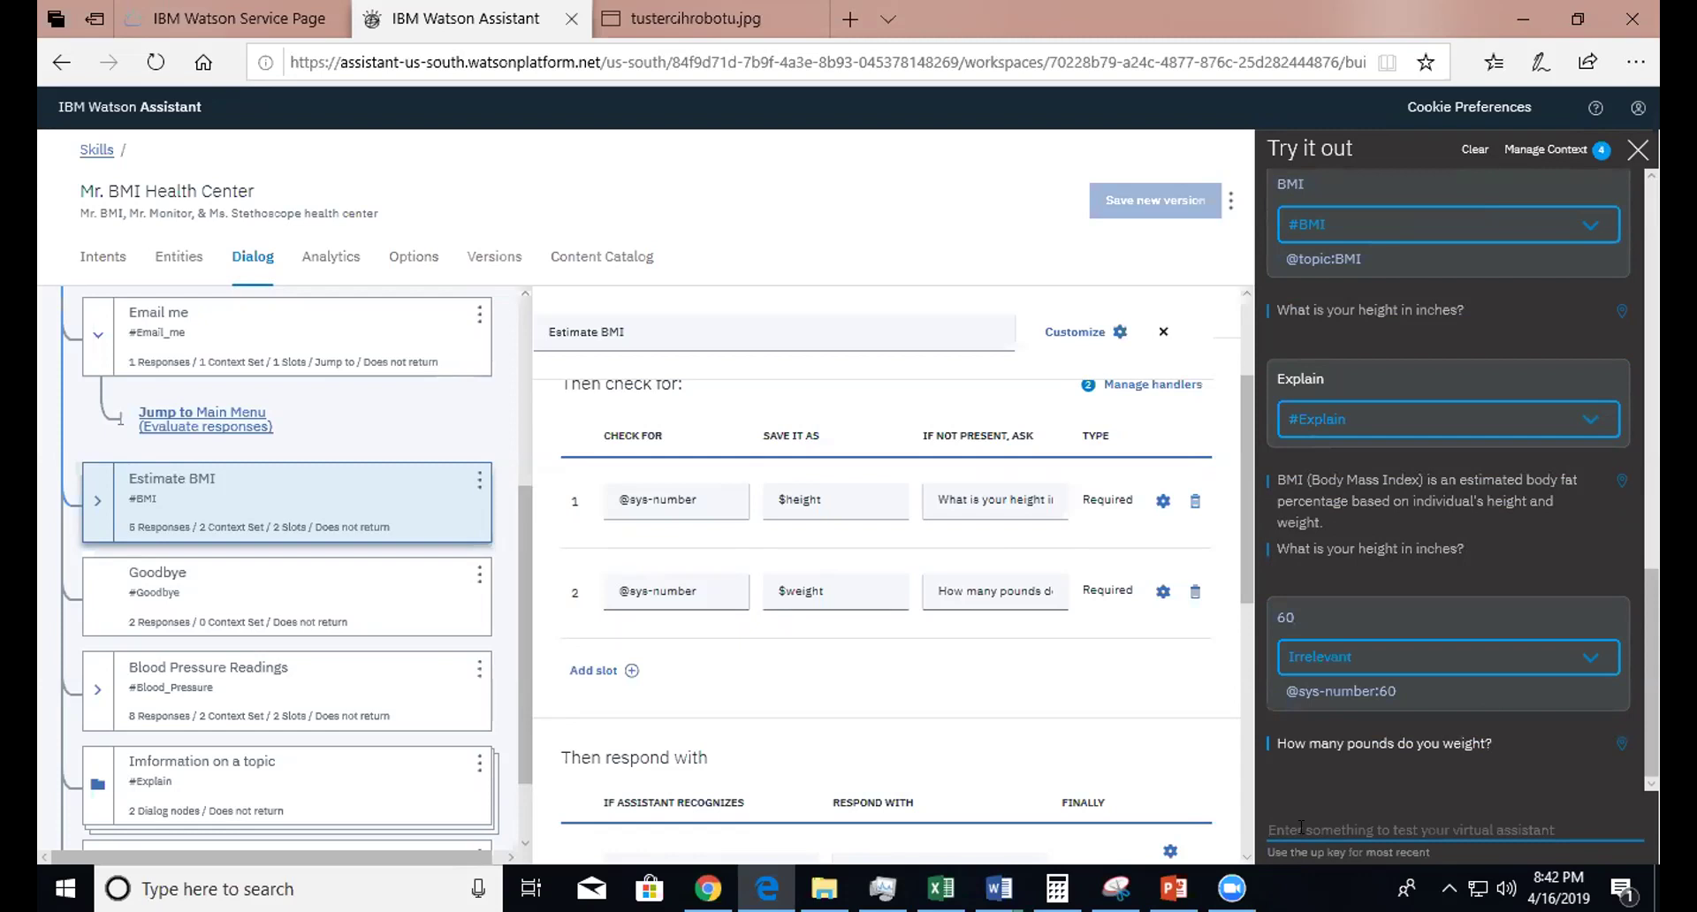
text(I w)
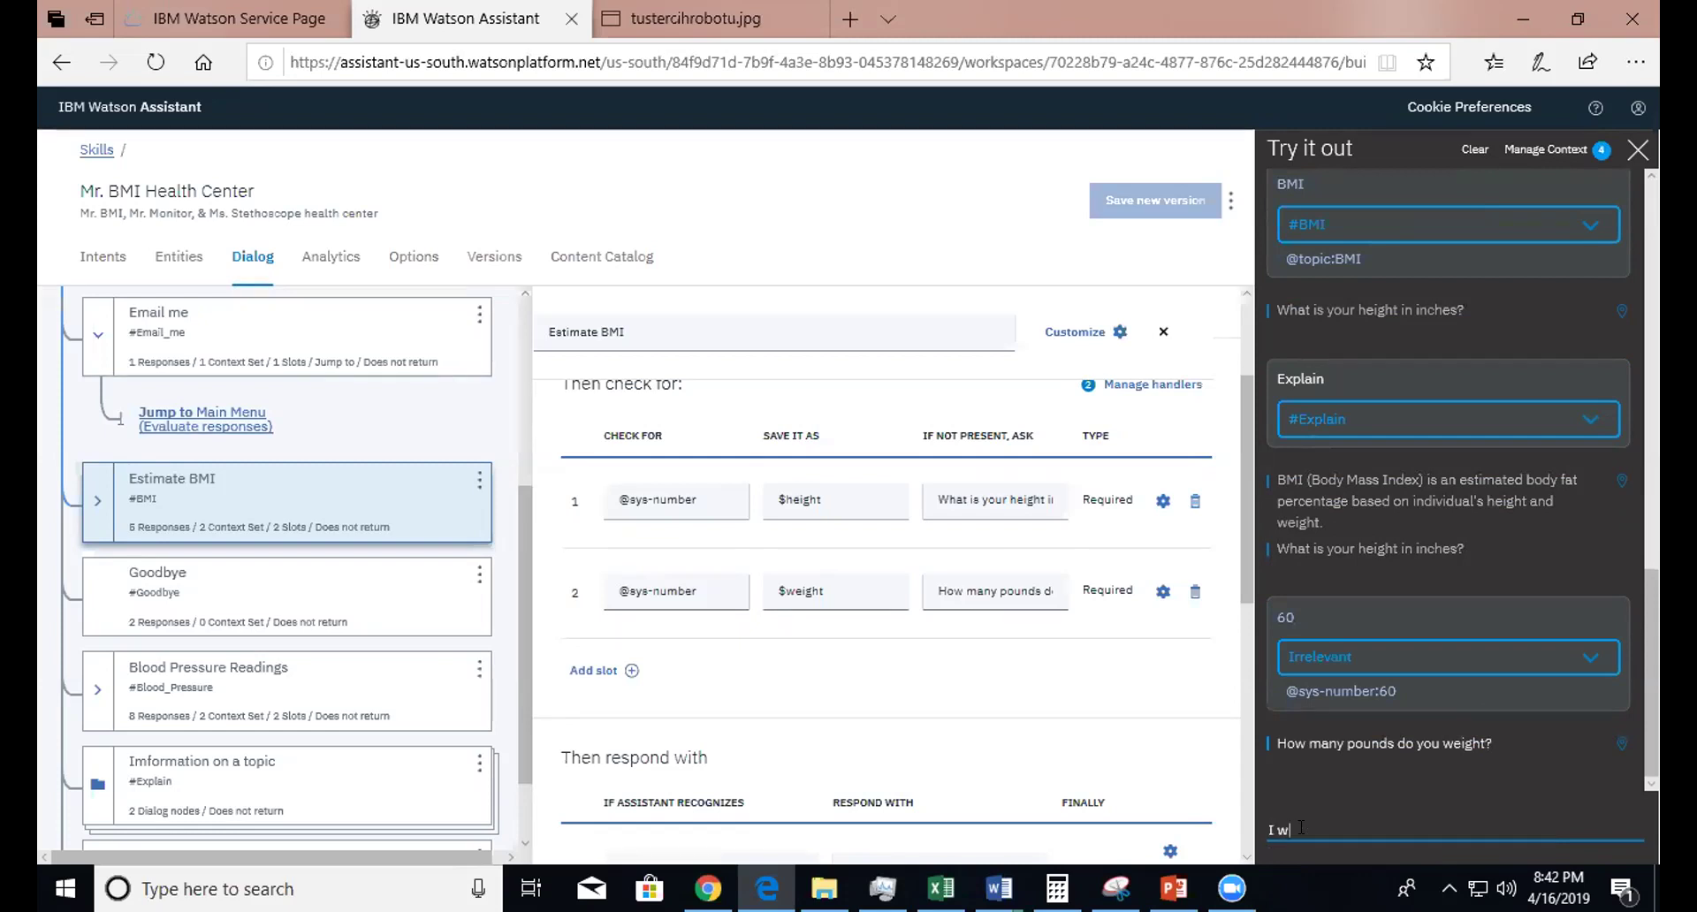
text(eight 115)
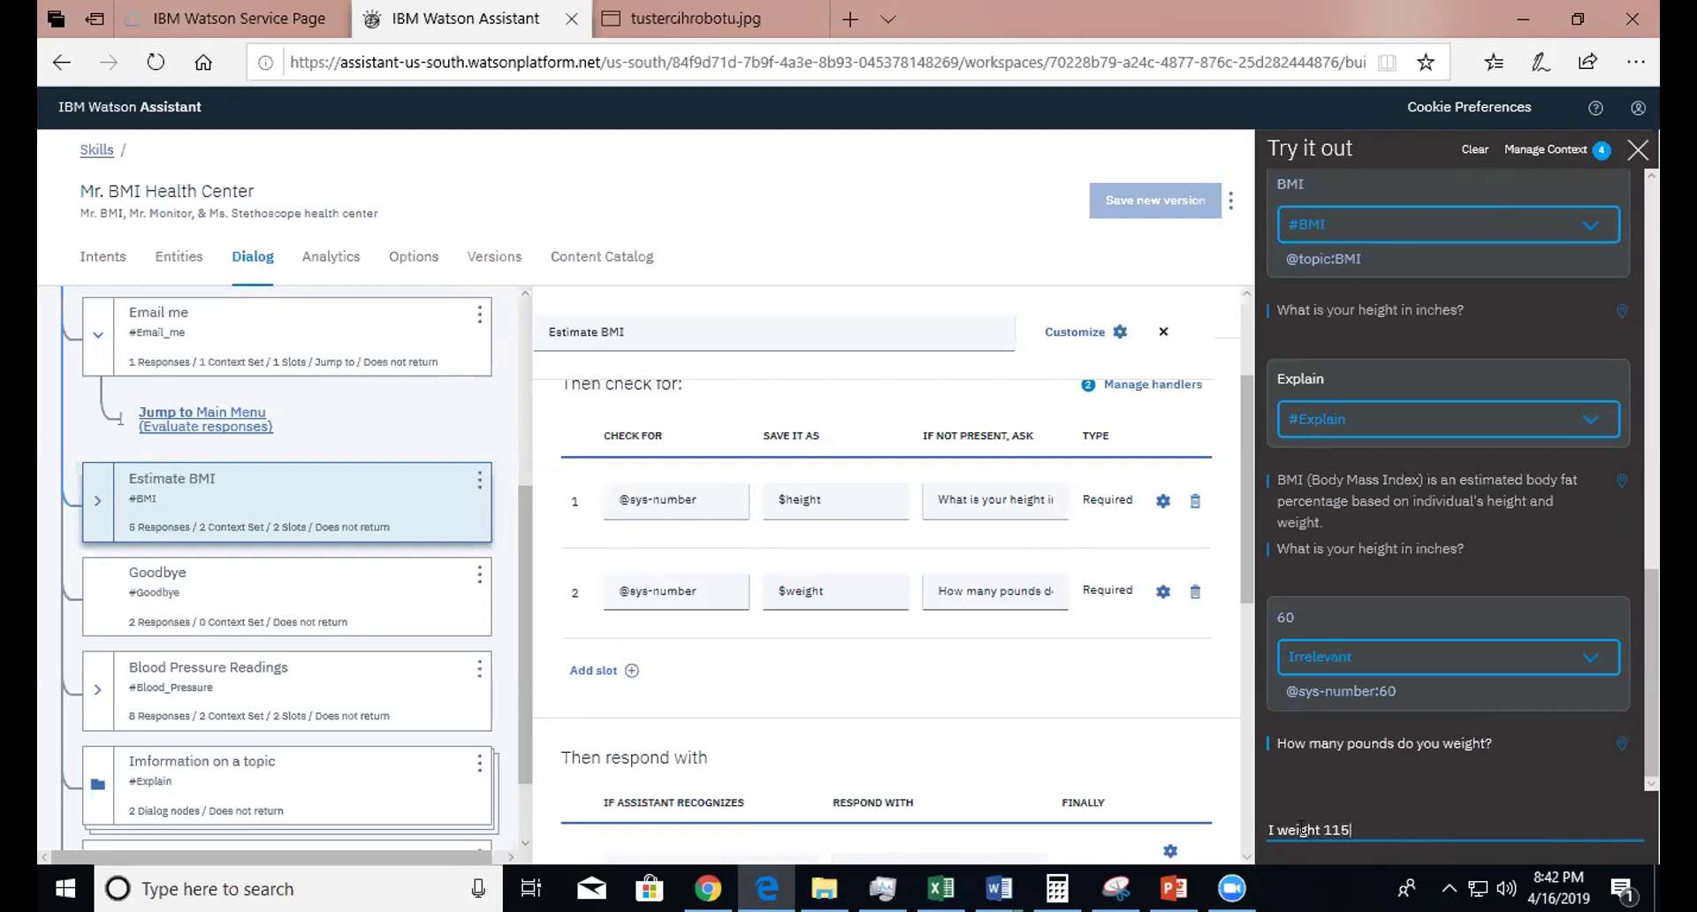
key(Return)
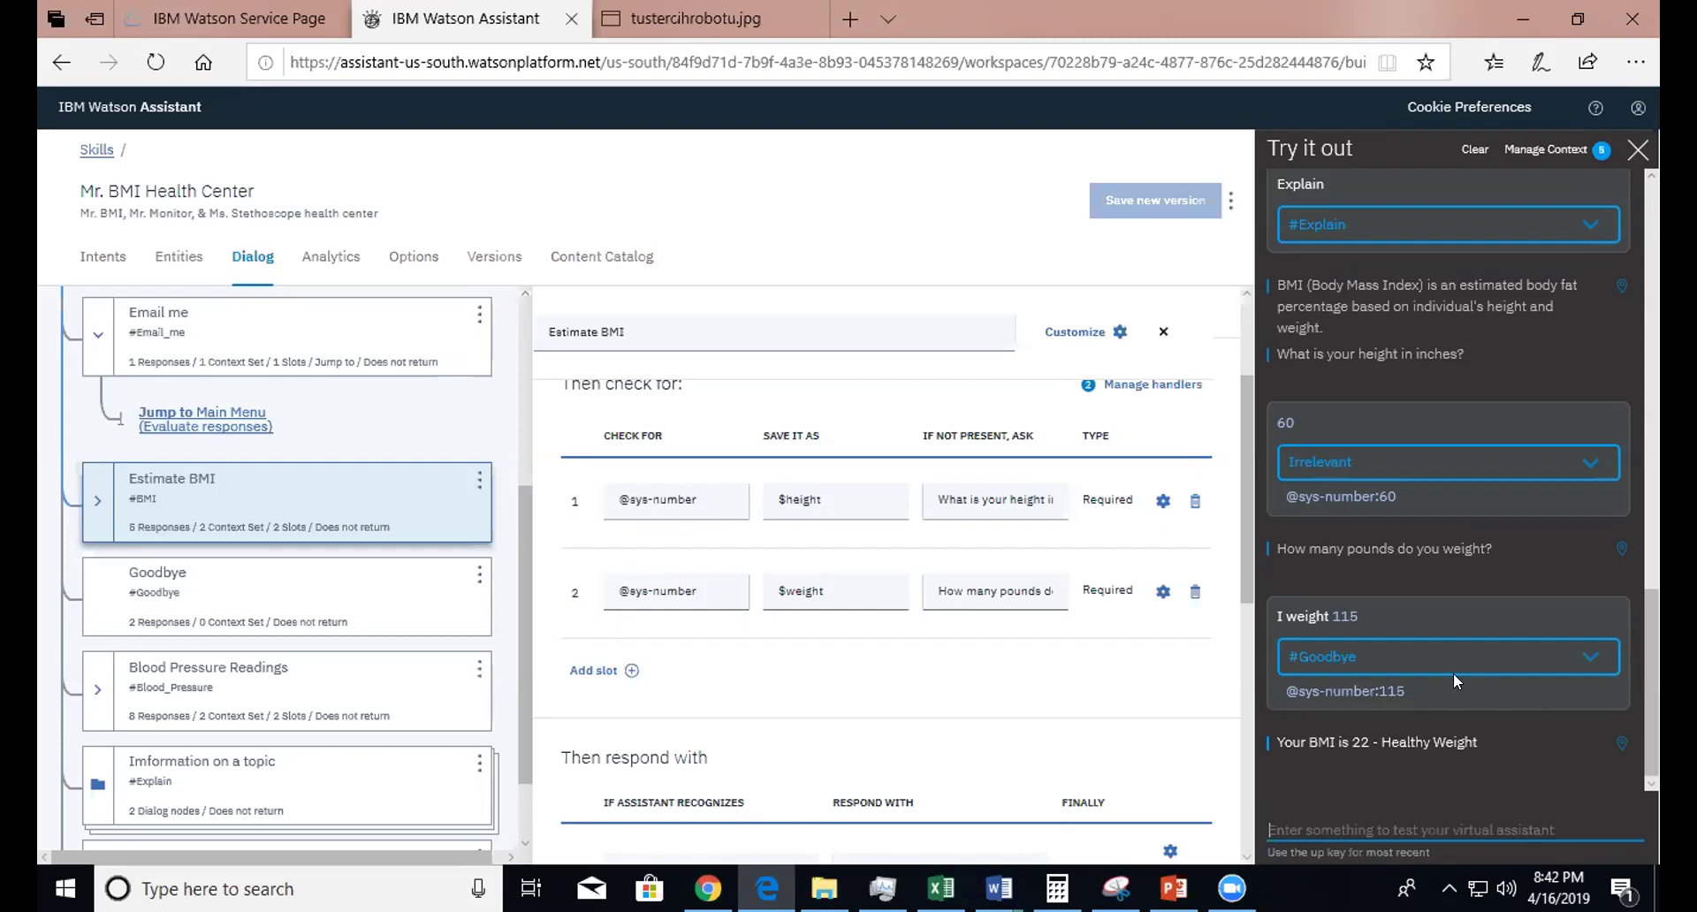
- Check the context variables $height 60 and $weight 115, then open Estimate BMI's handlers
click(1538, 154)
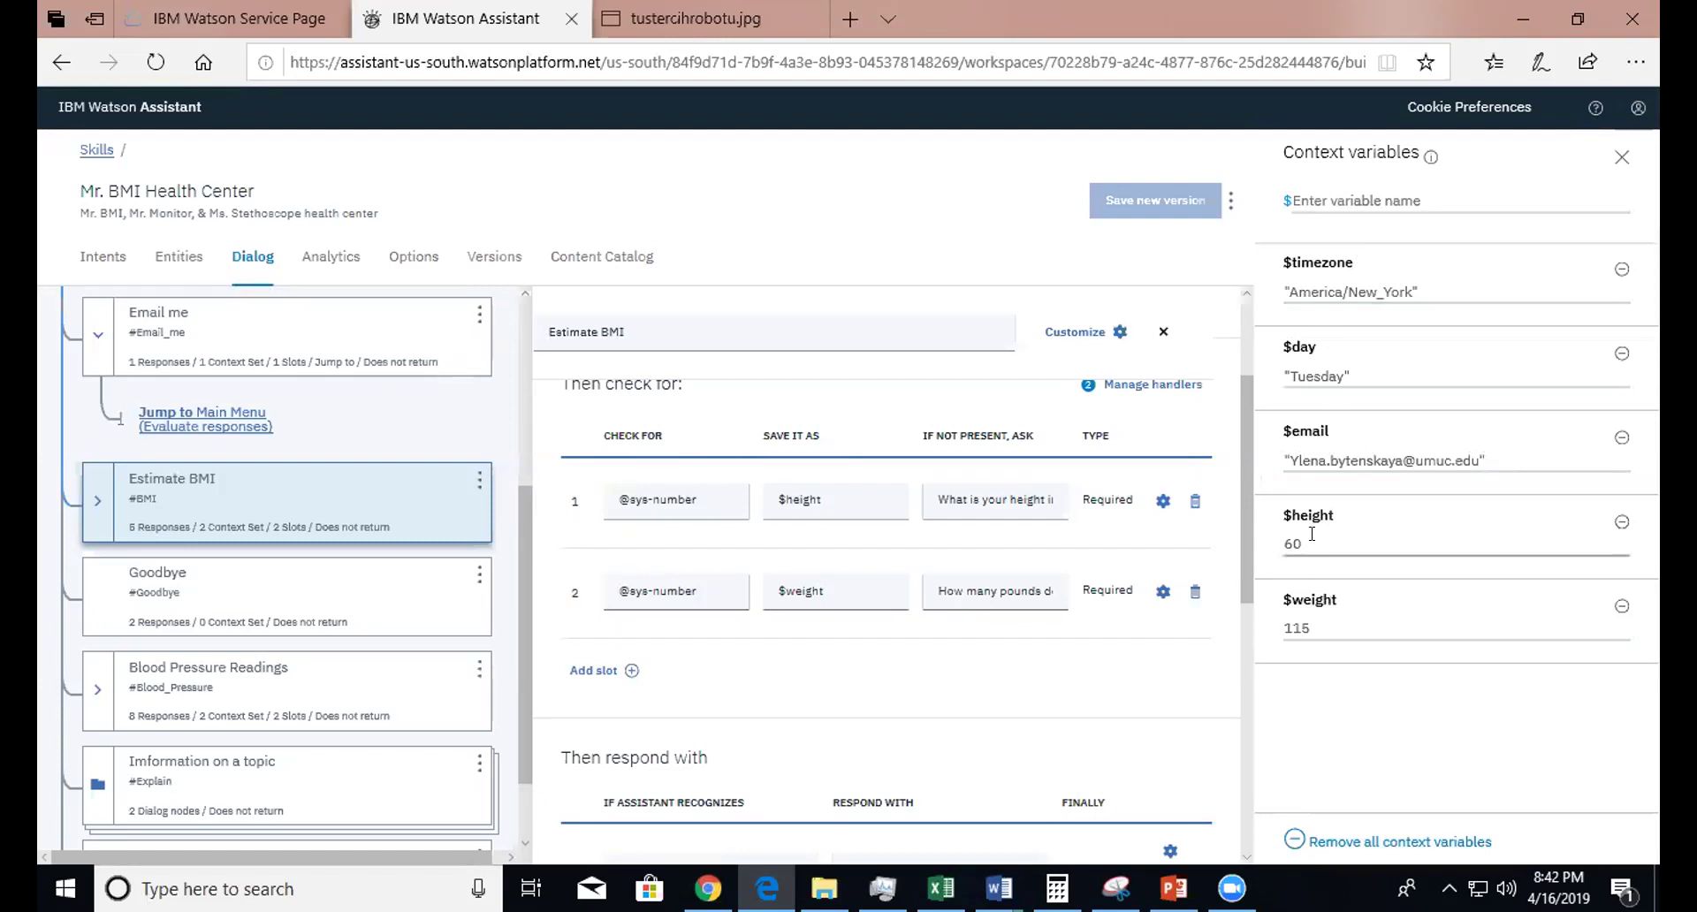
click(1309, 625)
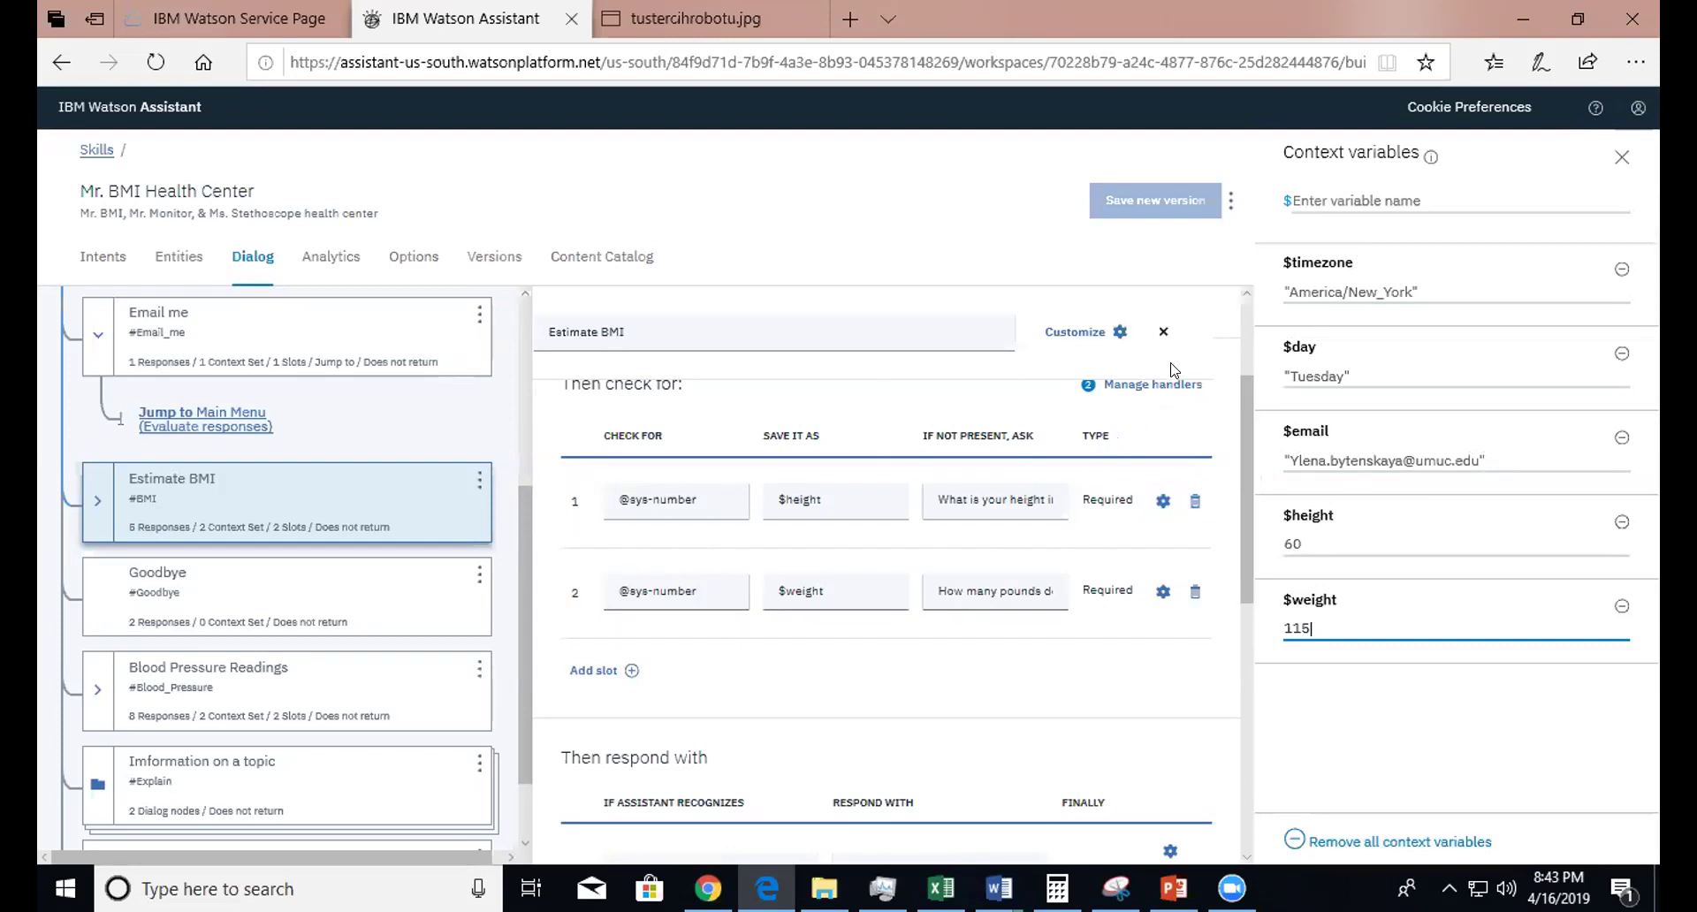
click(1151, 392)
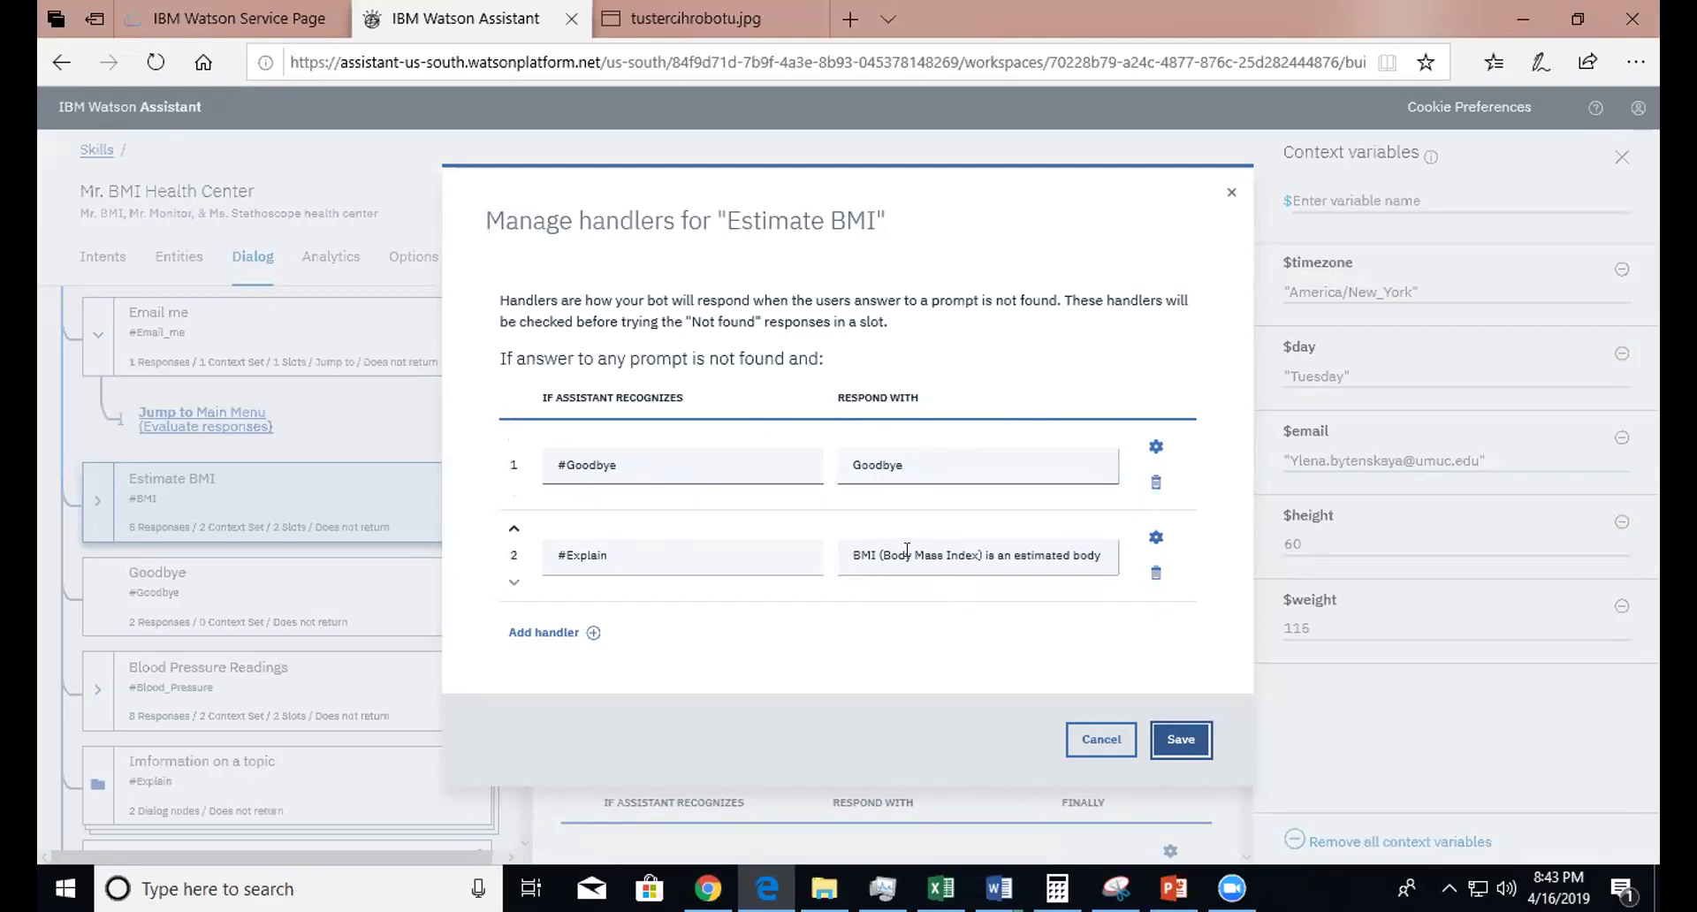
- Review the Explain handler's response text and the second handler's intent
click(1012, 555)
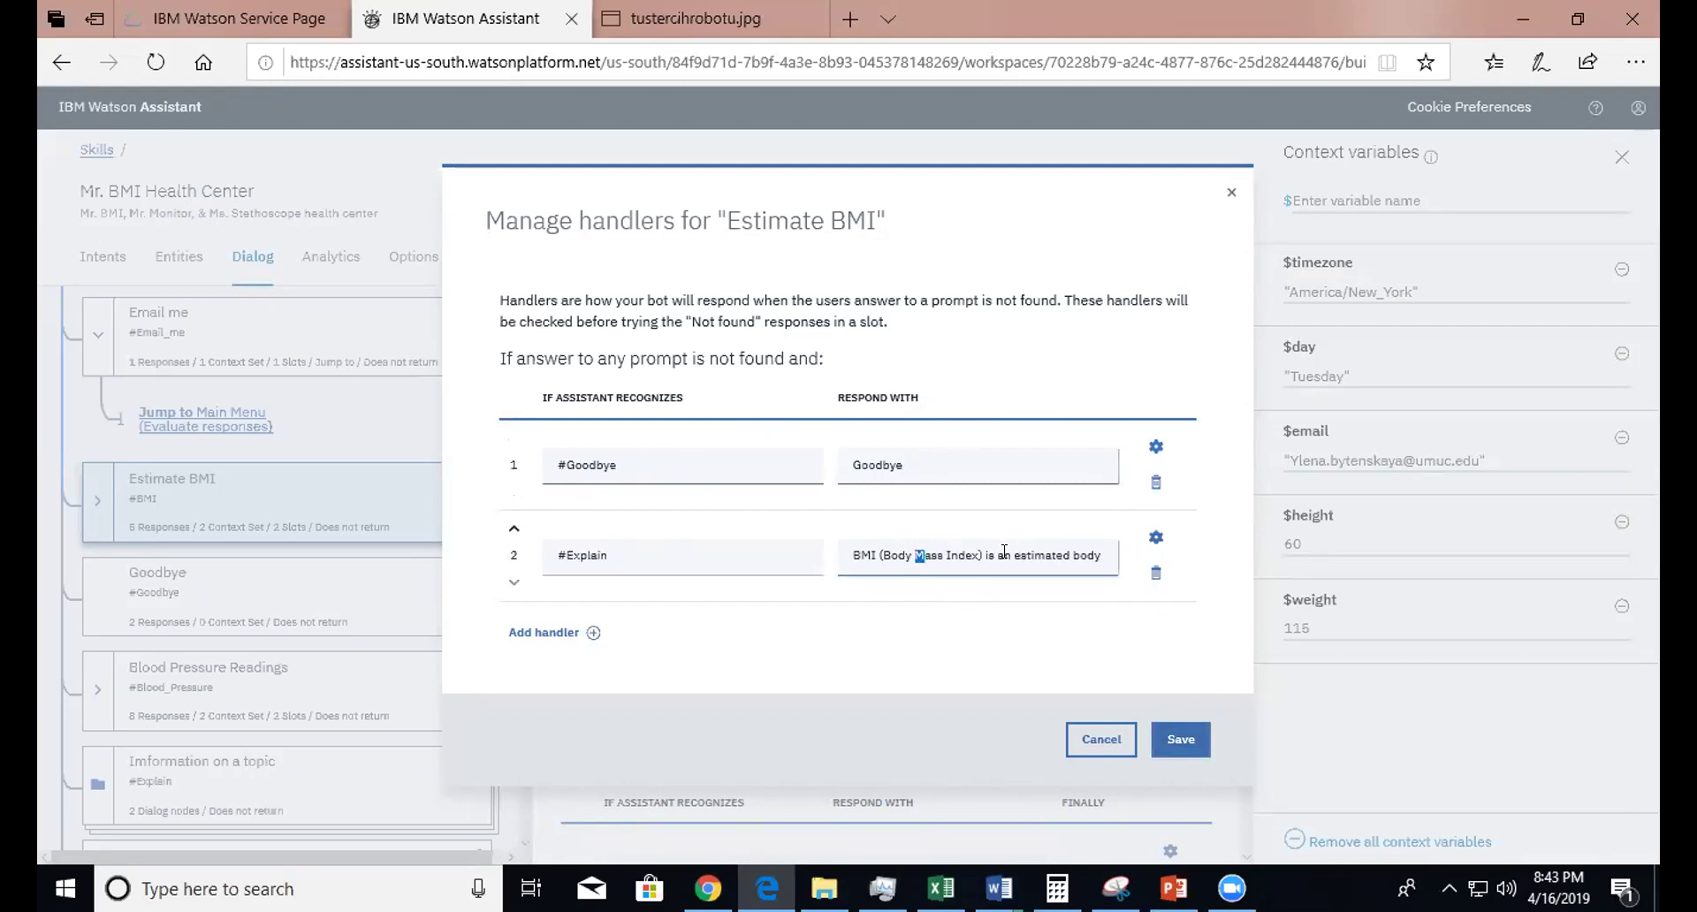
click(616, 552)
click(625, 533)
- Open the Goodbye handler's settings and scroll through its configuration
click(1154, 448)
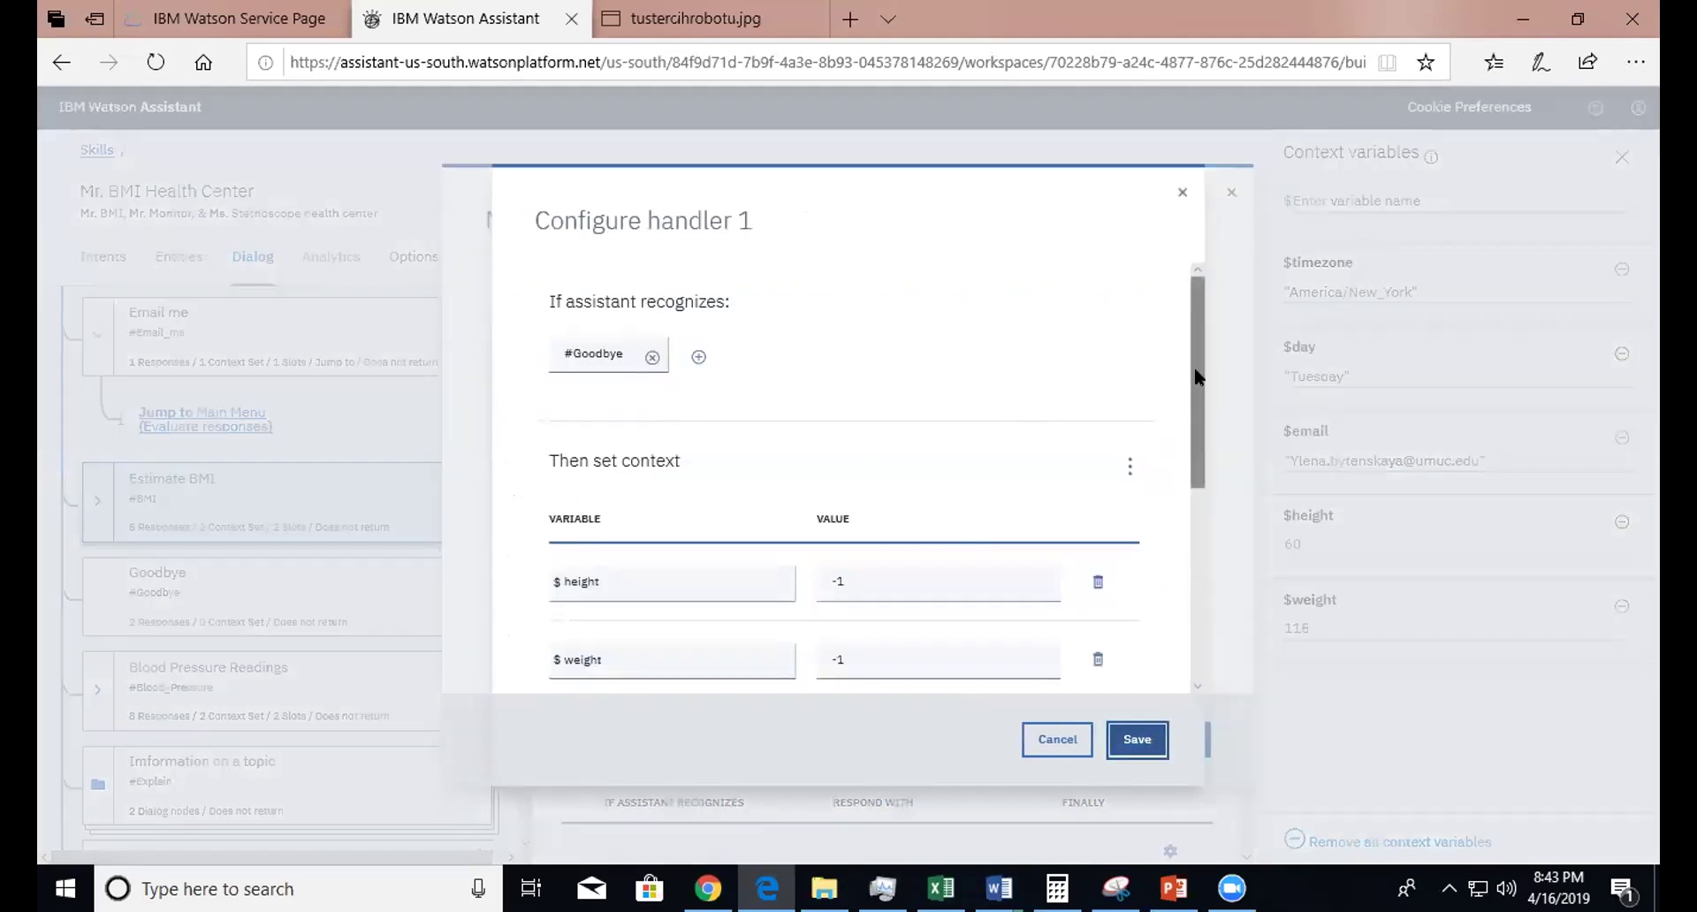
scroll(1182, 433, down, 2)
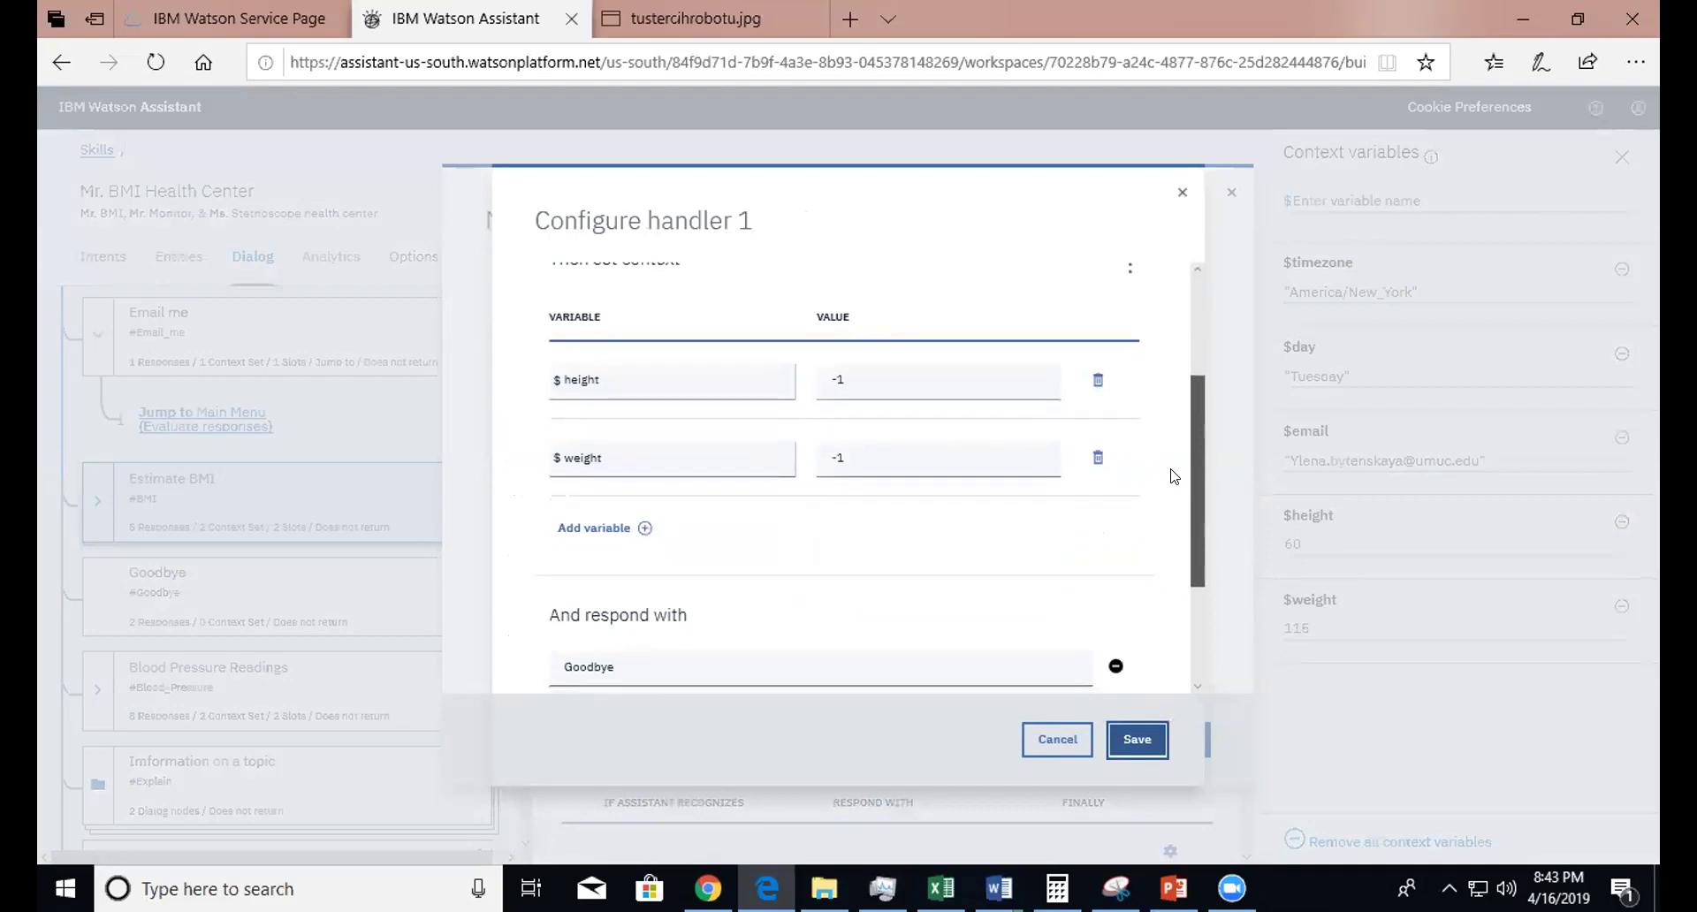
scroll(1190, 408, up, 3)
scroll(1184, 460, down, 2)
scroll(1182, 502, down, 2)
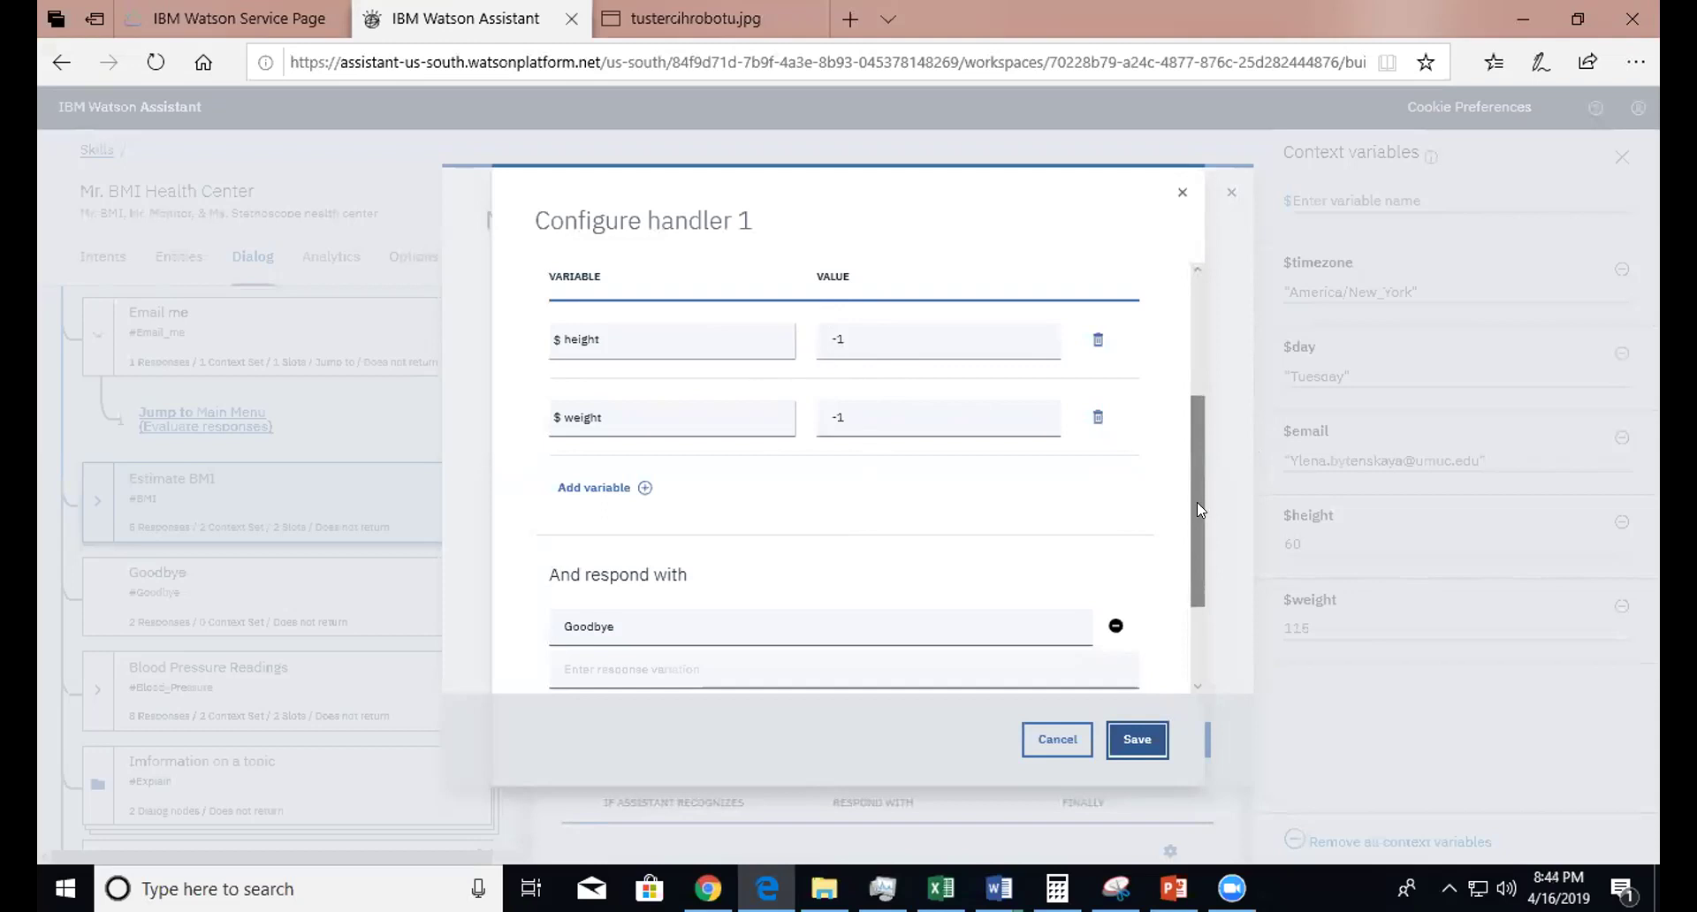
scroll(1193, 460, up, 3)
scroll(1176, 434, down, 2)
scroll(1163, 453, up, 2)
scroll(1167, 374, down, 4)
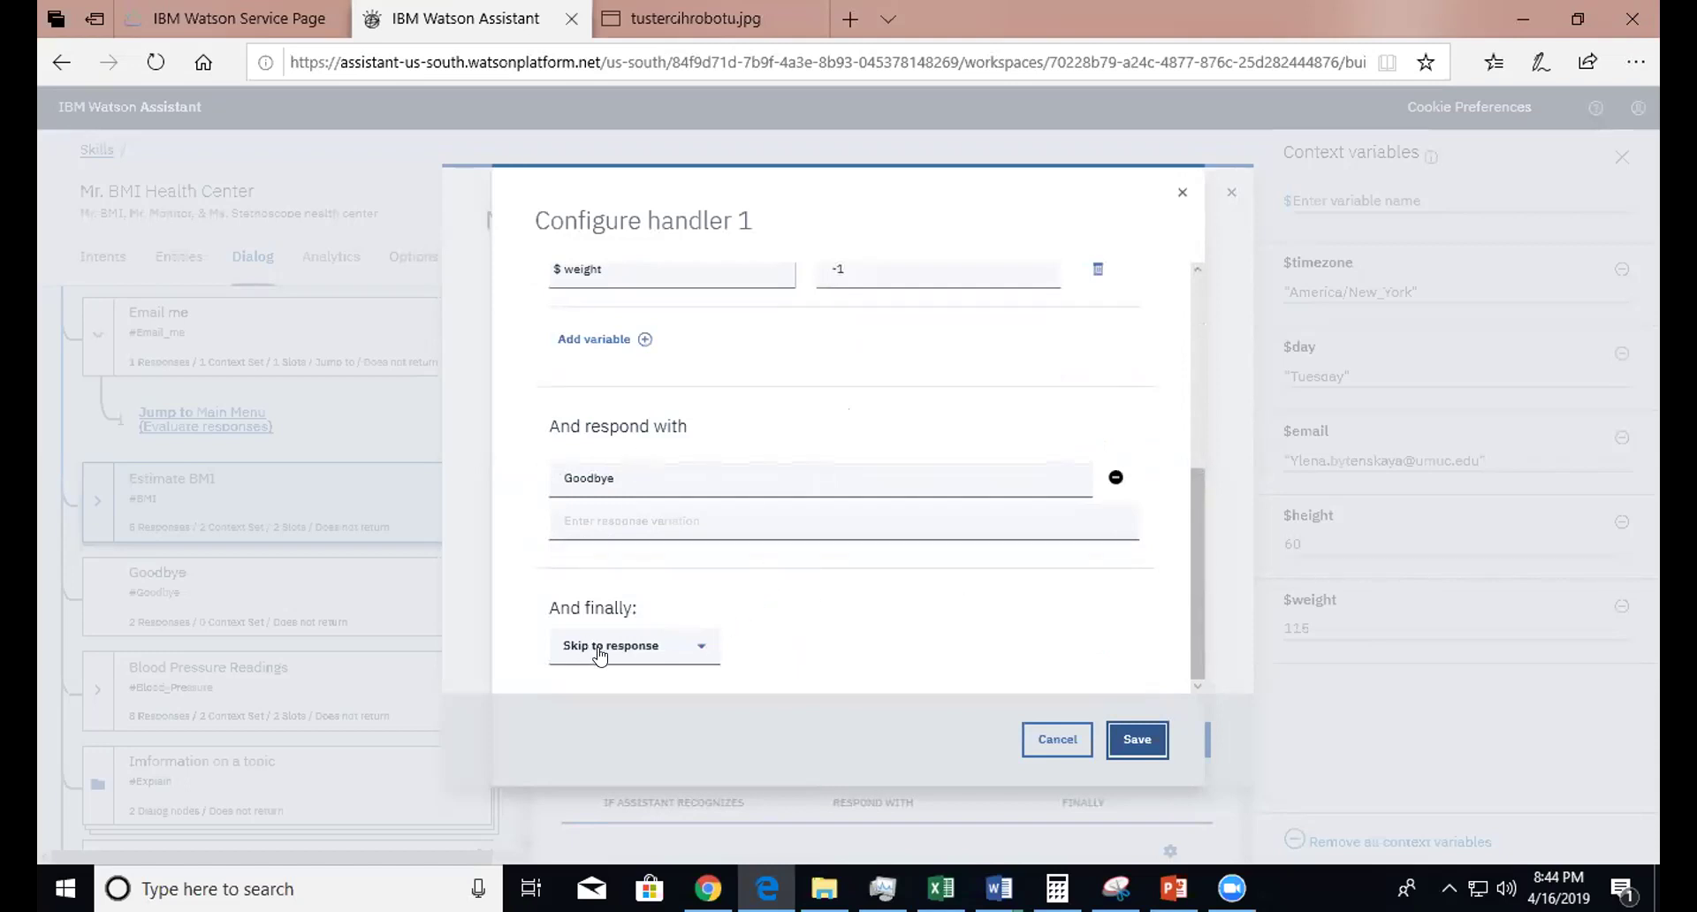
- Inspect the -1 reset values assigned to $height and $weight
drag(1201, 557, 1219, 361)
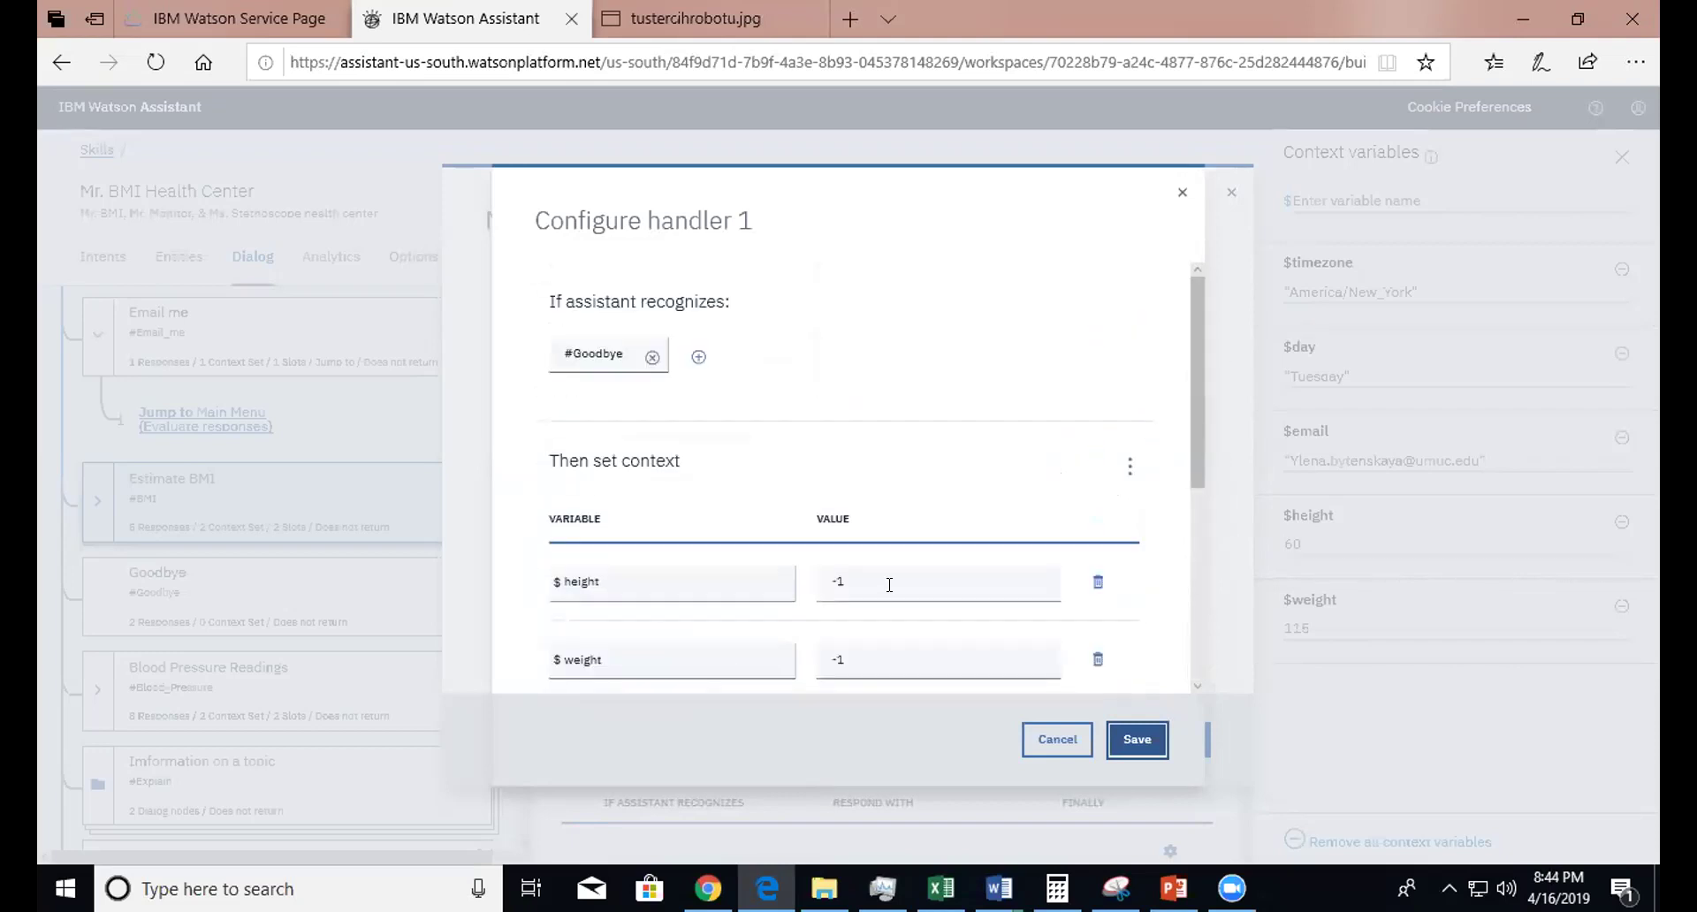
drag(876, 583, 818, 582)
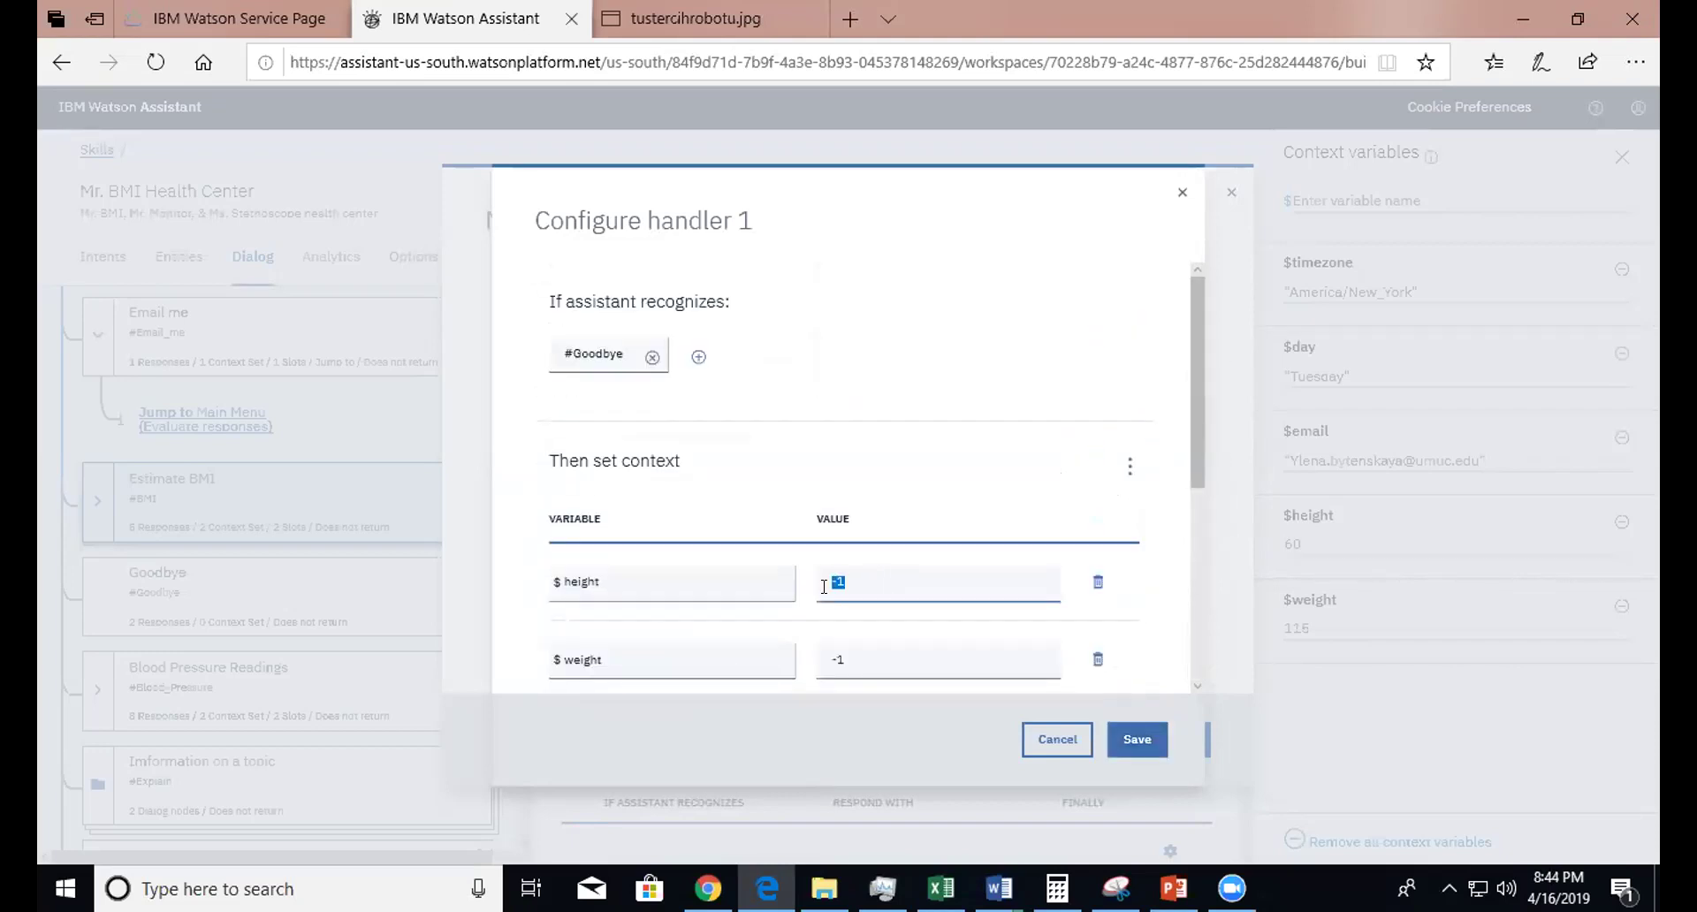
click(850, 657)
drag(844, 657, 808, 654)
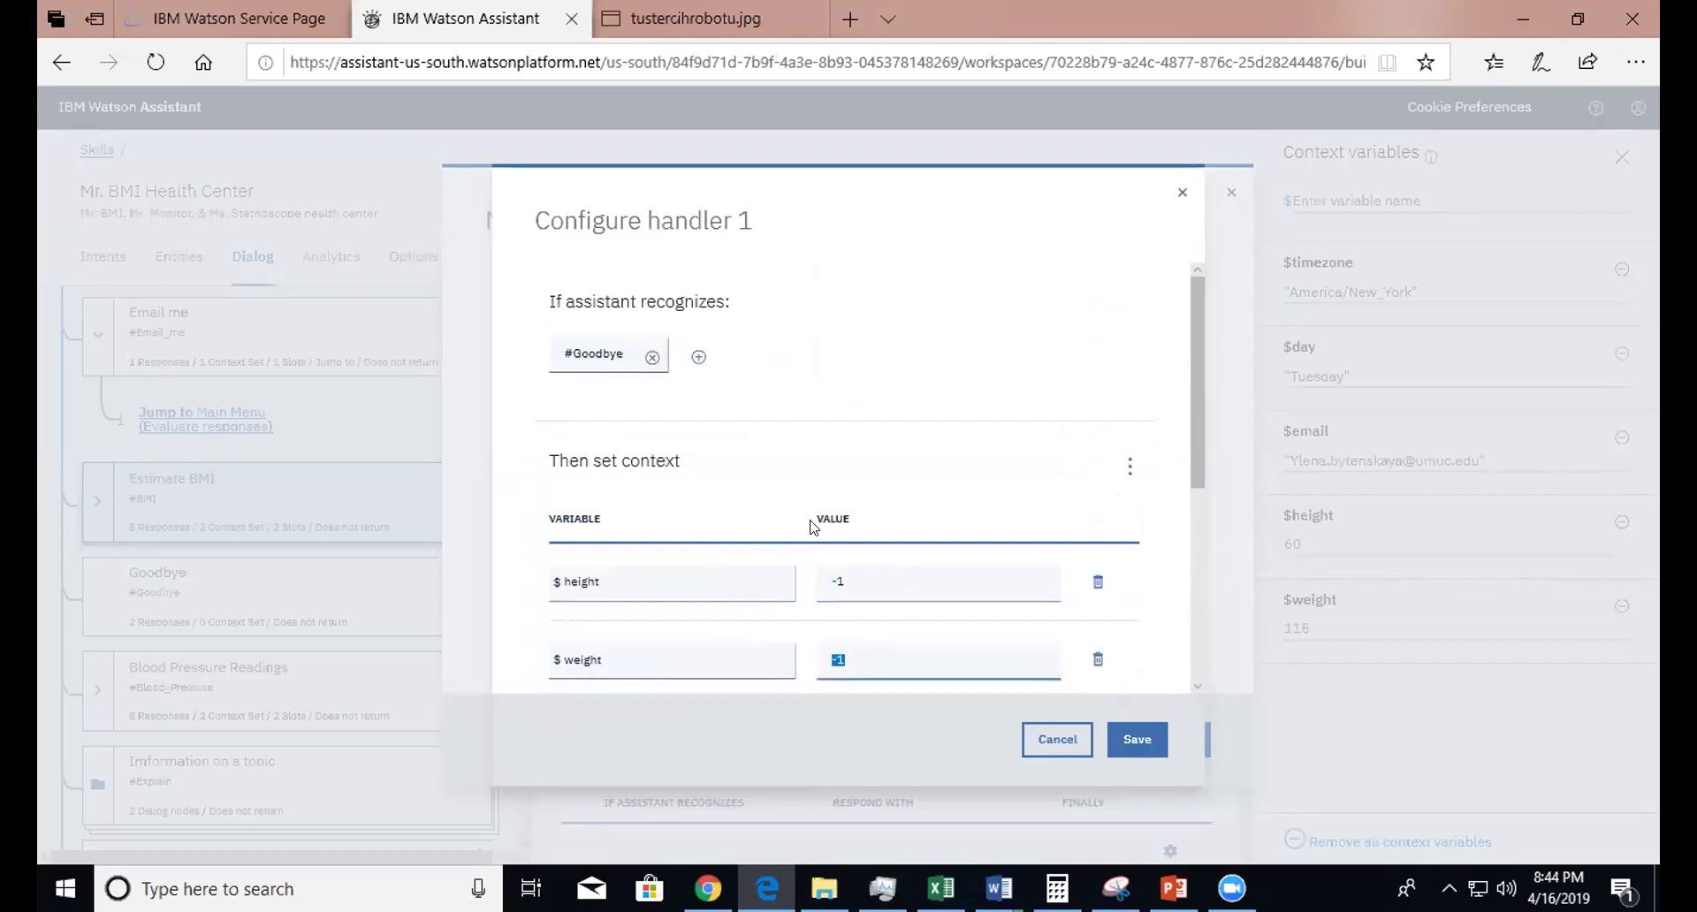
drag(831, 582, 842, 621)
click(835, 656)
drag(832, 658, 823, 658)
click(868, 661)
- Cancel both the Goodbye handler settings and the handler list without changes
drag(1199, 347, 1158, 549)
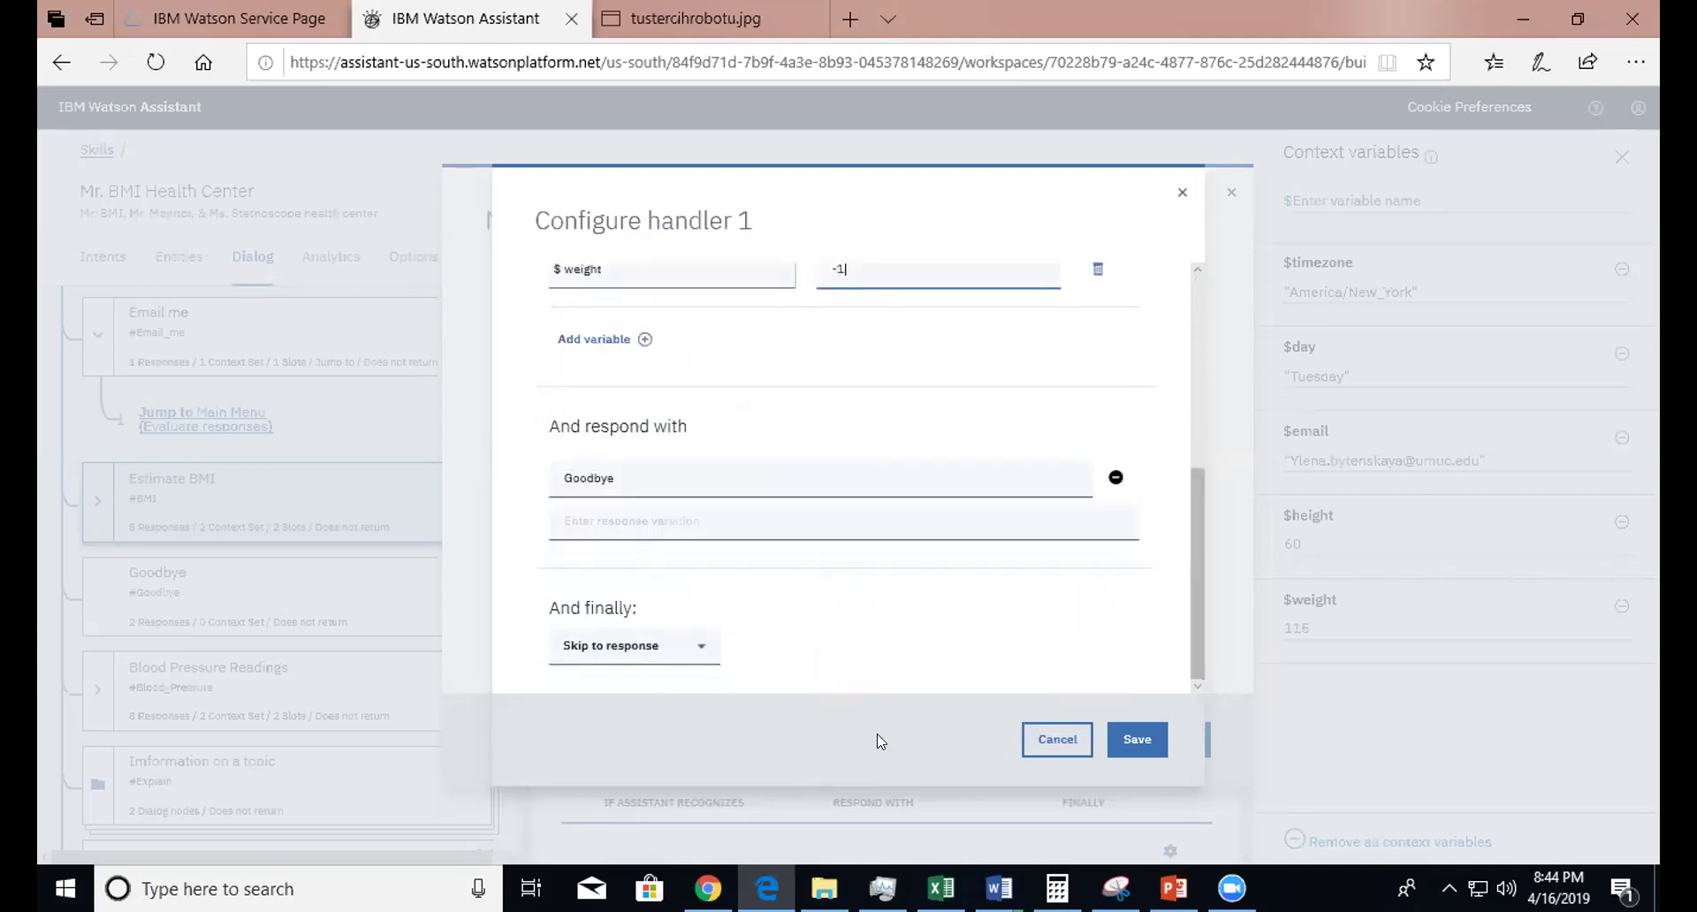
click(1033, 750)
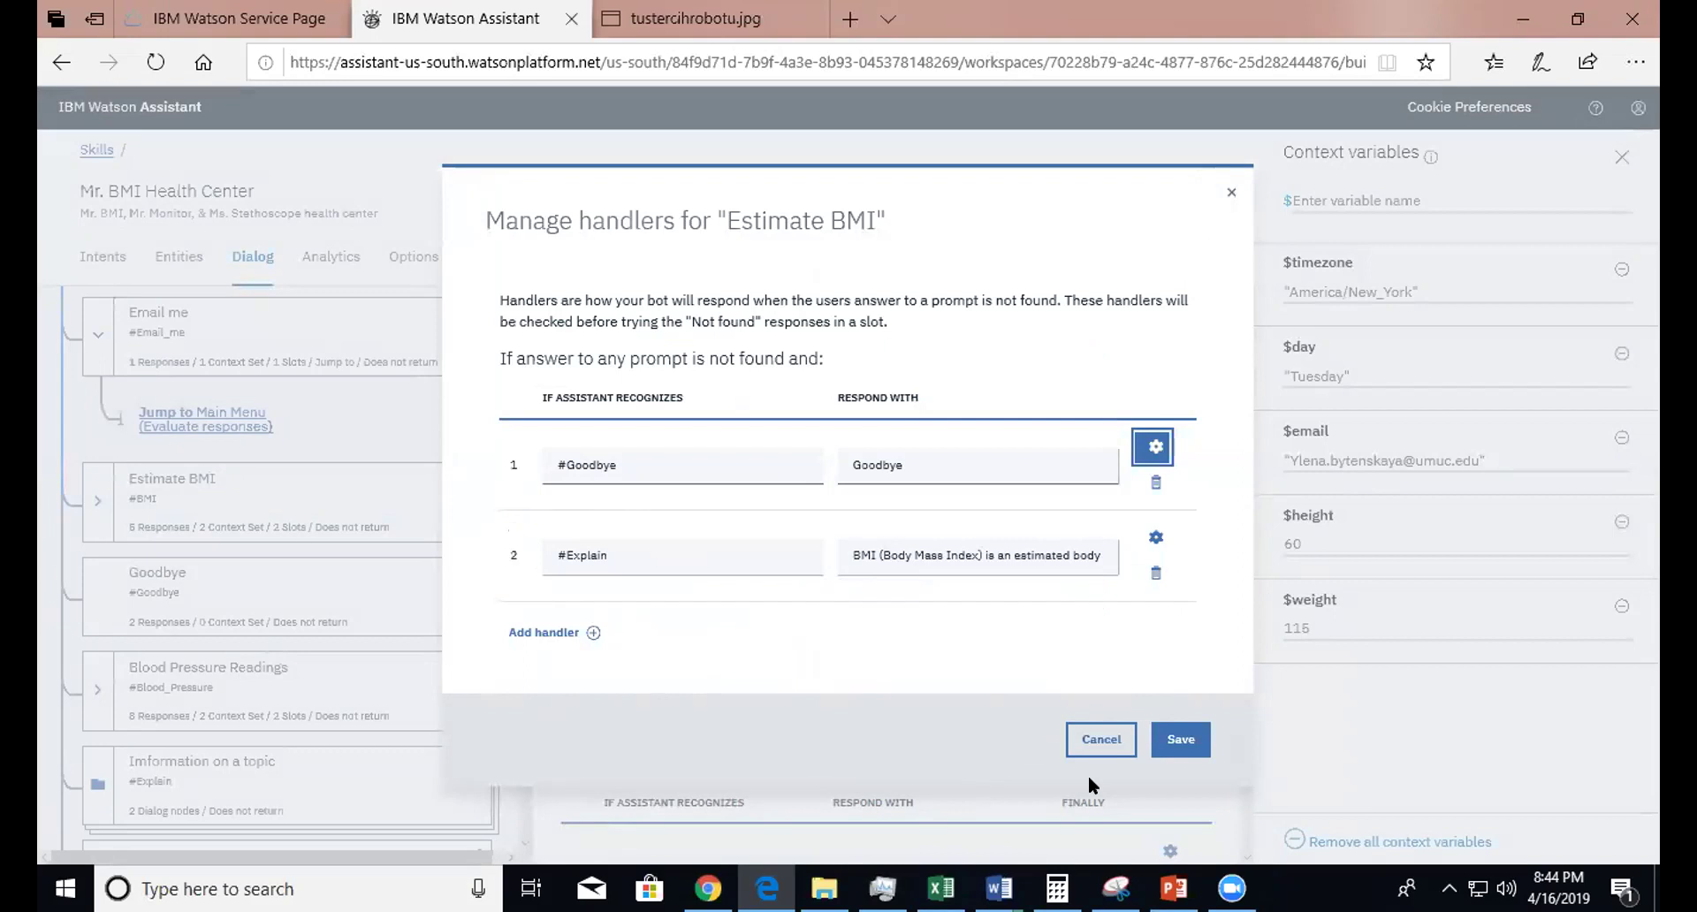
click(1089, 752)
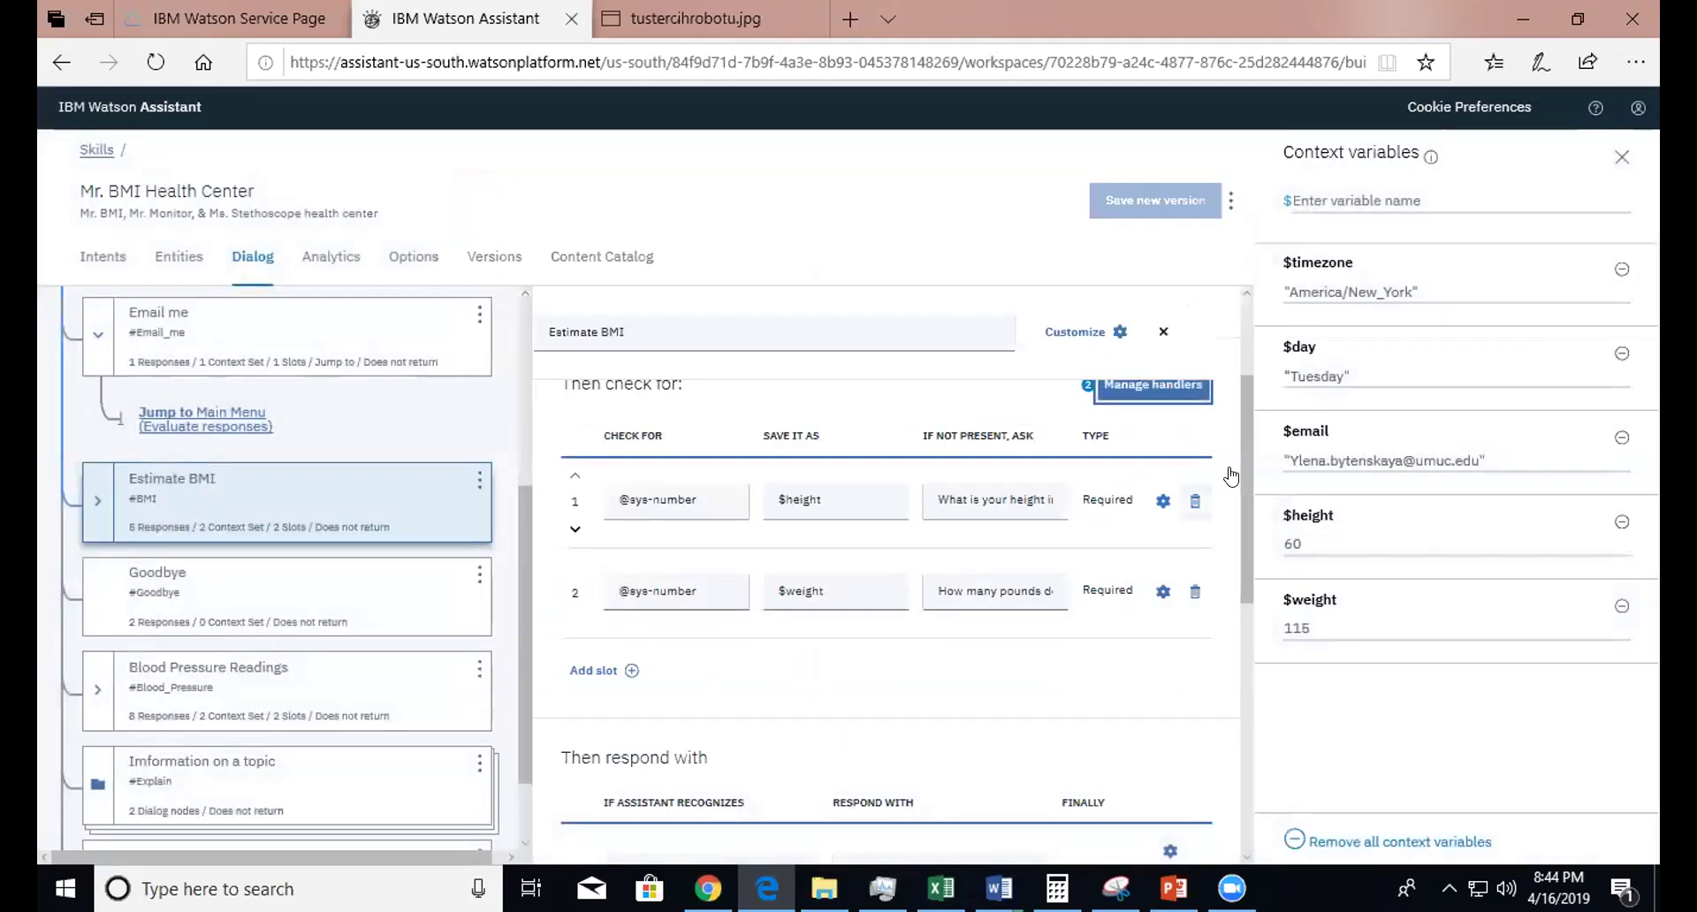
- Scroll to Estimate BMI's responses and open the first response's settings
drag(1246, 481, 1246, 516)
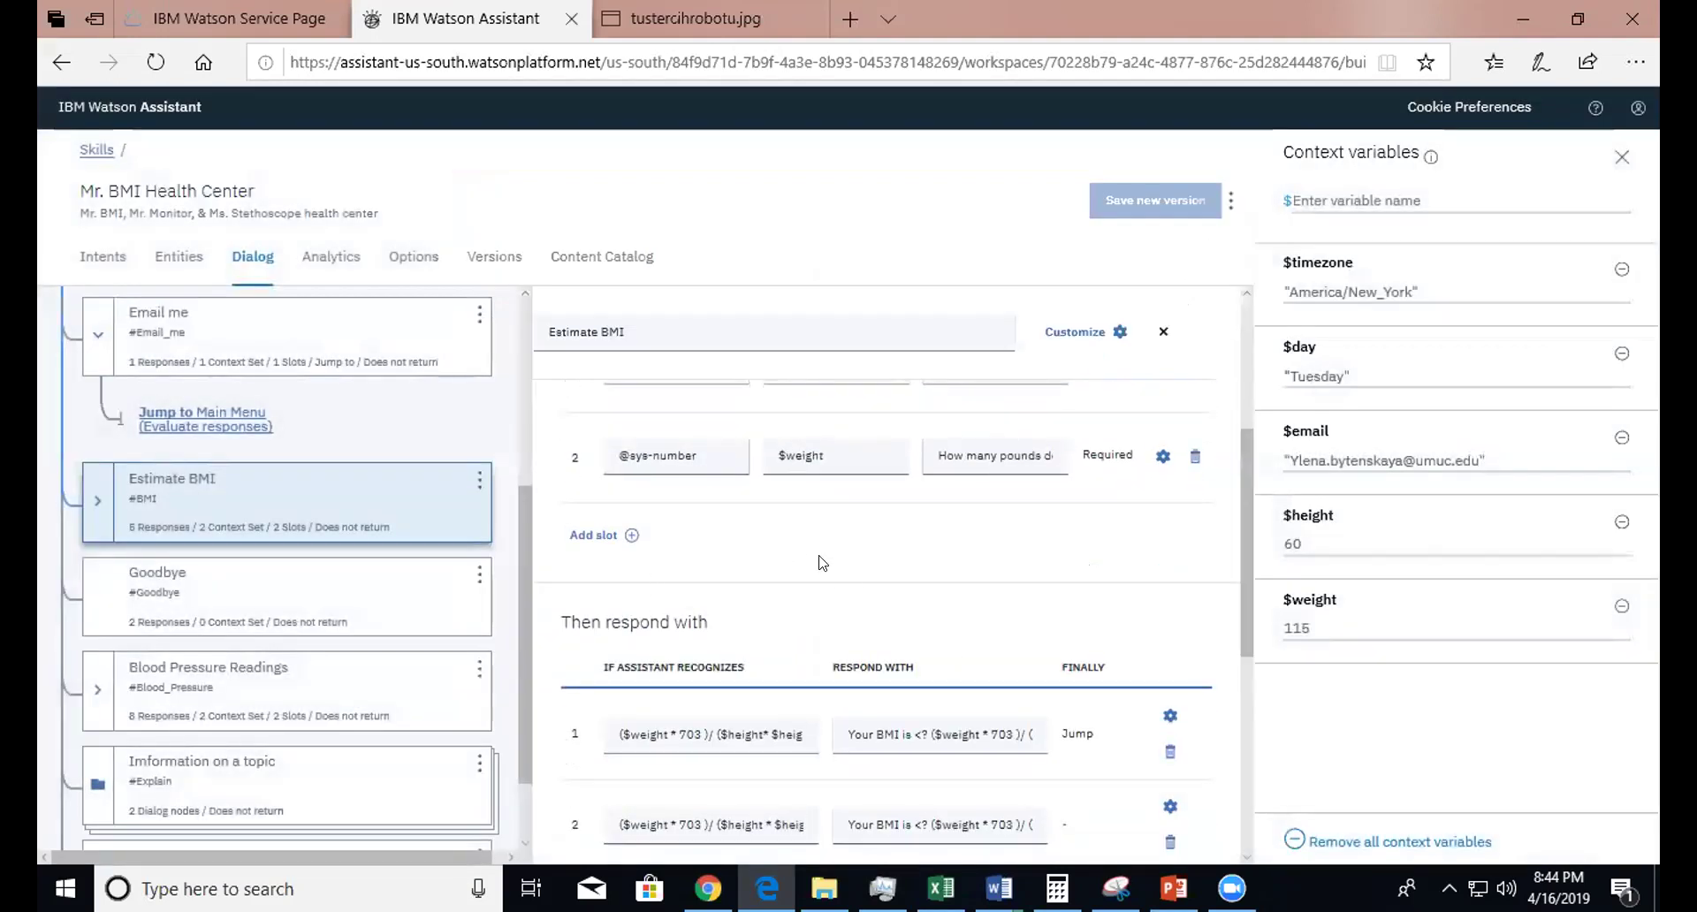
scroll(1226, 615, down, 1)
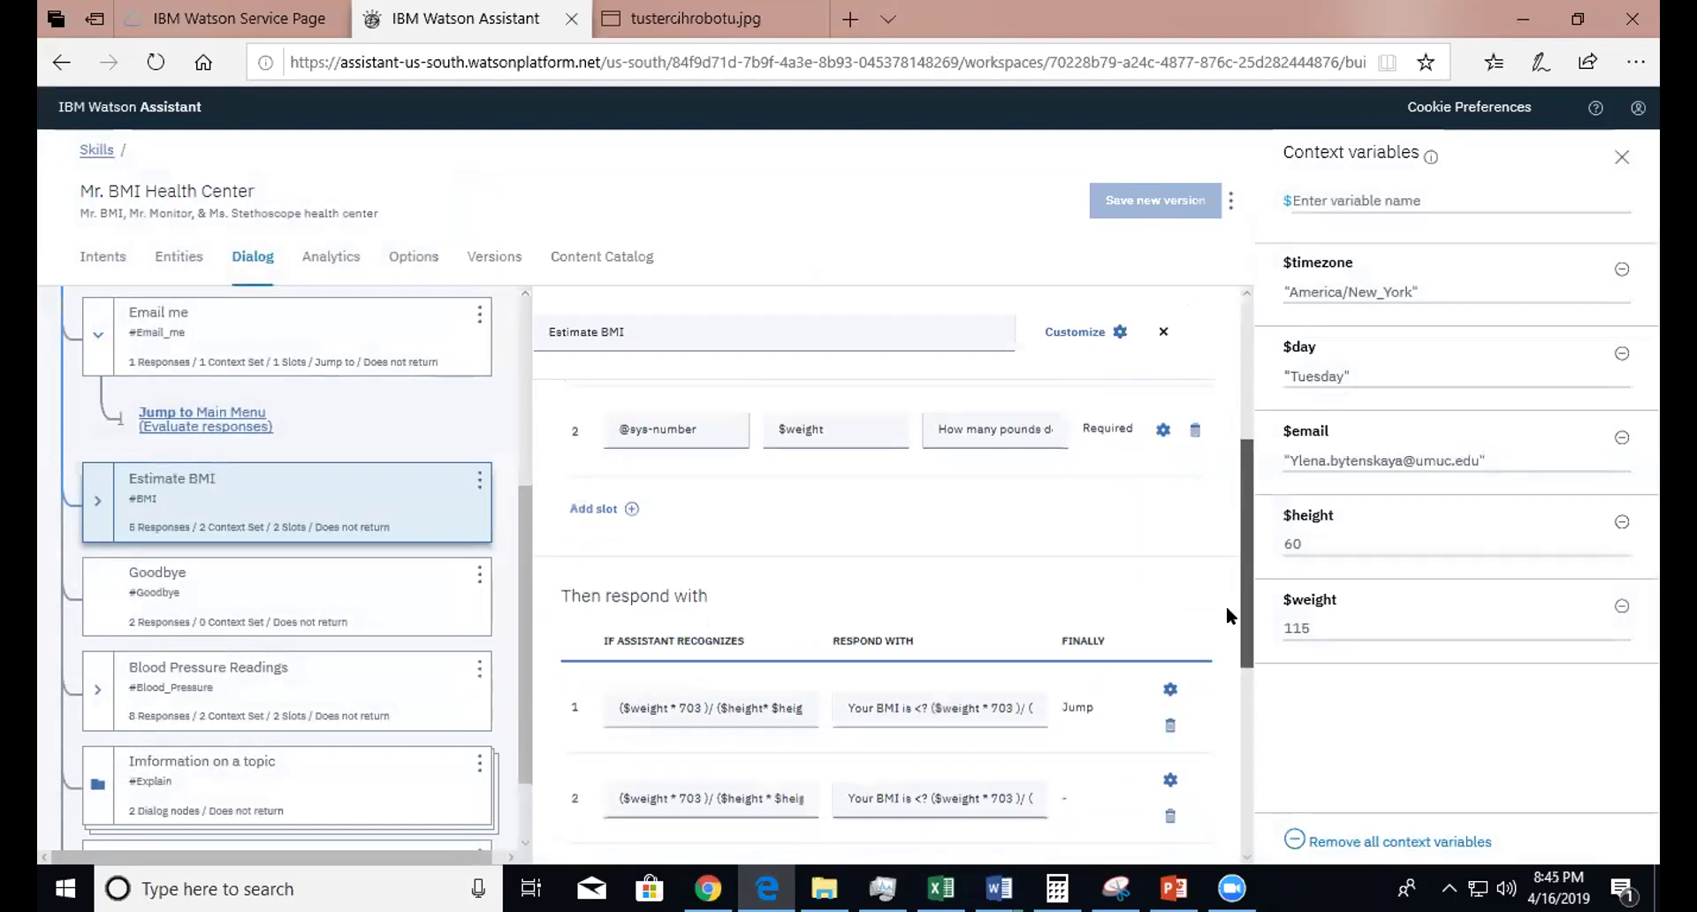
scroll(1227, 615, down, 5)
scroll(1206, 738, down, 2)
drag(1242, 707, 1241, 608)
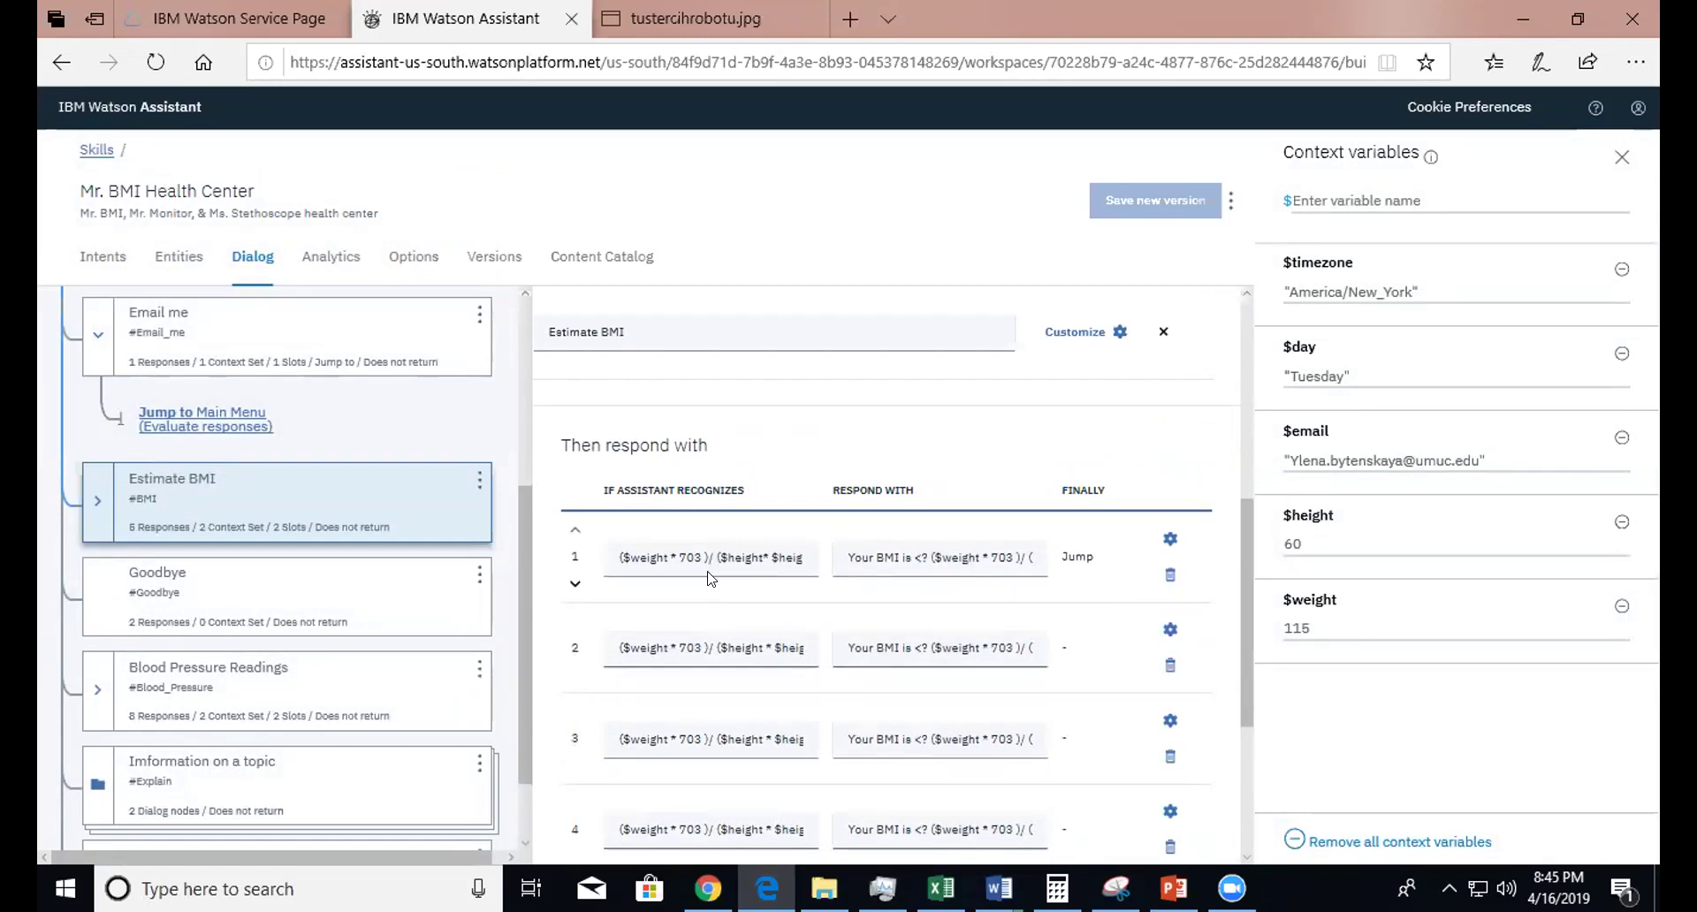
click(1169, 539)
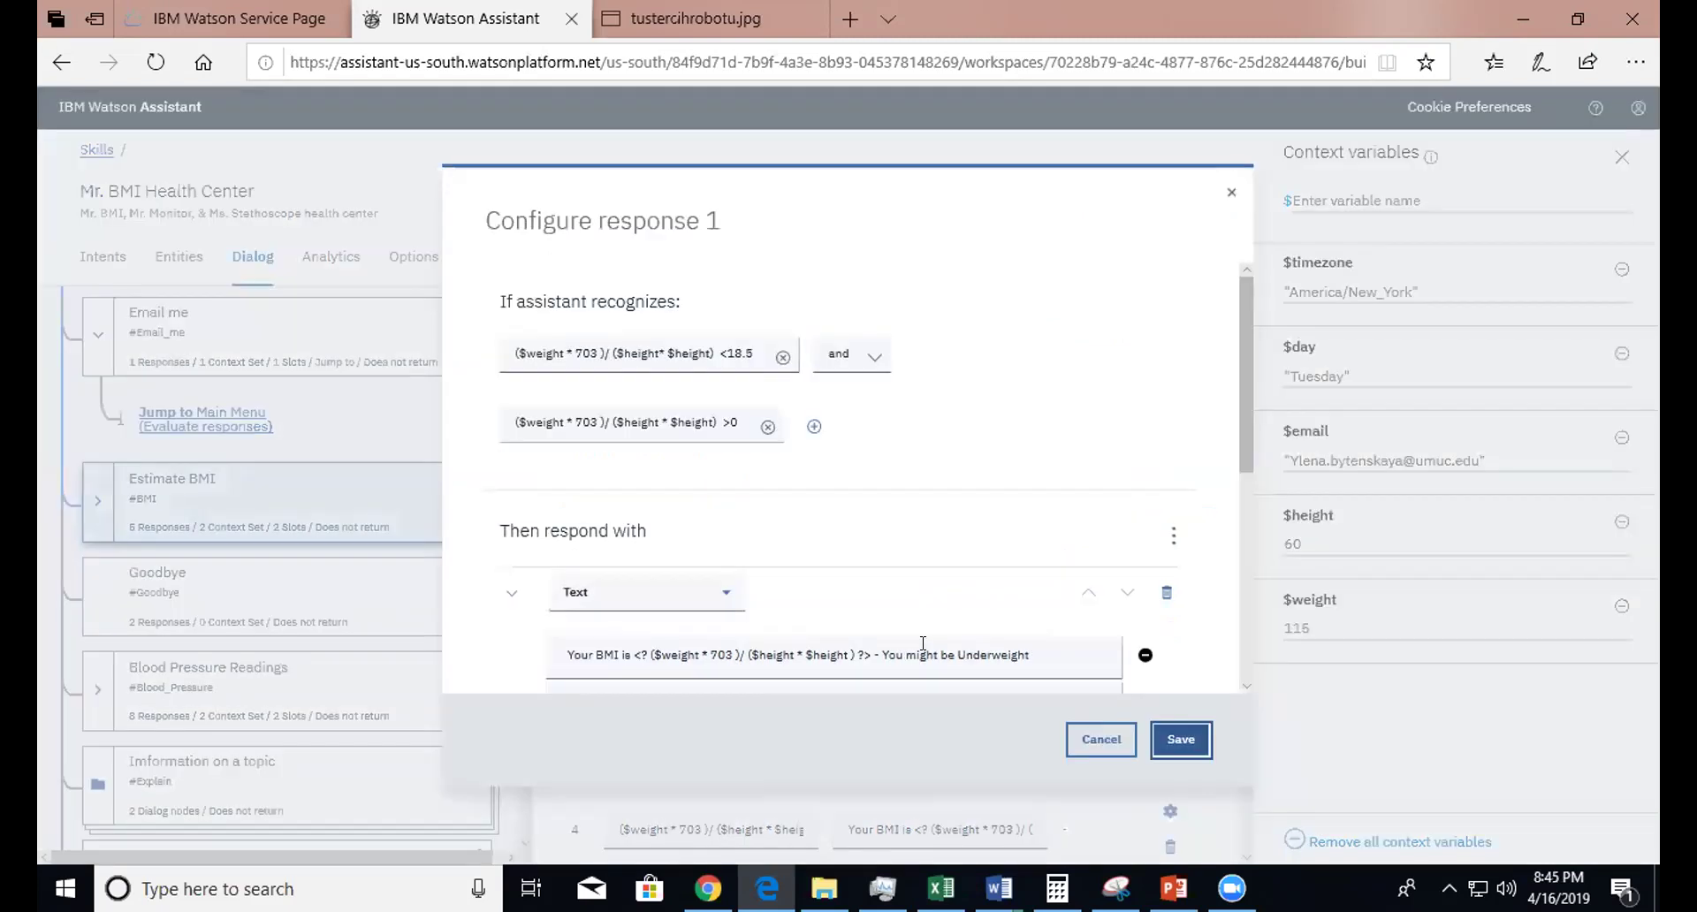
click(1263, 355)
drag(1263, 354, 1230, 546)
click(1230, 546)
click(1170, 541)
mouse_move(1239, 352)
mouse_down()
mouse_move(1219, 444)
mouse_move(1226, 335)
mouse_up()
drag(1245, 306, 1220, 433)
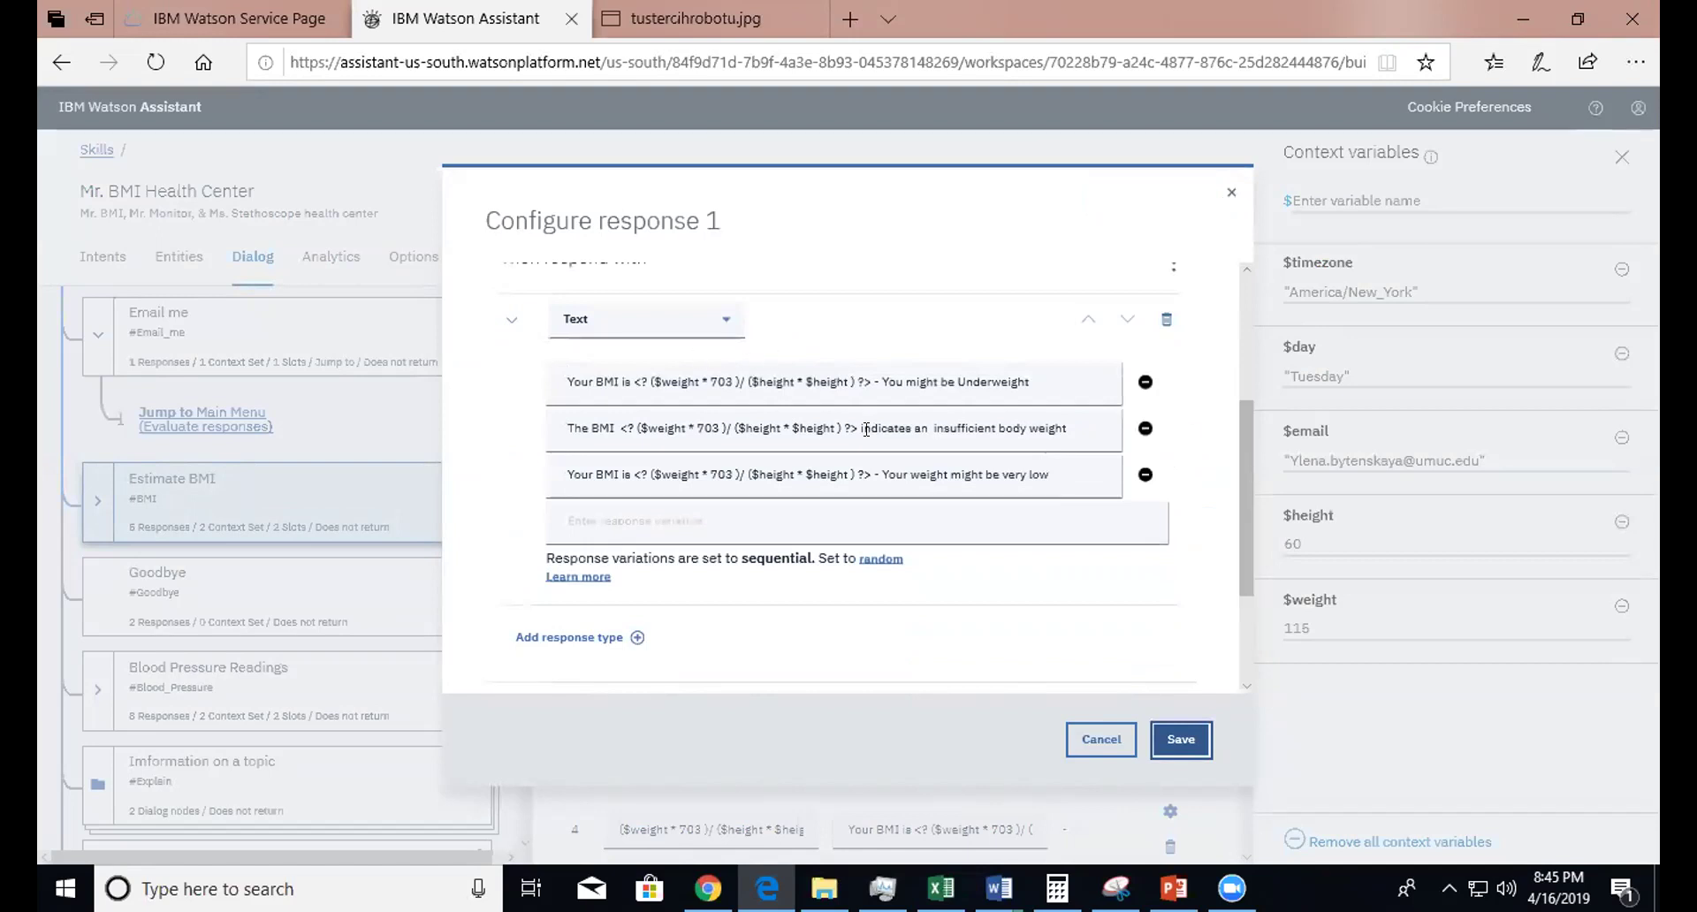
- Examine the underweight reply variations, such as 'You might be Underweight'
click(879, 382)
key(shift+Right)
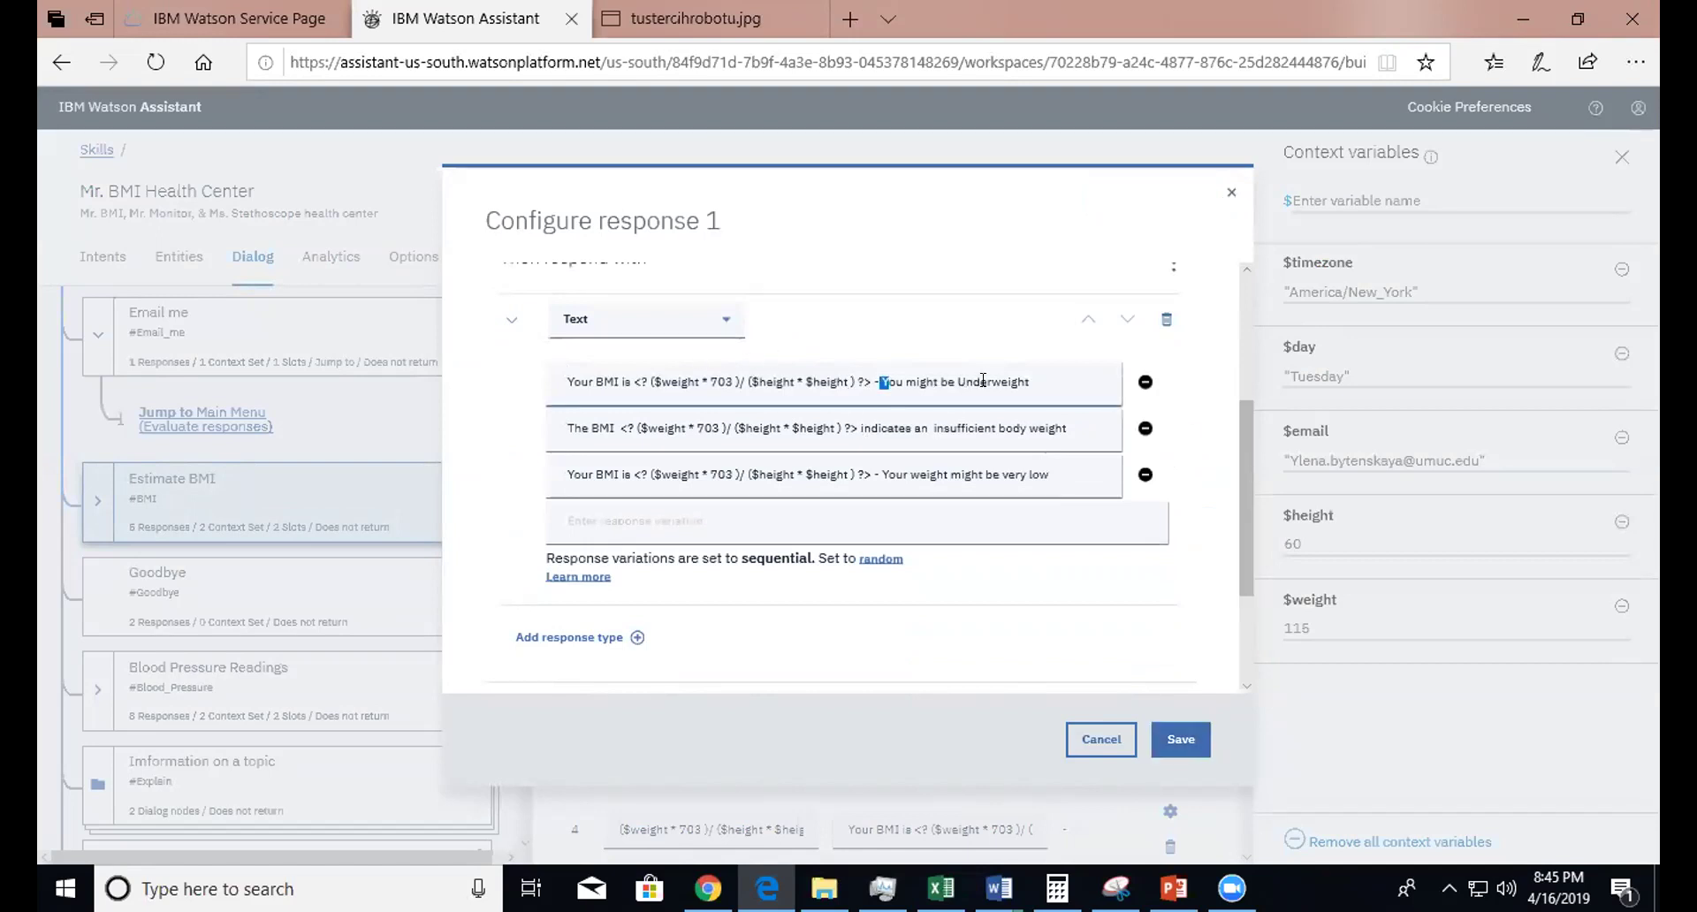
click(1028, 382)
drag(1047, 378, 862, 371)
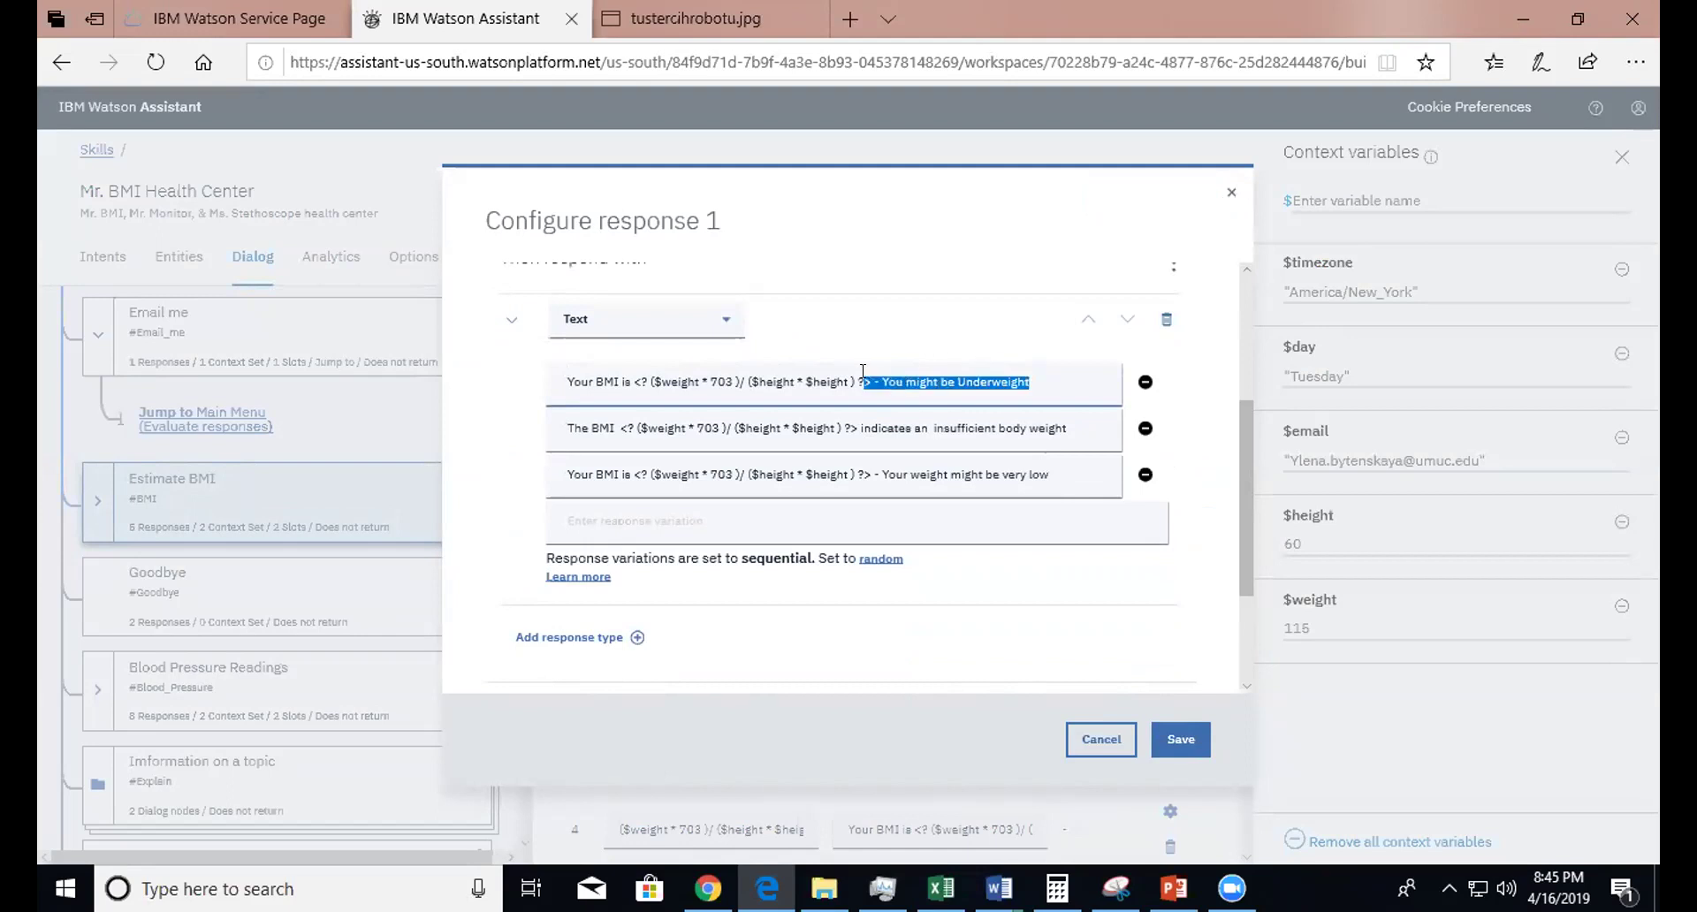
click(721, 381)
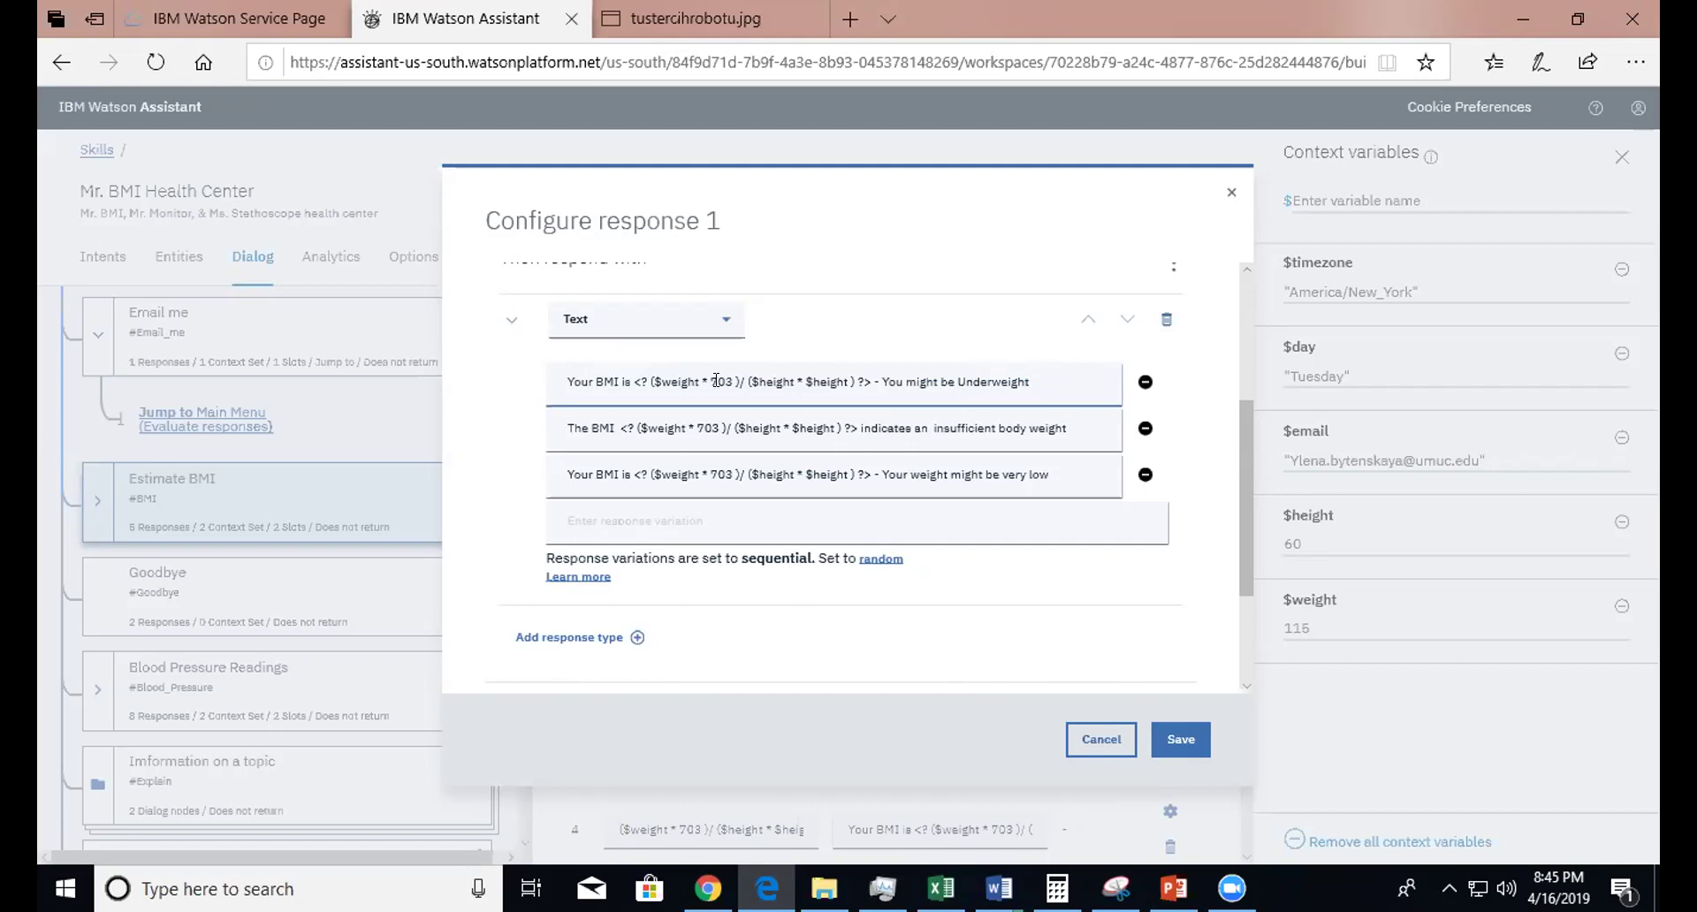
- Inspect the first condition's BMI formula using $weight and its <18.5 check
drag(1245, 458, 1239, 329)
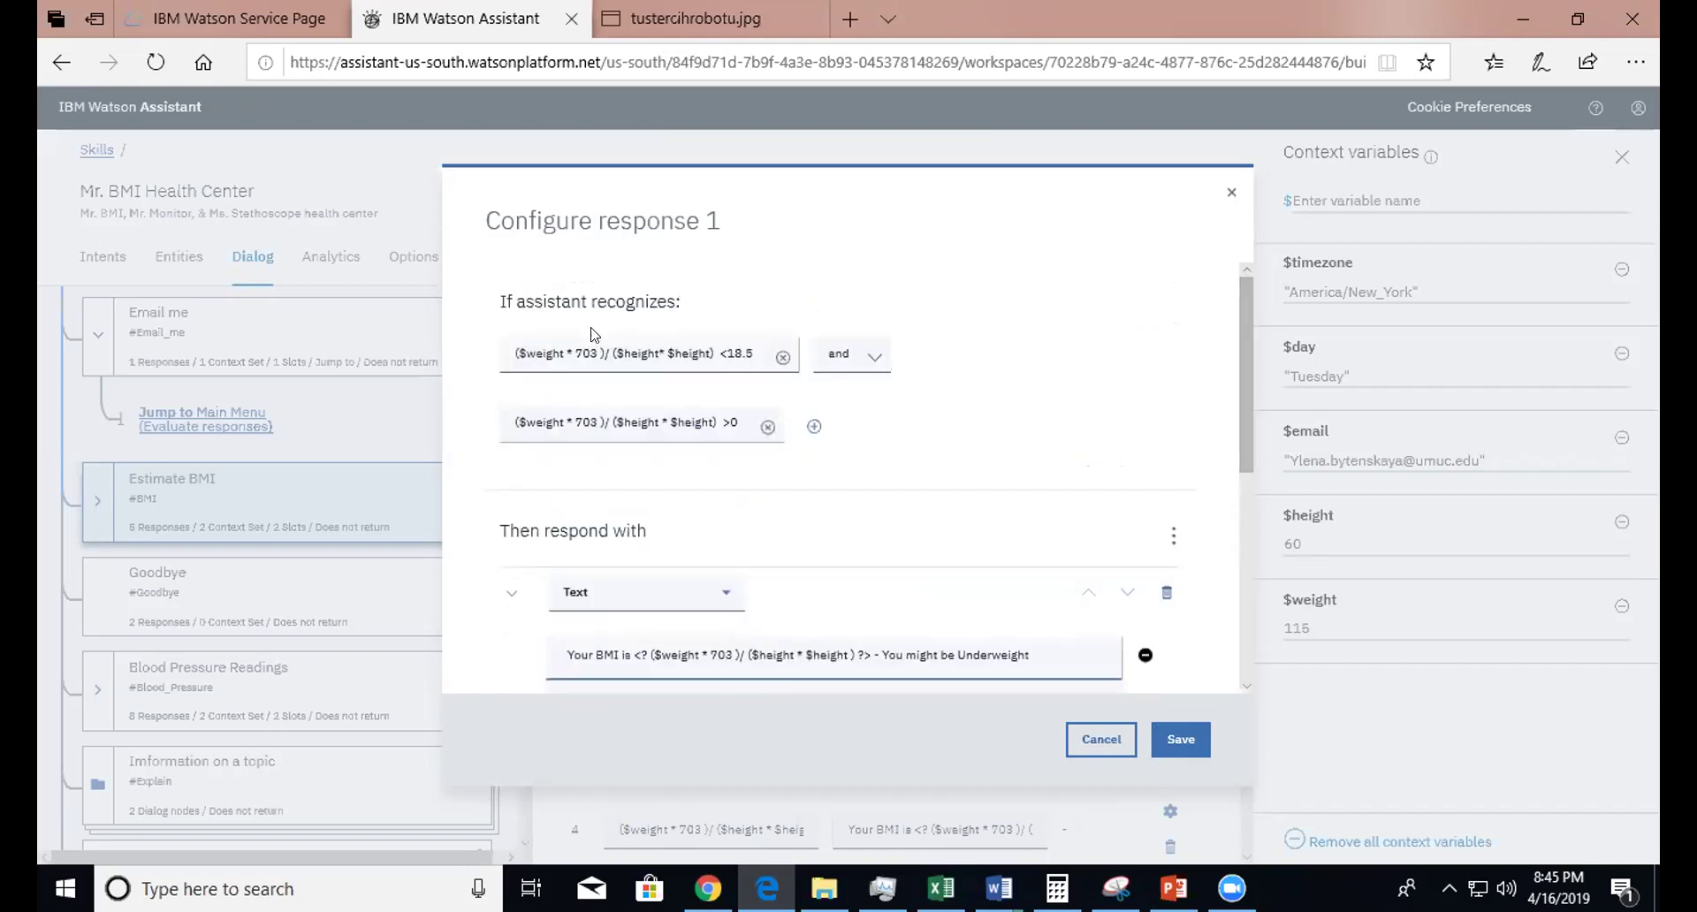
click(530, 341)
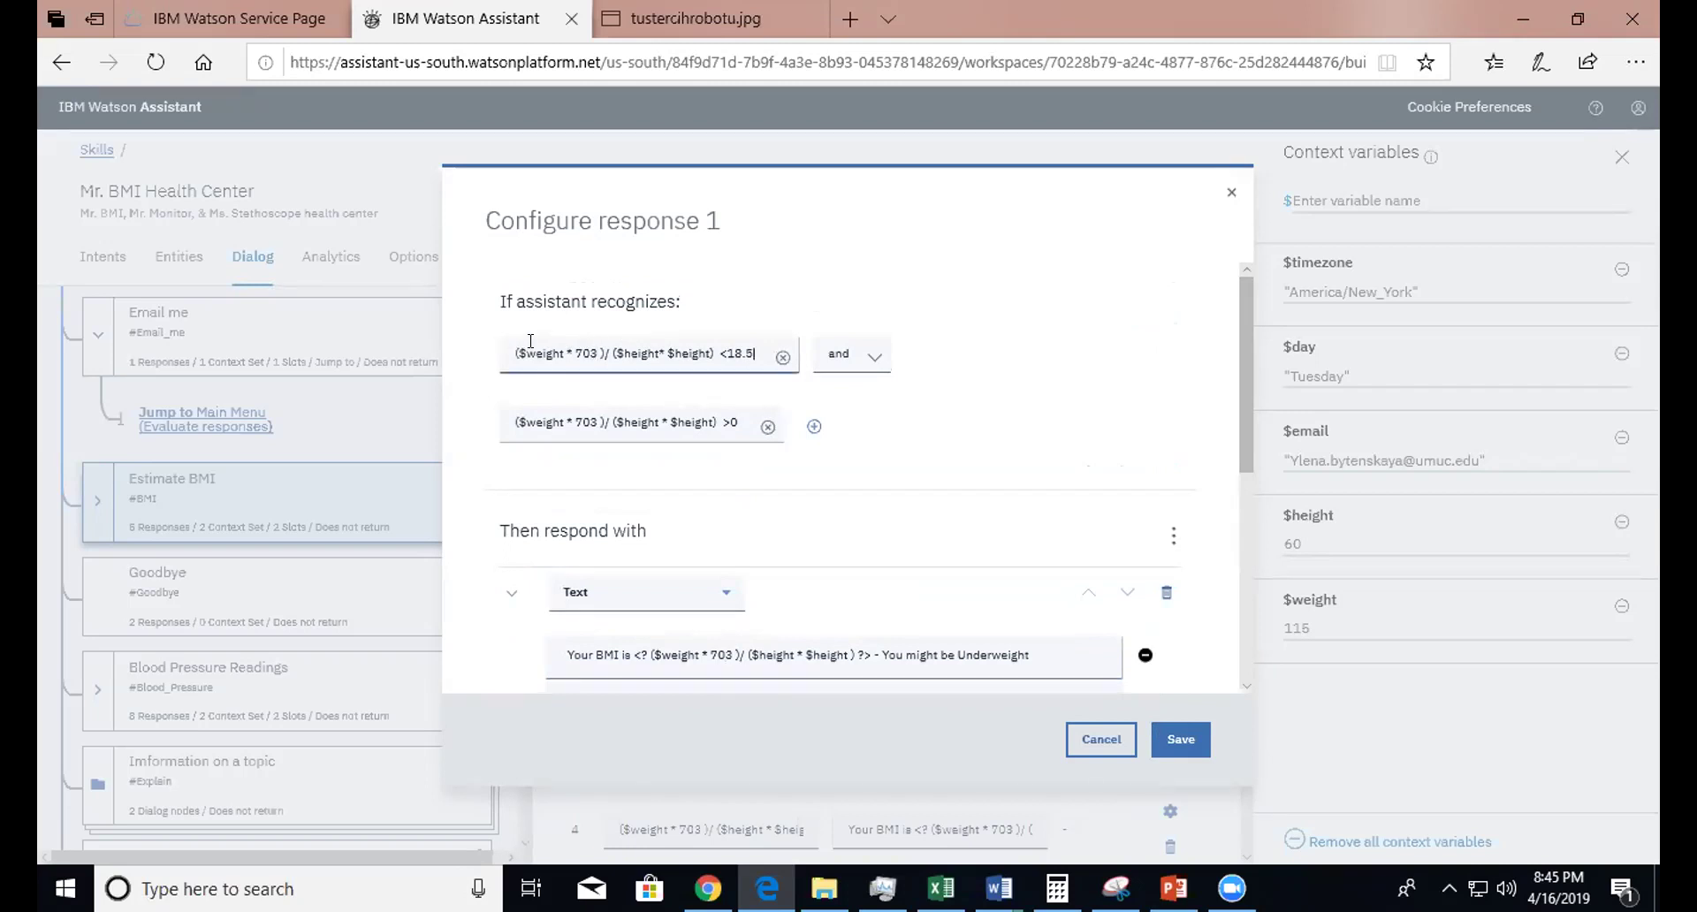
click(562, 345)
drag(564, 344, 511, 338)
click(620, 344)
drag(562, 345, 529, 349)
click(511, 345)
- Review the remaining settings and cancel response 1 without changes
scroll(1241, 438, down, 1)
scroll(1243, 438, down, 3)
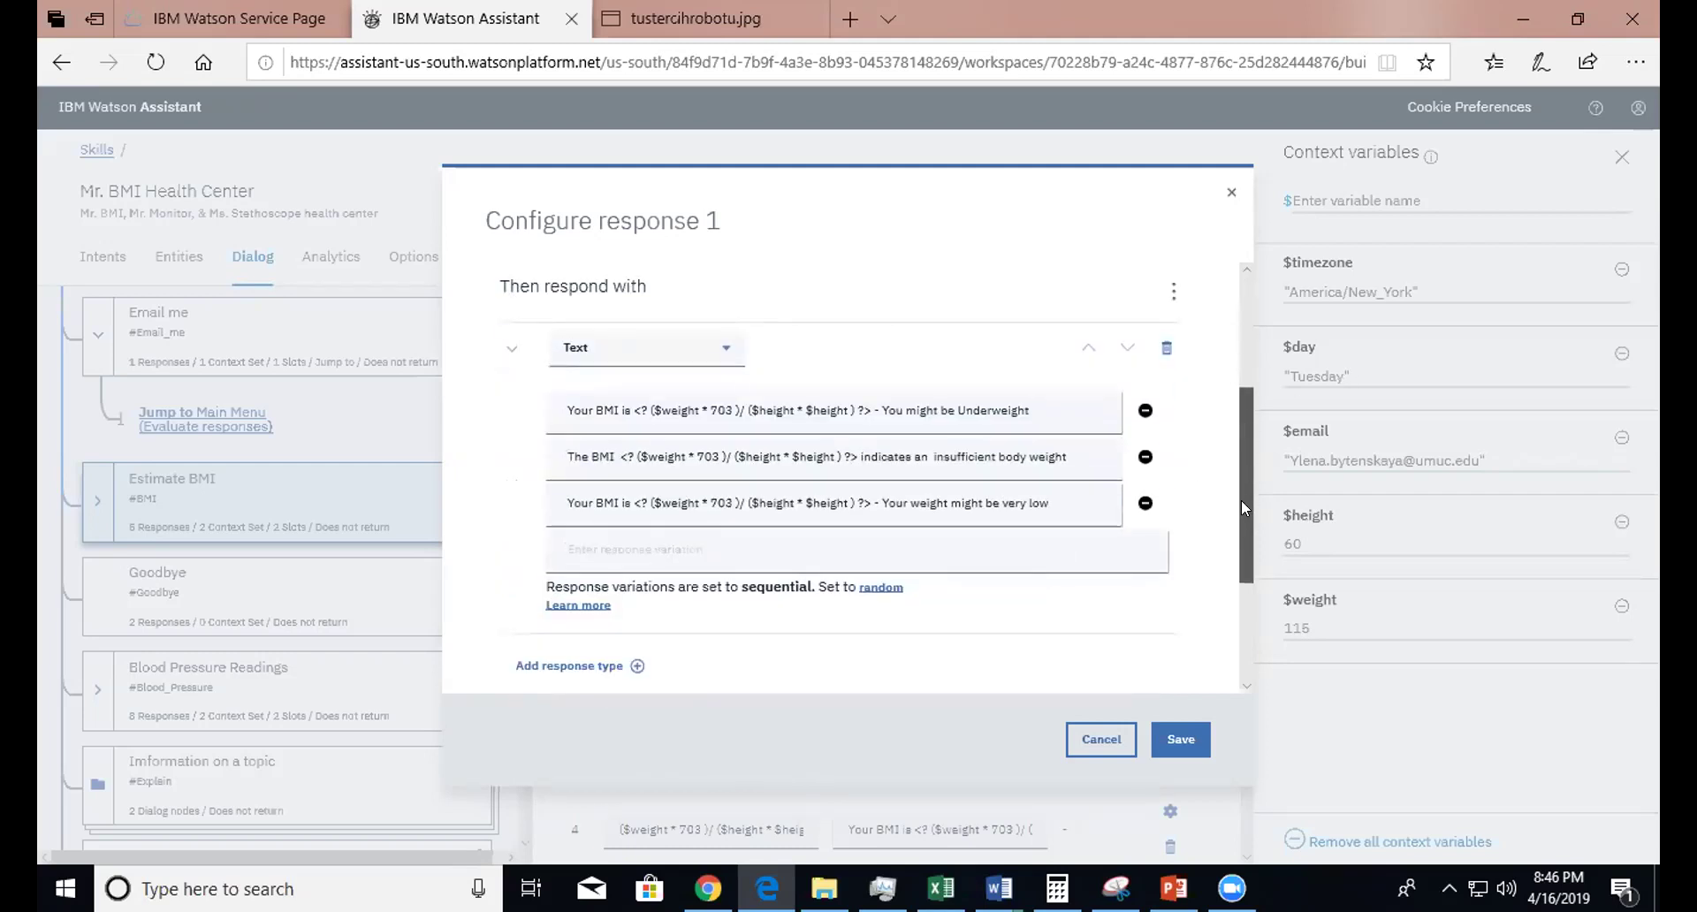
scroll(1244, 484, up, 2)
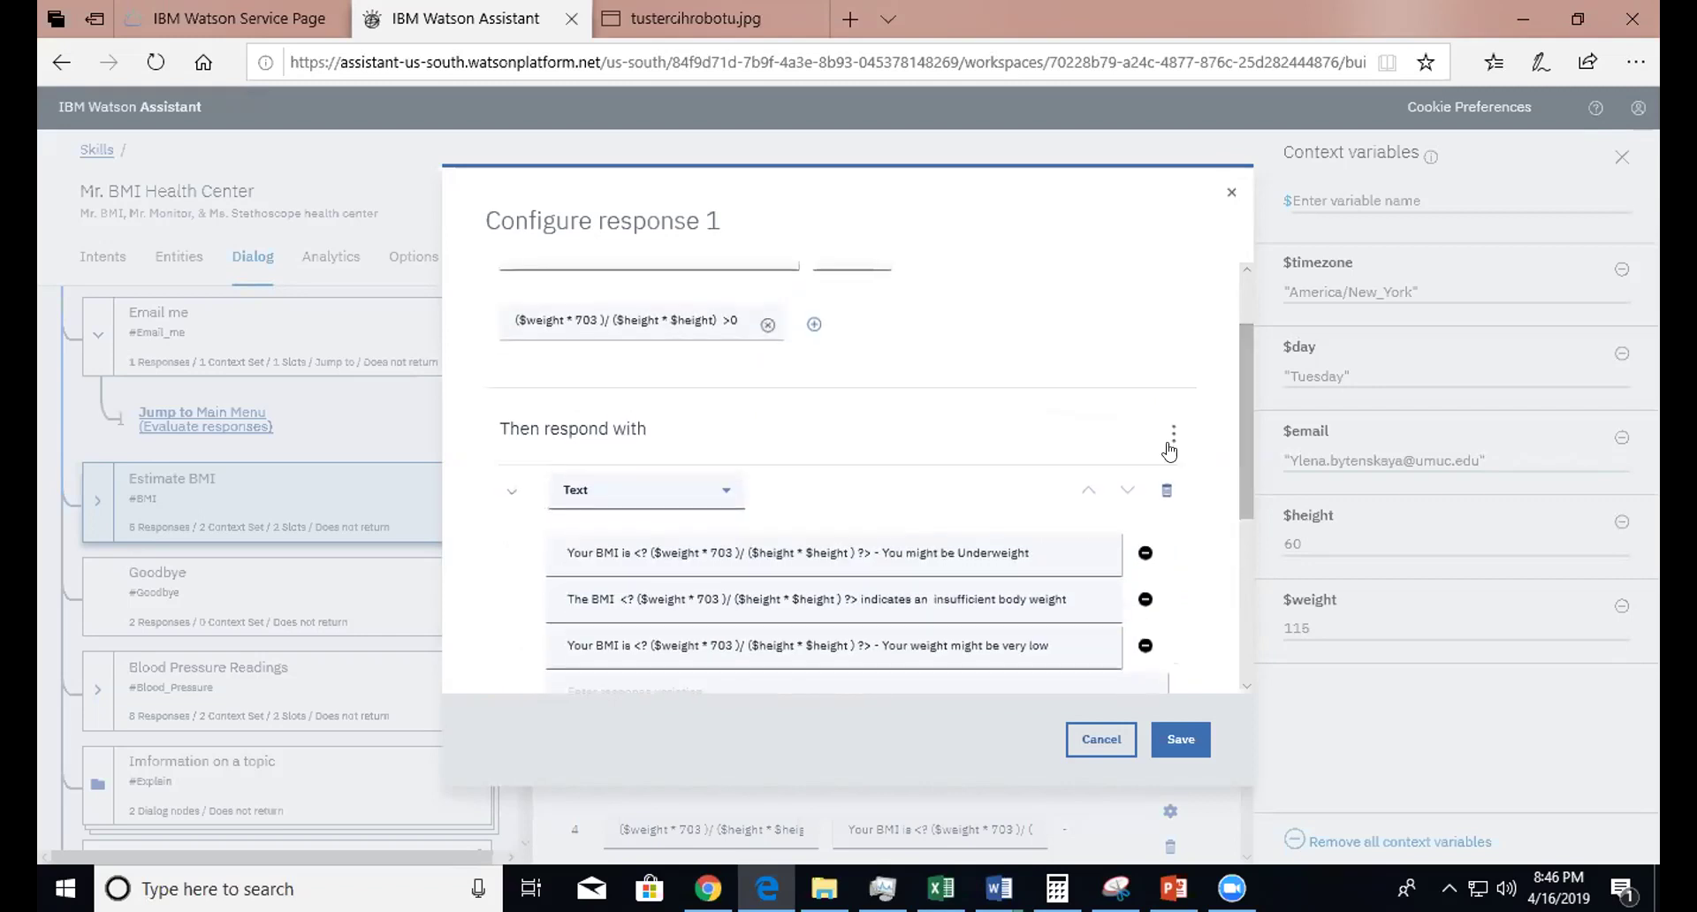
click(1085, 745)
- Scroll Estimate BMI's five responses and switch to the Try it out chat showing the BMI test
drag(1243, 501, 1246, 646)
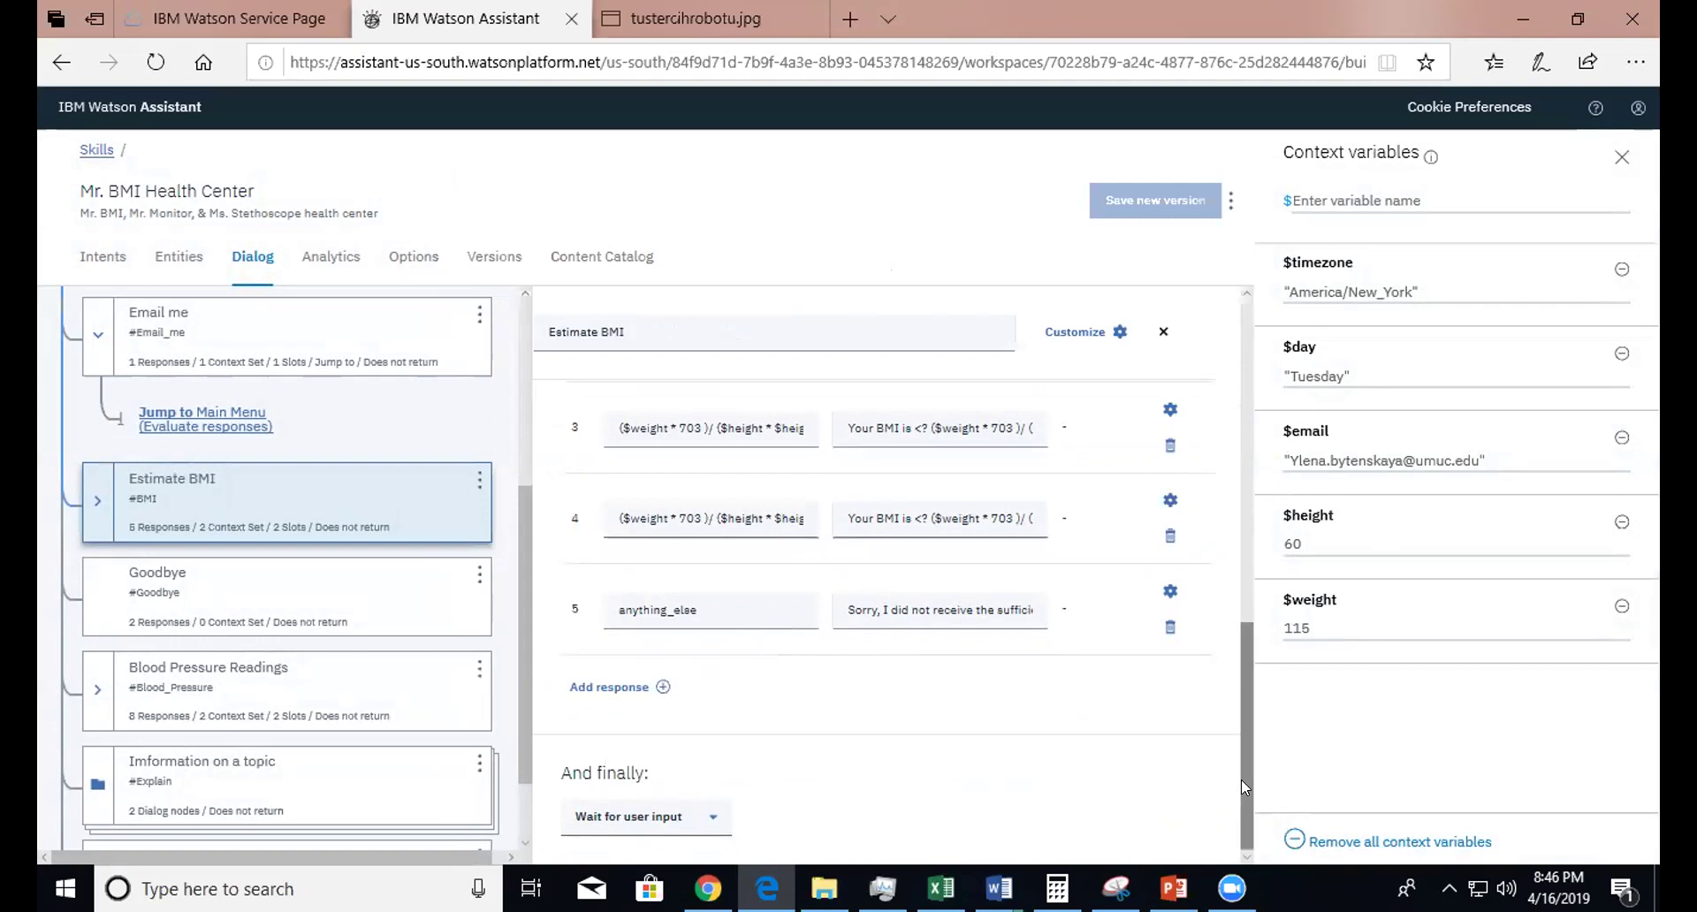
drag(1246, 785, 1260, 574)
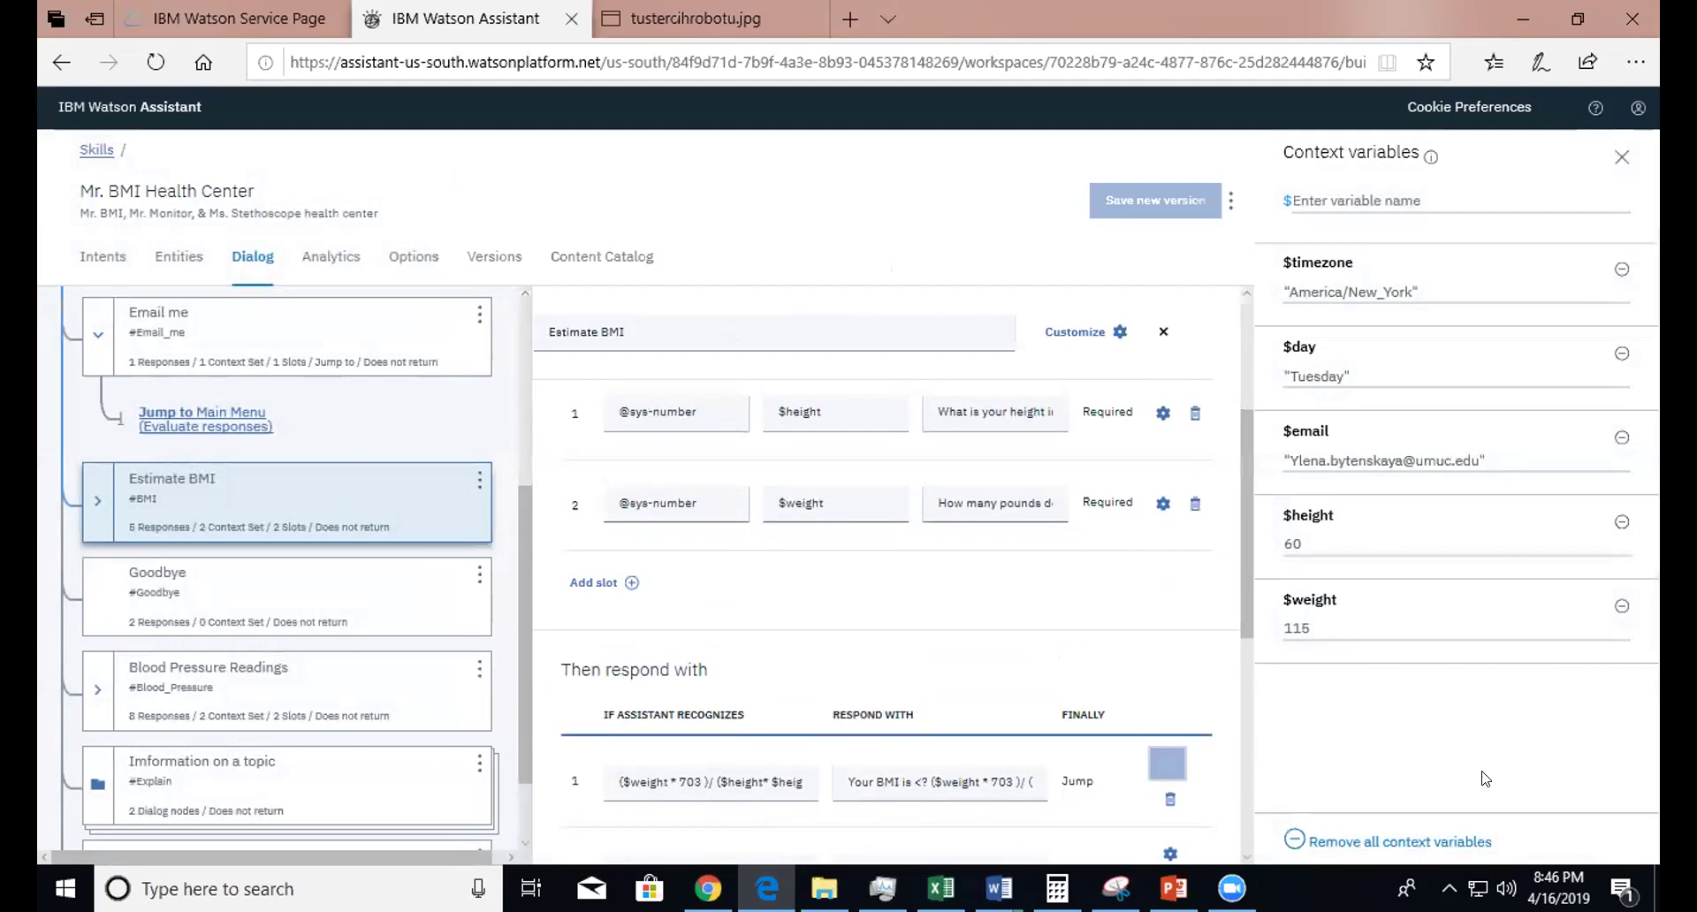
click(1621, 158)
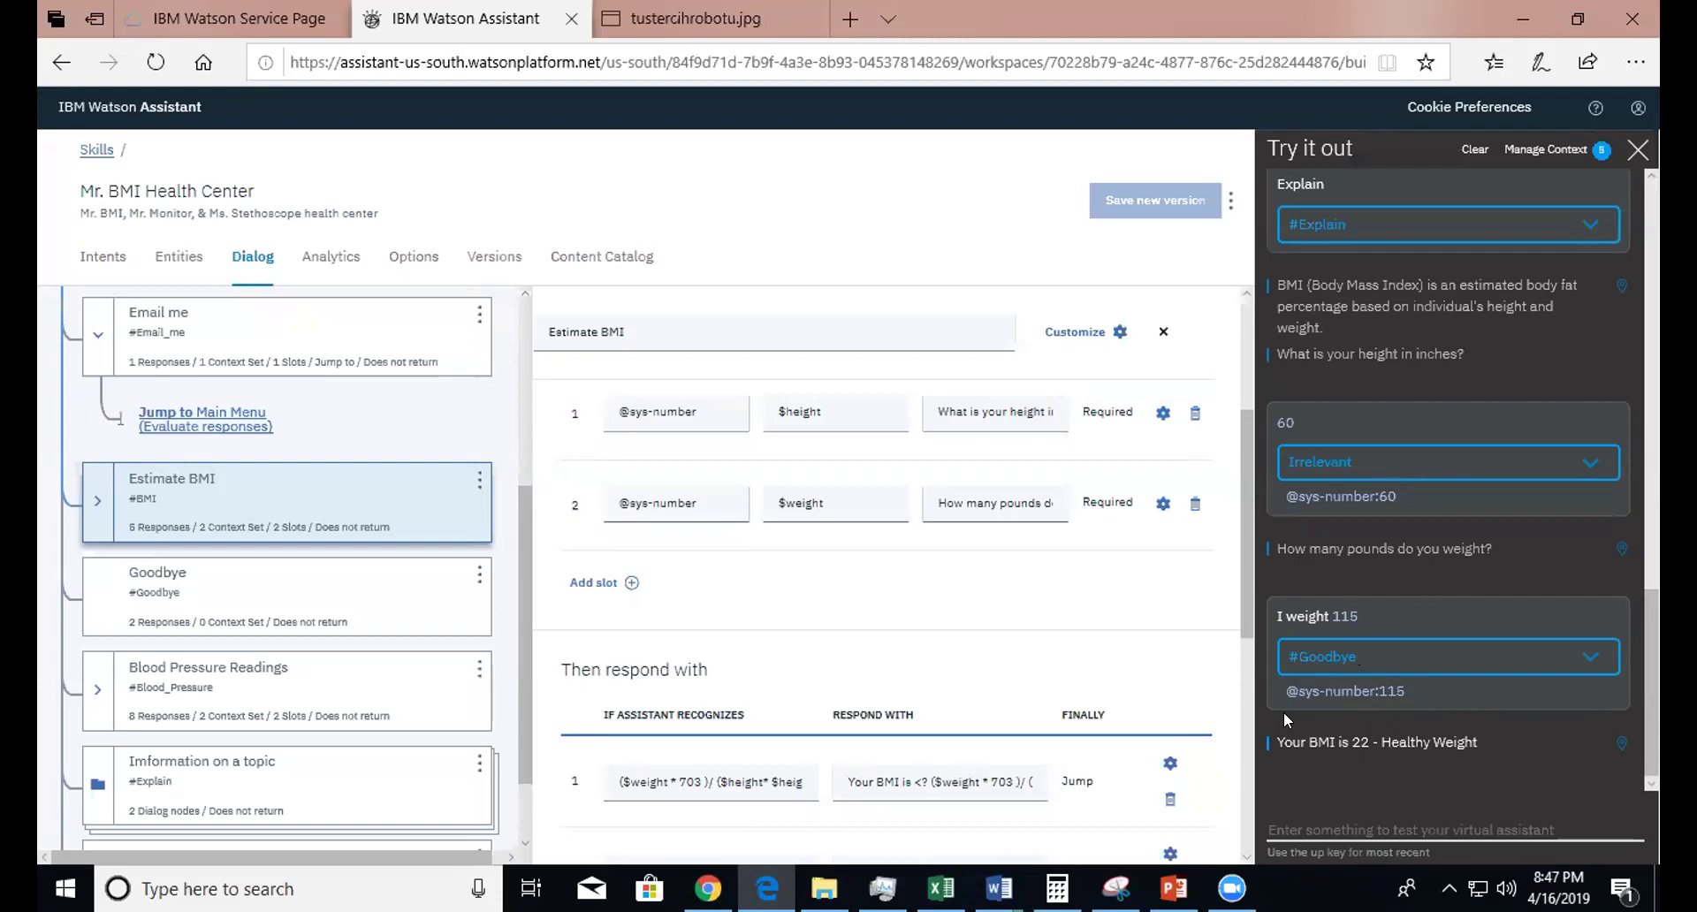
drag(1241, 553, 1255, 714)
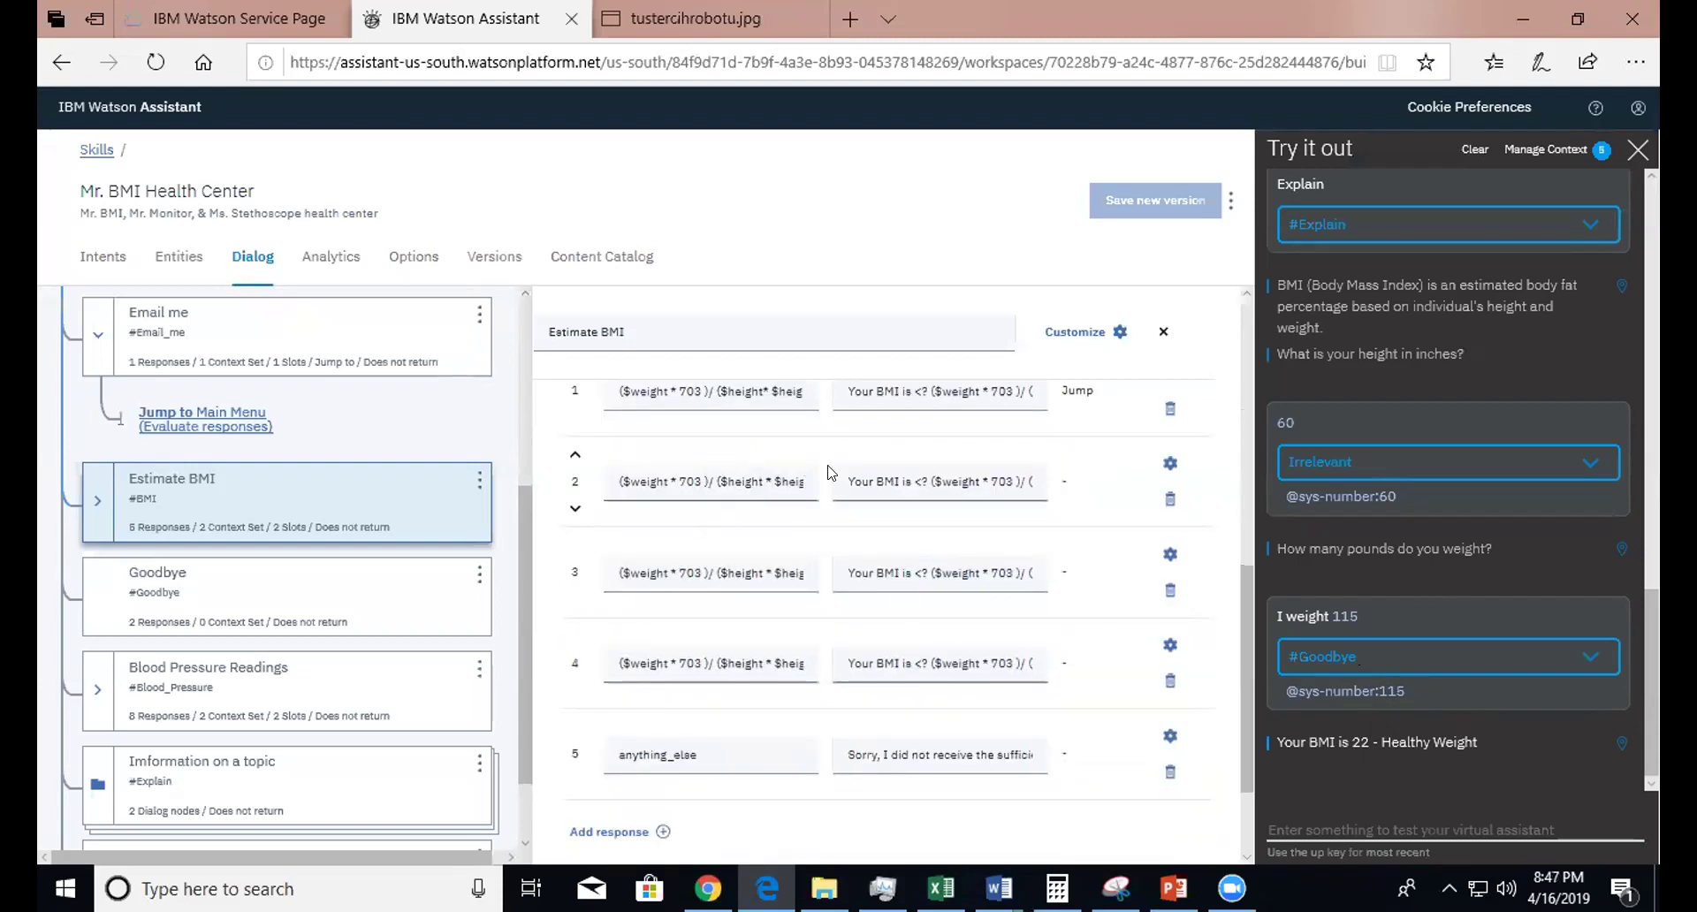
click(1170, 467)
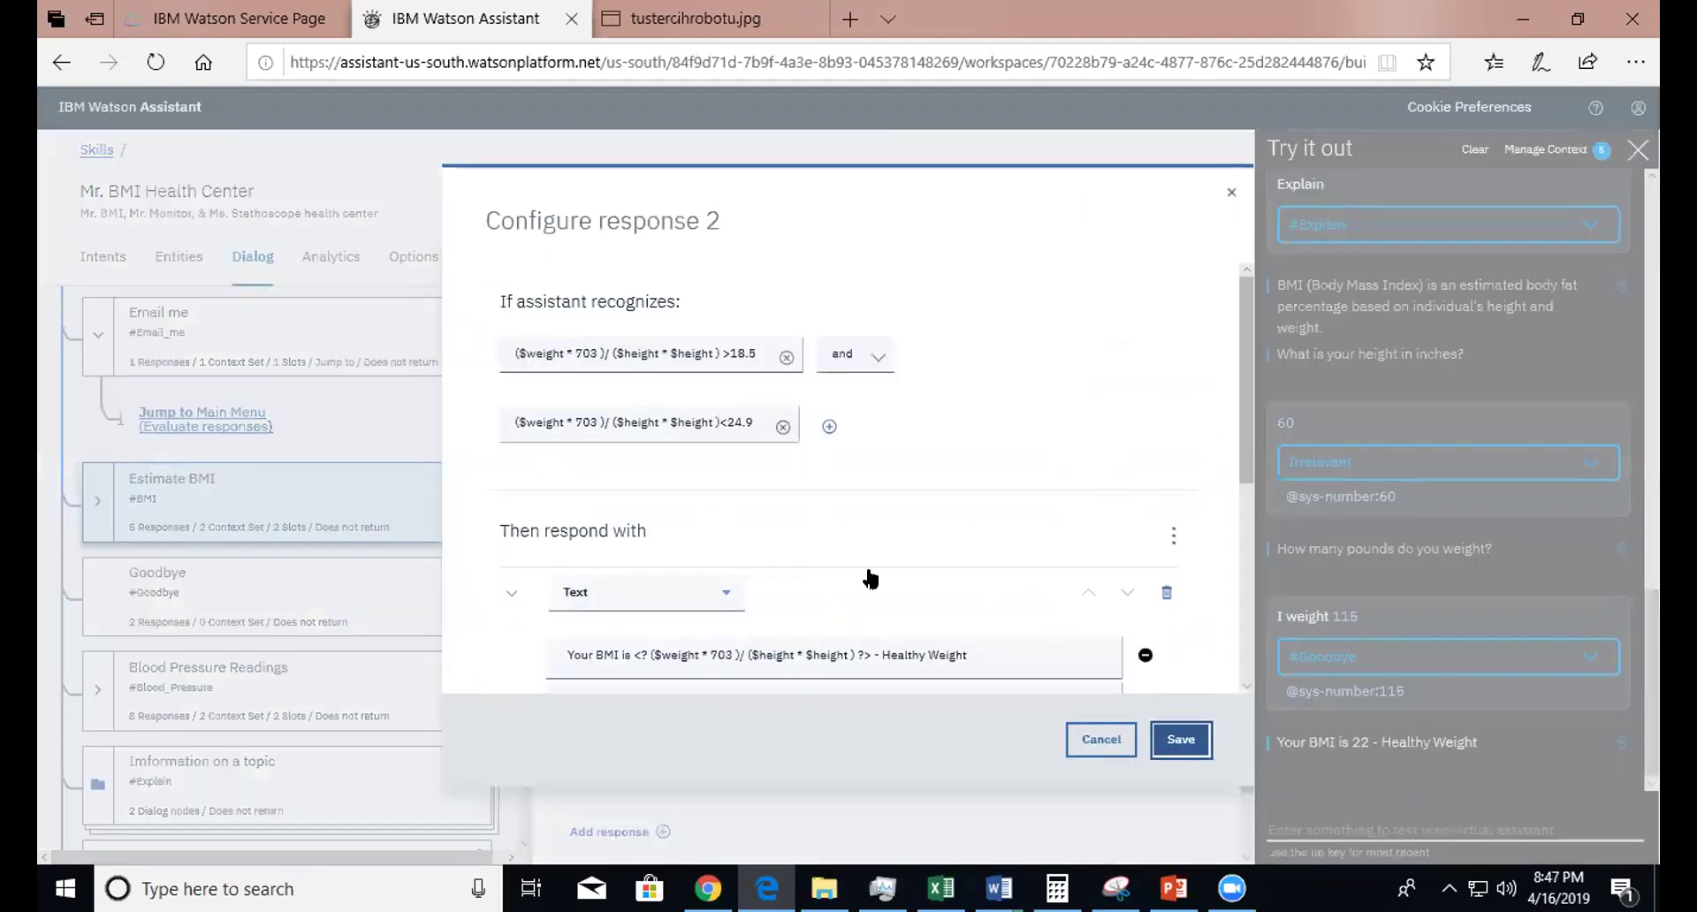
drag(1245, 366, 1246, 485)
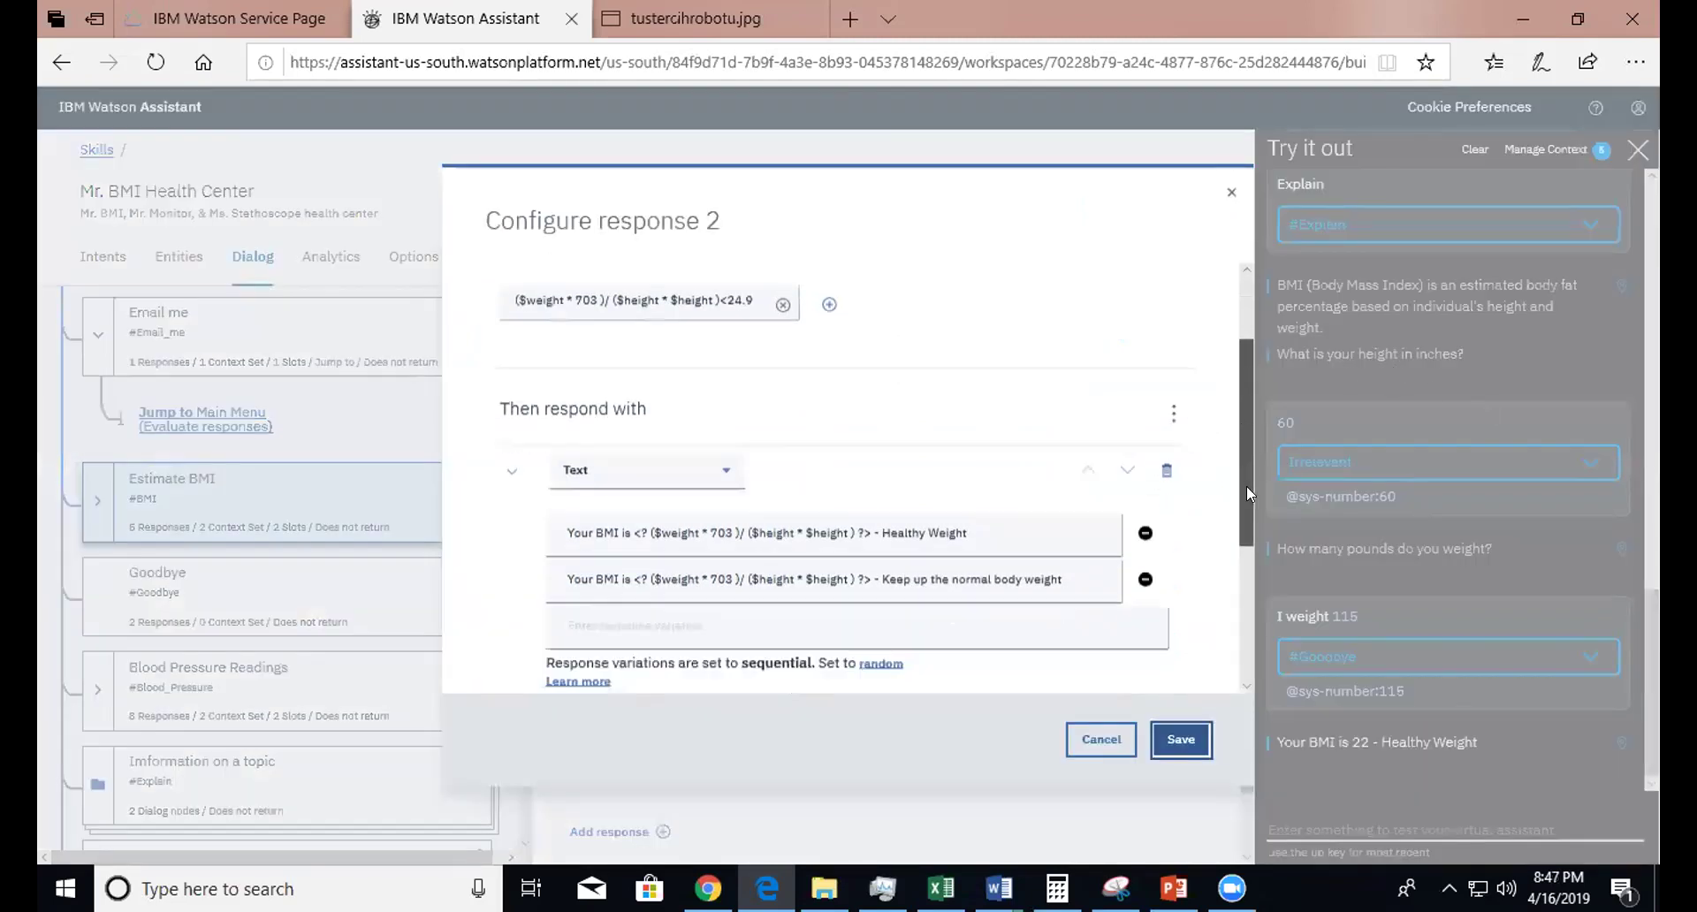
scroll(1246, 485, down, 2)
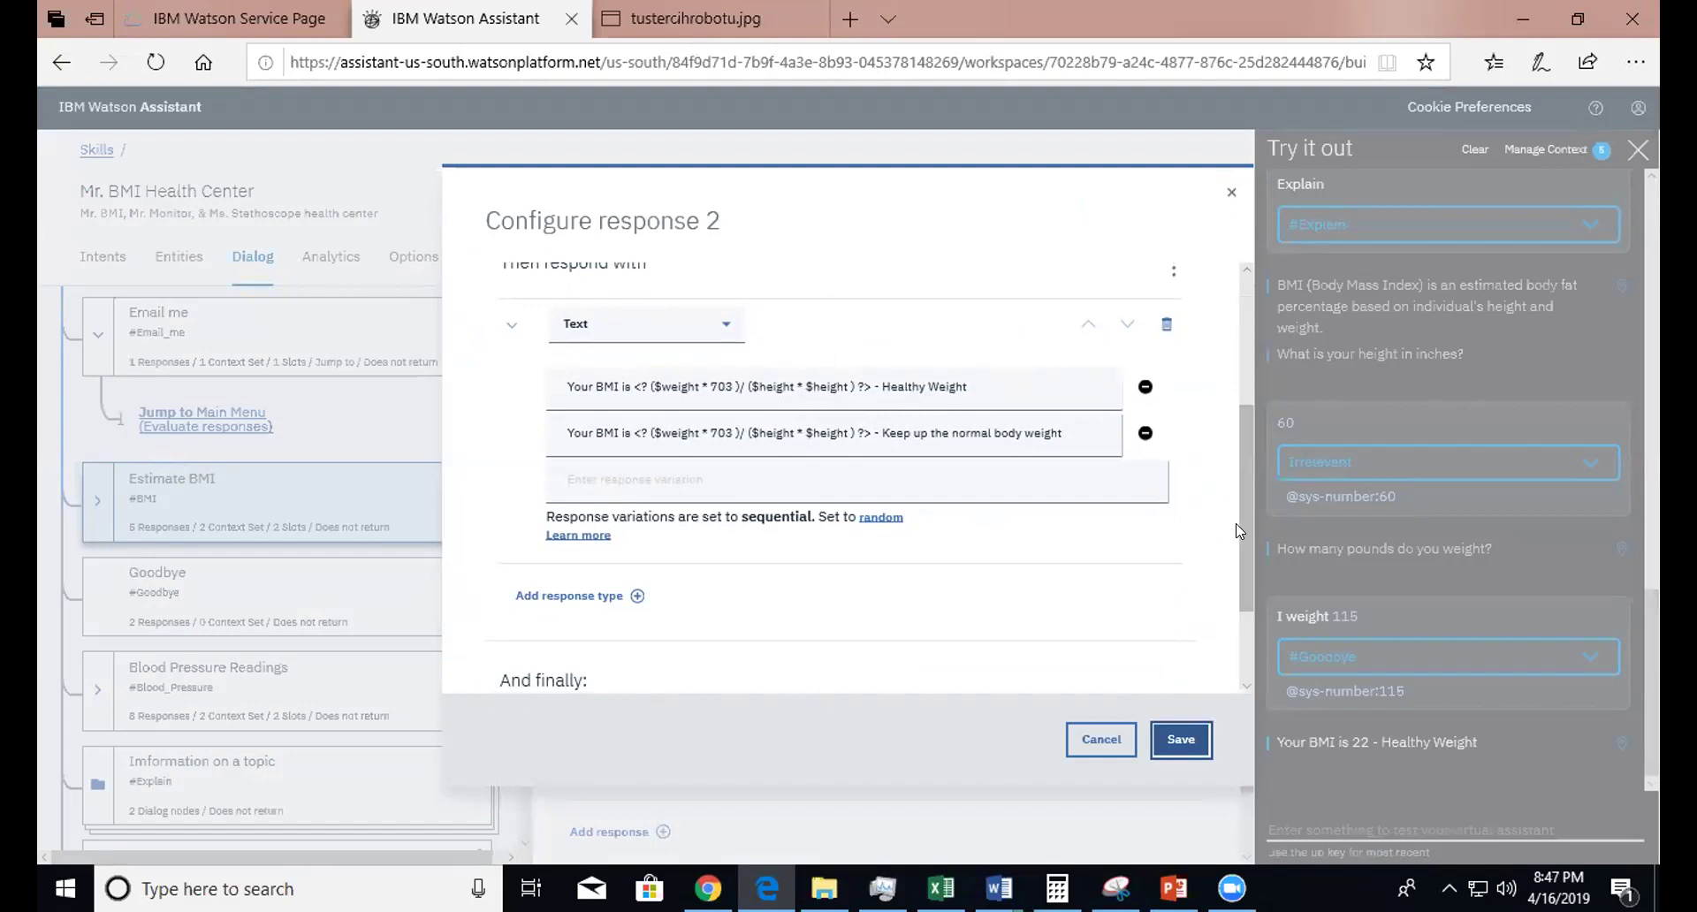
drag(1239, 528, 1225, 500)
click(916, 544)
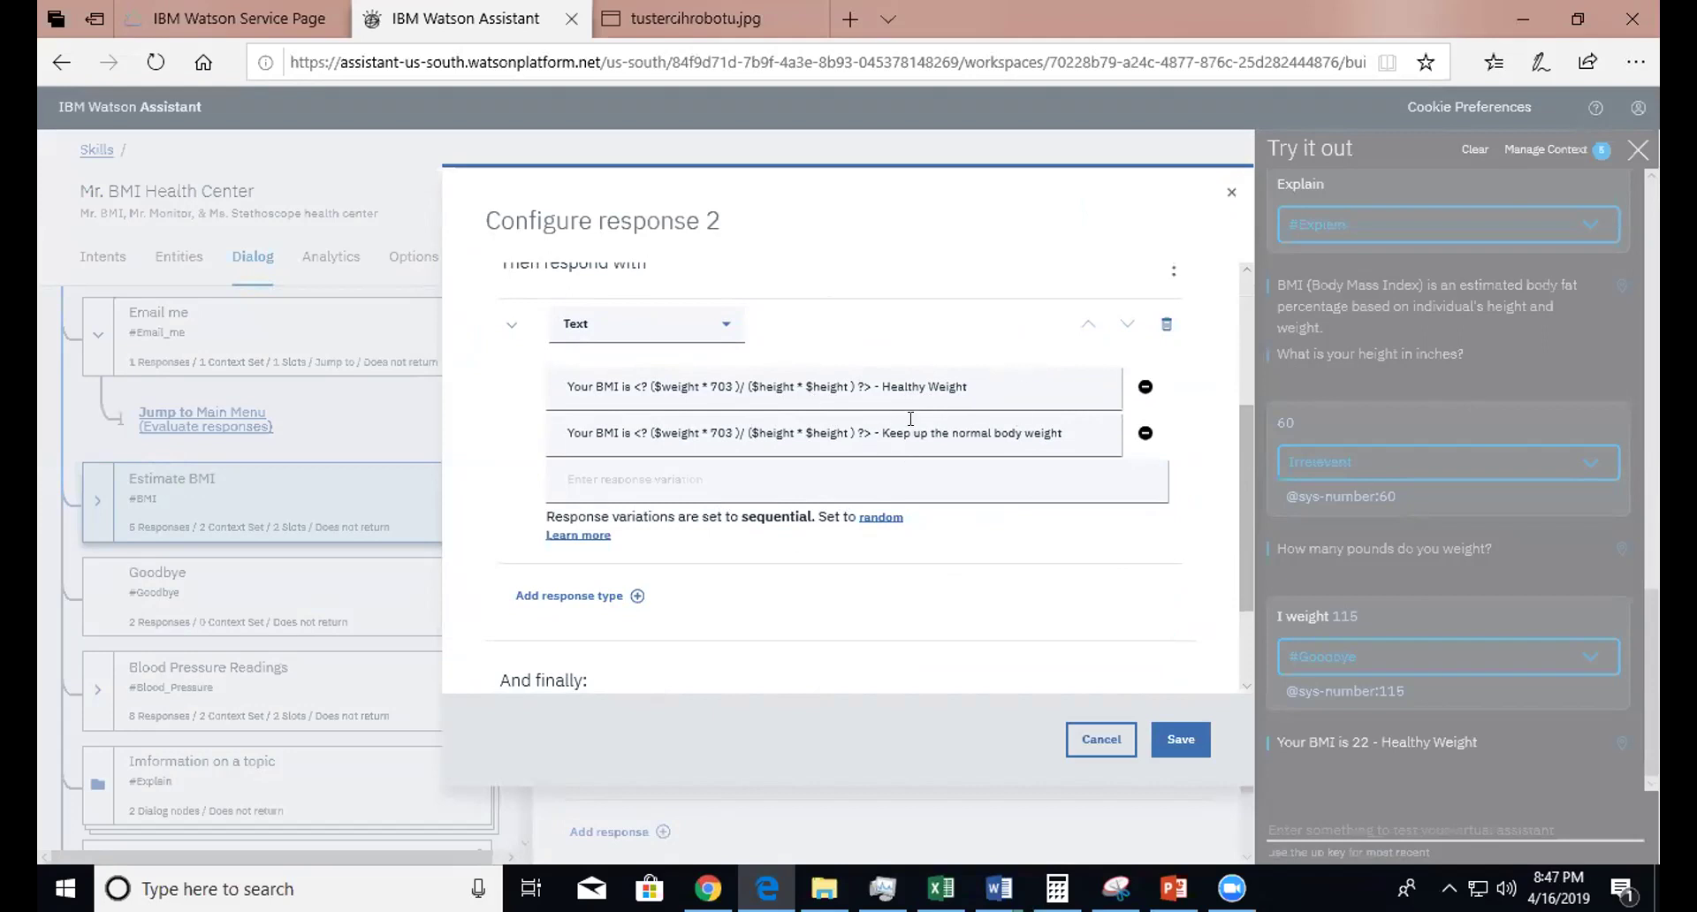
drag(880, 433, 1080, 432)
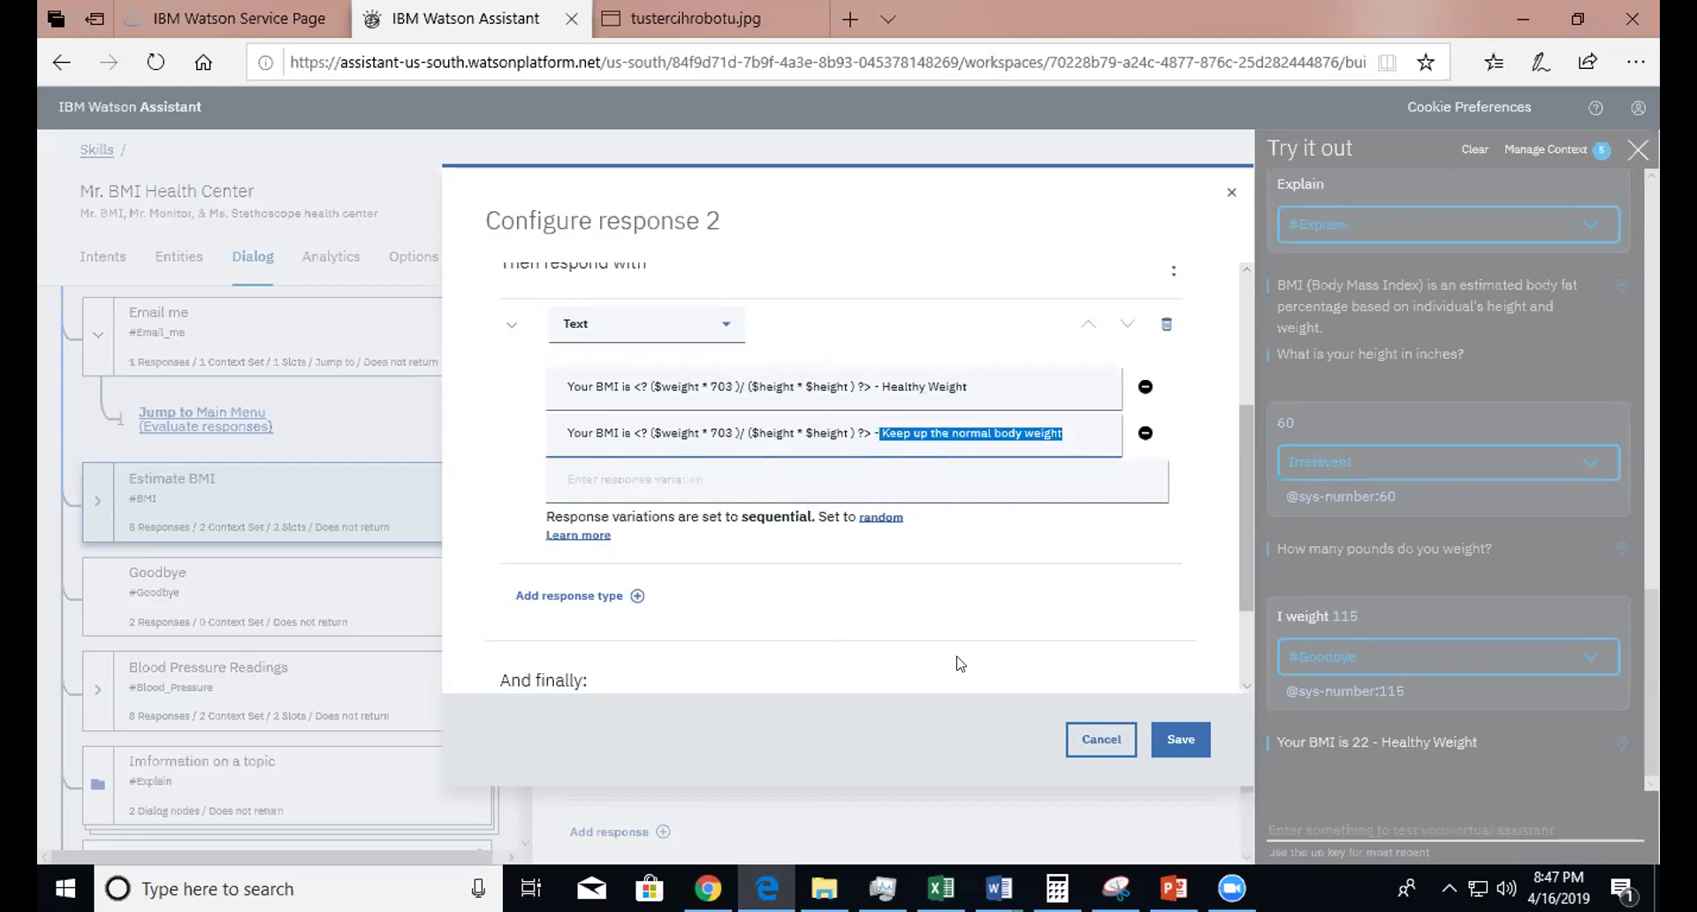
- Close response 2's settings, then open and close Estimate BMI's Customize dialog unchanged
click(1278, 579)
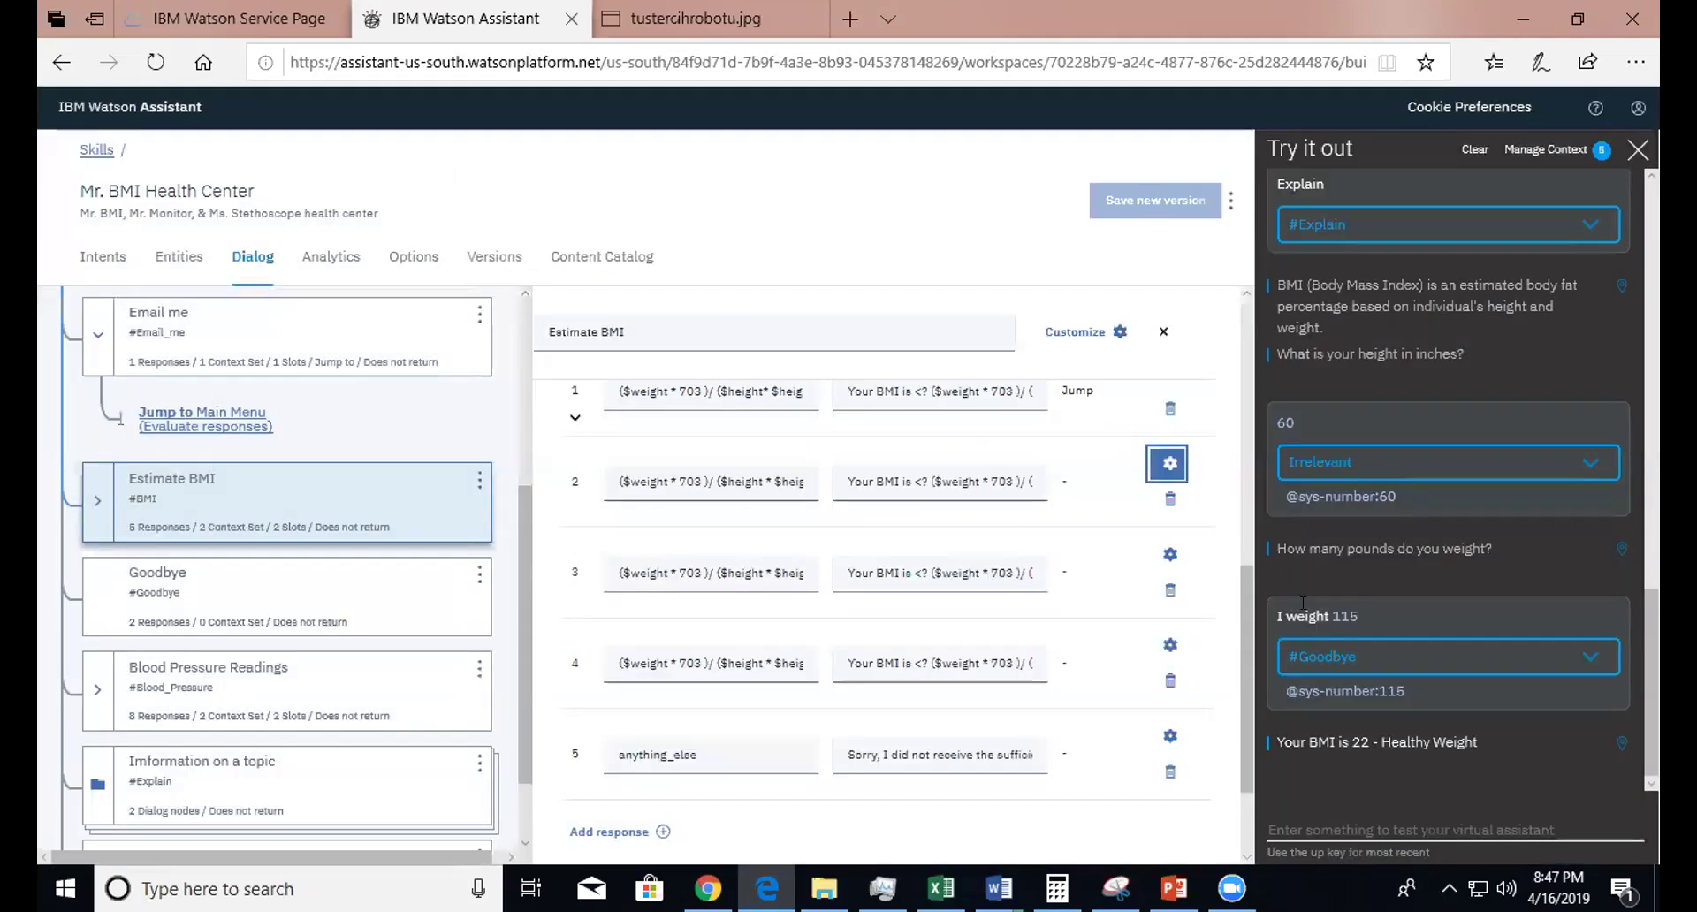
drag(1238, 616, 1241, 620)
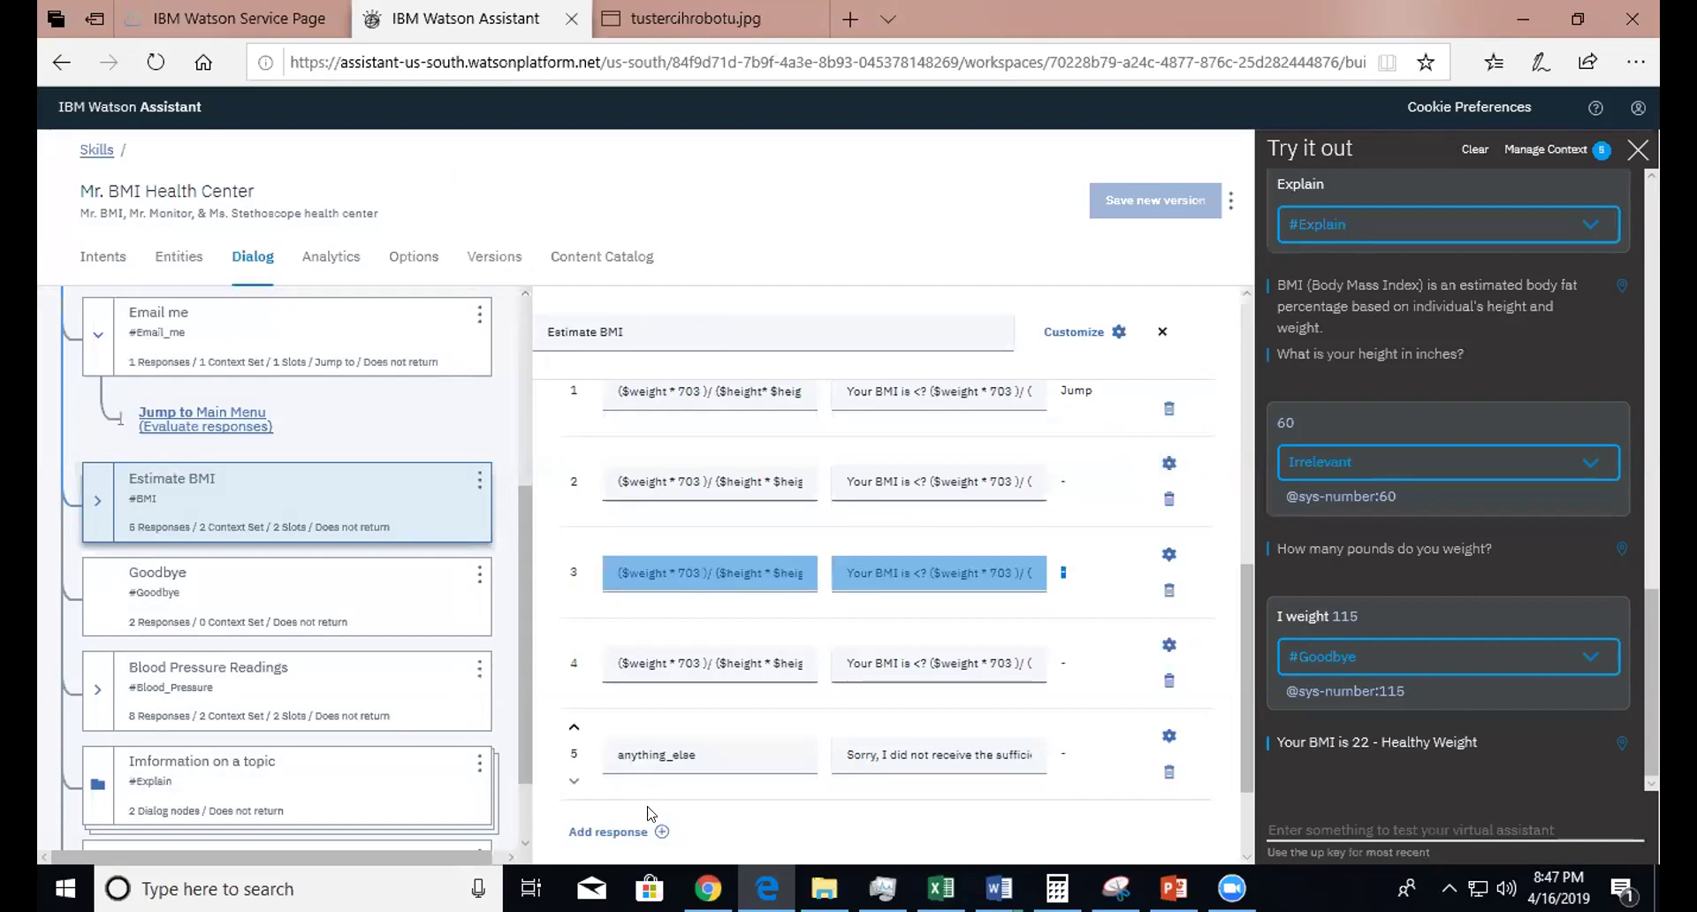
click(847, 854)
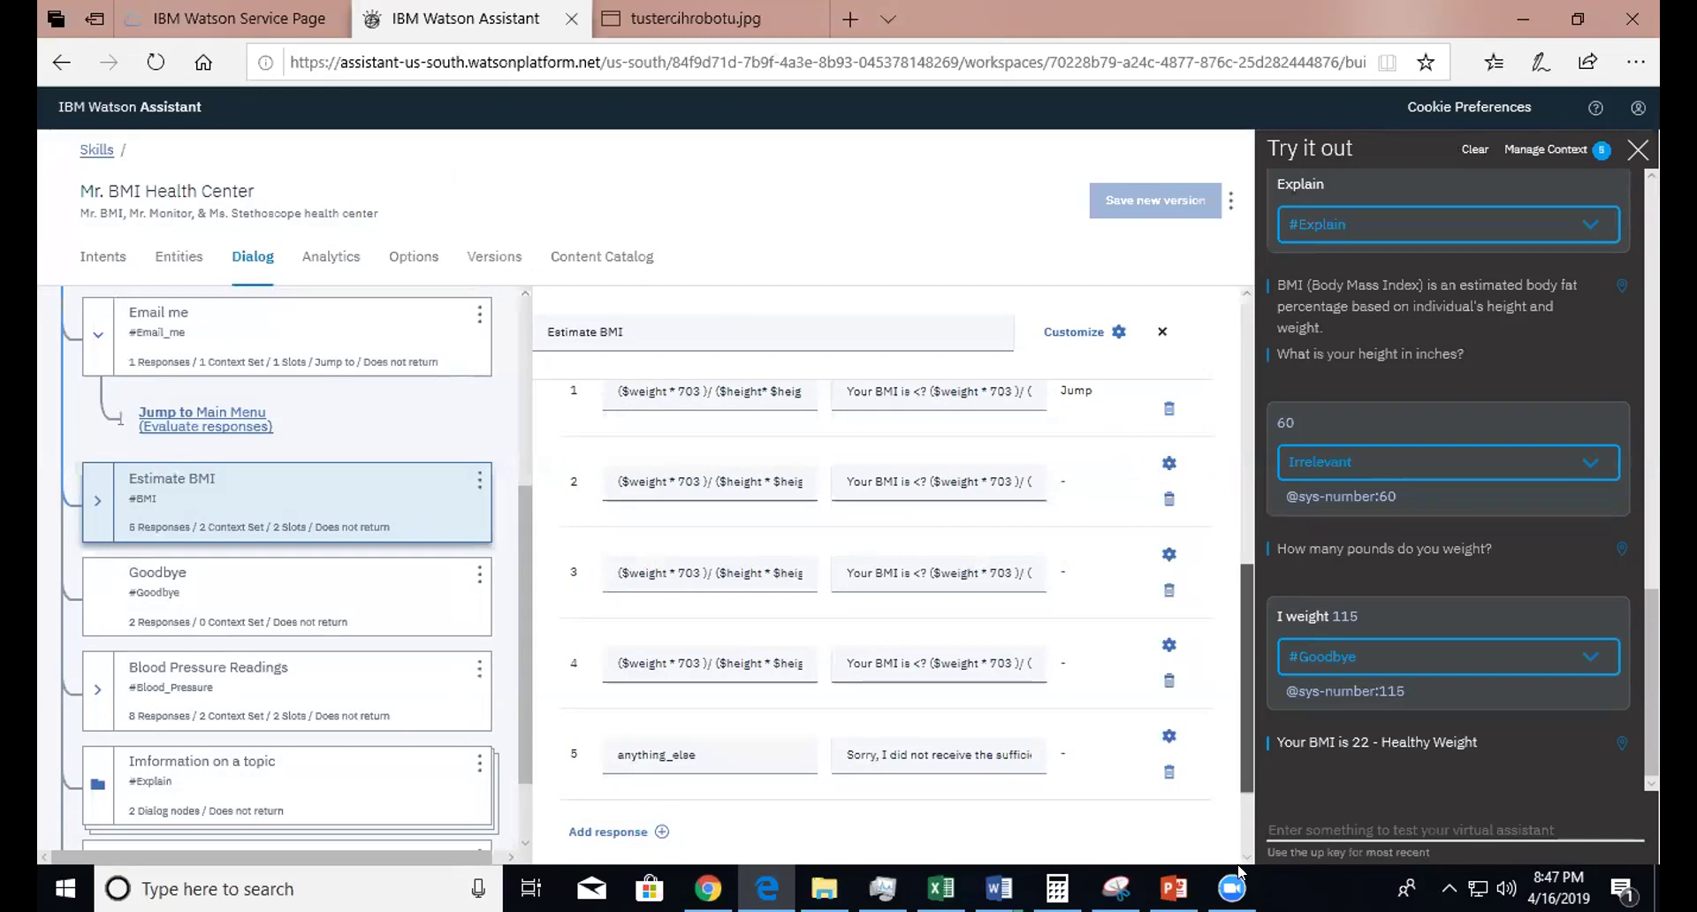
drag(788, 221, 1065, 373)
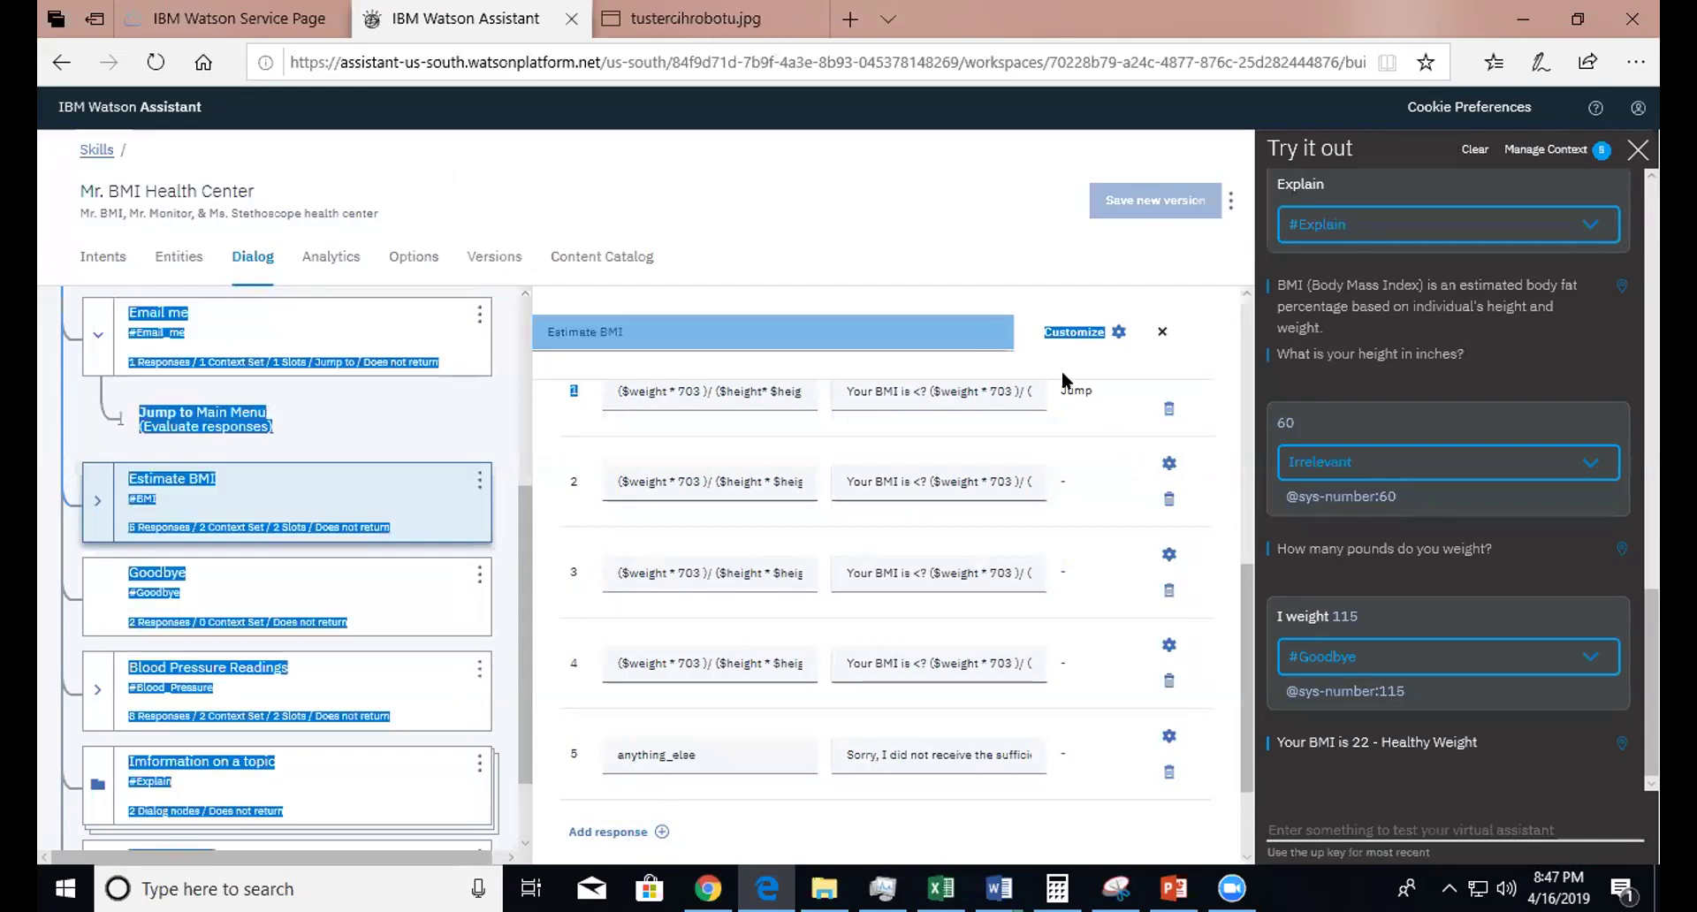
click(1131, 333)
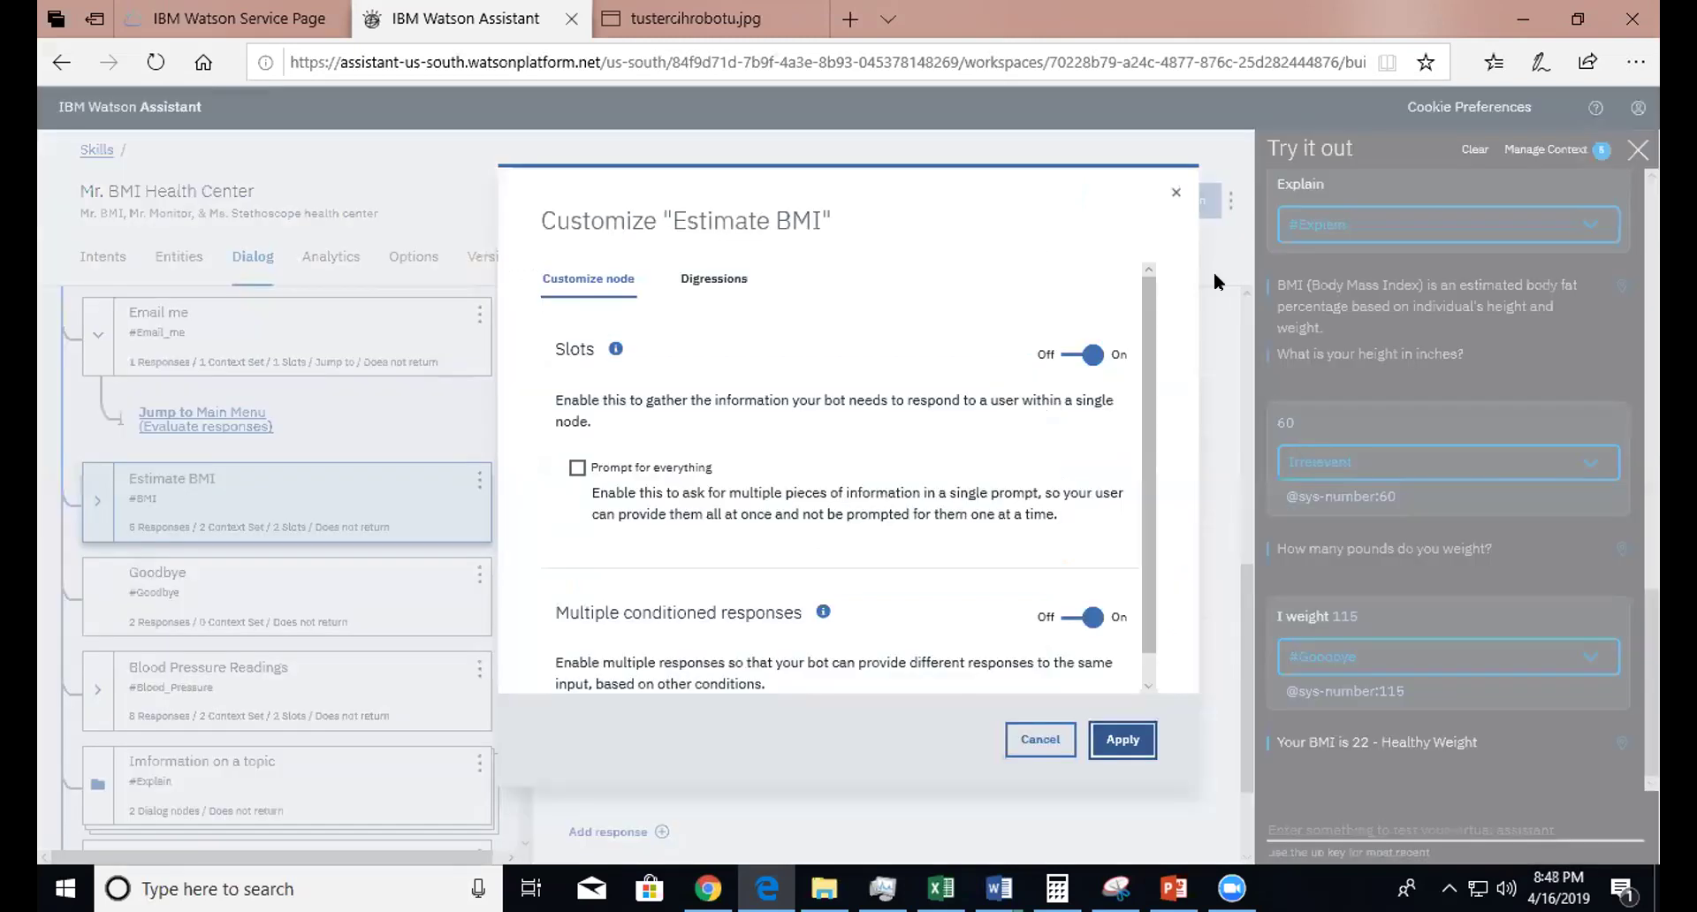
click(1172, 188)
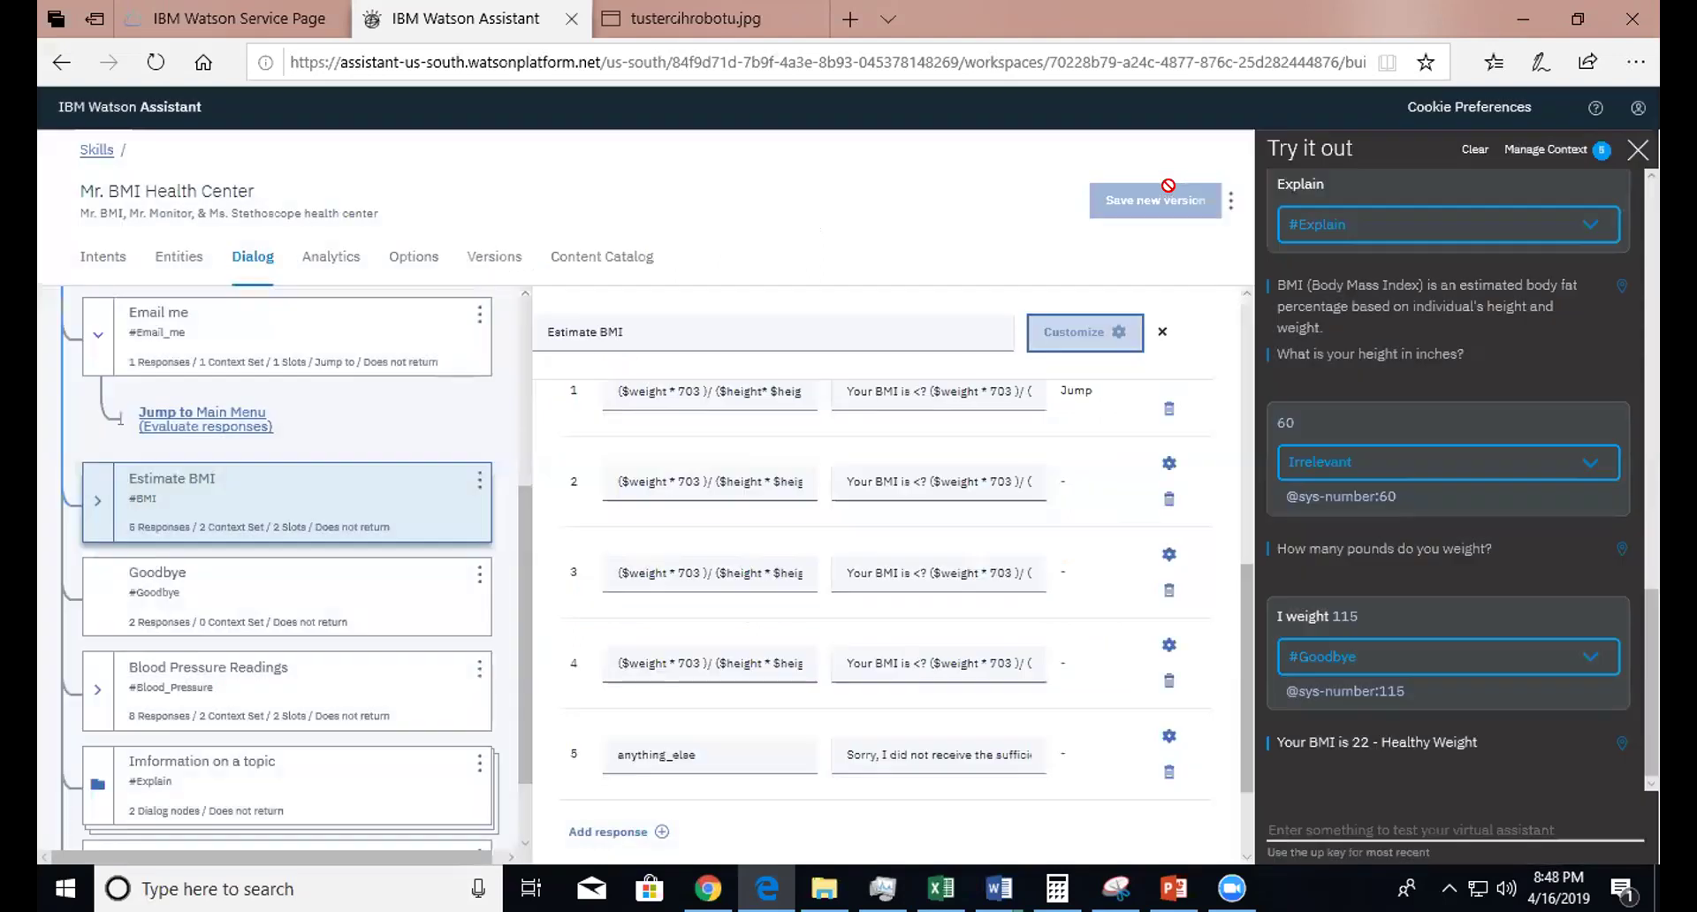
- Expand Estimate BMI to reveal its child node 'Menu from estimate BMI'
click(102, 495)
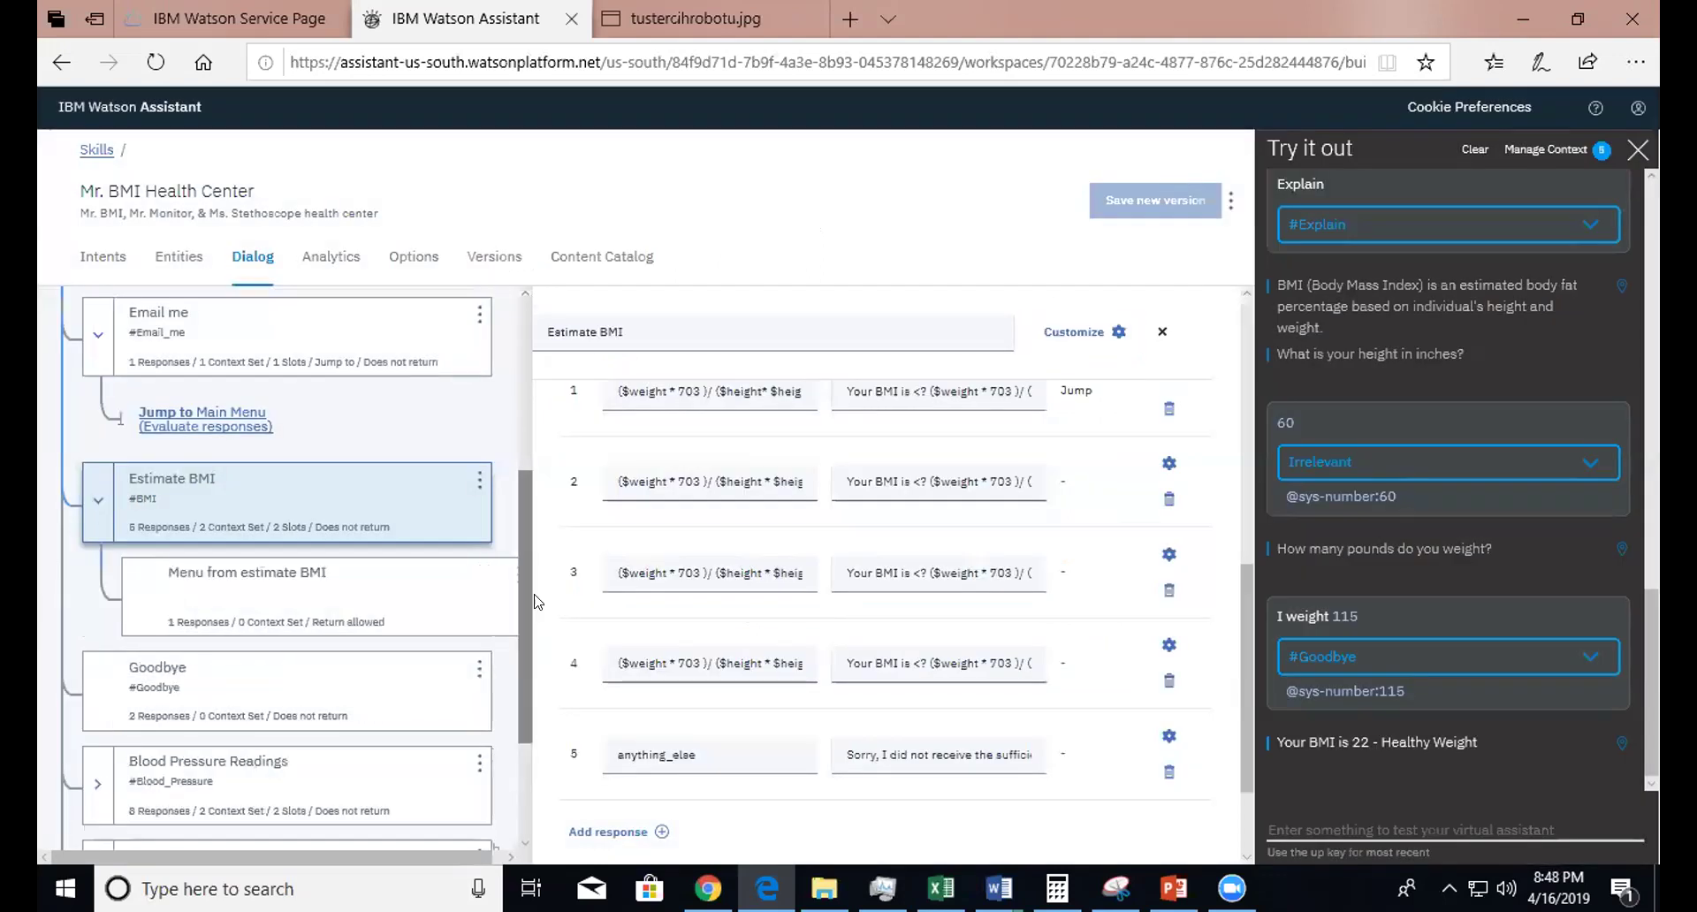
drag(537, 558, 517, 495)
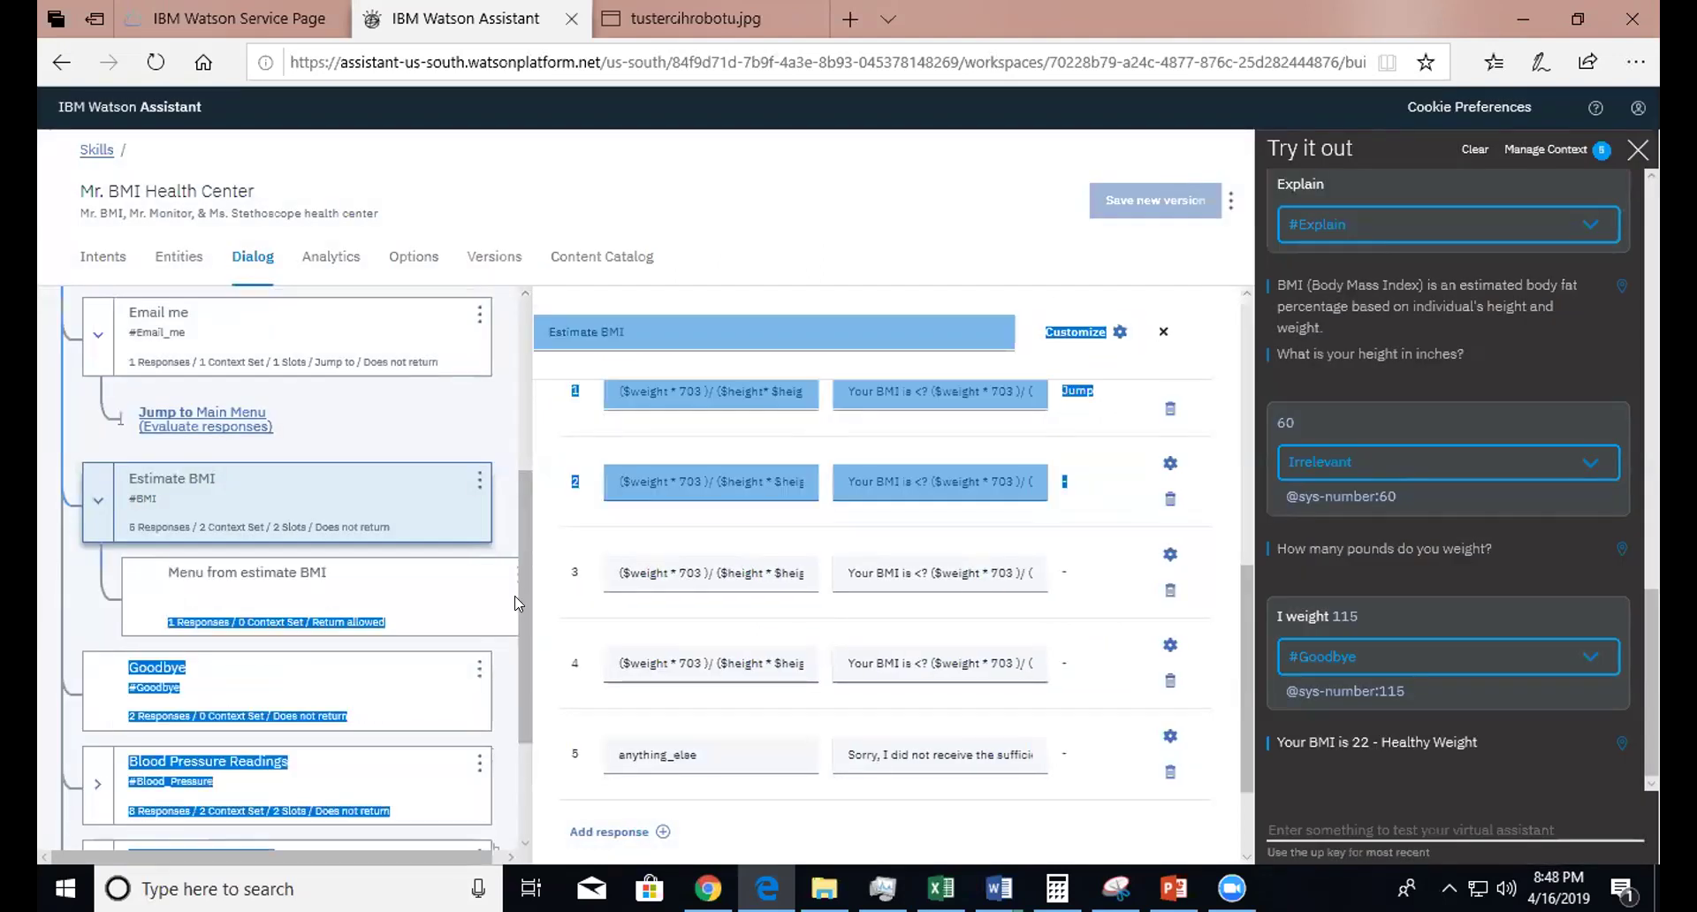
click(511, 490)
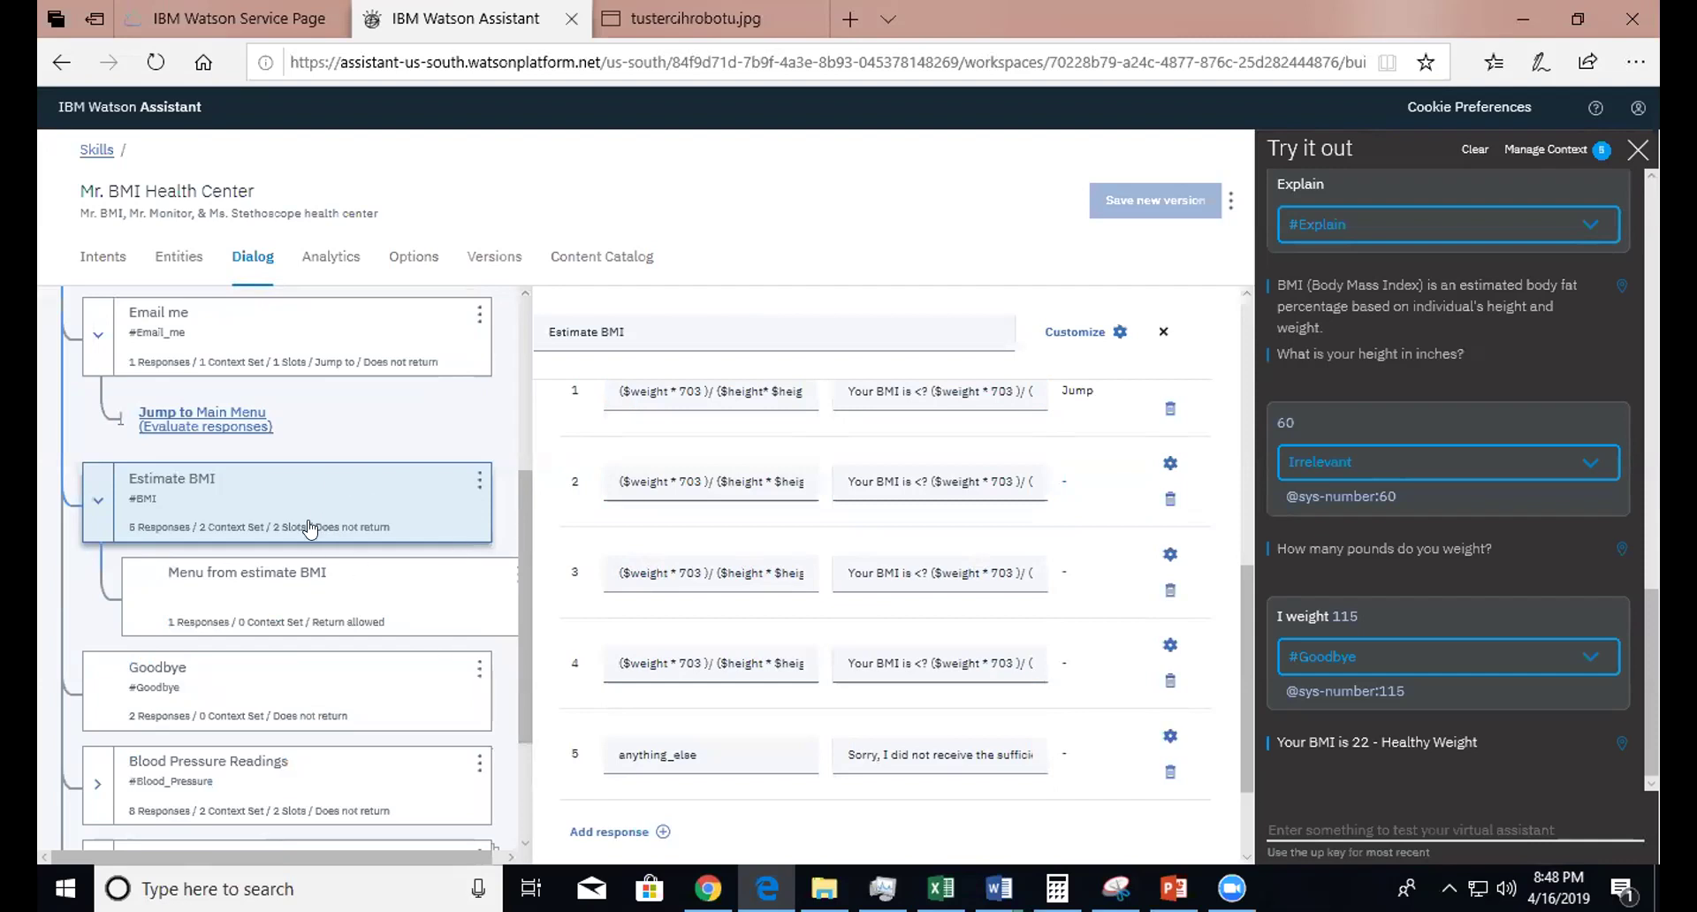
- View the 'Menu from estimate BMI' options: blood pressure, explain blood pressure, email, and Exit
click(221, 606)
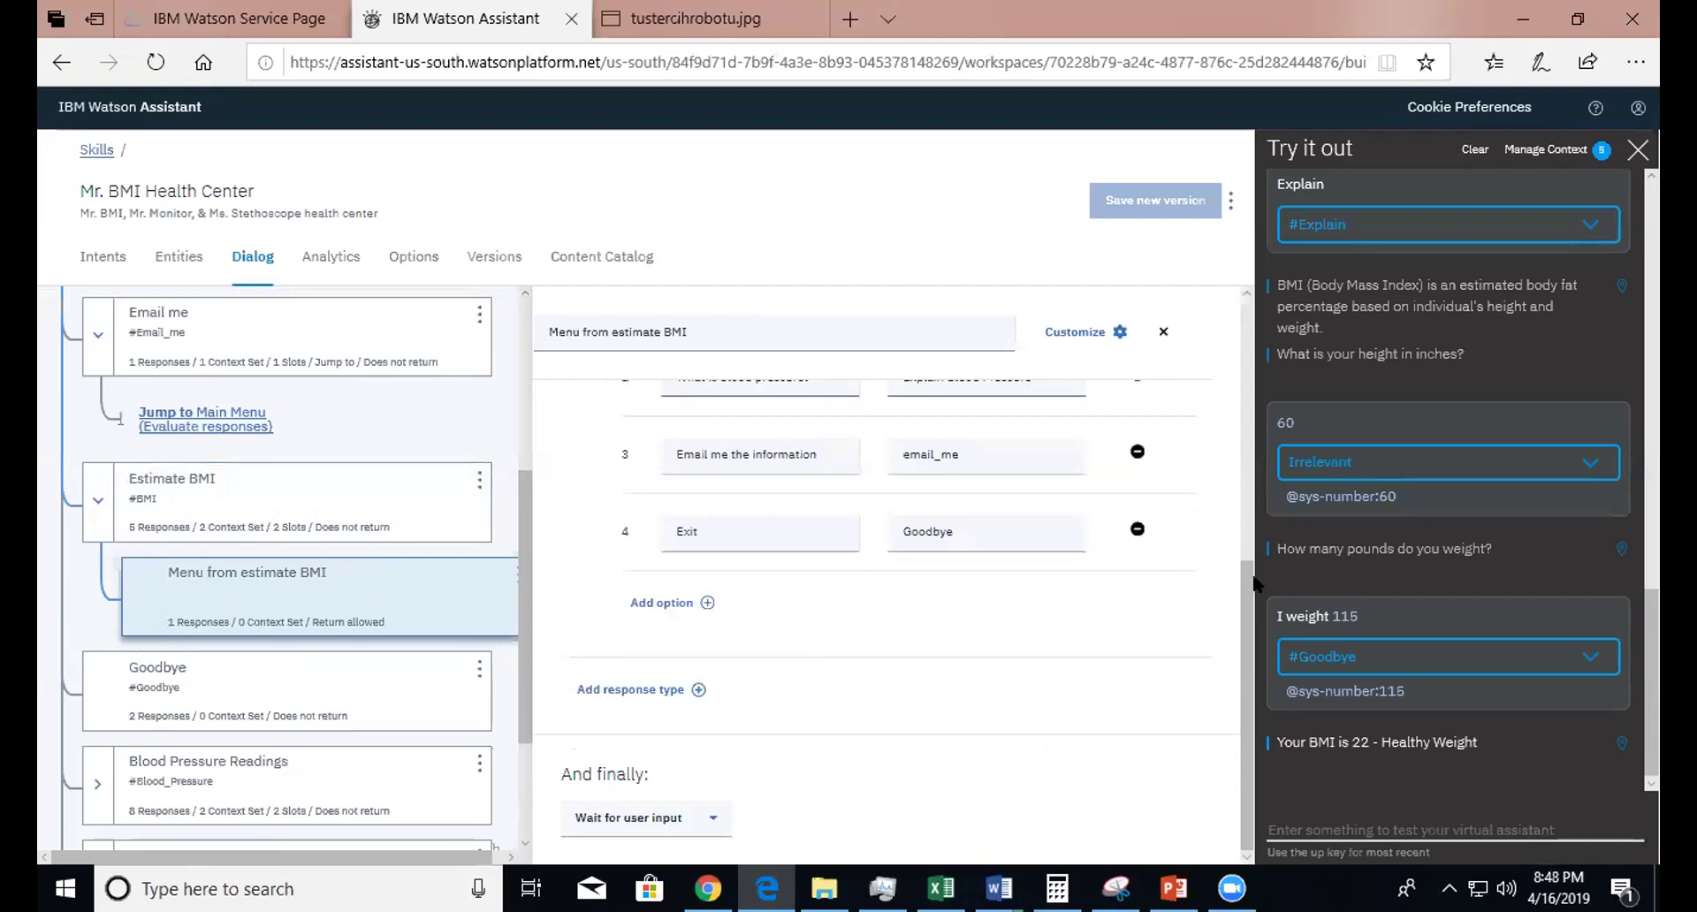
drag(1255, 605, 1237, 518)
click(1236, 531)
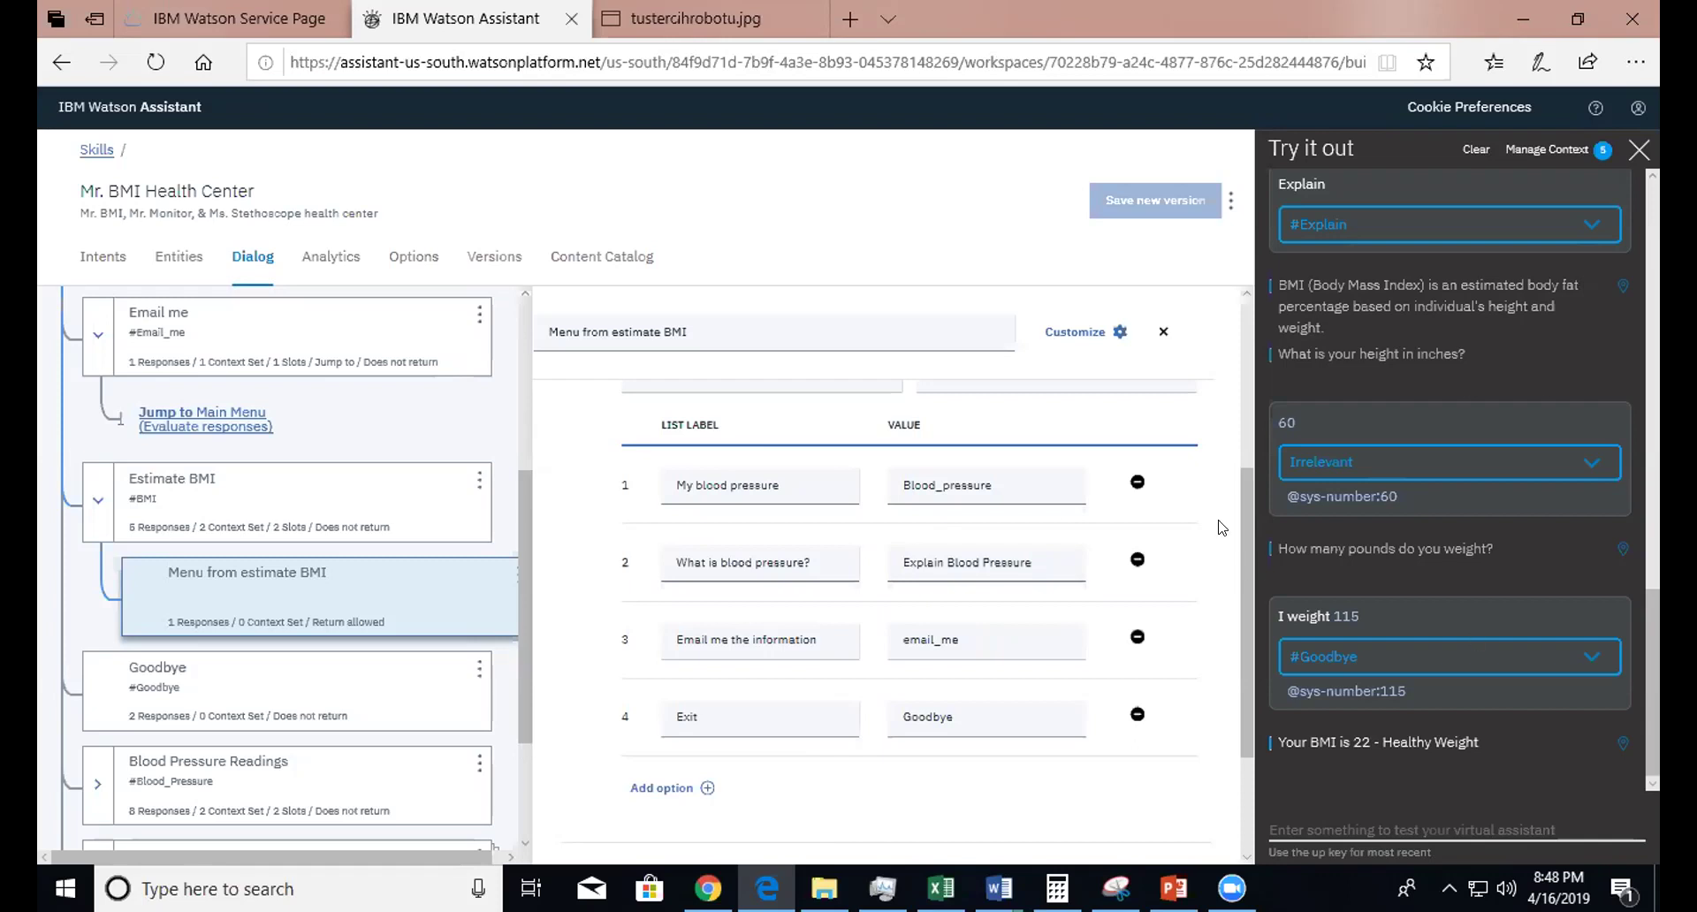
drag(1243, 532, 1243, 601)
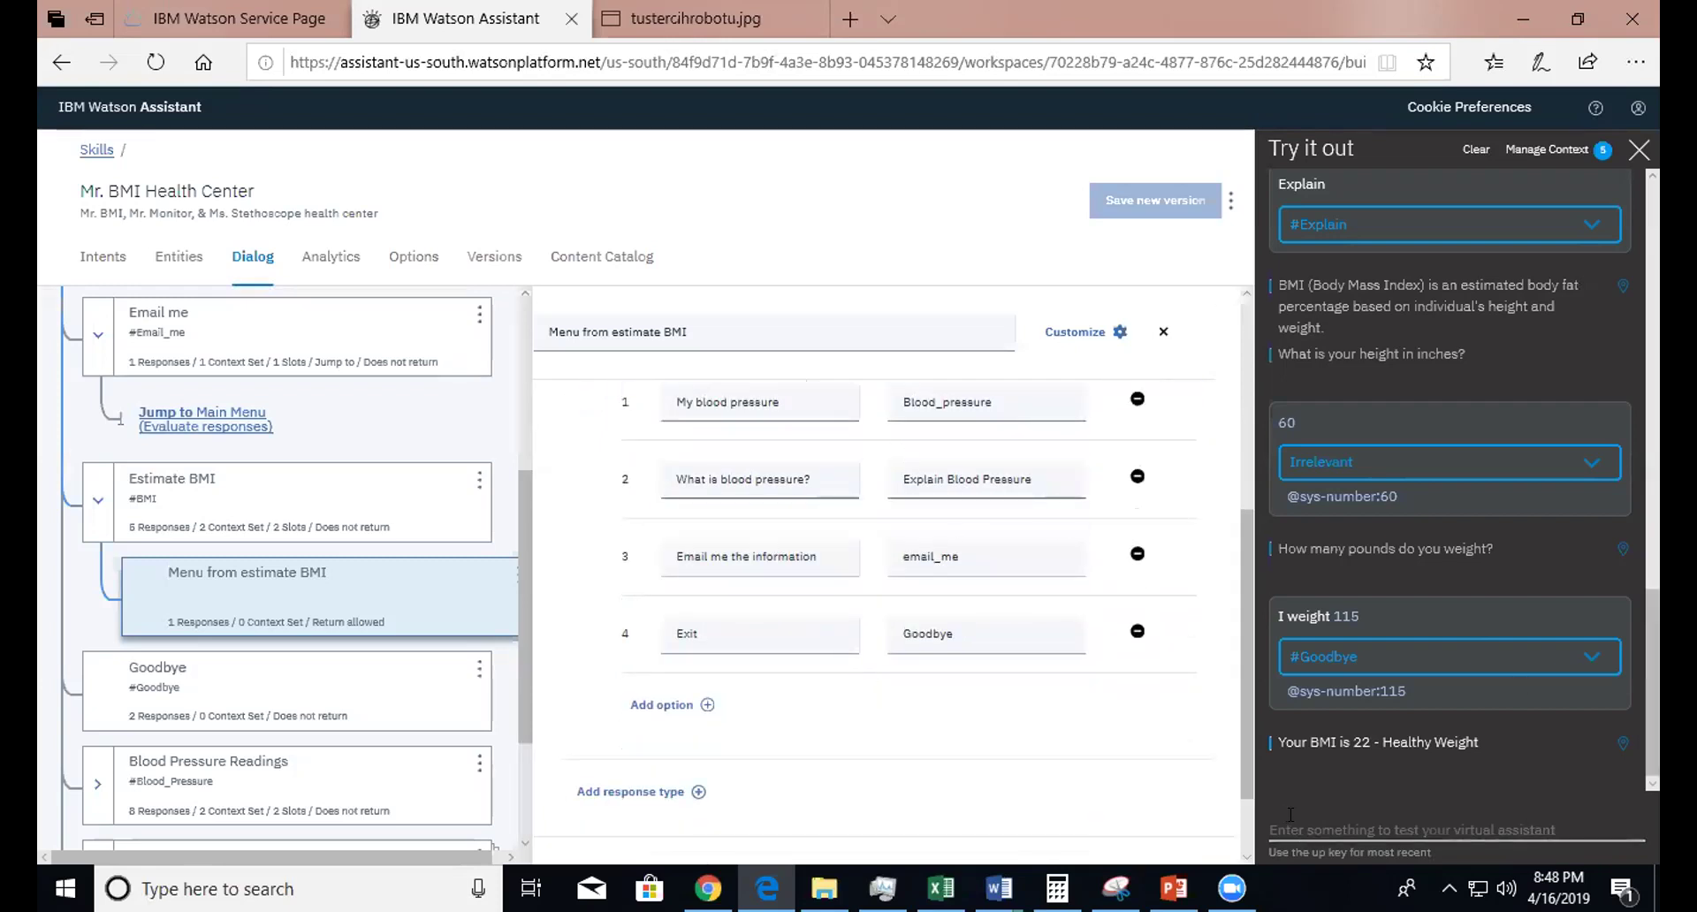
click(1371, 826)
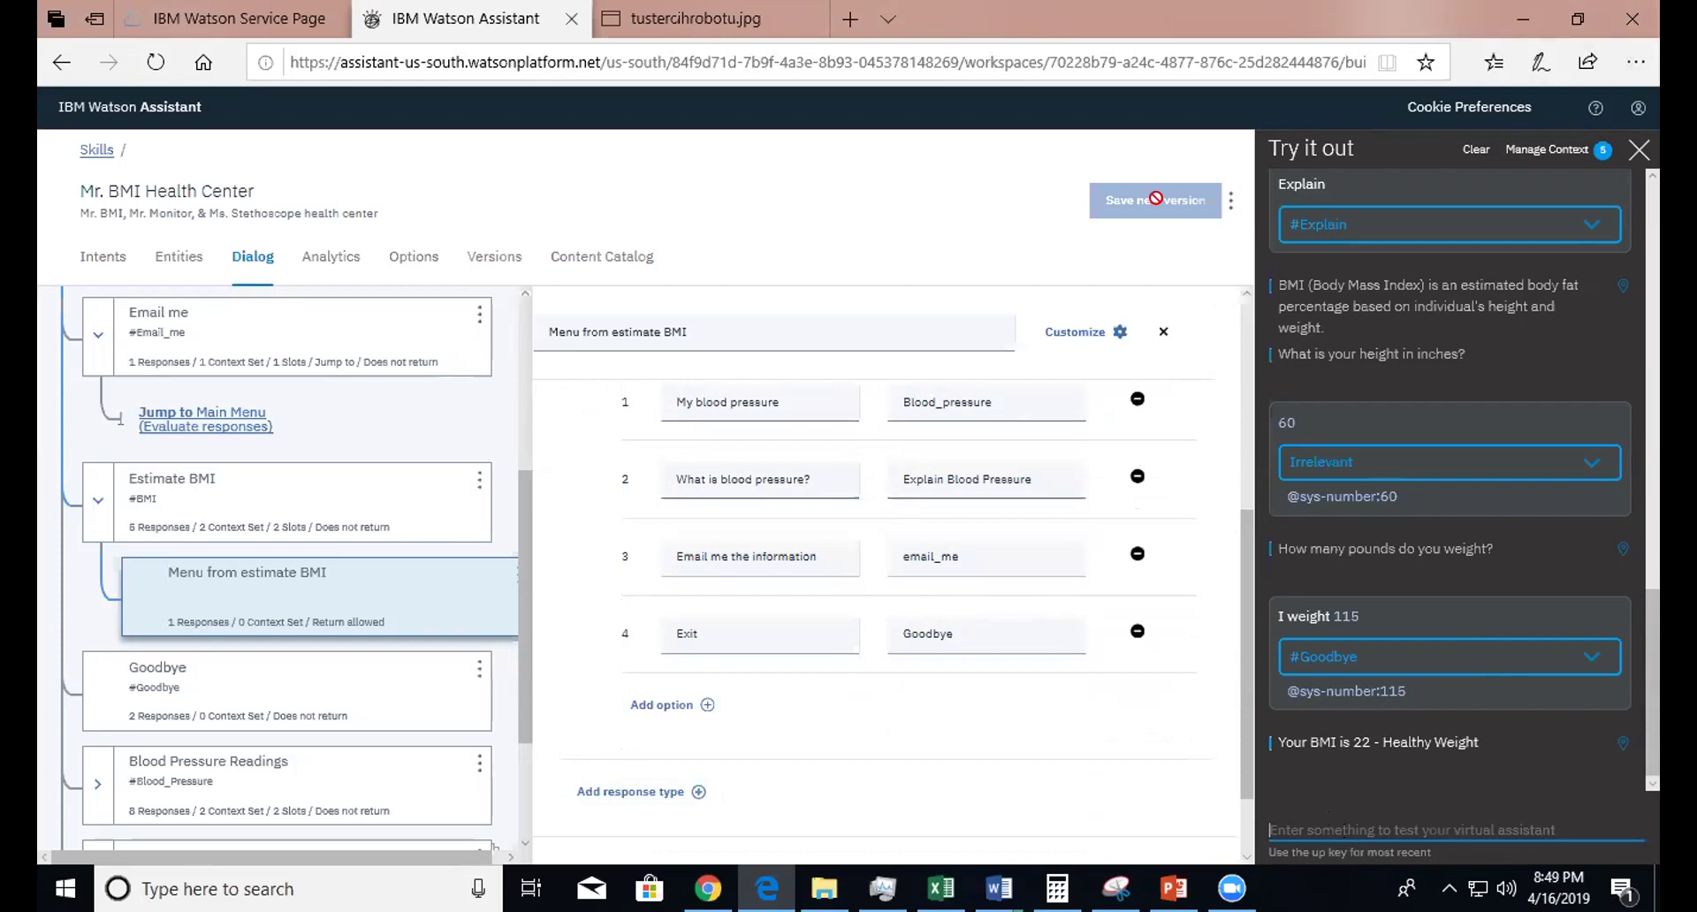
- Restart the test chat to the MR. BMI greeting and close the Menu from estimate BMI editor
click(1476, 149)
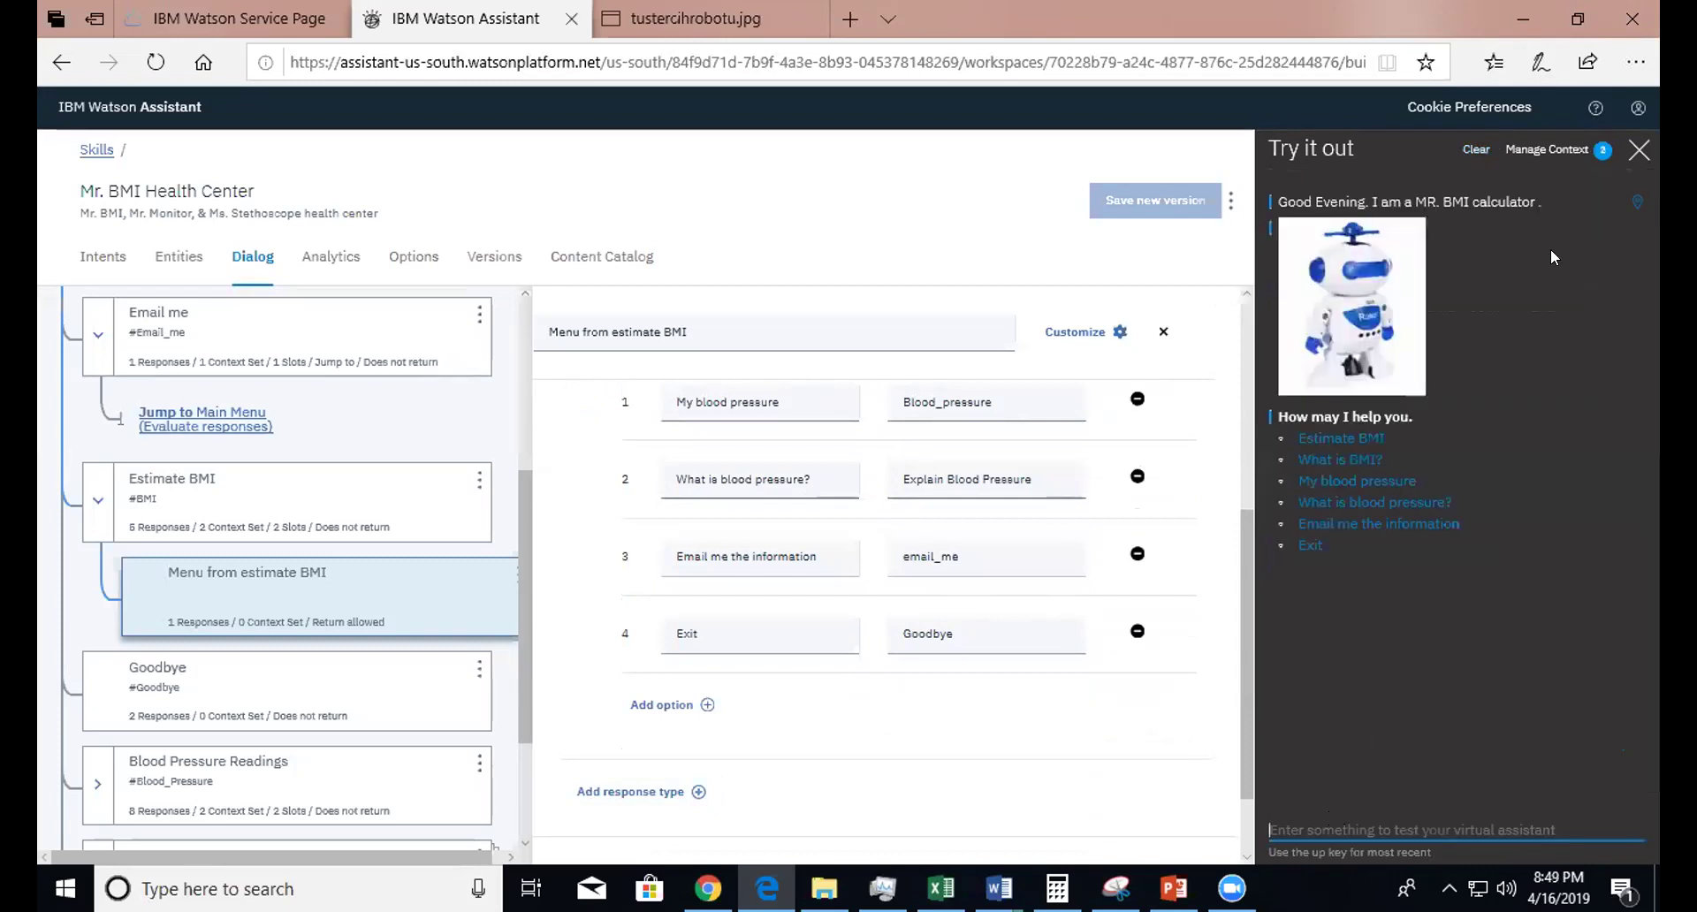
click(1096, 331)
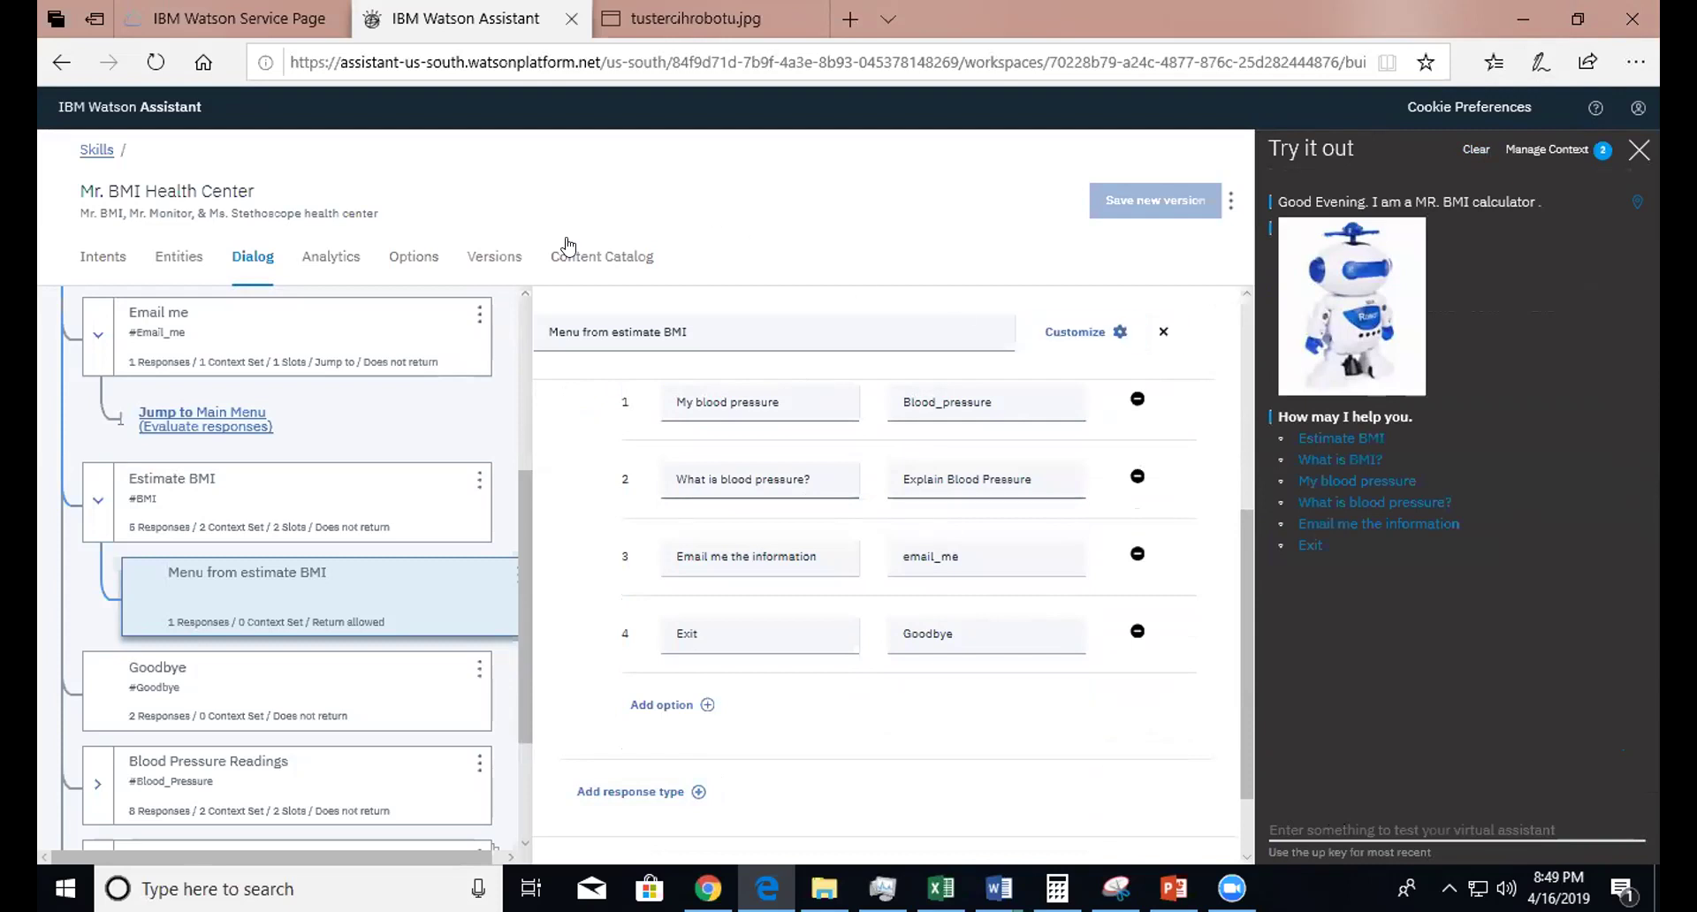
click(201, 610)
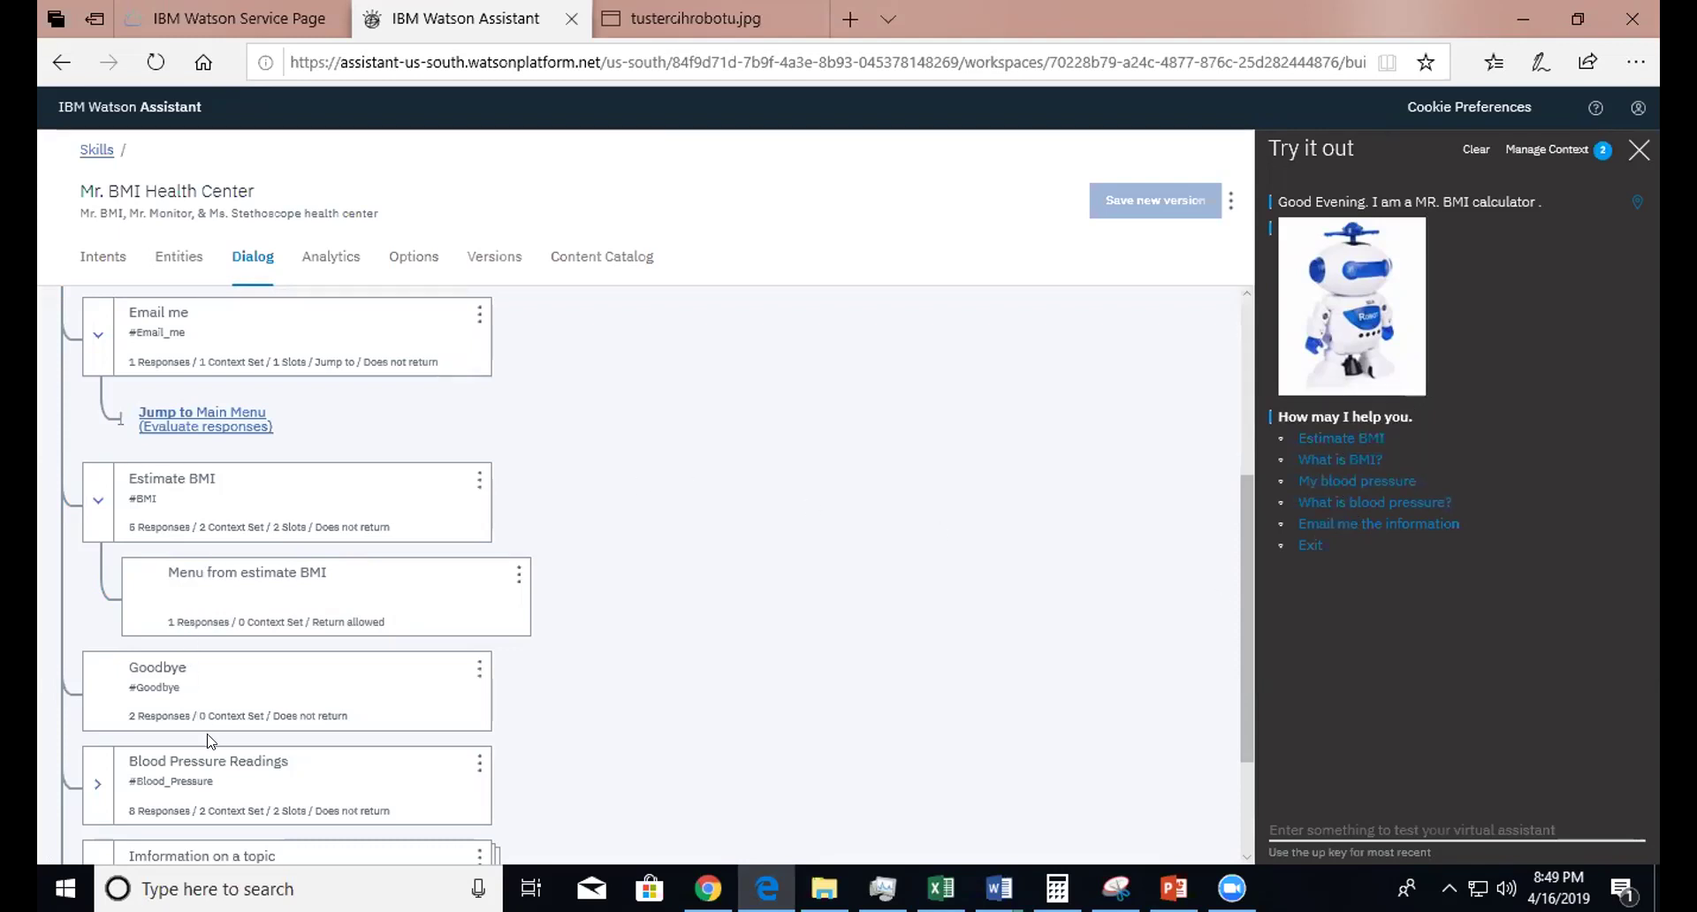
click(198, 791)
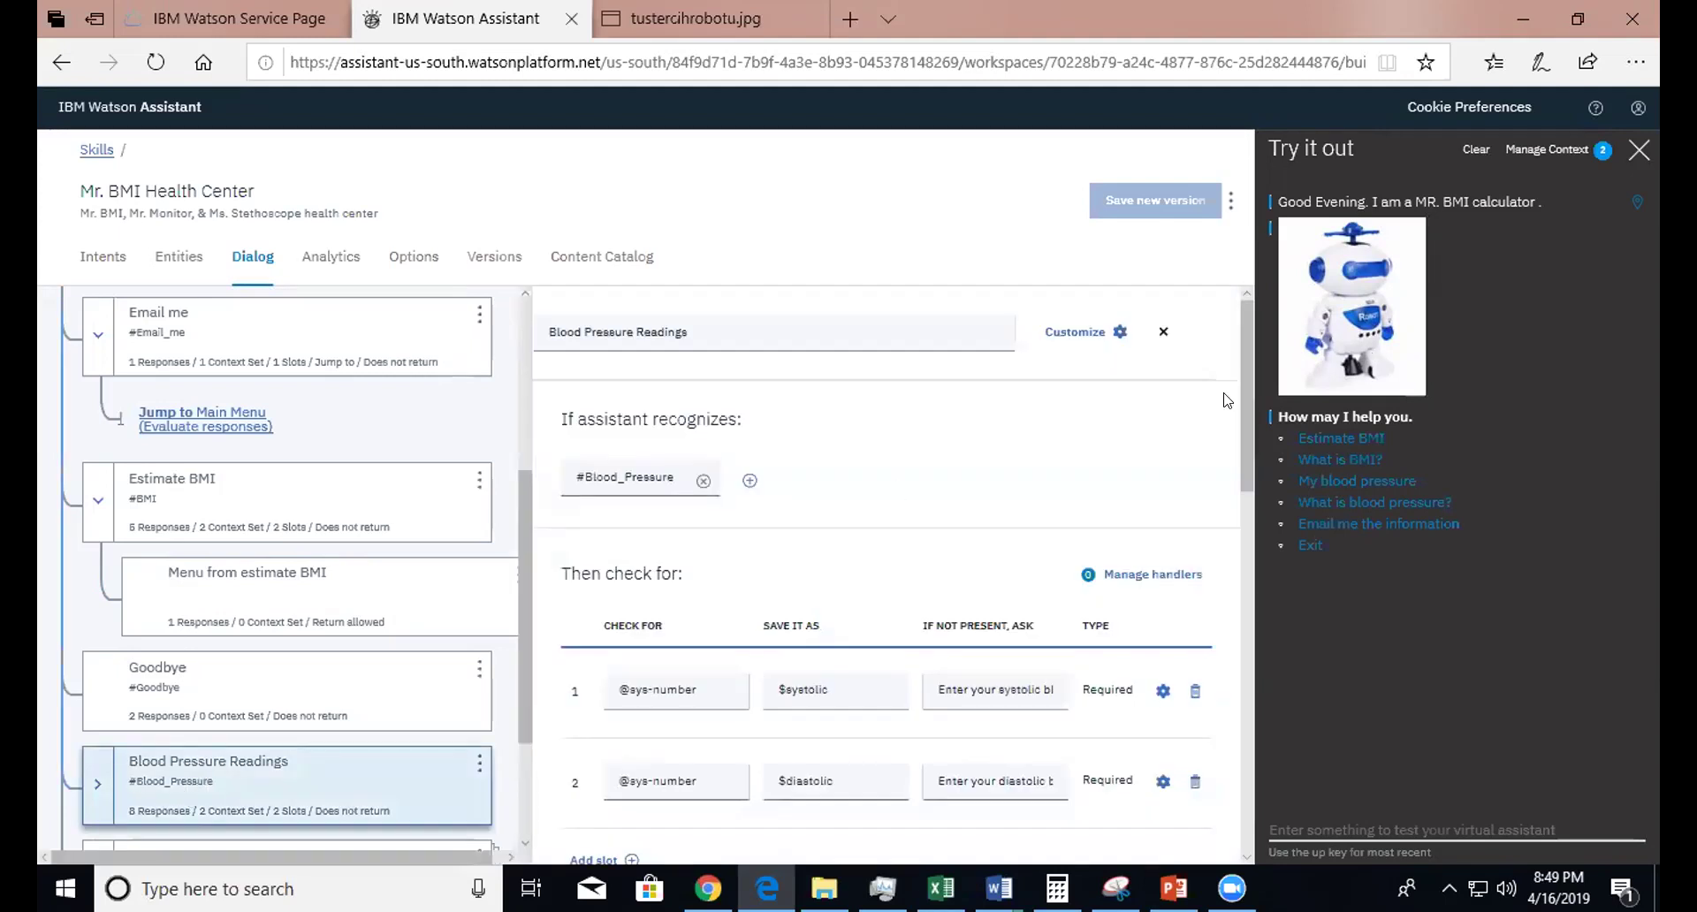
scroll(1245, 469, down, 3)
drag(1245, 468, 1241, 566)
scroll(1225, 617, down, 2)
scroll(1225, 617, down, 5)
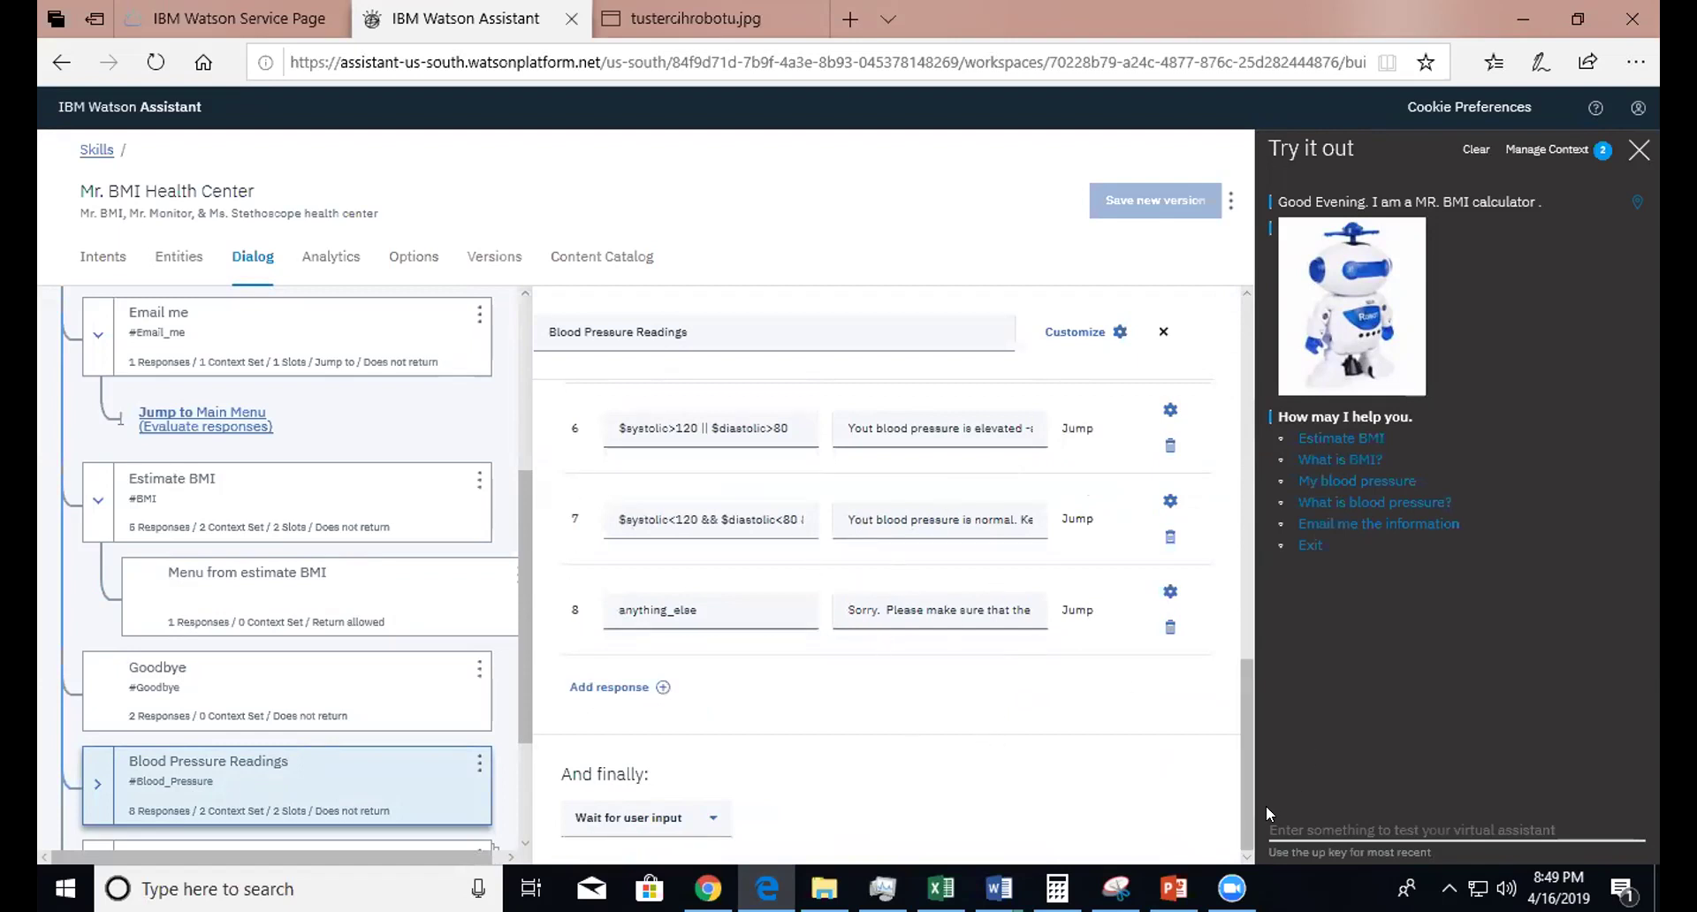
scroll(1246, 802, up, 3)
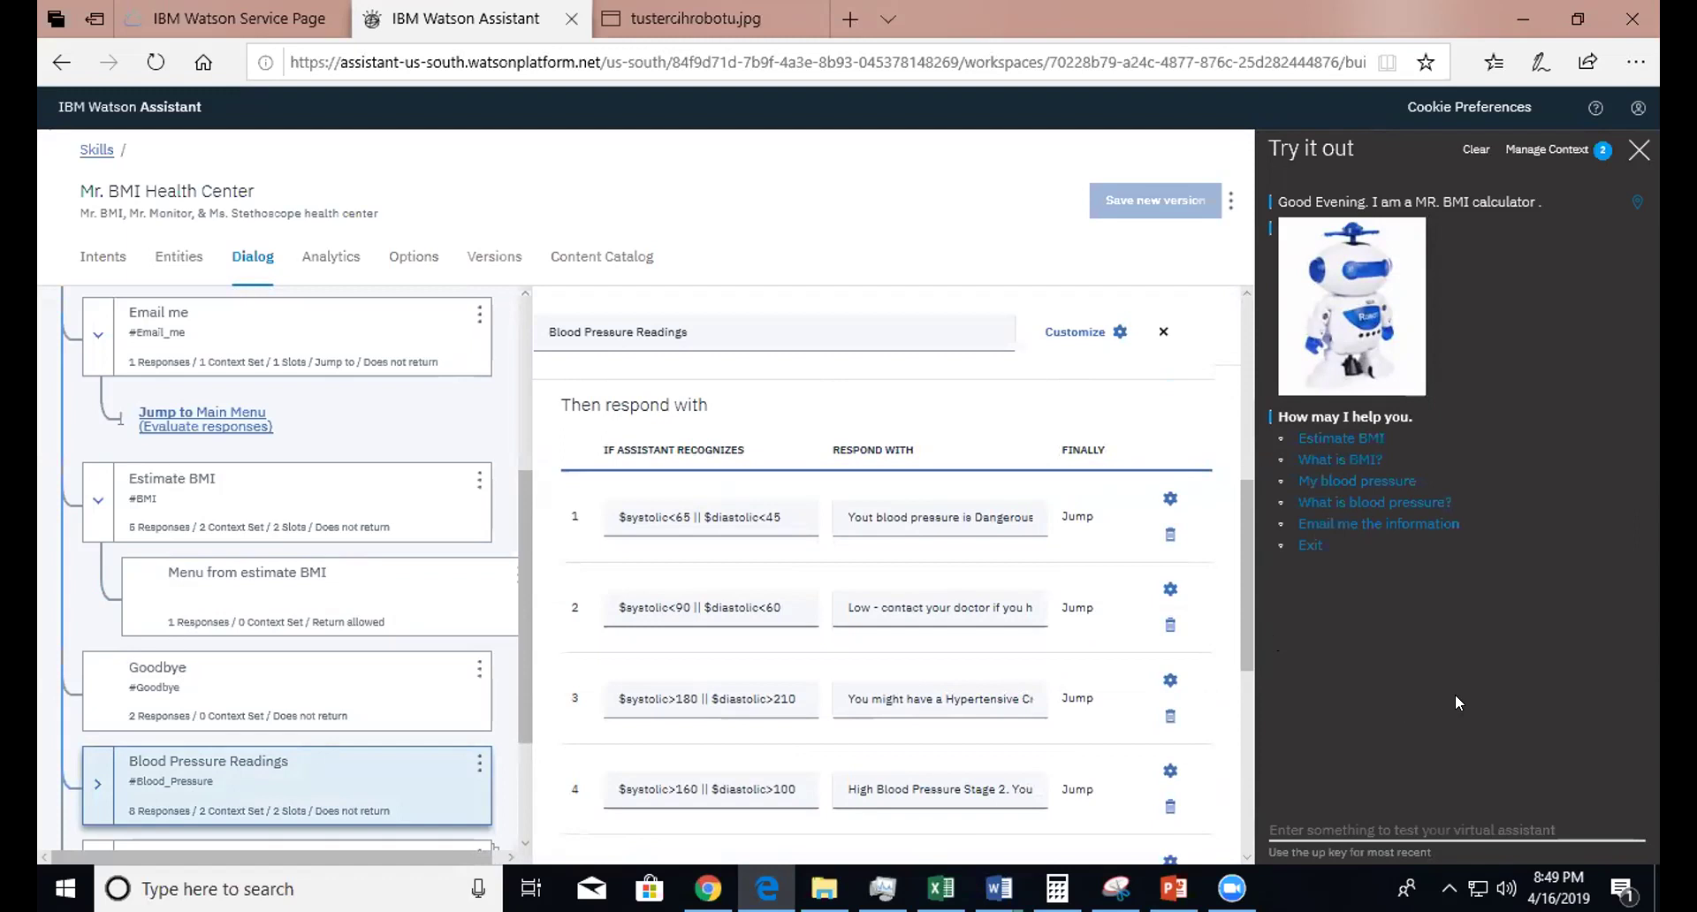
drag(1247, 553, 1255, 400)
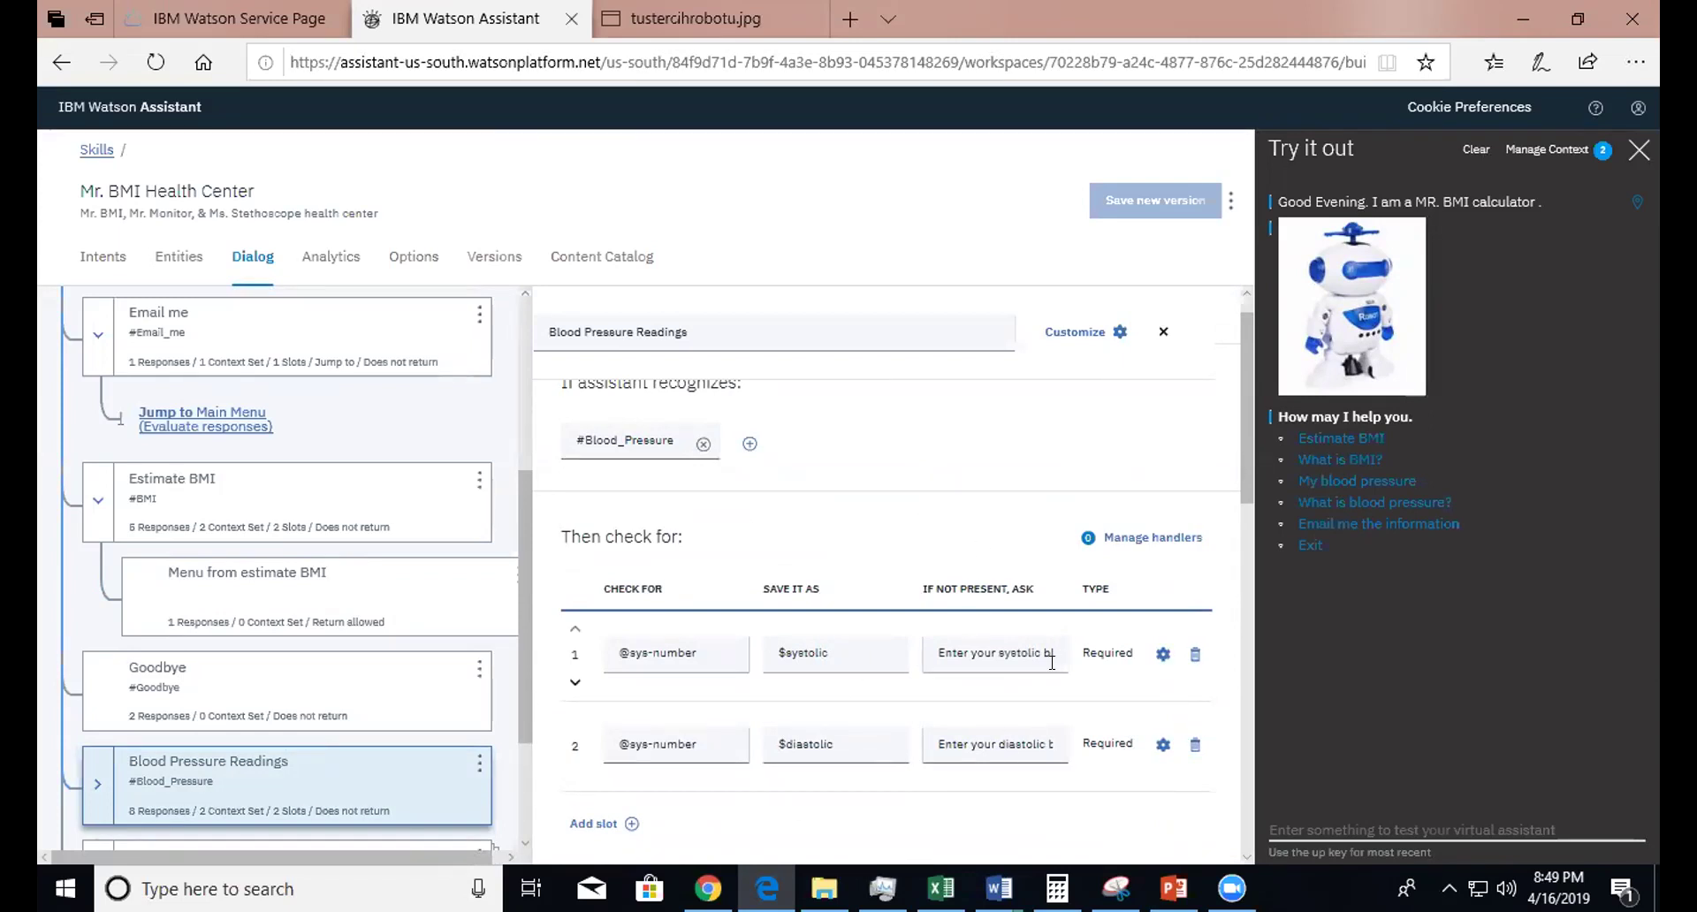
click(1163, 654)
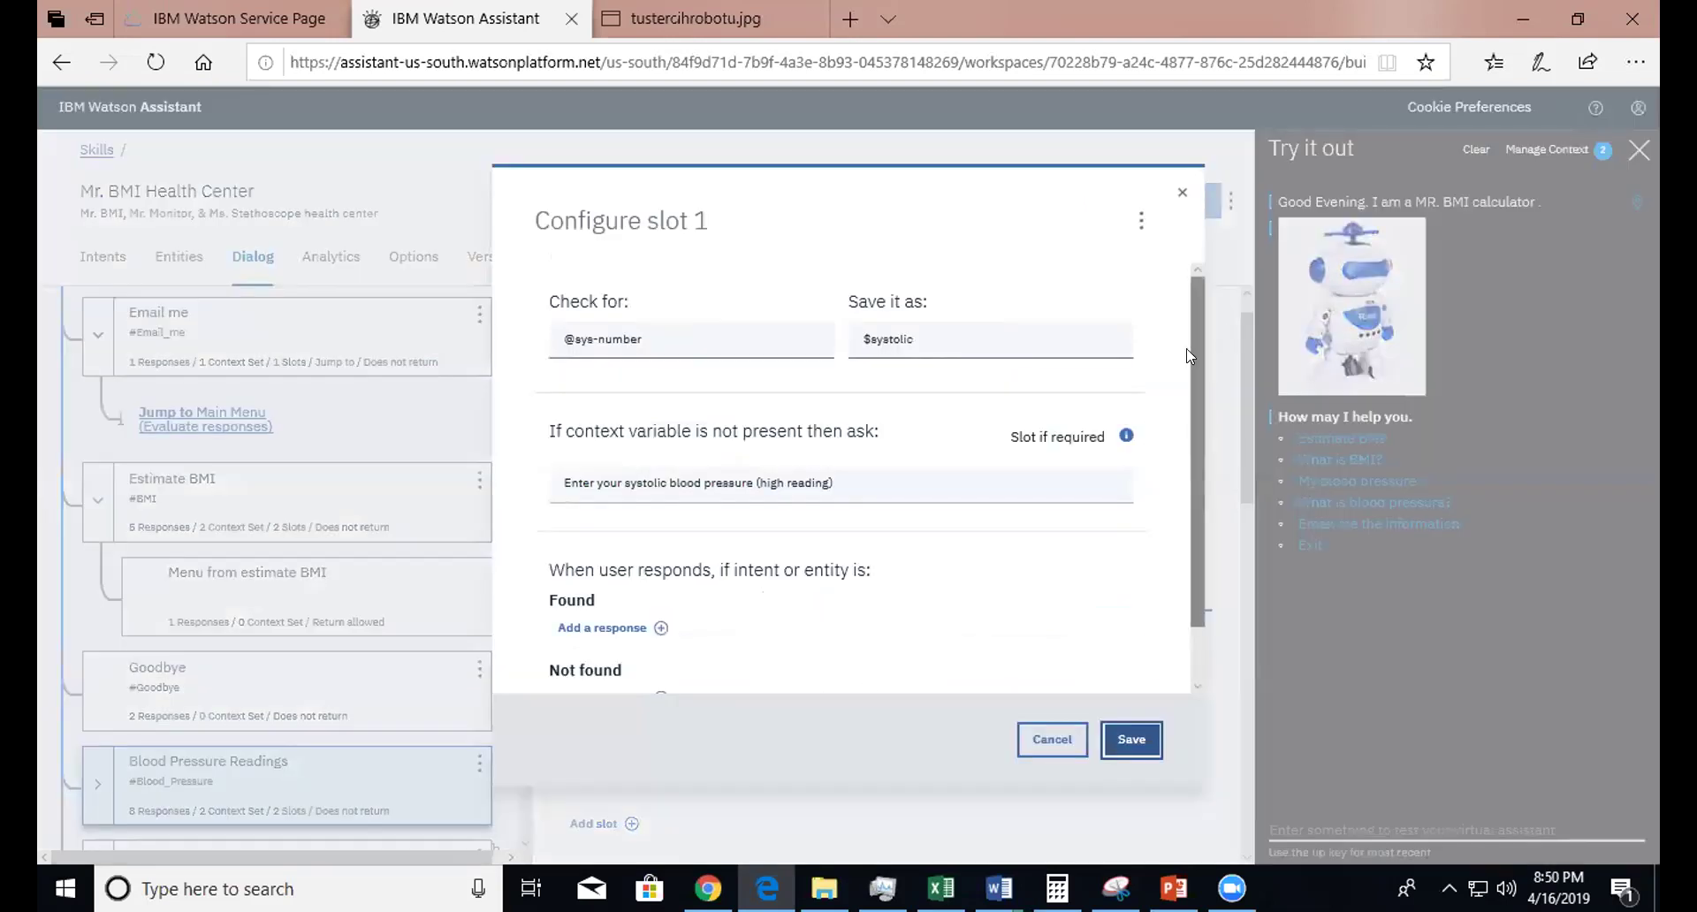
scroll(1203, 546, down, 1)
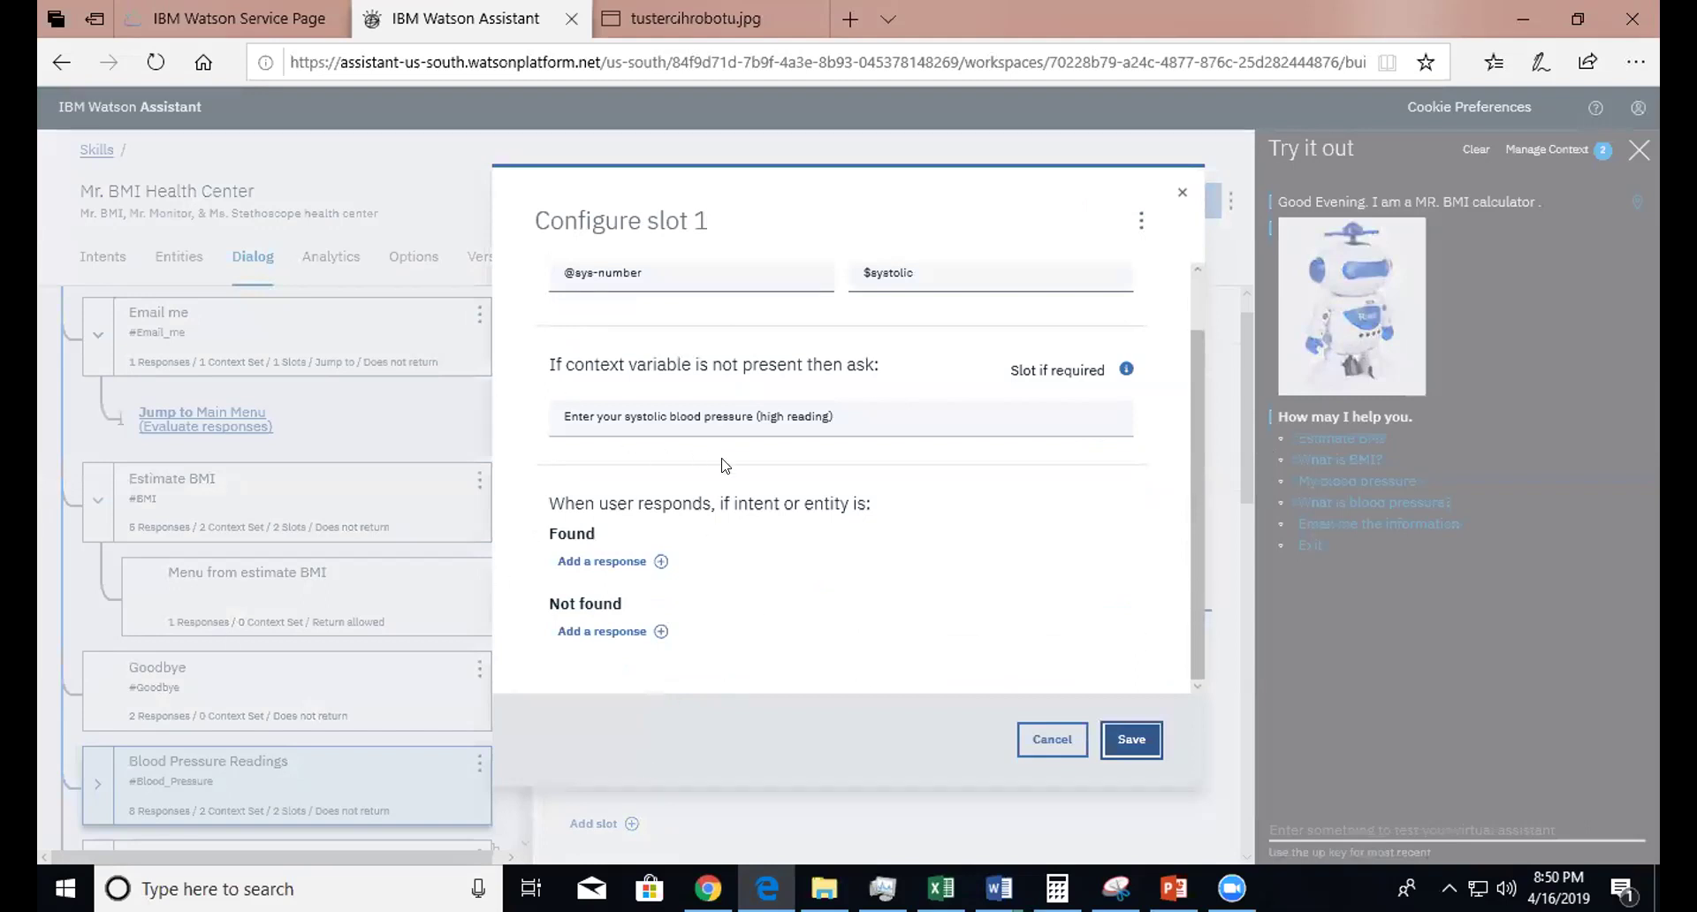
click(981, 408)
click(532, 415)
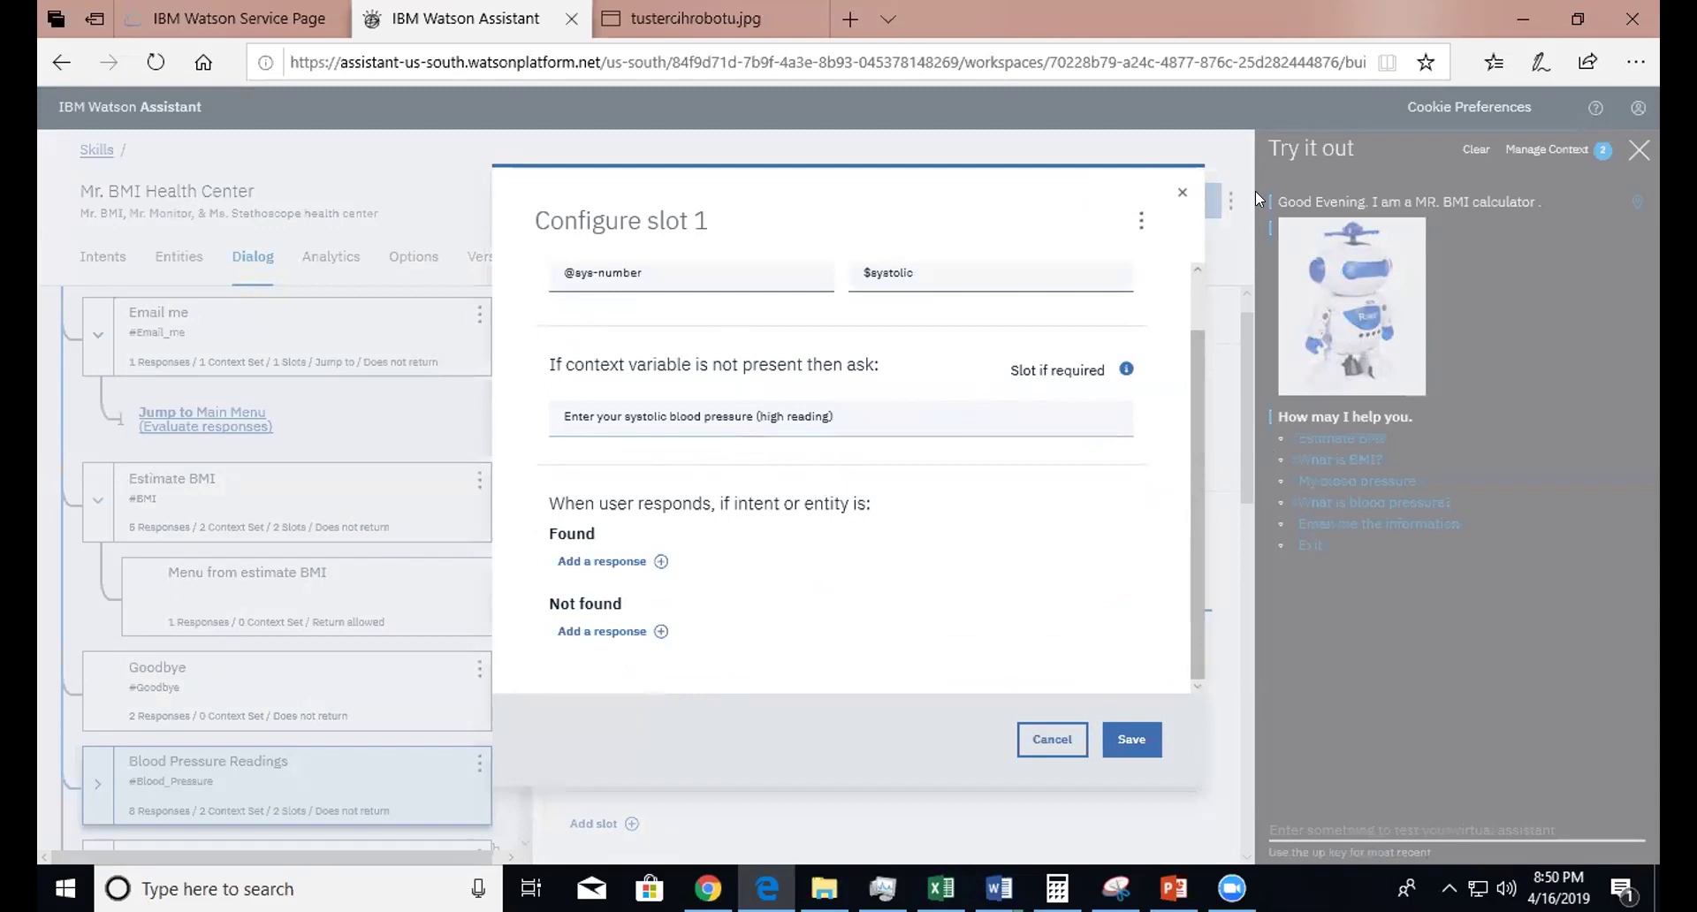
click(1182, 191)
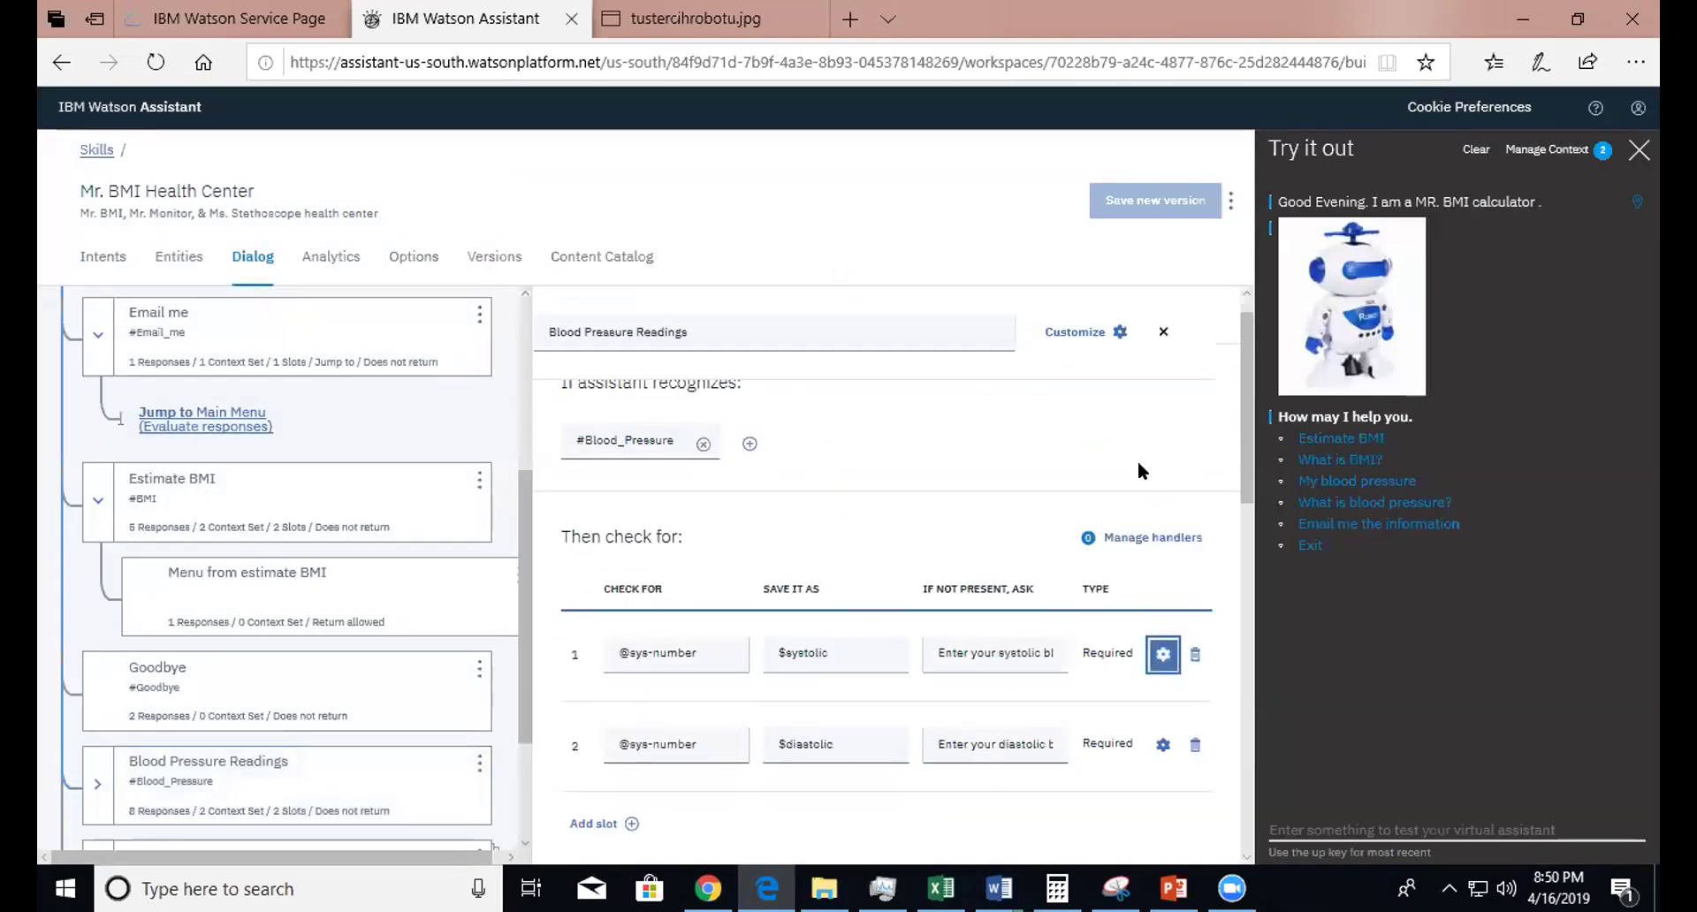
drag(1245, 364, 1266, 709)
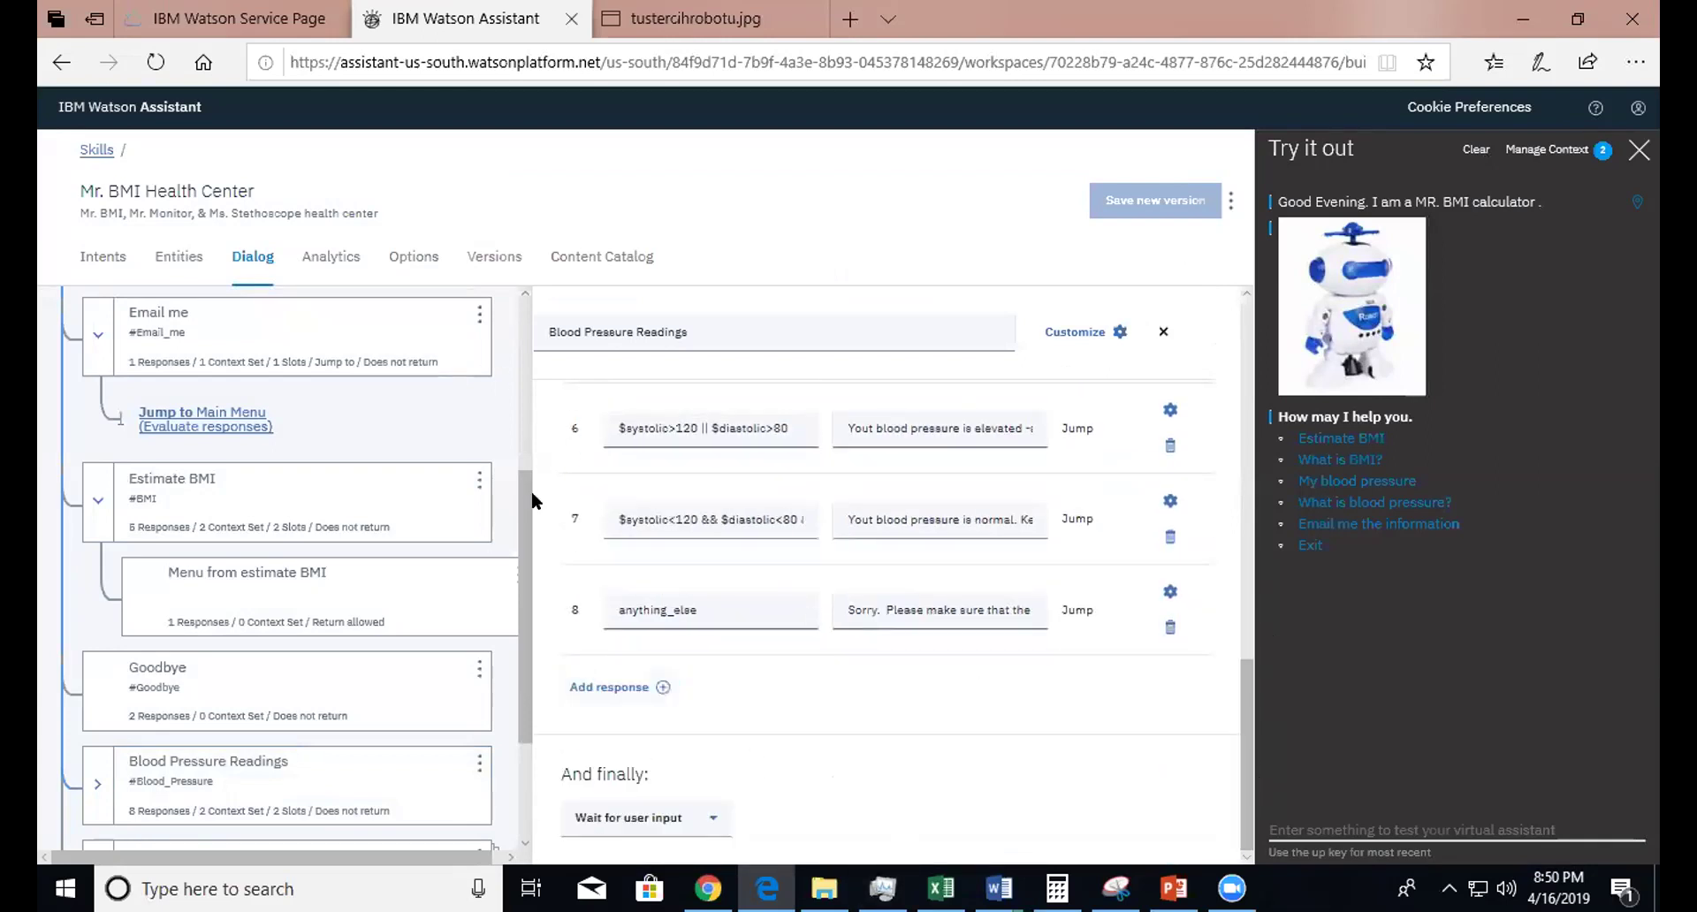
- Check the Goodbye node's two responses, then select the Information on a topic folder
scroll(509, 377, up, 4)
scroll(499, 377, down, 4)
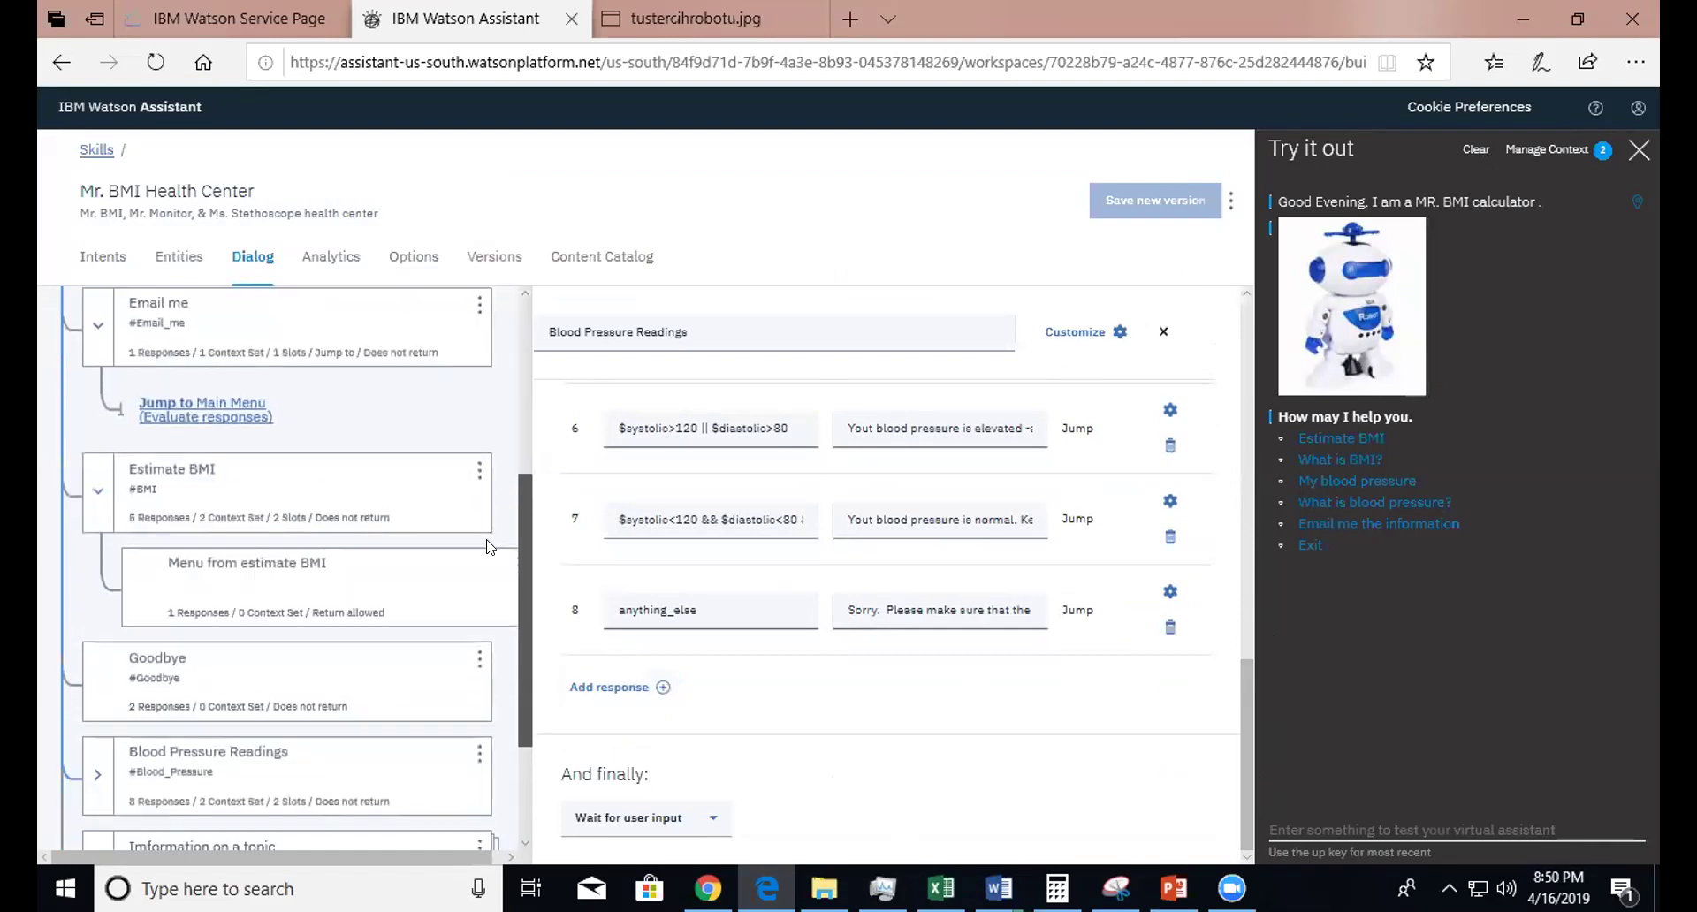
scroll(489, 546, down, 2)
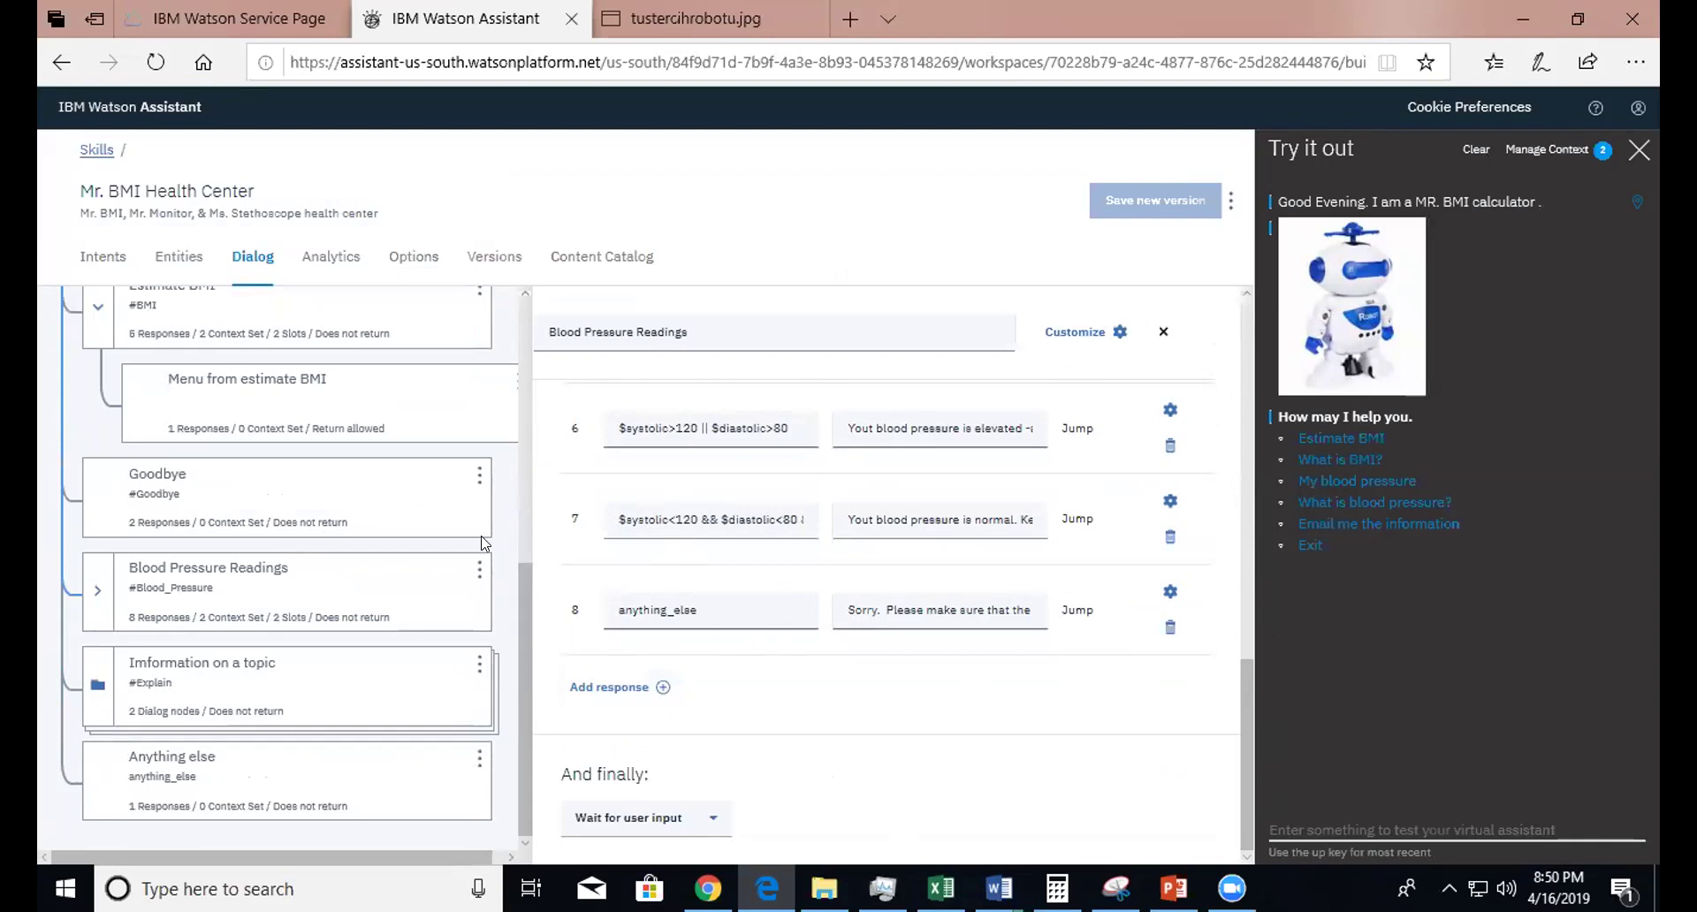
click(257, 504)
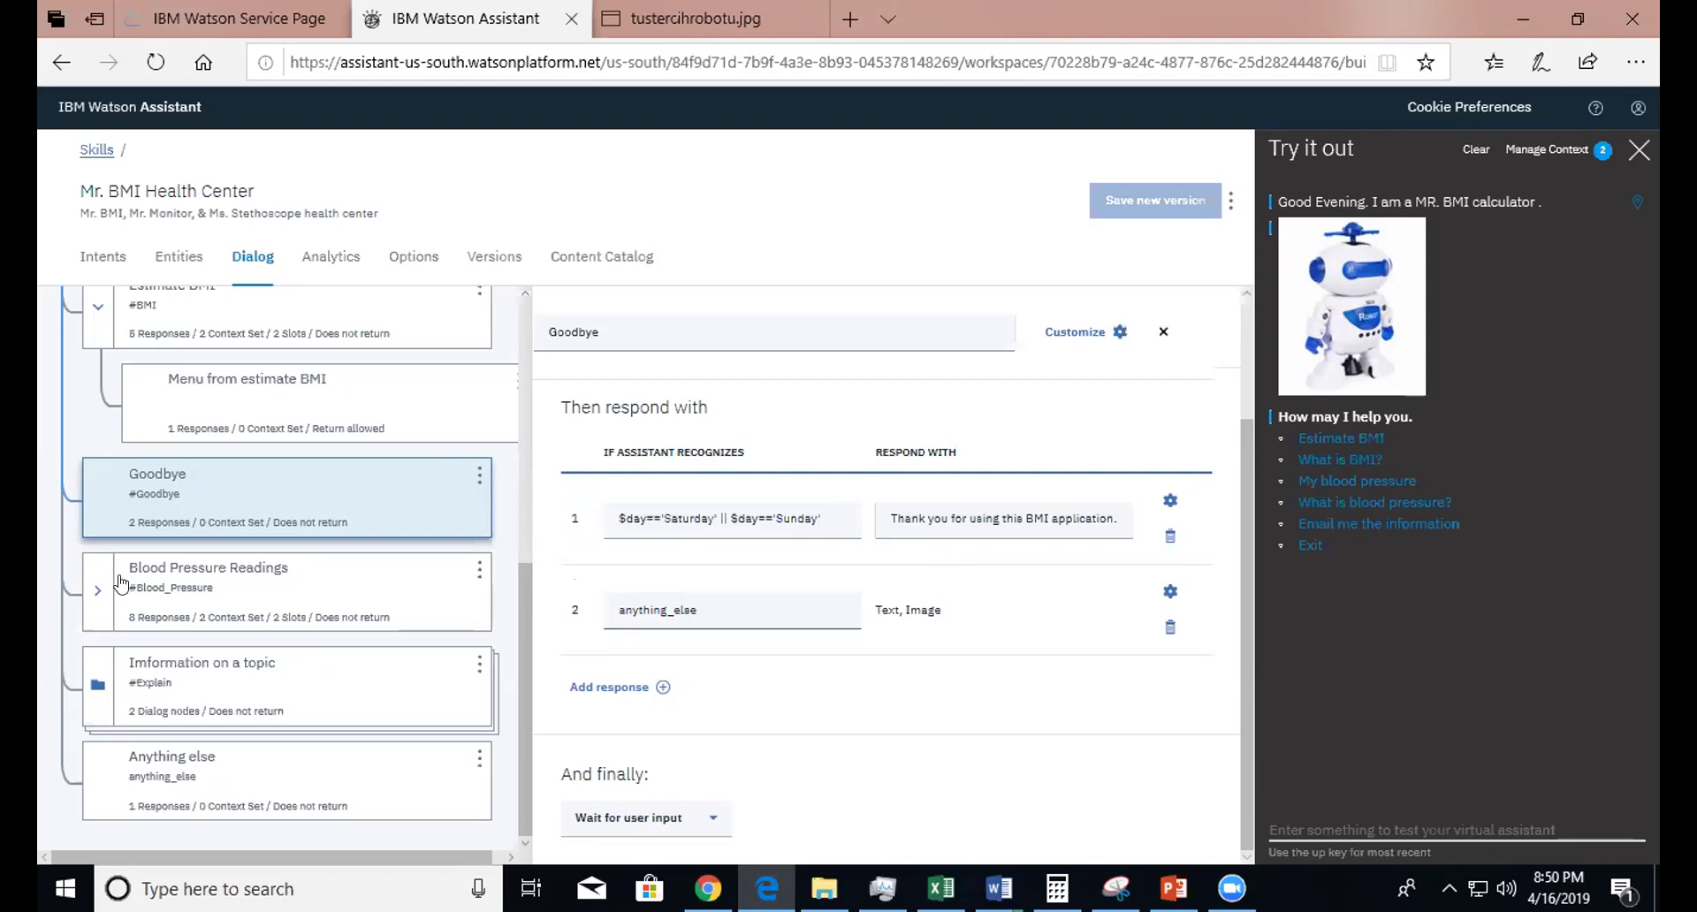
click(112, 684)
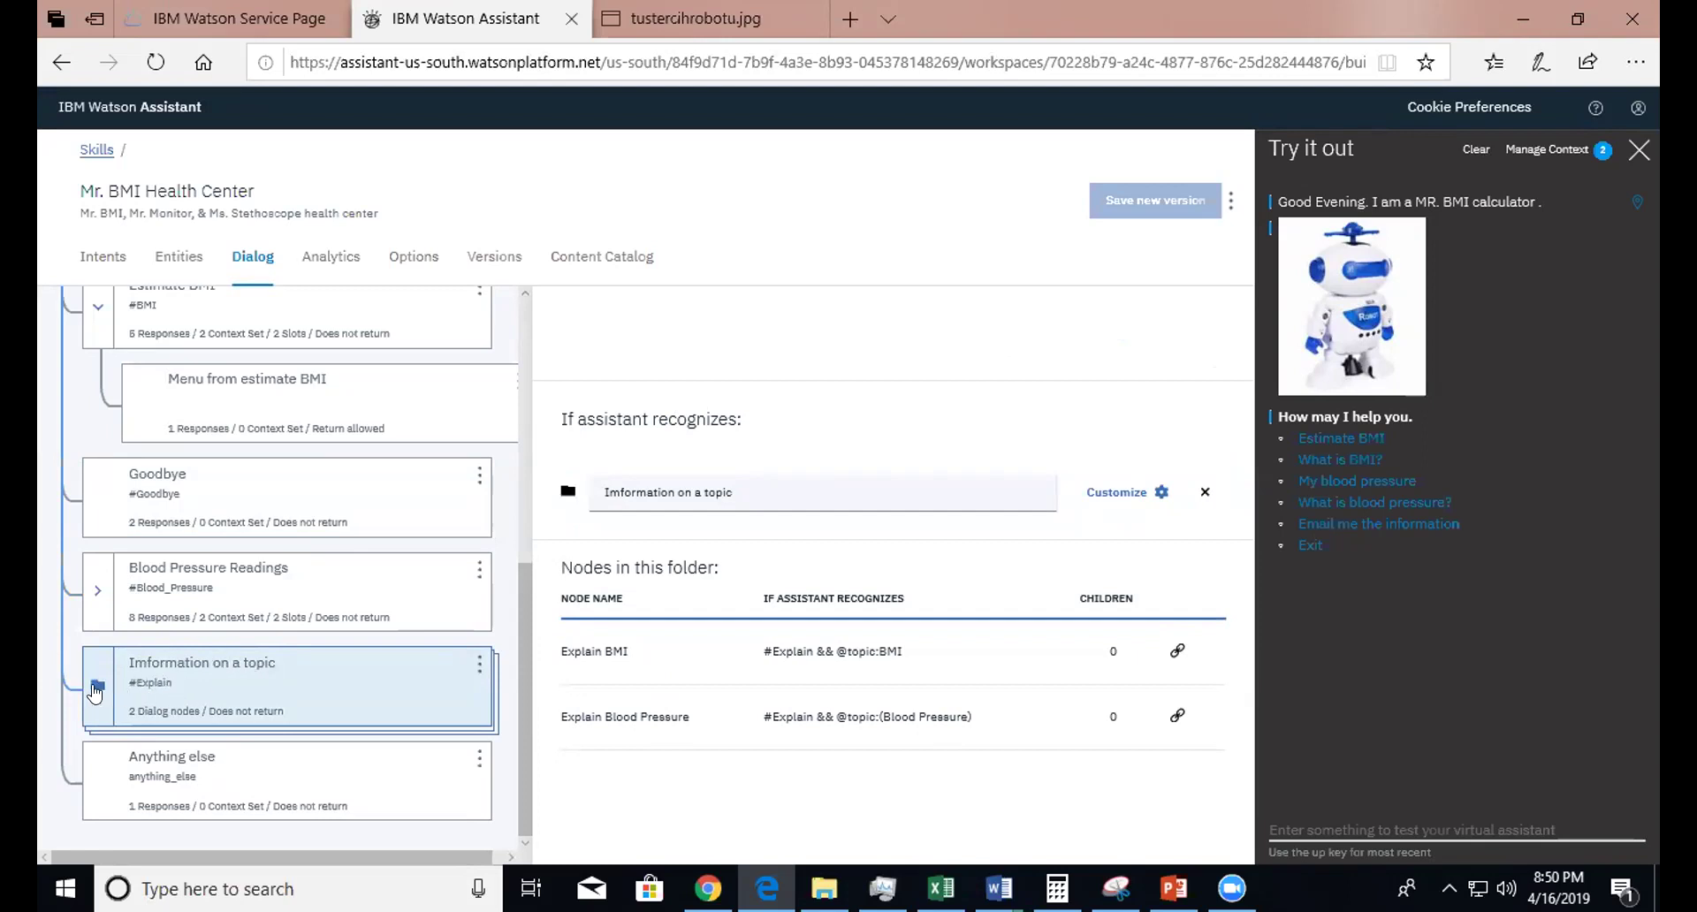
- Expand the Information on a topic folder and view the Explain BMI node
click(97, 689)
drag(537, 617, 546, 750)
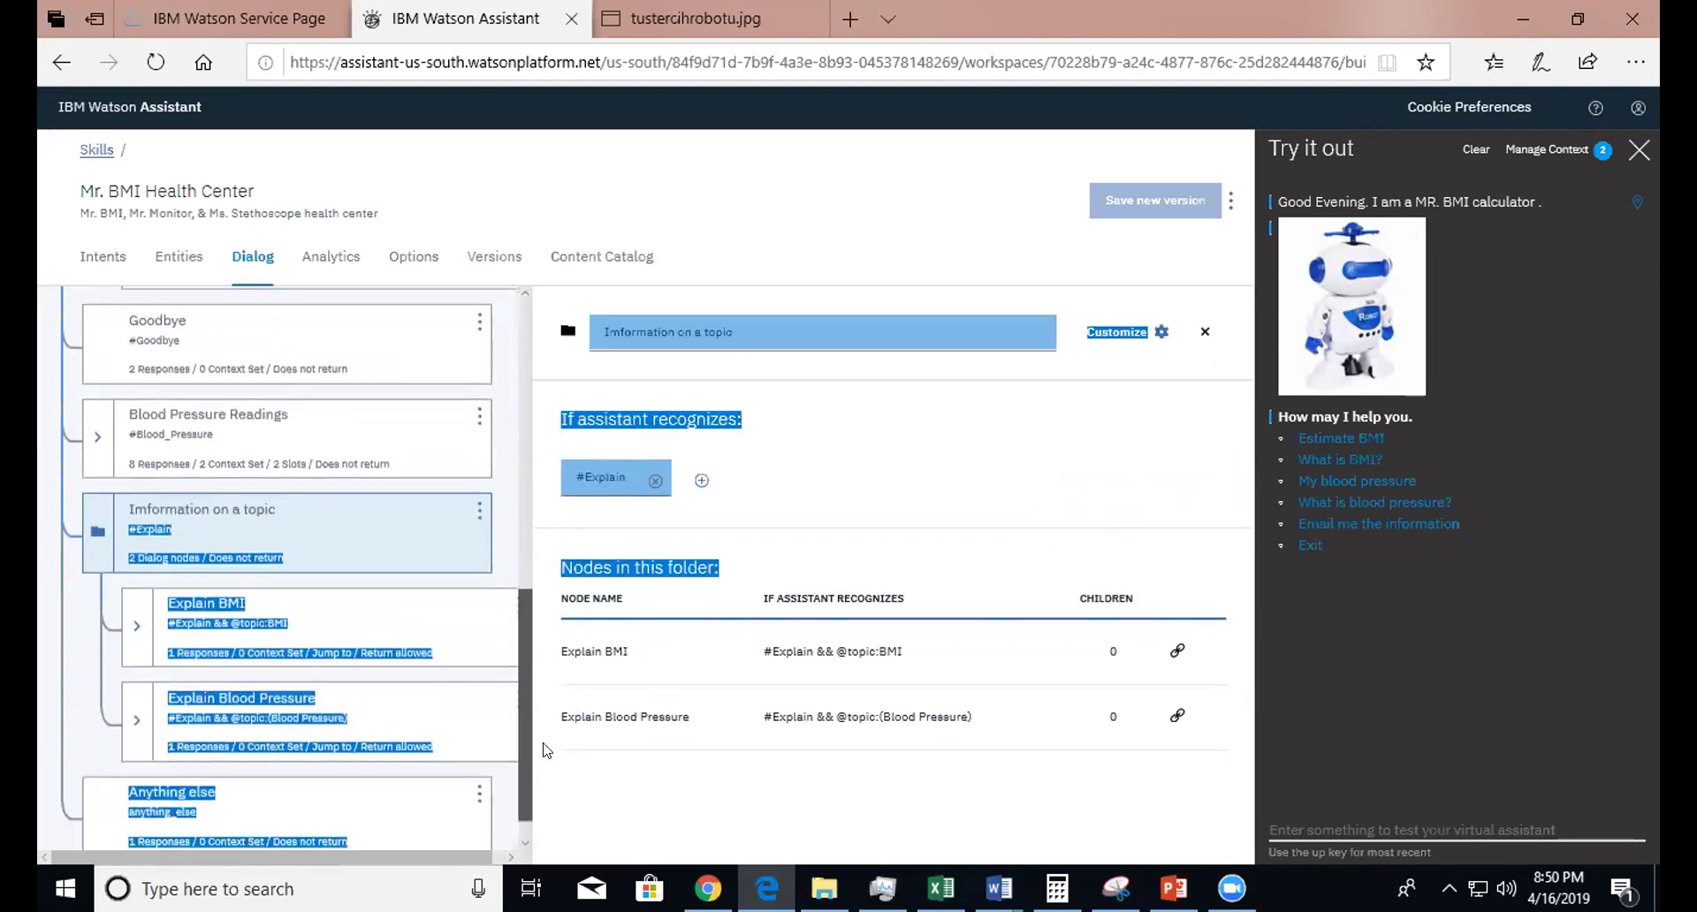
scroll(516, 752, down, 1)
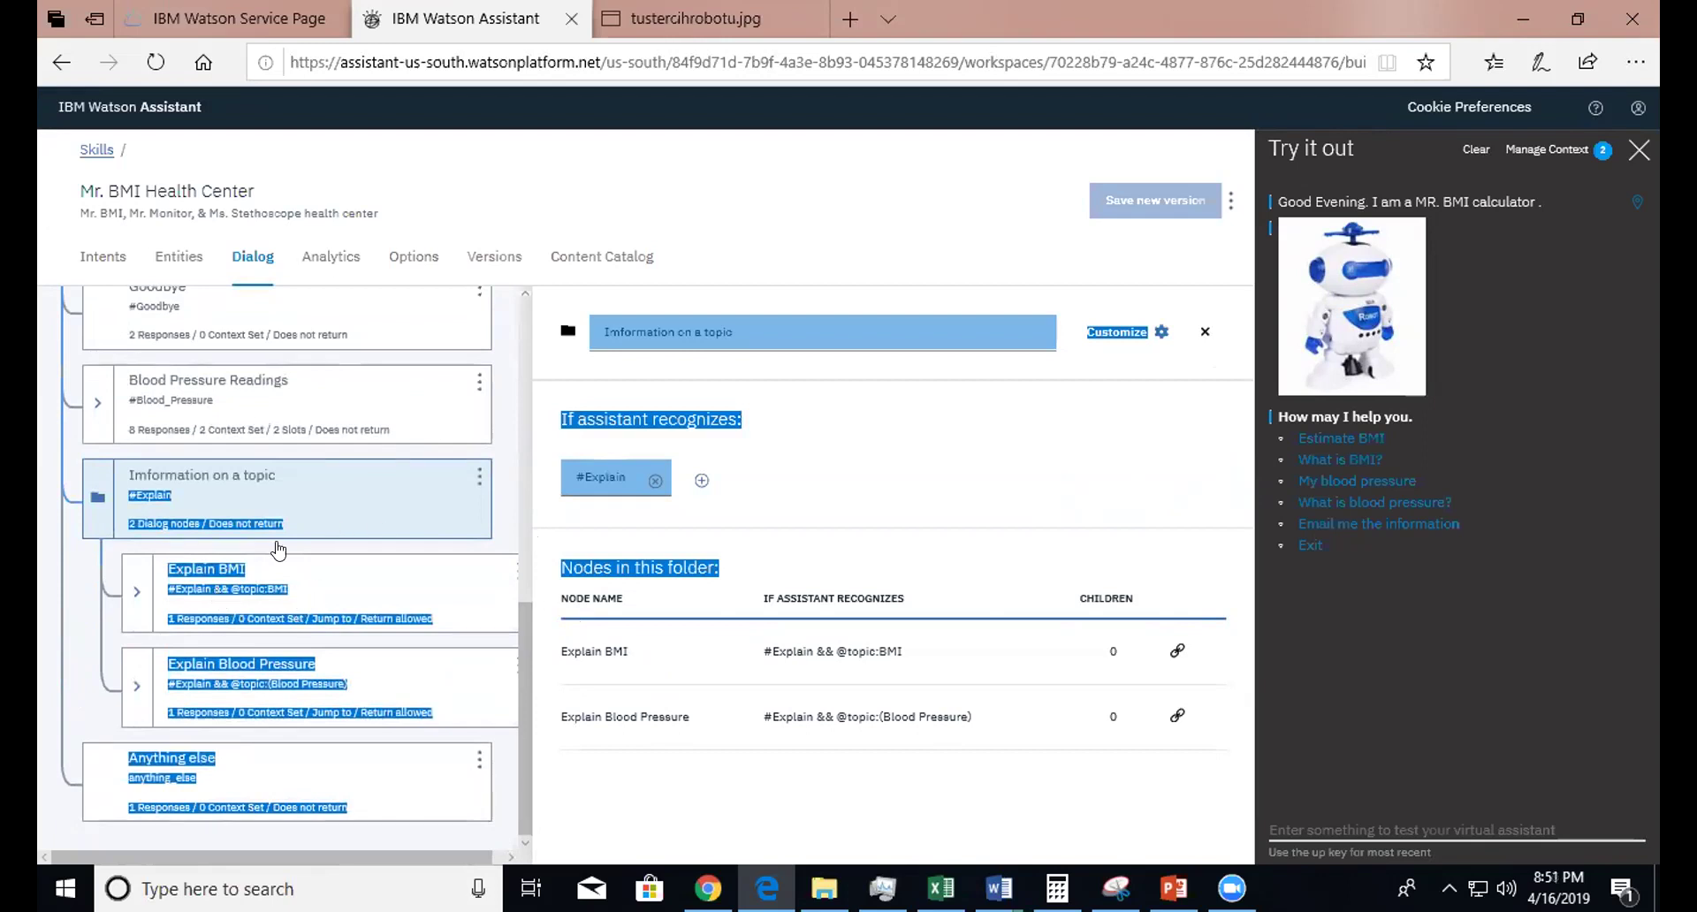
click(194, 623)
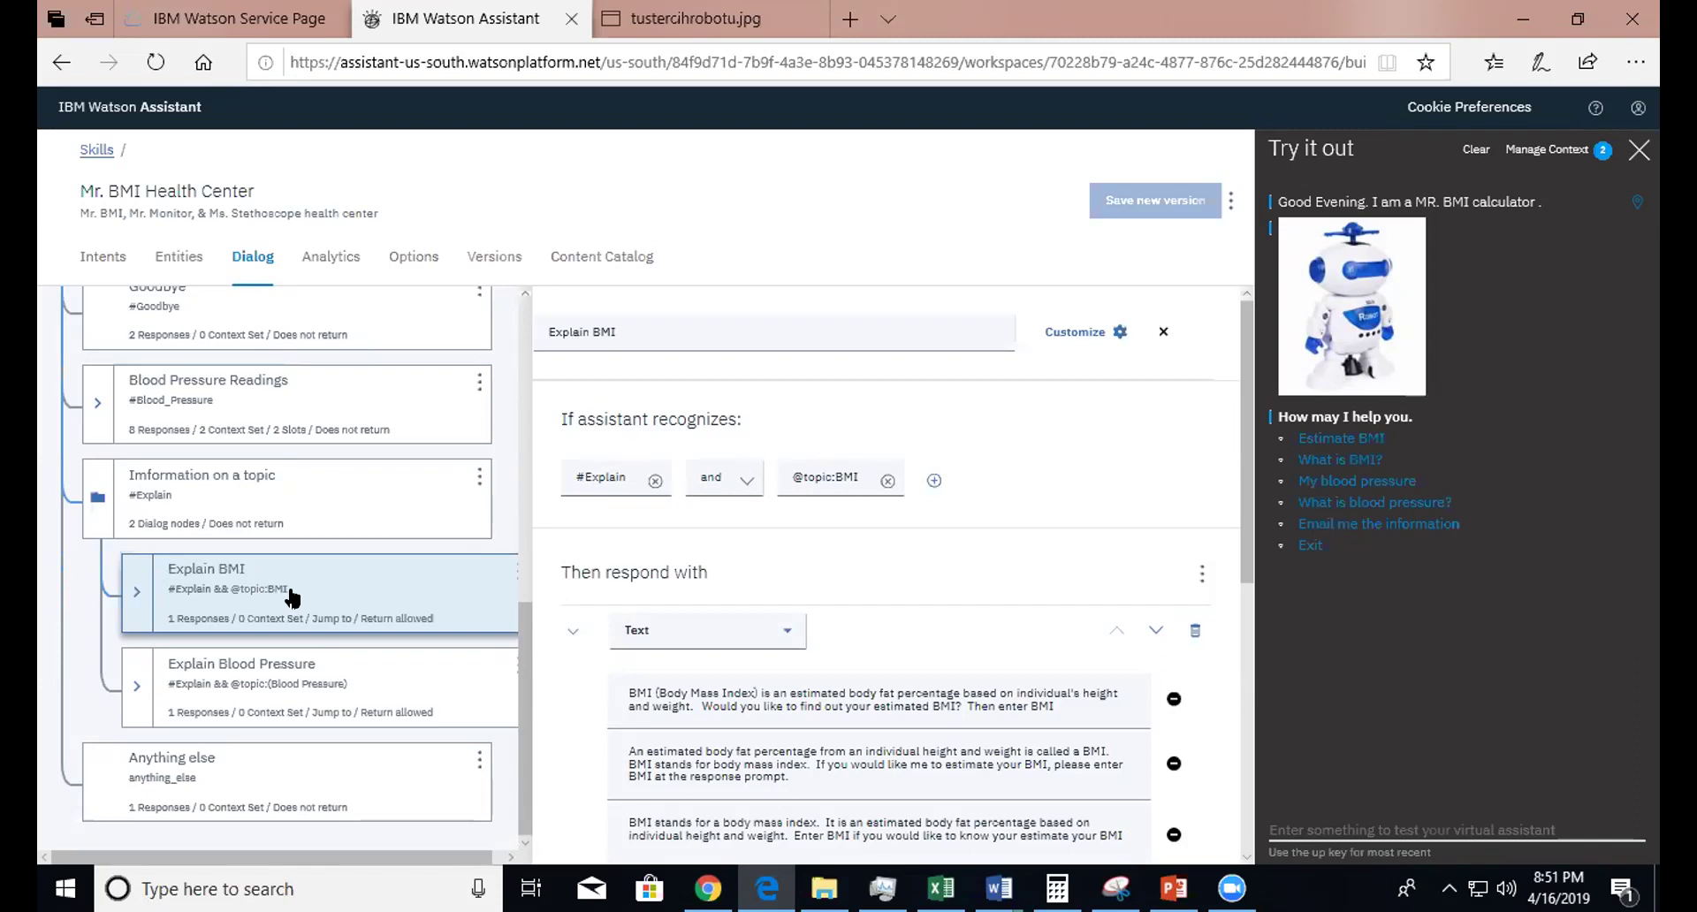
- Inspect Explain Blood Pressure's 'Blood Pressure Chart' image response (blood-pressure-chart-80.jpg) and its jump to Main Menu
click(235, 696)
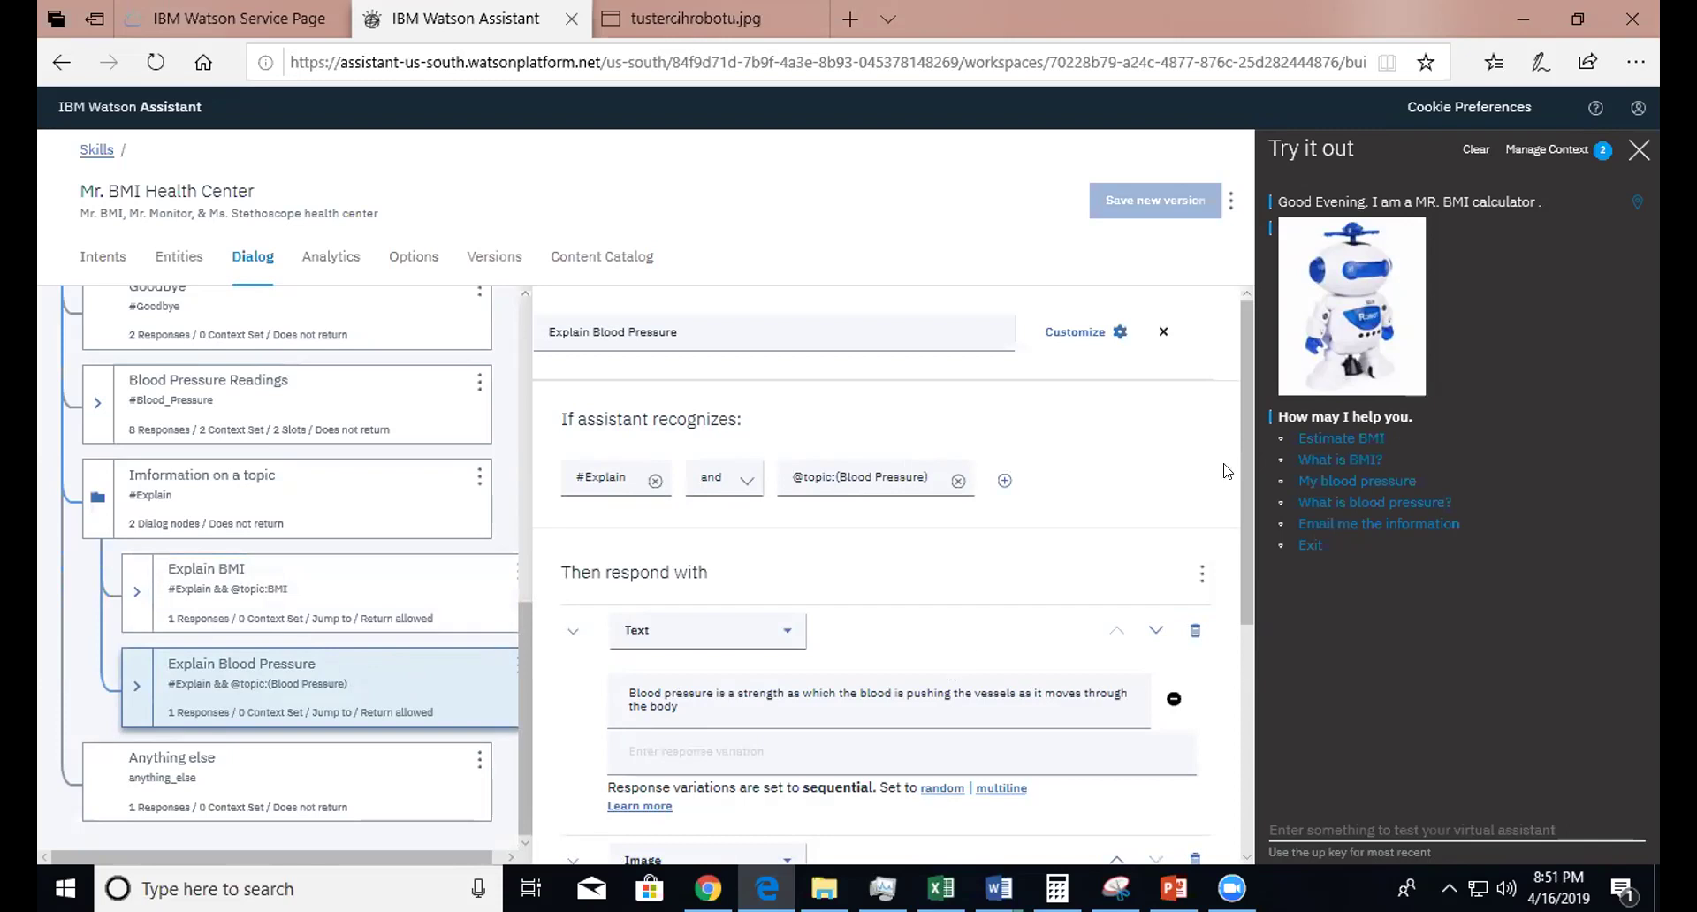
drag(1256, 484, 1261, 718)
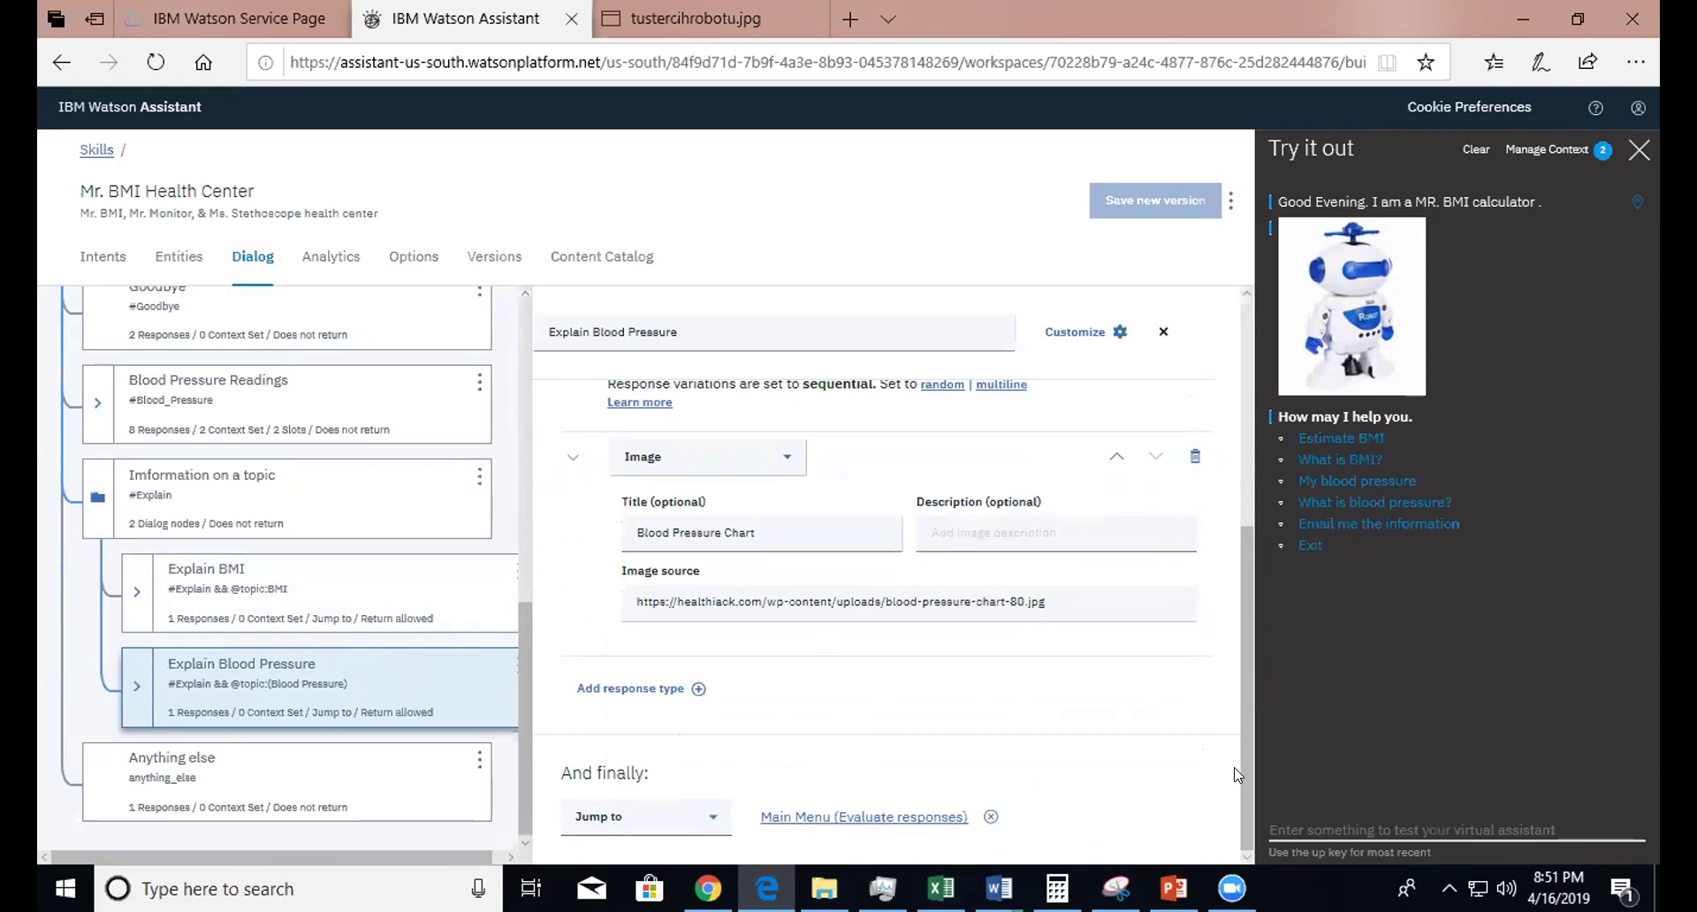
drag(1241, 770, 1241, 721)
click(1240, 698)
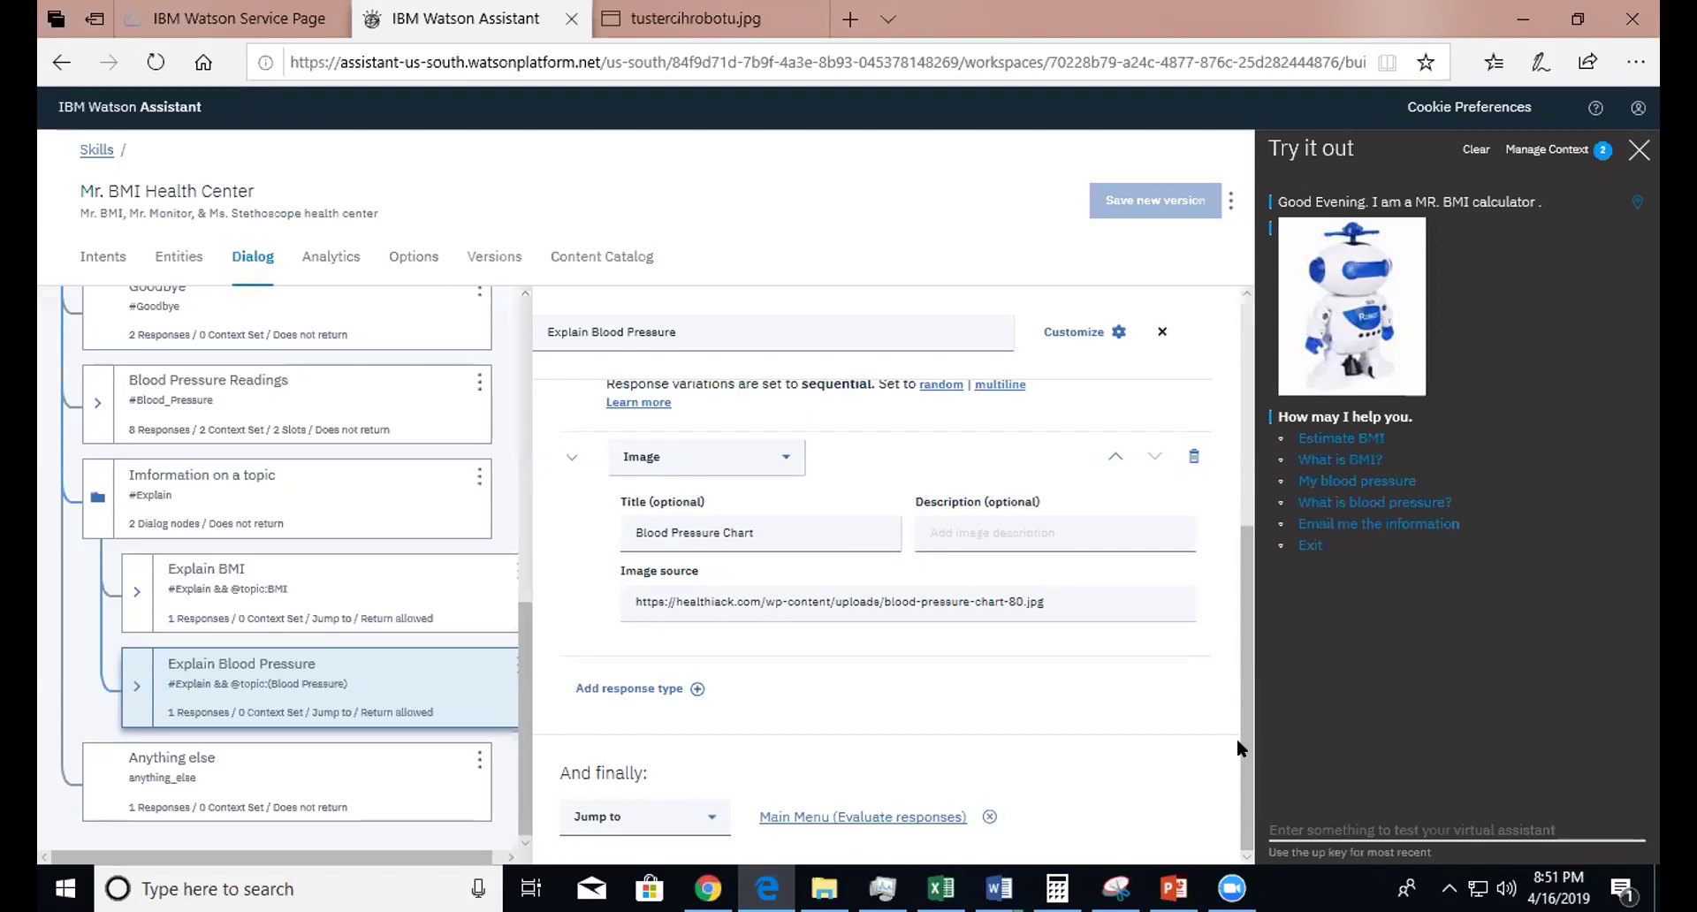
- Review Anything else's four fallback replies ending 'What do you mean?', then close Try it out
click(163, 780)
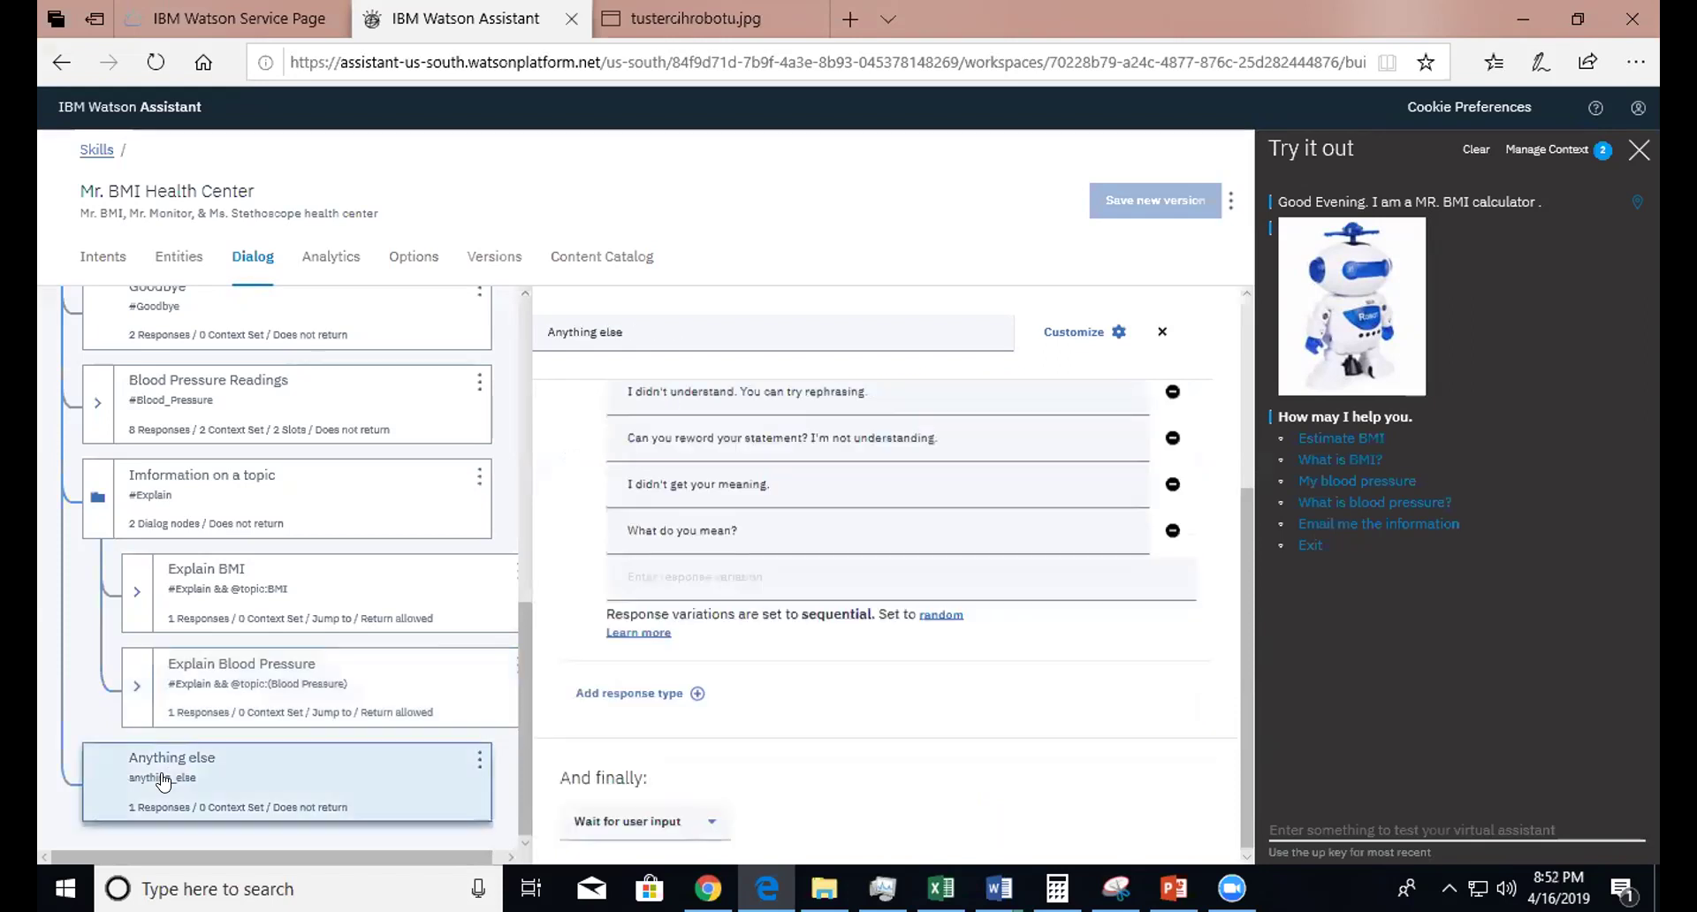
drag(162, 779, 784, 486)
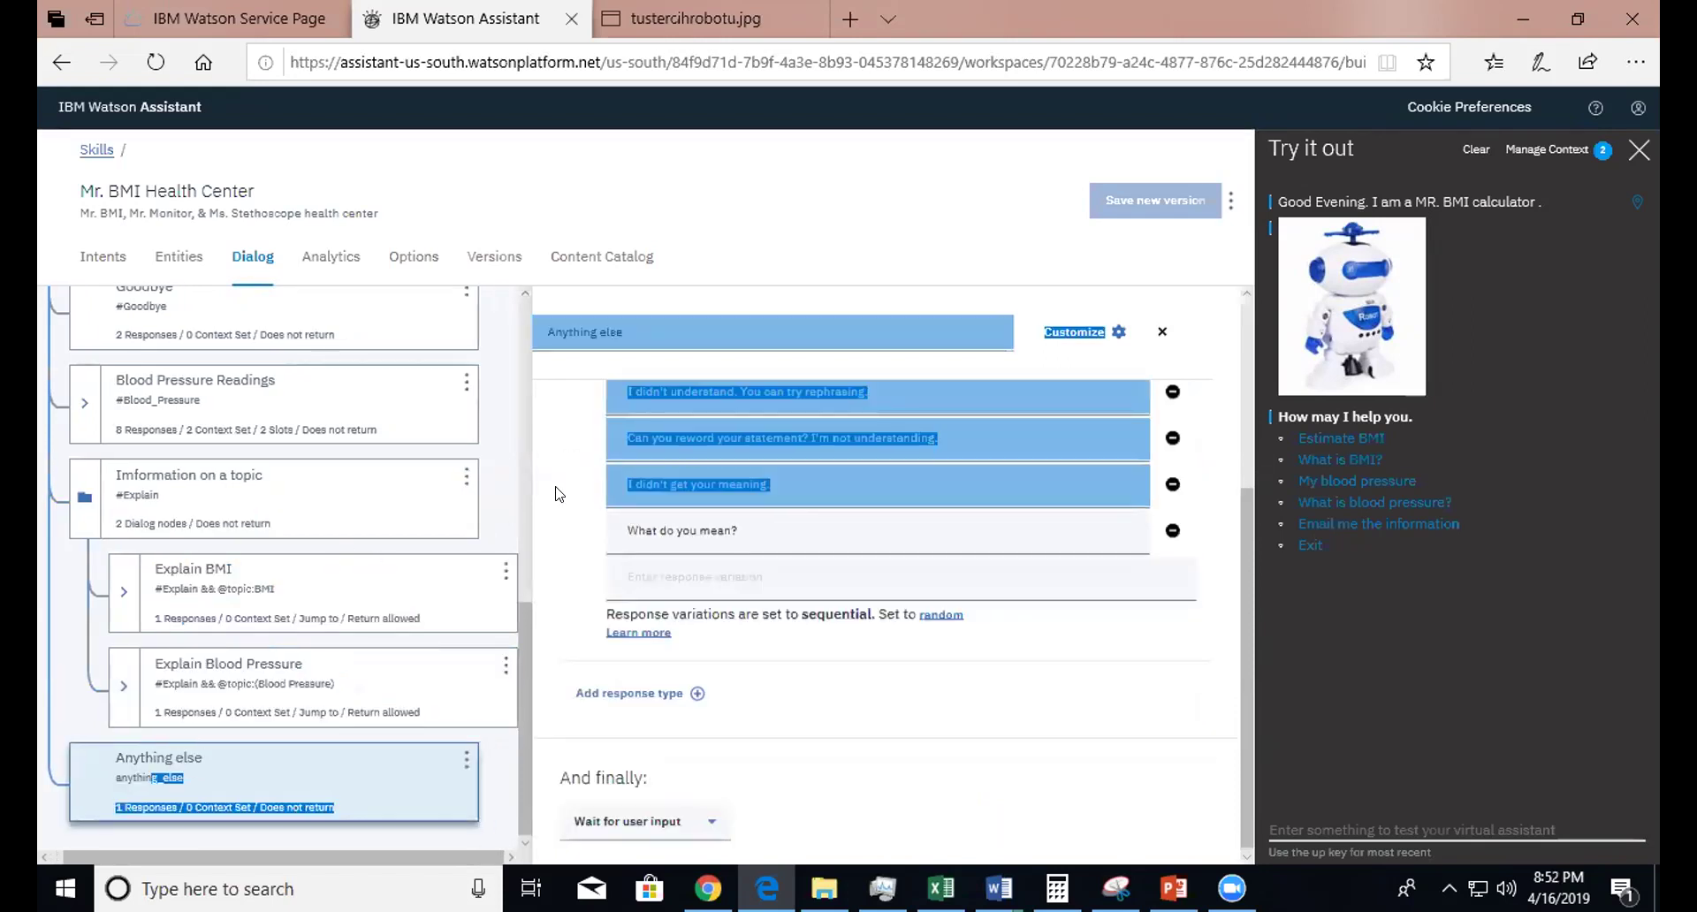
click(458, 355)
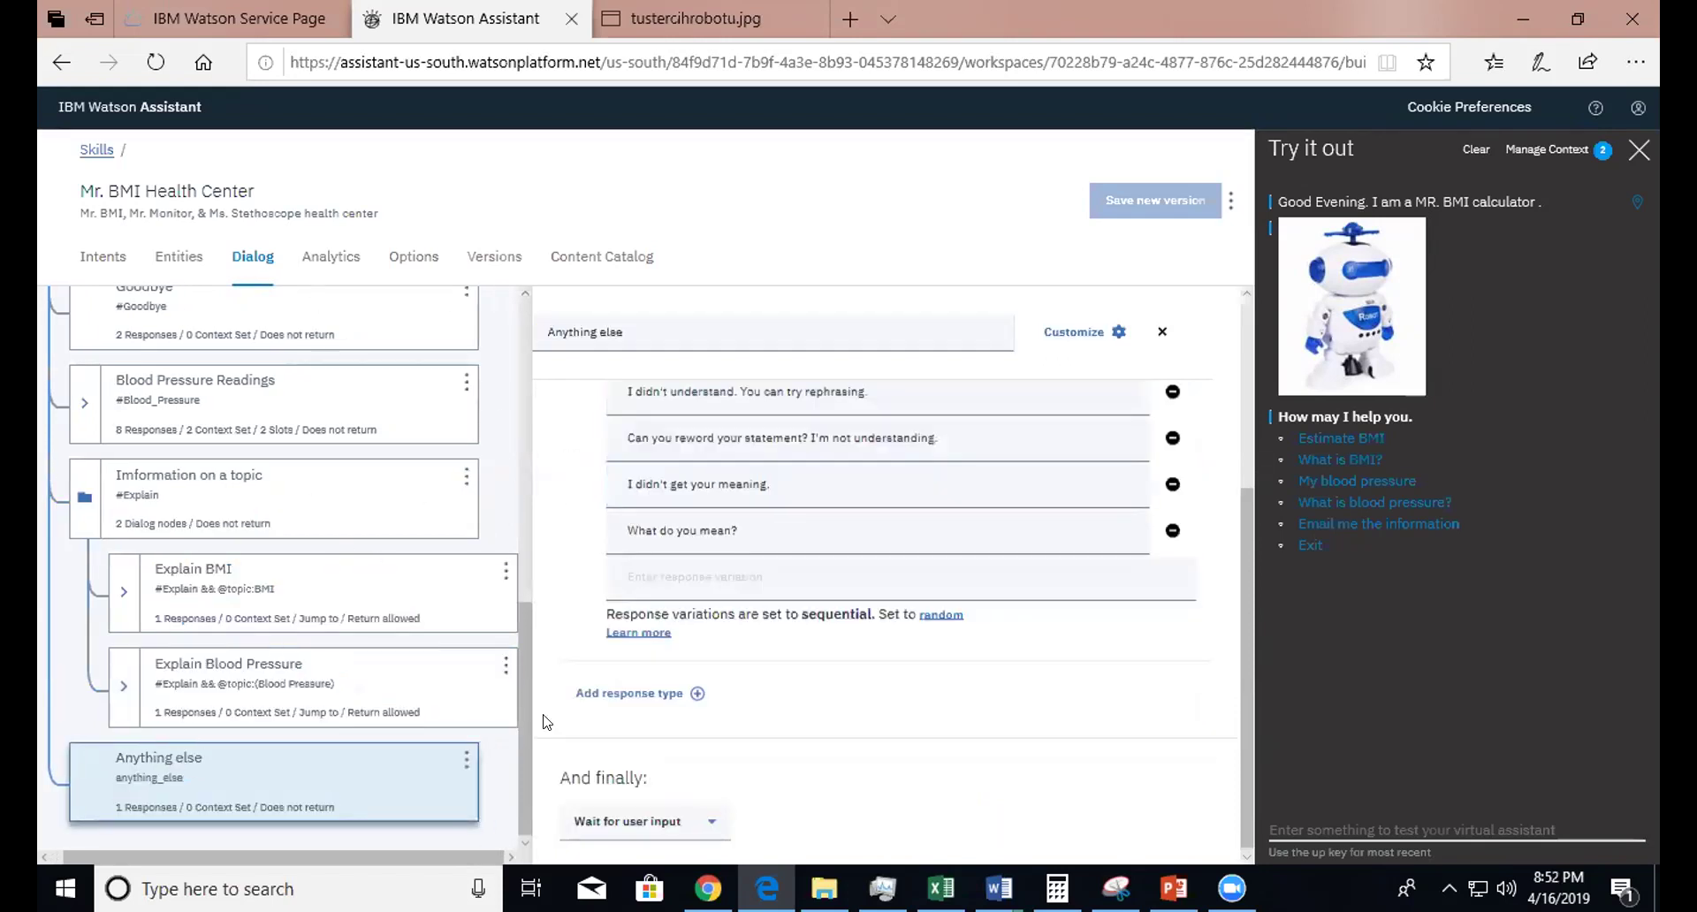
drag(534, 723, 533, 469)
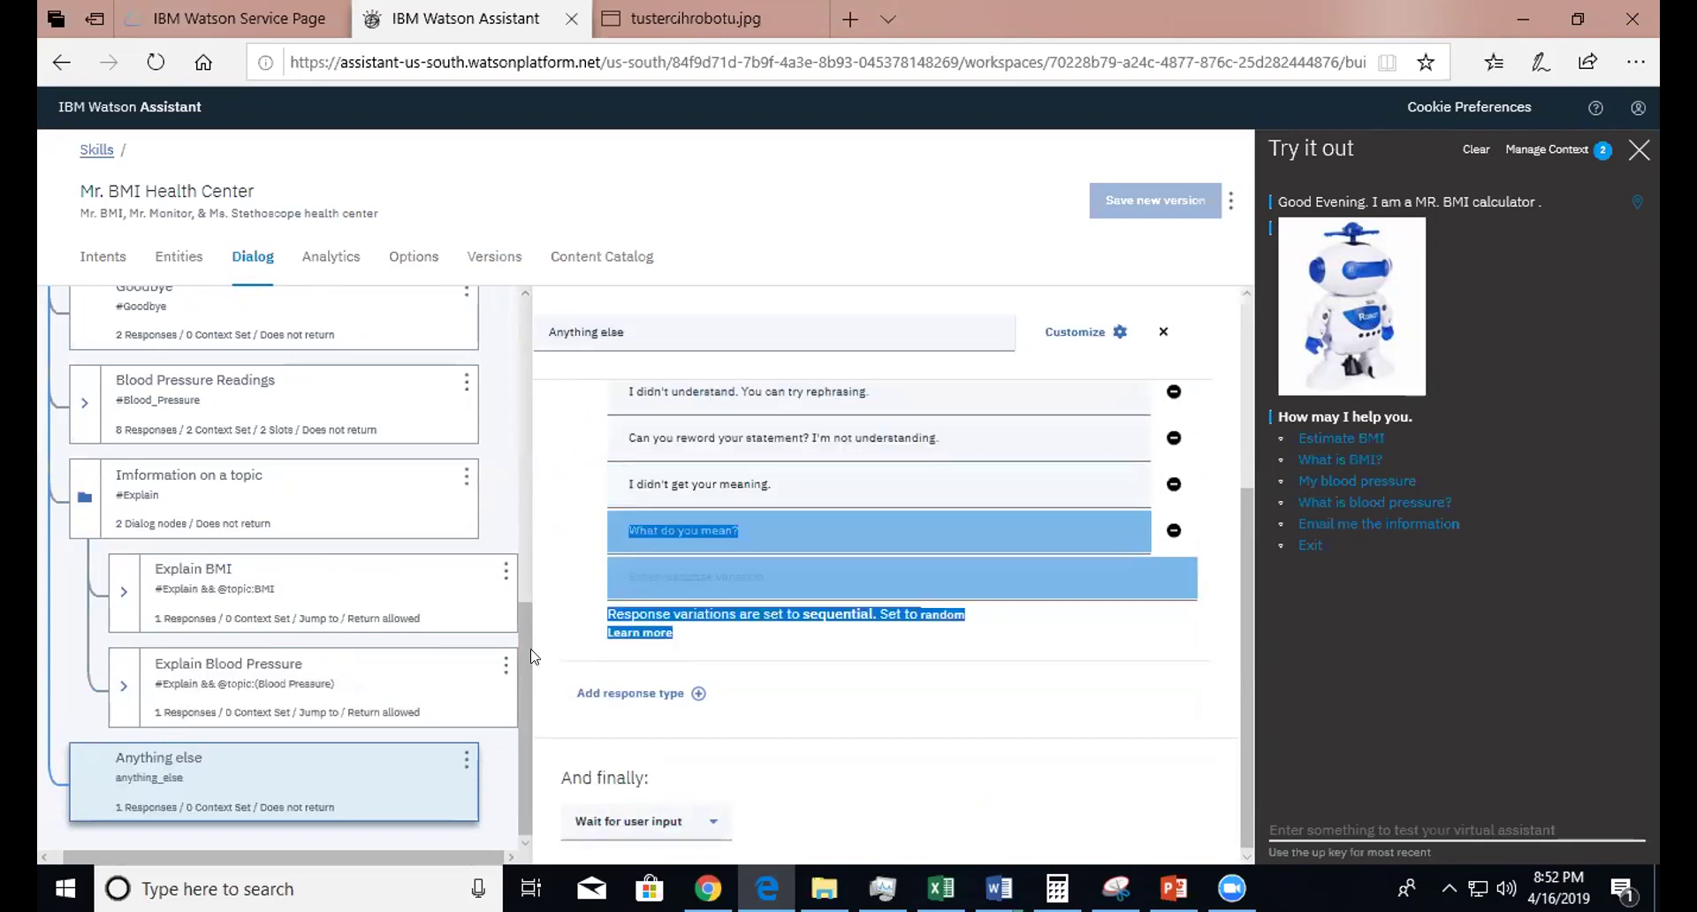
click(519, 657)
scroll(520, 658, up, 5)
drag(533, 313, 533, 313)
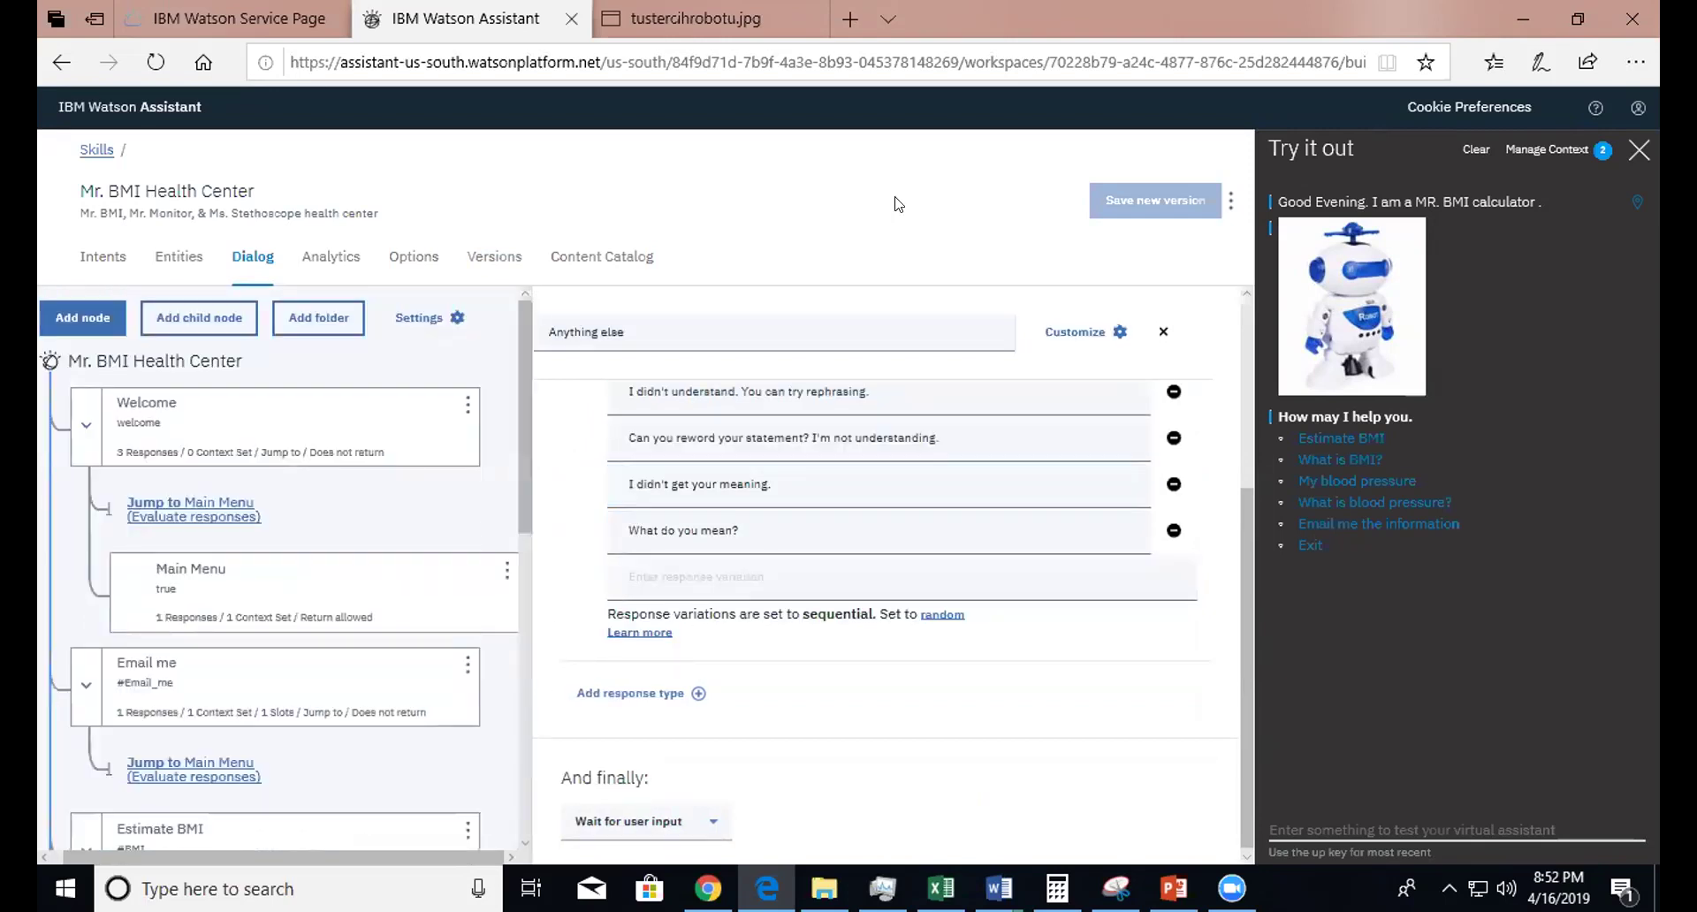
click(1636, 155)
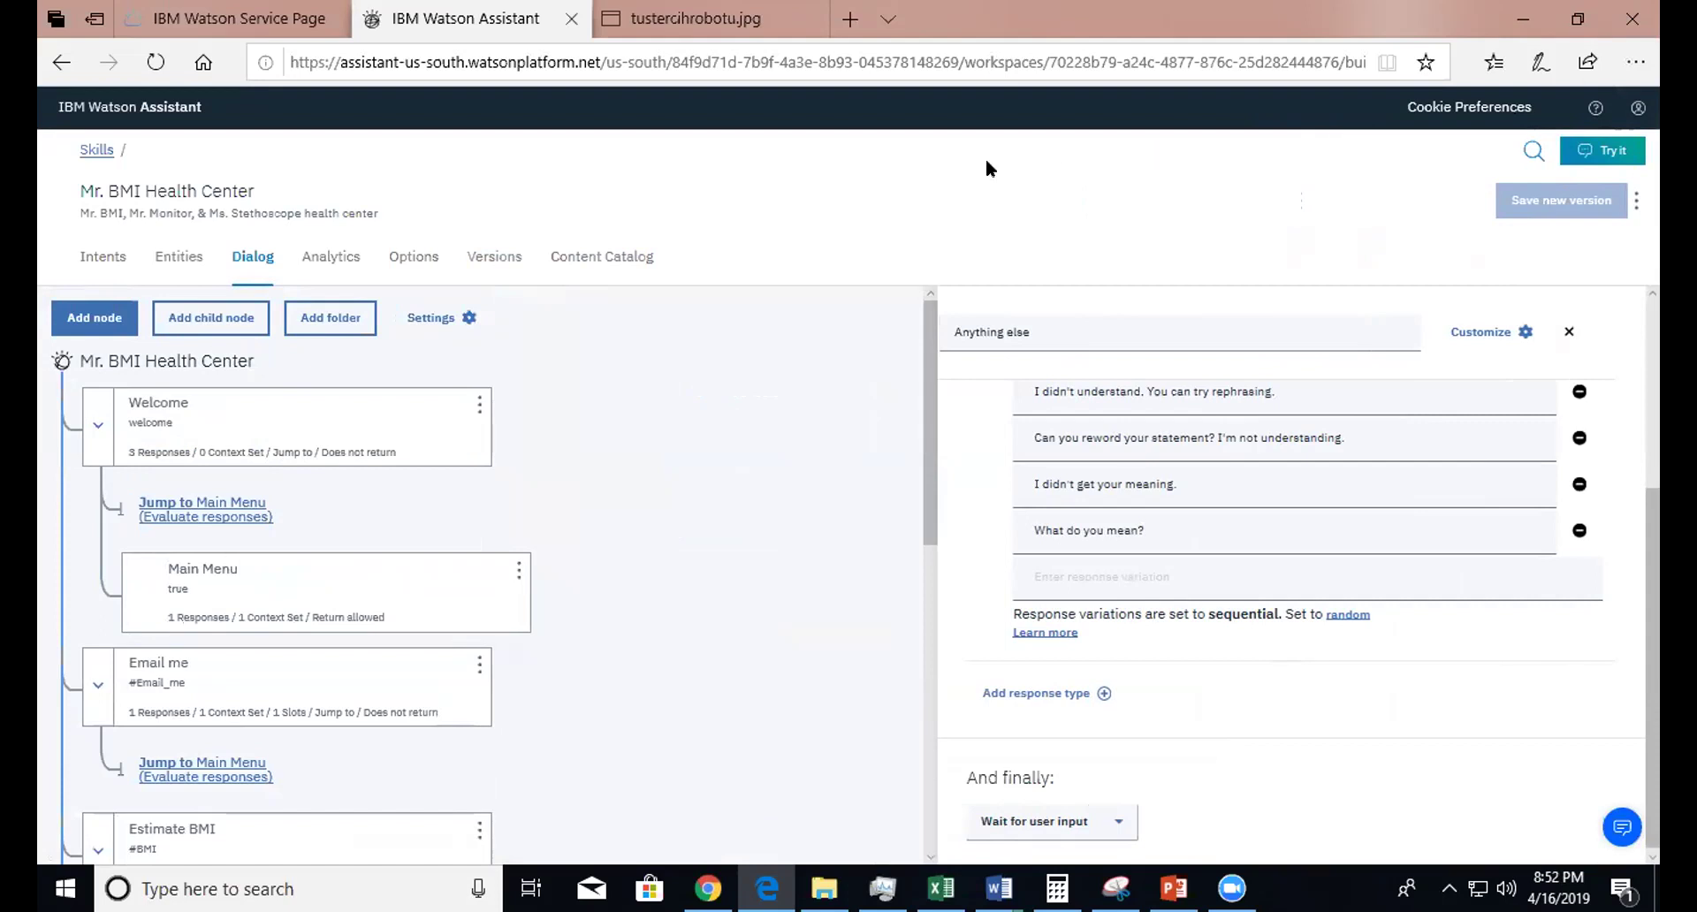
- Go back to Skills and switch to the Assistants page listing BMI and Mr. Cold
click(85, 159)
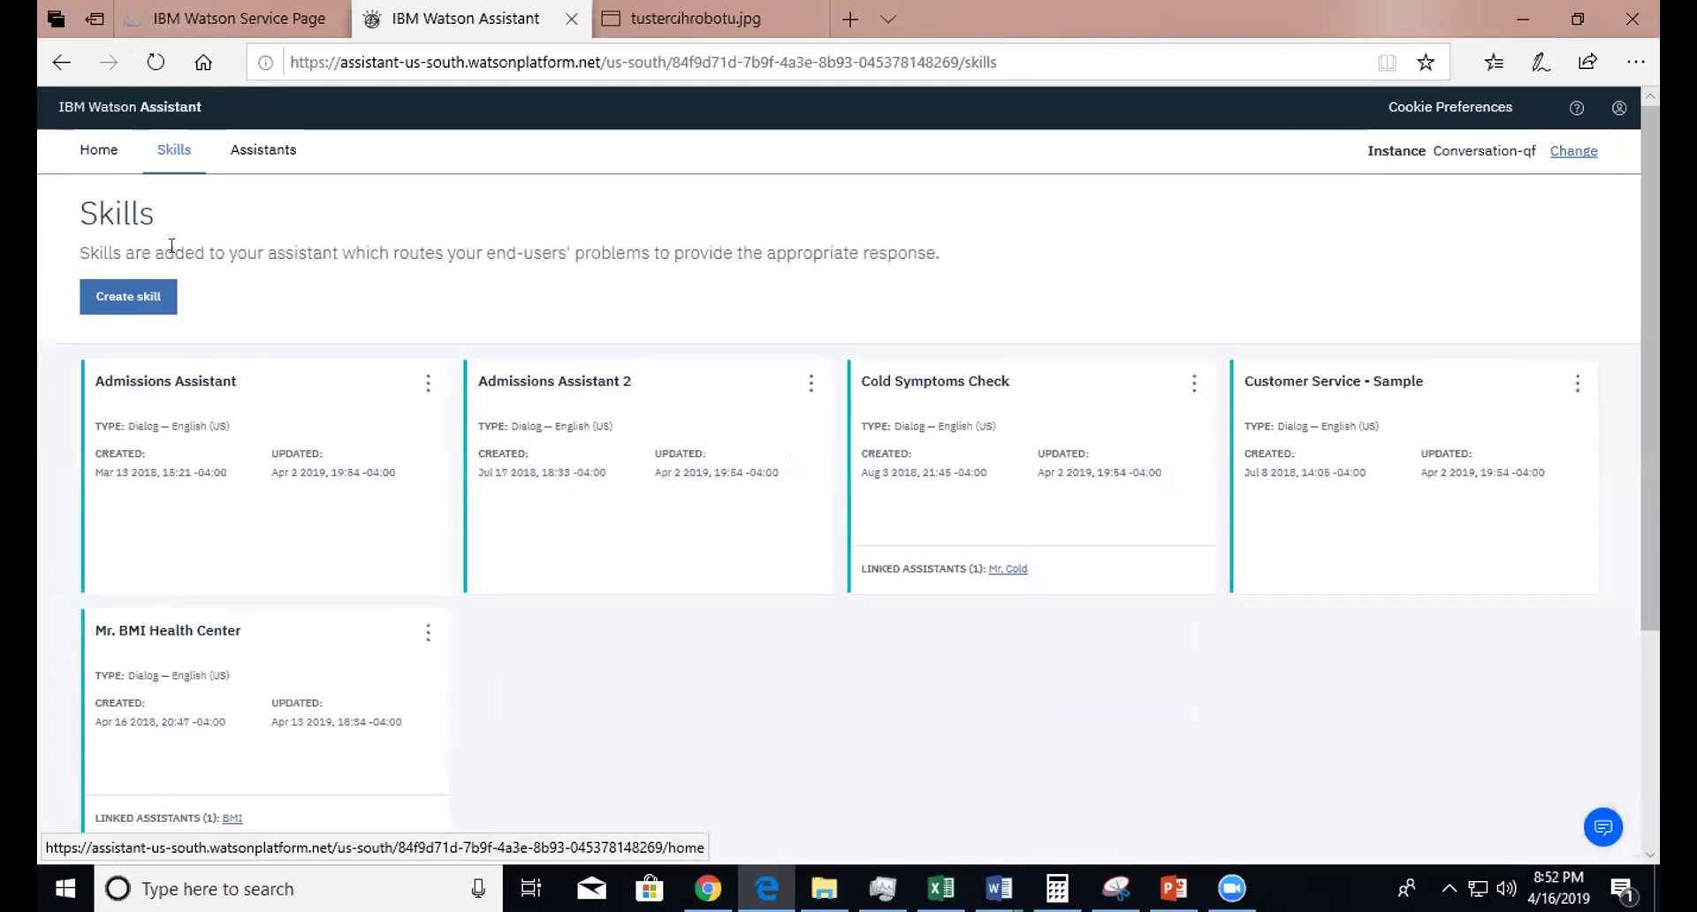
click(264, 155)
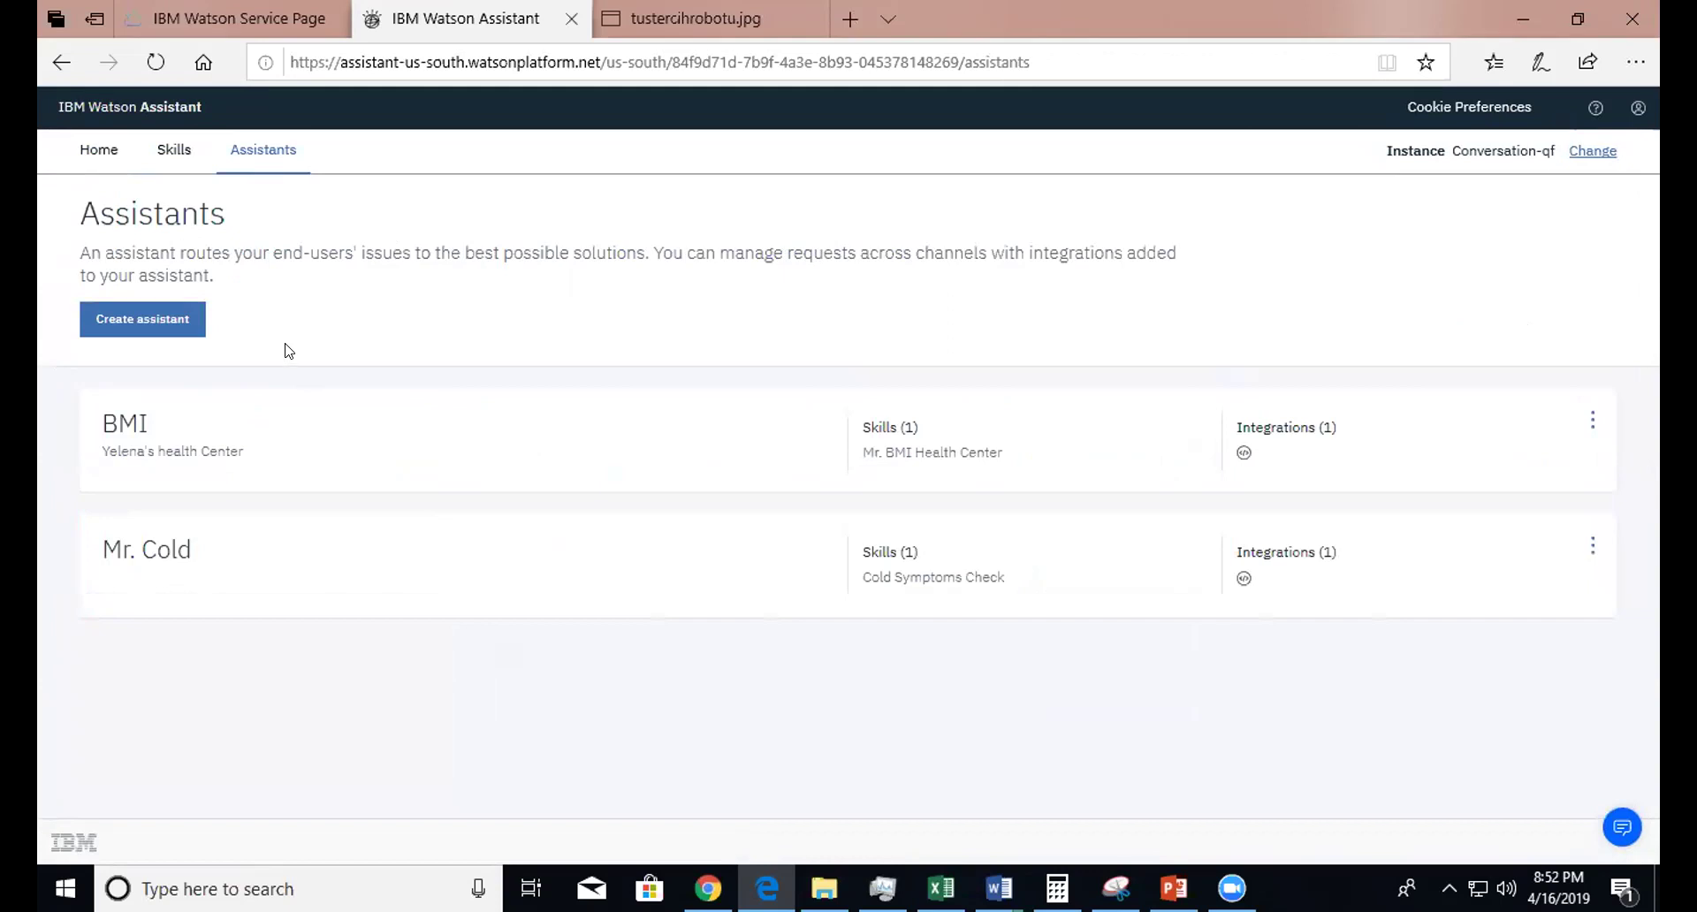
- Create a new assistant with the name 'Demo'
click(148, 323)
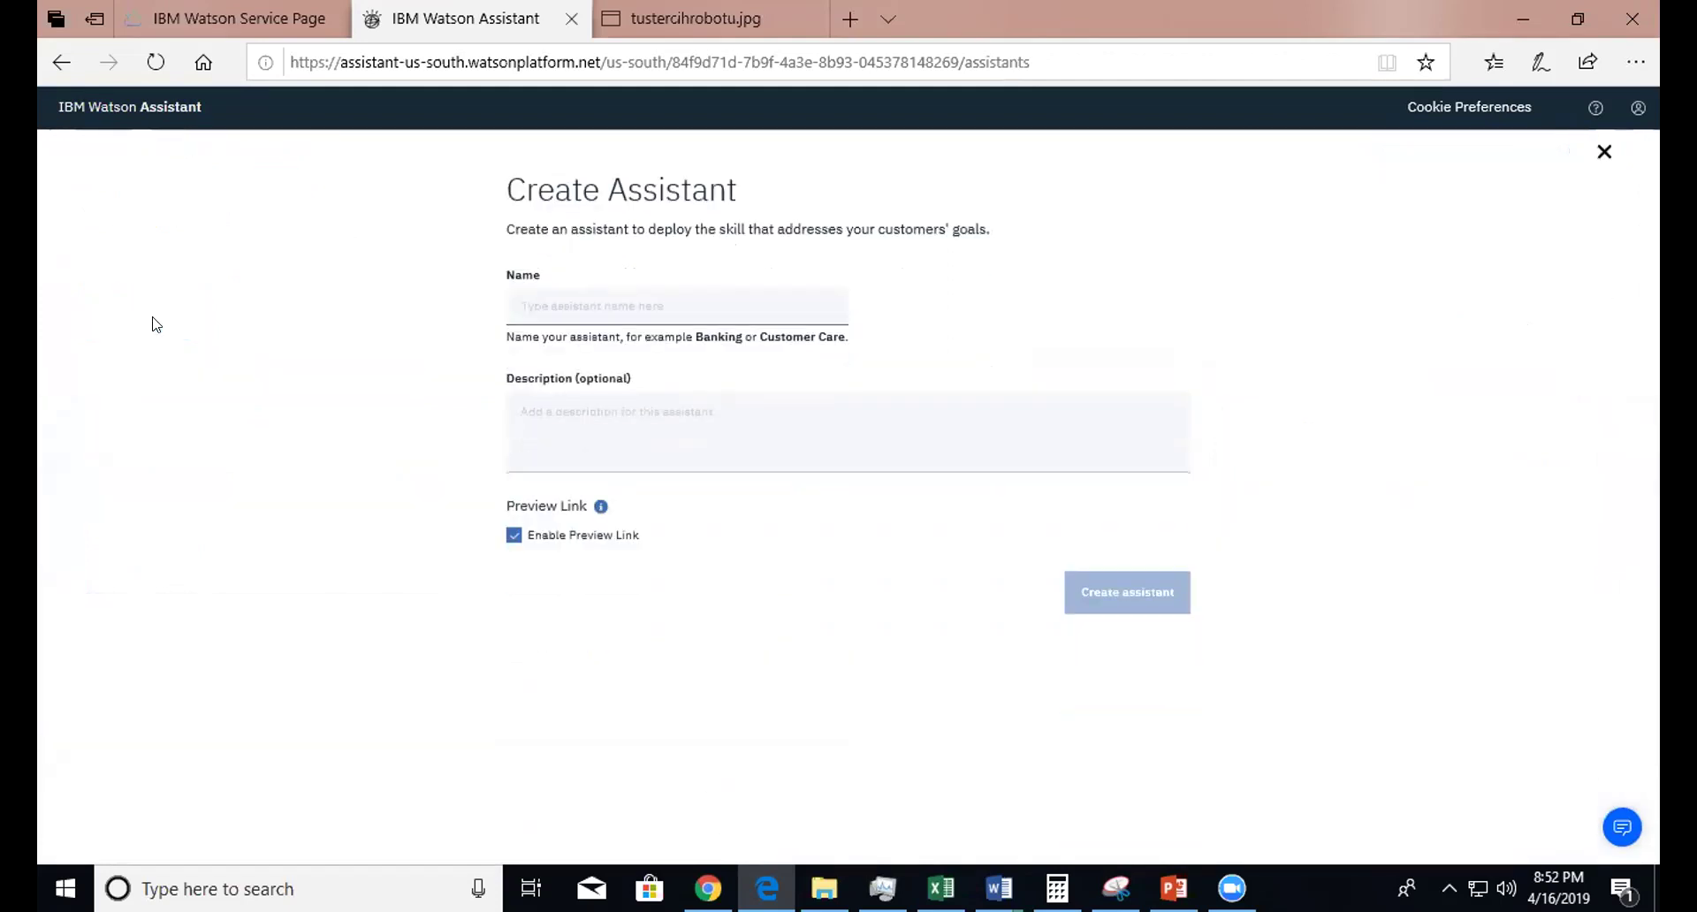
click(591, 316)
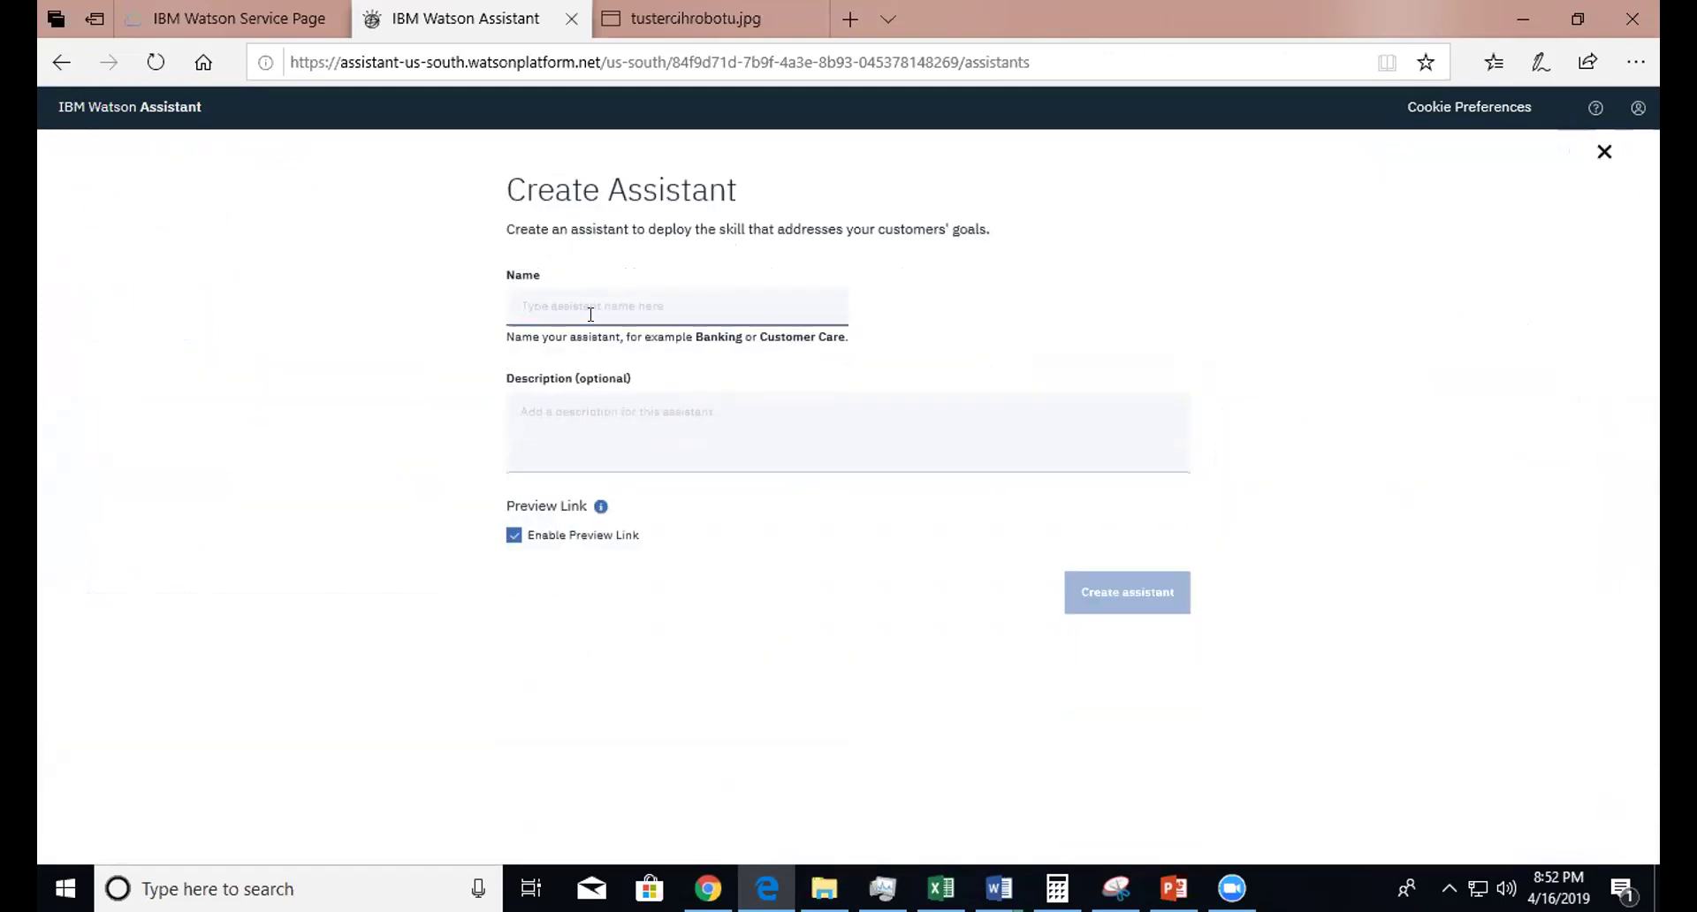
text(Demo)
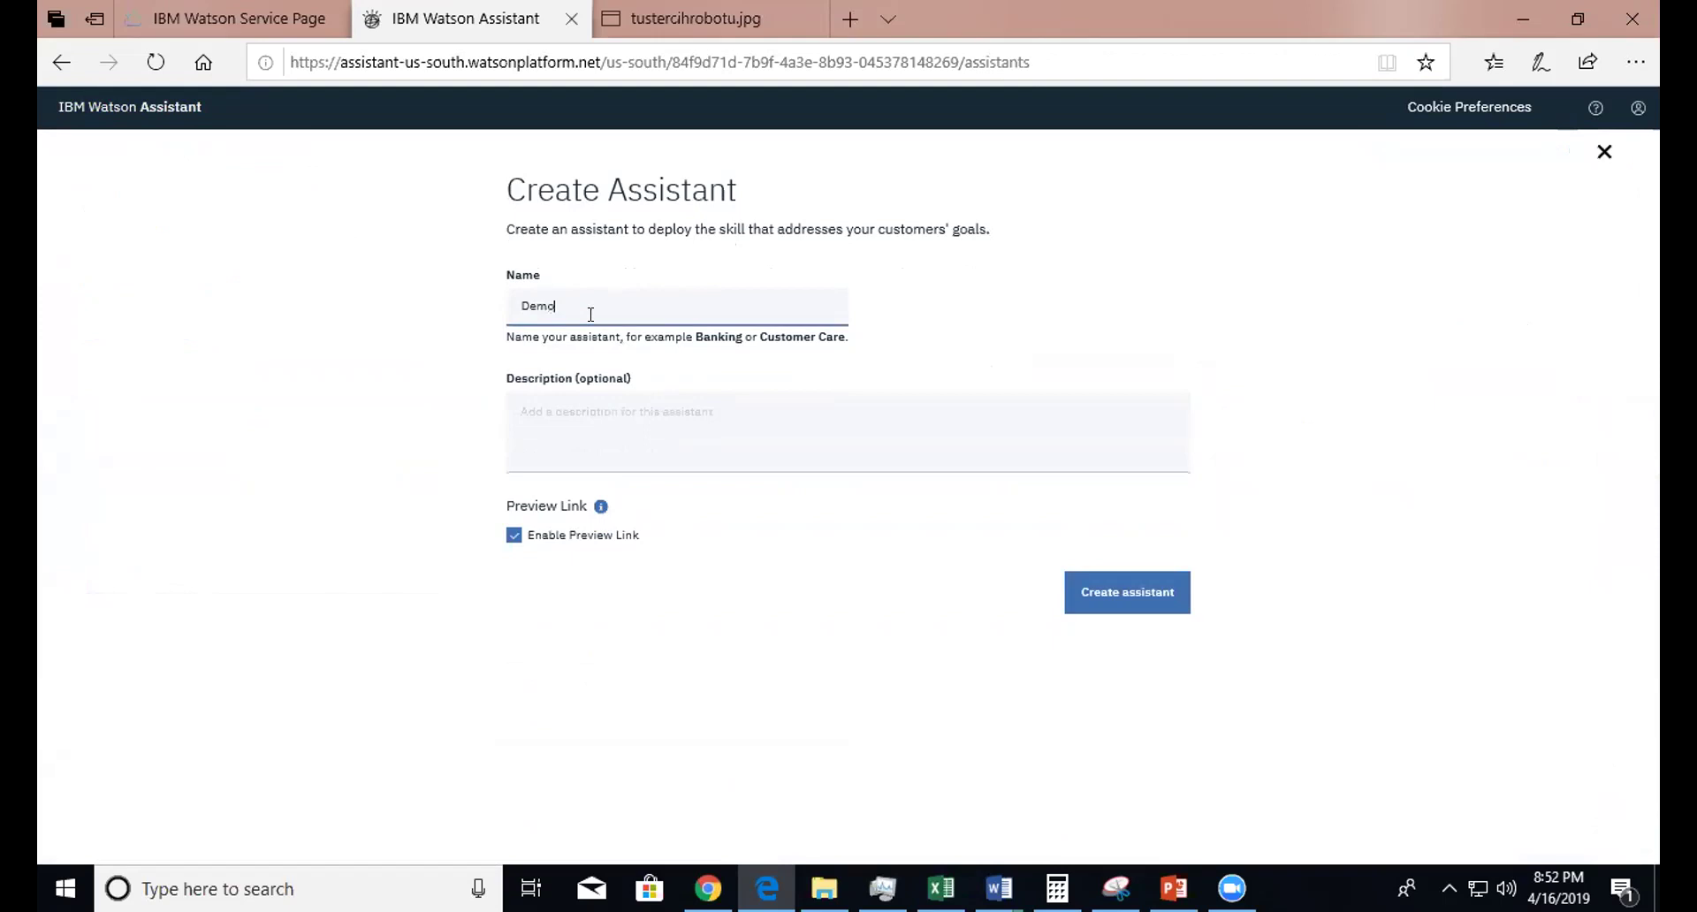
click(595, 400)
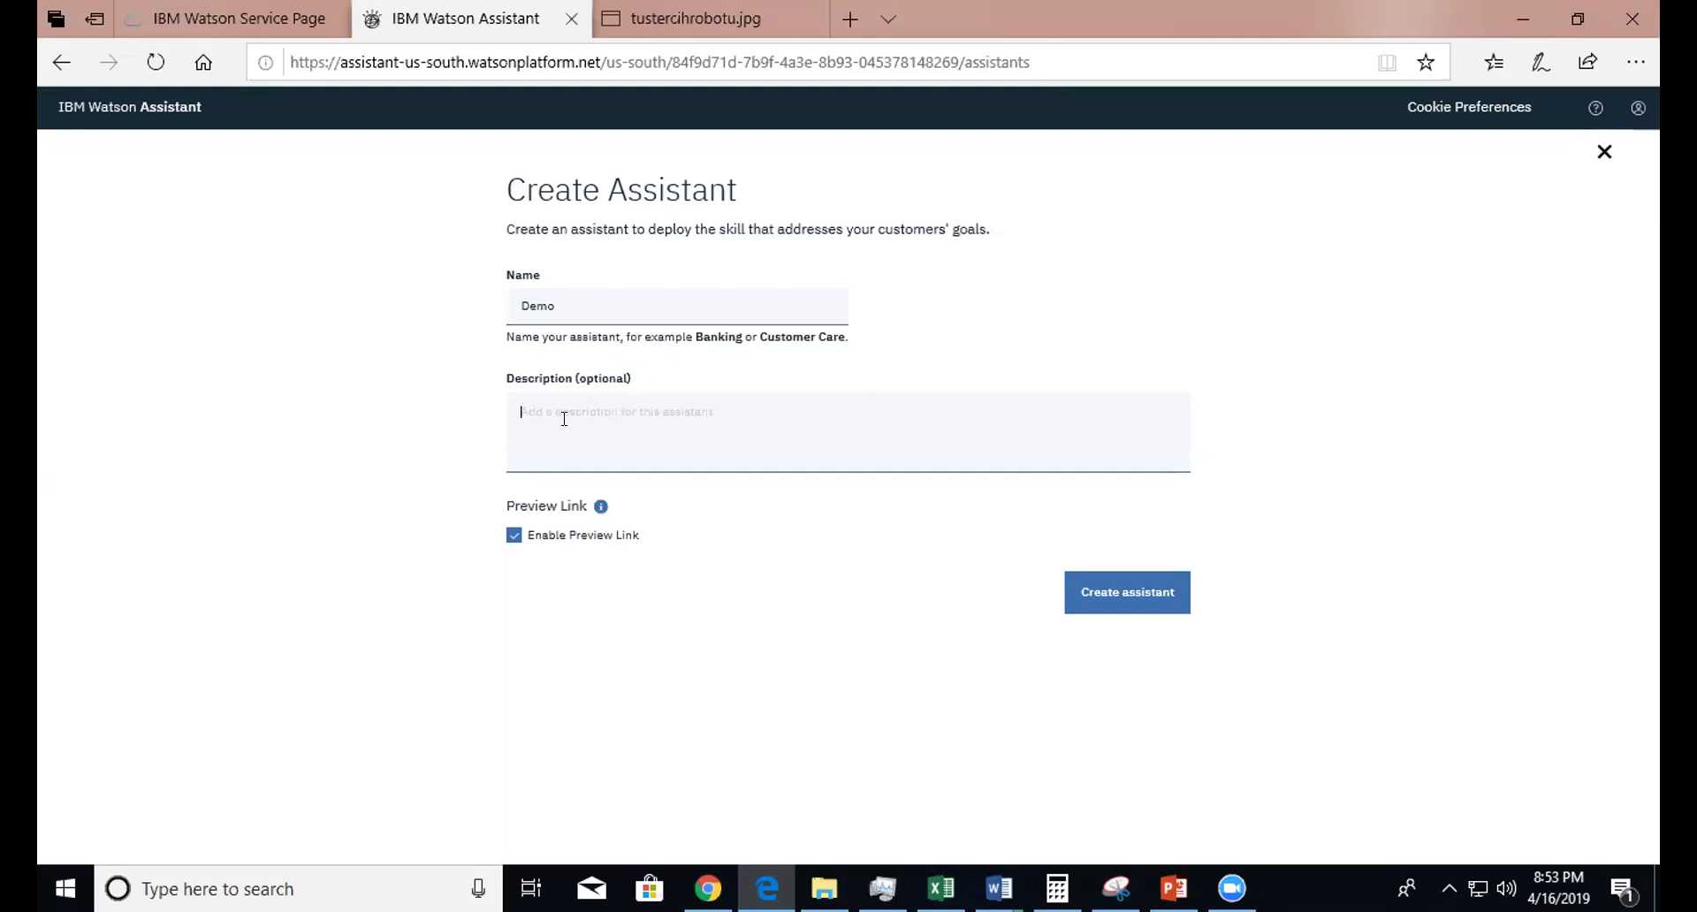
click(1128, 600)
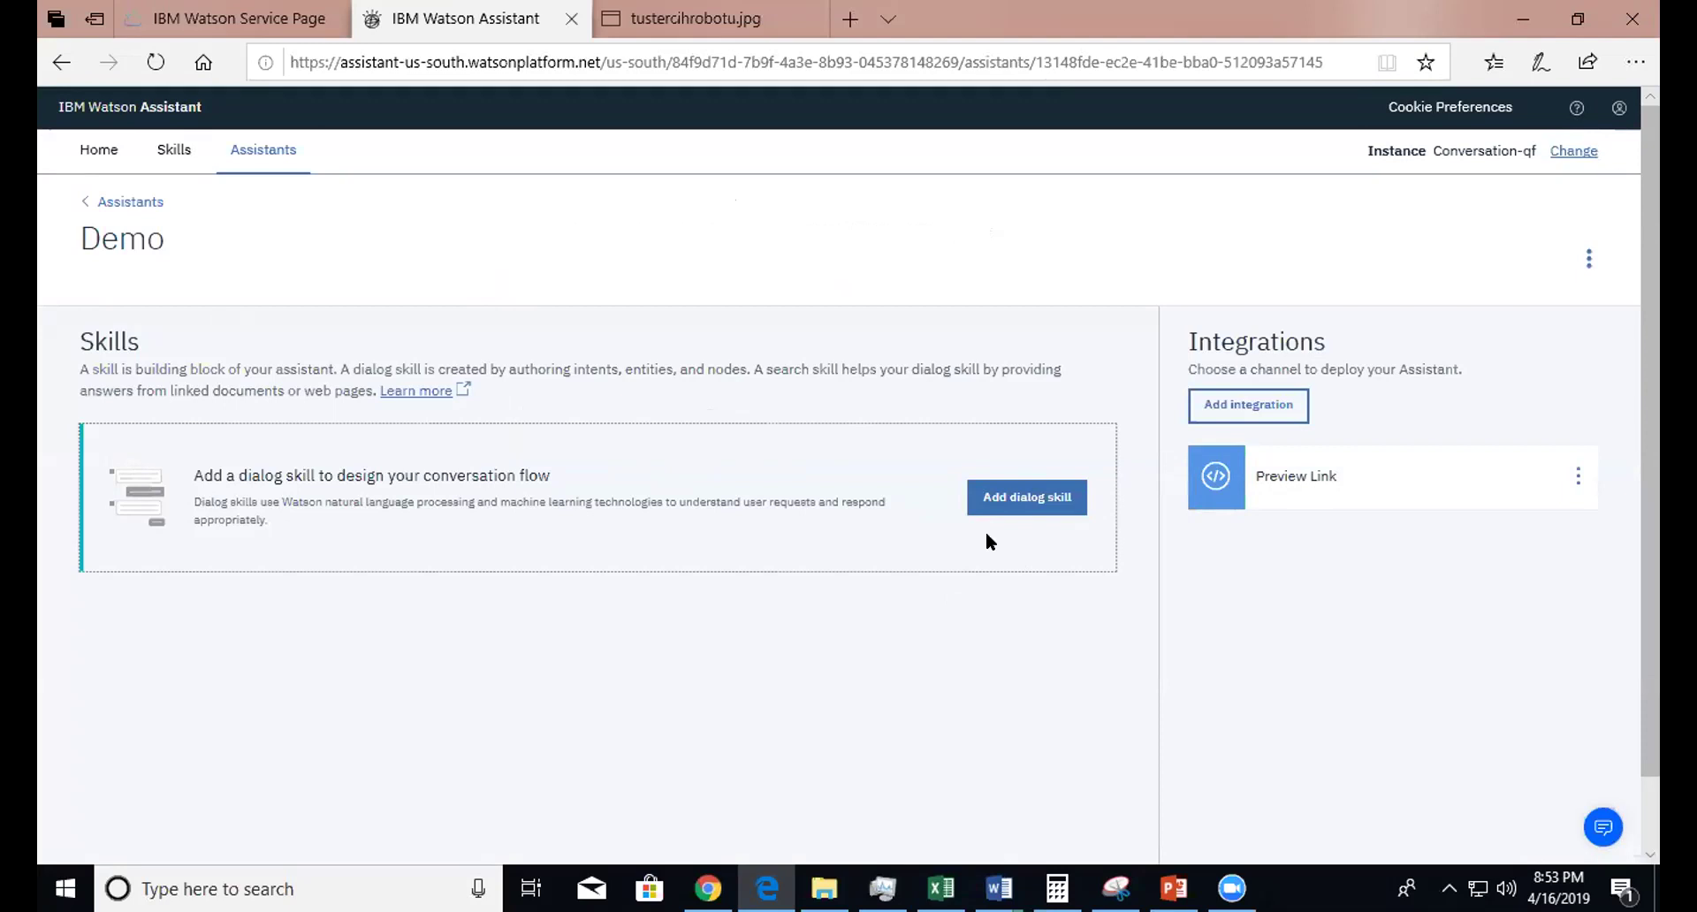
- Add the existing Admissions Assistant dialog skill to the Demo assistant
click(1007, 492)
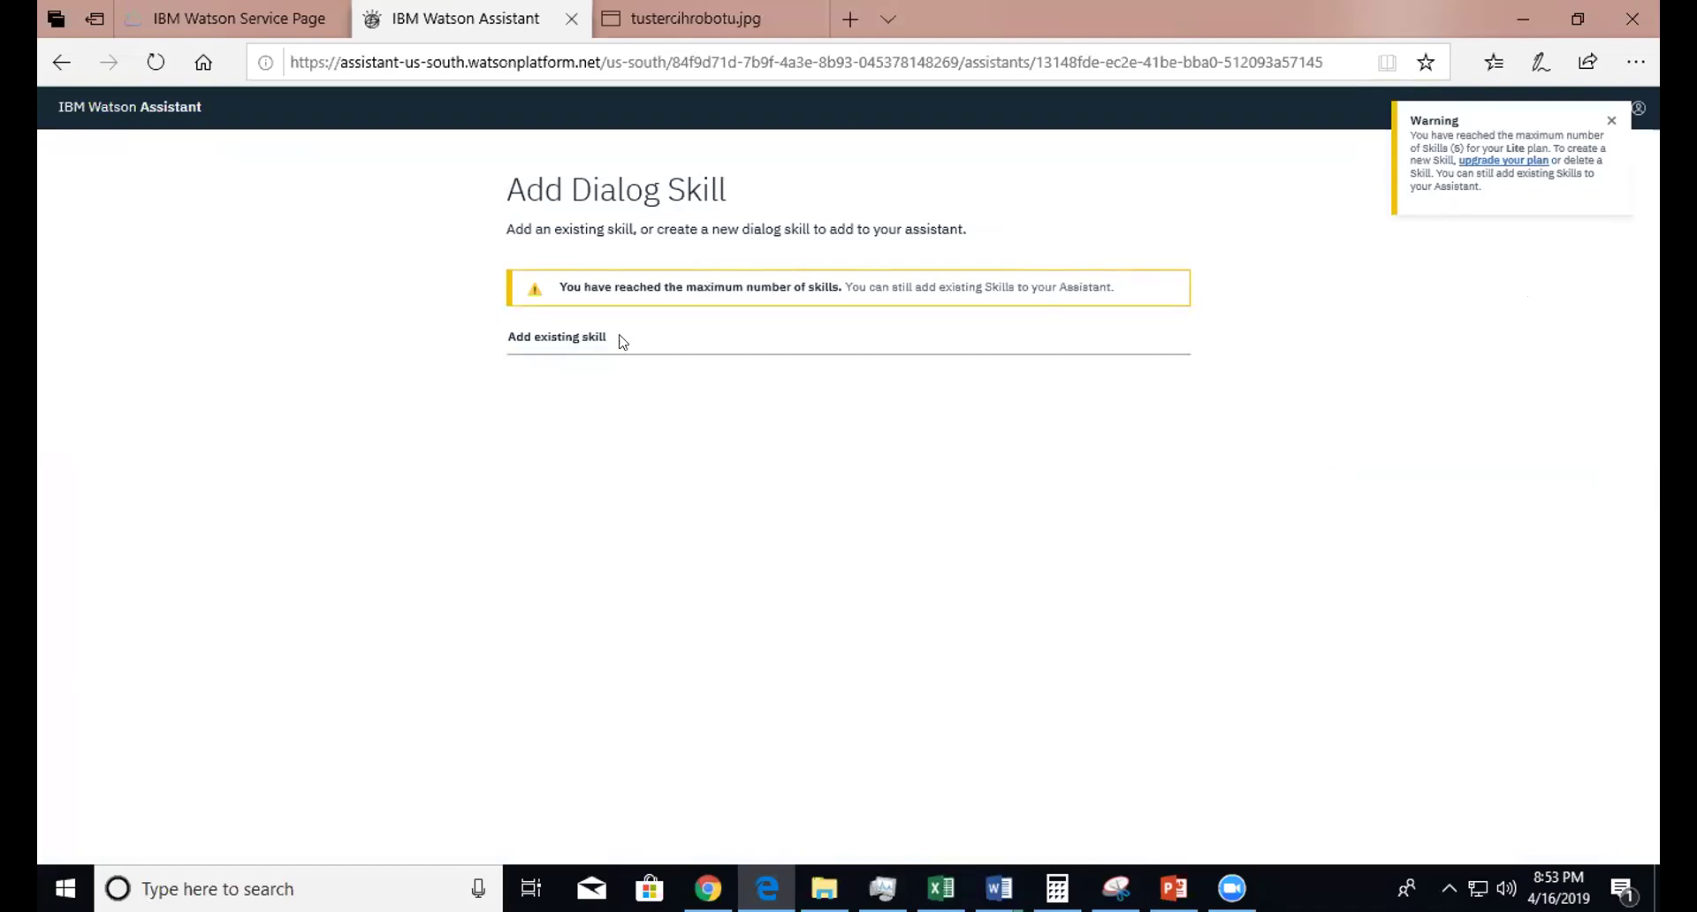
click(558, 340)
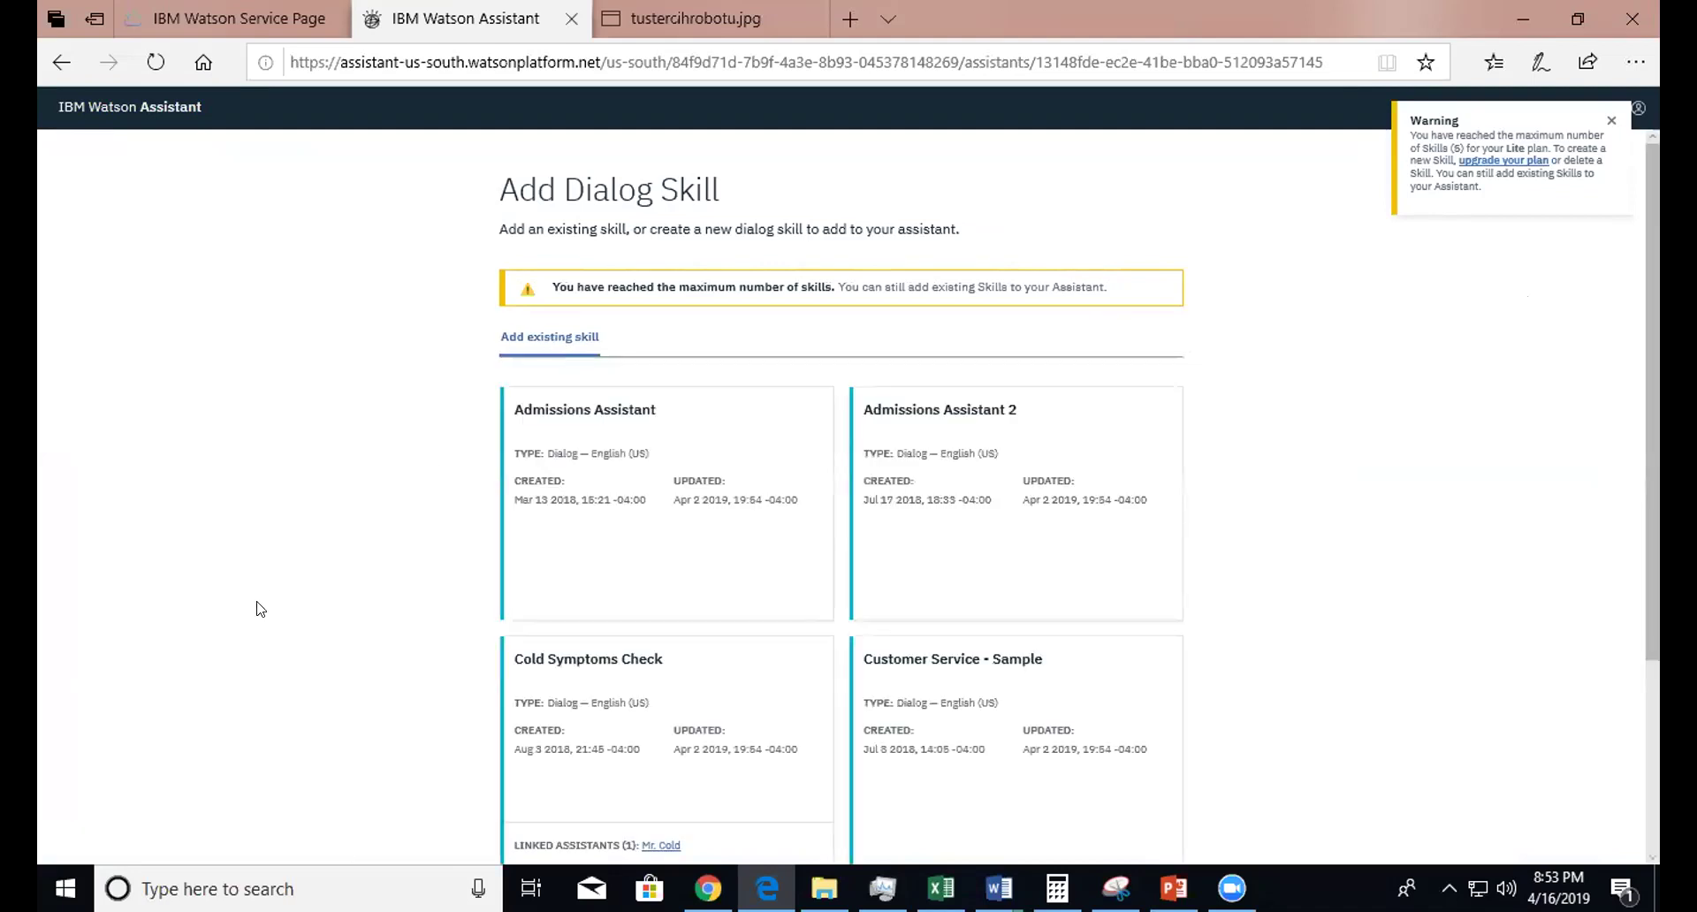
click(678, 503)
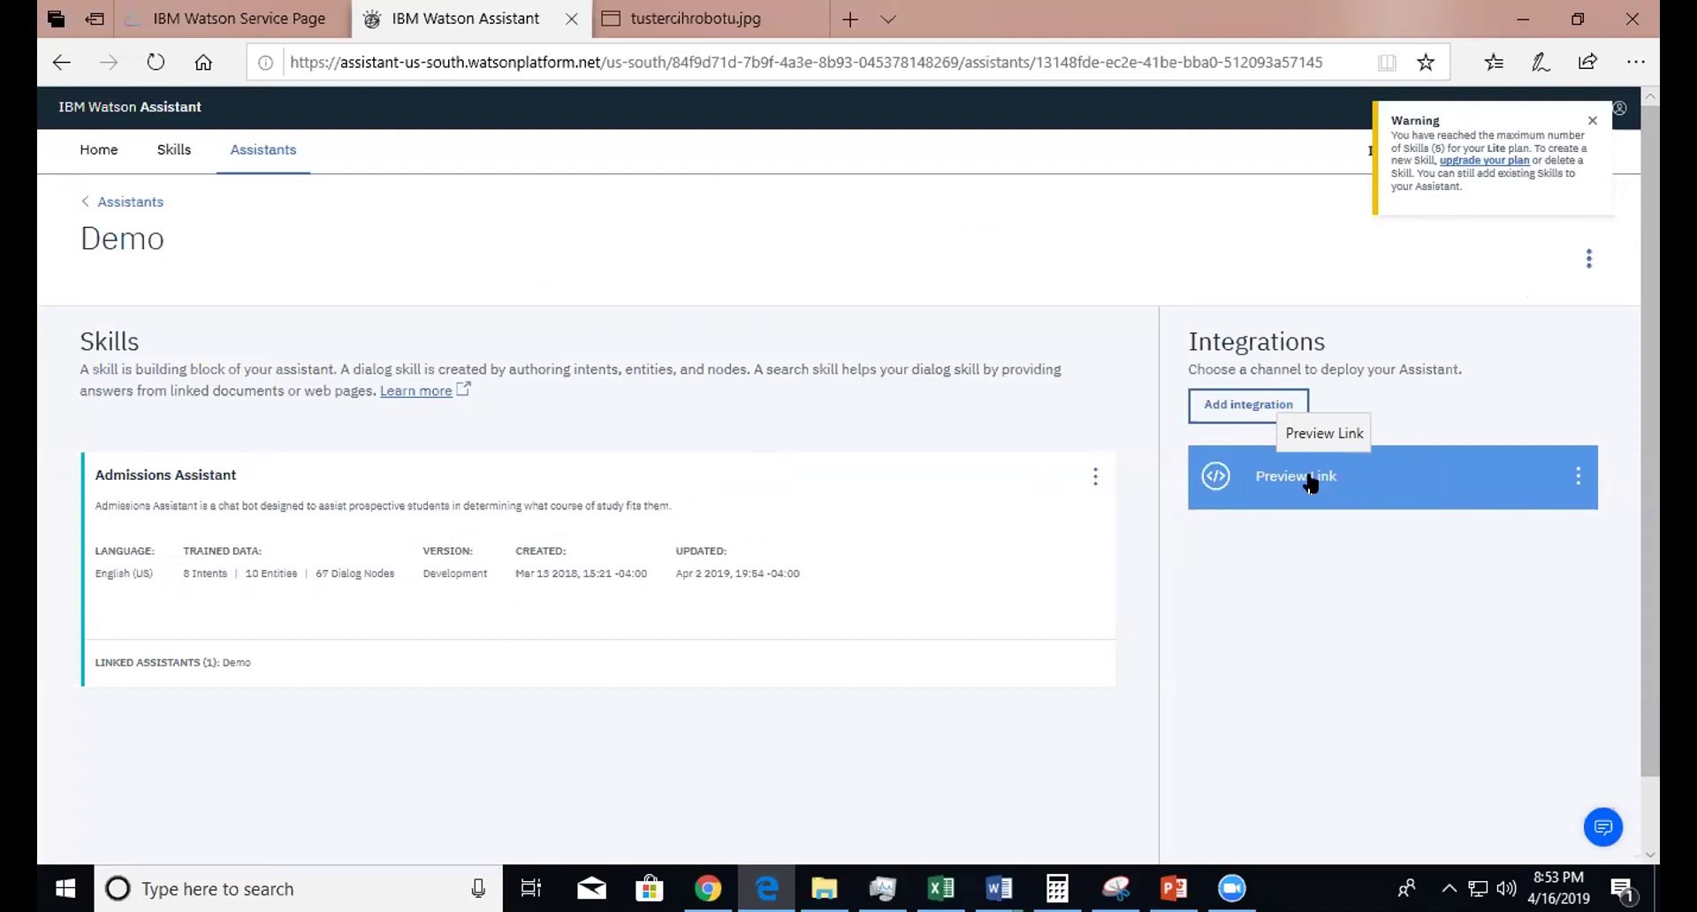
- Select the shareable URL in Demo's Preview Link integration and save the changes
click(1310, 479)
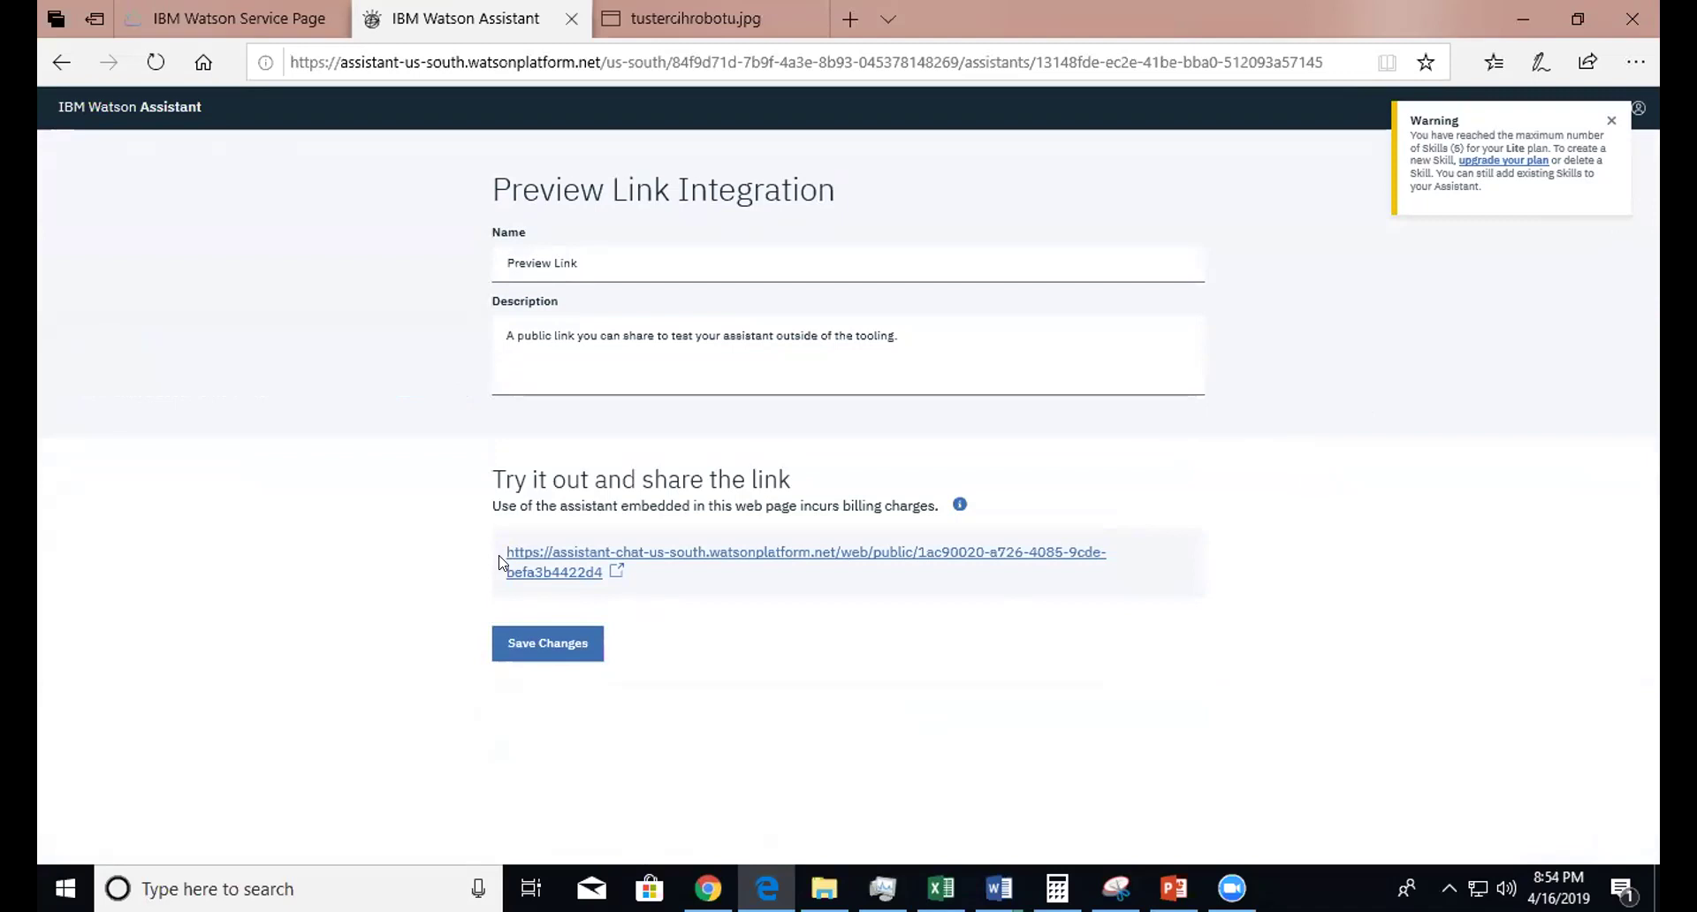
drag(500, 556, 606, 586)
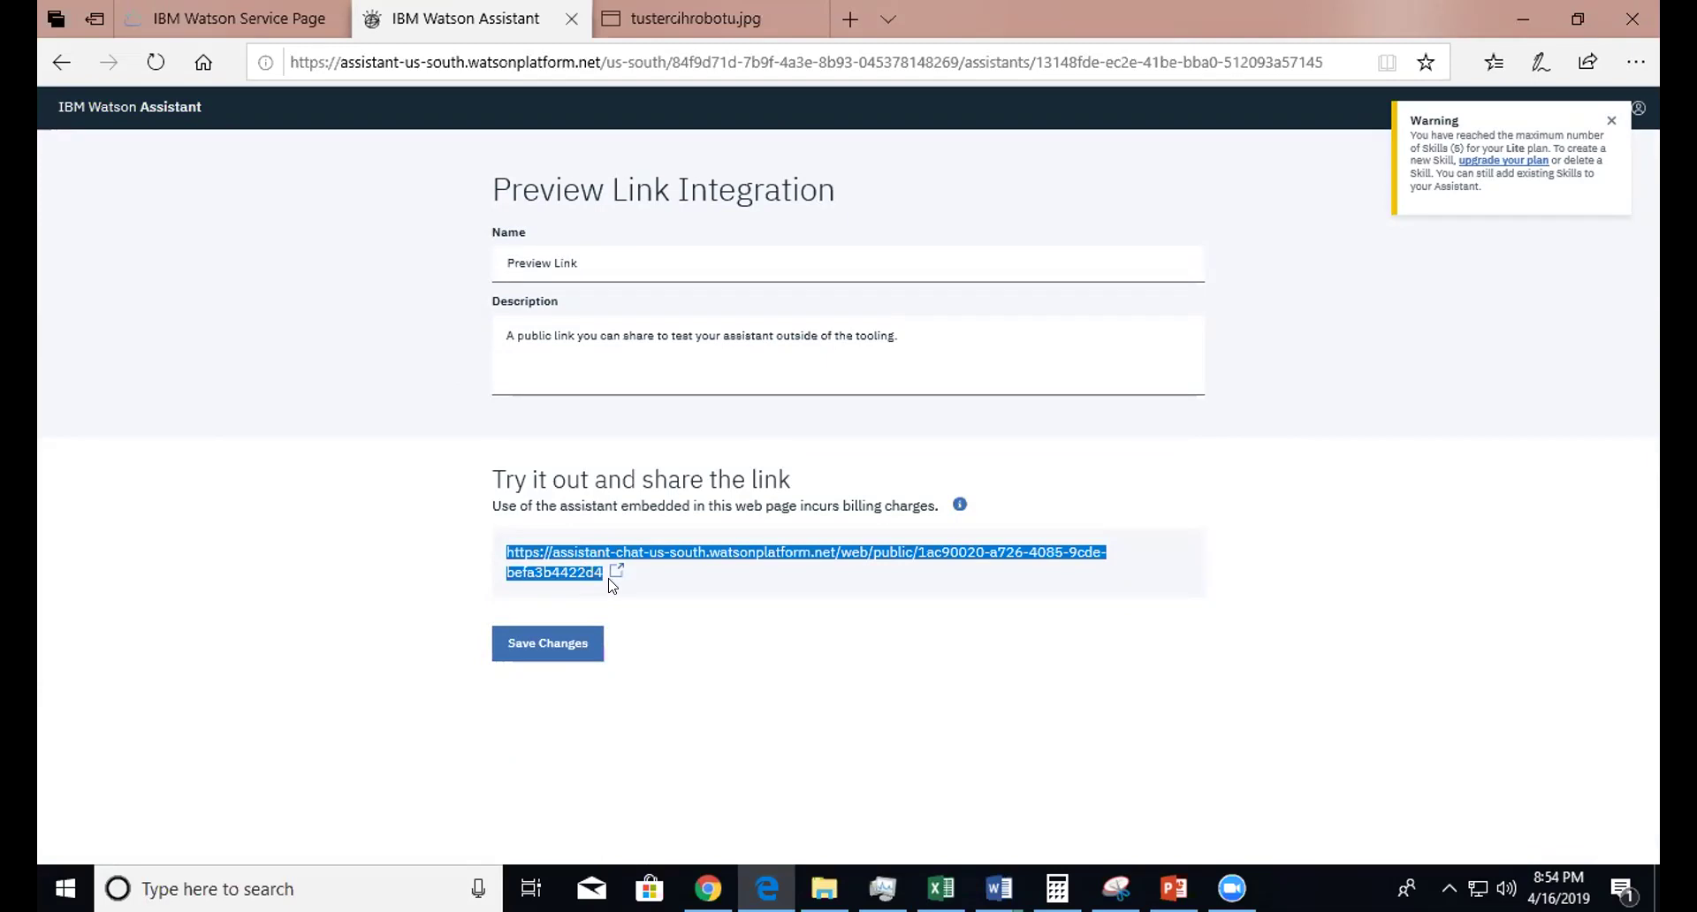
click(543, 642)
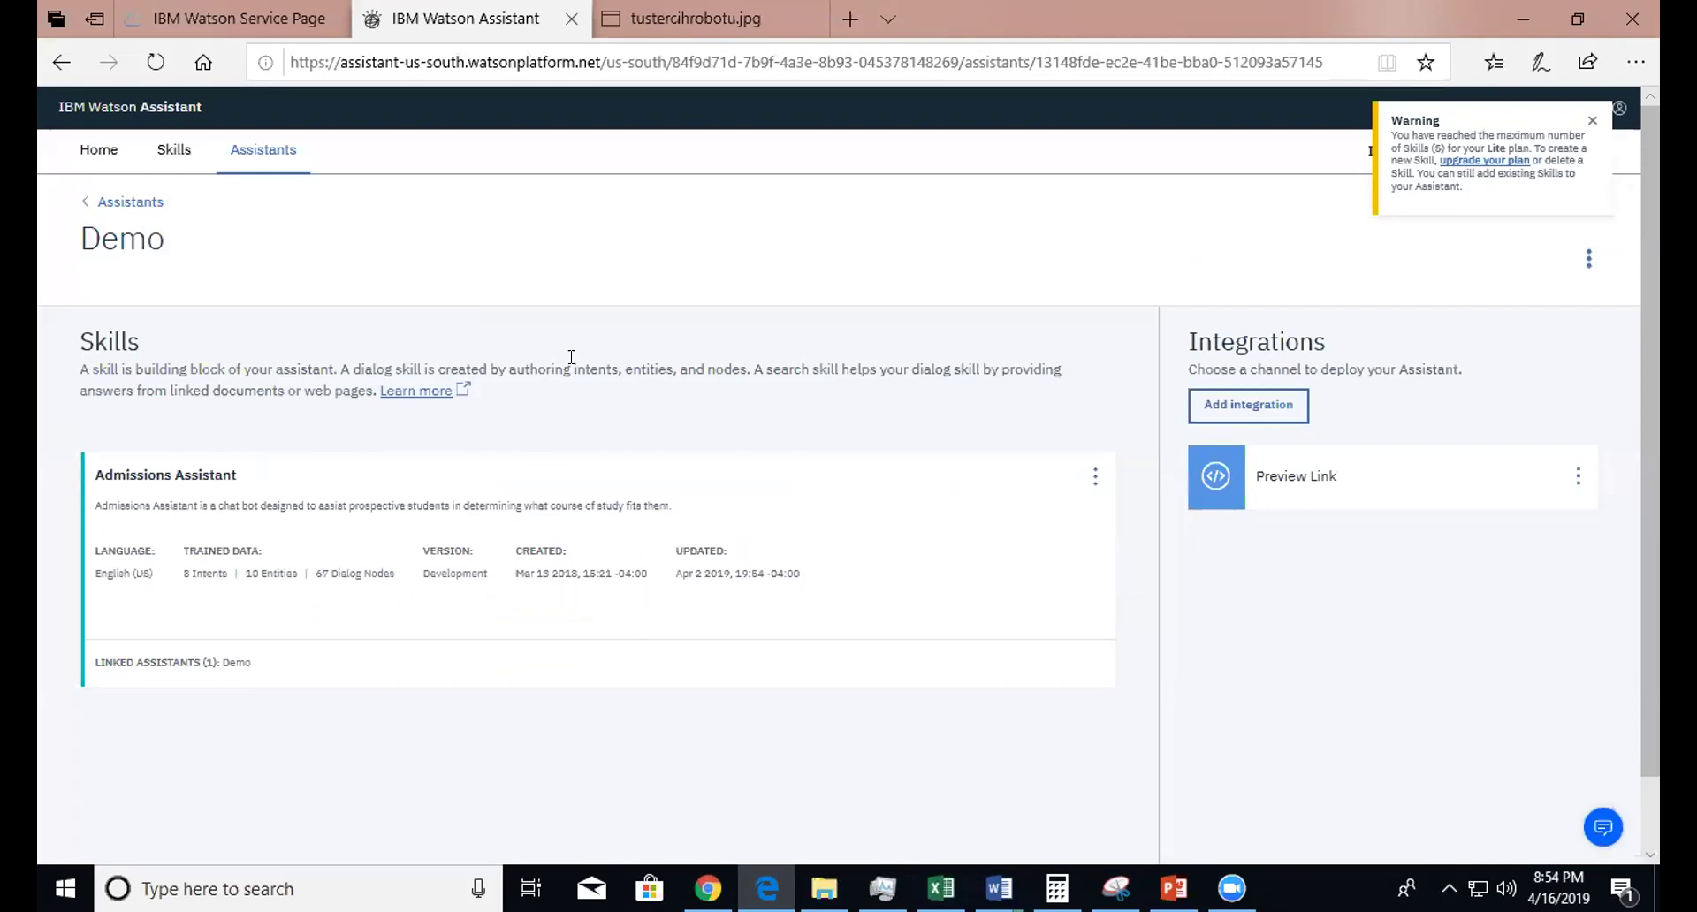
- Open the BMI assistant's Preview Link and launch its Mr. Monitor chat in a new tab
click(272, 156)
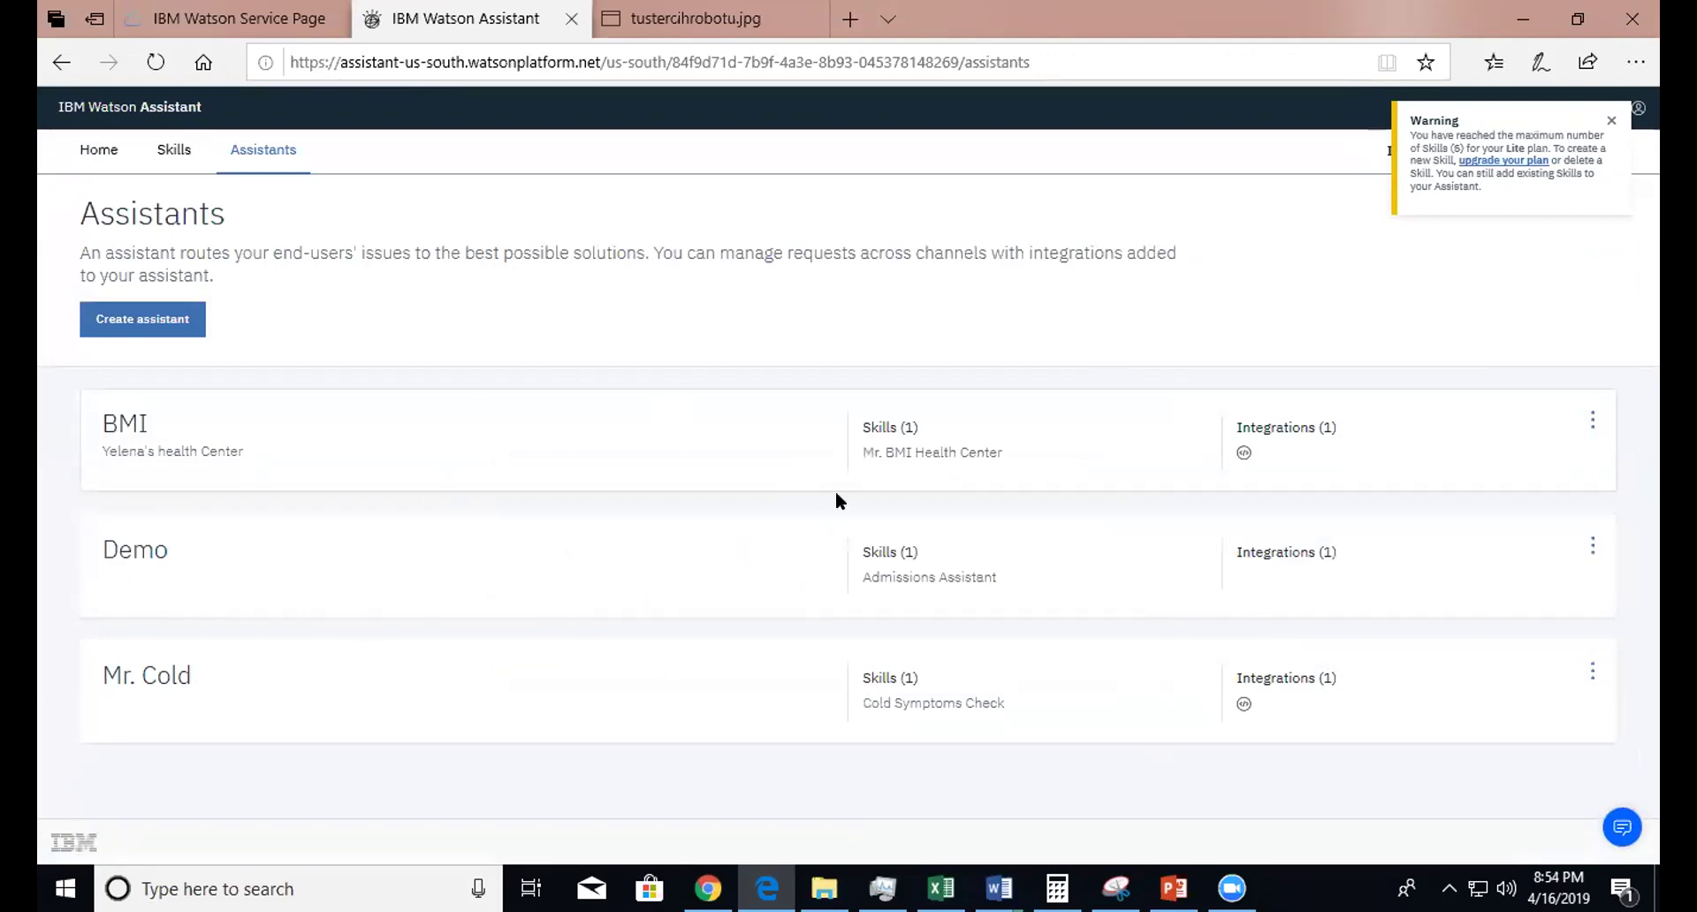
click(686, 446)
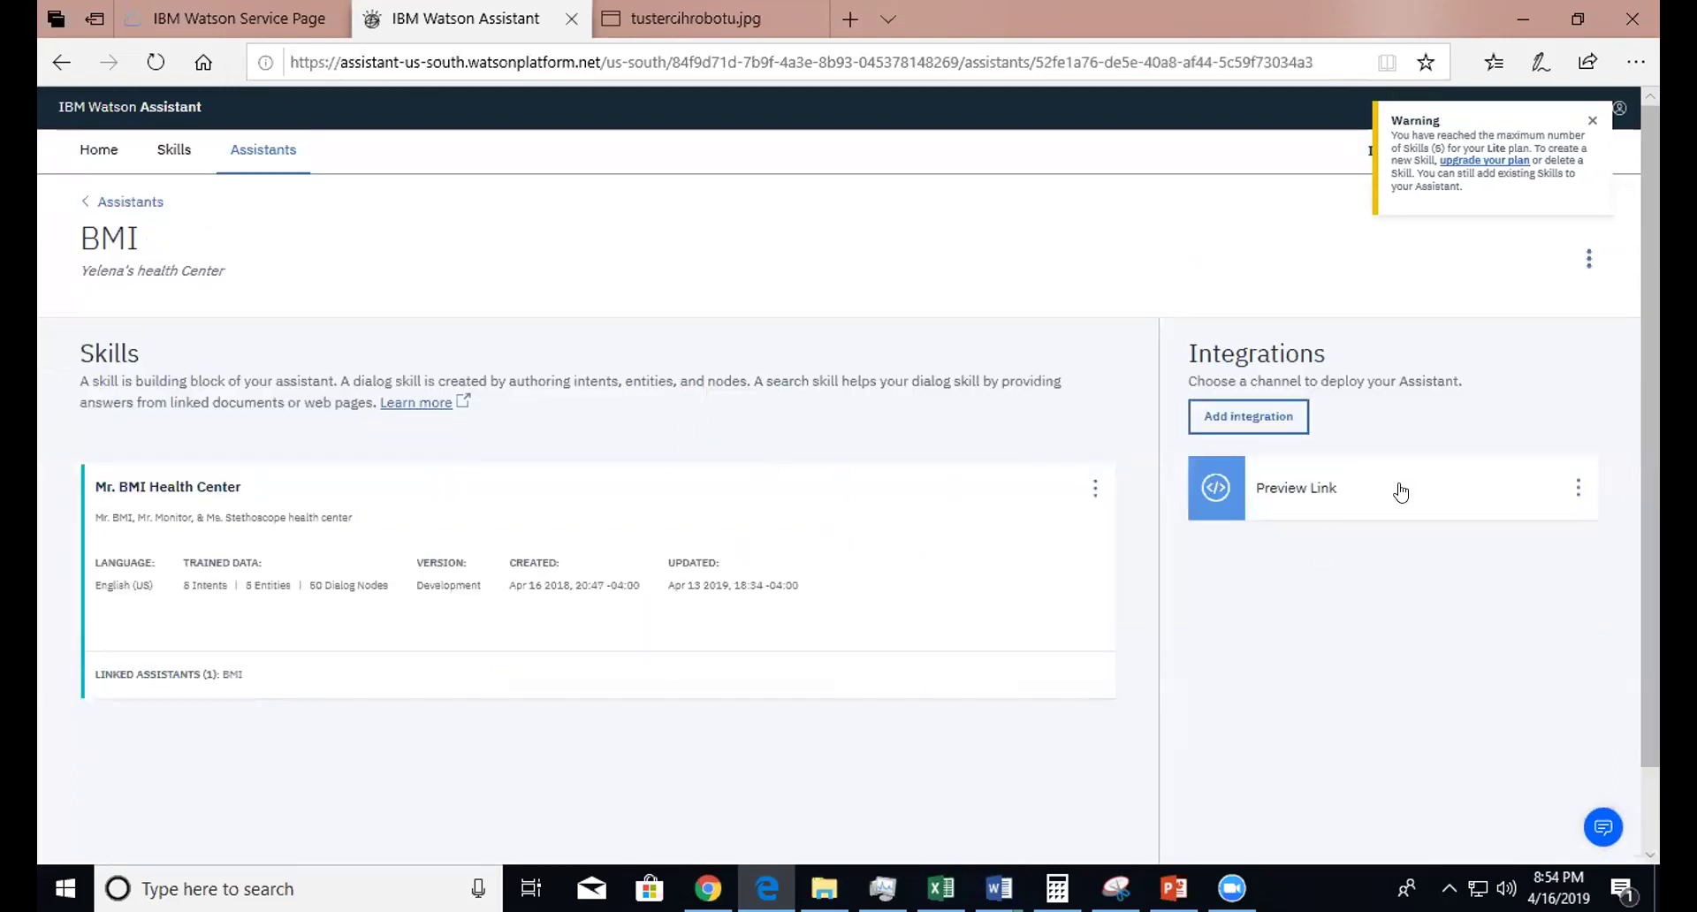
click(1388, 513)
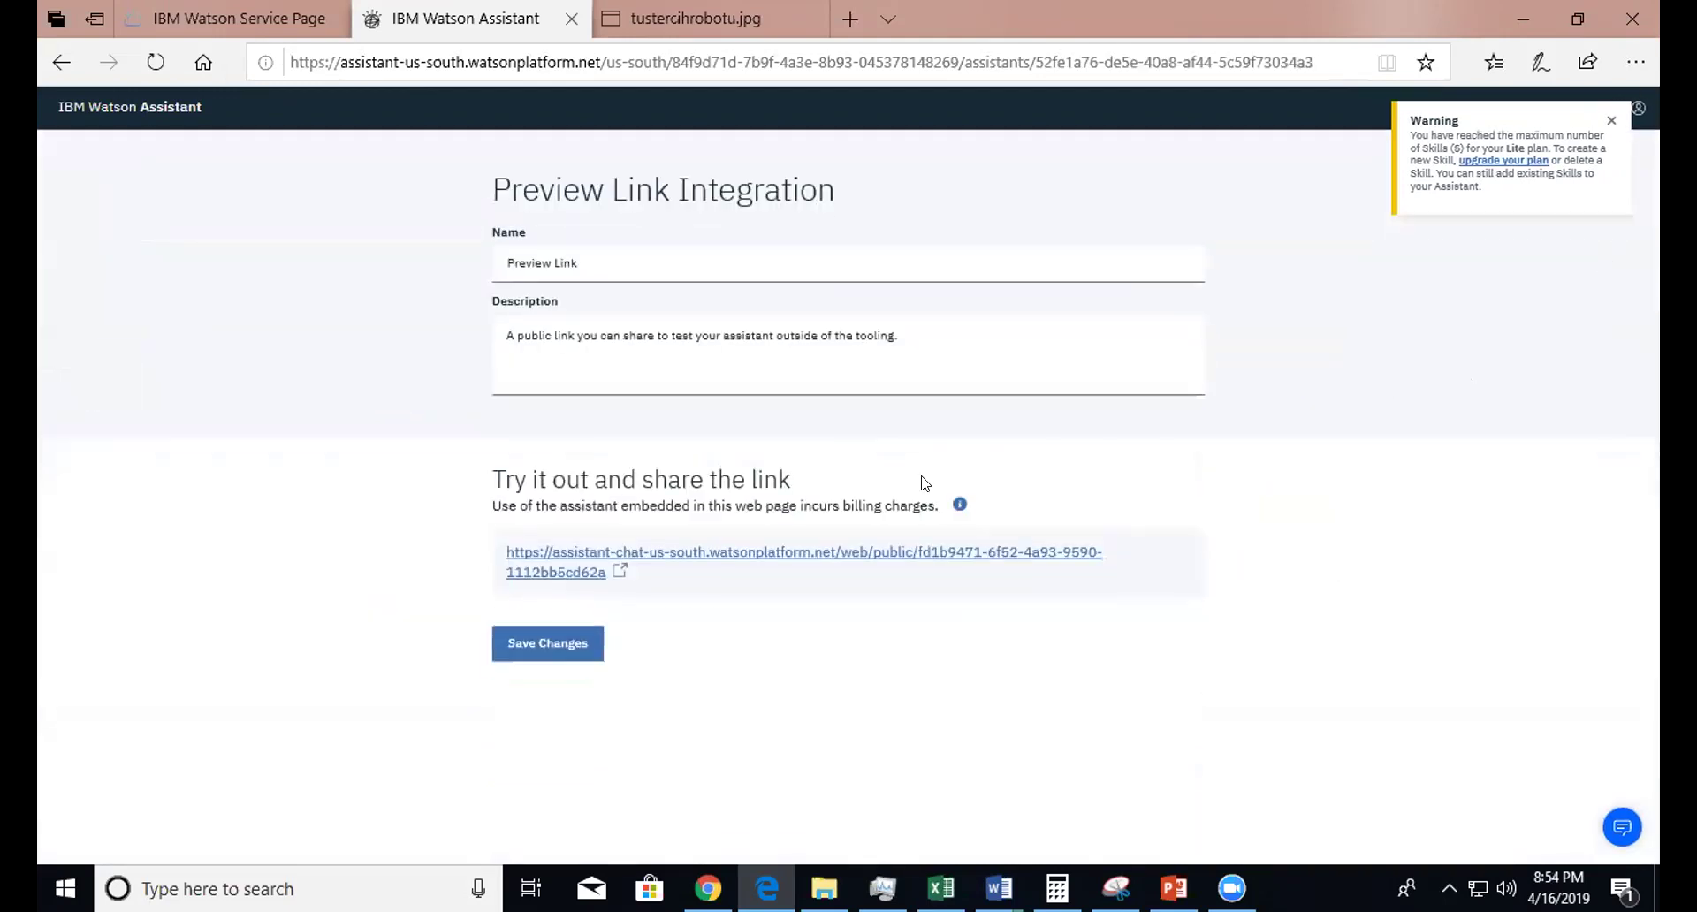
mouse_move(576, 579)
mouse_down()
mouse_move(492, 561)
mouse_move(568, 560)
mouse_up()
click(543, 562)
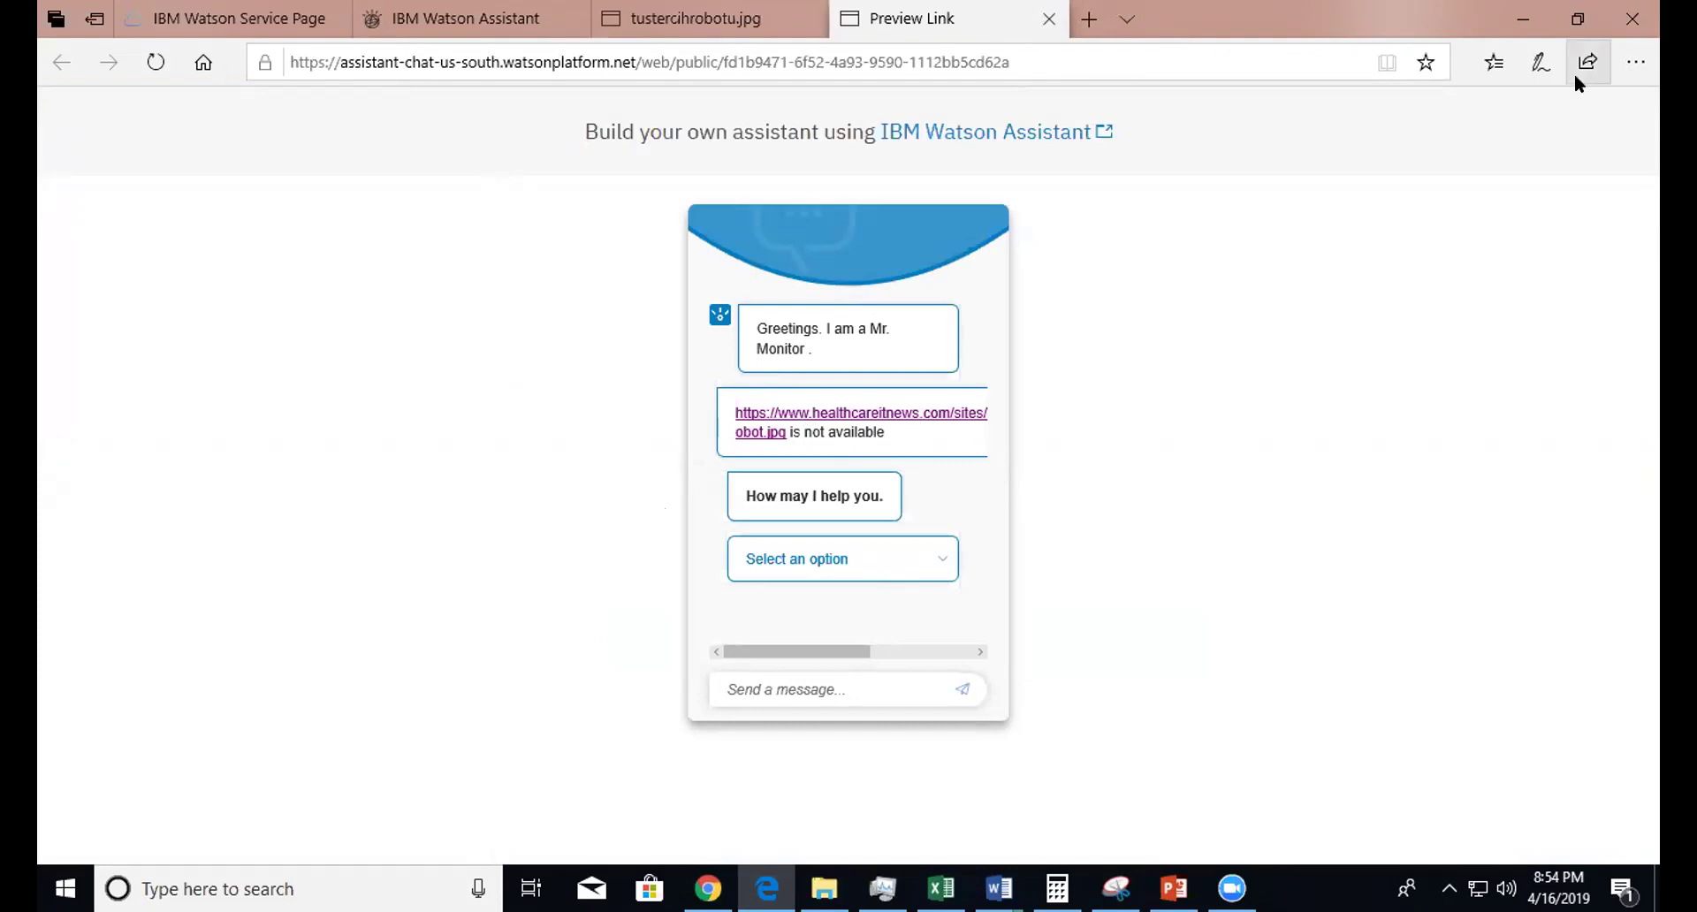
- Copy the preview chat URL from Edge and load it in Chrome's Homepage tab
click(1340, 50)
key(ctrl+c)
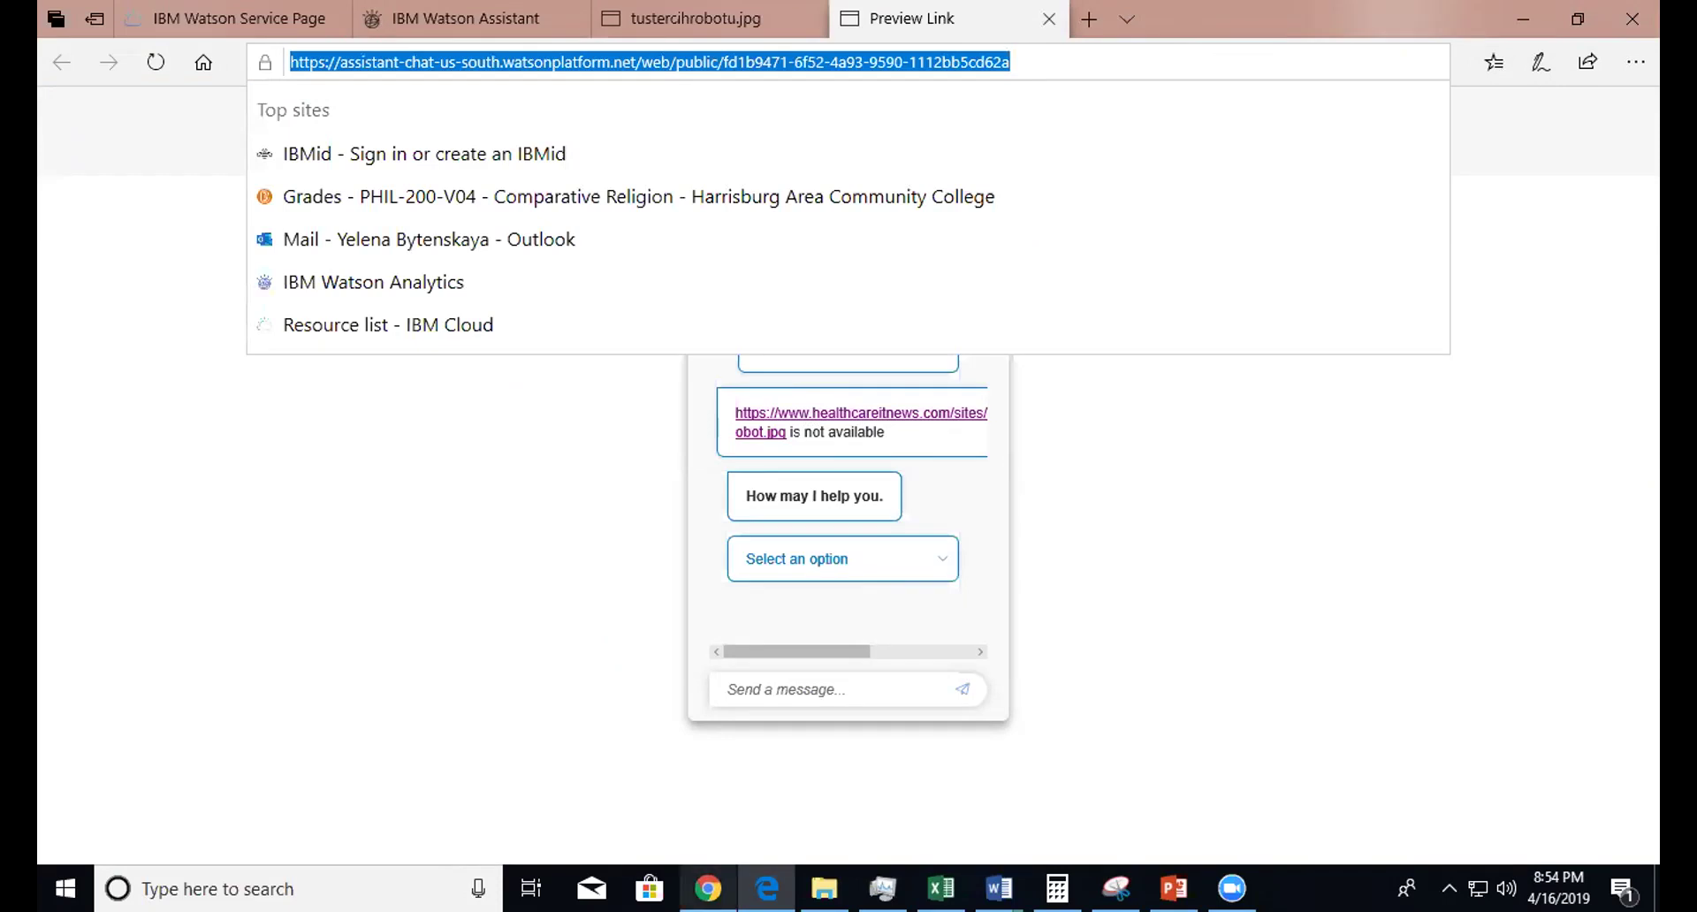
click(707, 888)
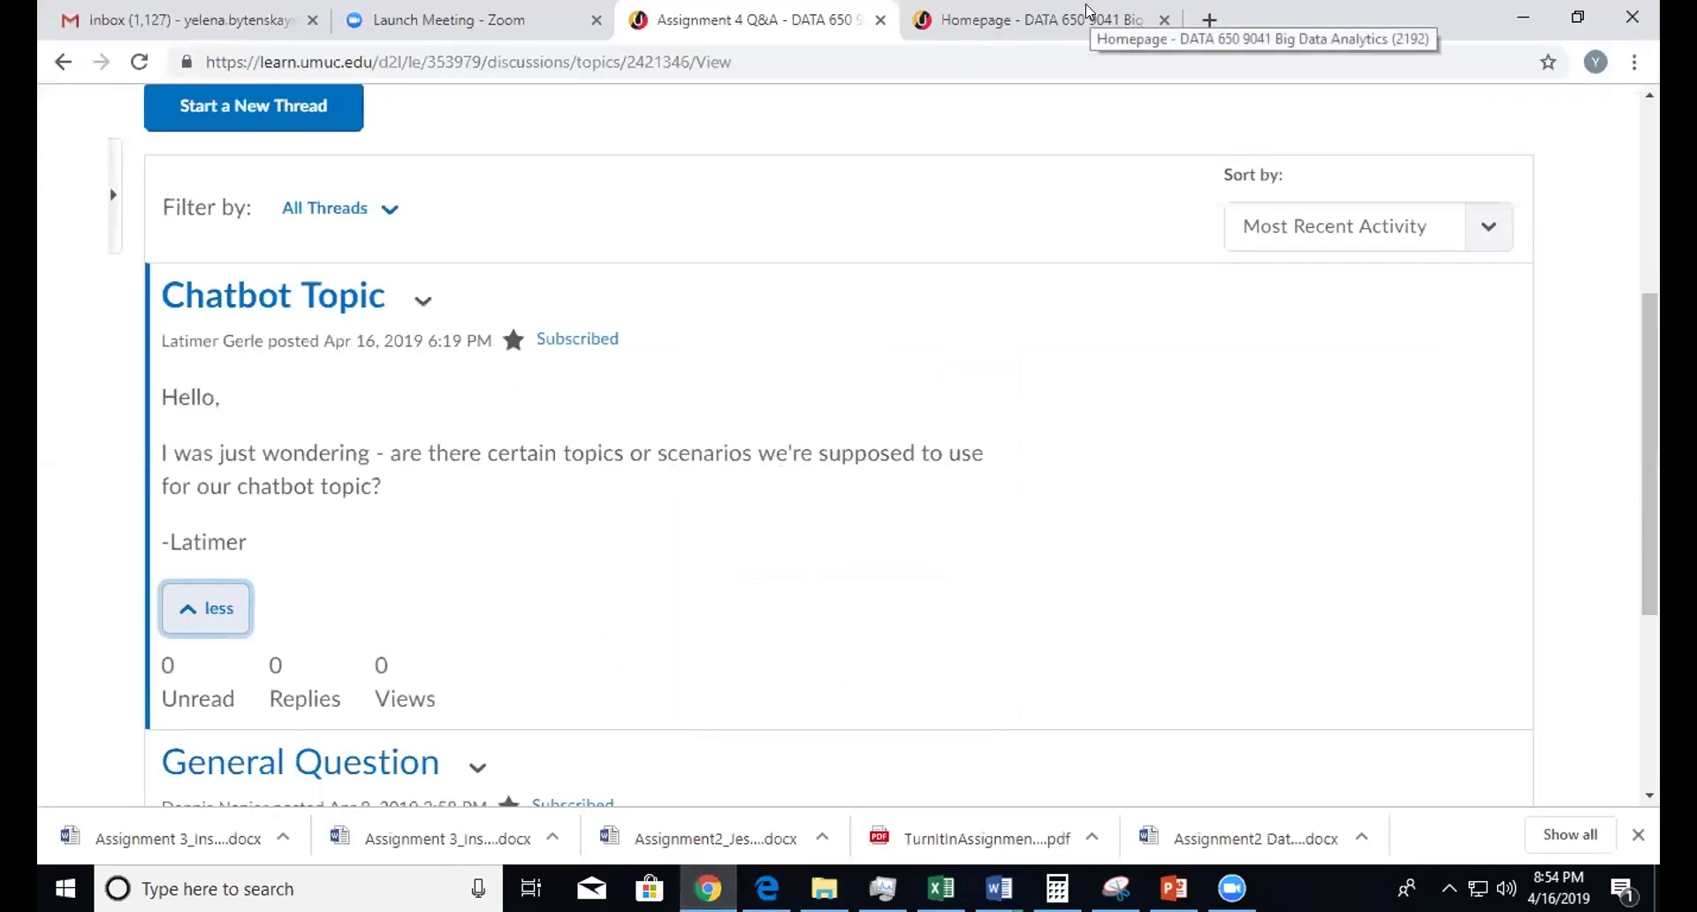
click(1088, 13)
click(1399, 58)
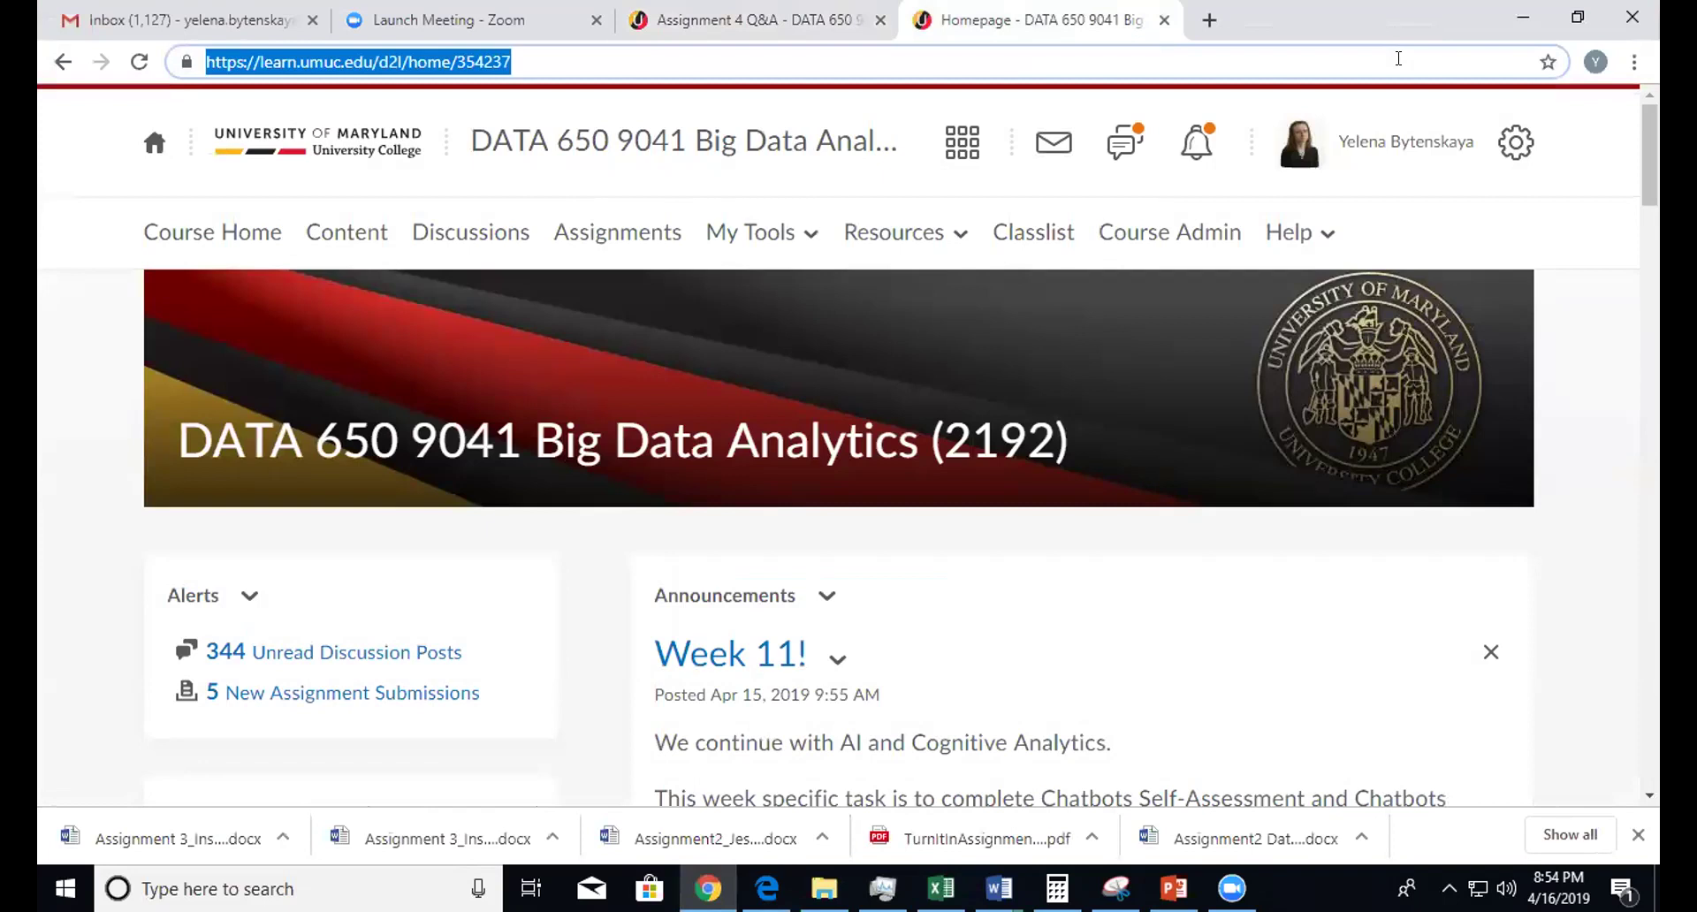
key(ctrl+v)
key(Return)
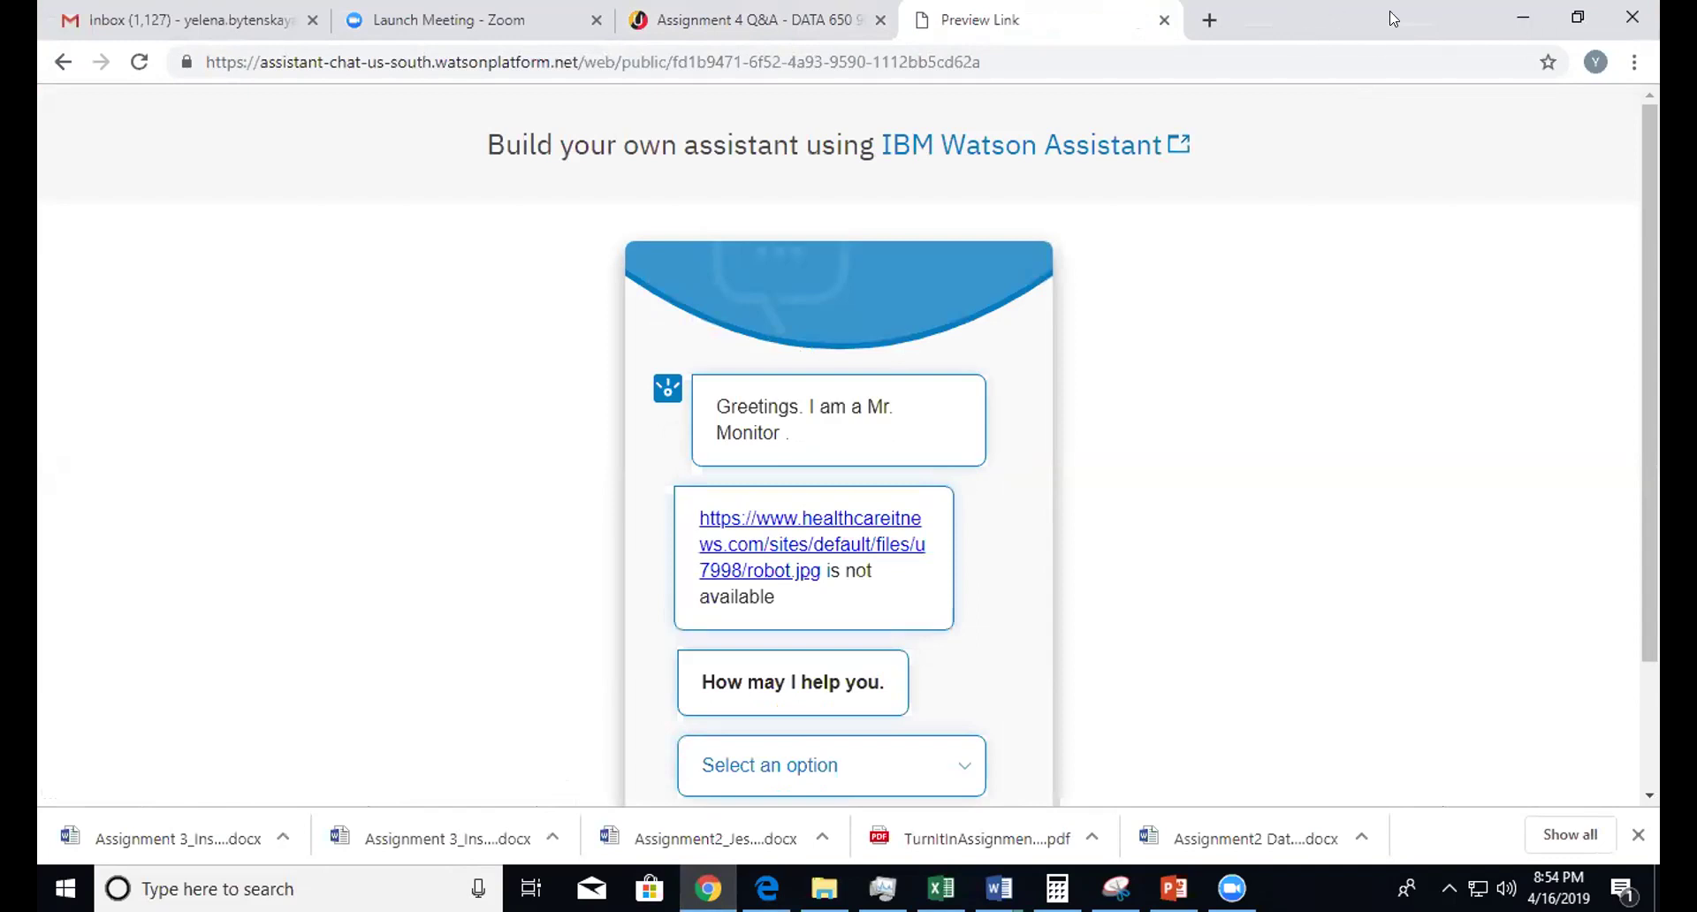
- Minimize Chrome and return to the Watson Assistant tab in Edge
double_click(1297, 34)
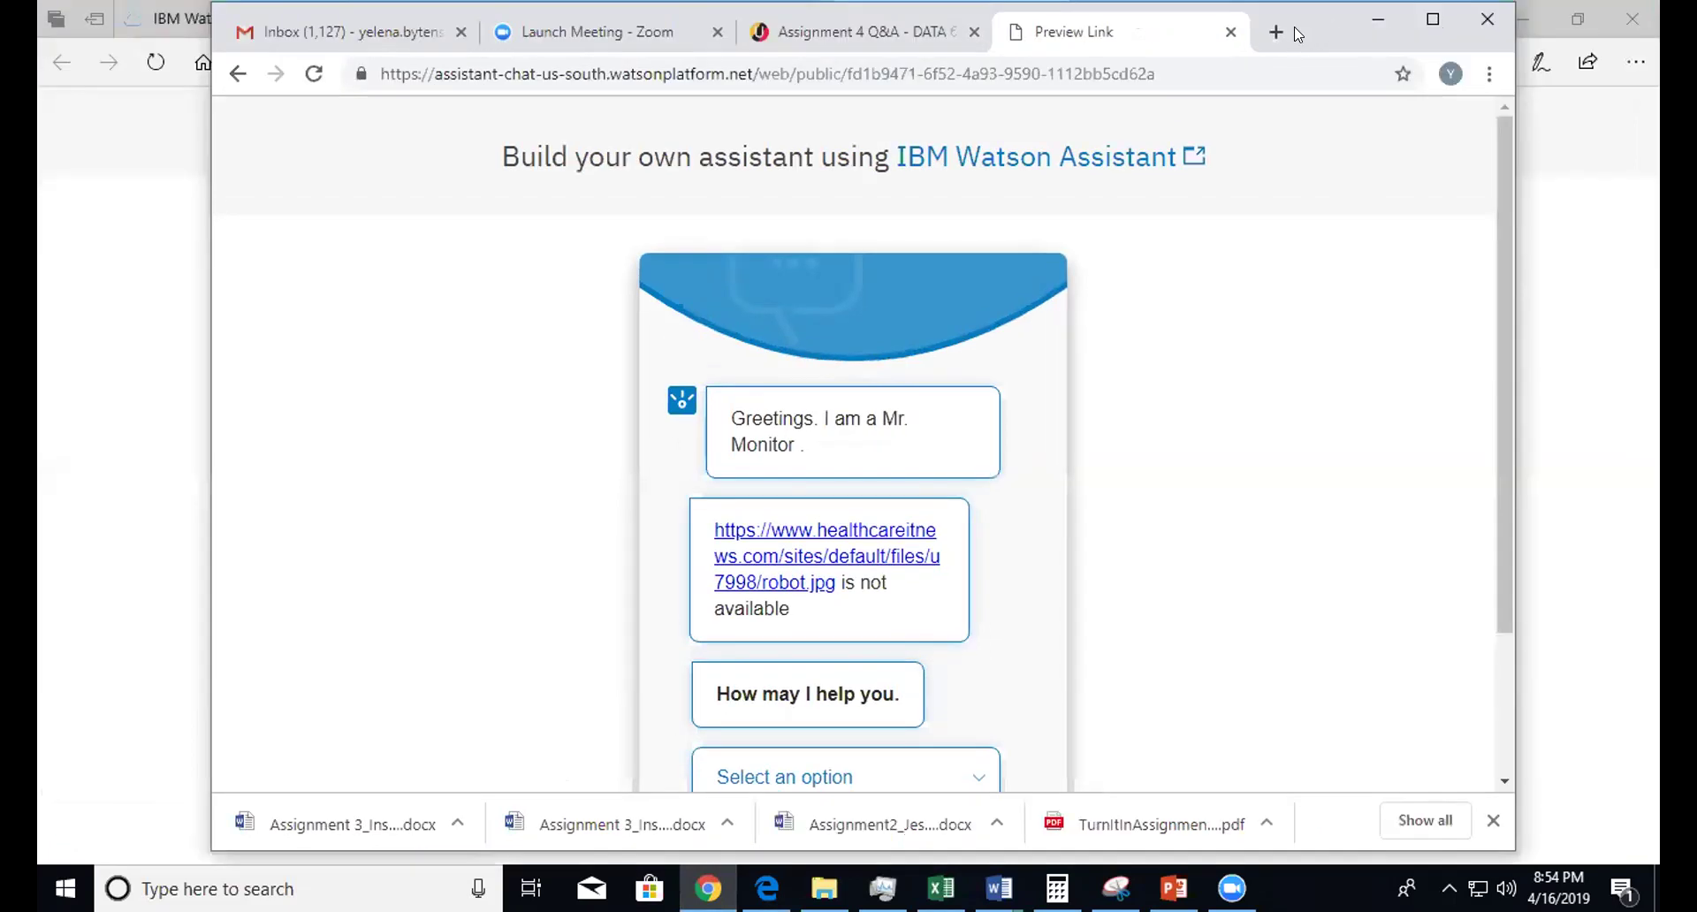
click(1368, 14)
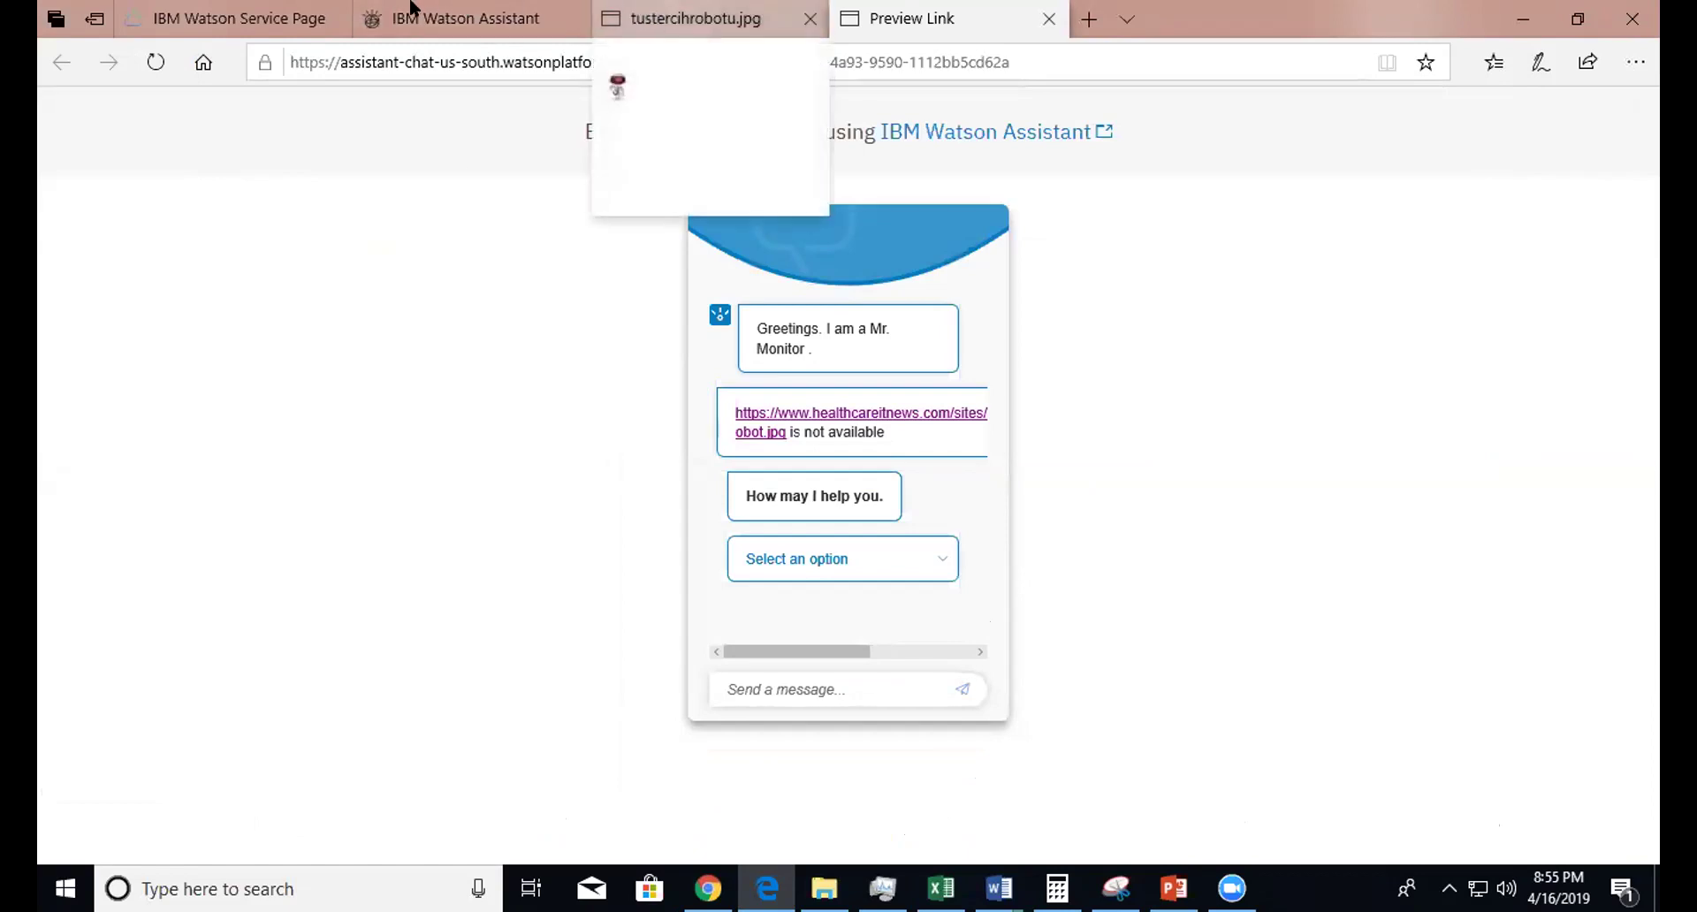
mouse_move(400, 7)
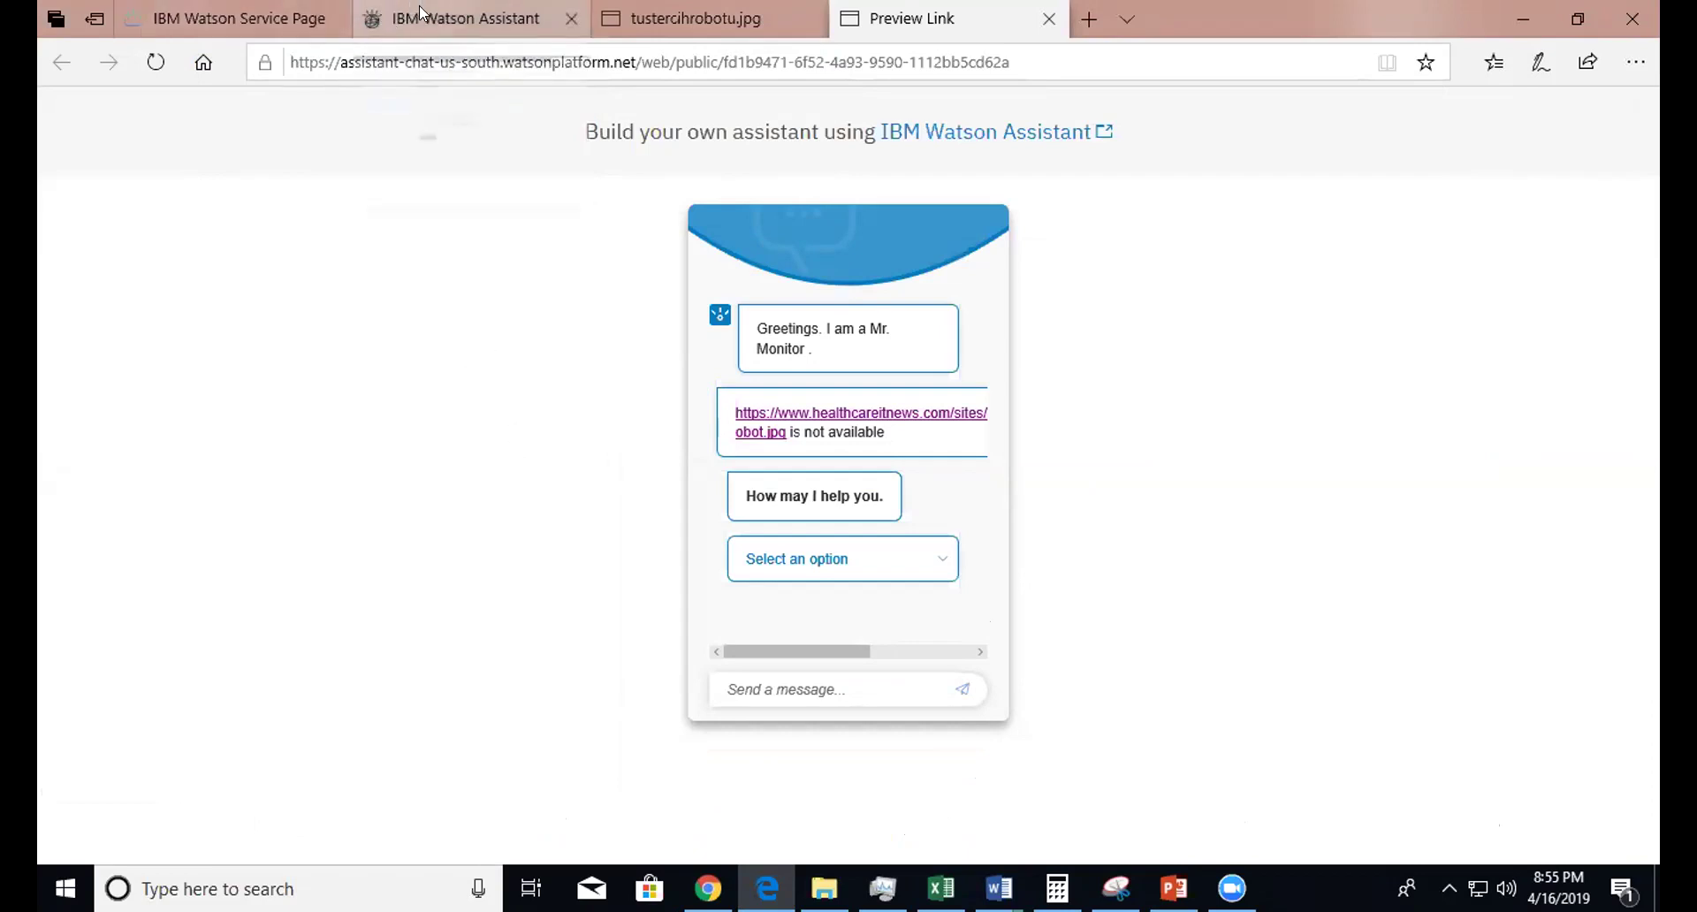
mouse_move(595, 27)
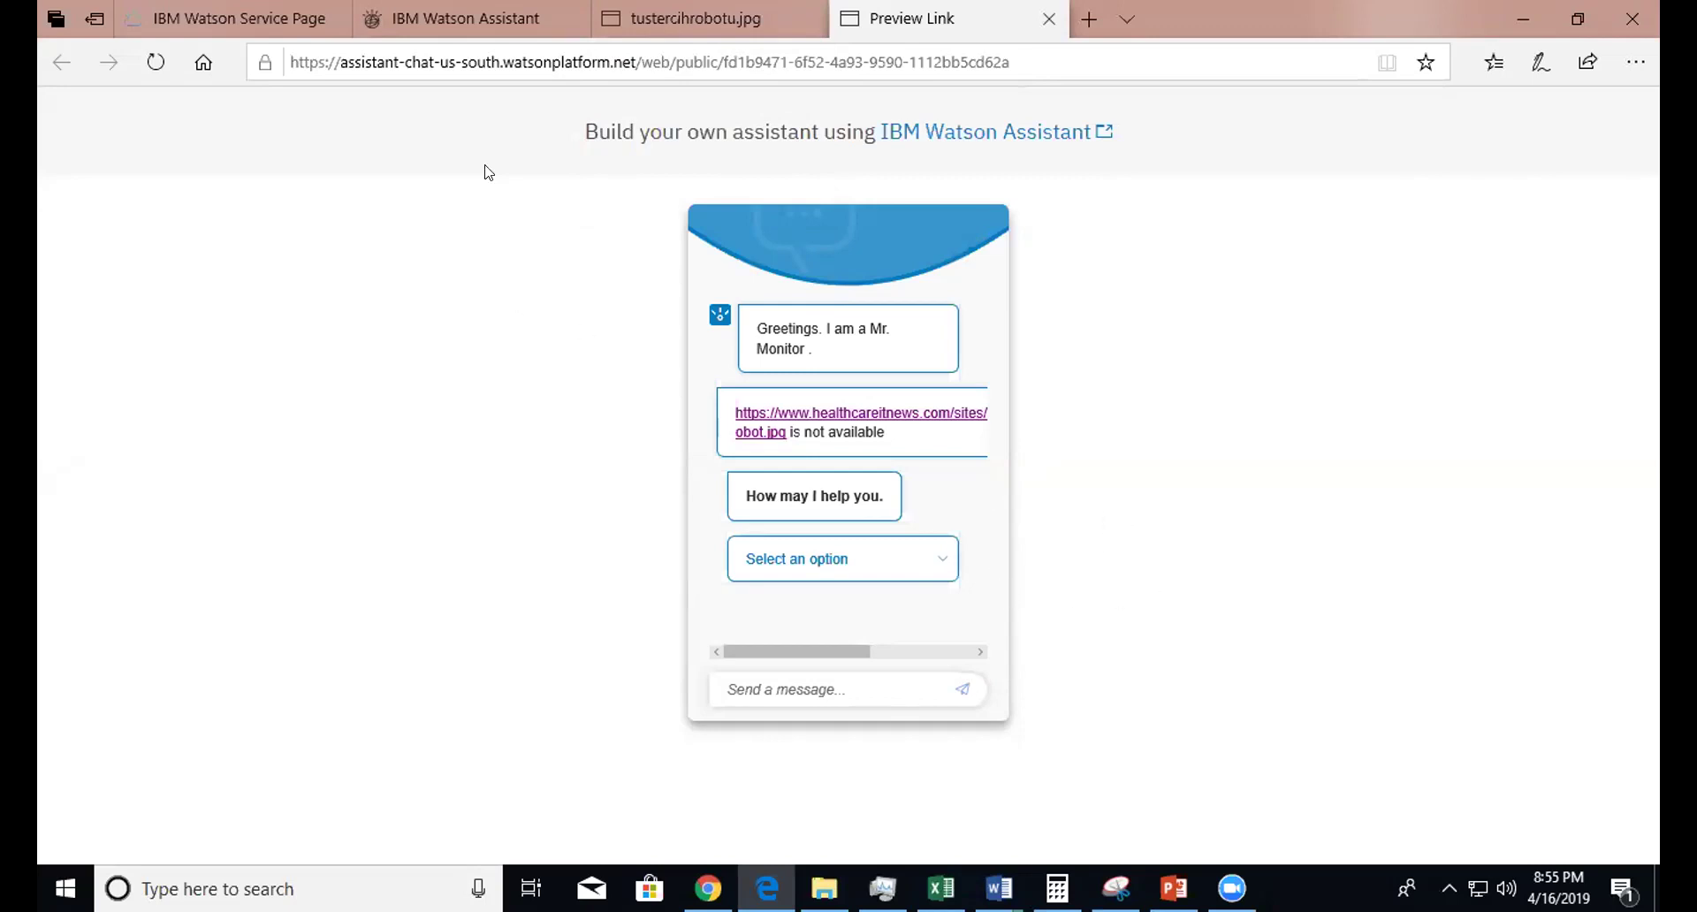
click(446, 17)
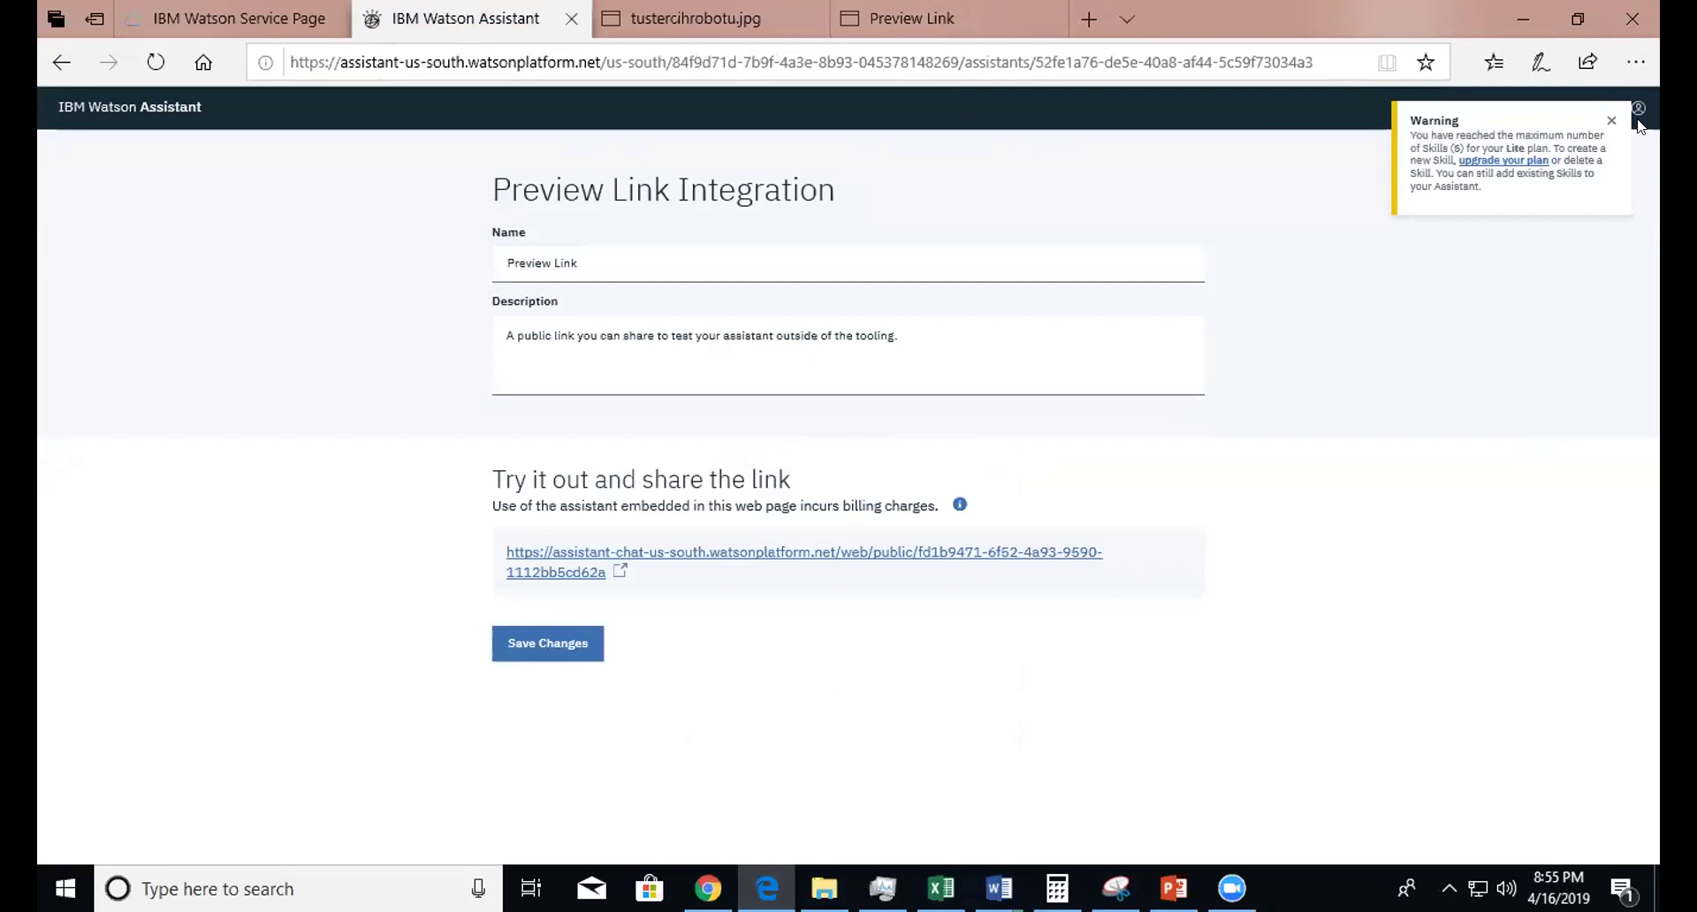
- Dismiss the skill-limit warning and view Mr. BMI Health Center's Analytics: 11 conversations over 2 weeks
click(1611, 121)
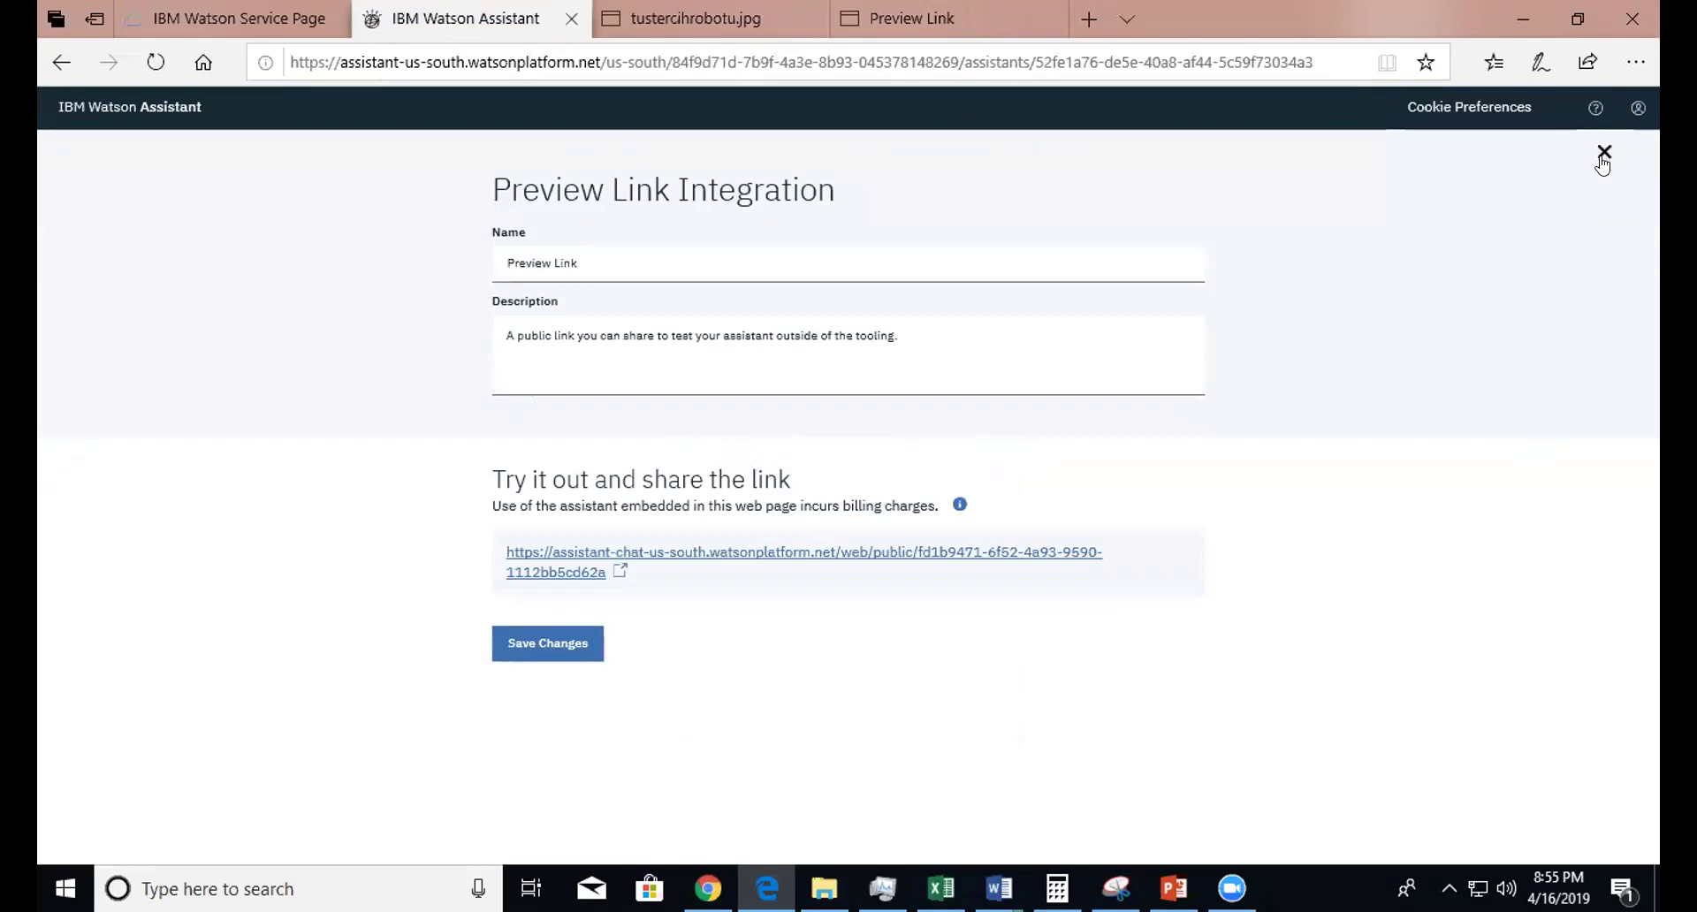
click(1604, 154)
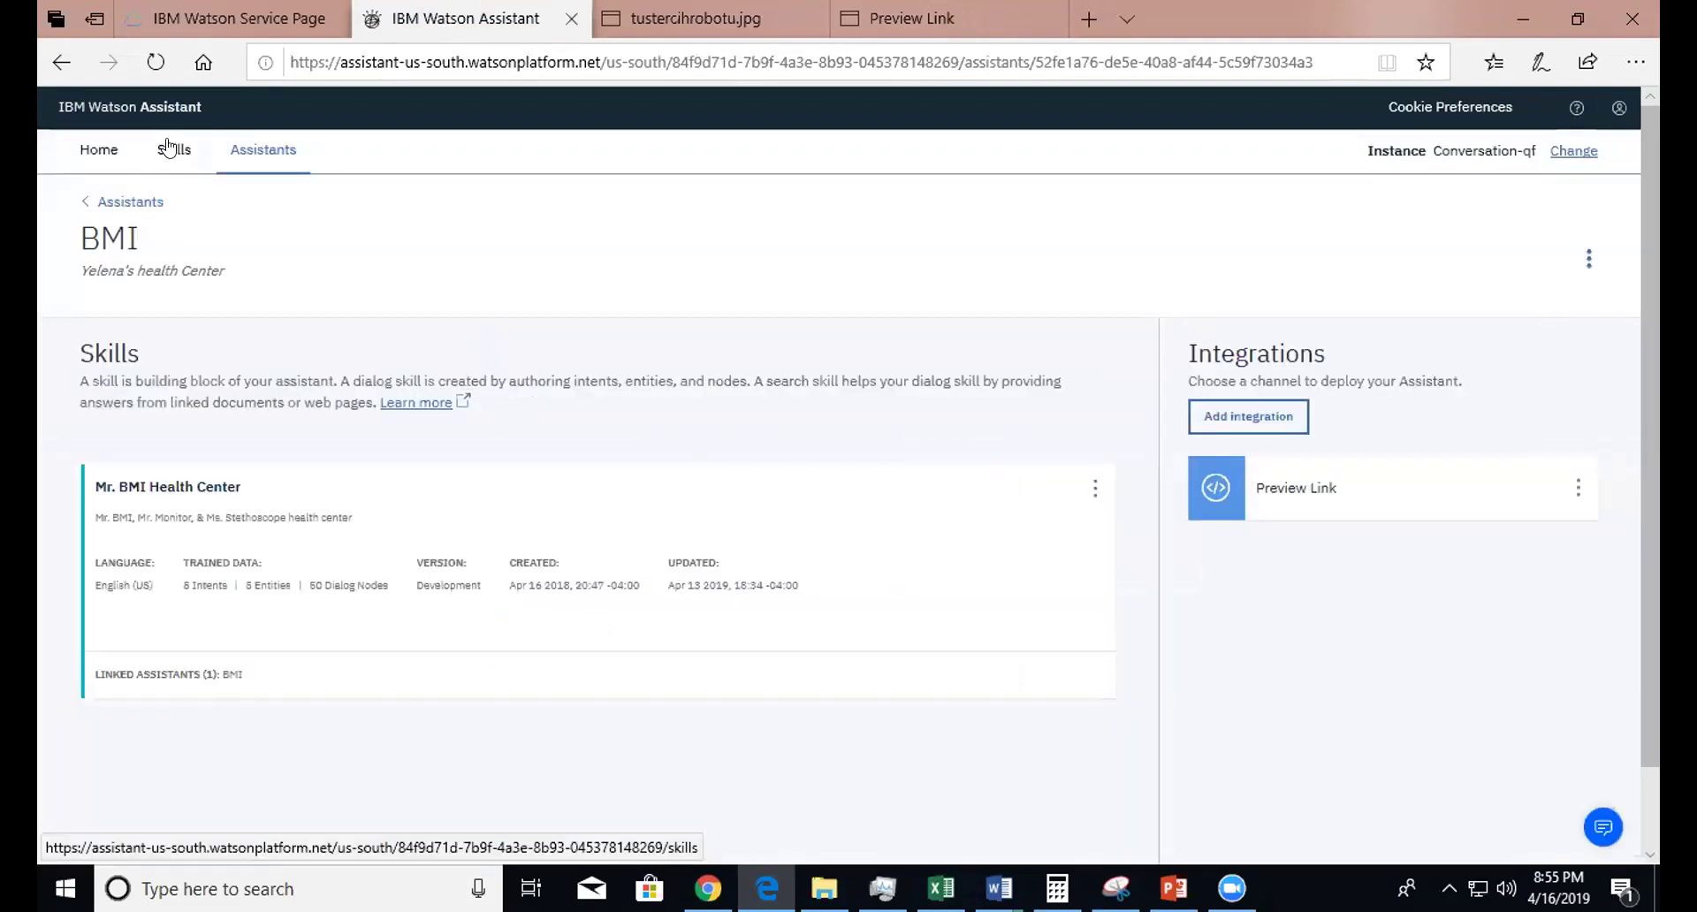
click(166, 150)
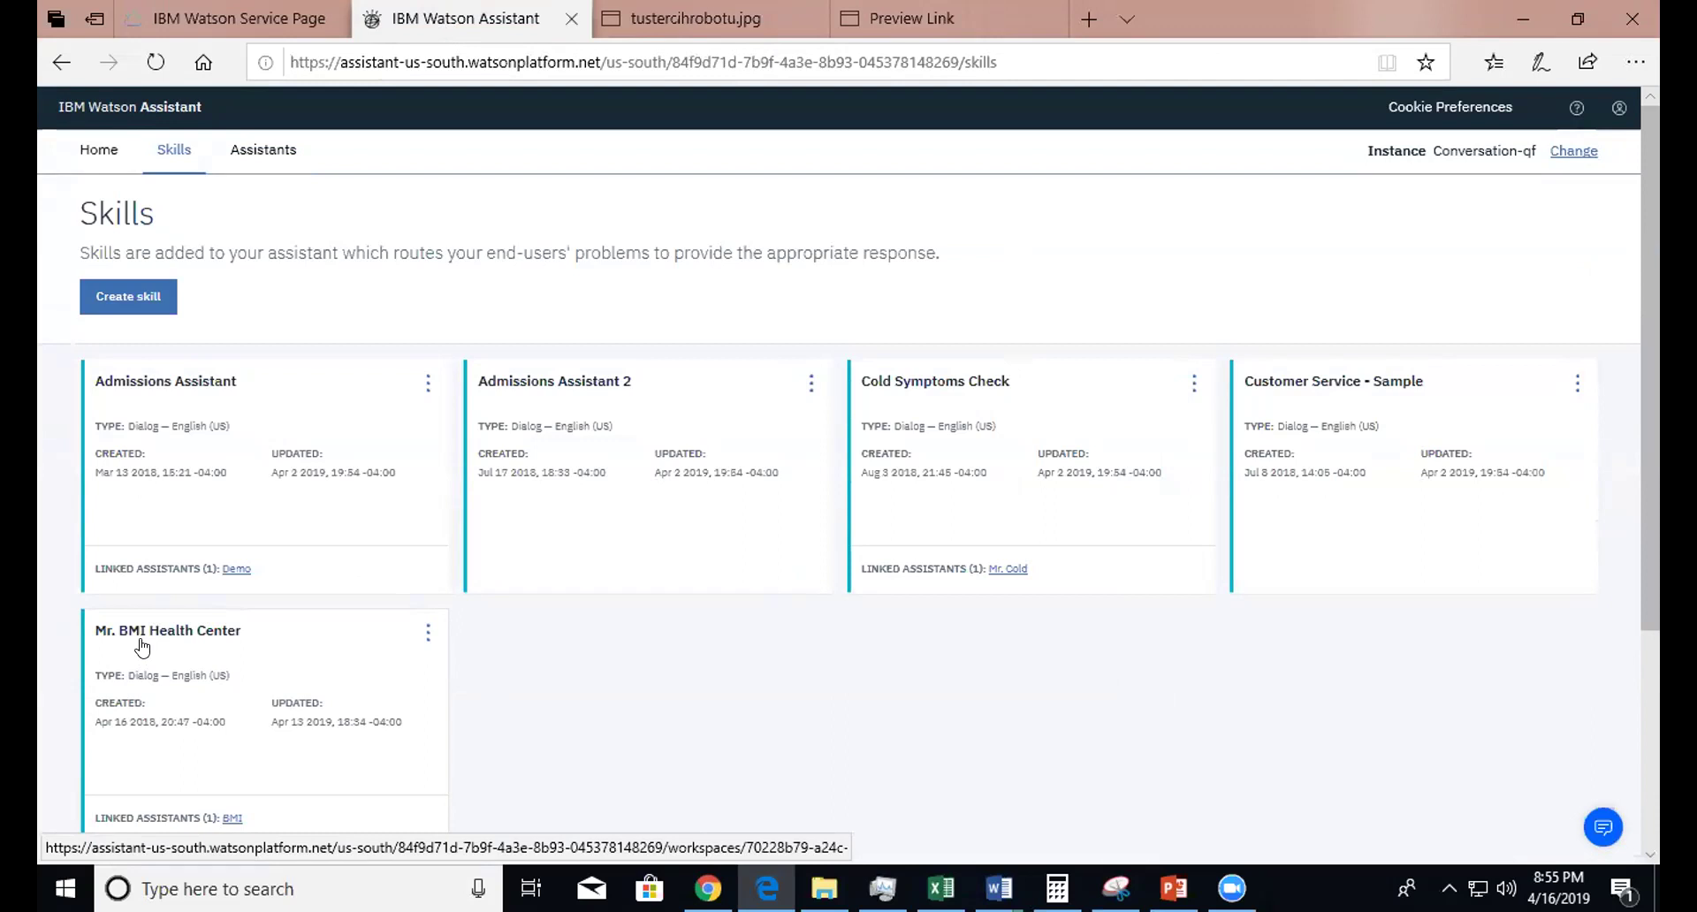
click(141, 648)
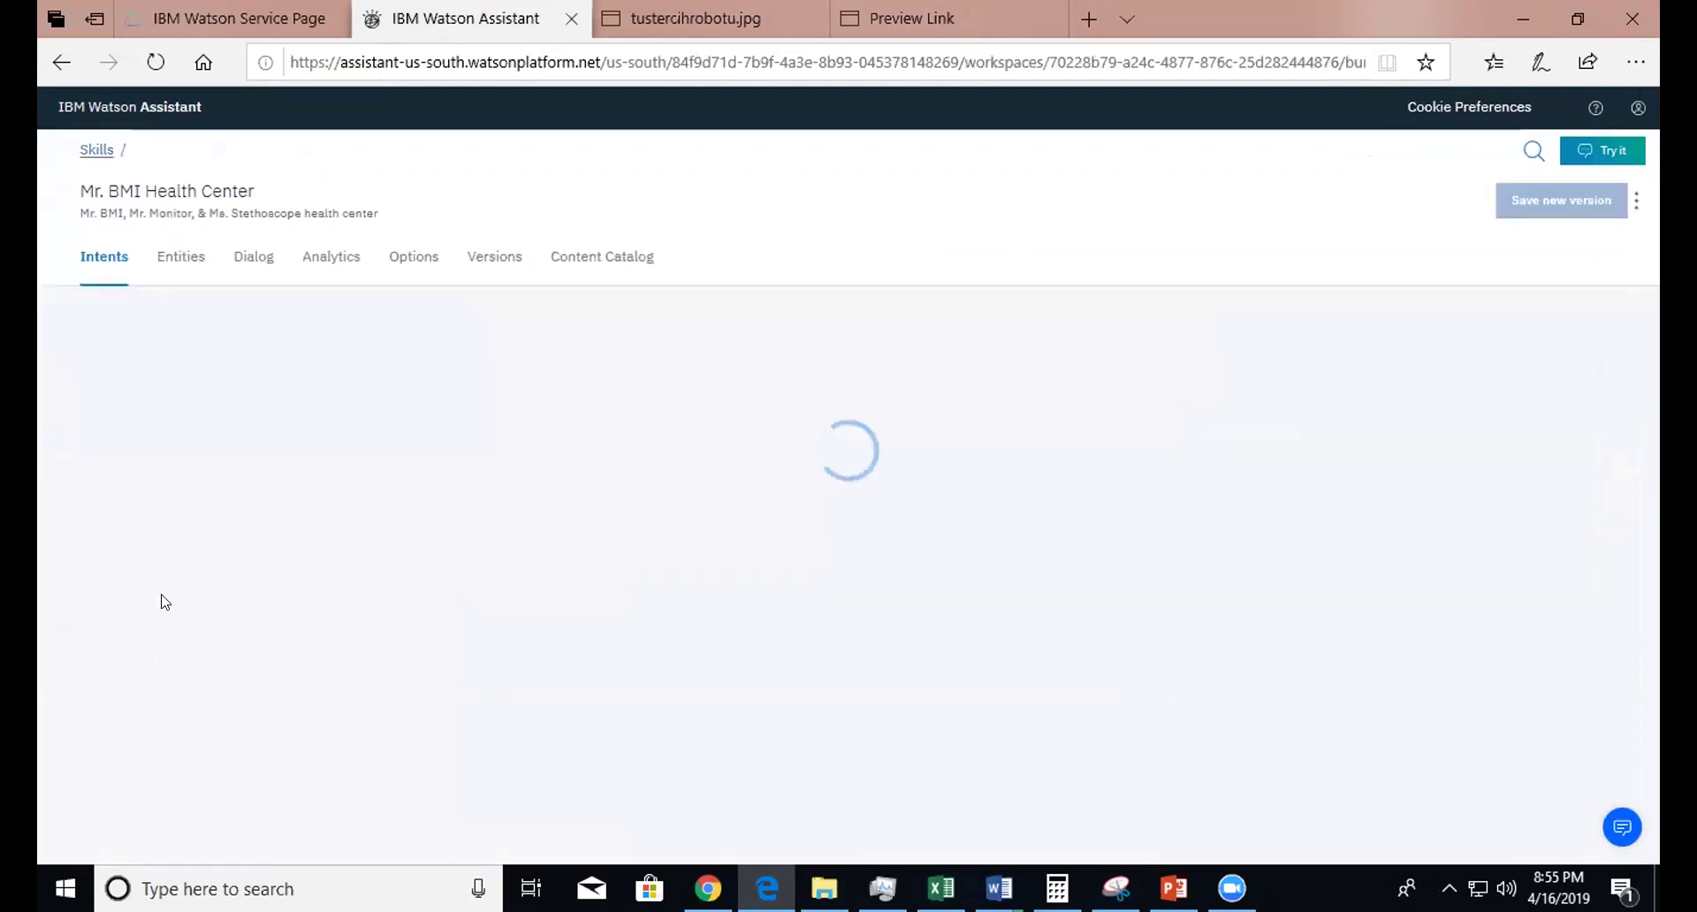
click(331, 263)
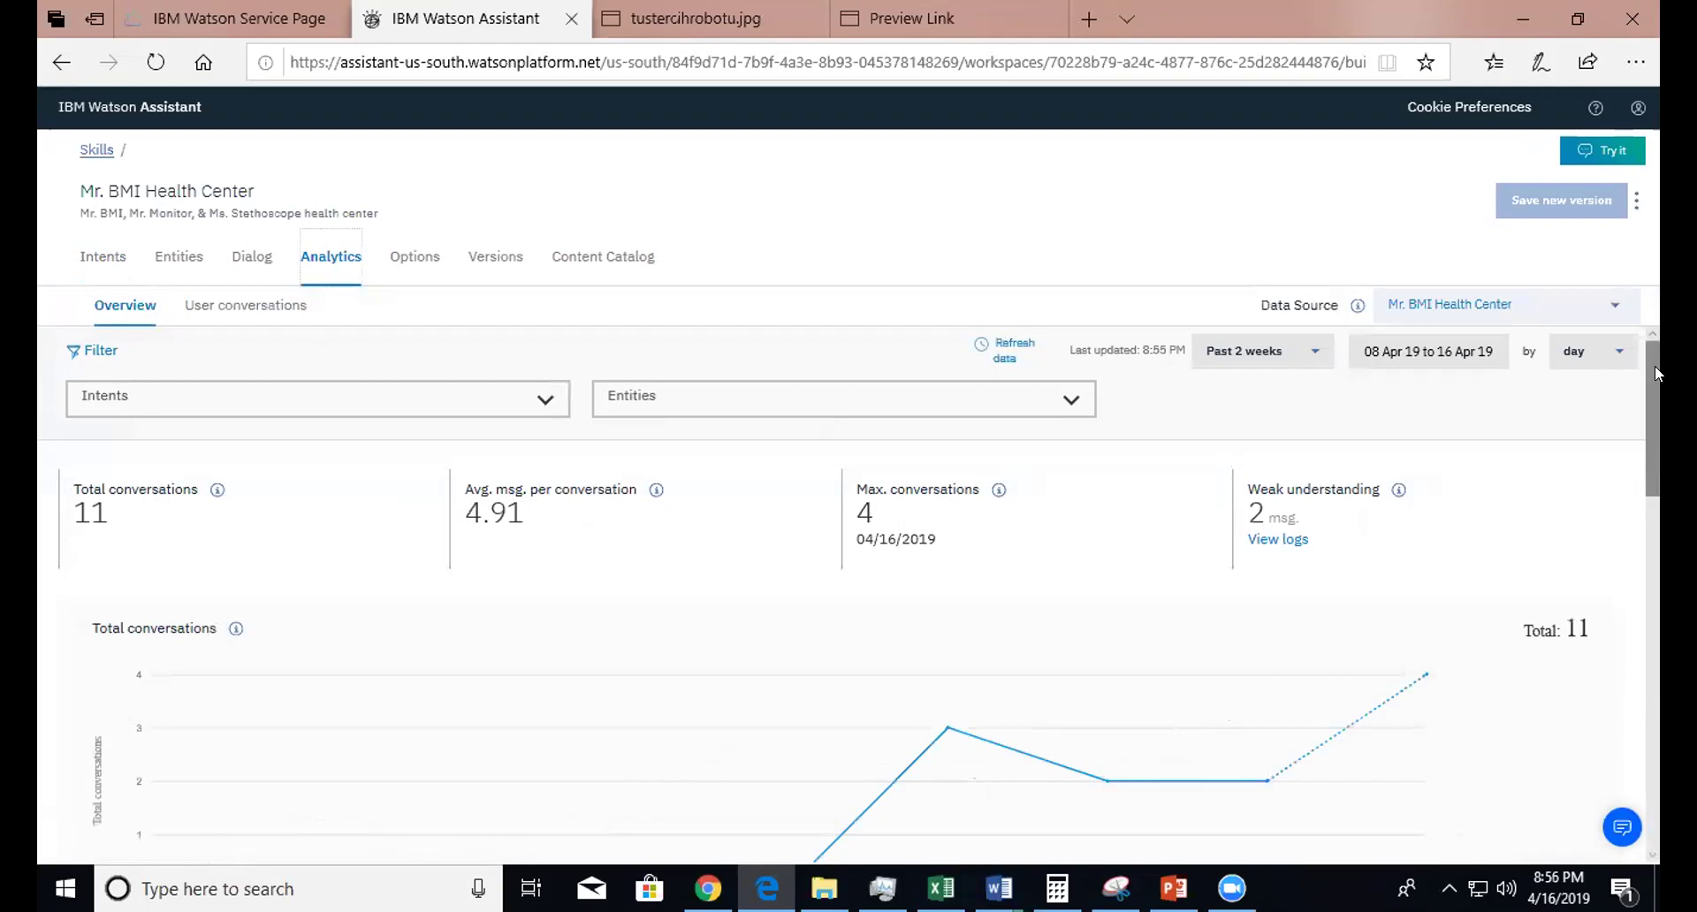
click(1289, 354)
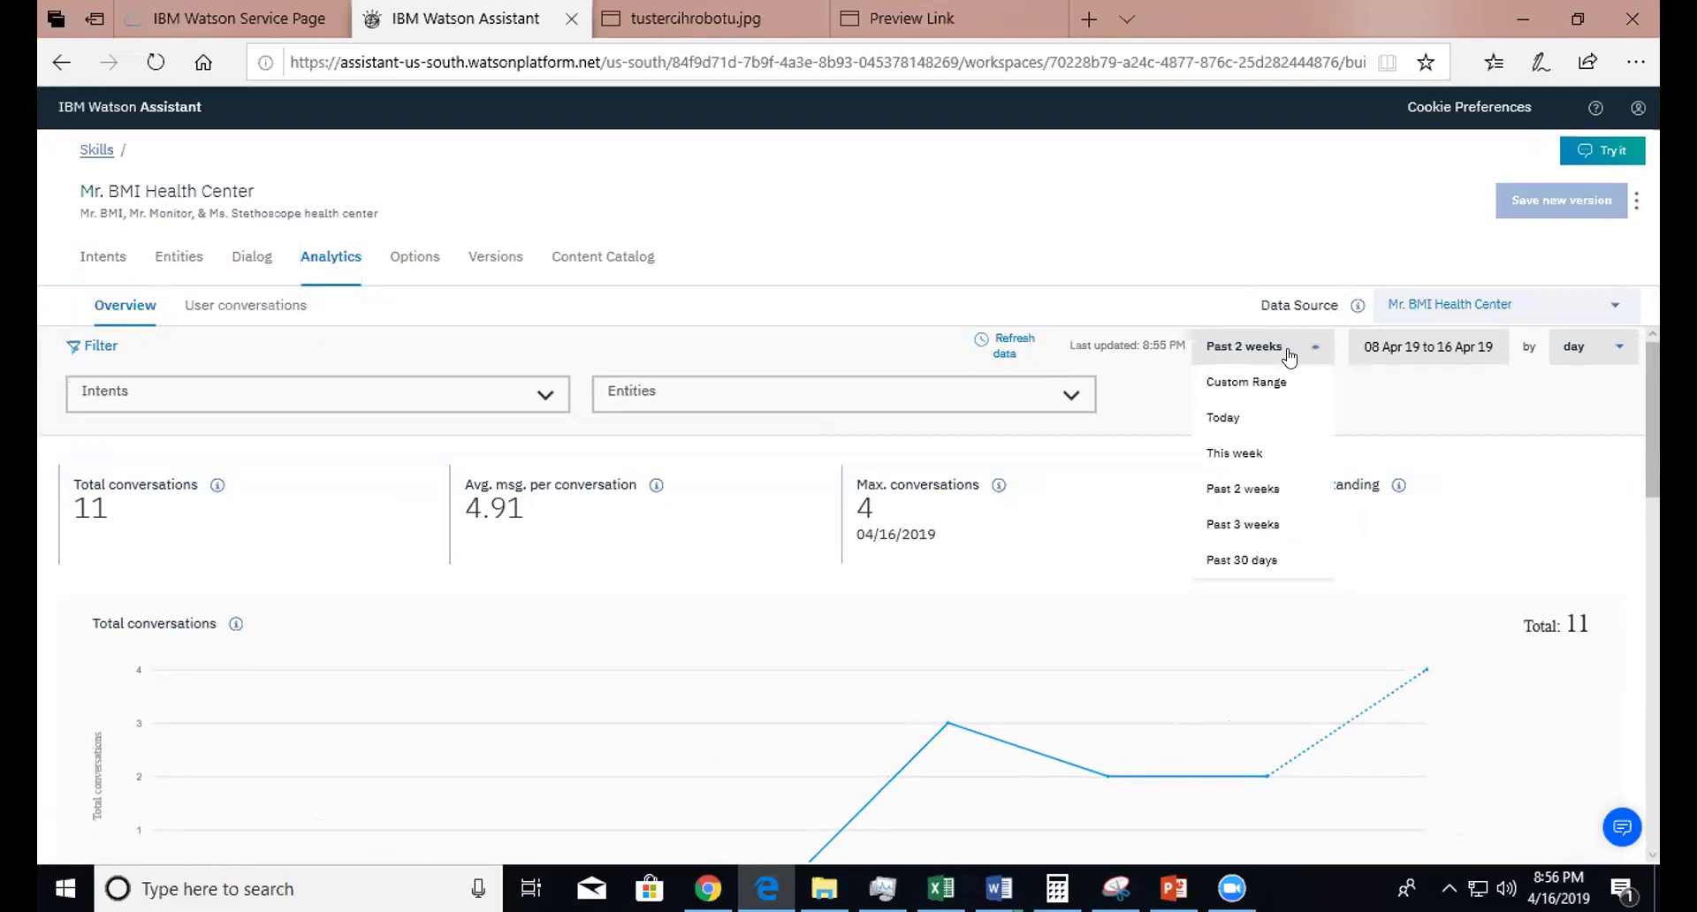
click(1250, 425)
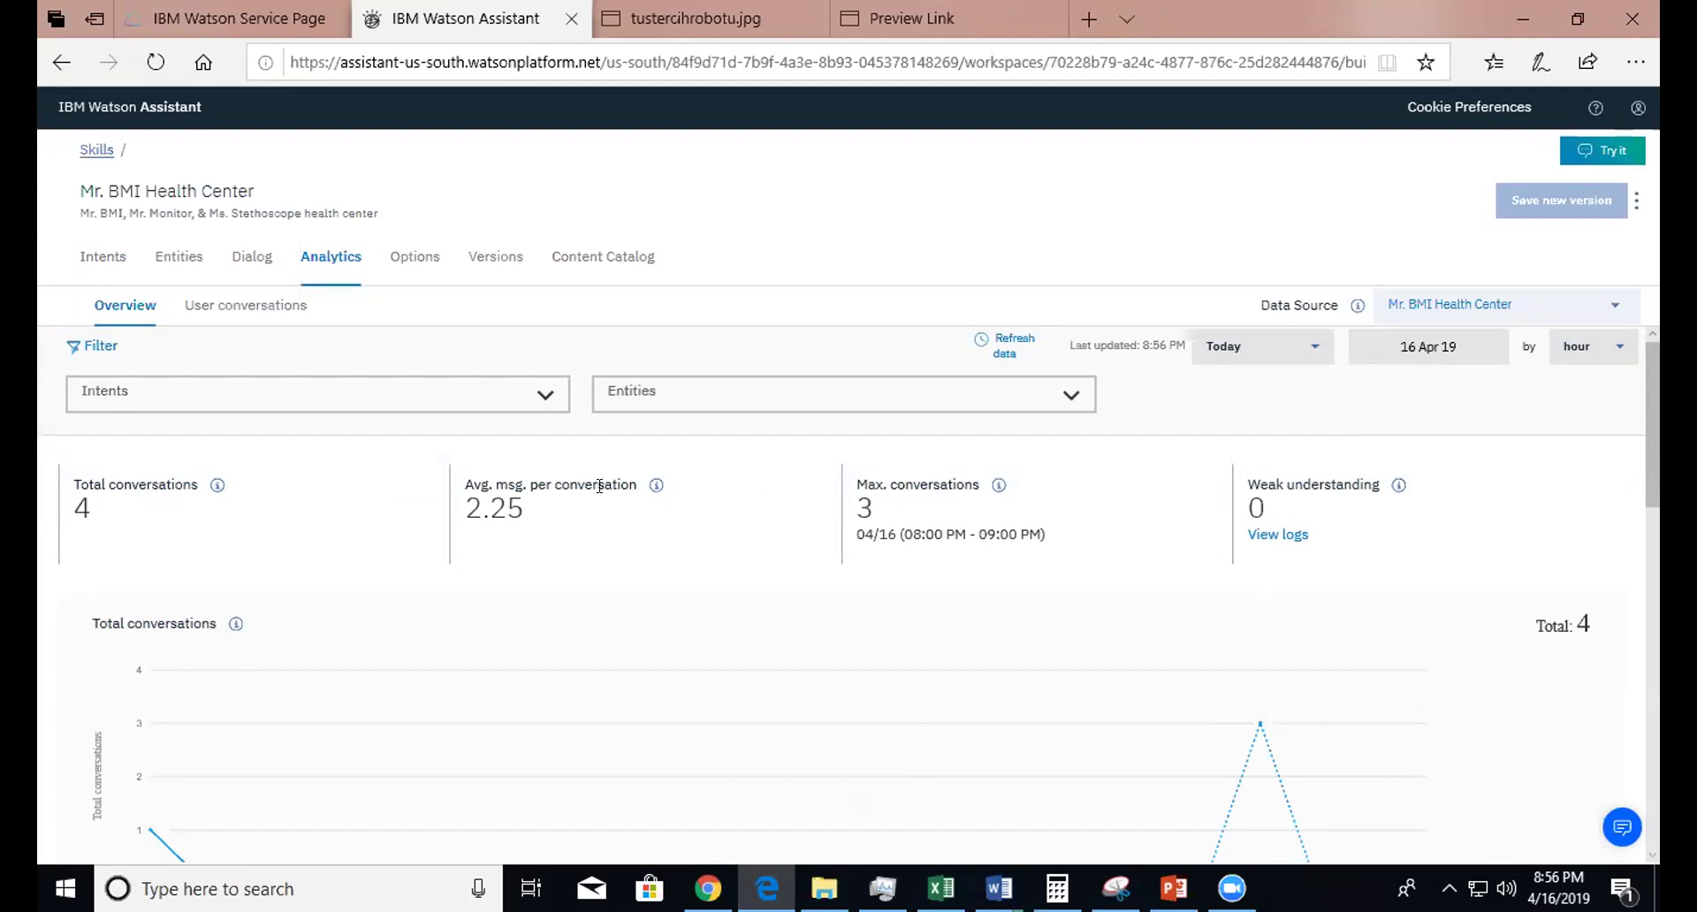
drag(1654, 369, 1646, 466)
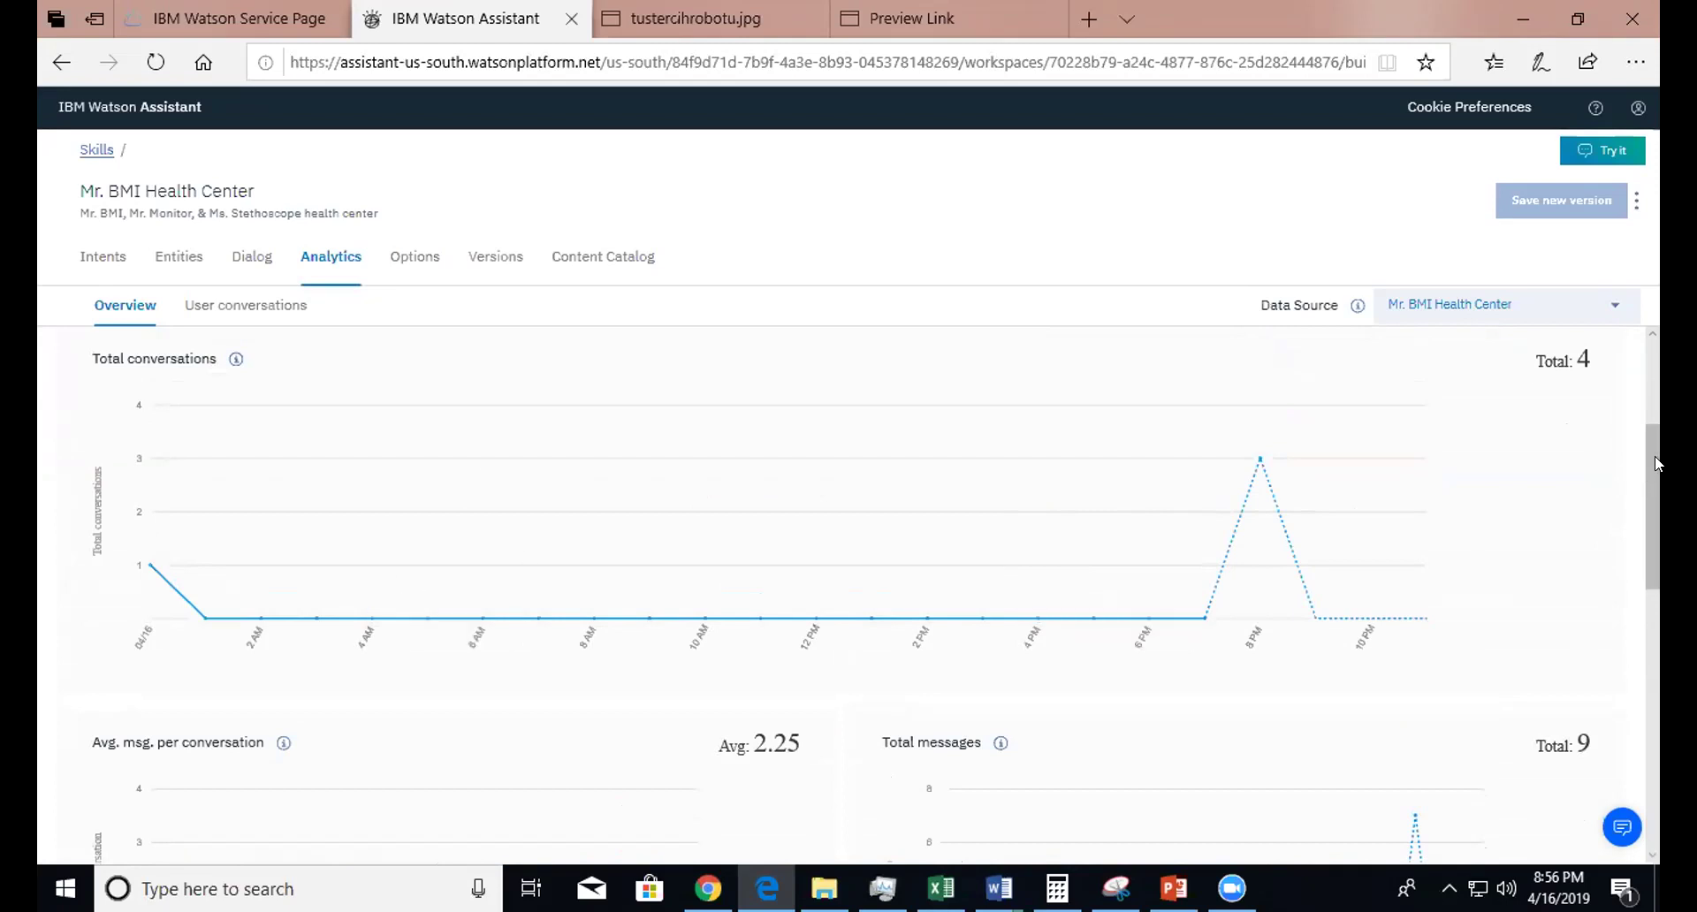
drag(1653, 478, 1655, 705)
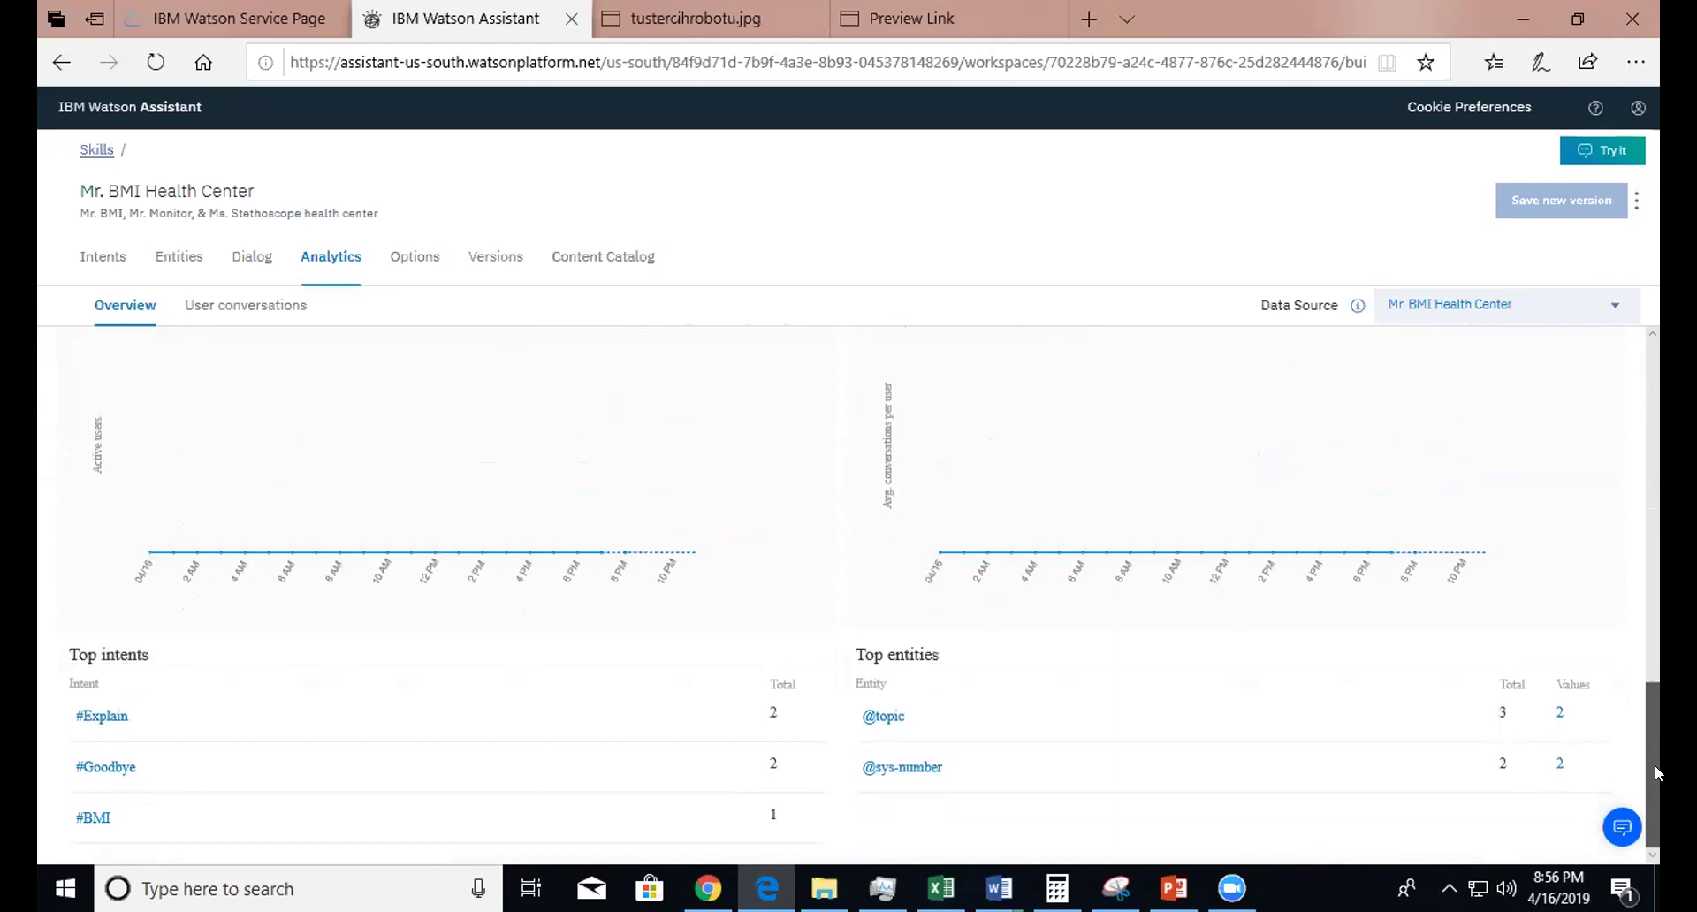
click(1656, 482)
drag(1657, 482, 1657, 320)
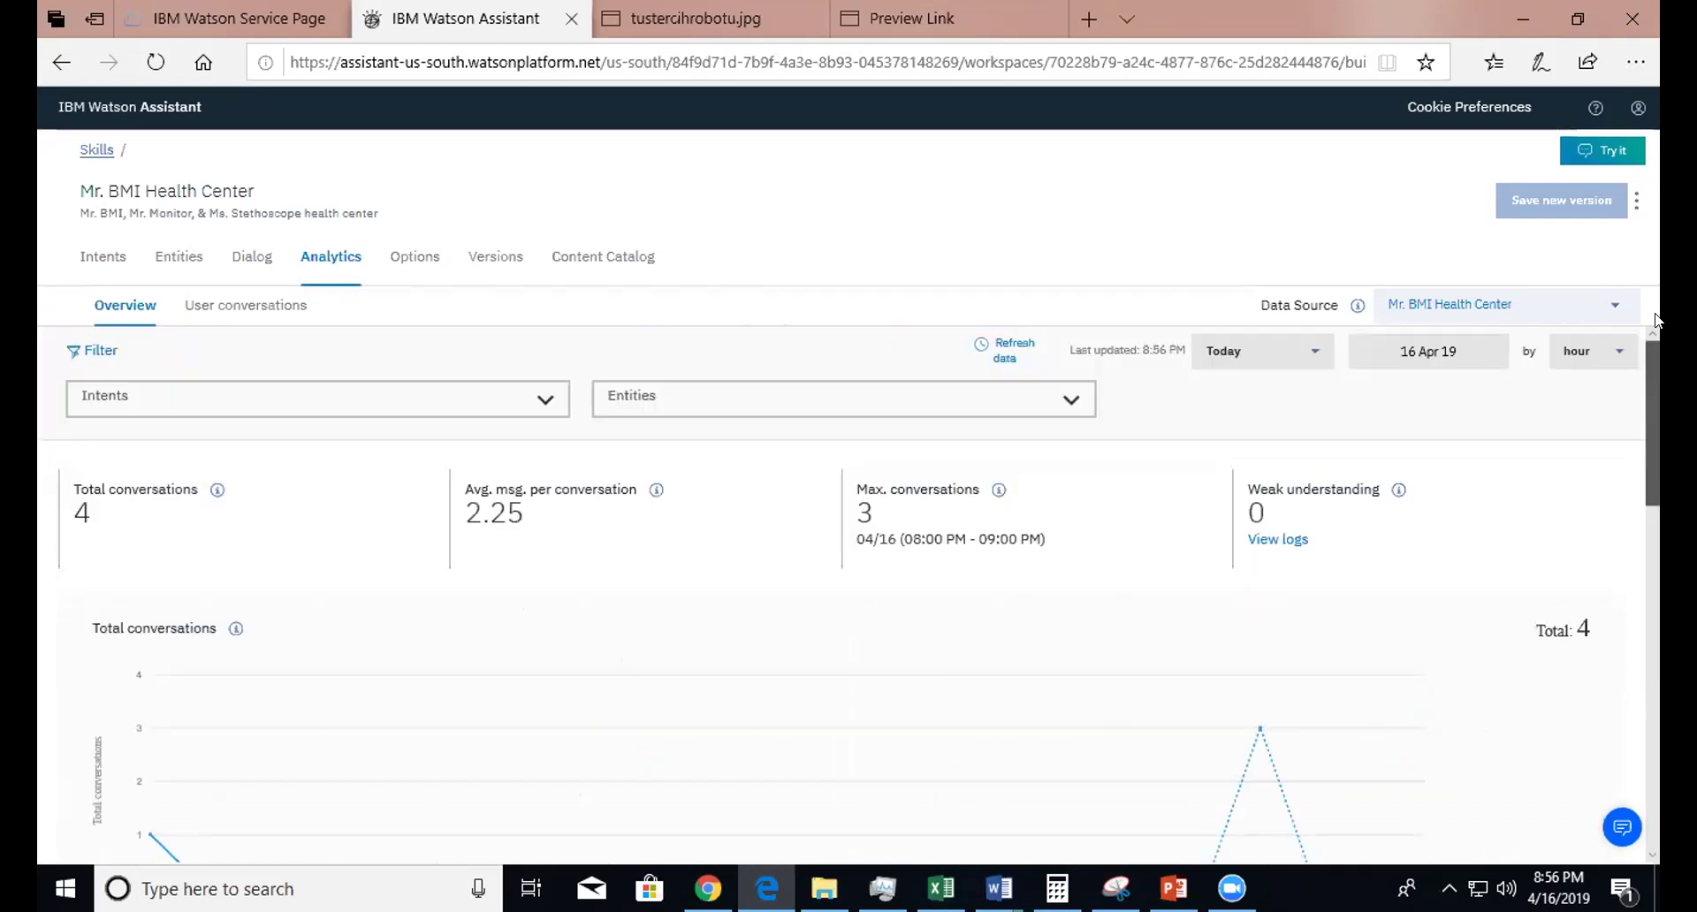
drag(1650, 375, 1640, 826)
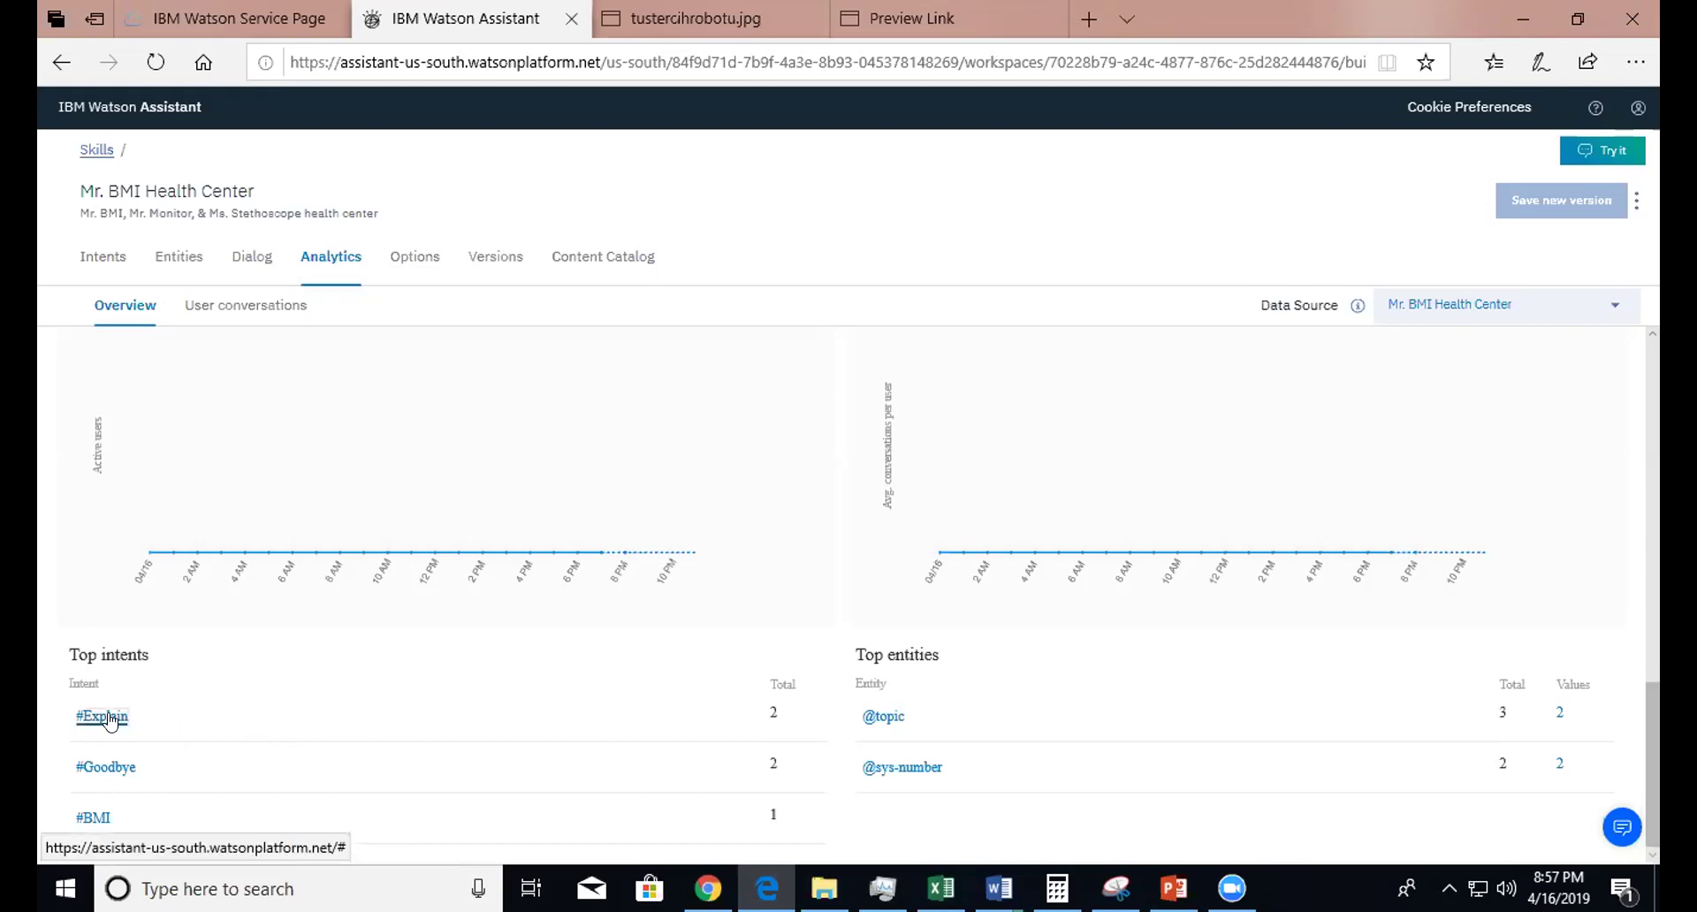
- Filter conversations to #Explain and open Explain BMI with its intent and entity classifications shown
click(104, 717)
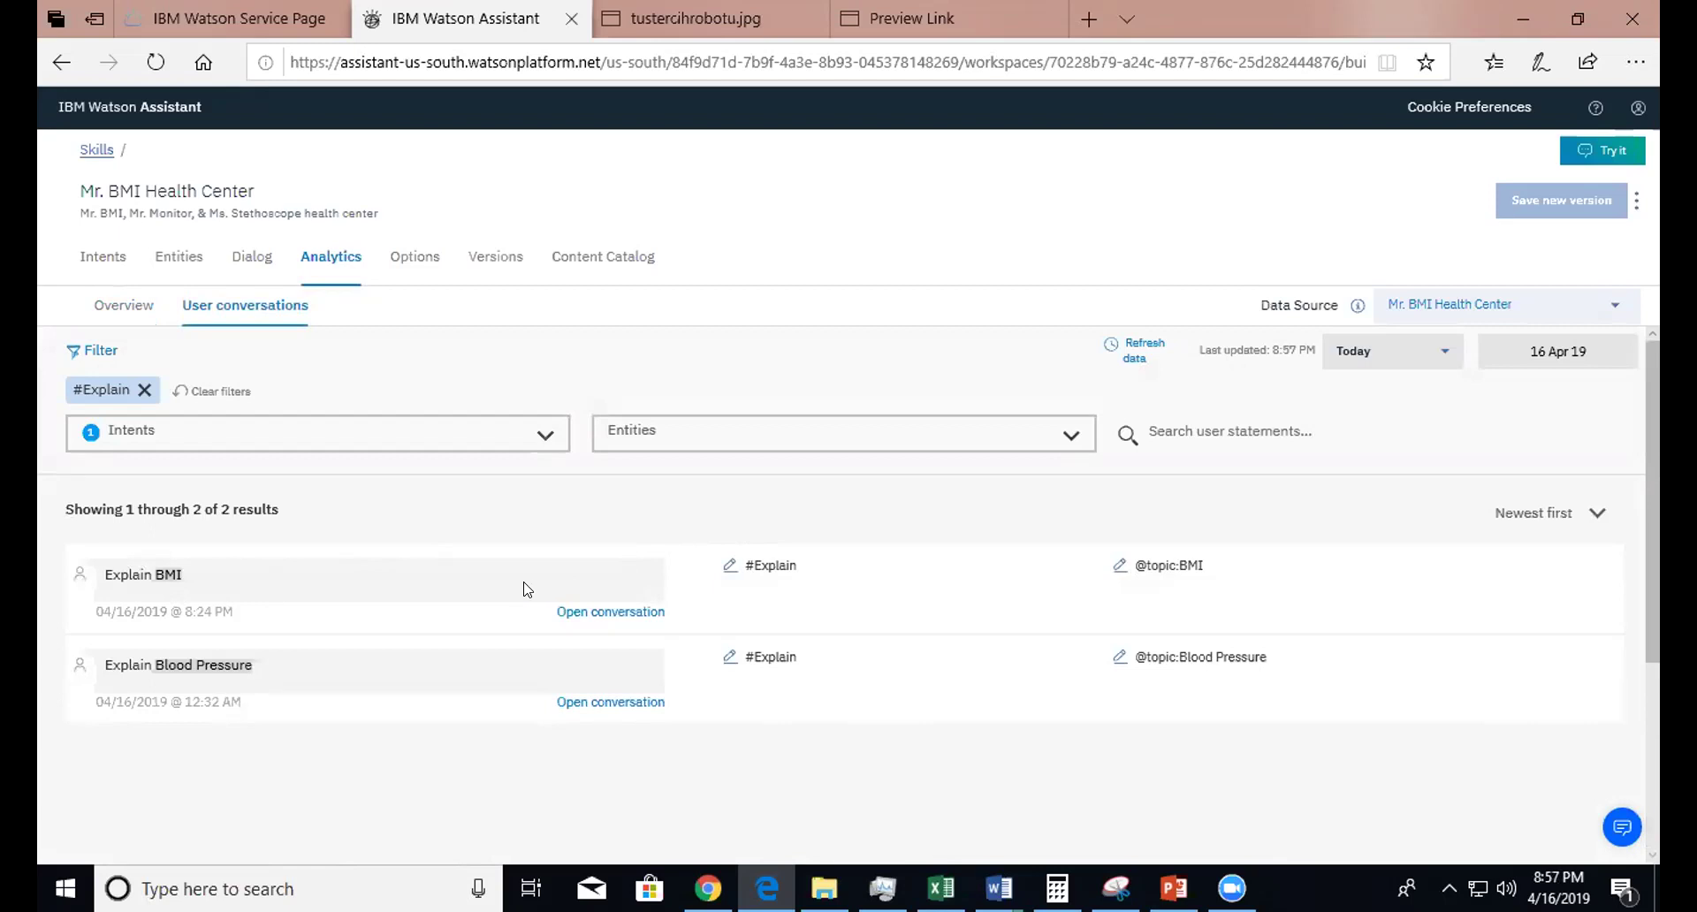
click(592, 613)
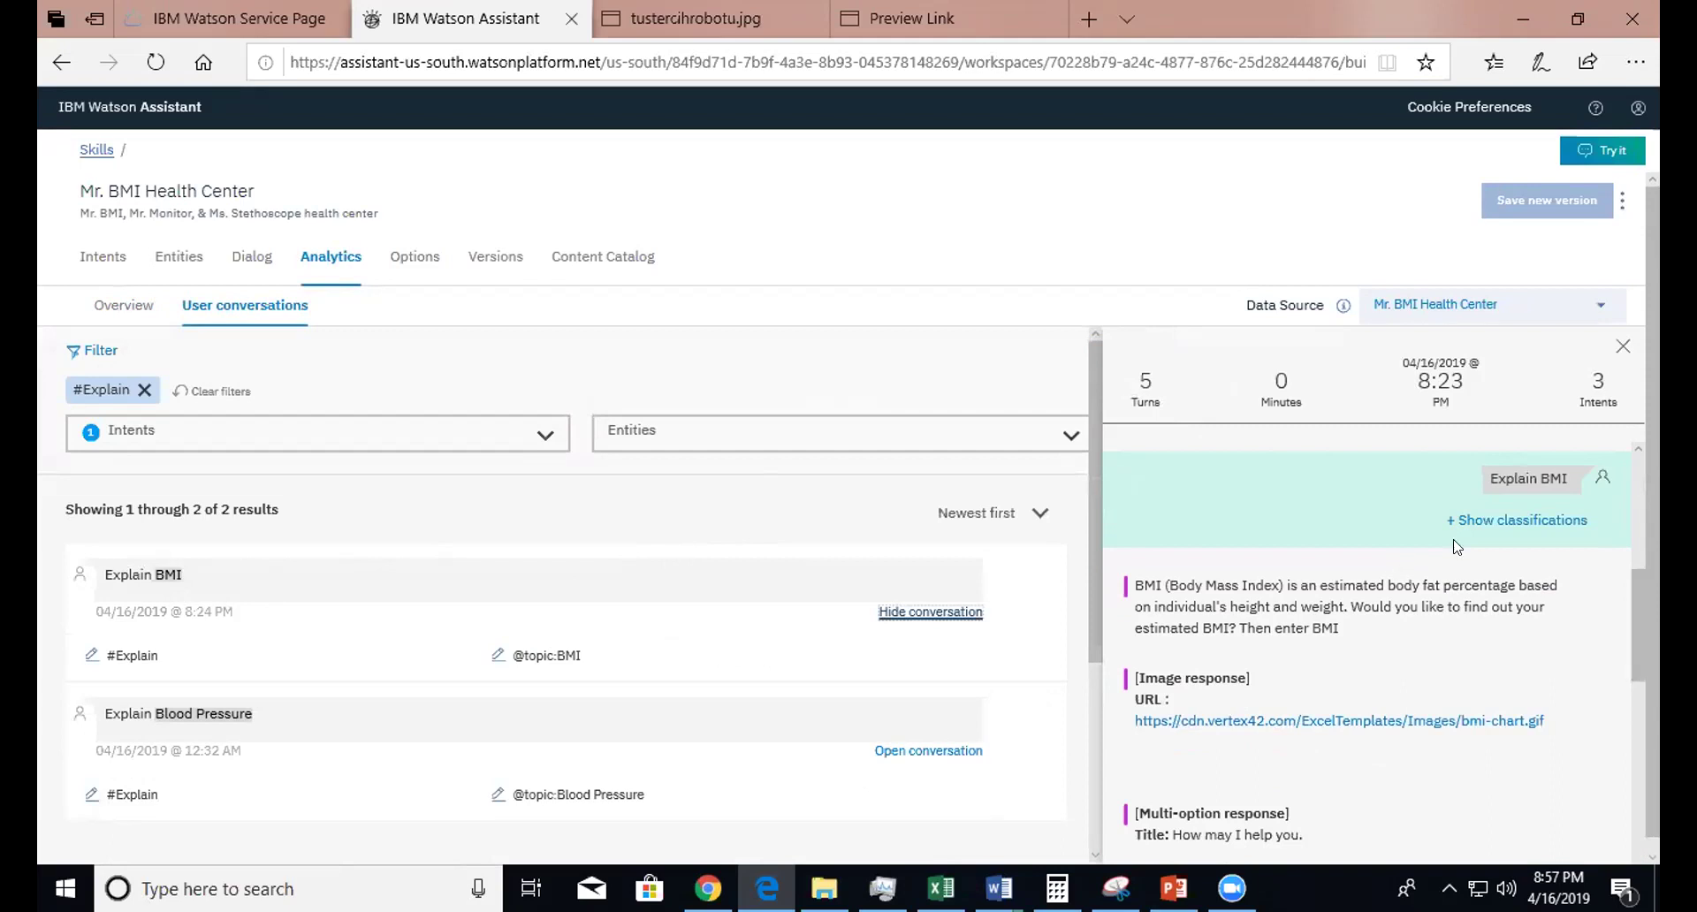
click(1509, 524)
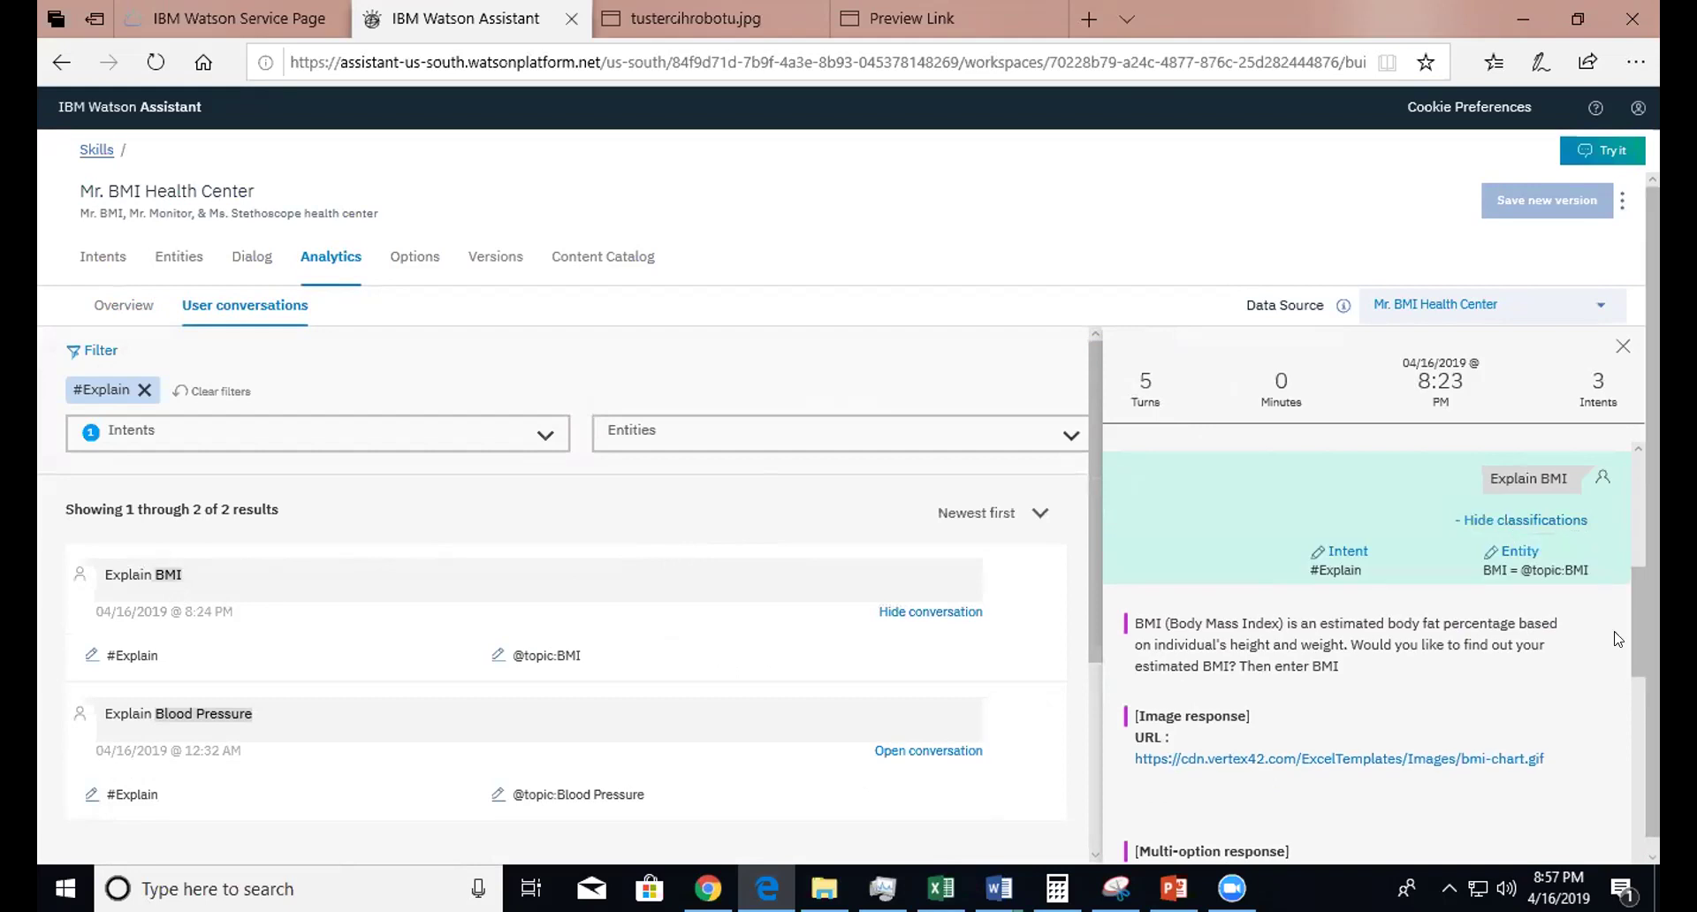
- Scroll through the Explain BMI conversation, briefly highlighting the BMI value in the Estimate BMI option
drag(1635, 597, 1646, 513)
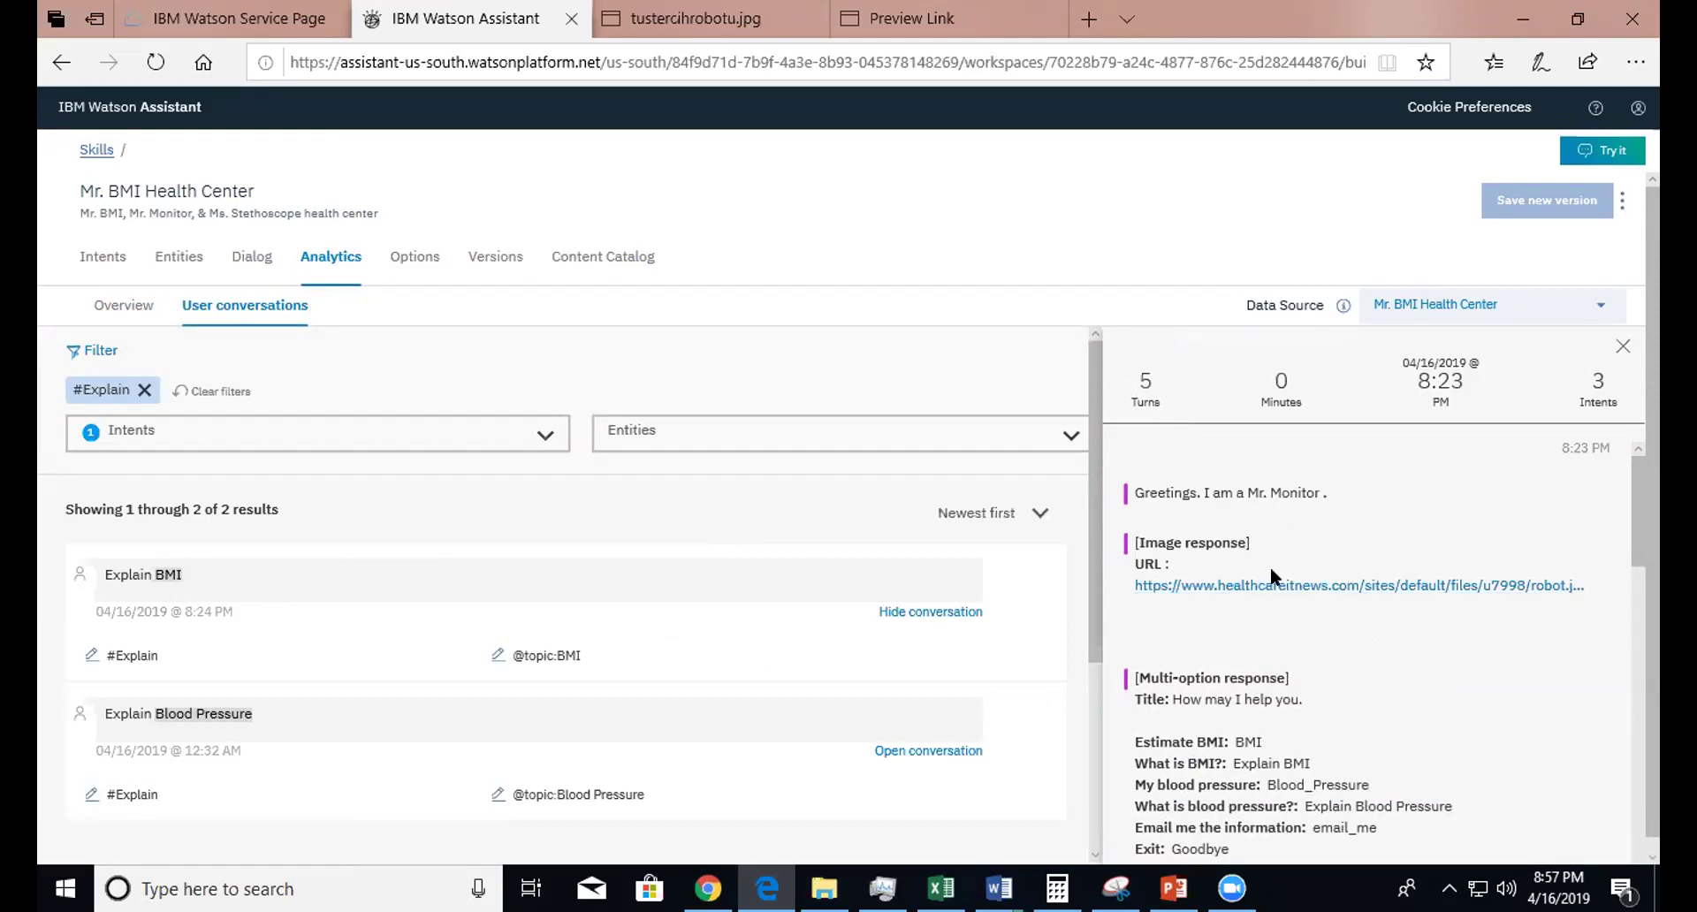
drag(1637, 541, 1636, 579)
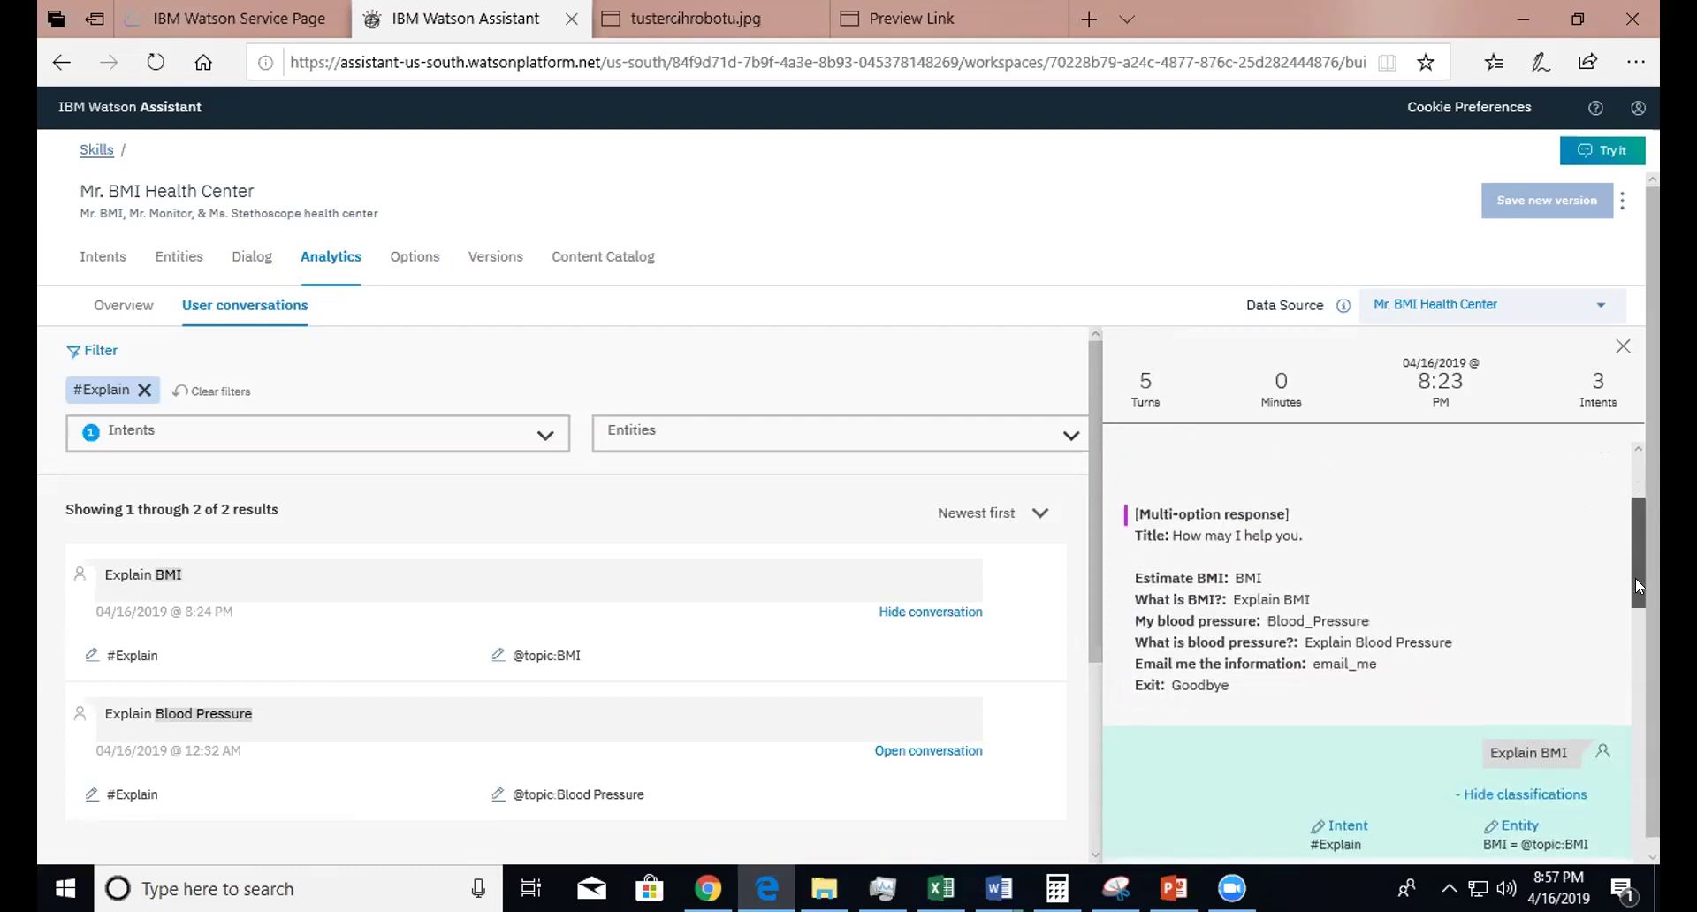
drag(1265, 584, 1223, 579)
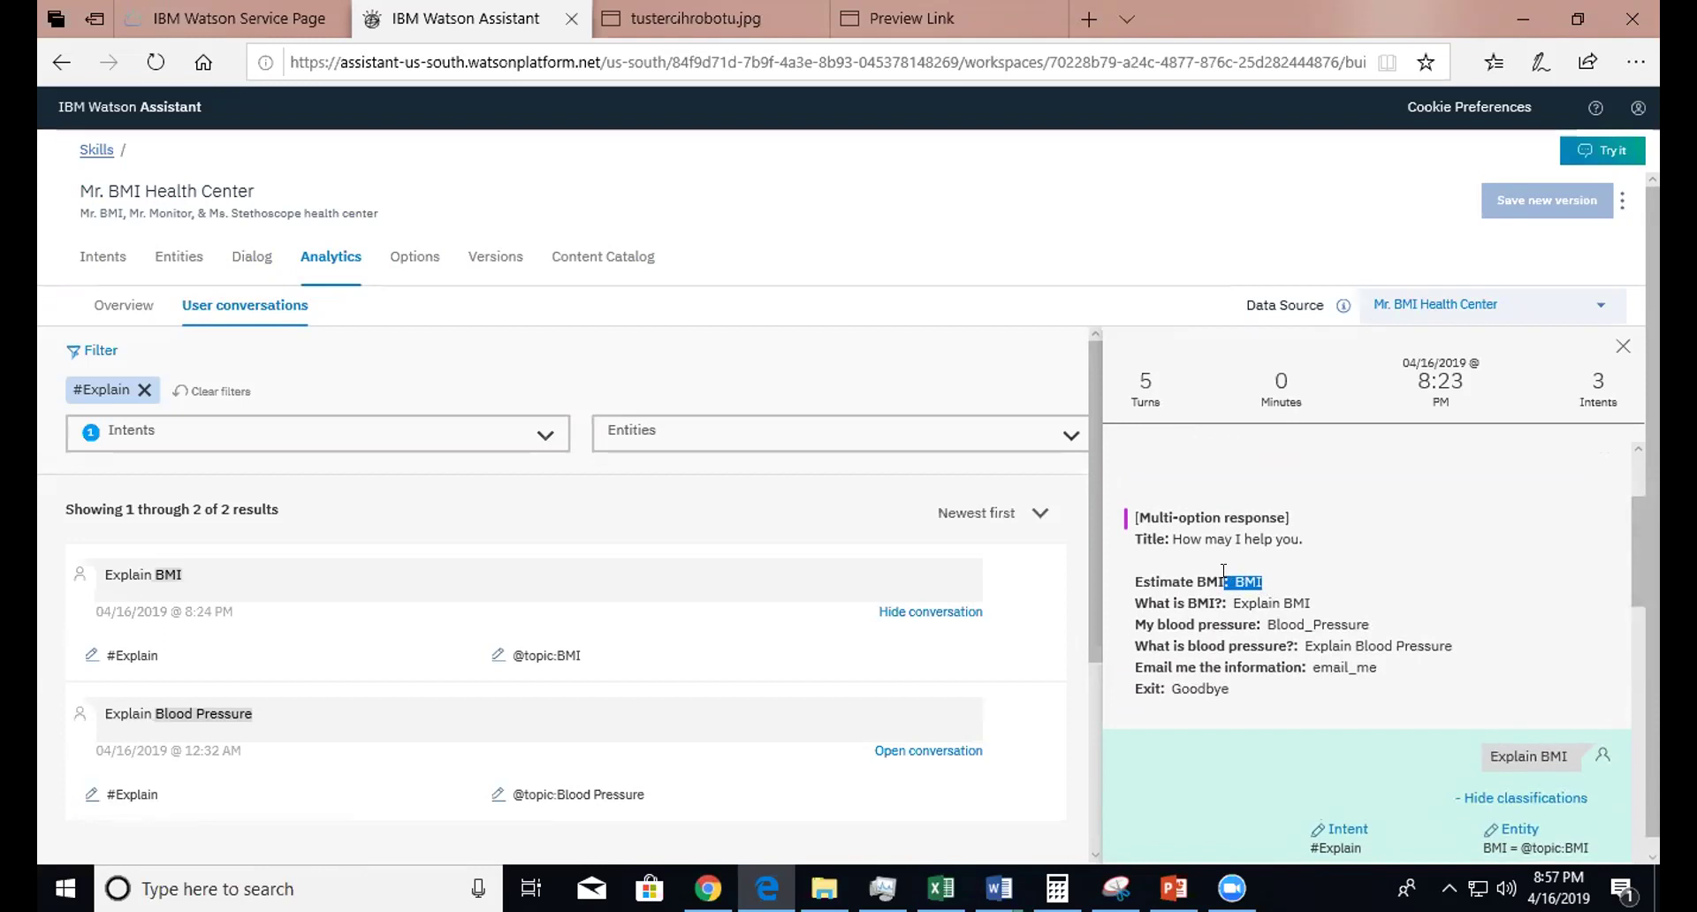
click(1297, 585)
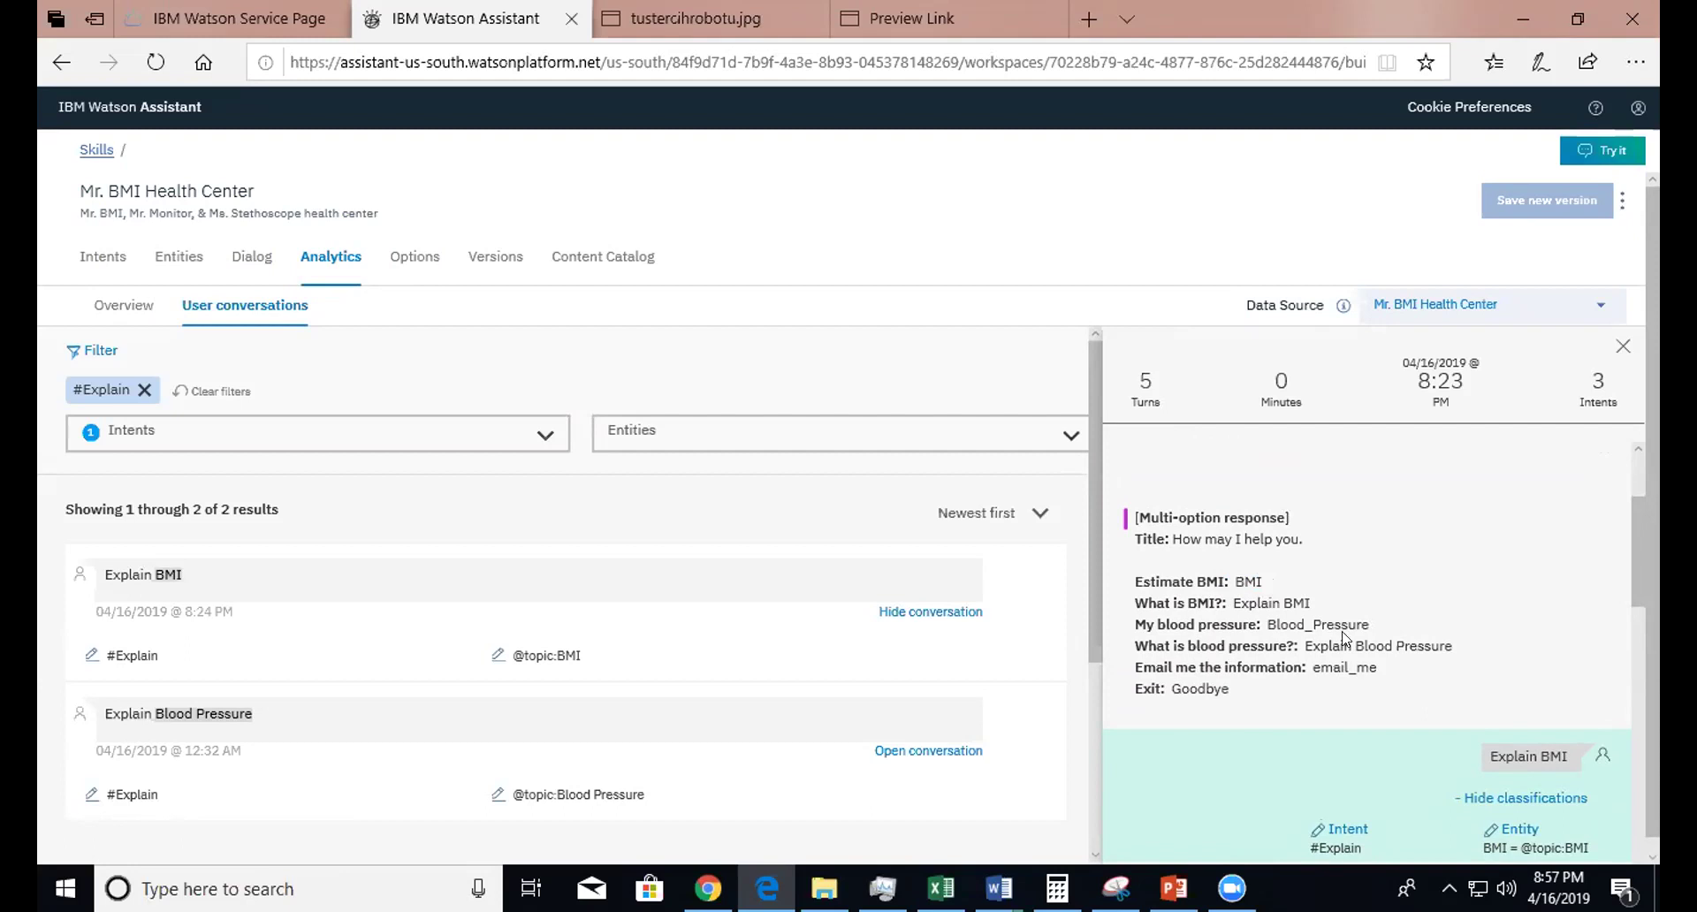
drag(1637, 565, 1639, 585)
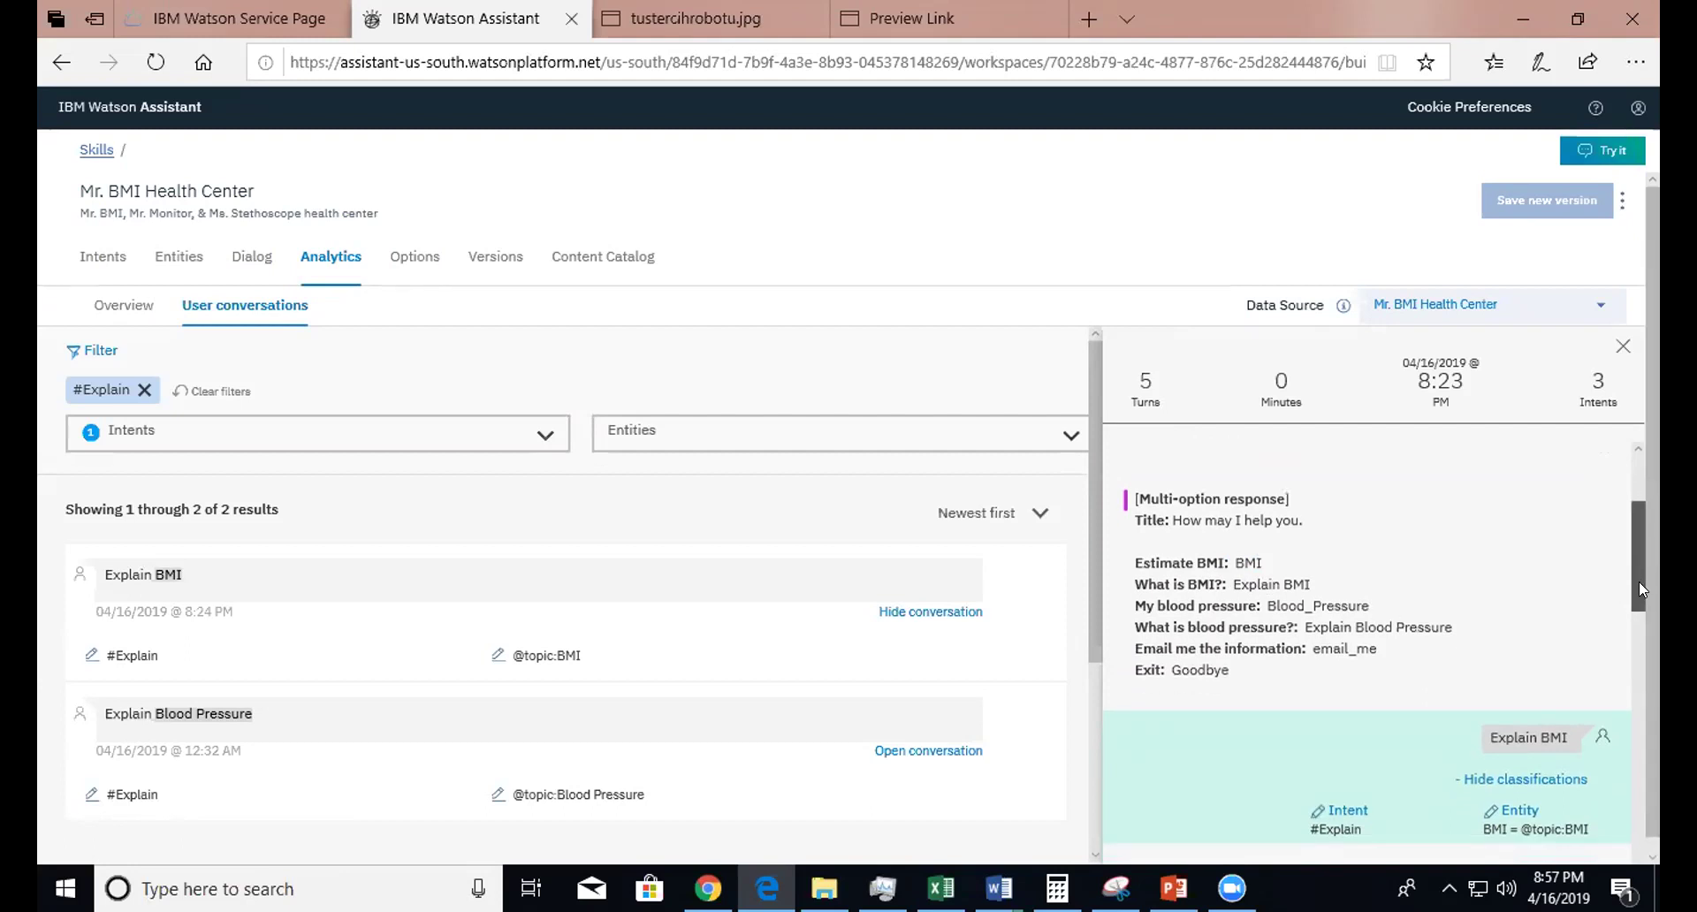
scroll(1637, 591, down, 1)
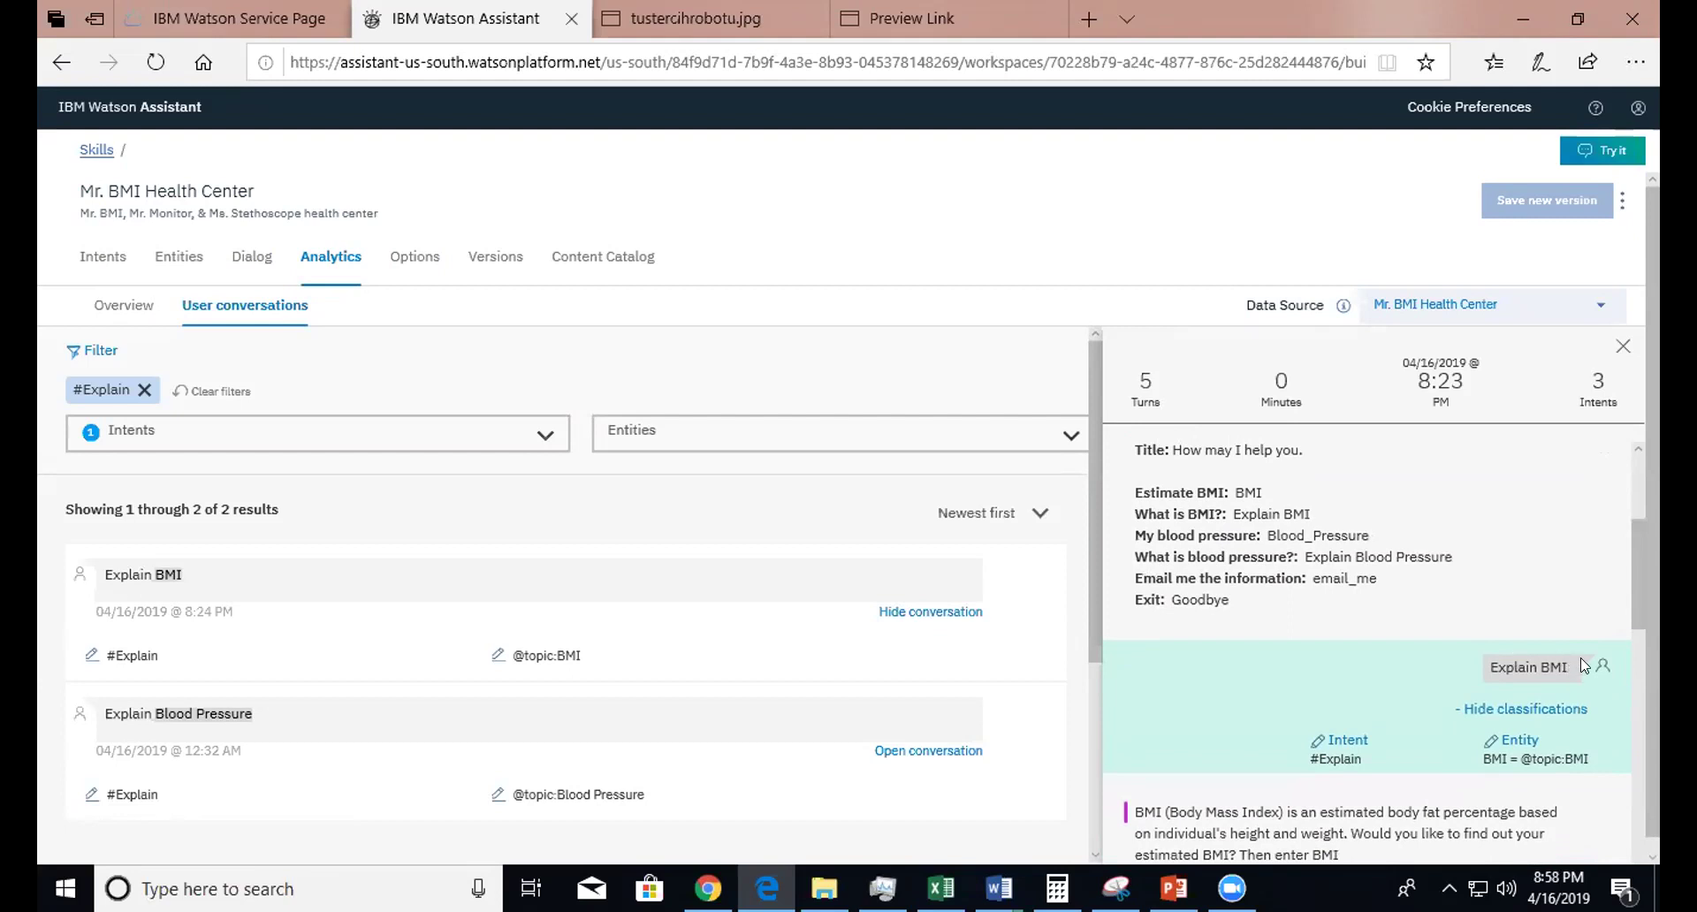
drag(1643, 582, 1637, 610)
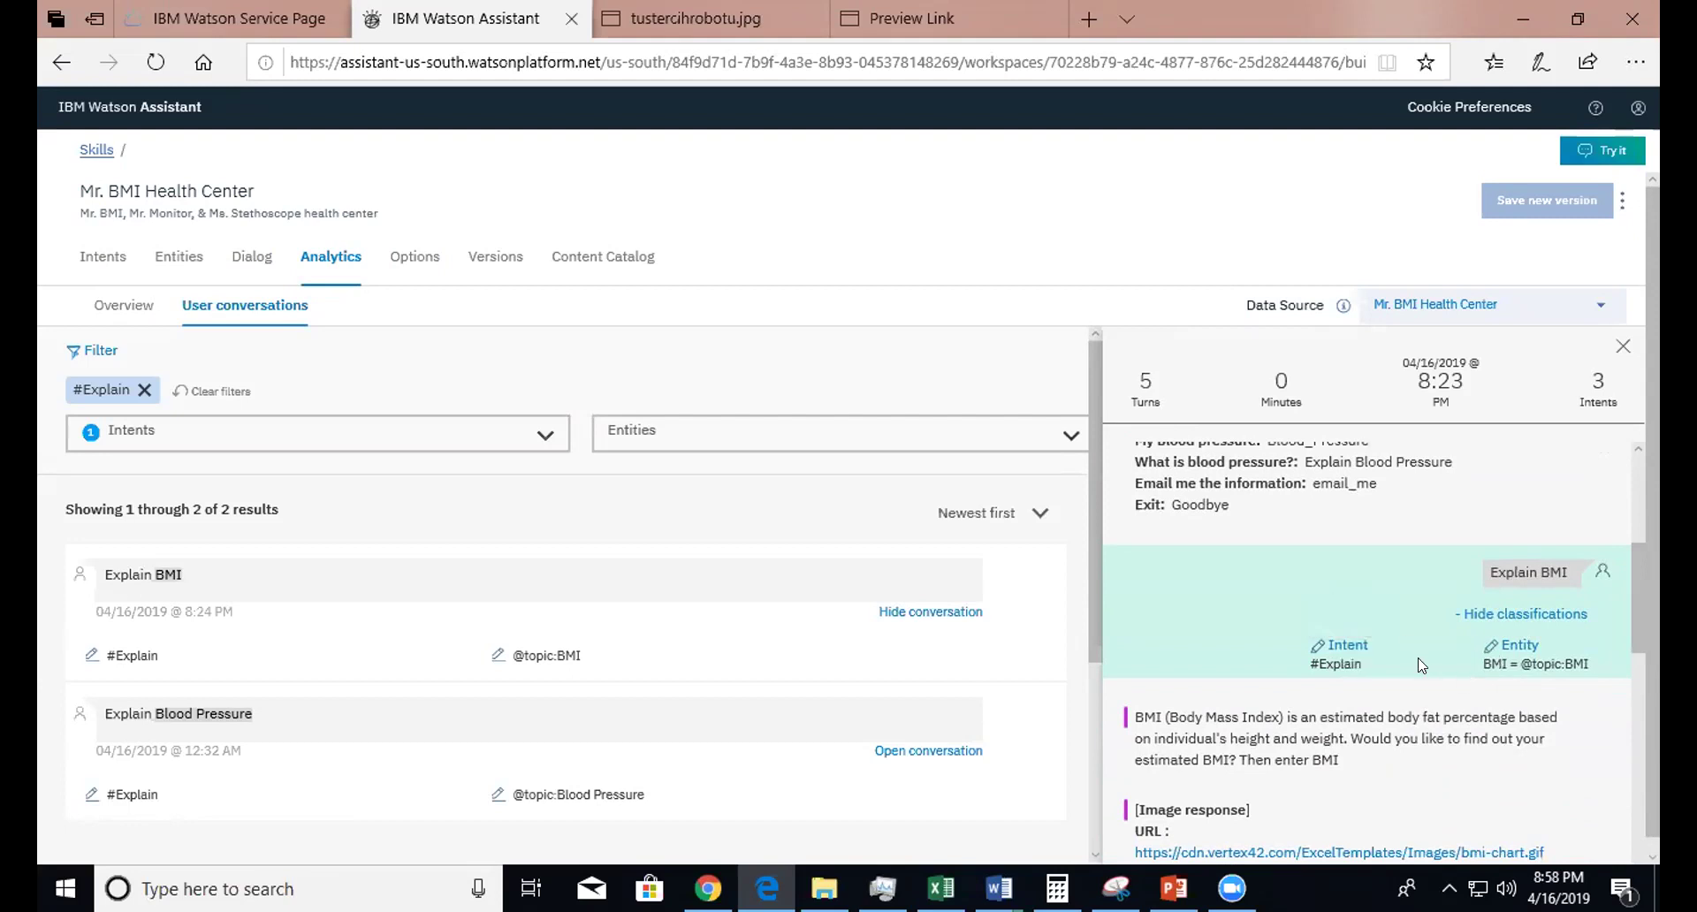
click(1348, 651)
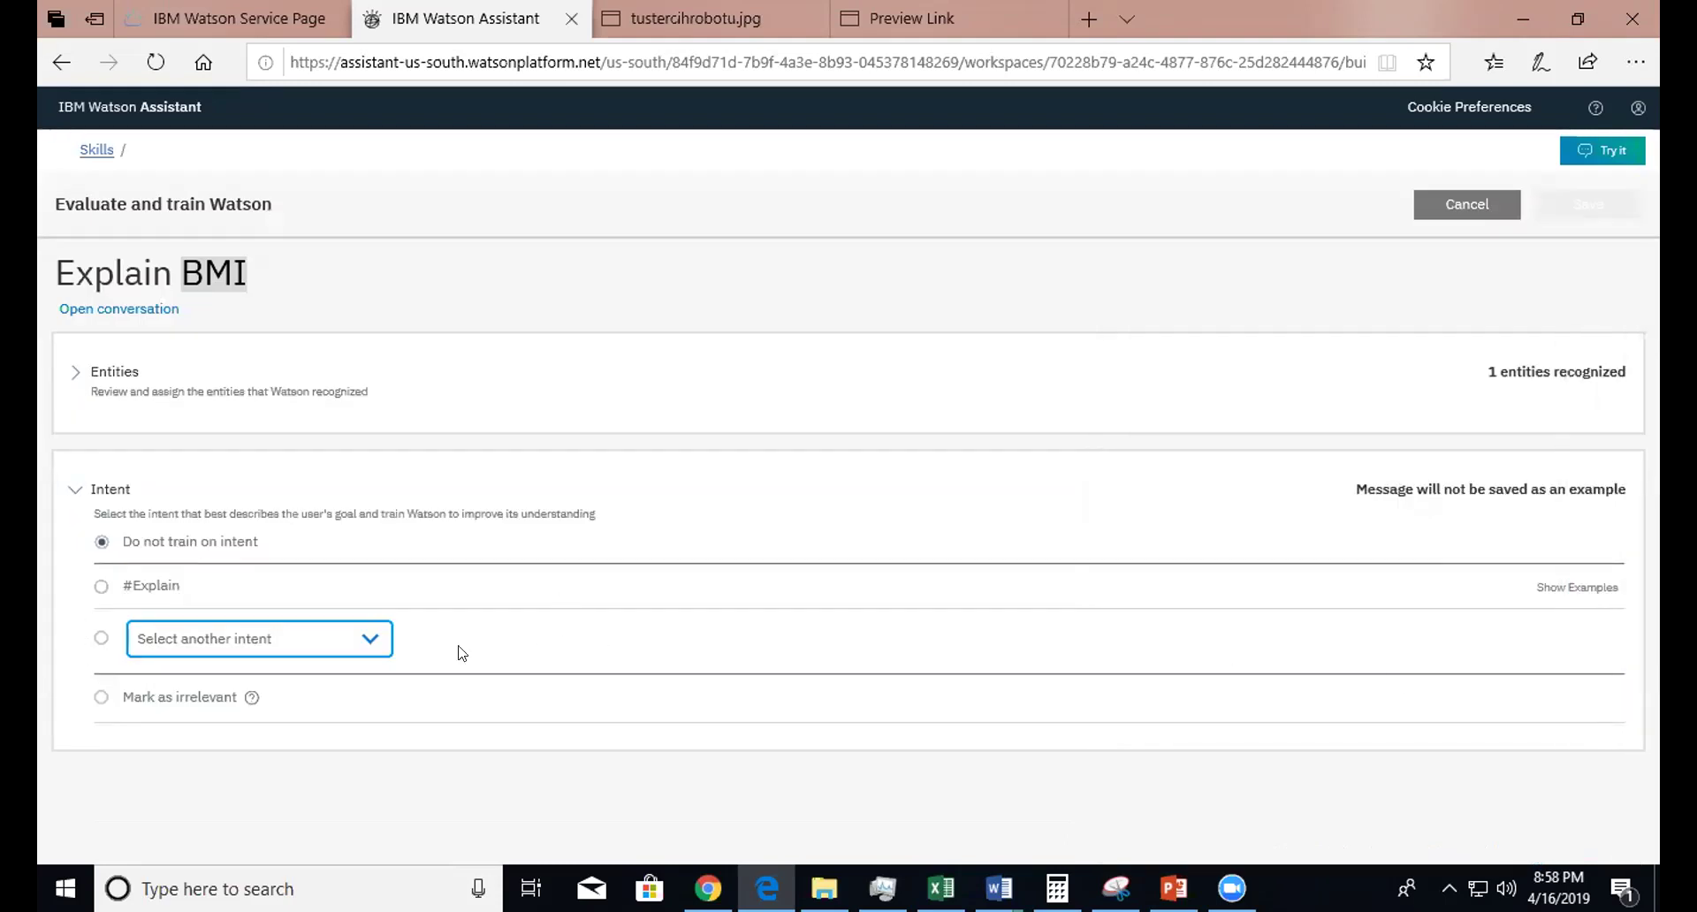
click(375, 640)
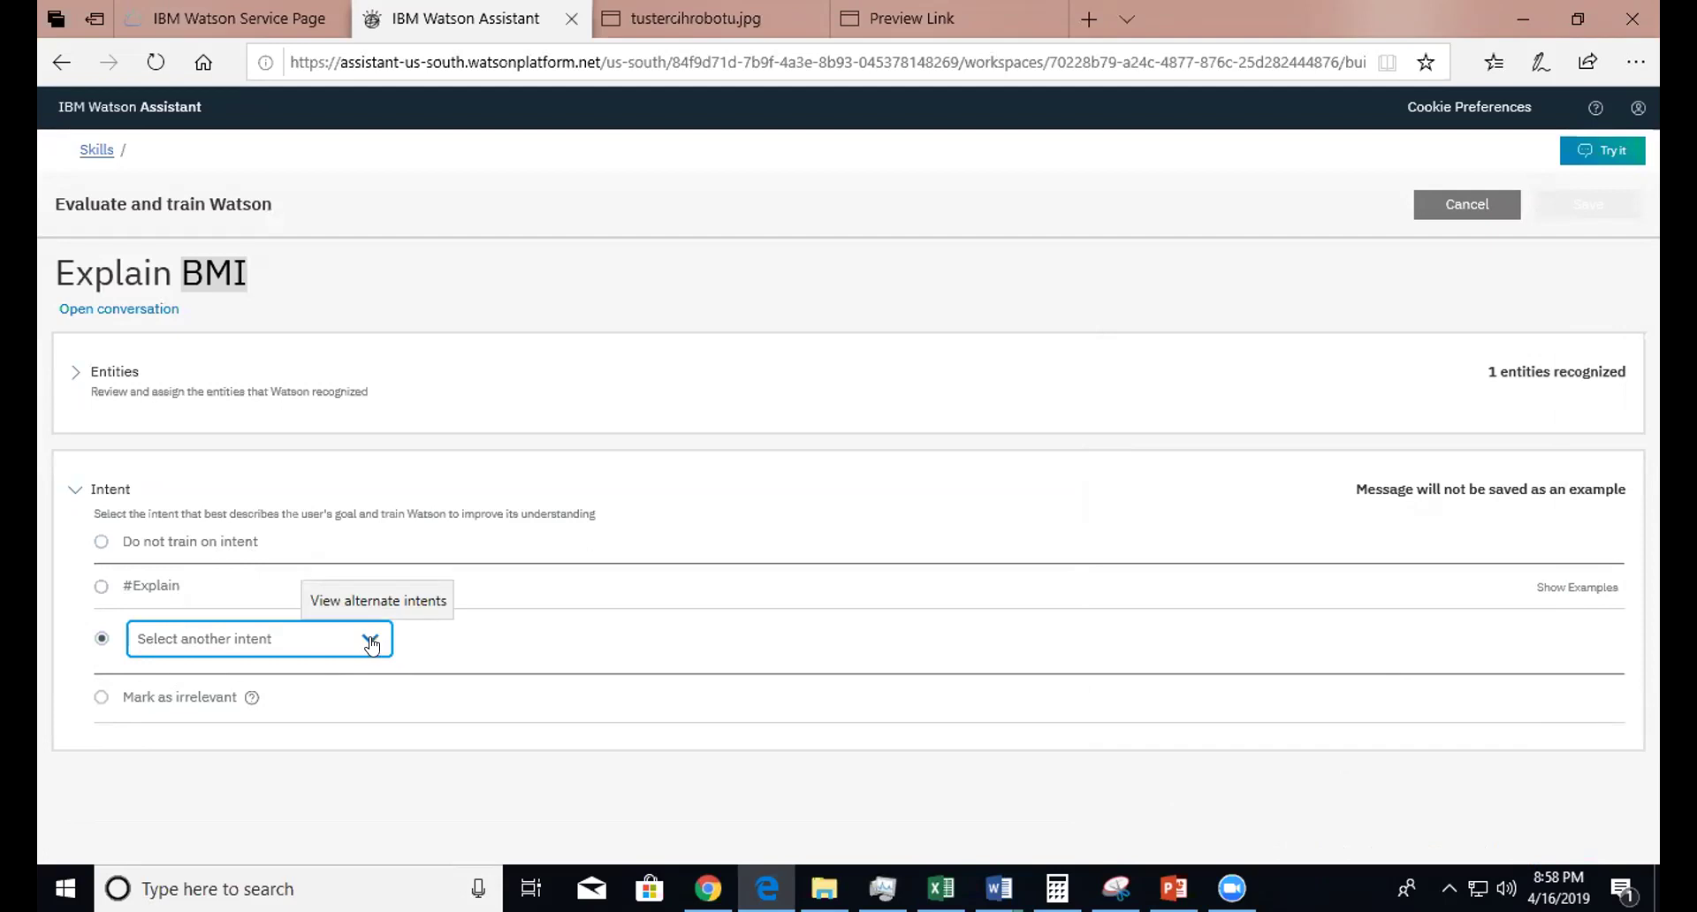
click(102, 587)
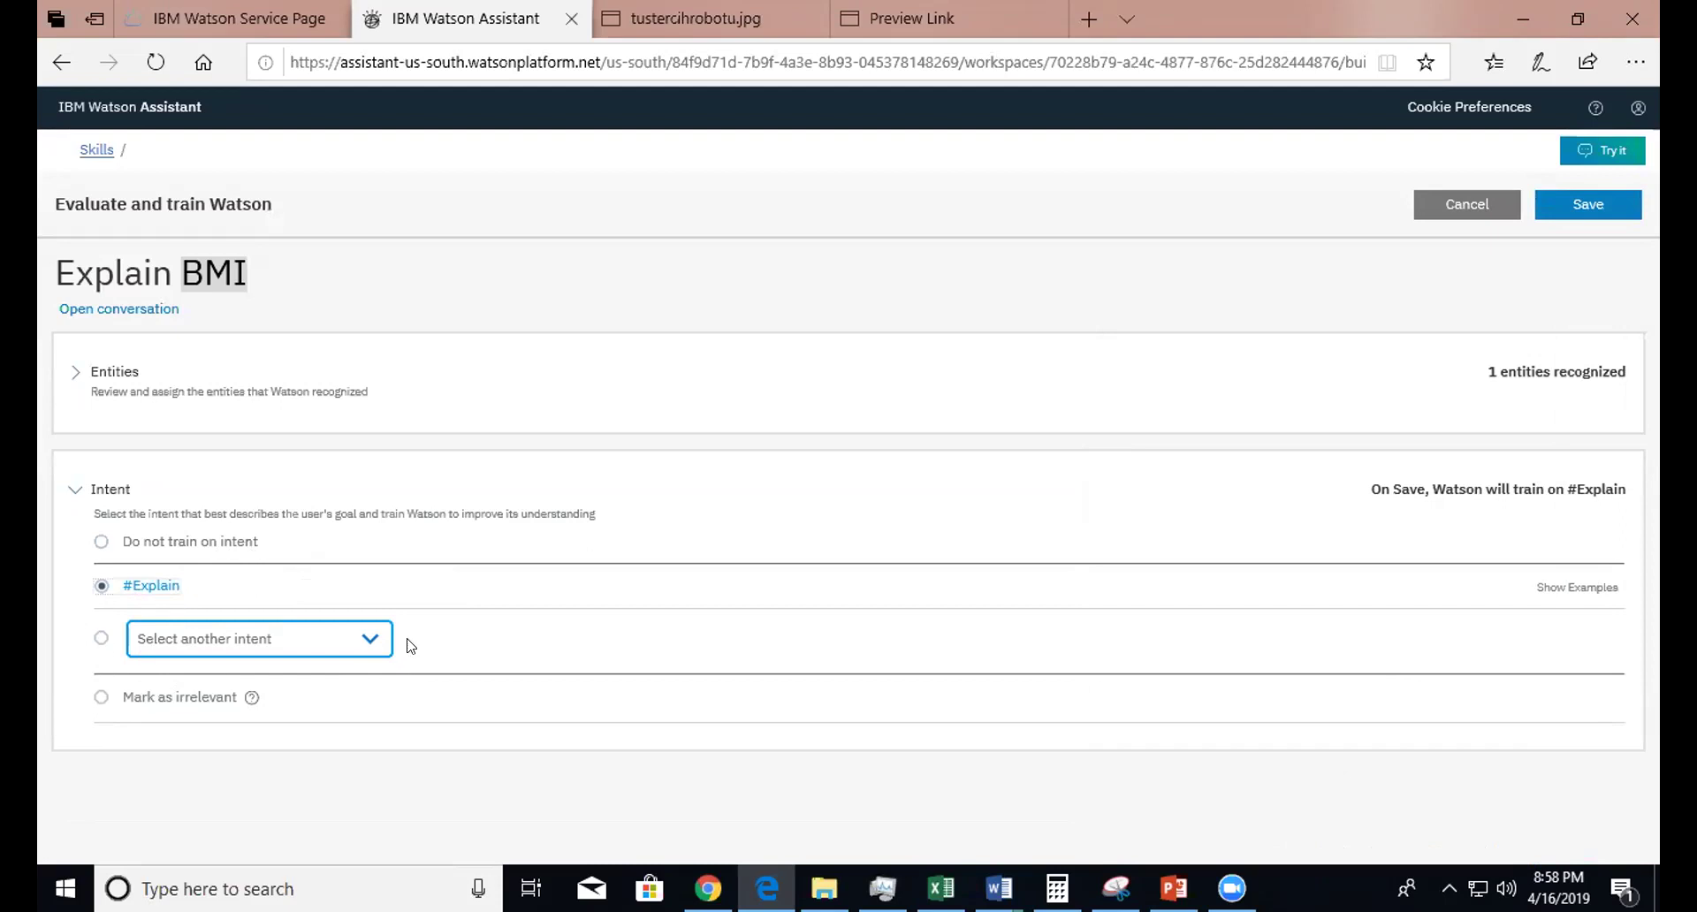
click(371, 640)
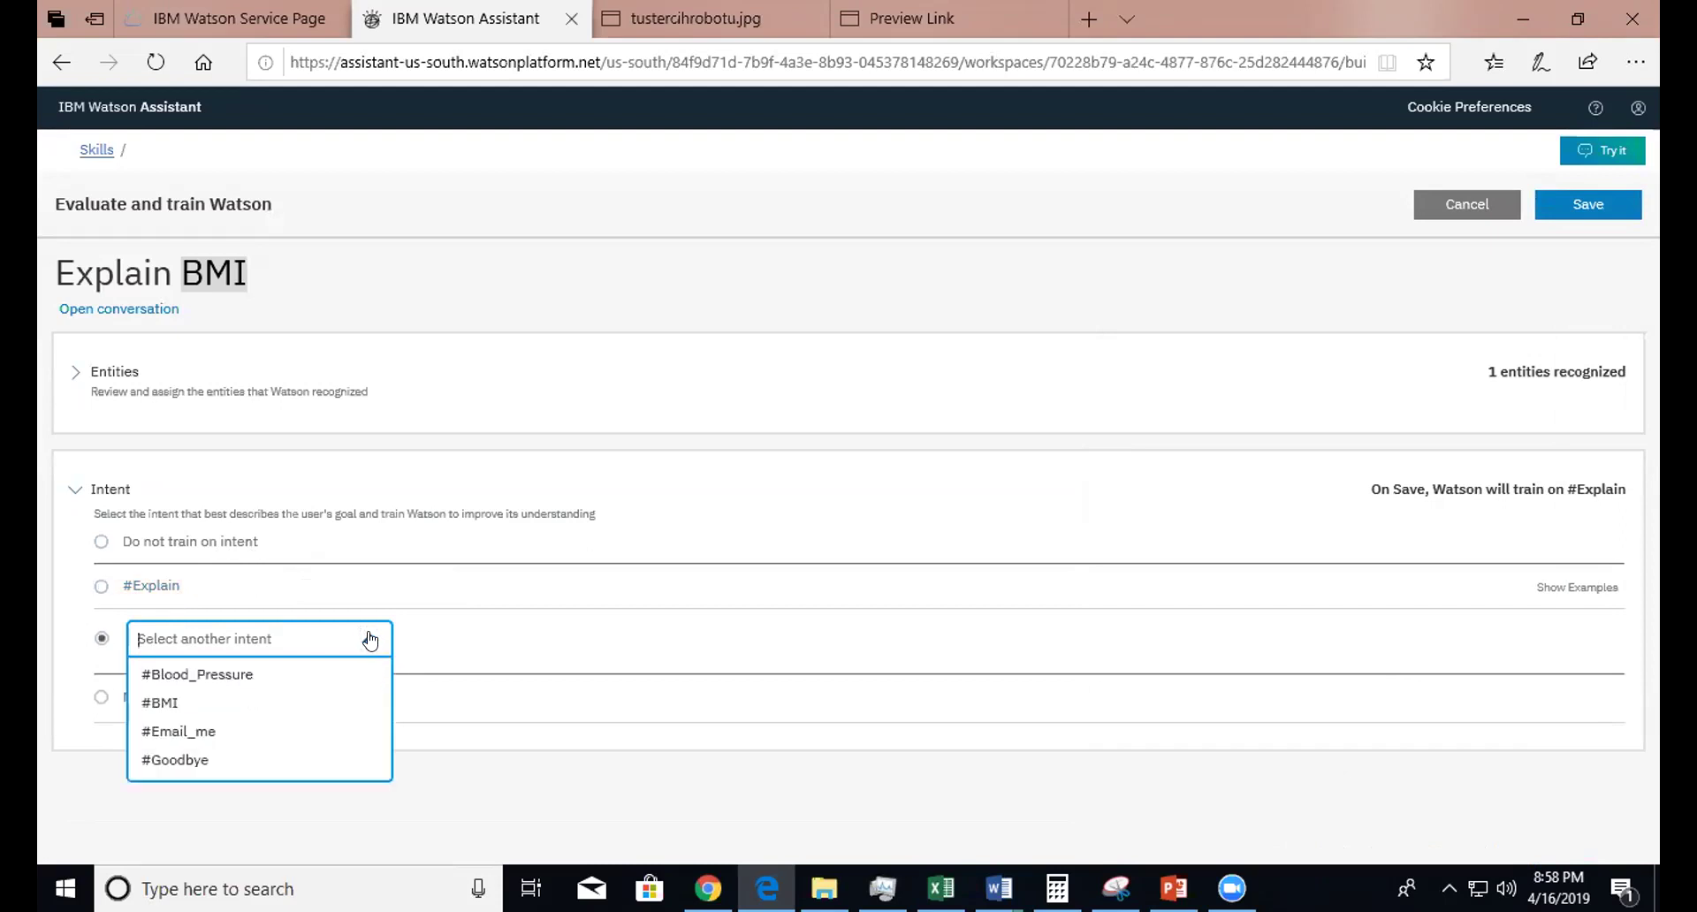
click(756, 396)
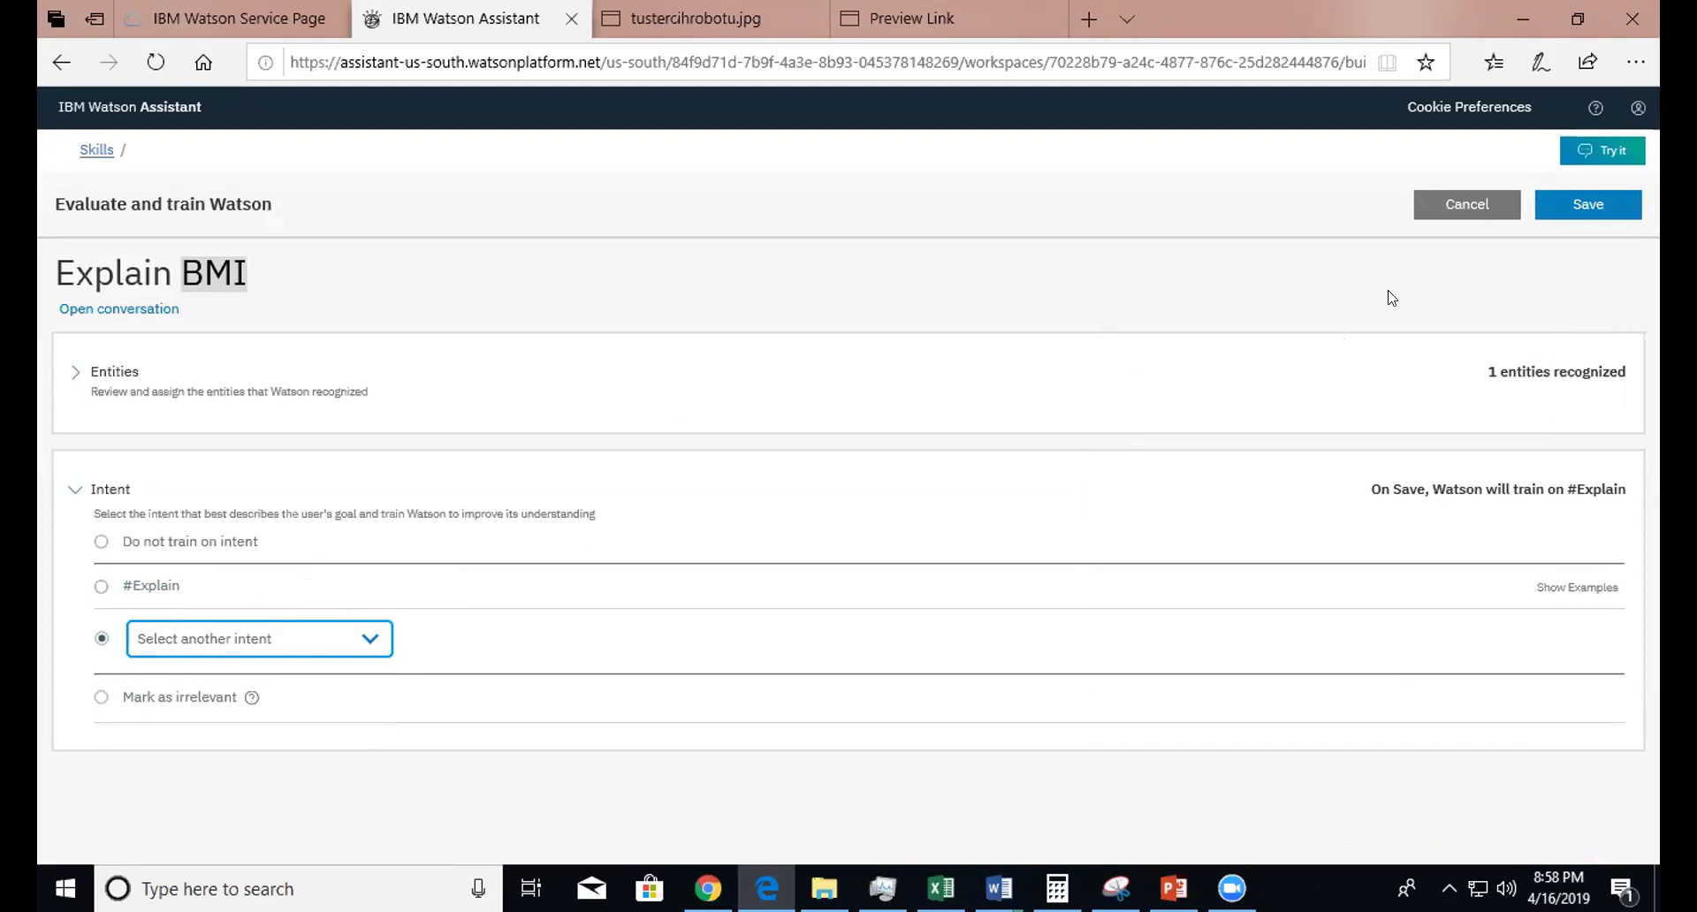
click(1467, 205)
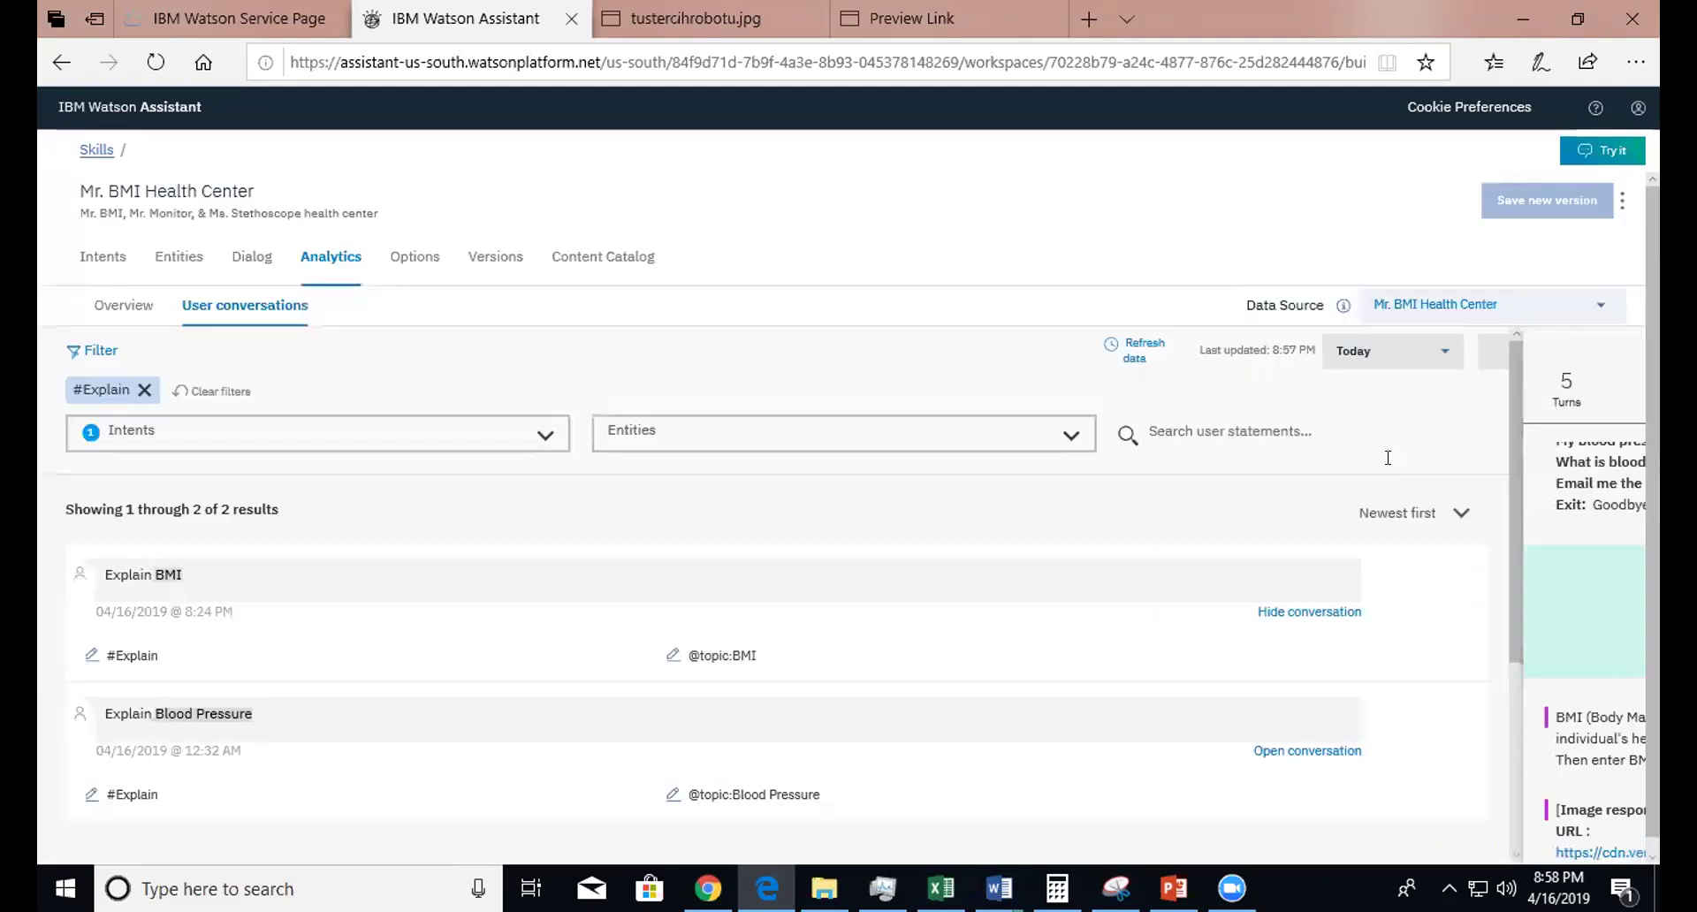
- Reveal the Irrelevant classifications of the 60 and 115 answers
scroll(1637, 592, down, 3)
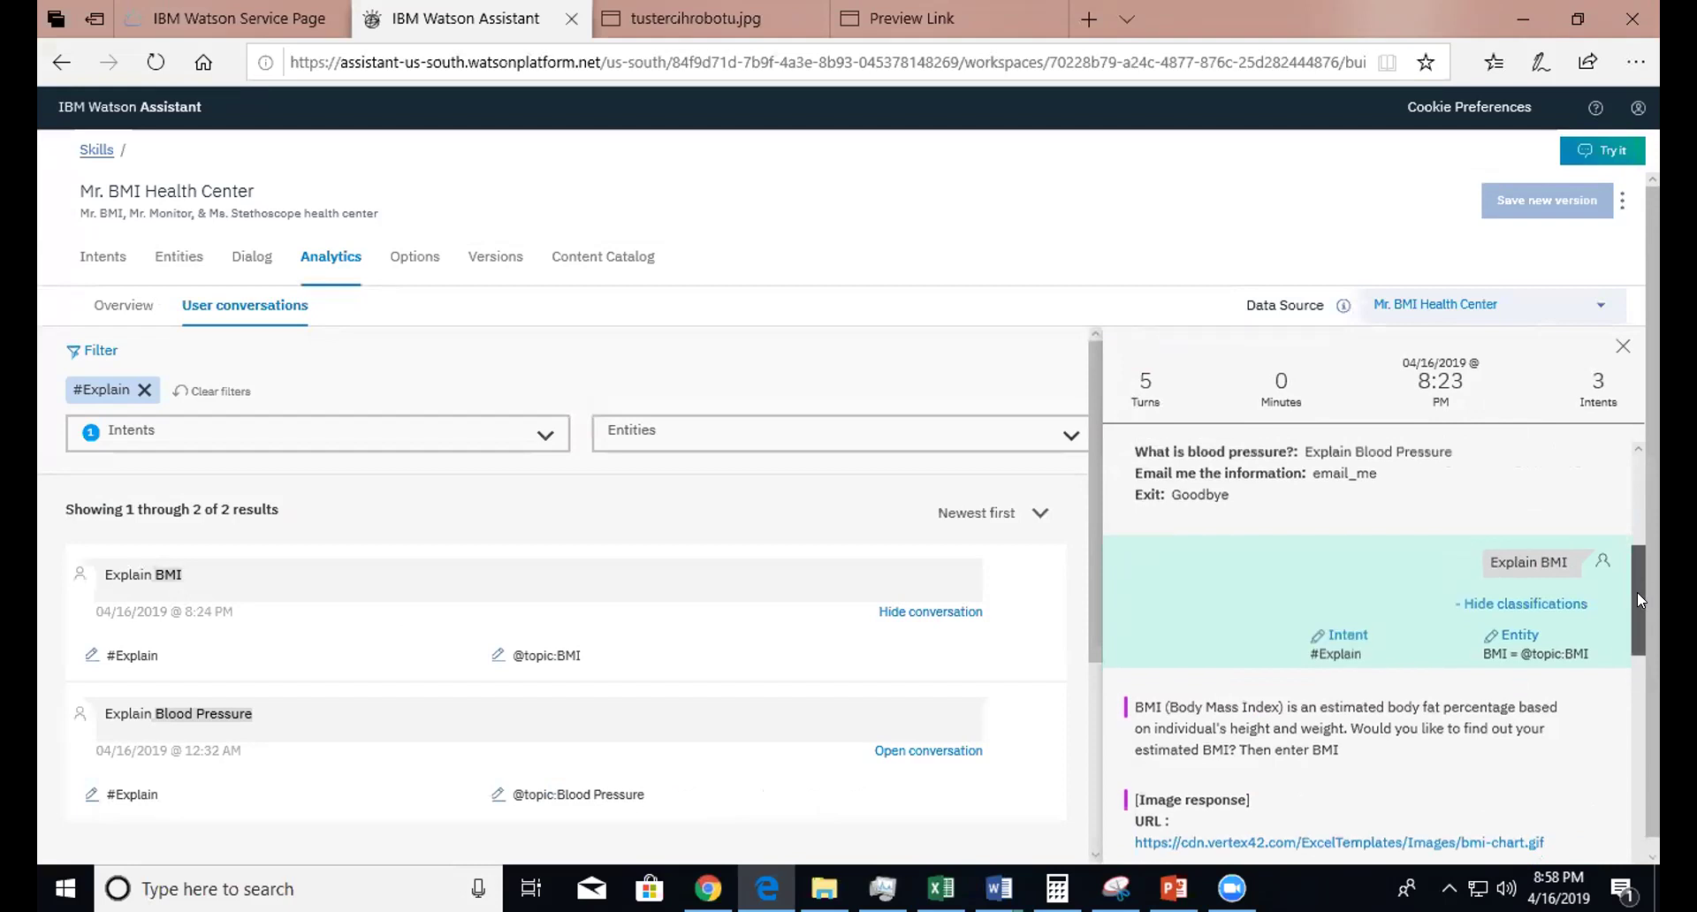
drag(1635, 636, 1620, 779)
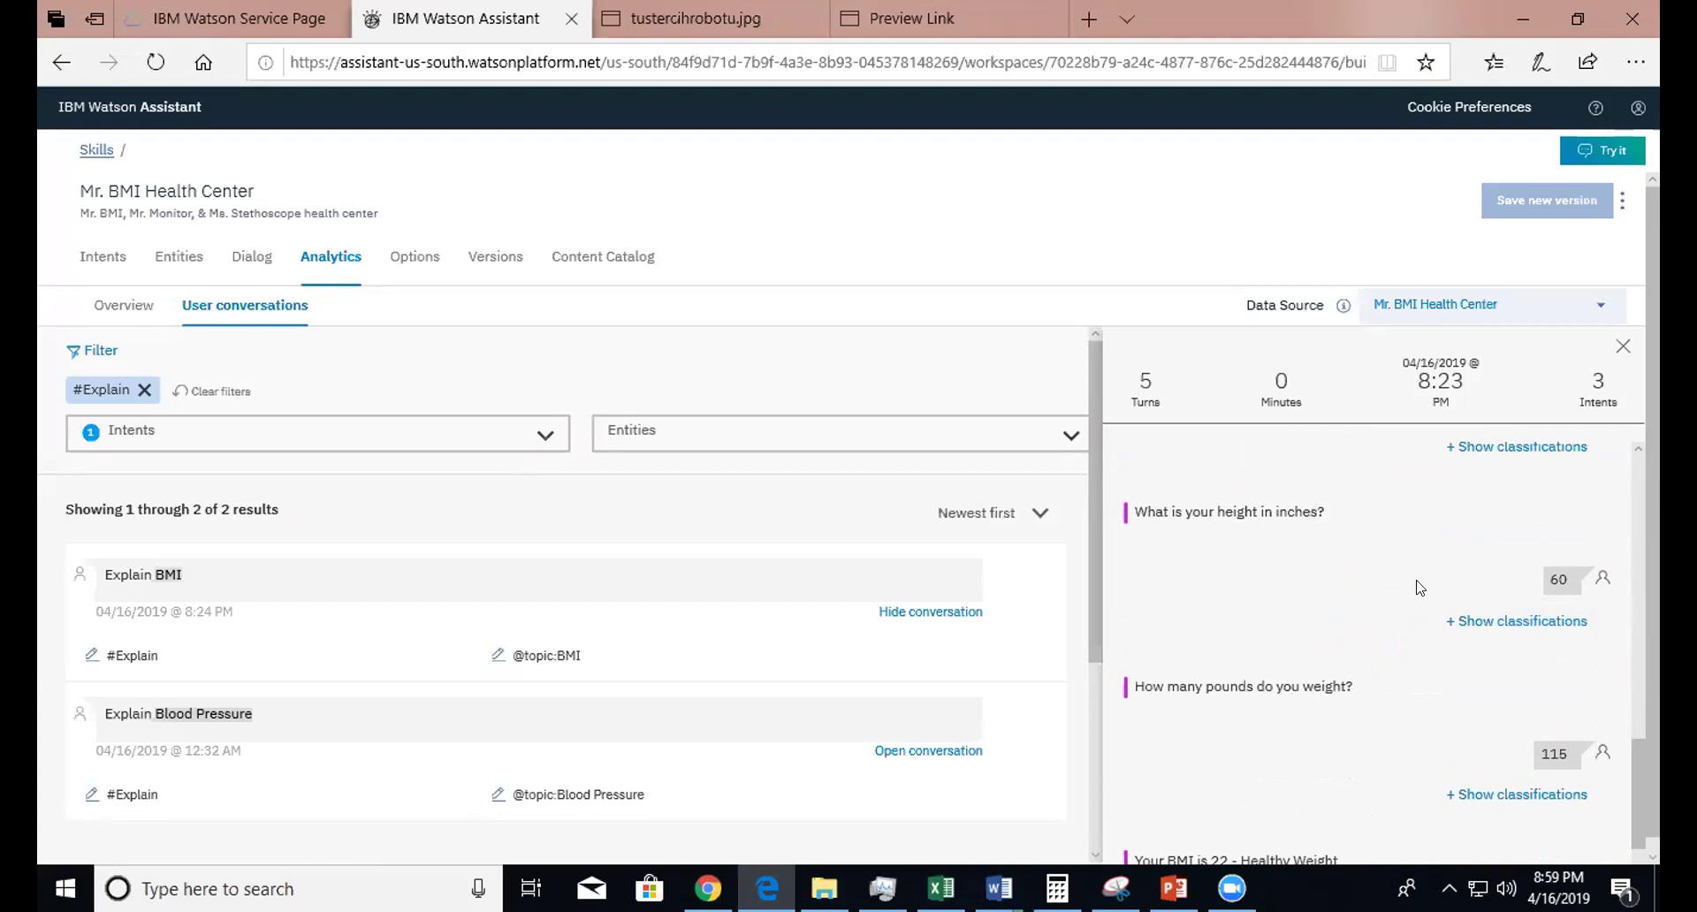
click(1470, 623)
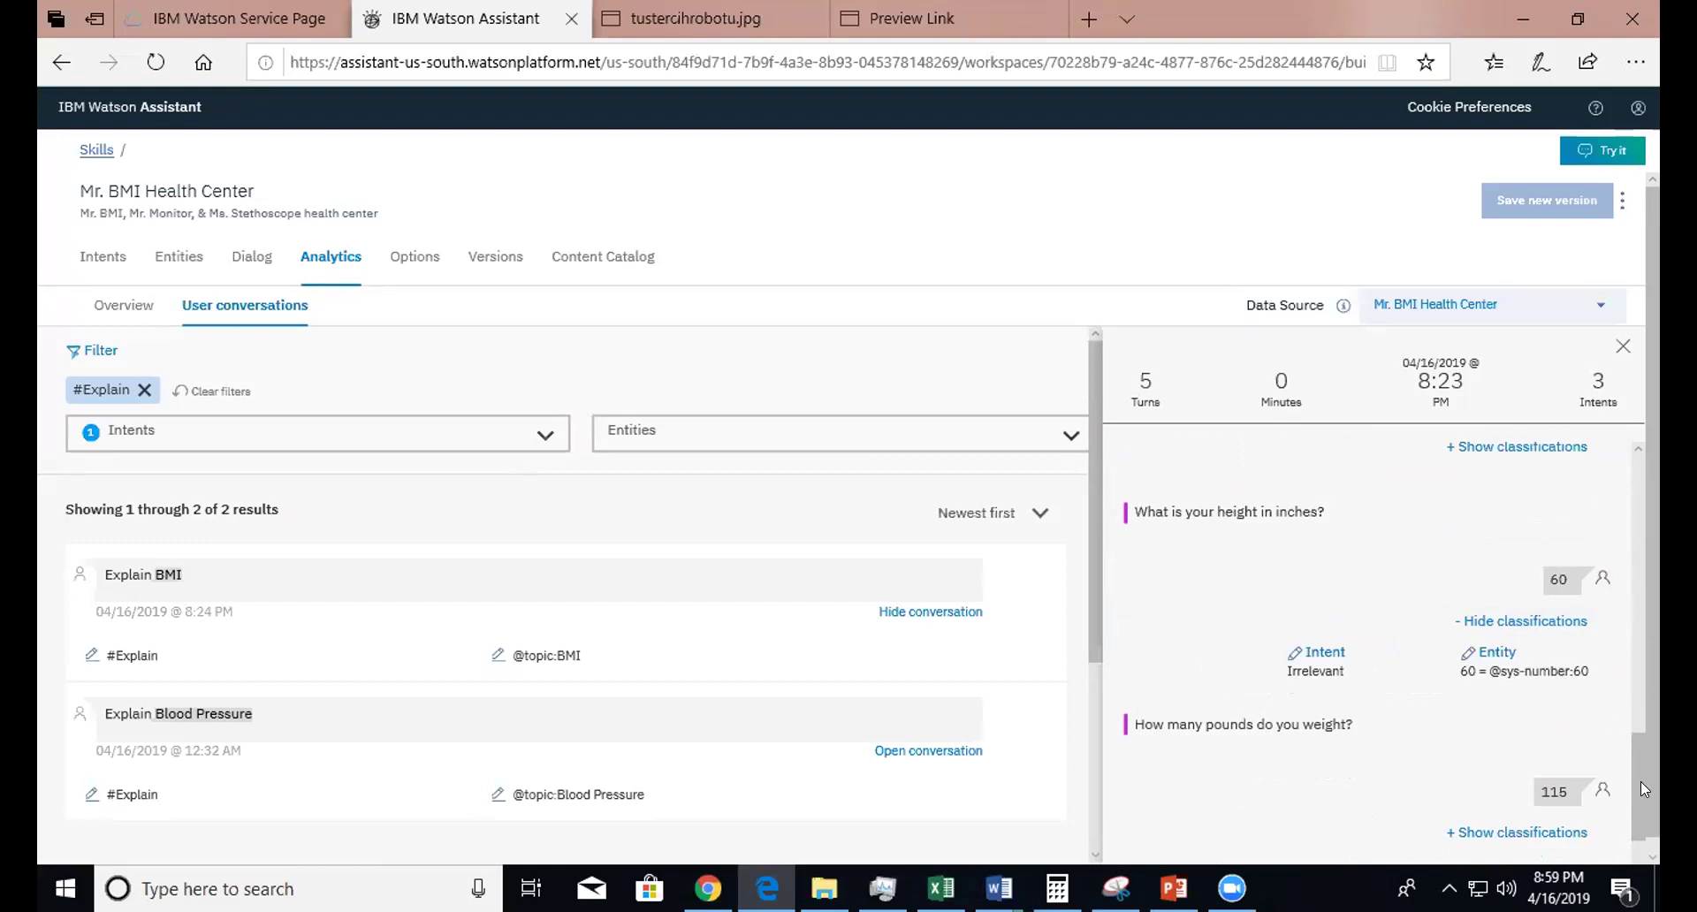
scroll(1641, 781, down, 2)
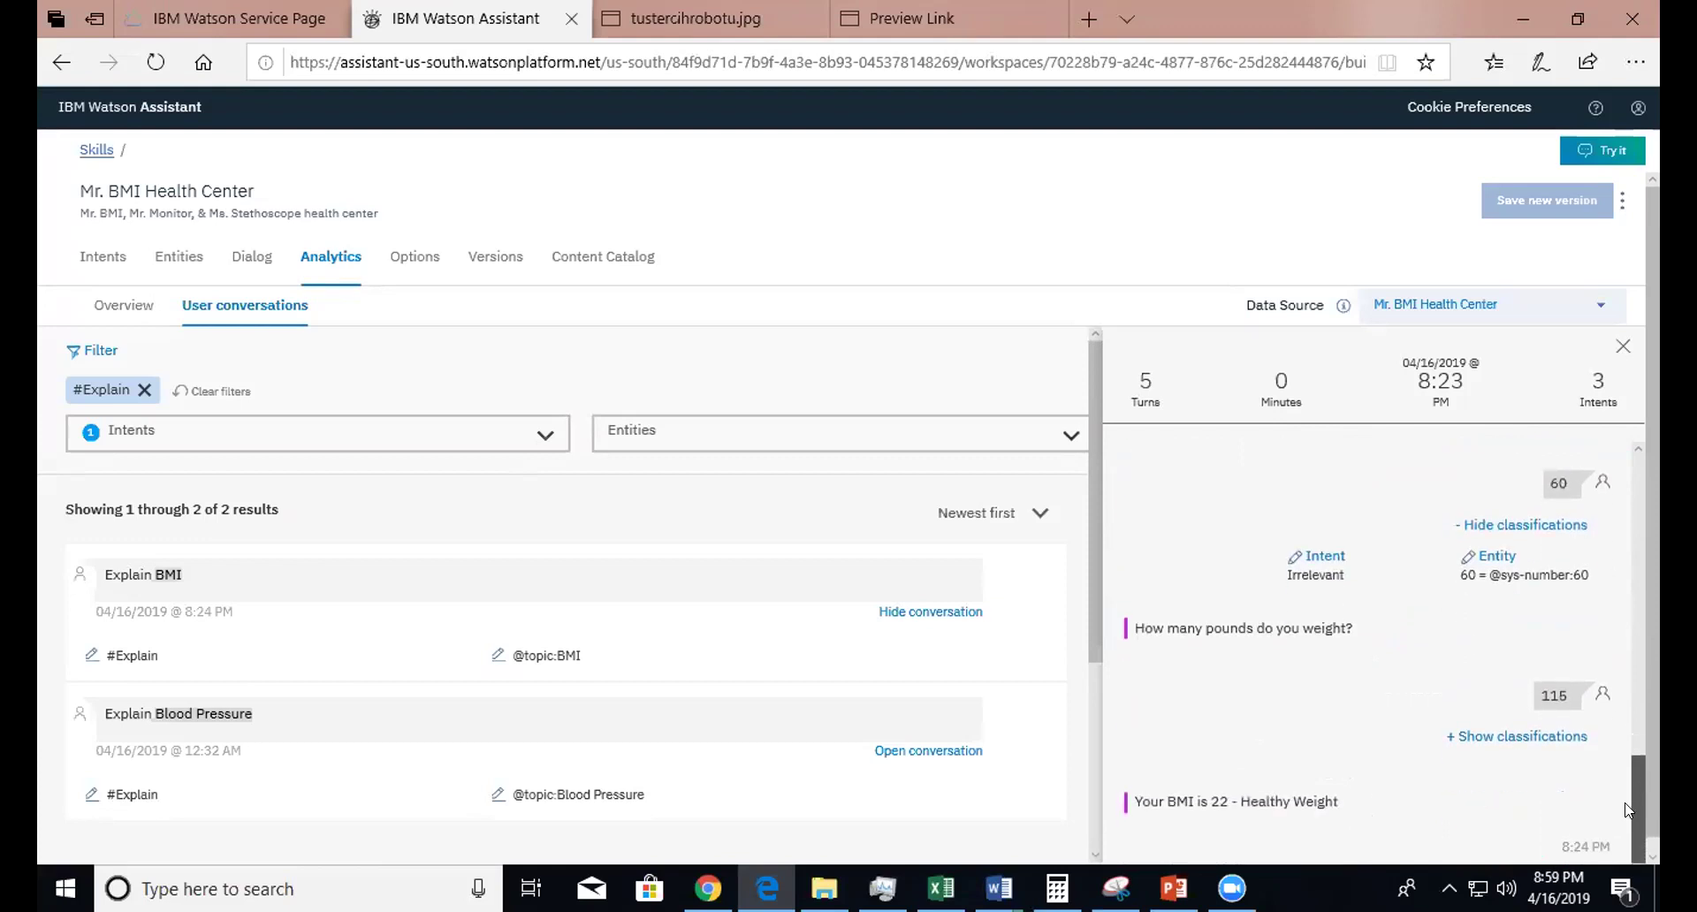
click(1512, 738)
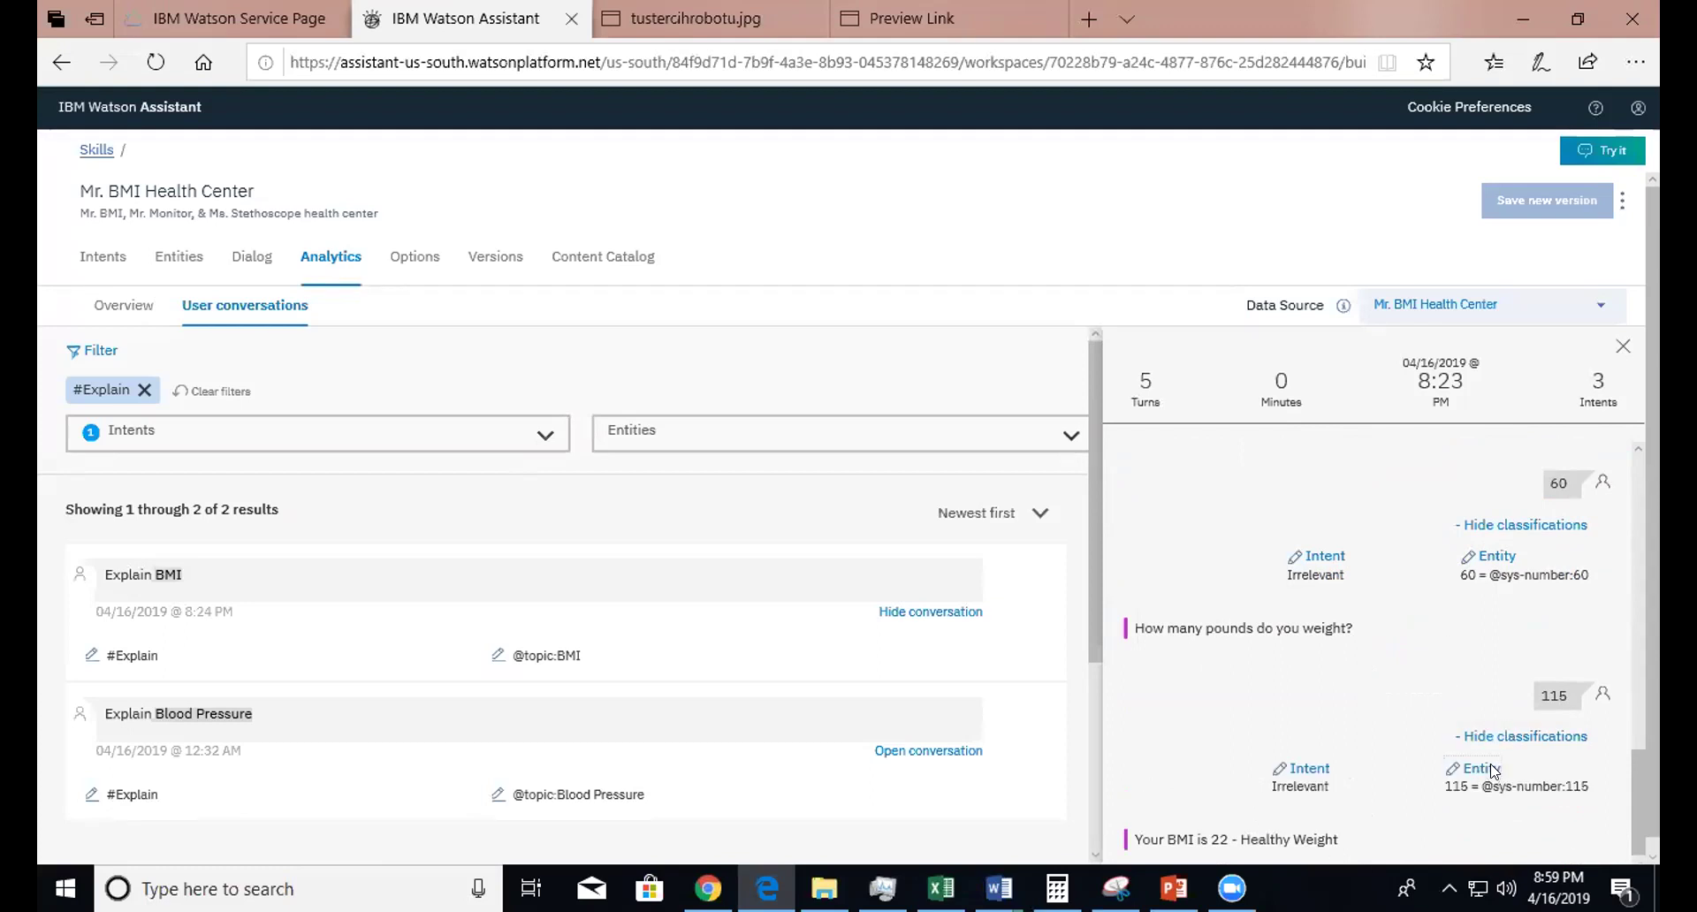
- Check the 115 message's entity training without saving, then clear the #Explain filter to list all 5 messages
click(1499, 769)
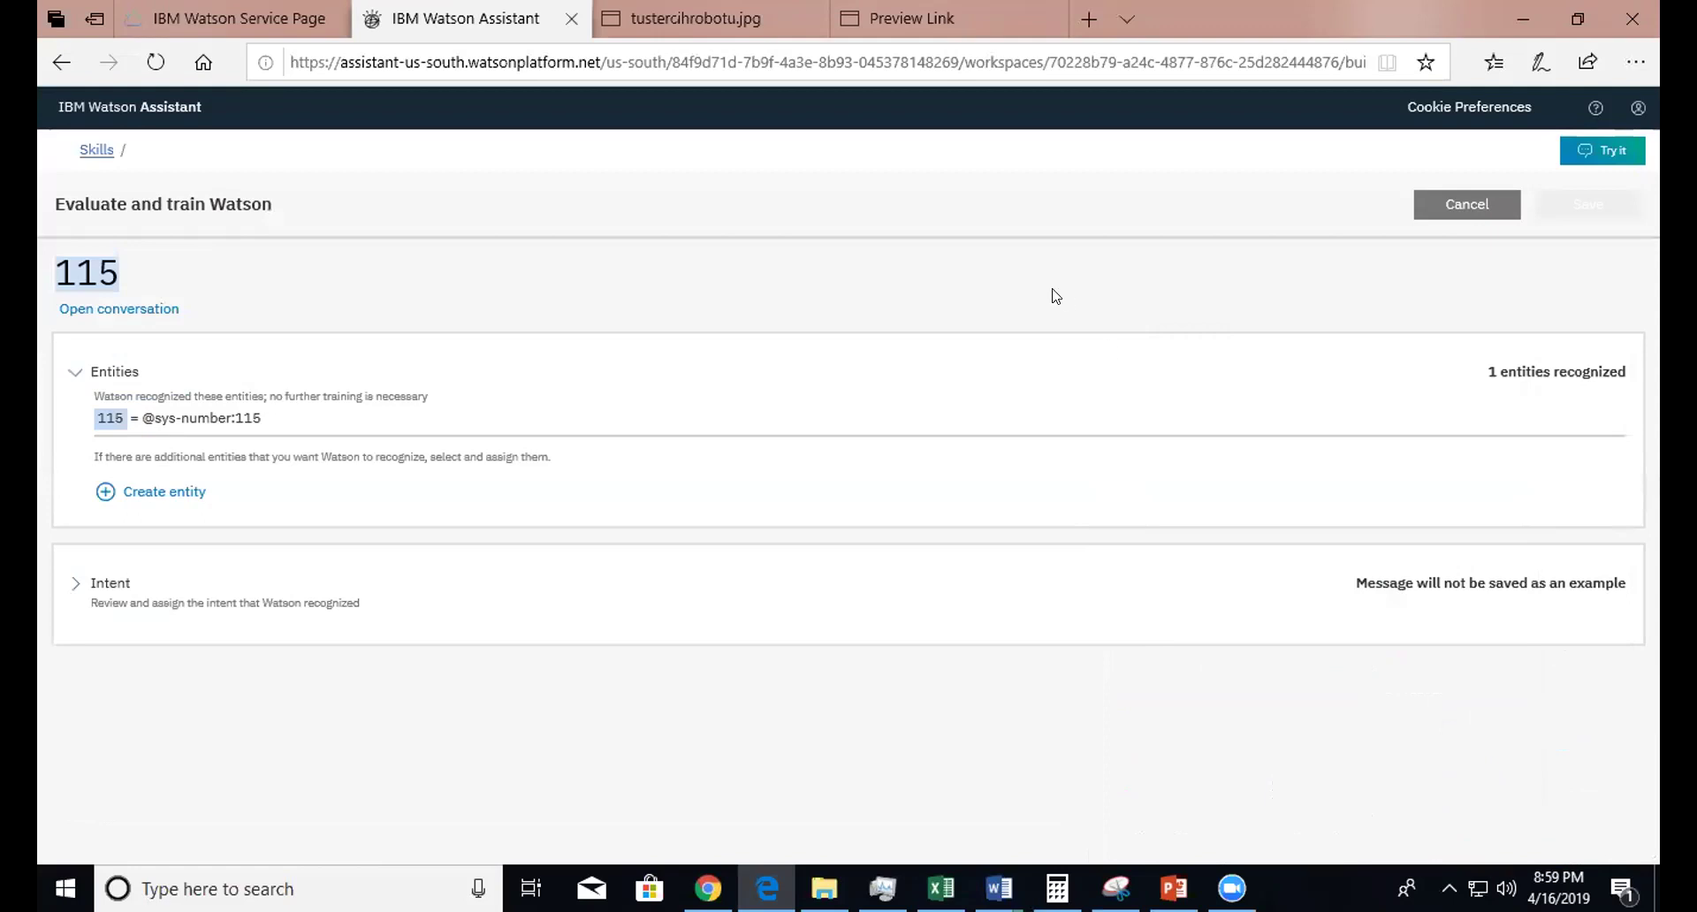
click(1419, 217)
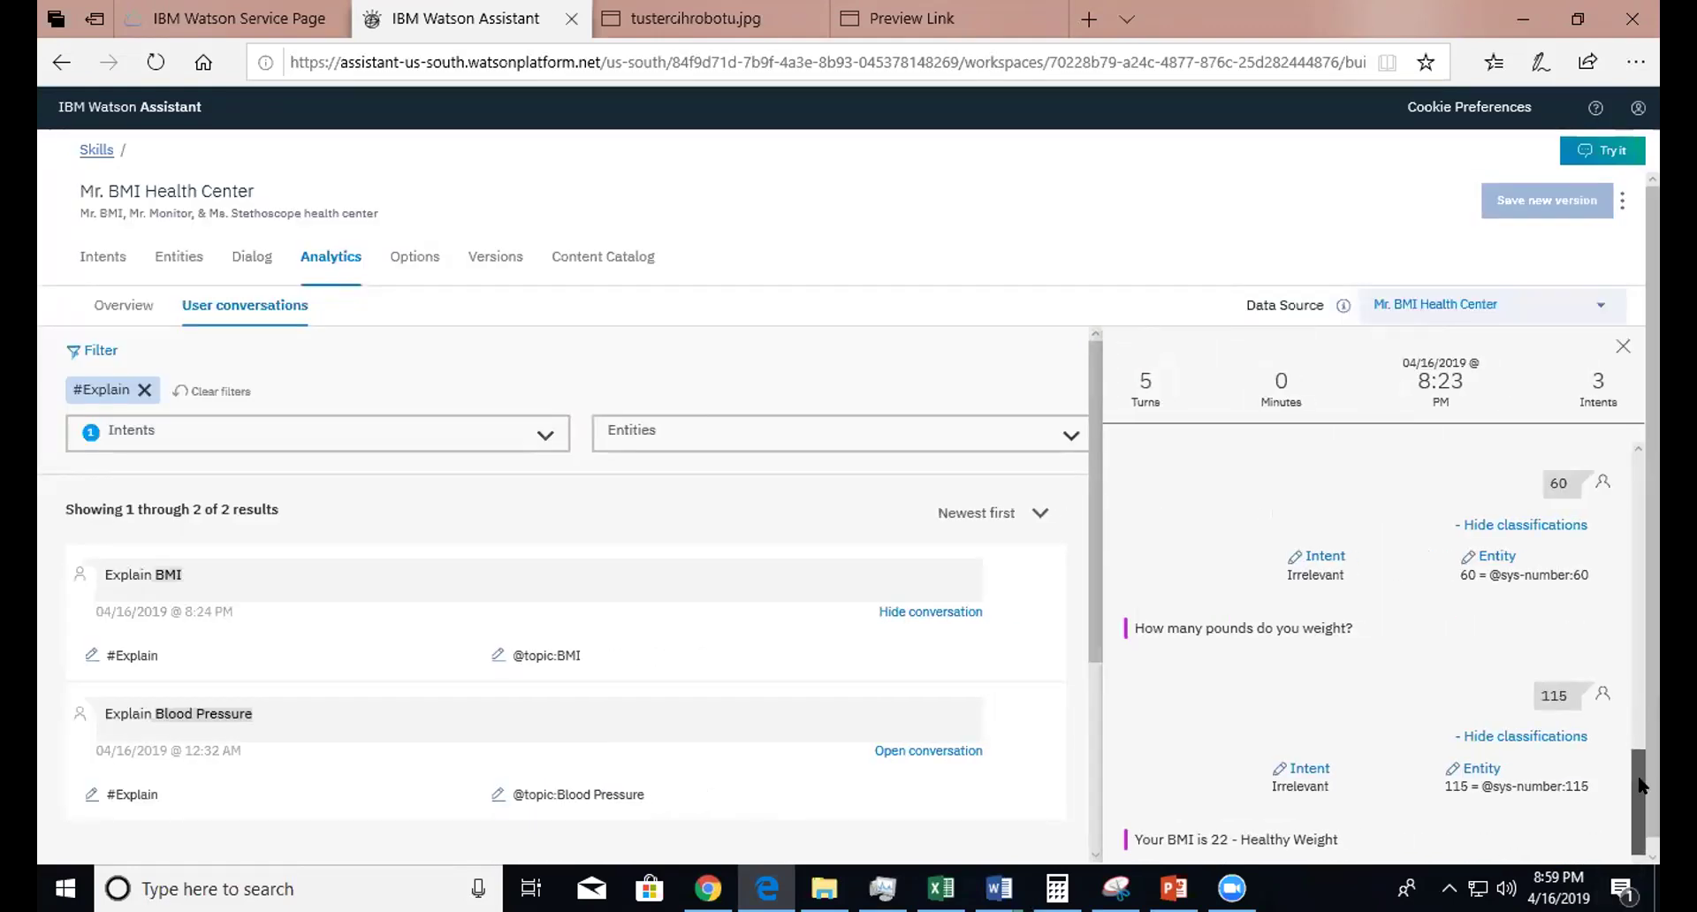
drag(1646, 771, 1642, 801)
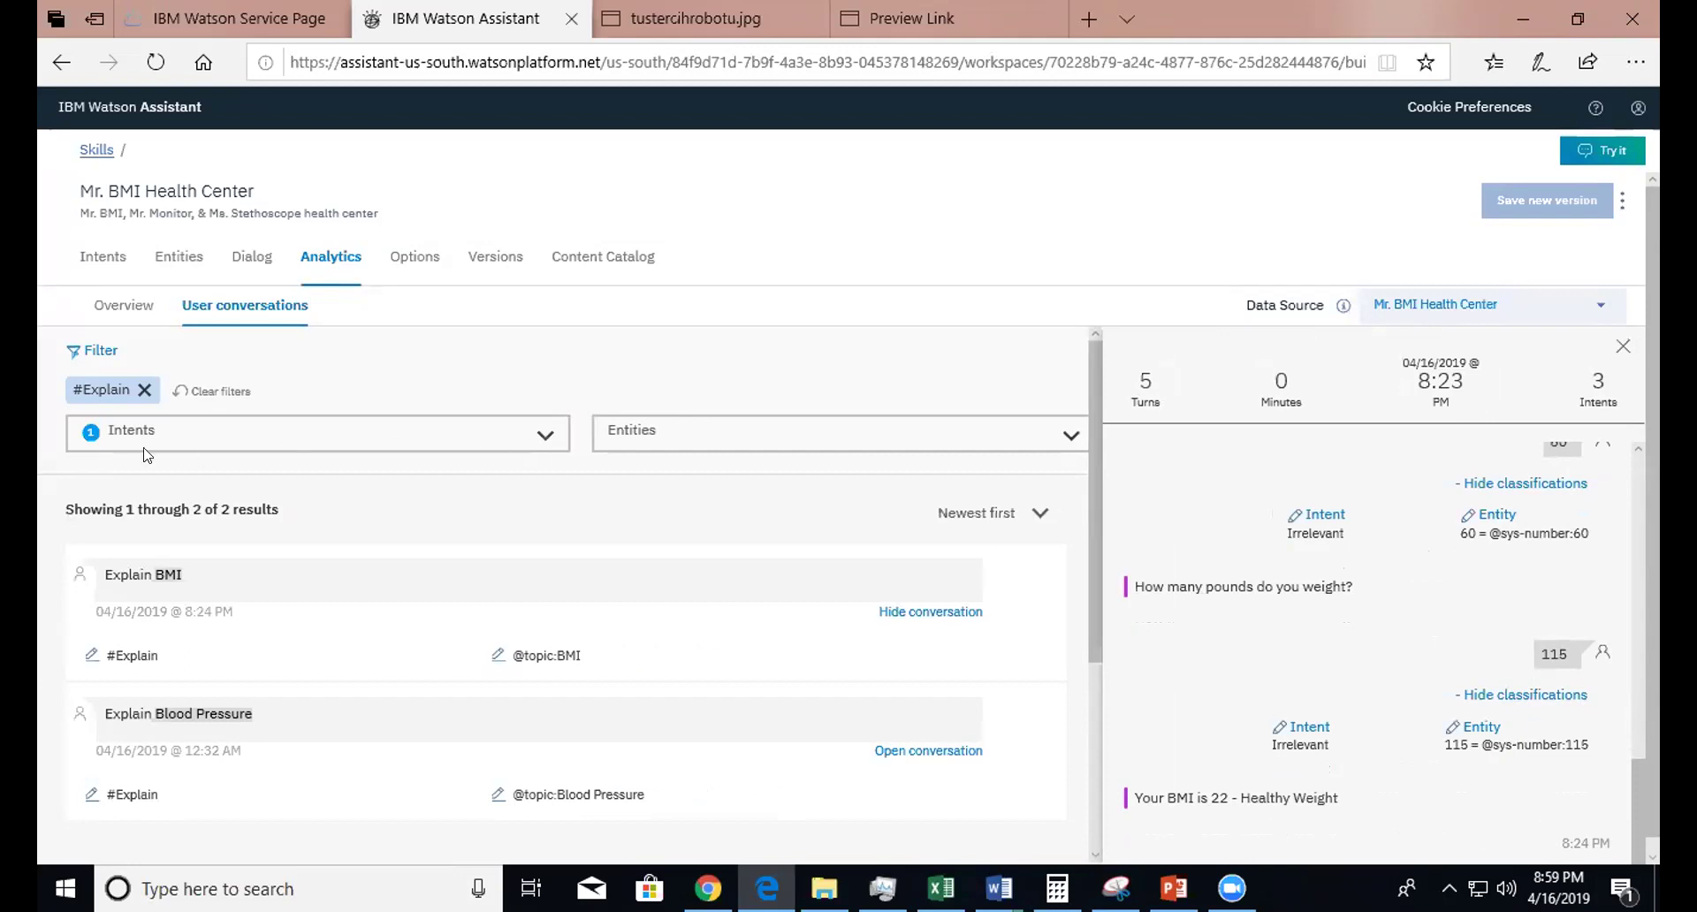
click(142, 393)
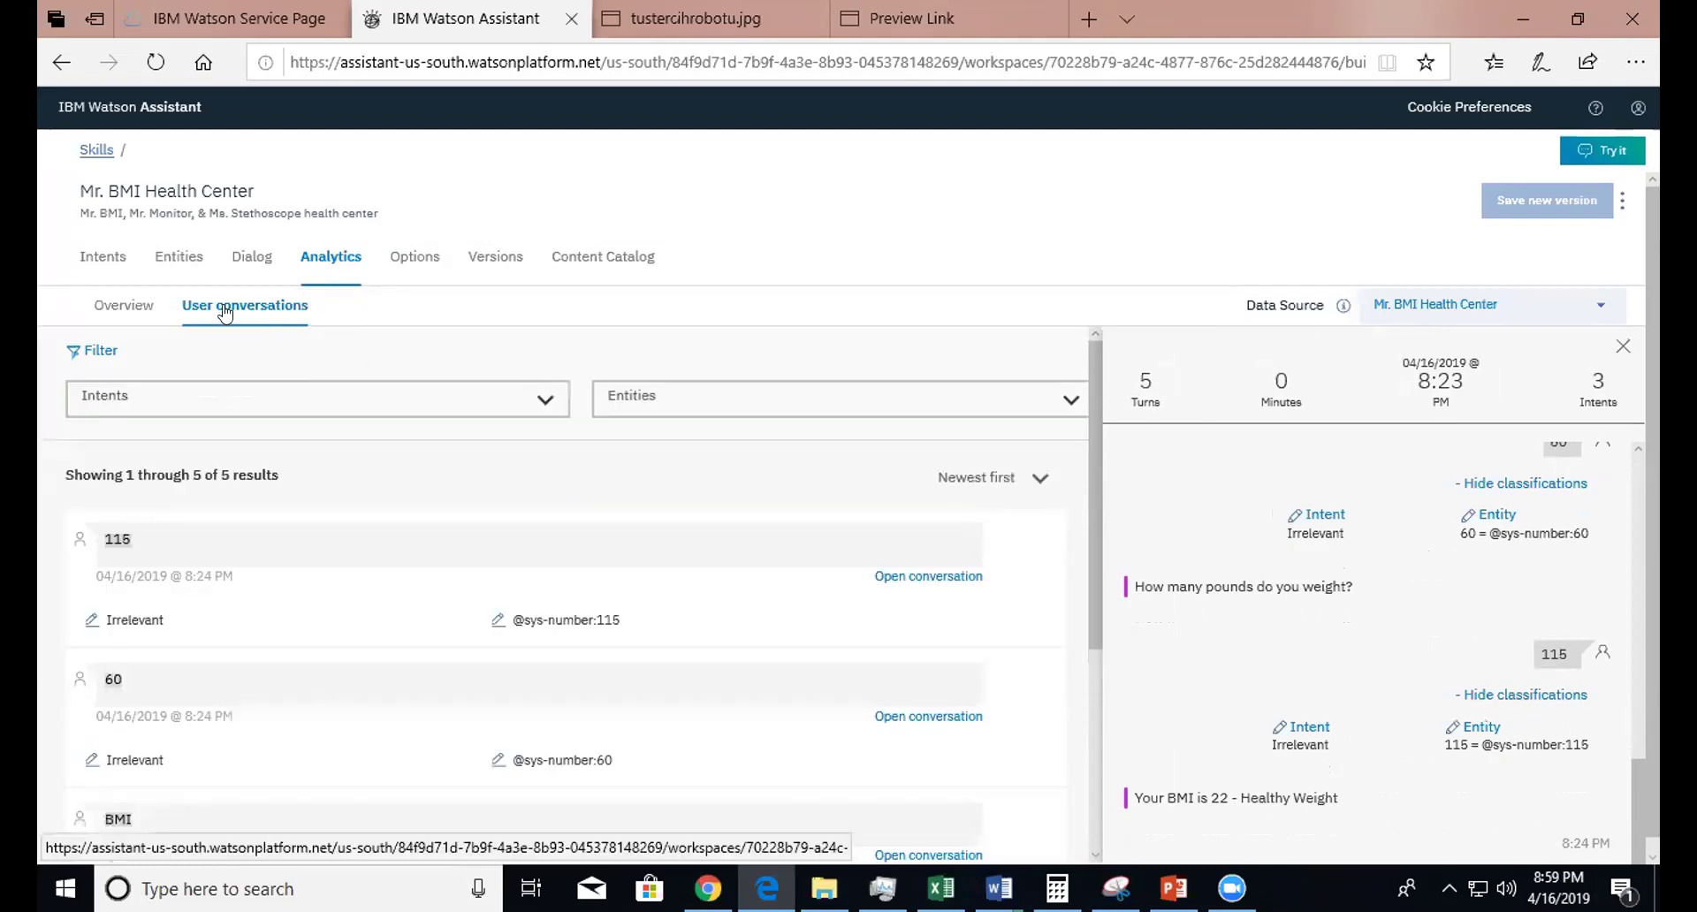
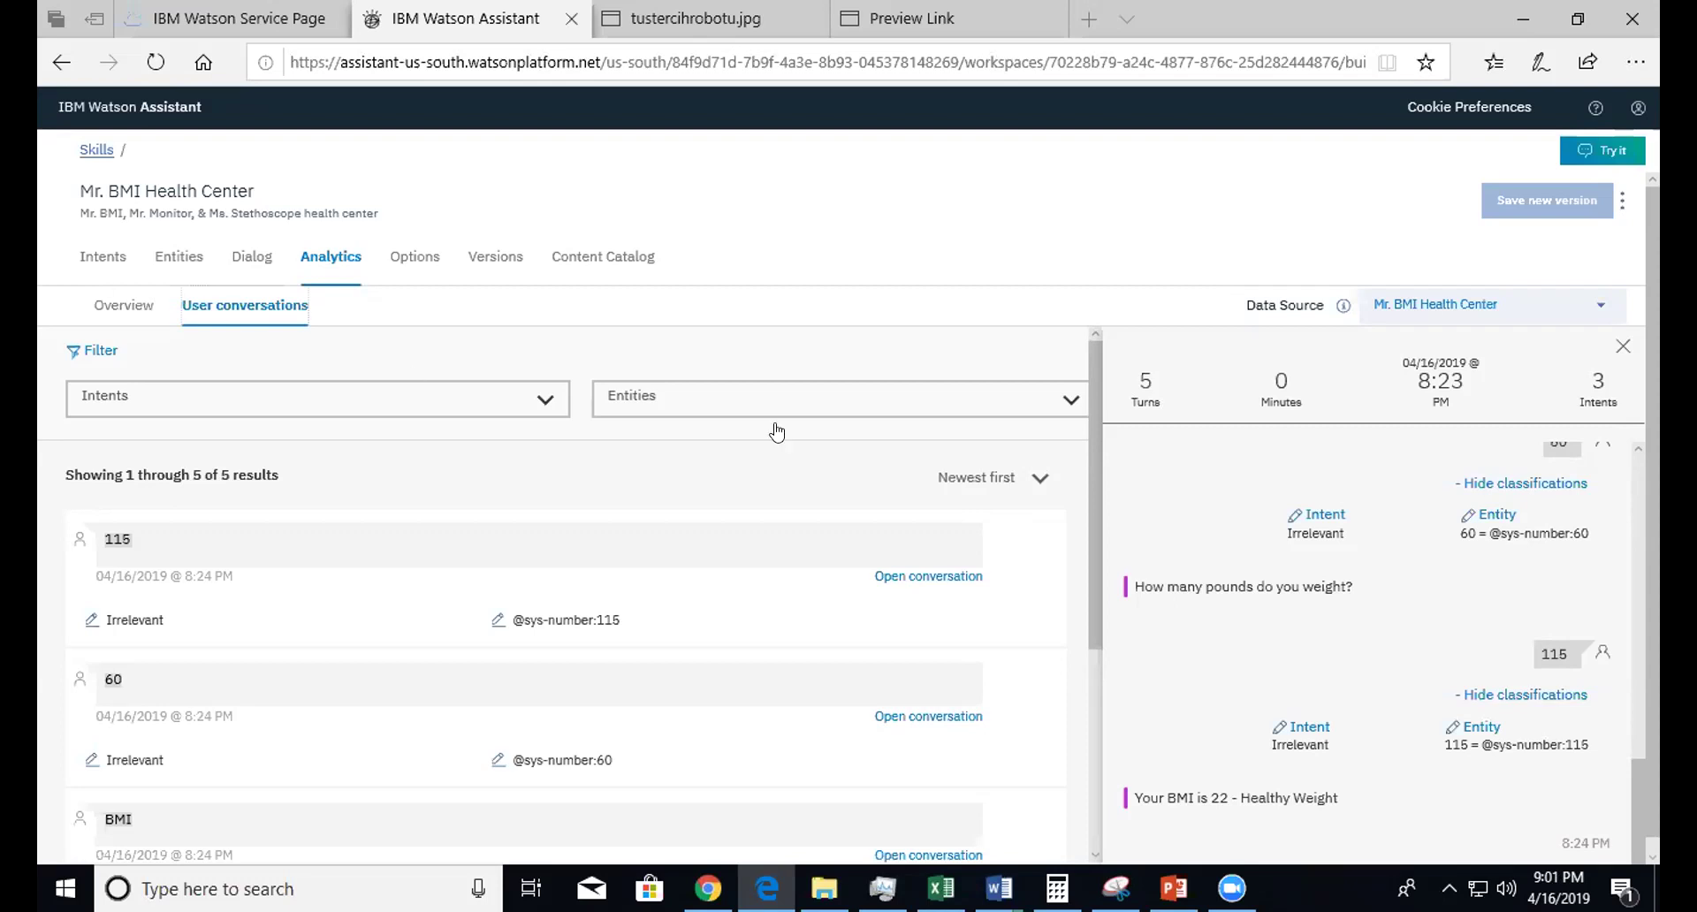
- Scroll through the five logged user messages, including the 'Your BMI is 22 - Healthy Weight' reply
drag(1094, 537, 1053, 841)
drag(1087, 686, 1152, 495)
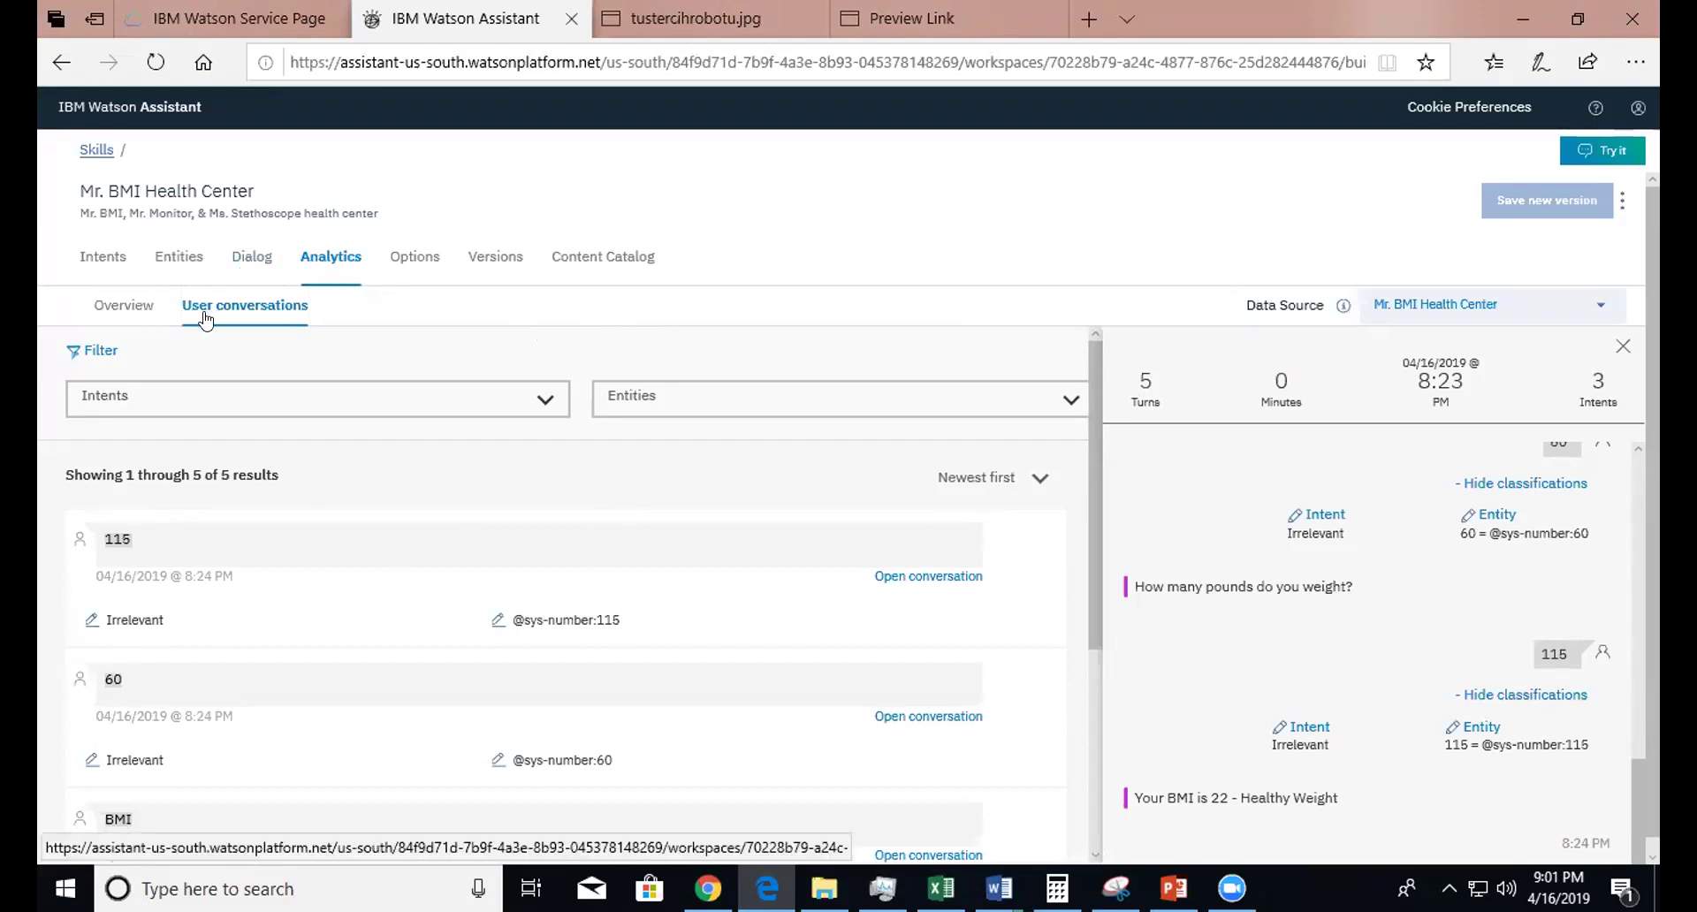
- Show the analytics Overview with the date range set to This week (15 Apr 19 – 16 Apr 19)
click(124, 306)
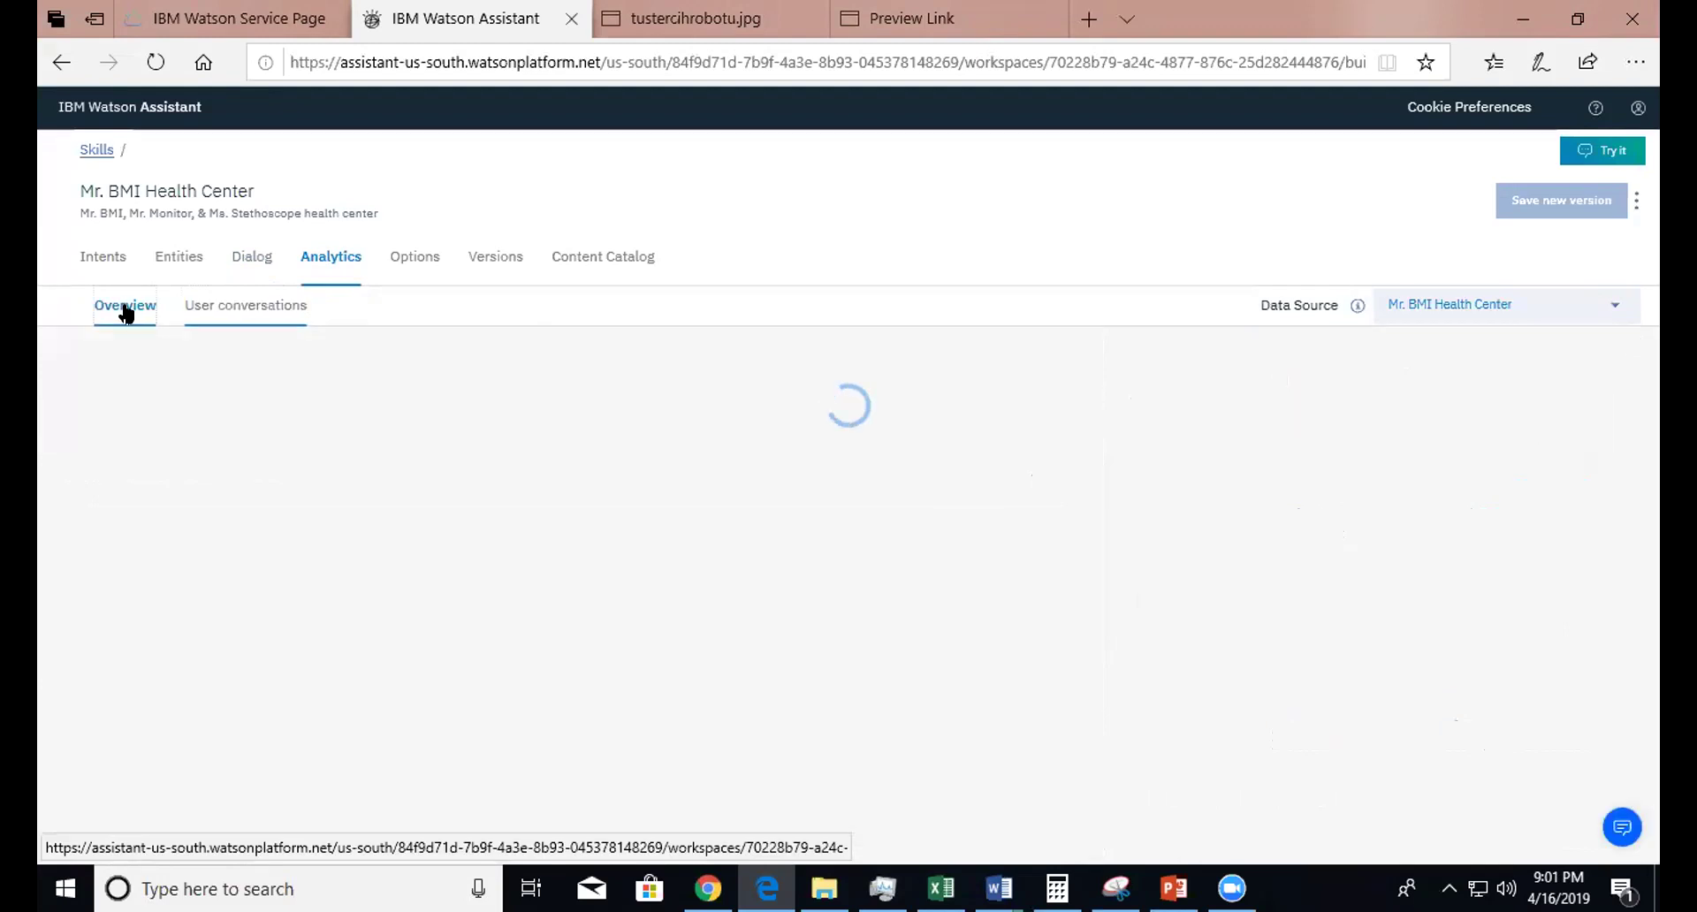
drag(1654, 390, 1656, 355)
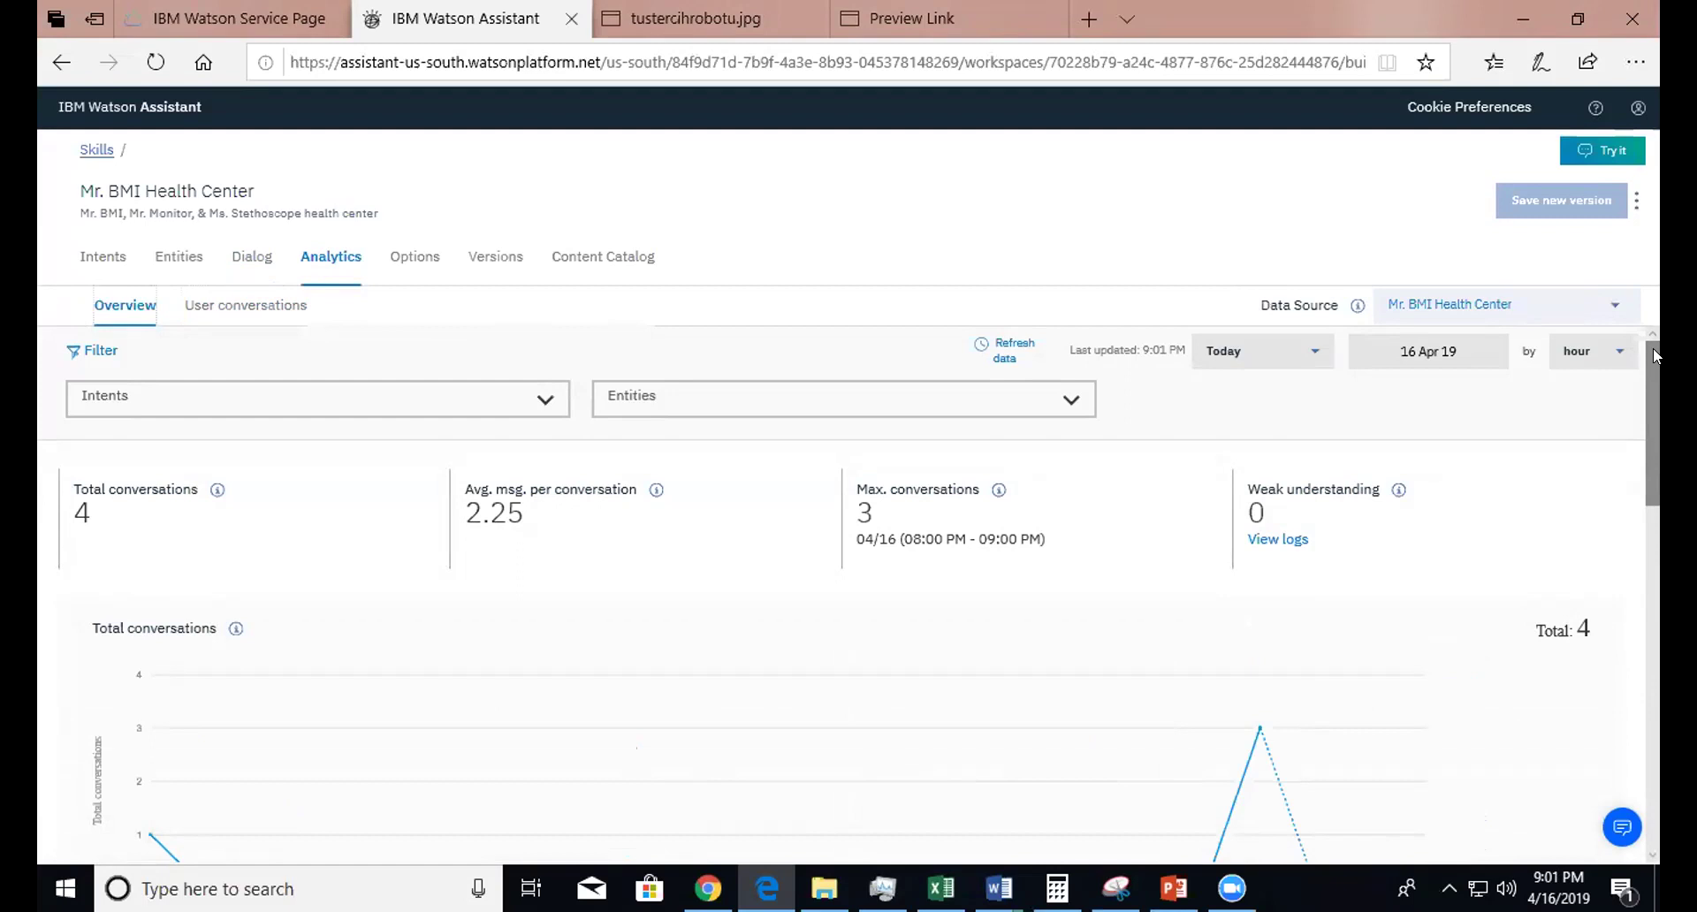
click(1282, 357)
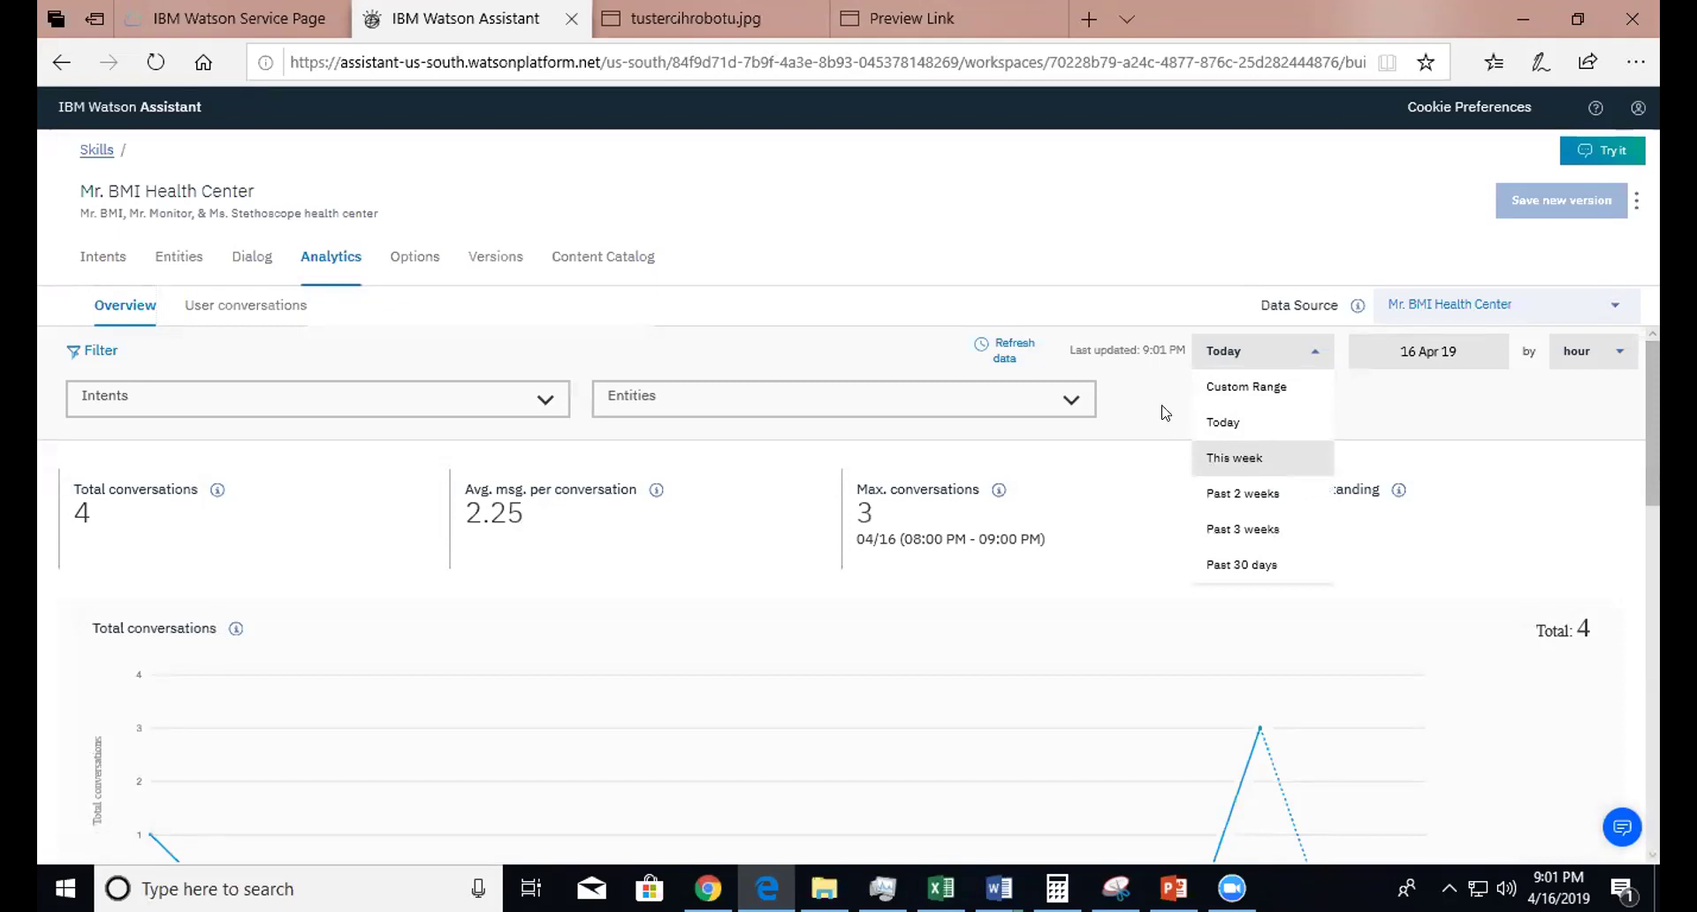
click(1248, 455)
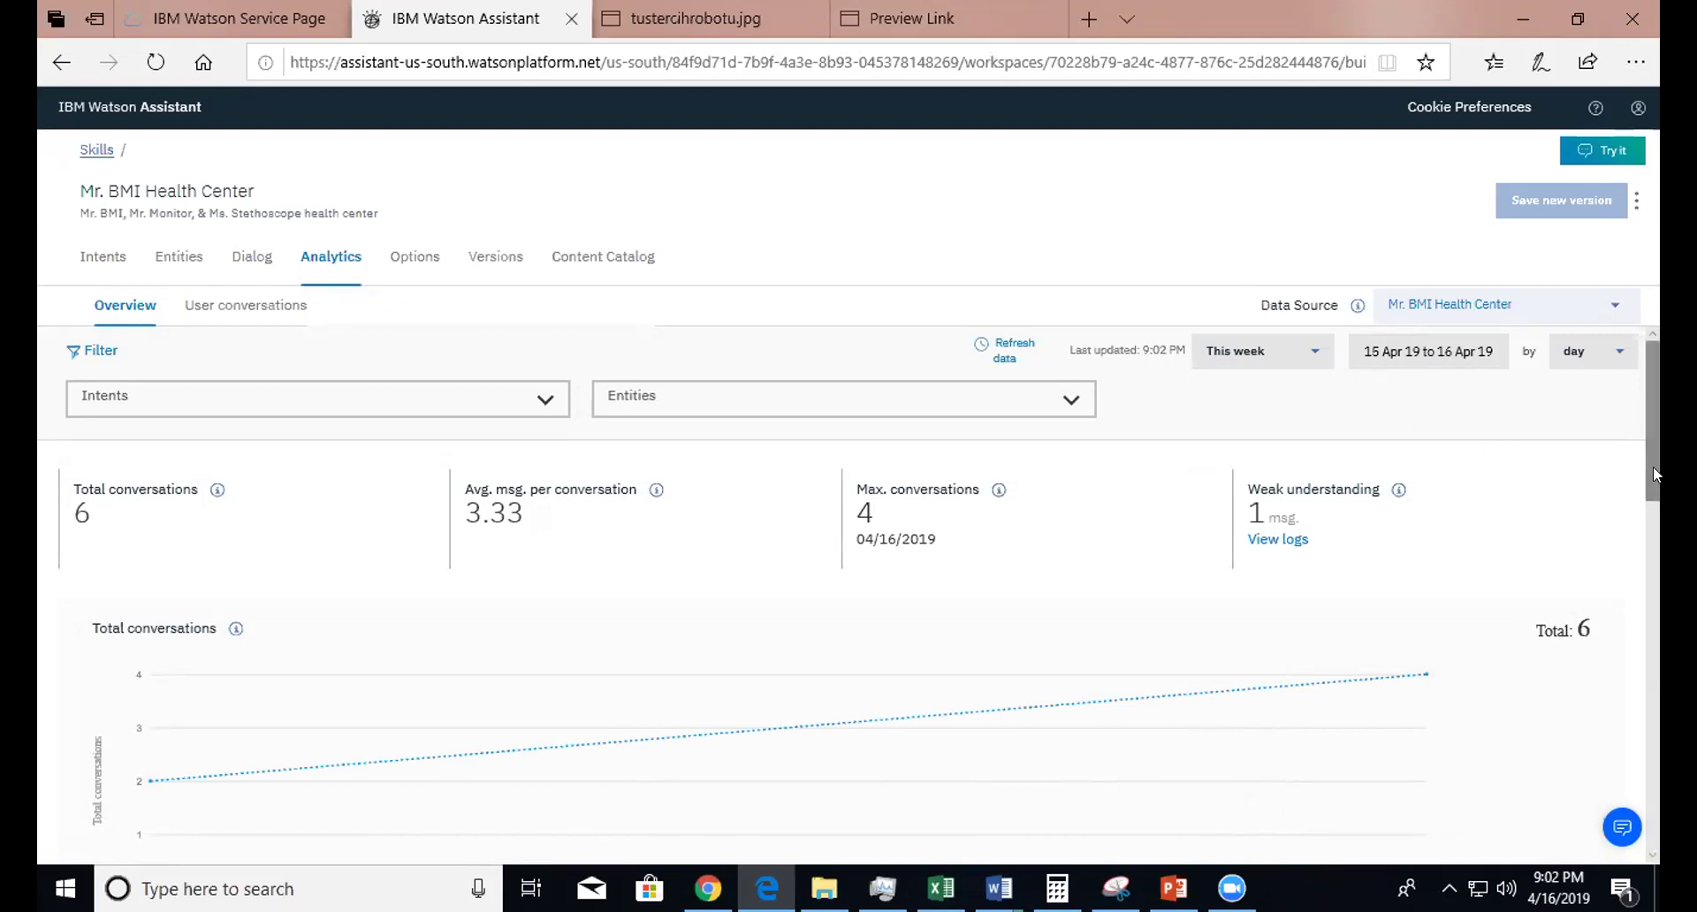
- Review the Top intents and Top entities tables, with #Goodbye as the top intent
drag(1653, 475, 1590, 771)
scroll(1589, 771, down, 1)
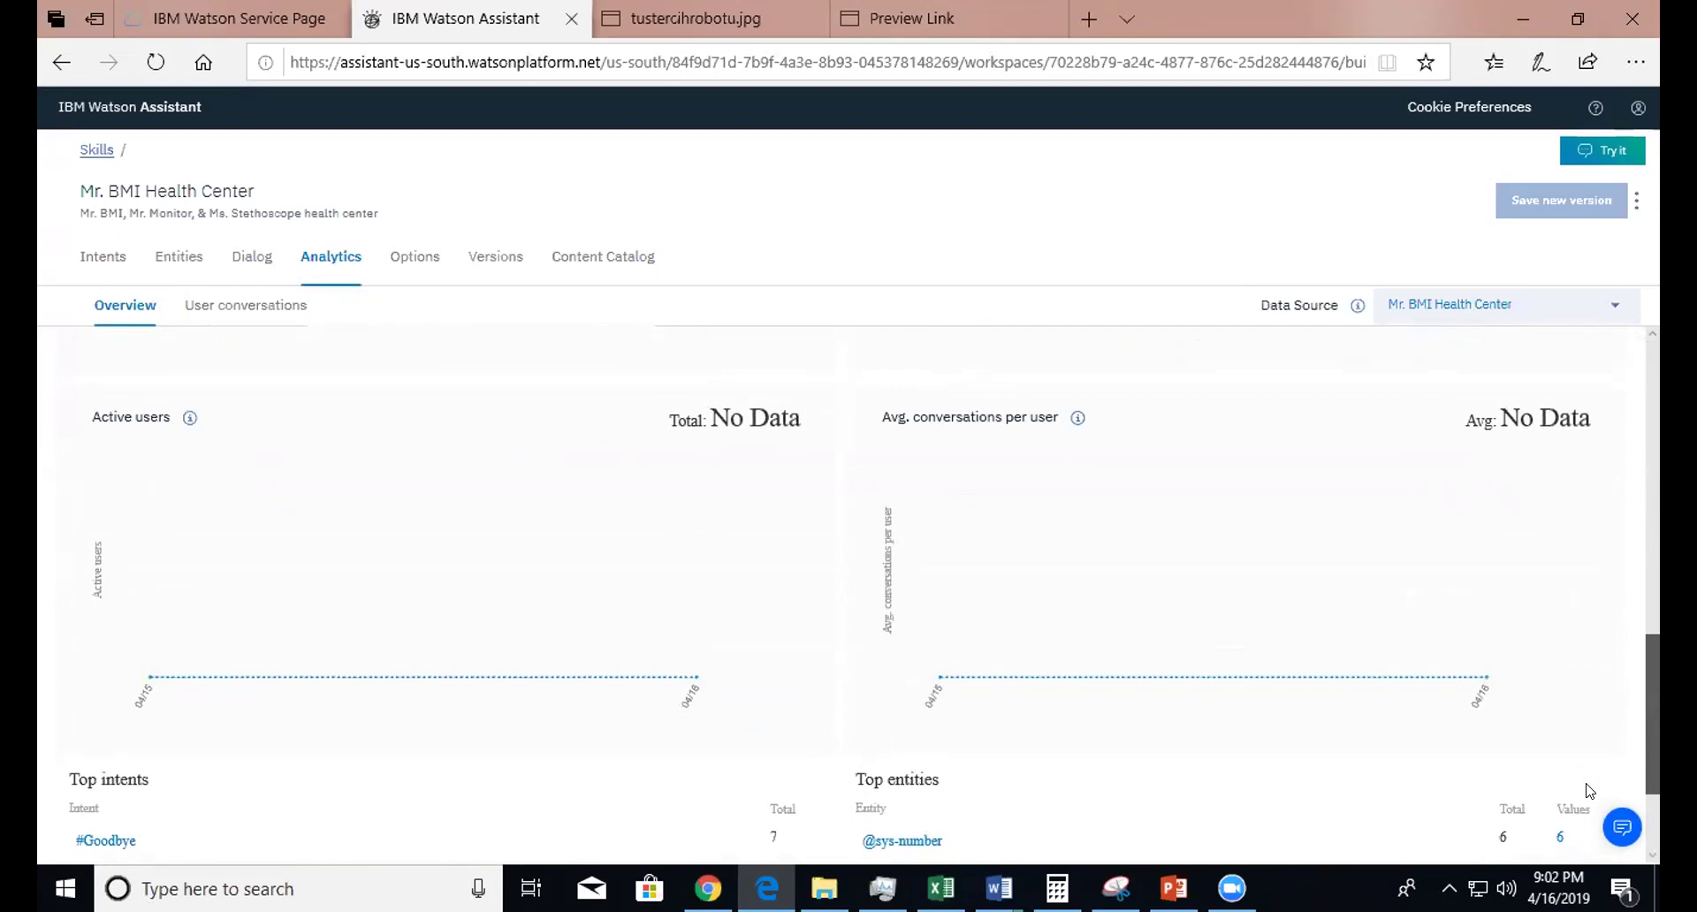
scroll(1588, 787, down, 2)
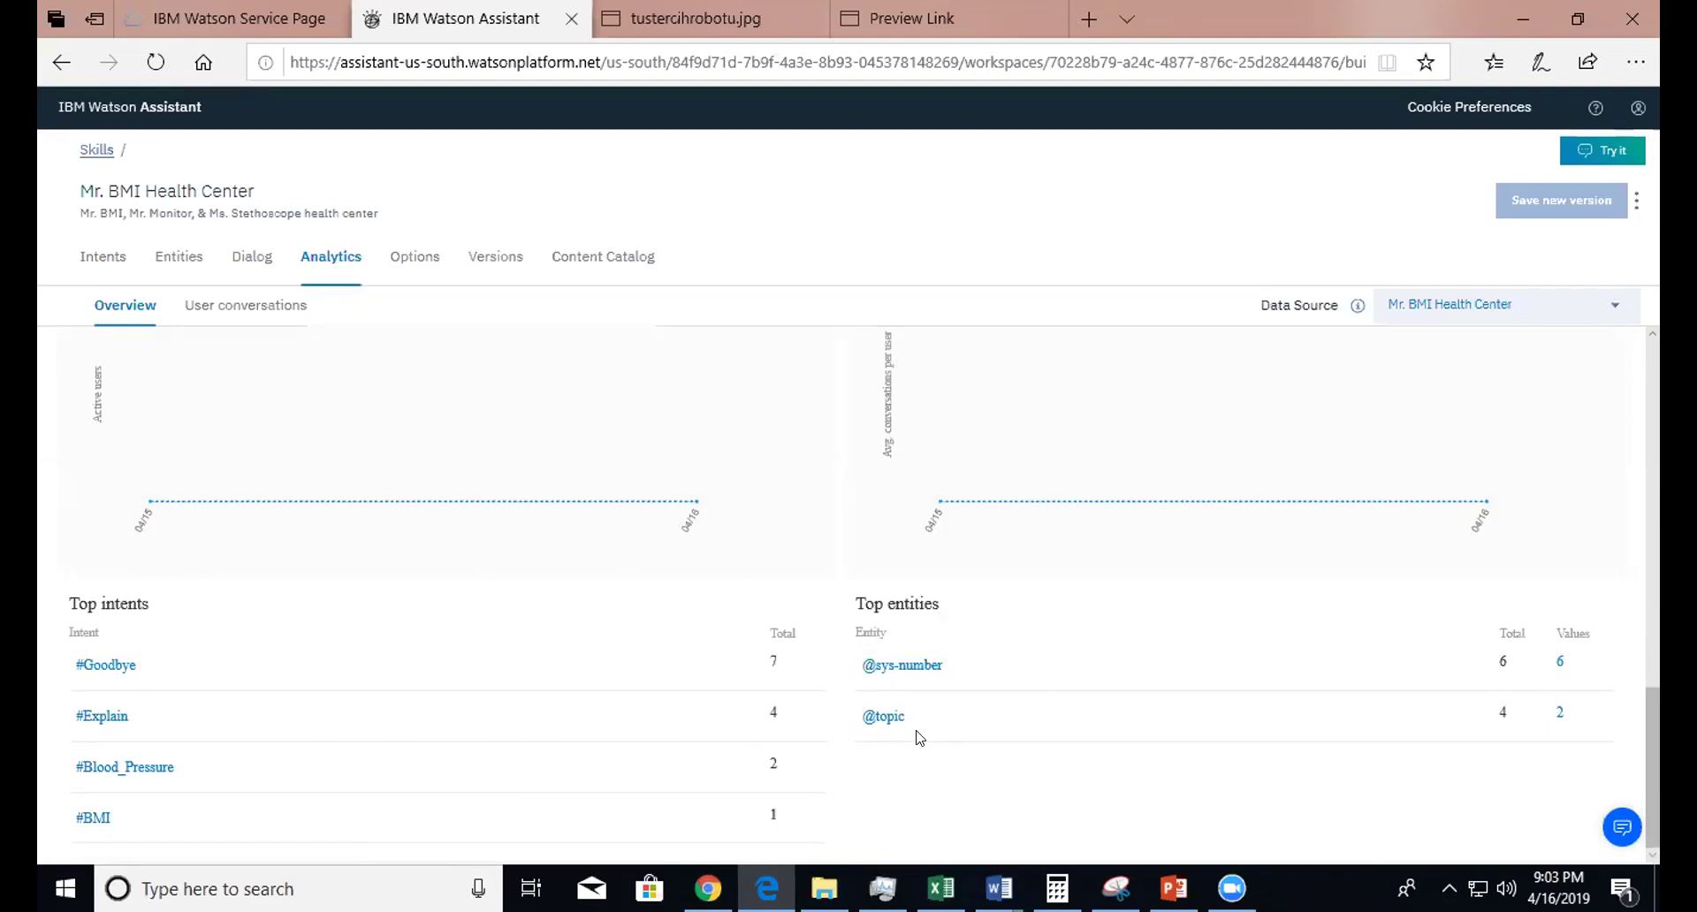
- Look over the skill's entities, including the built-in System entities
click(170, 258)
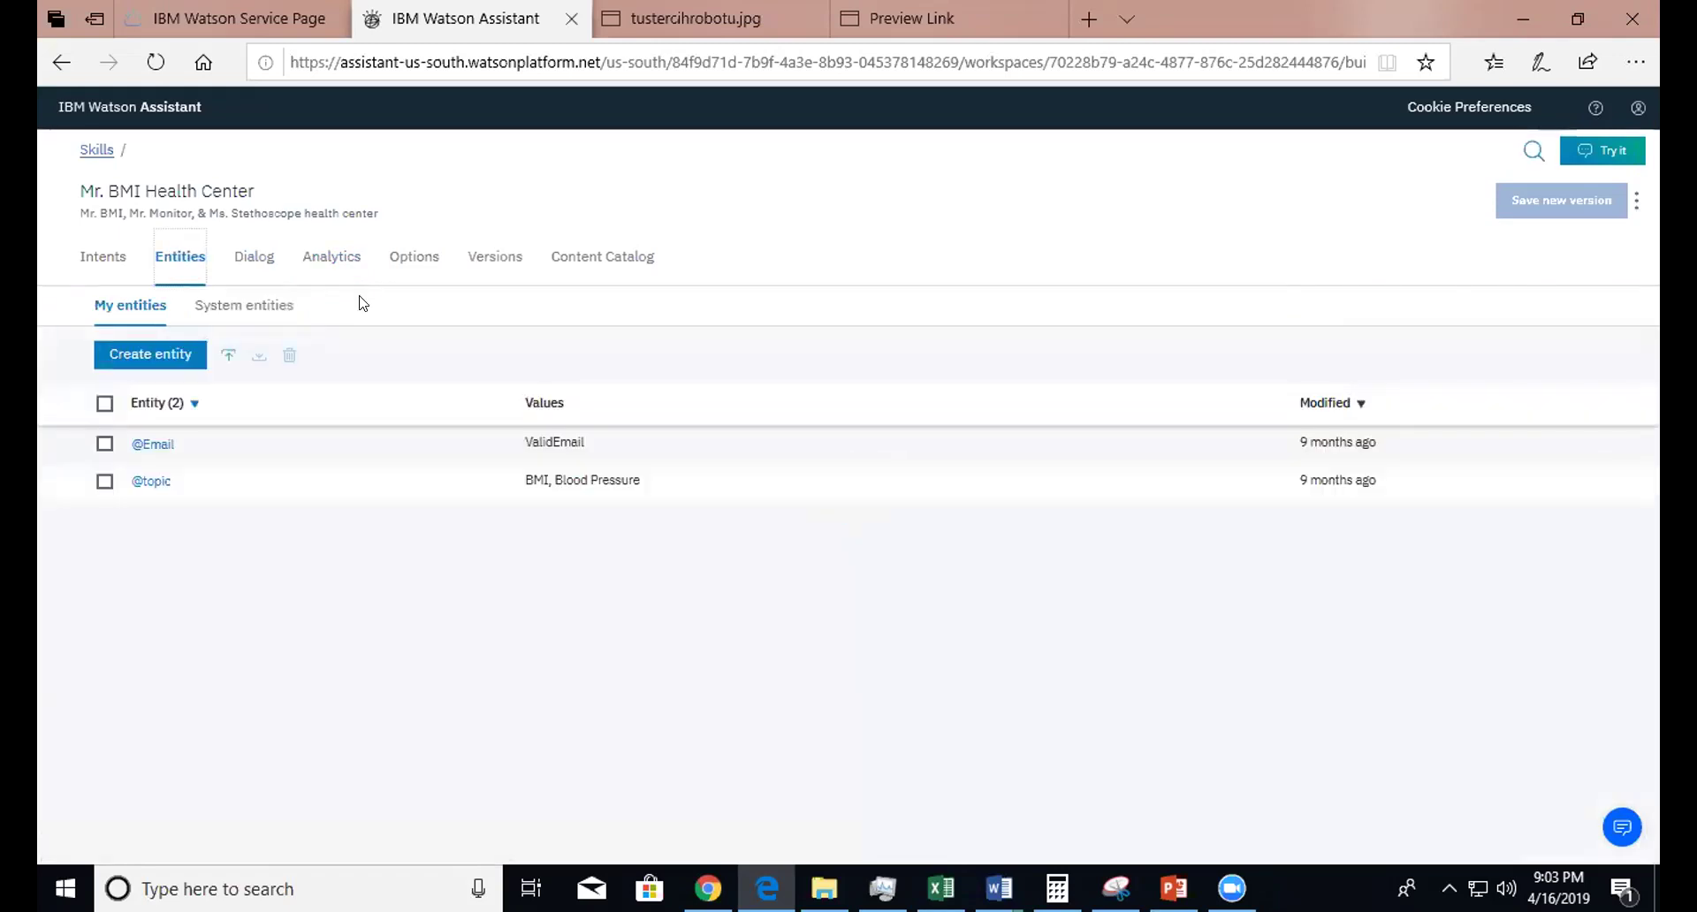
click(254, 311)
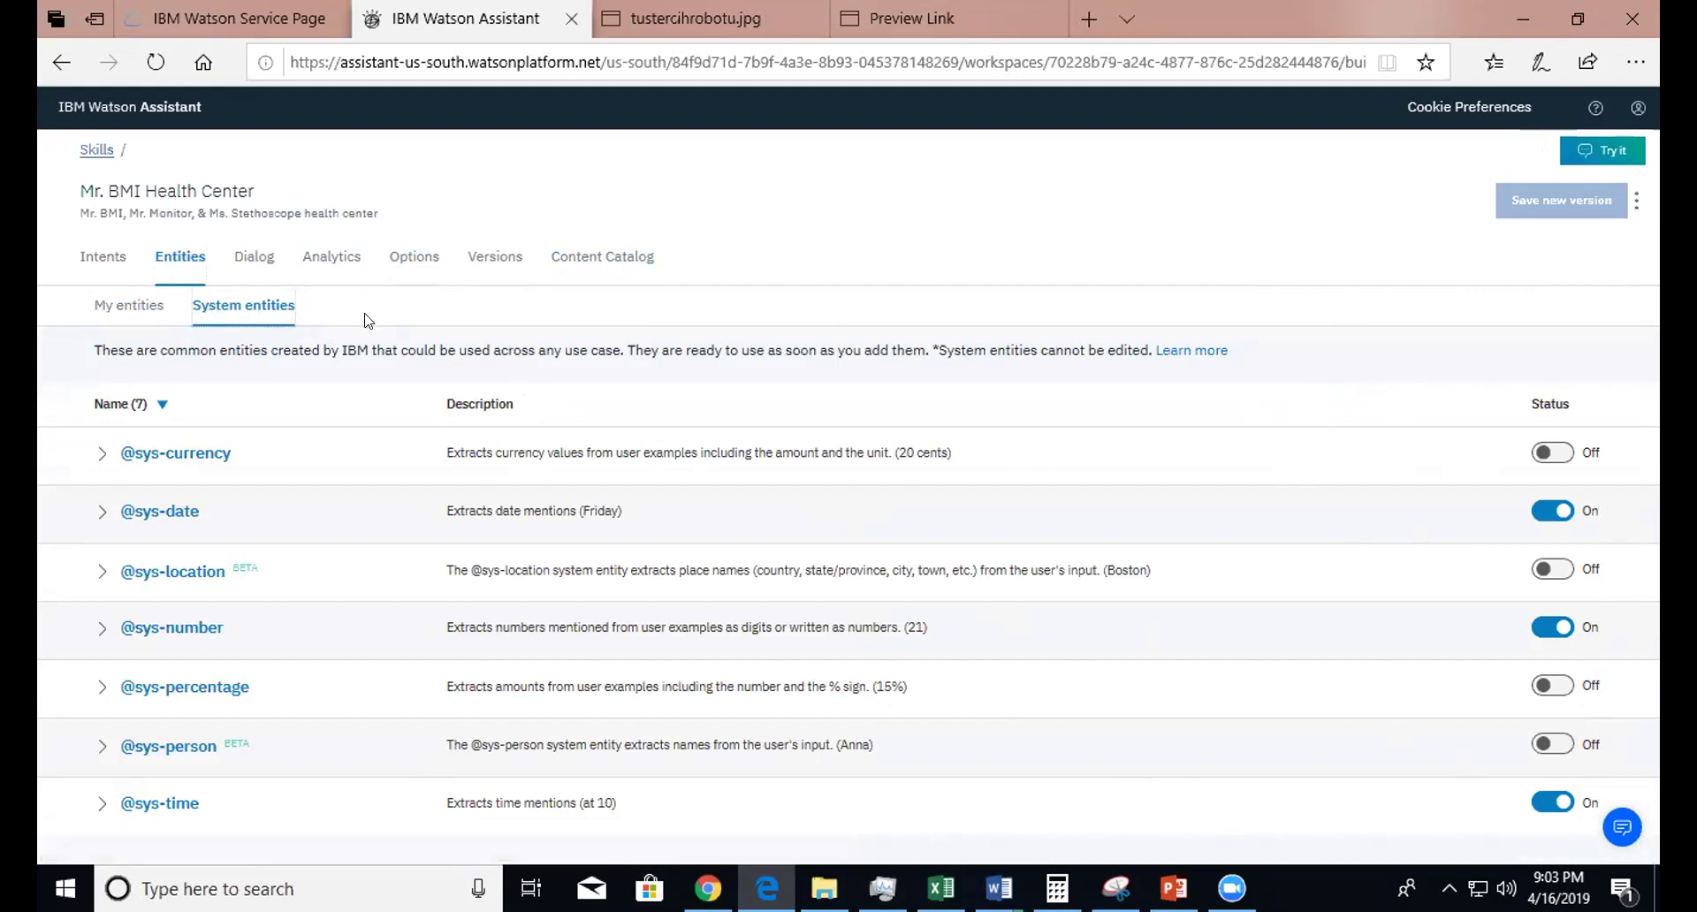
click(487, 270)
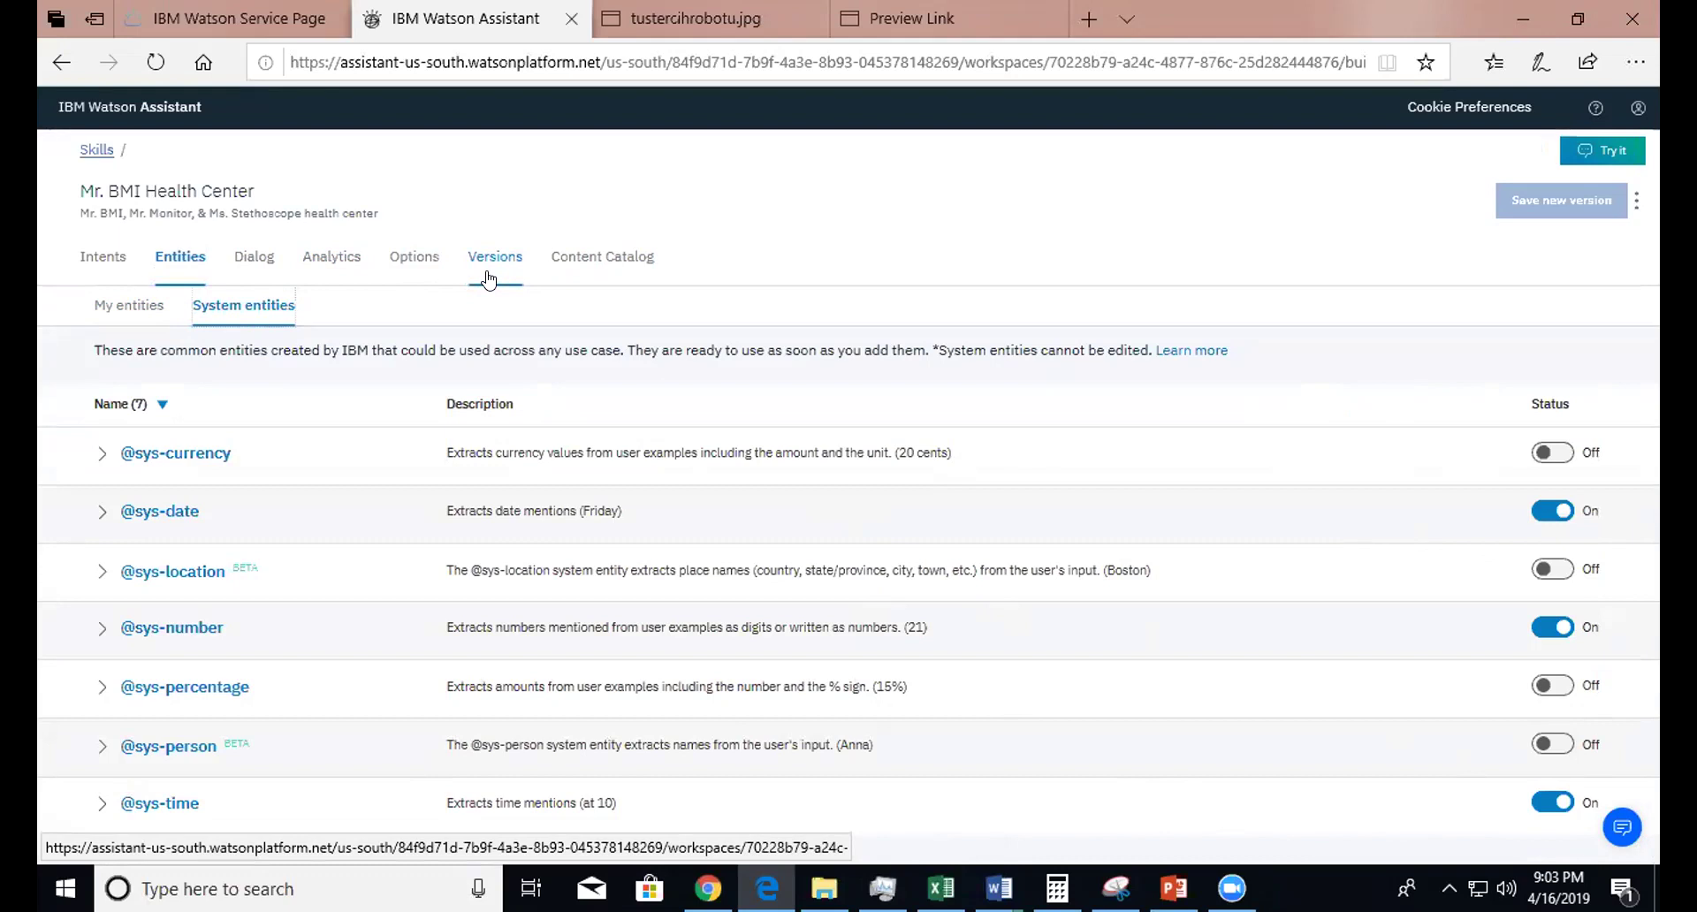
- Visit the Options, Analytics and Content Catalog pages, ending on the skill's dialog tree
click(399, 265)
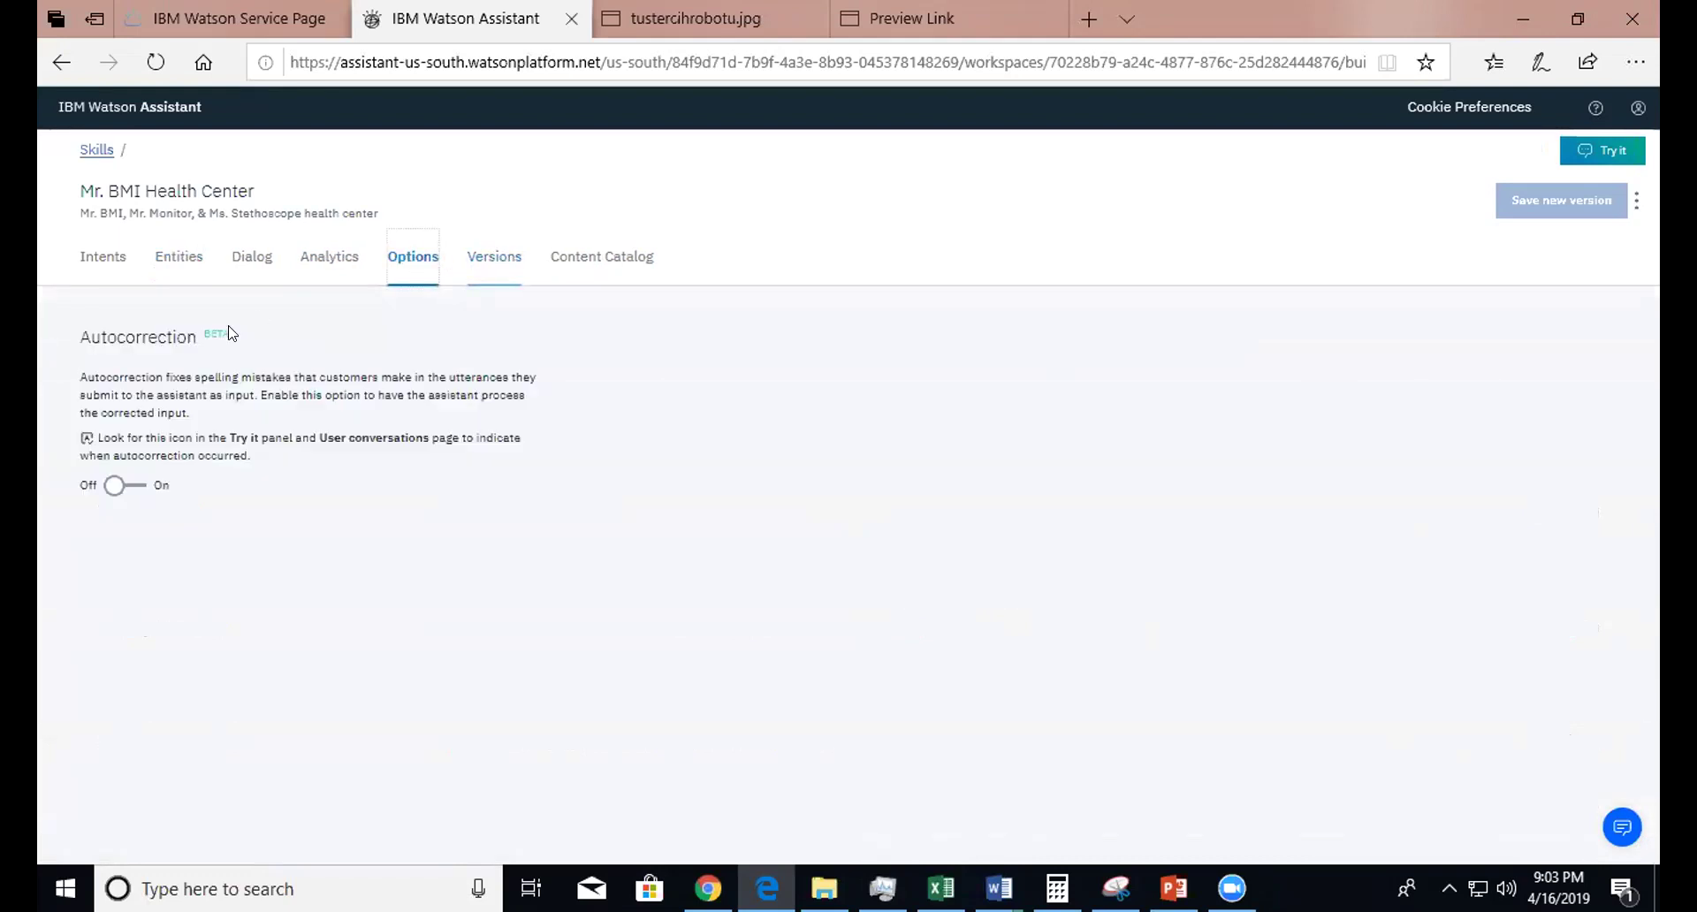
click(320, 274)
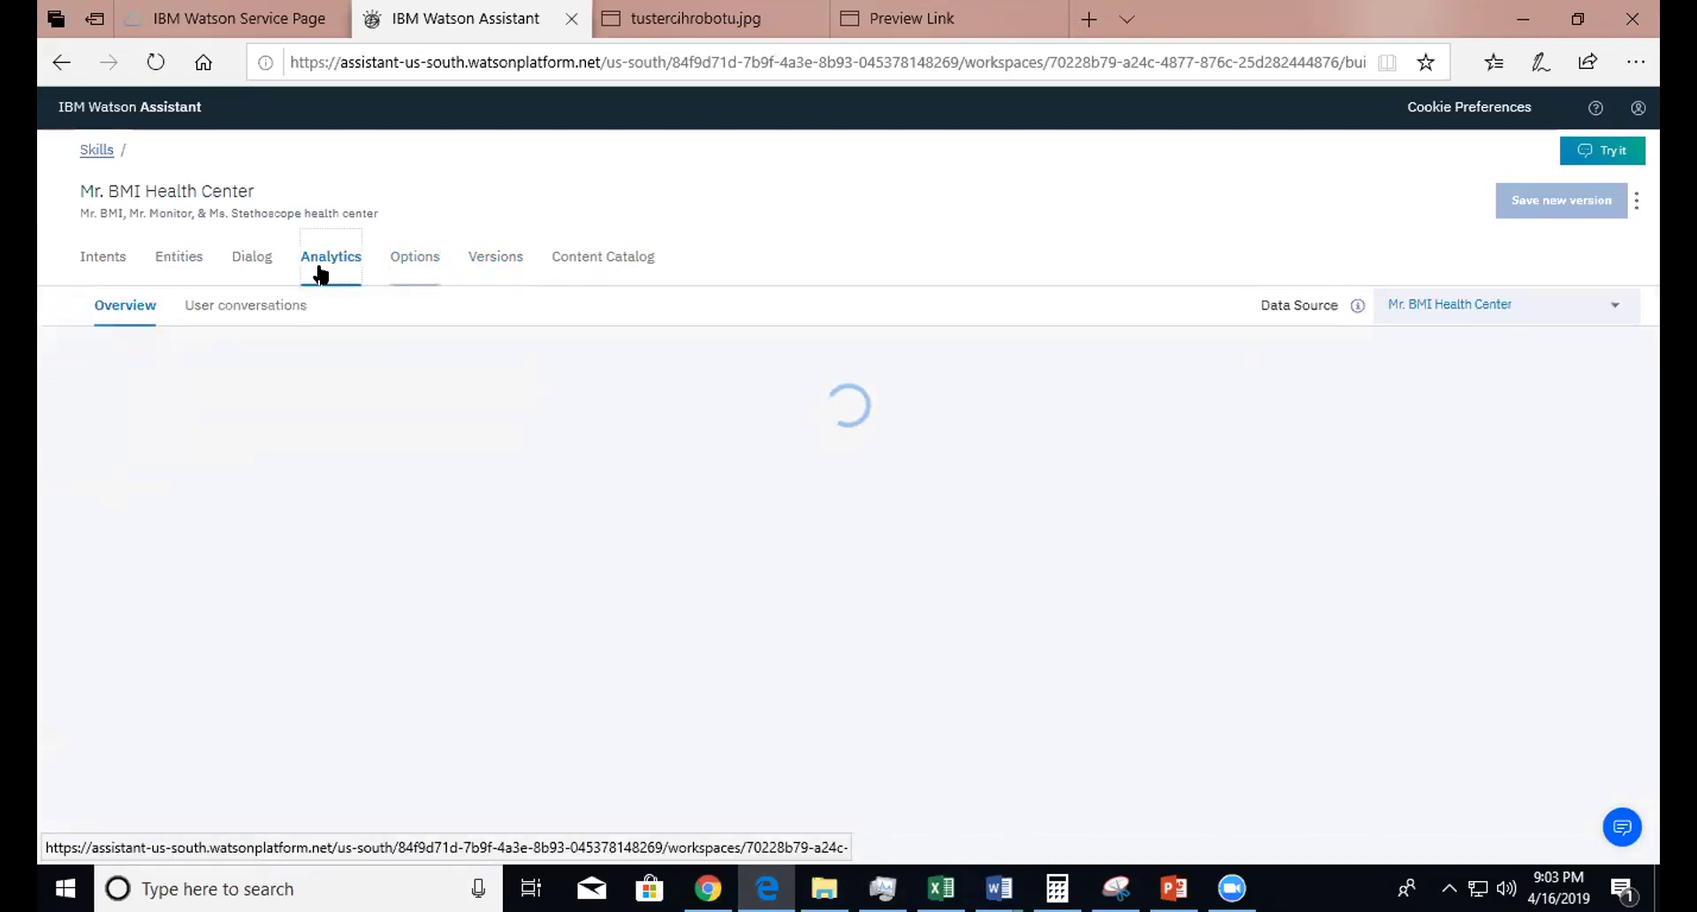
click(605, 270)
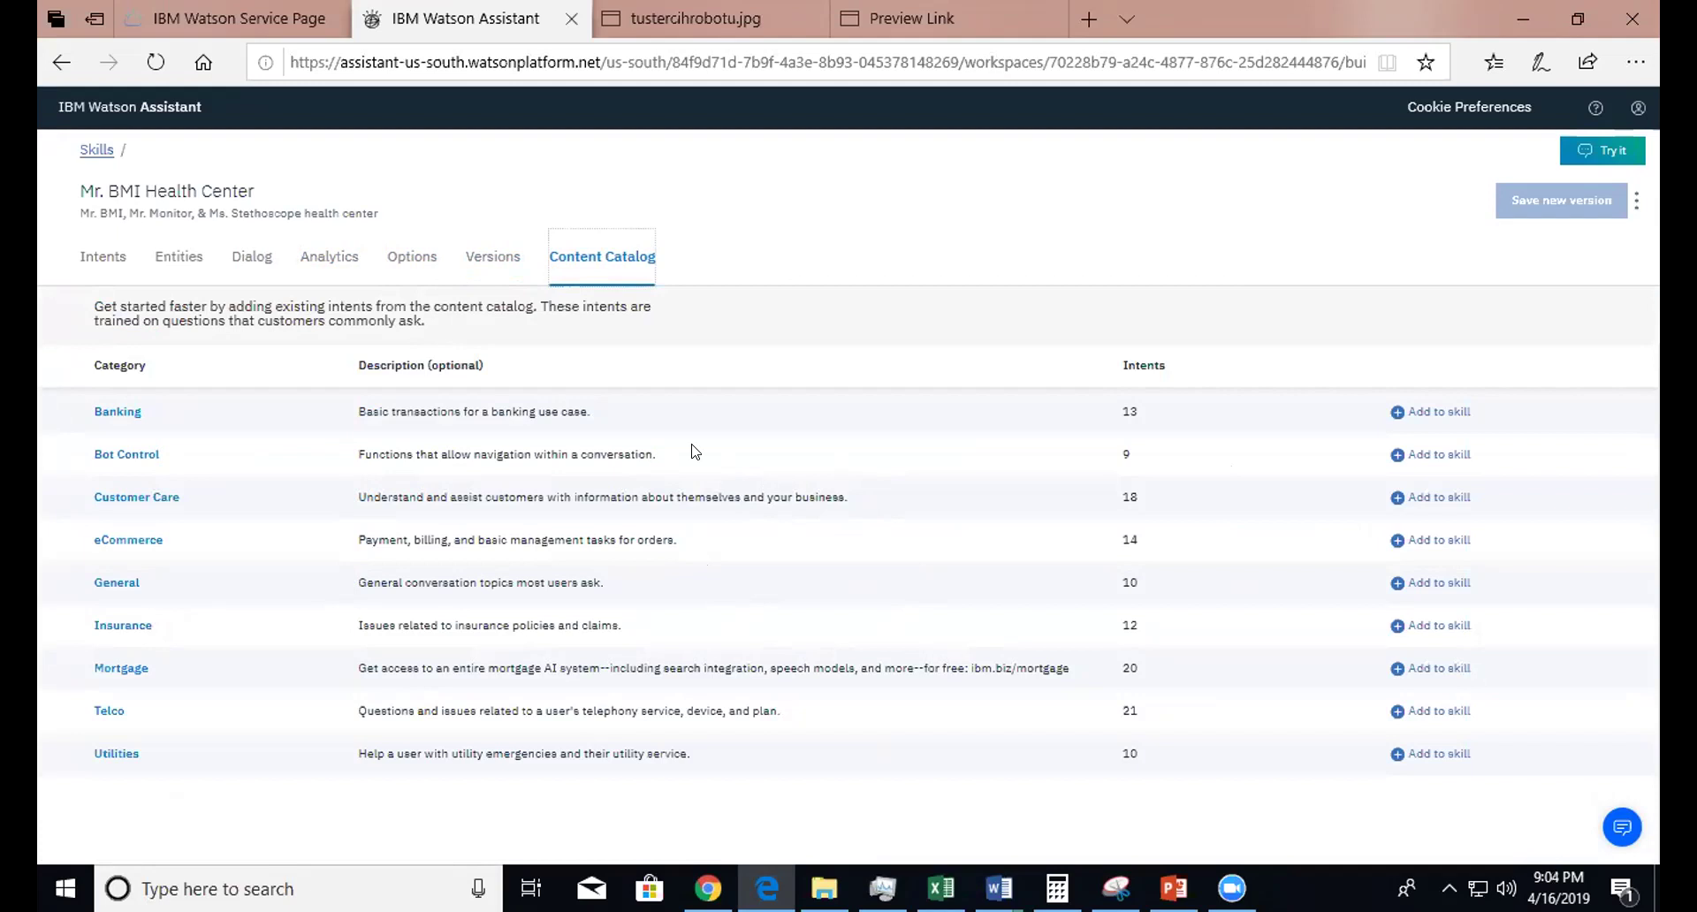
click(261, 260)
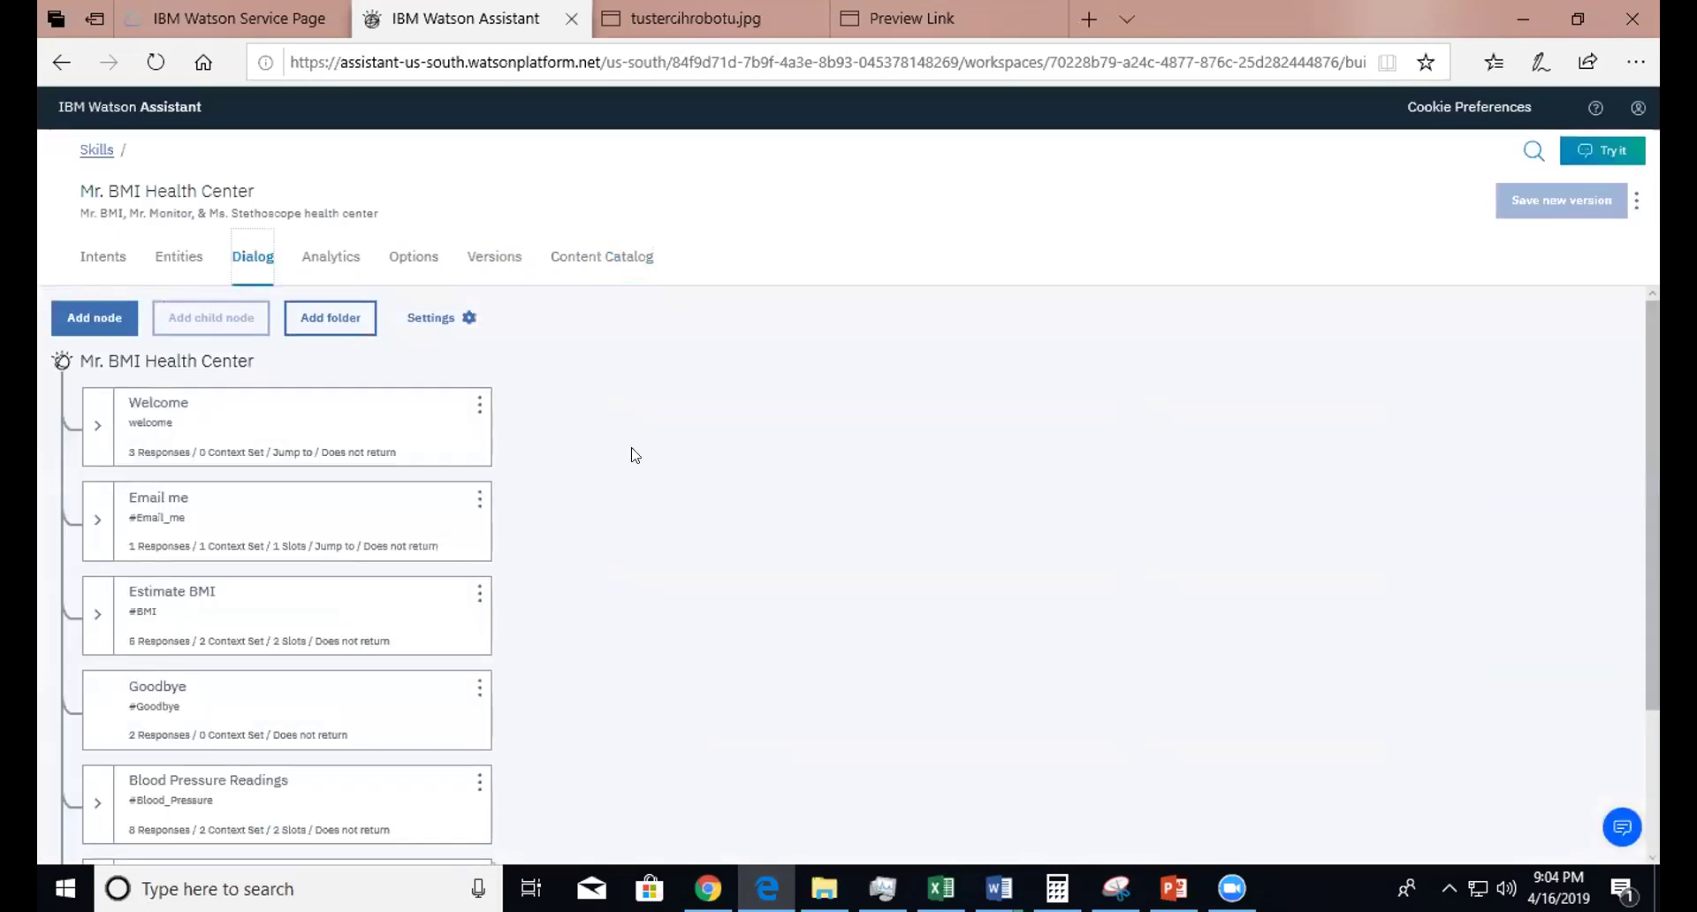
double_click(633, 453)
- From the skills list, choose Download JSON for the Mr. BMI Health Center skill
click(91, 152)
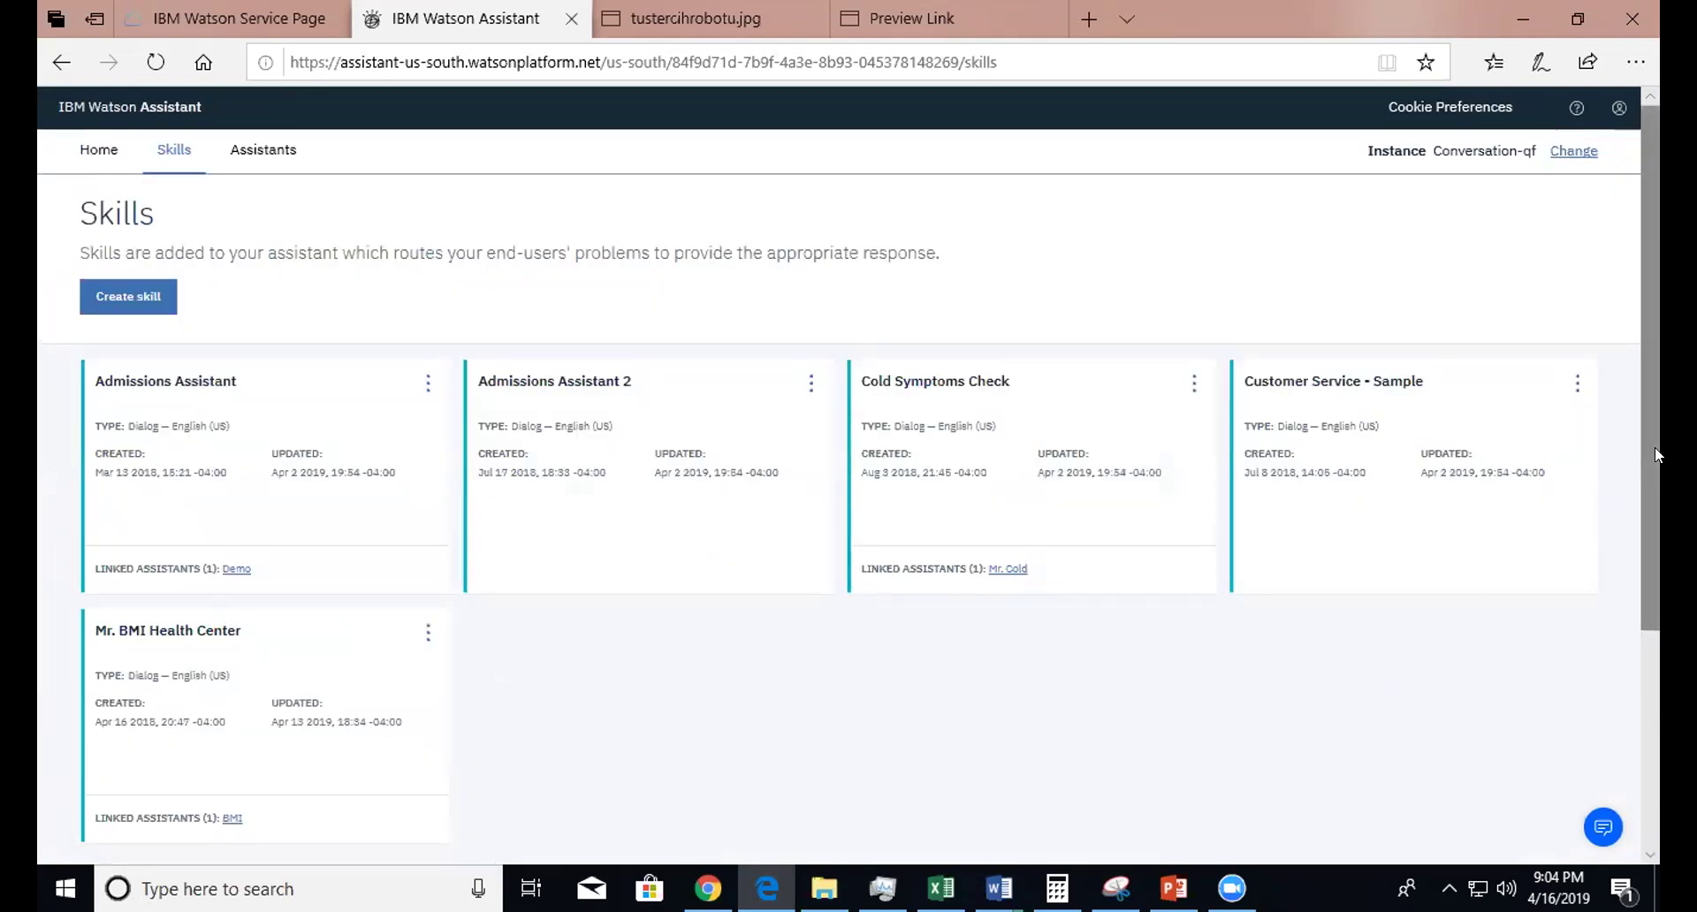
drag(1655, 450, 1644, 564)
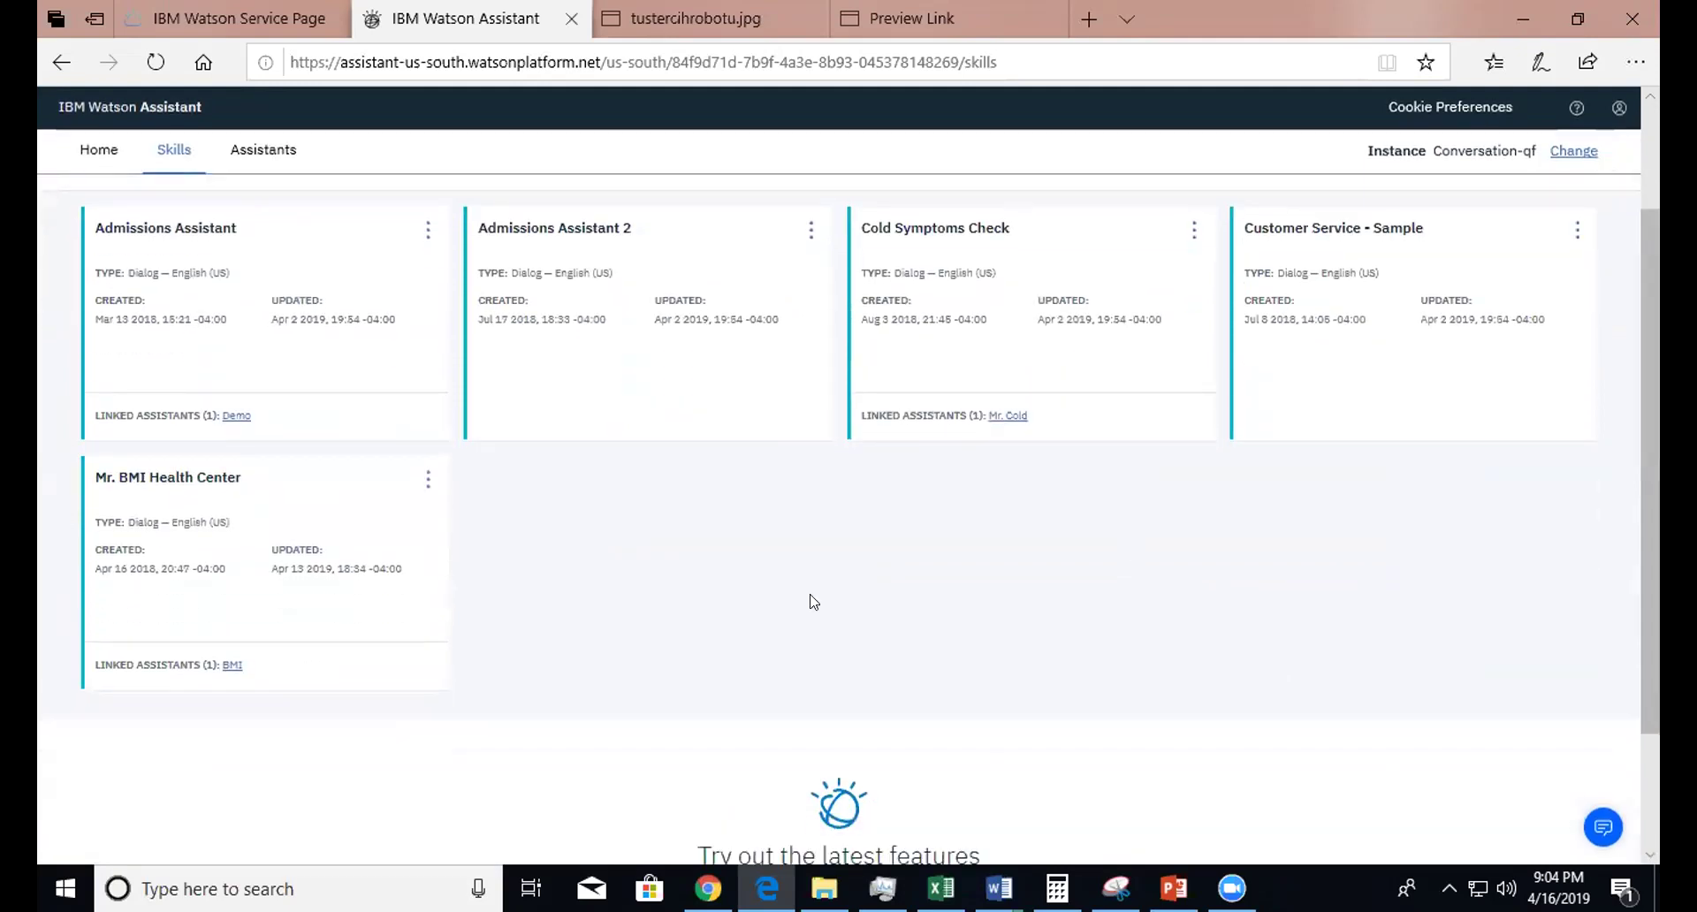
click(429, 481)
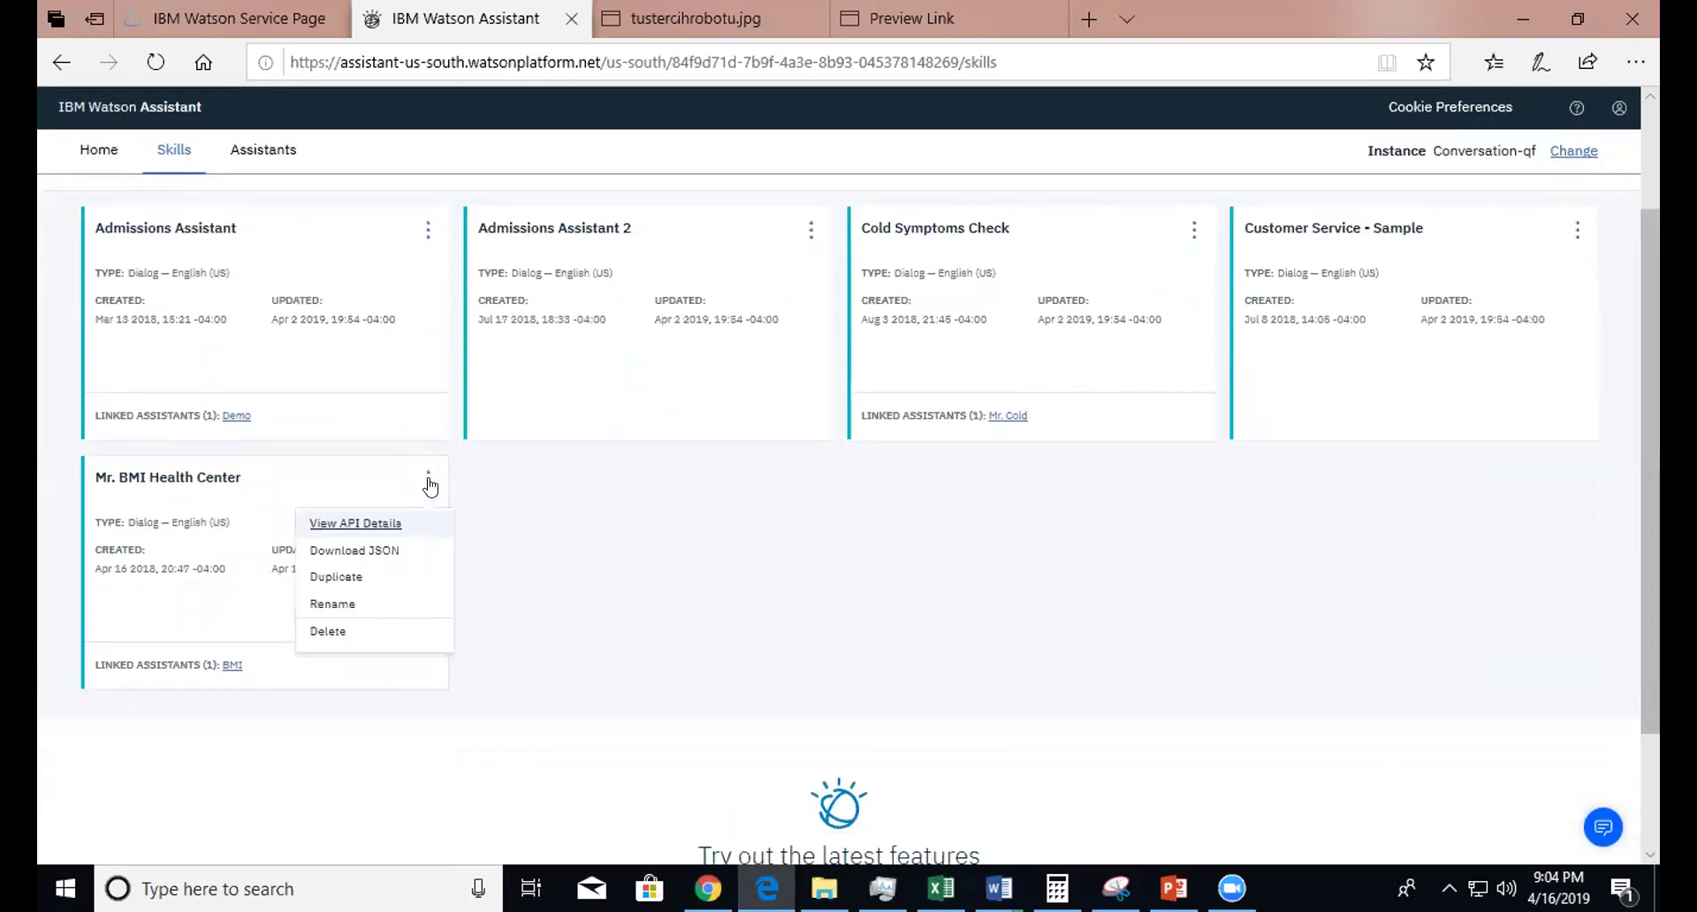
click(391, 552)
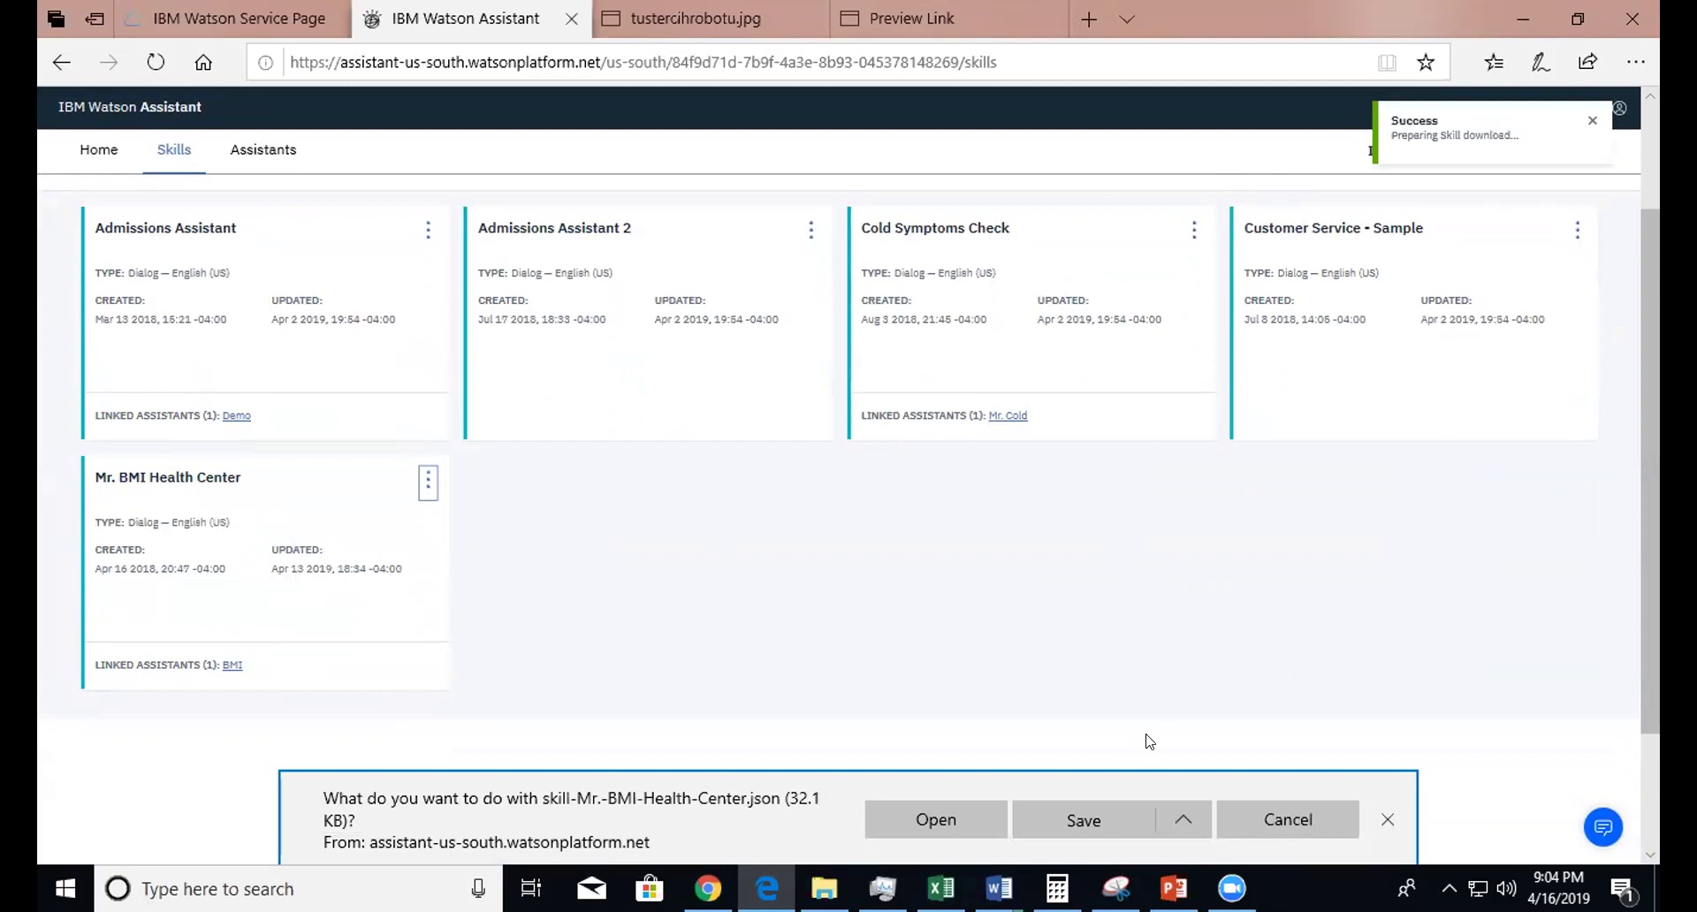
- Save skill-Mr.-BMI-Health-Center.json into the Downloads folder
click(1182, 821)
click(1148, 782)
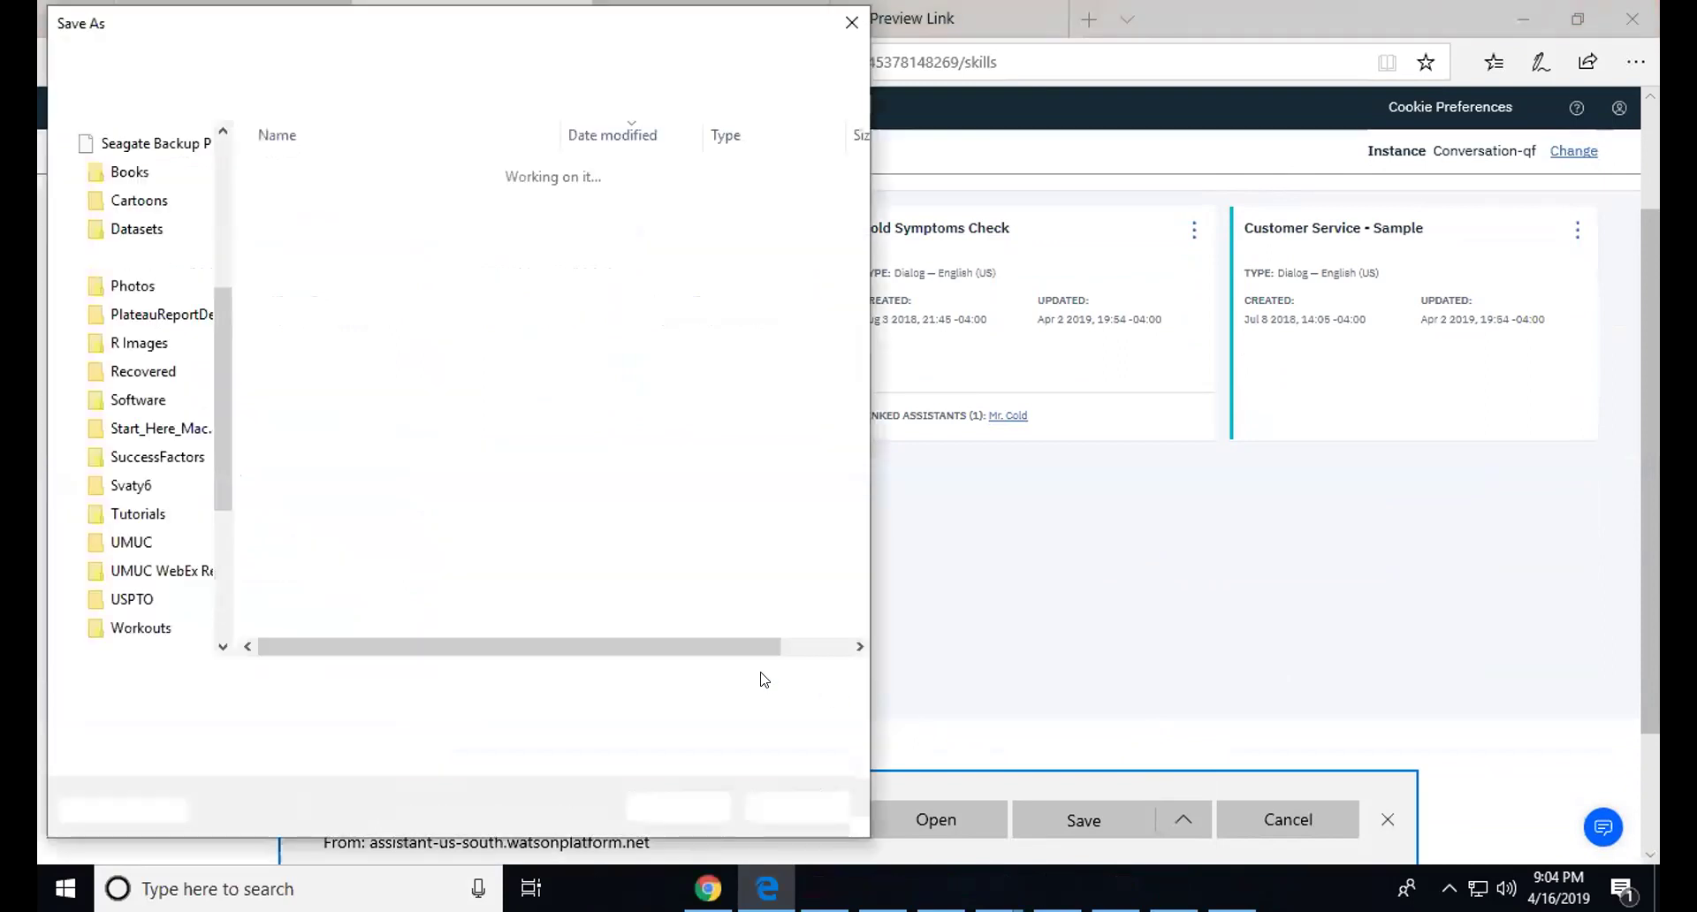
drag(216, 363, 230, 181)
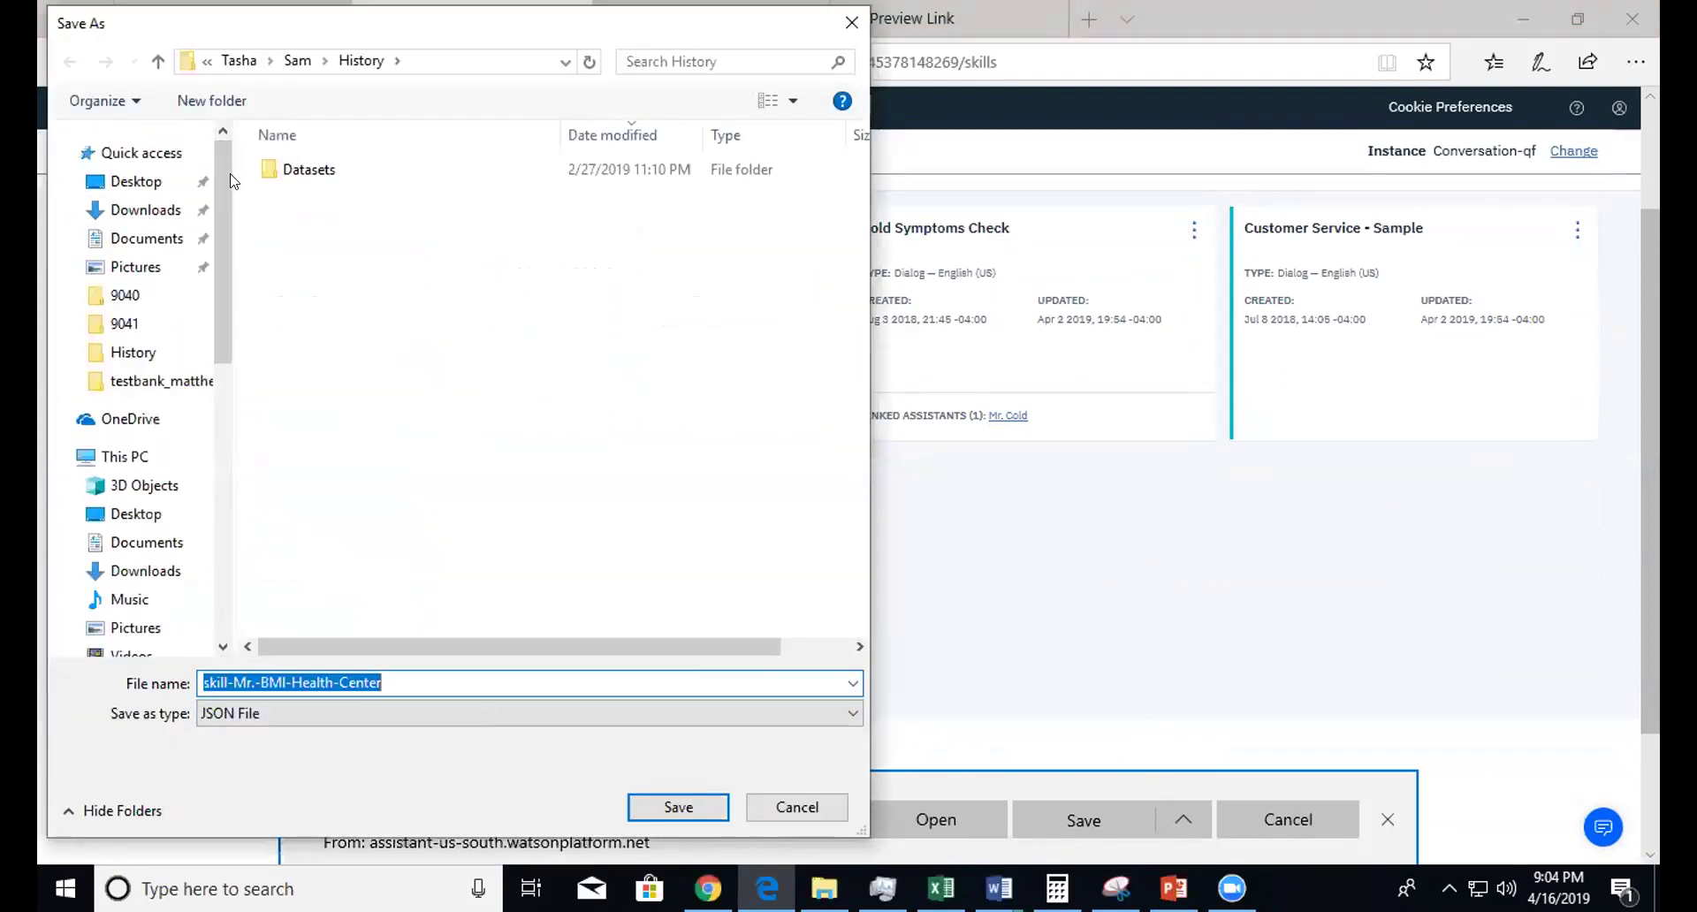
click(143, 209)
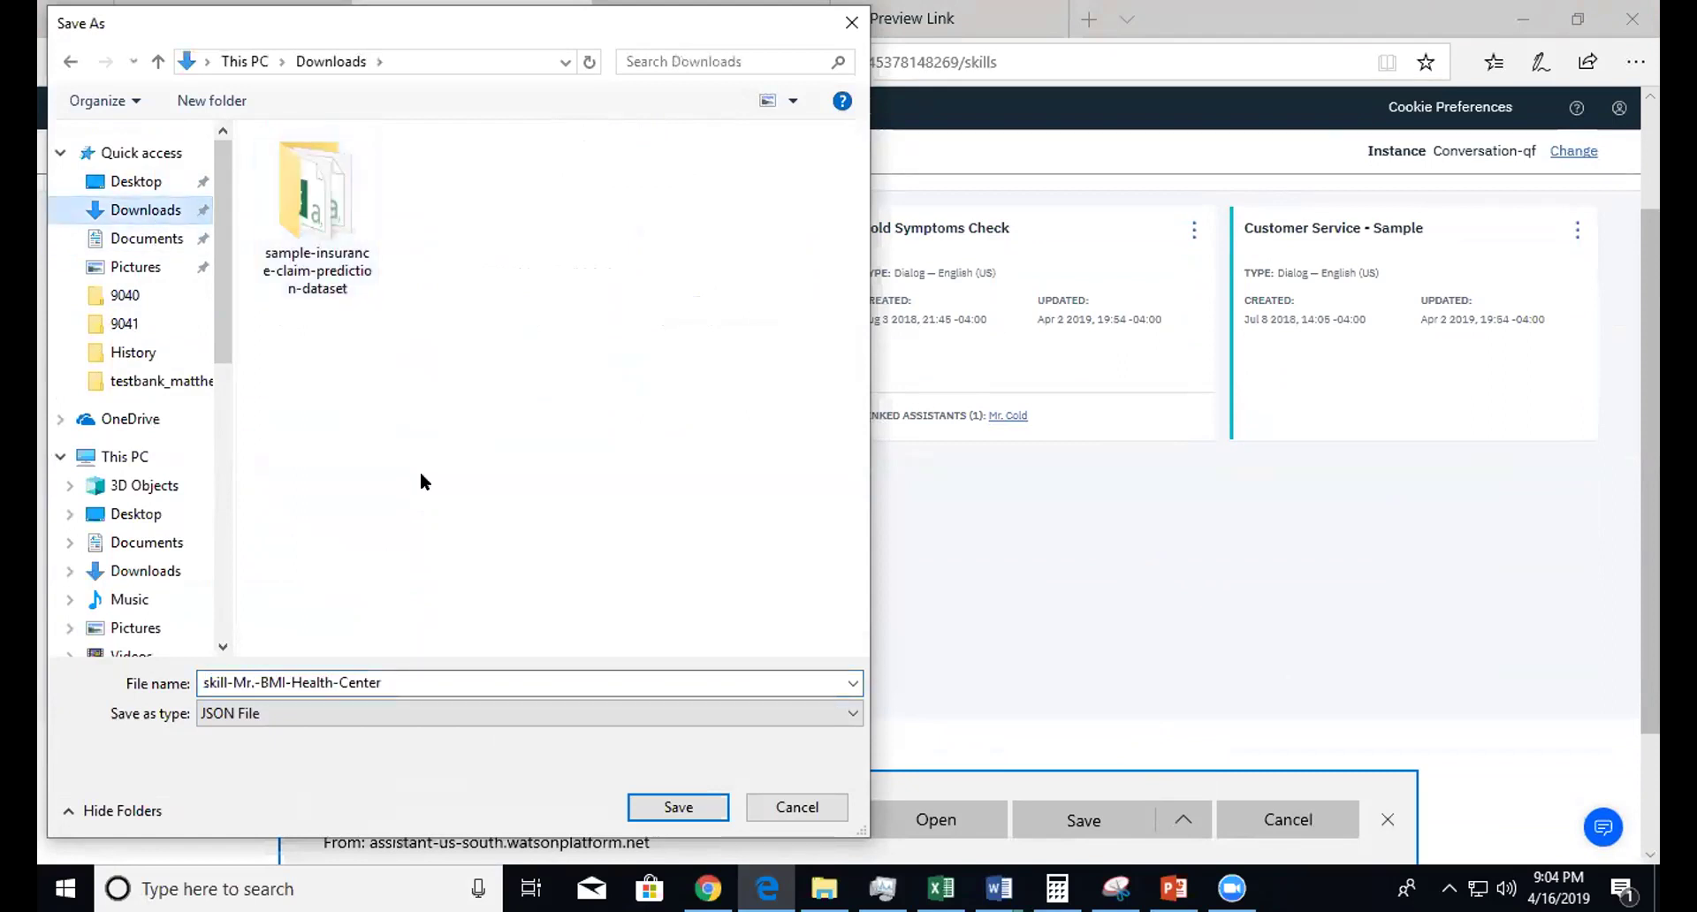
click(669, 808)
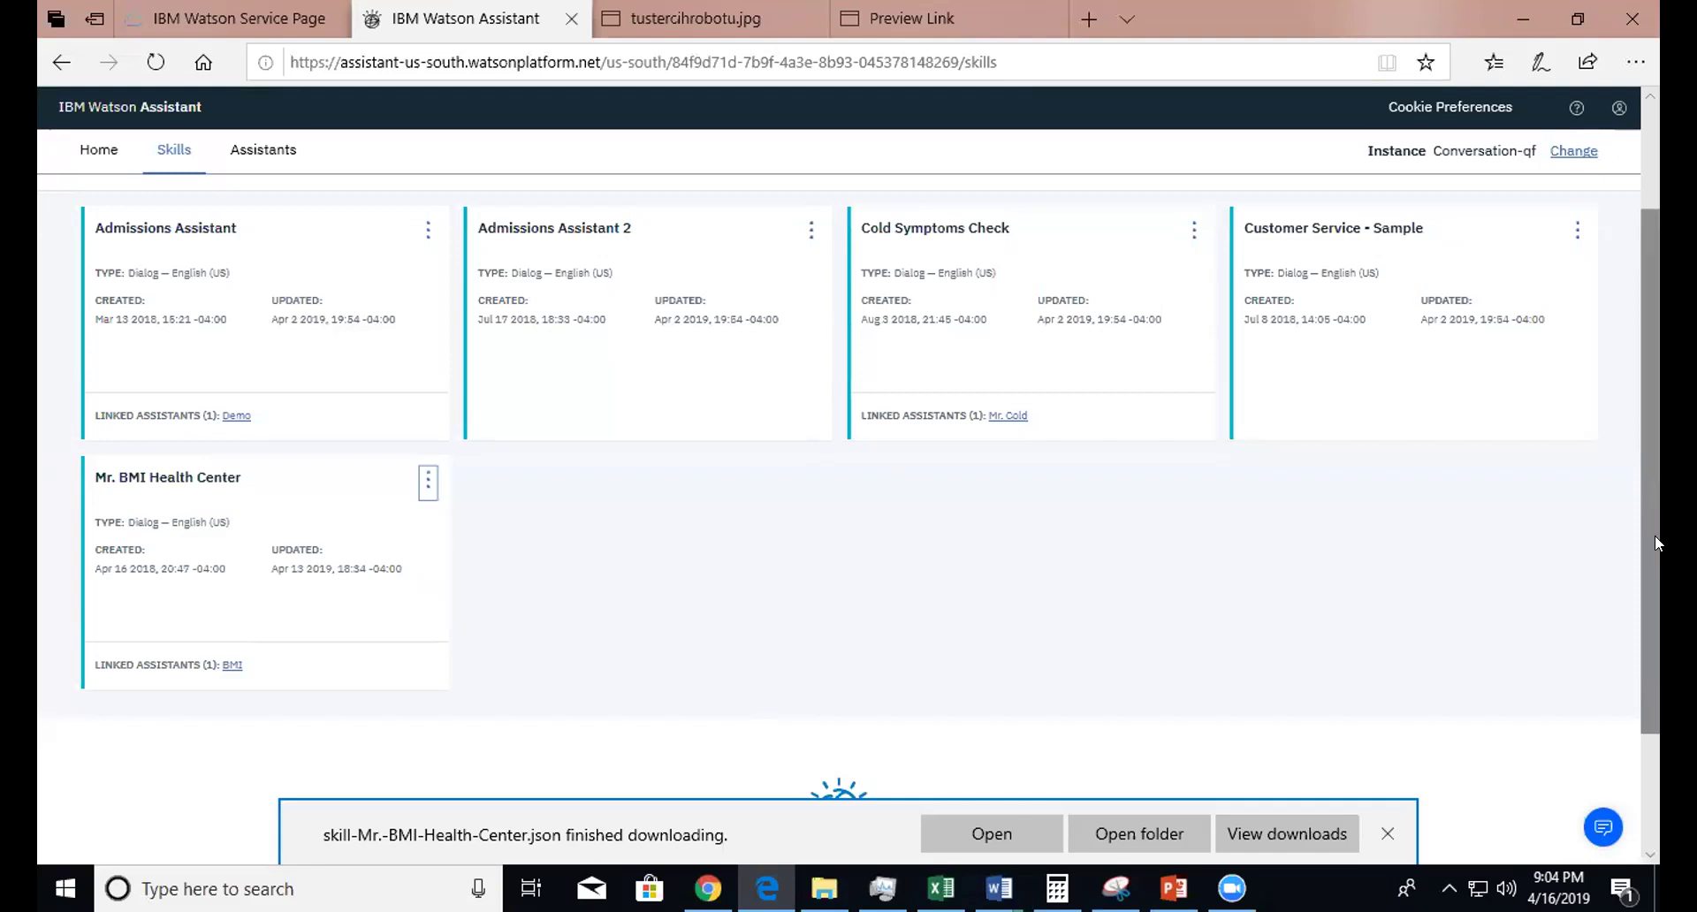
drag(1655, 533, 1654, 332)
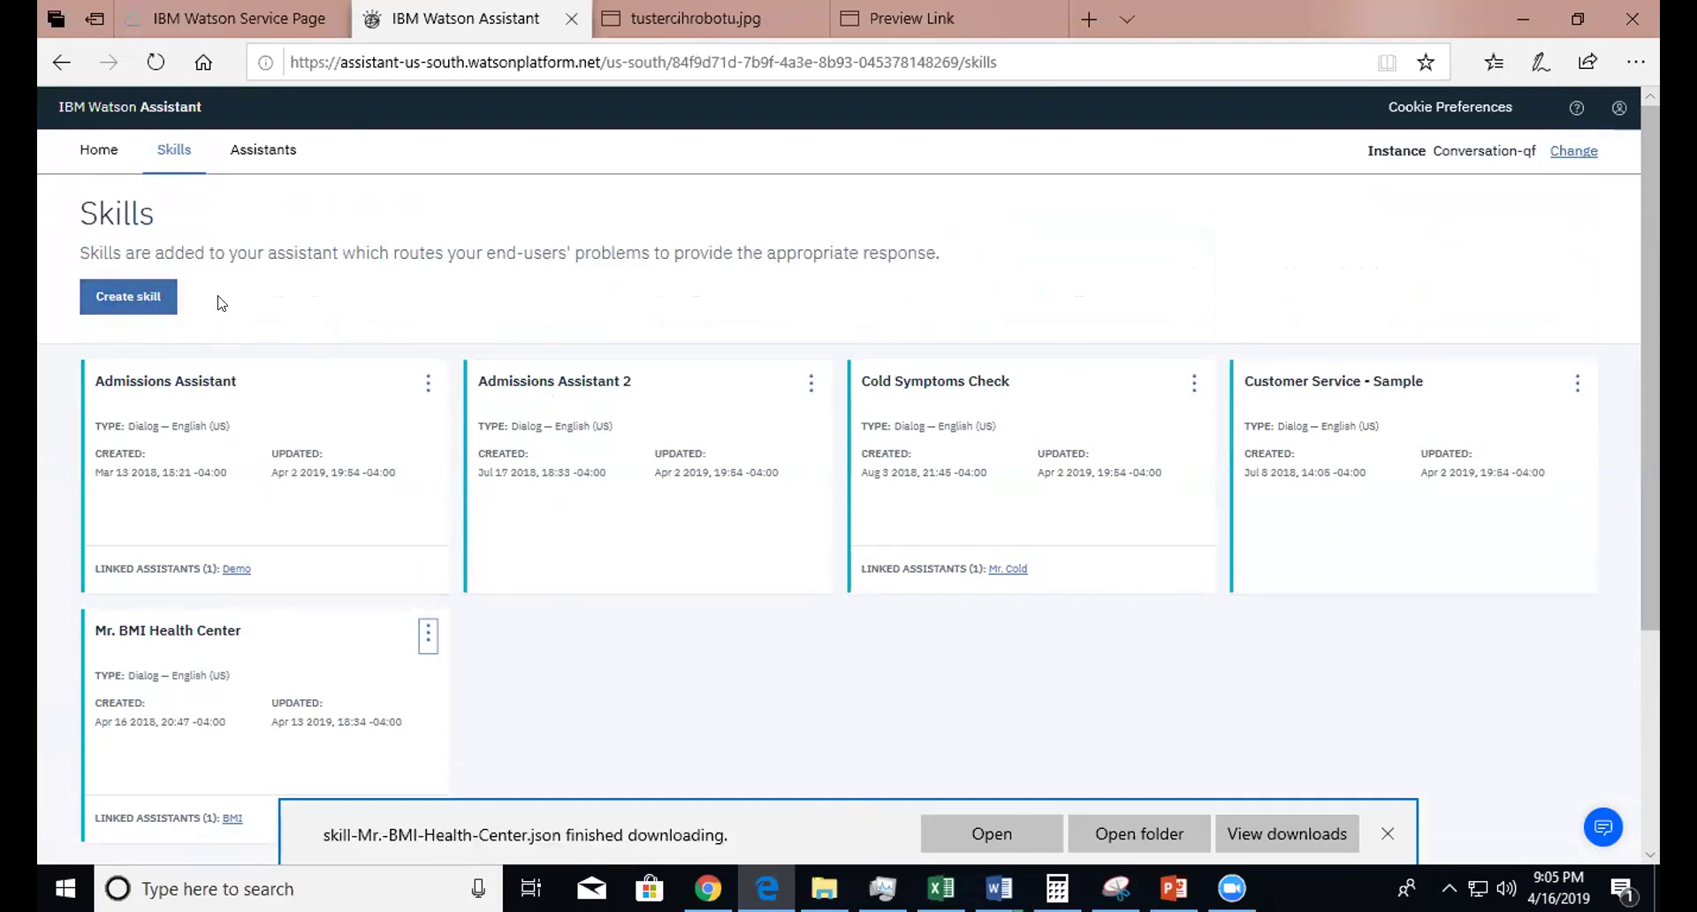
click(128, 301)
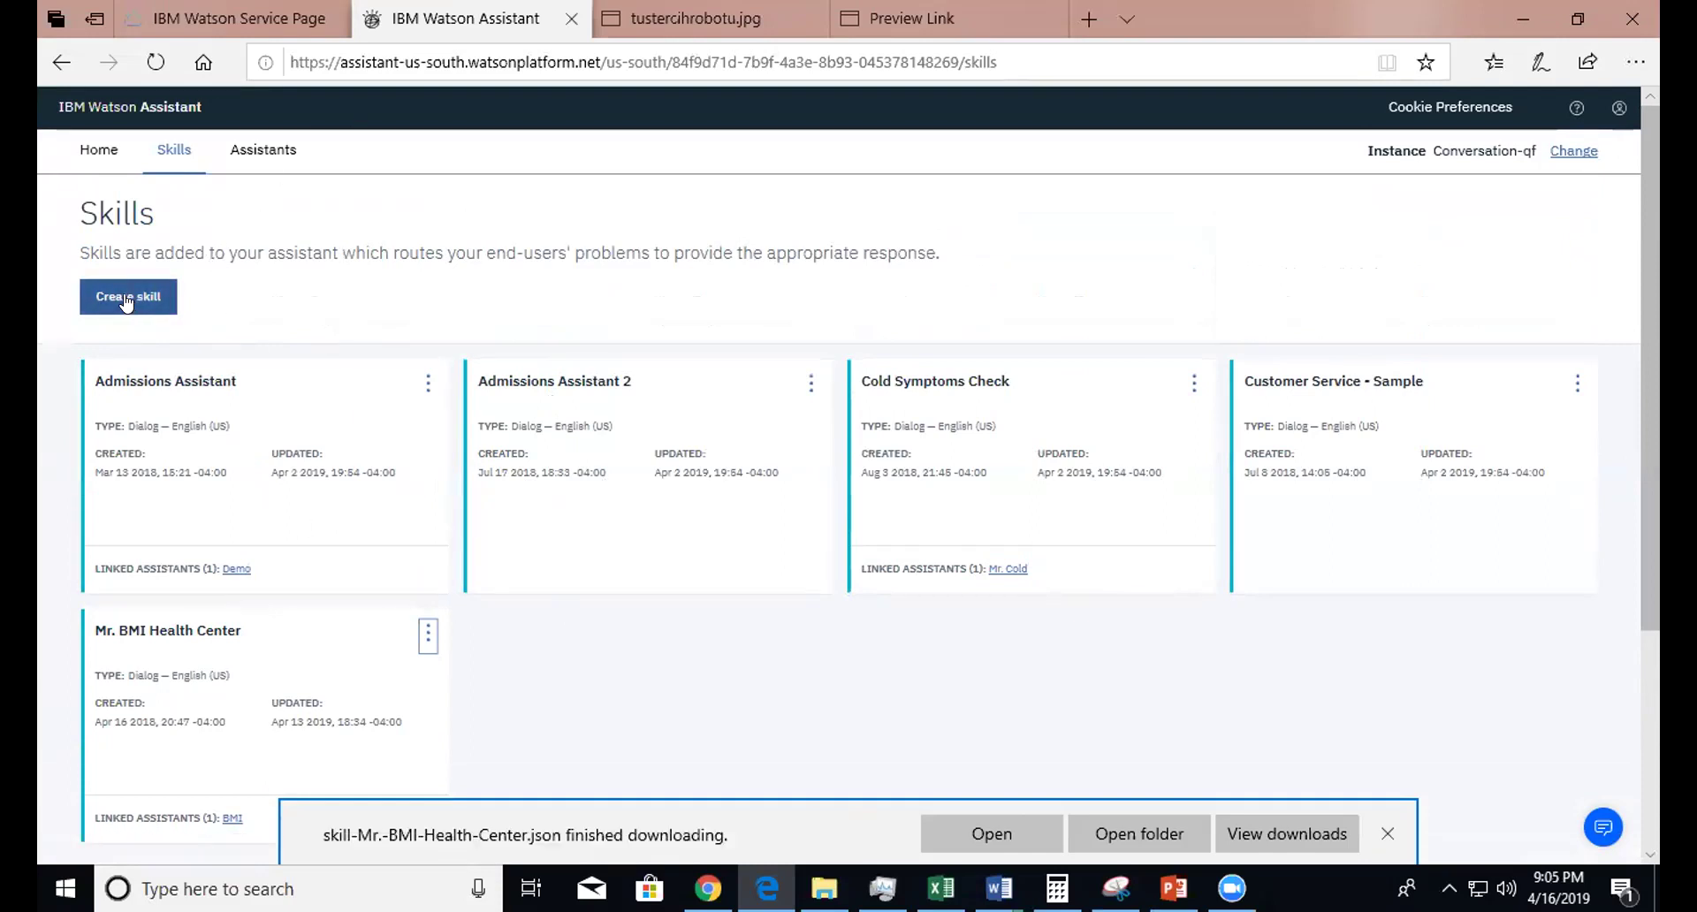
click(113, 300)
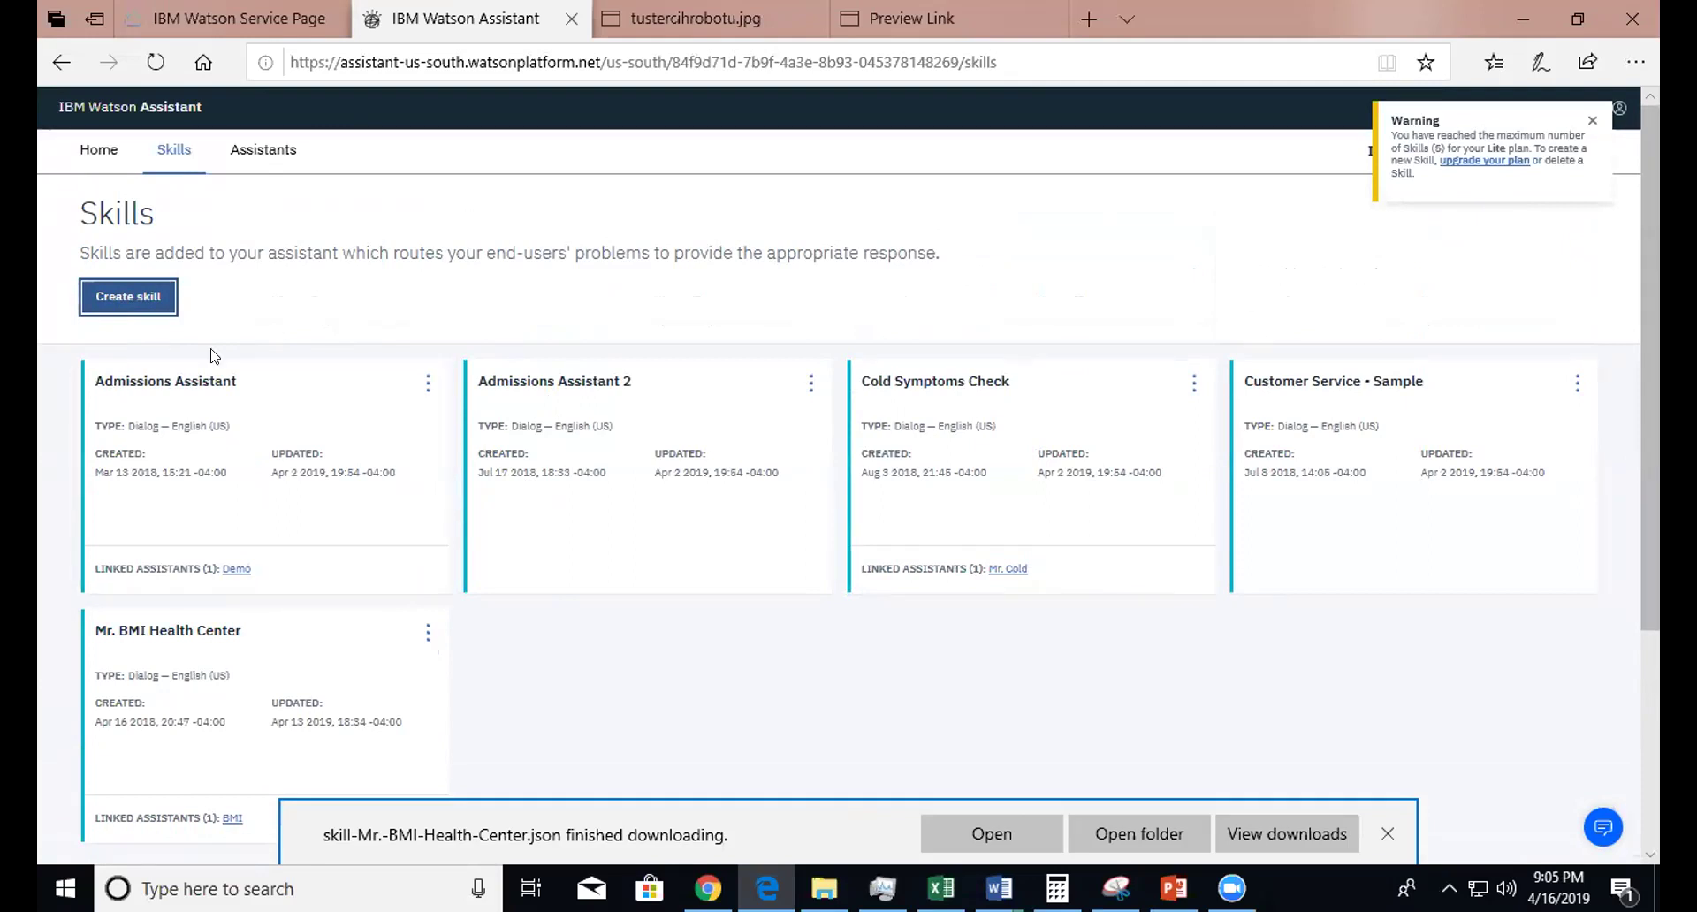
click(1592, 120)
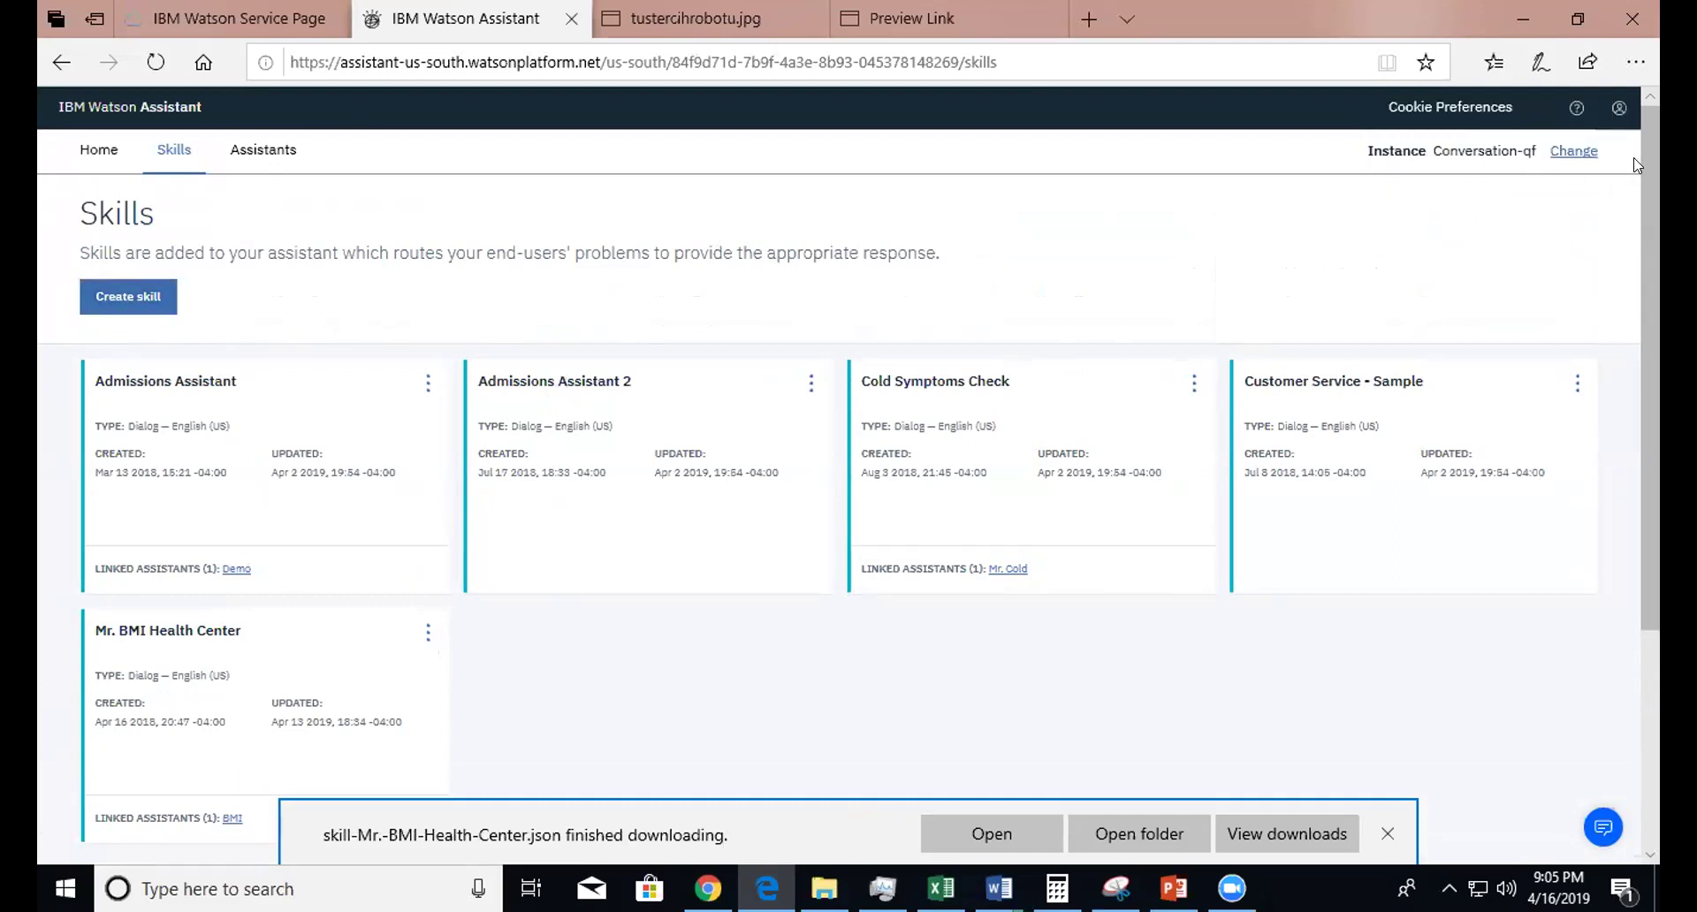
click(1574, 152)
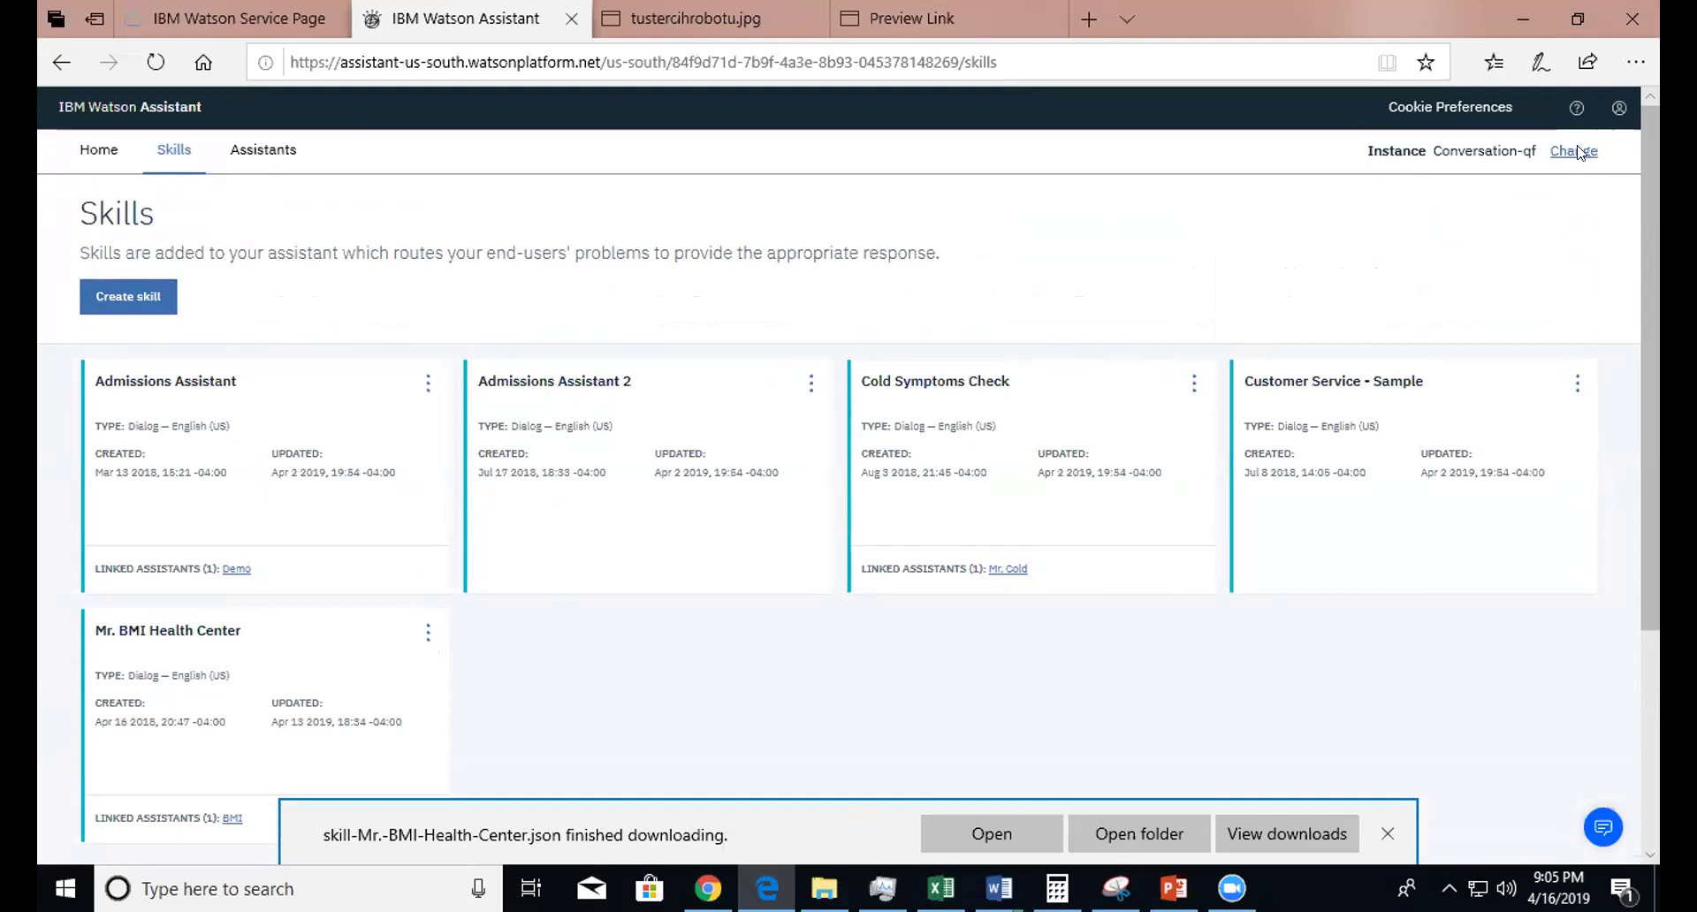
- Select the Conversation-oz instance and list its five skills, such as Mr Mechanic and Verizon Call Center
drag(1654, 348, 1653, 666)
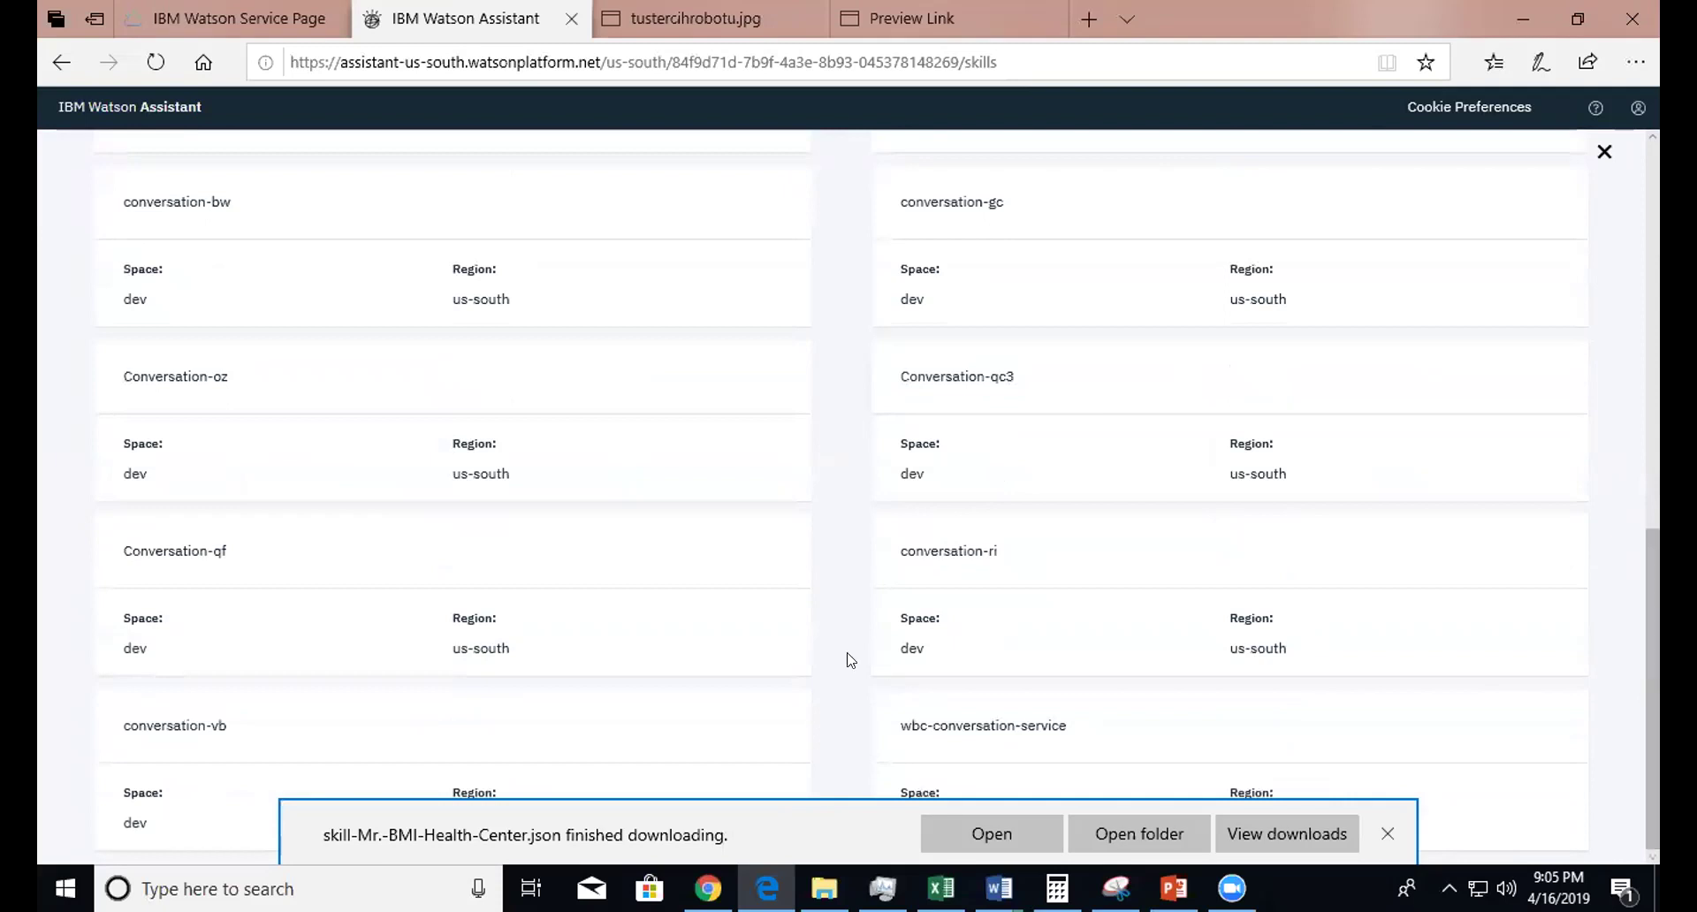
click(134, 452)
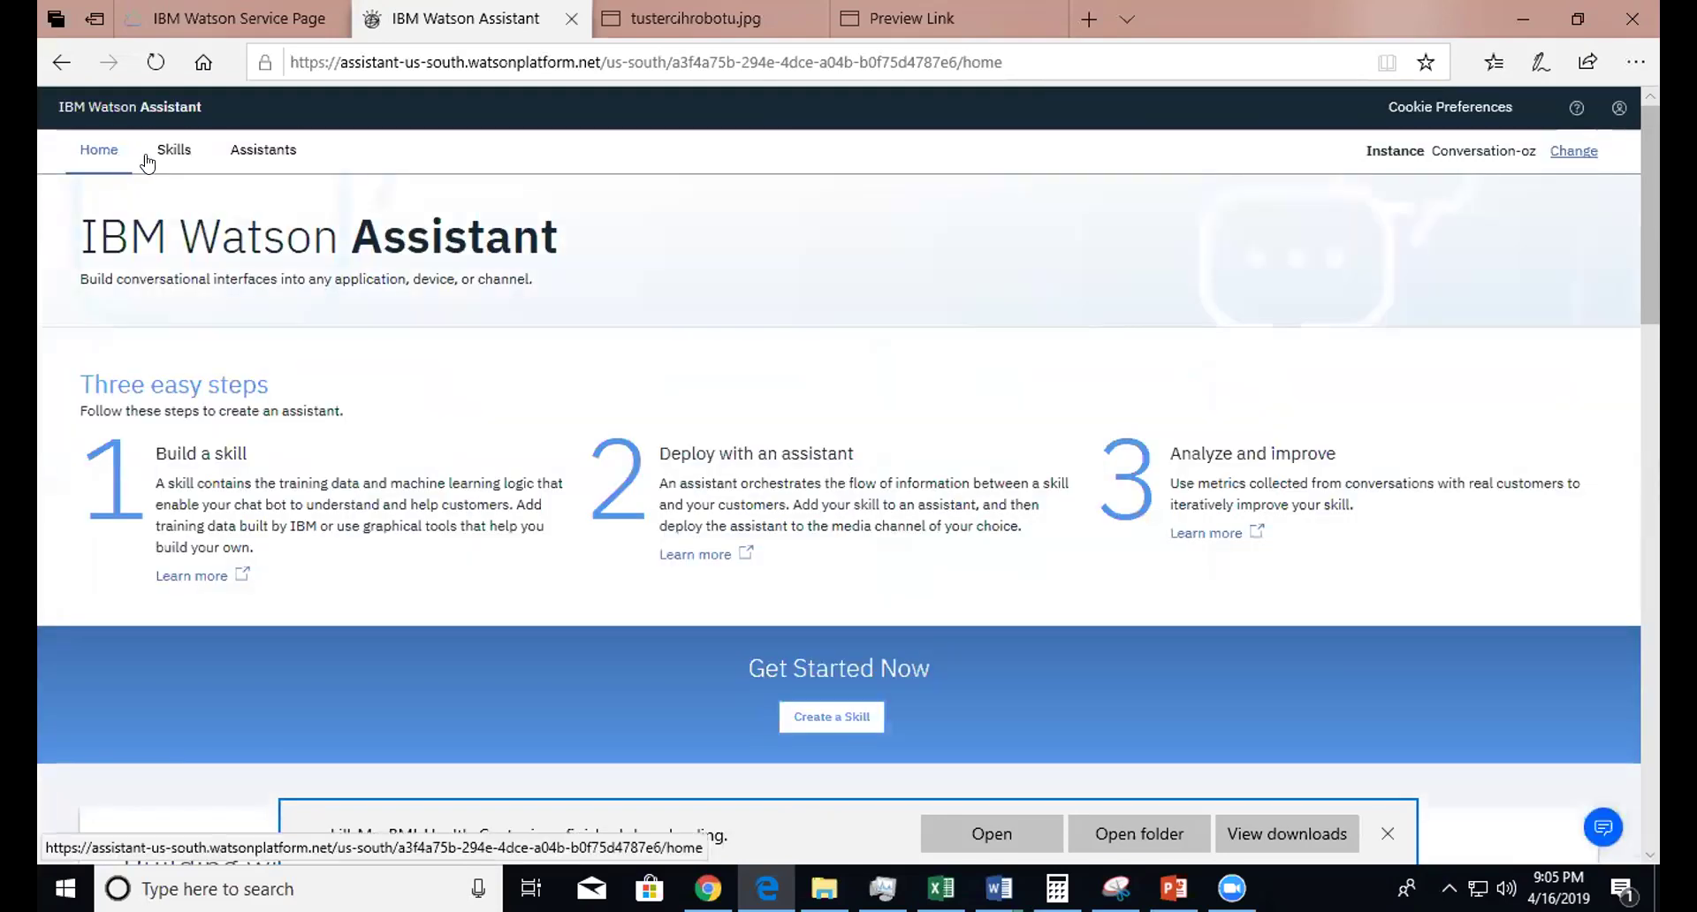
click(174, 150)
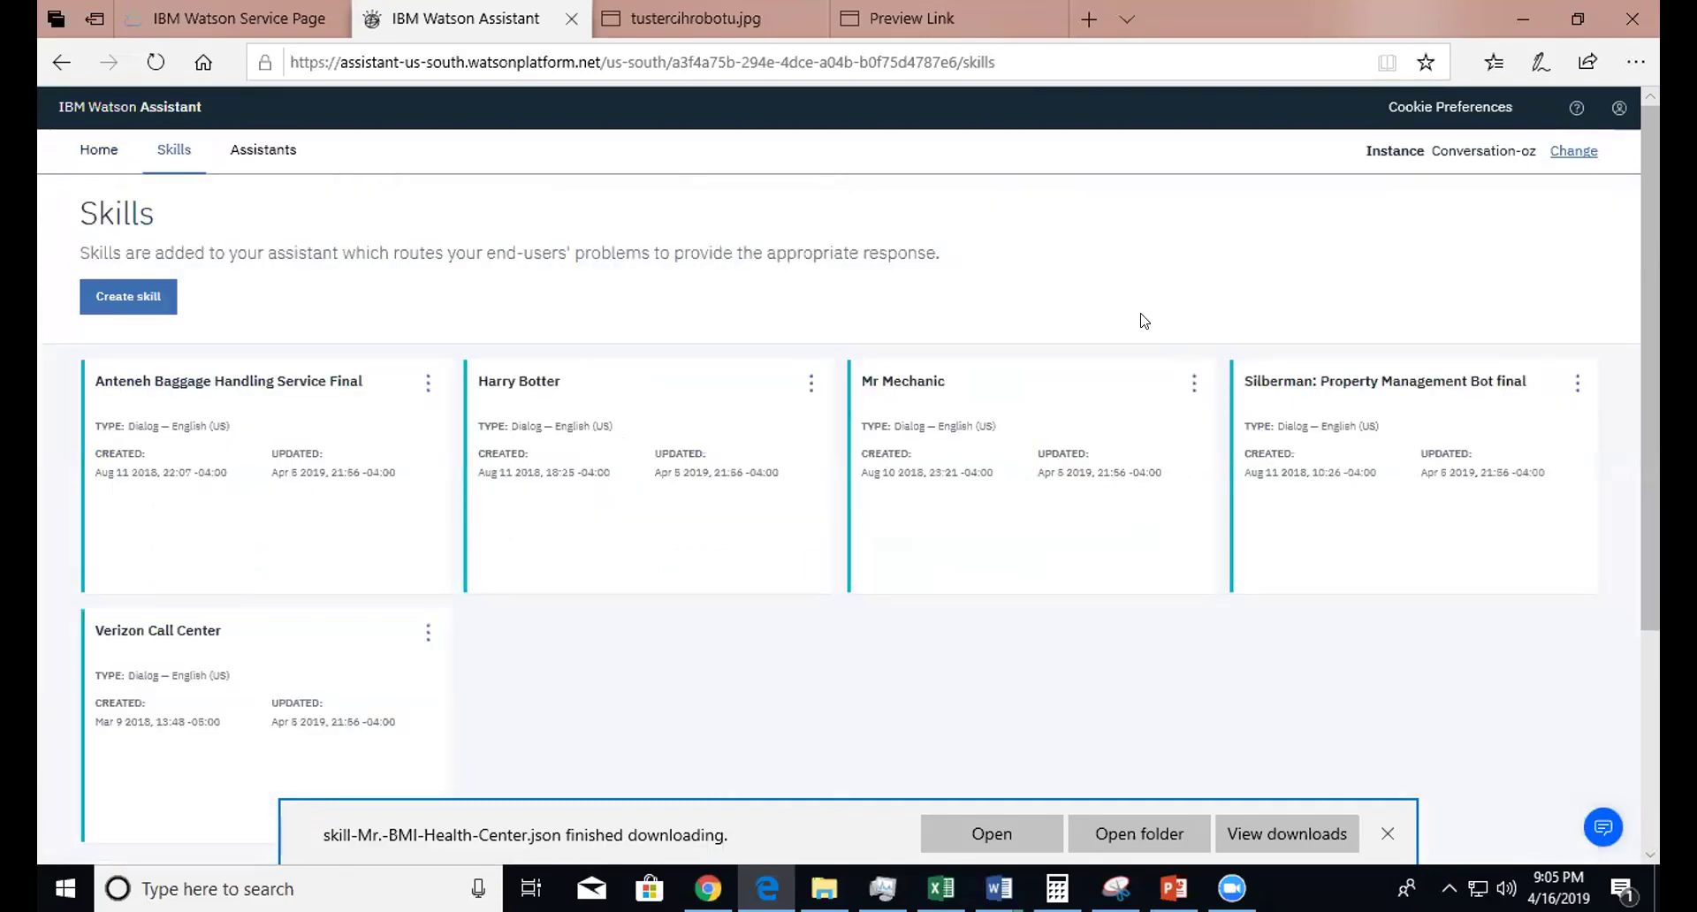
- Delete the Verizon Call Center skill, entering 'delete' in the confirmation field
click(428, 634)
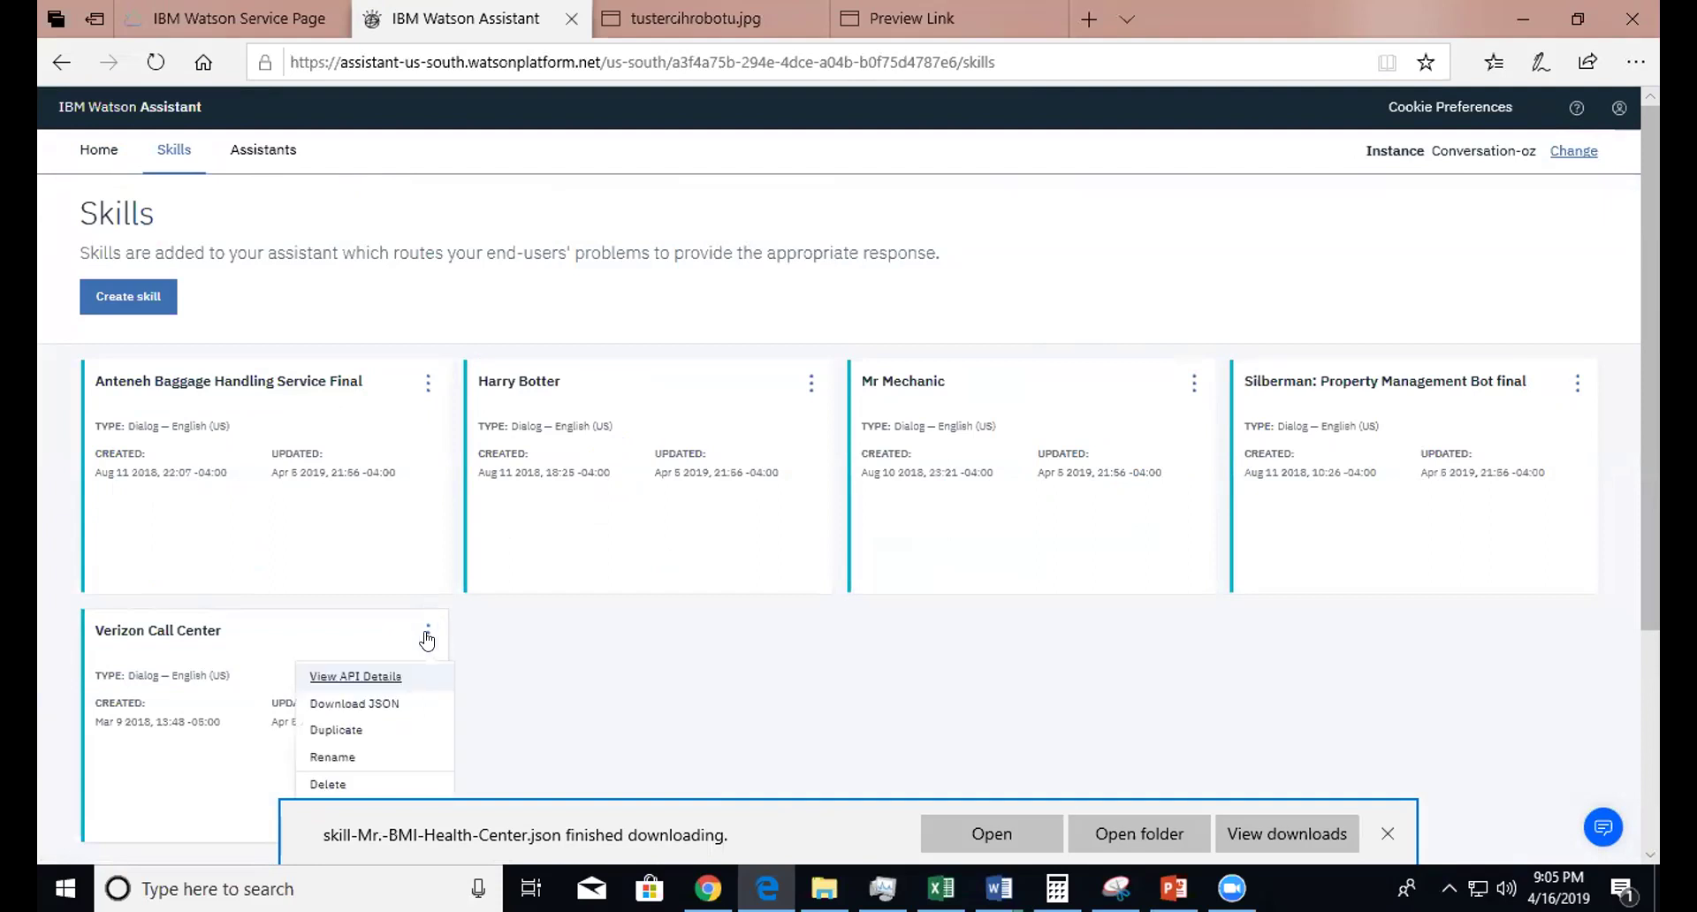
click(373, 786)
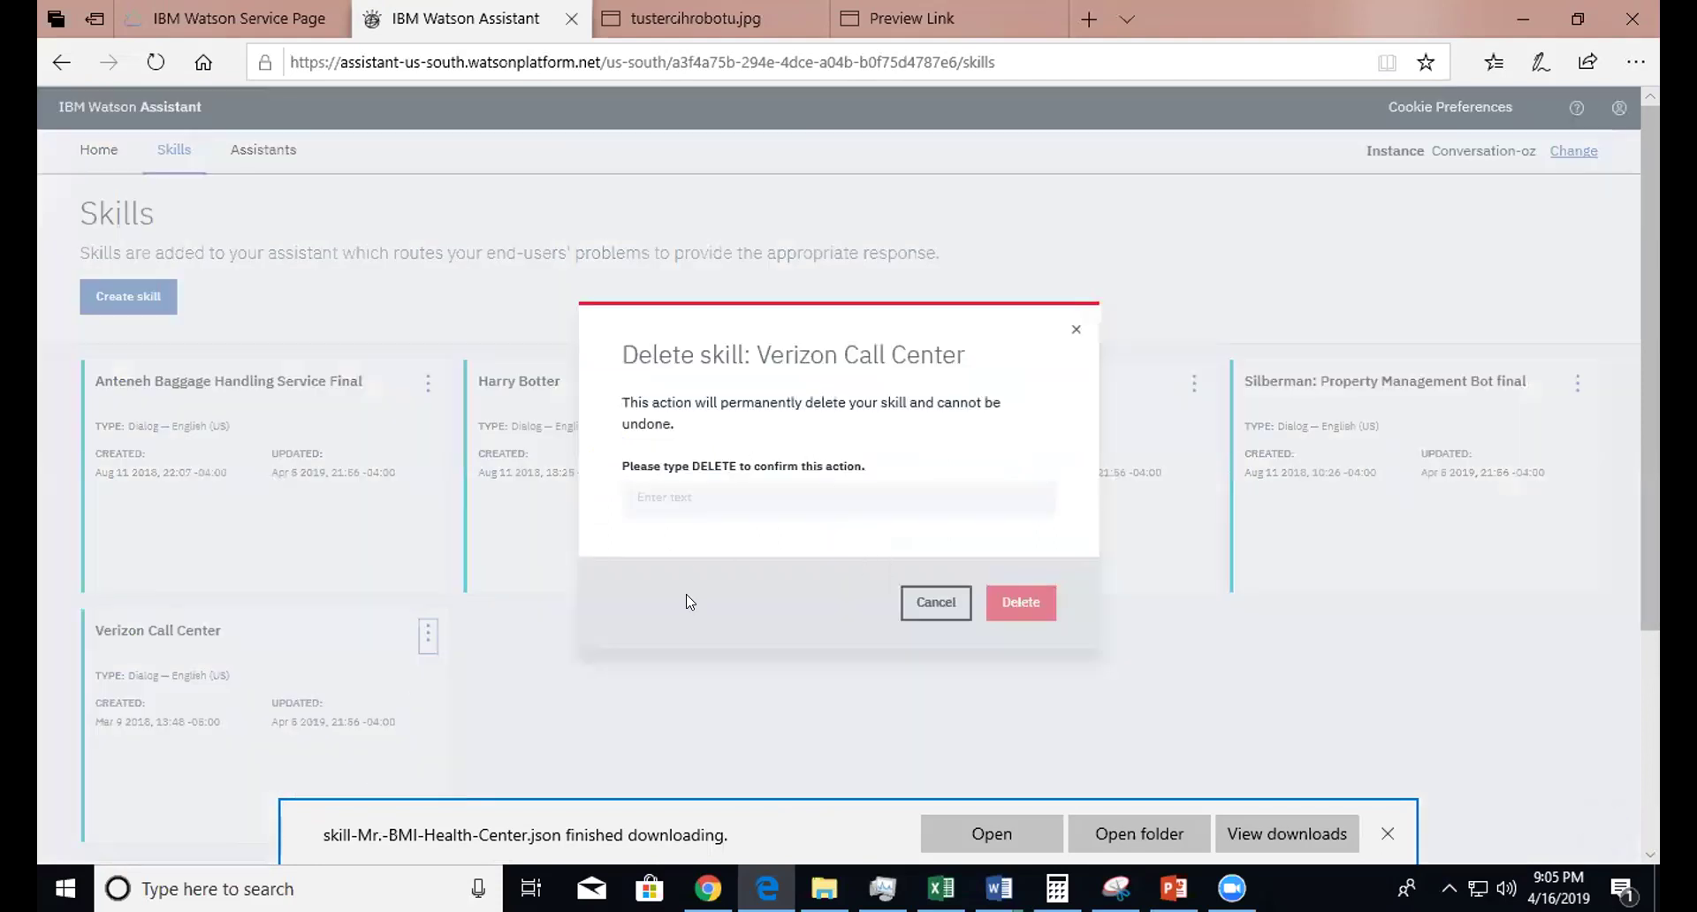
click(672, 493)
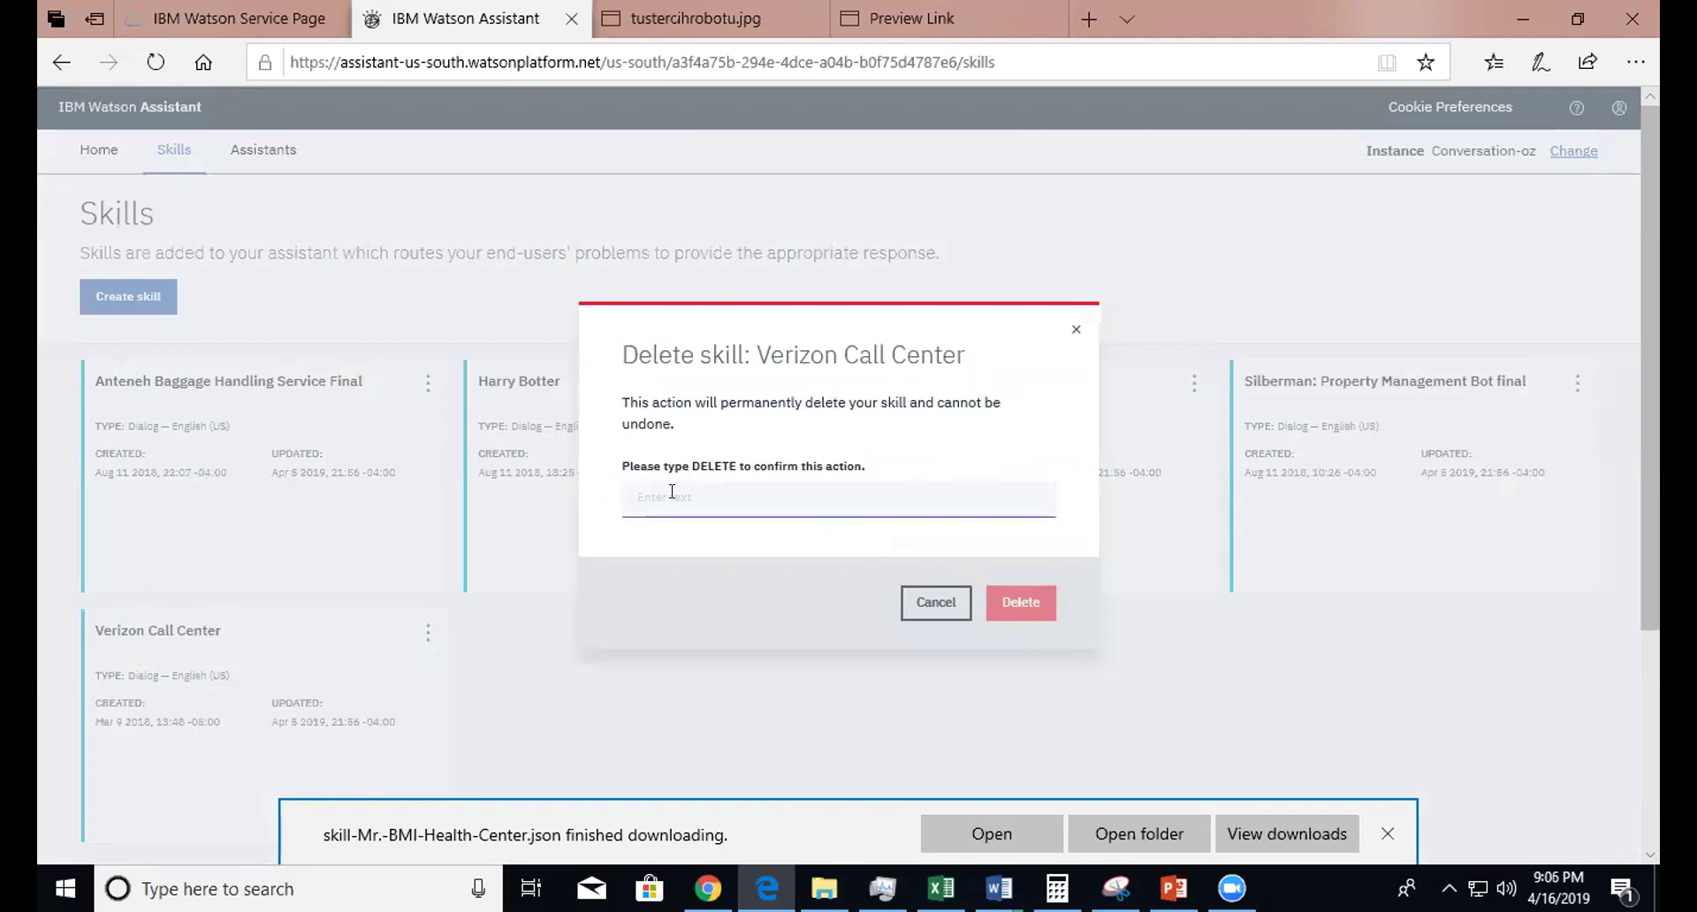
right_click(687, 476)
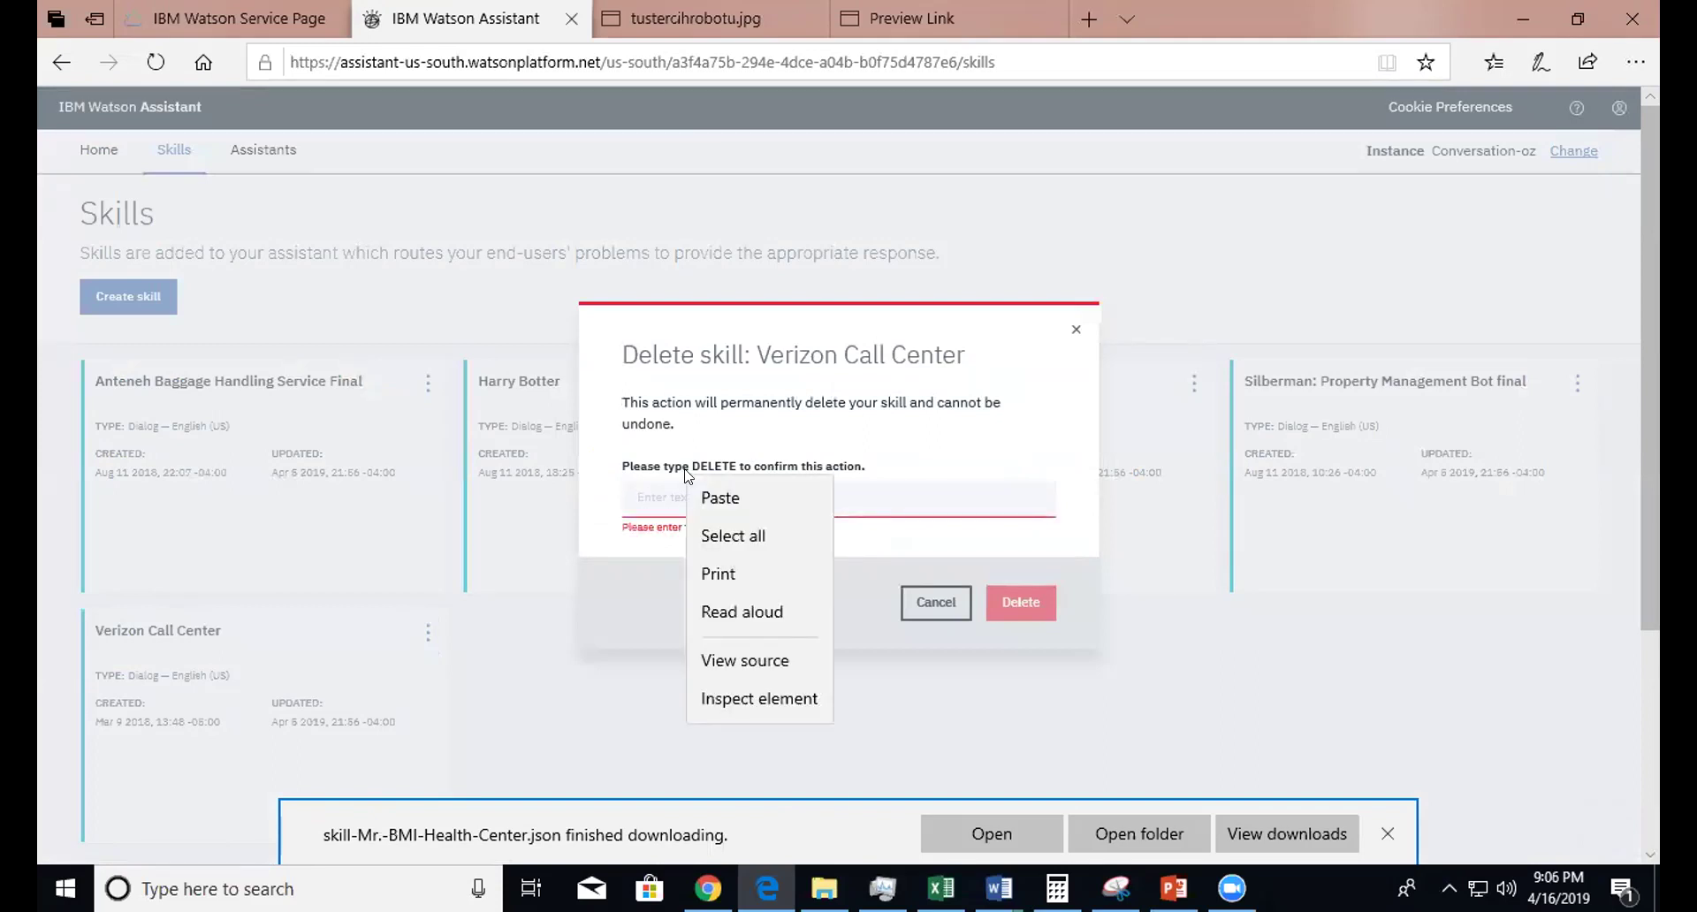
click(651, 506)
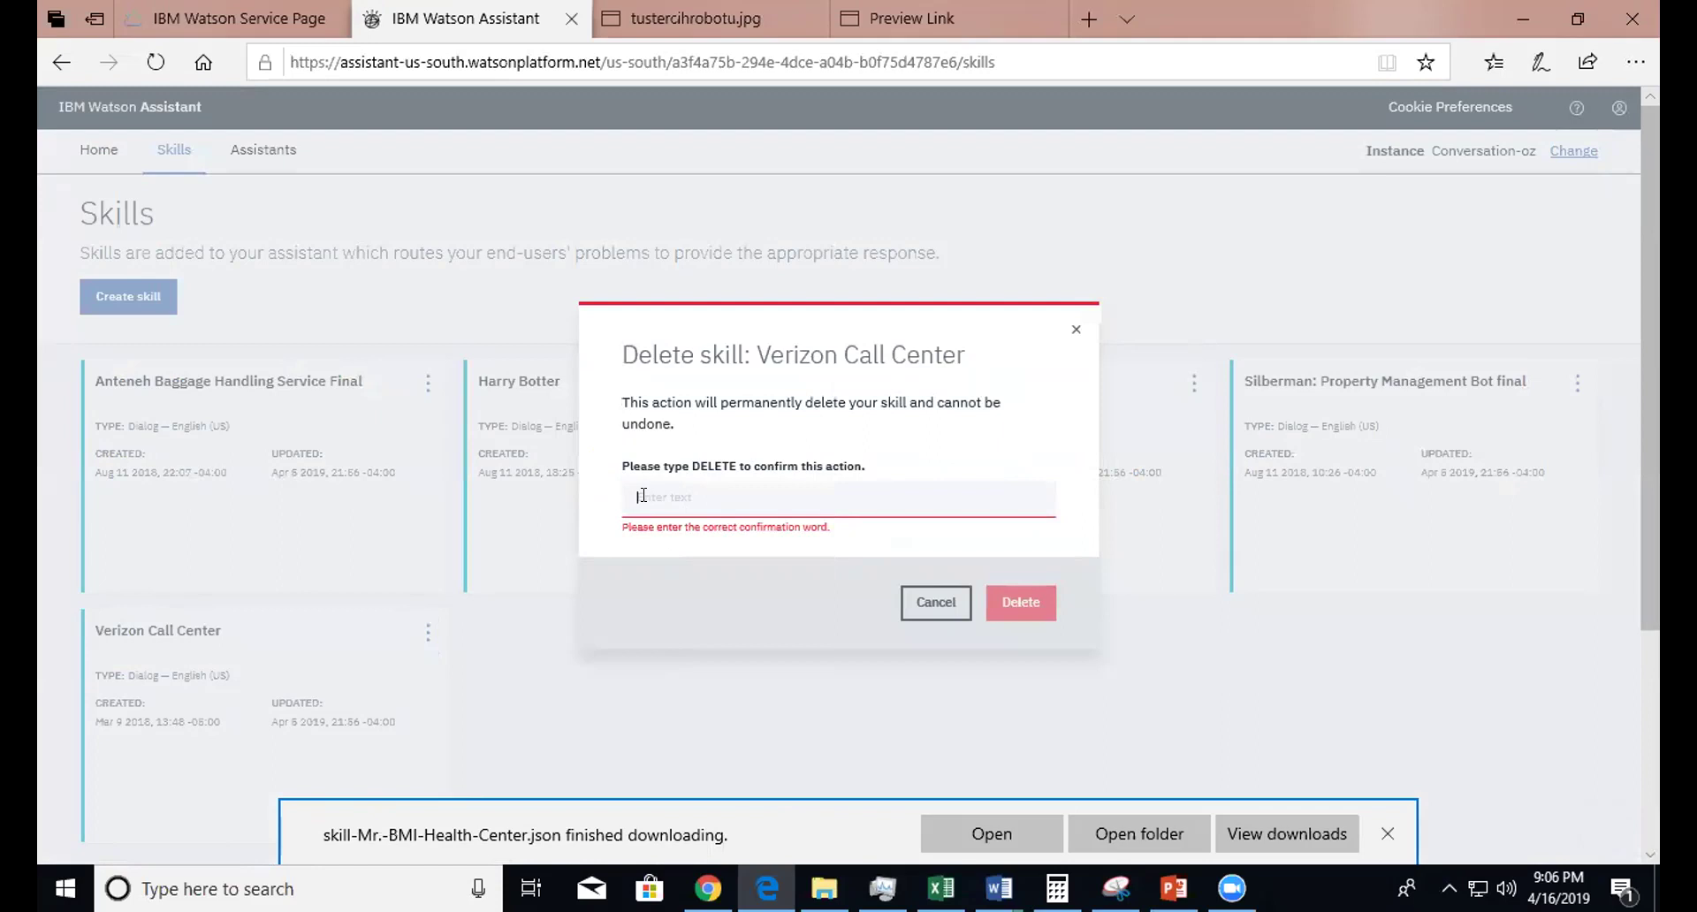
text(delete)
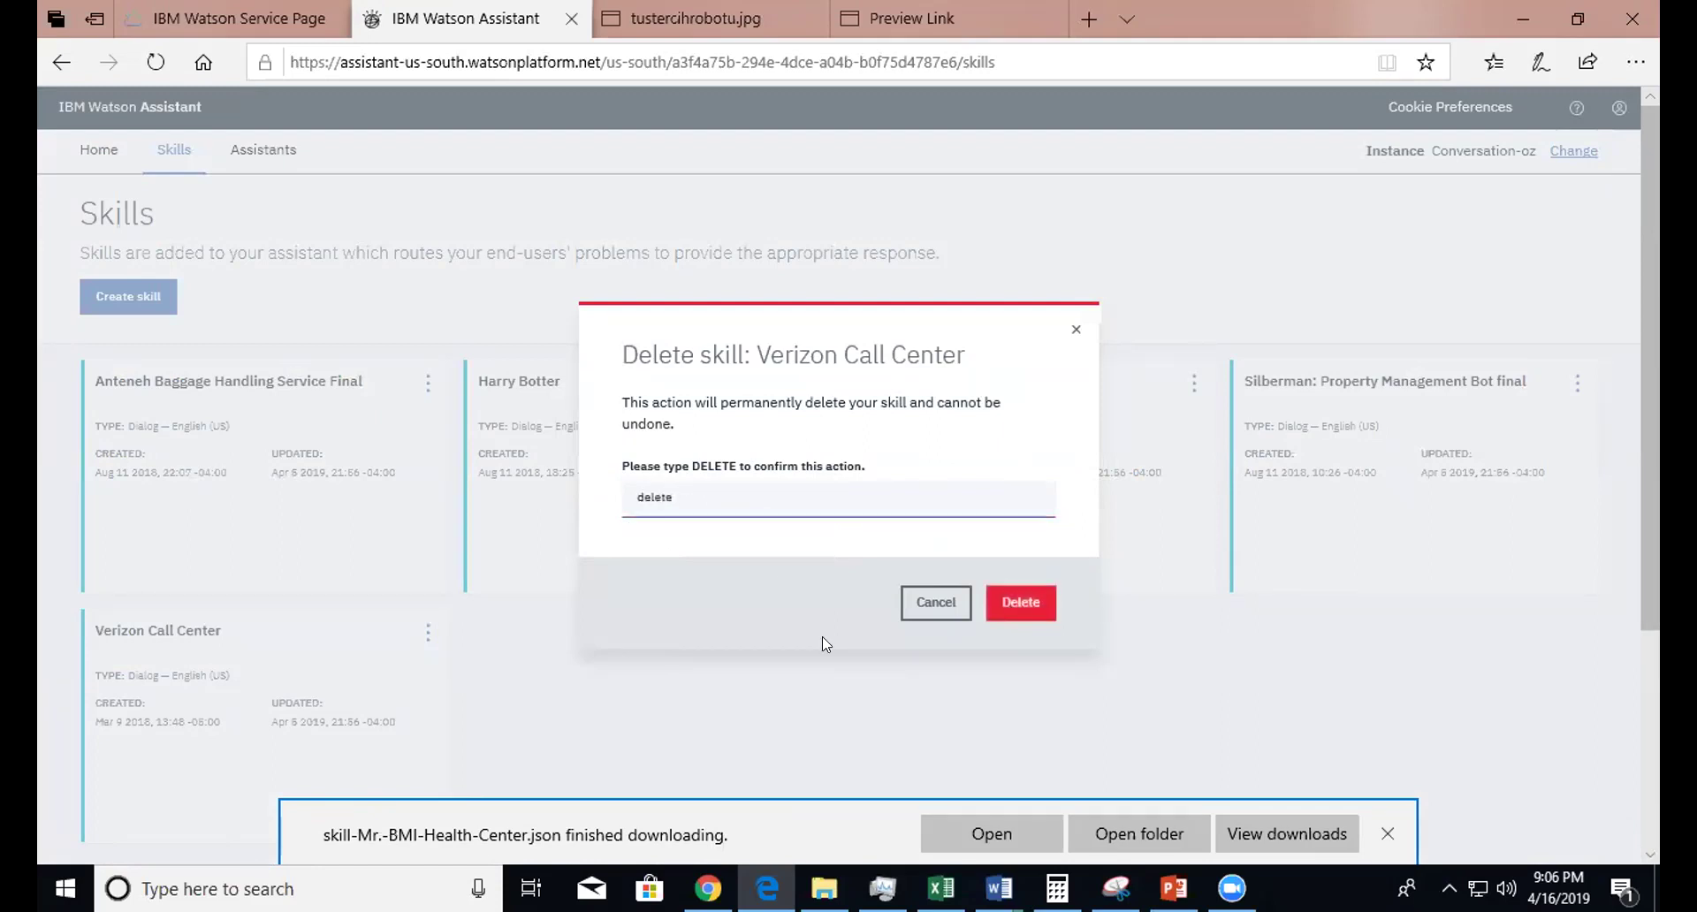
click(1025, 601)
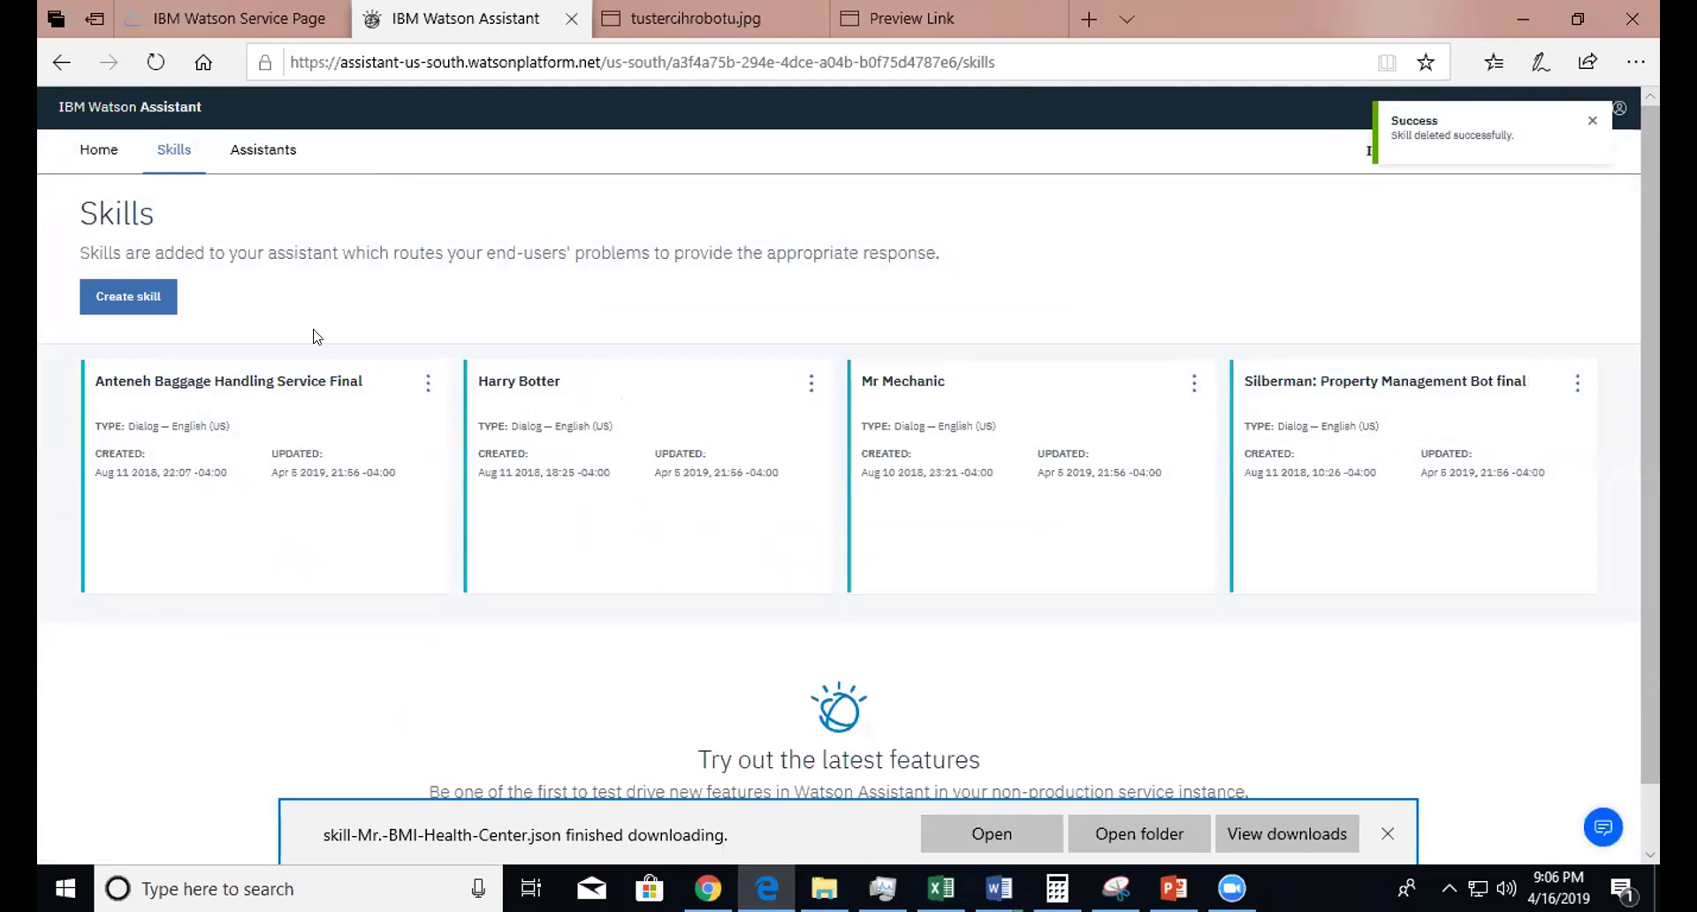
- Start a new skill and choose to import an existing skill from a JSON file
click(126, 299)
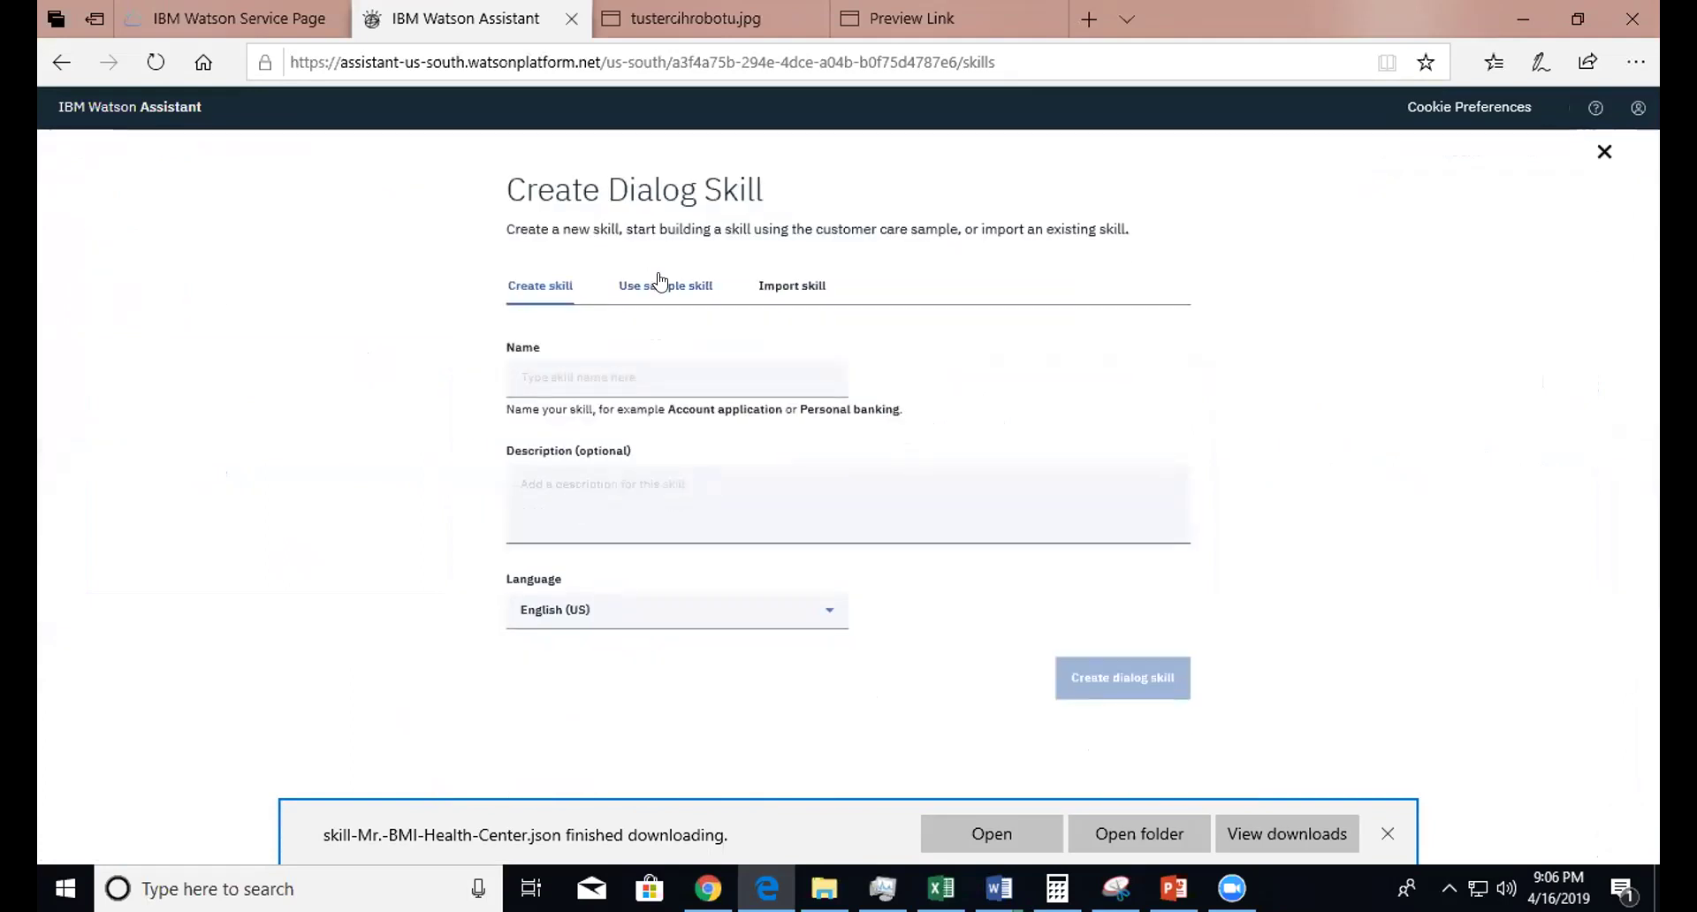
click(796, 292)
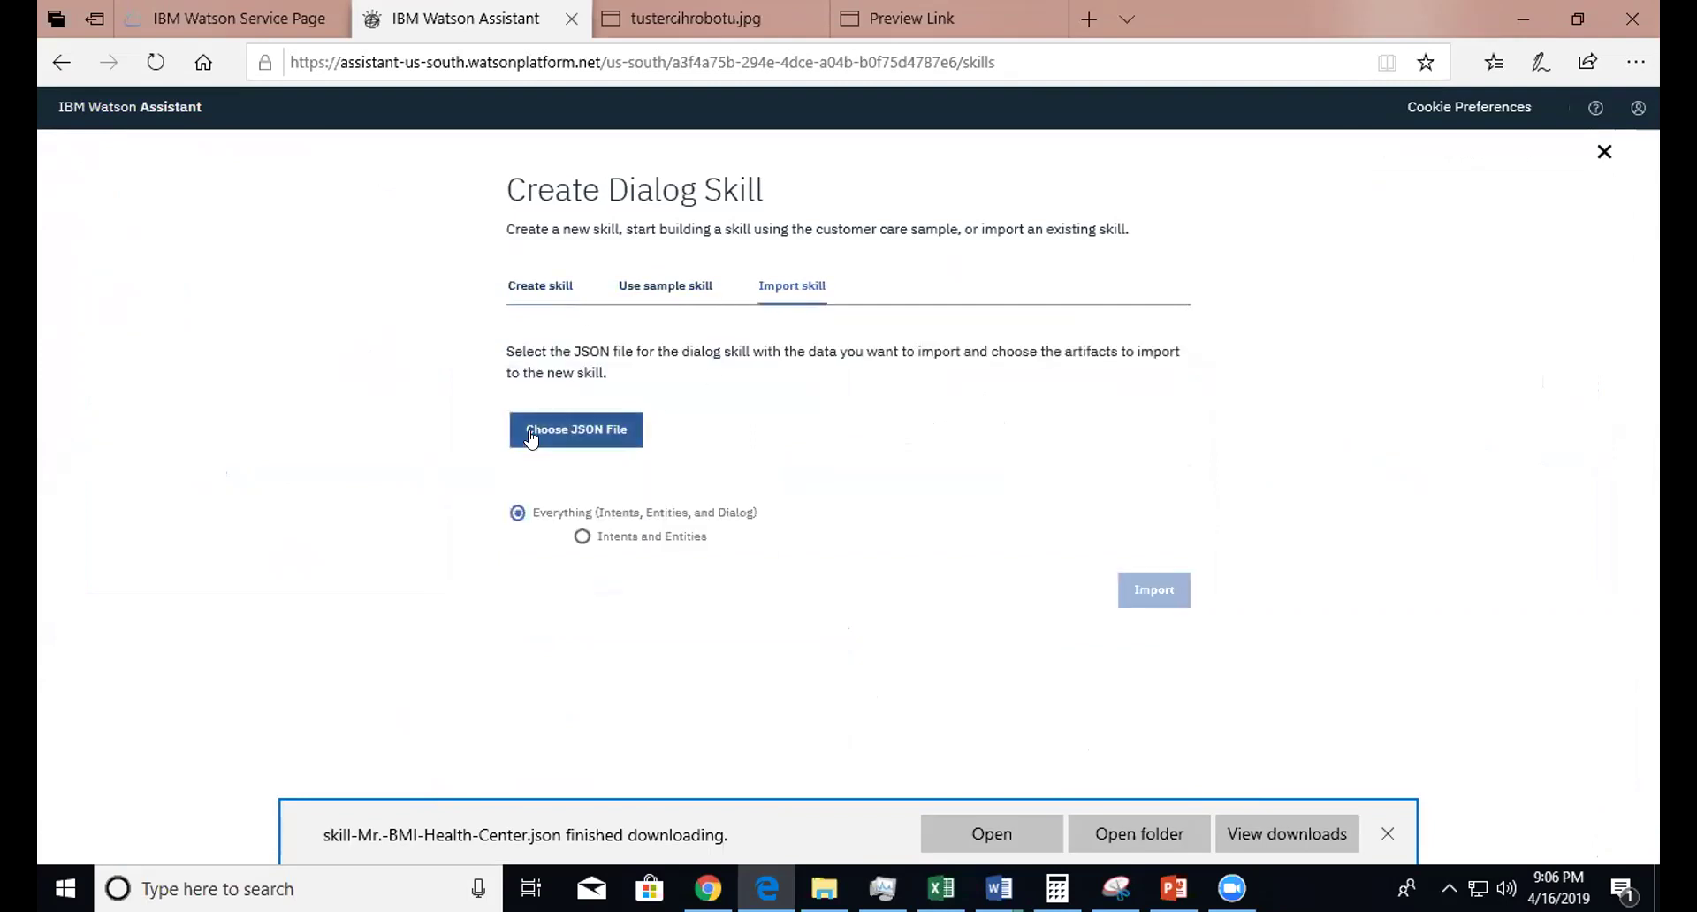
click(569, 431)
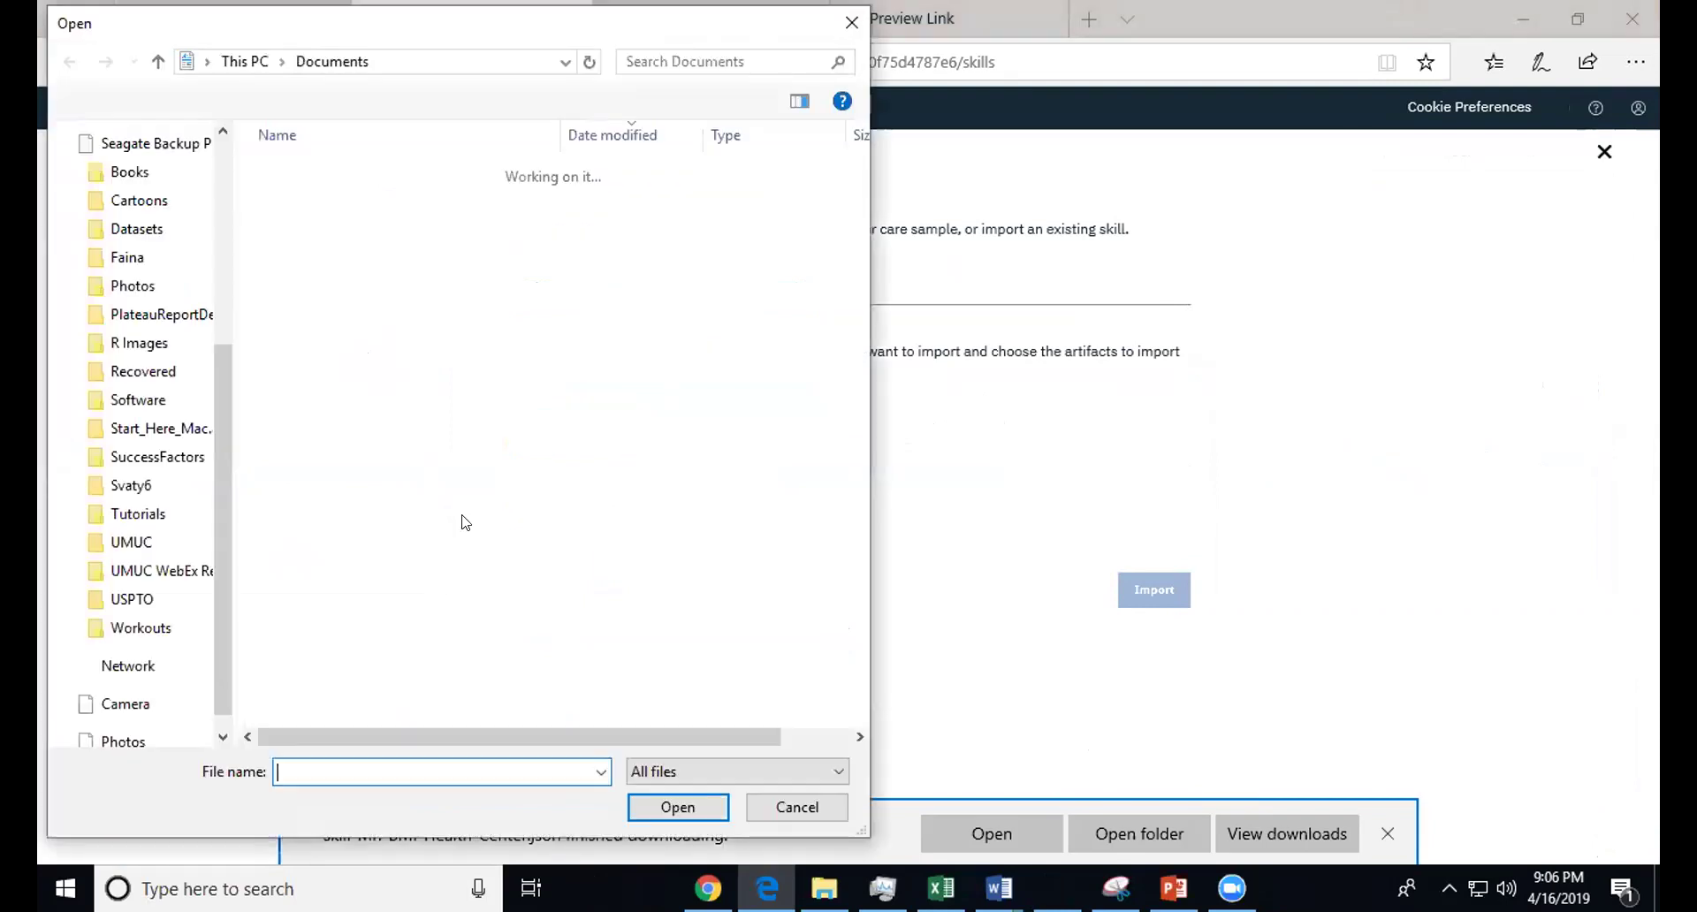
- Pick skill-Mr.-BMI-Health-Center.json from Downloads by searching for 'bmi'
drag(221, 407, 232, 183)
click(157, 215)
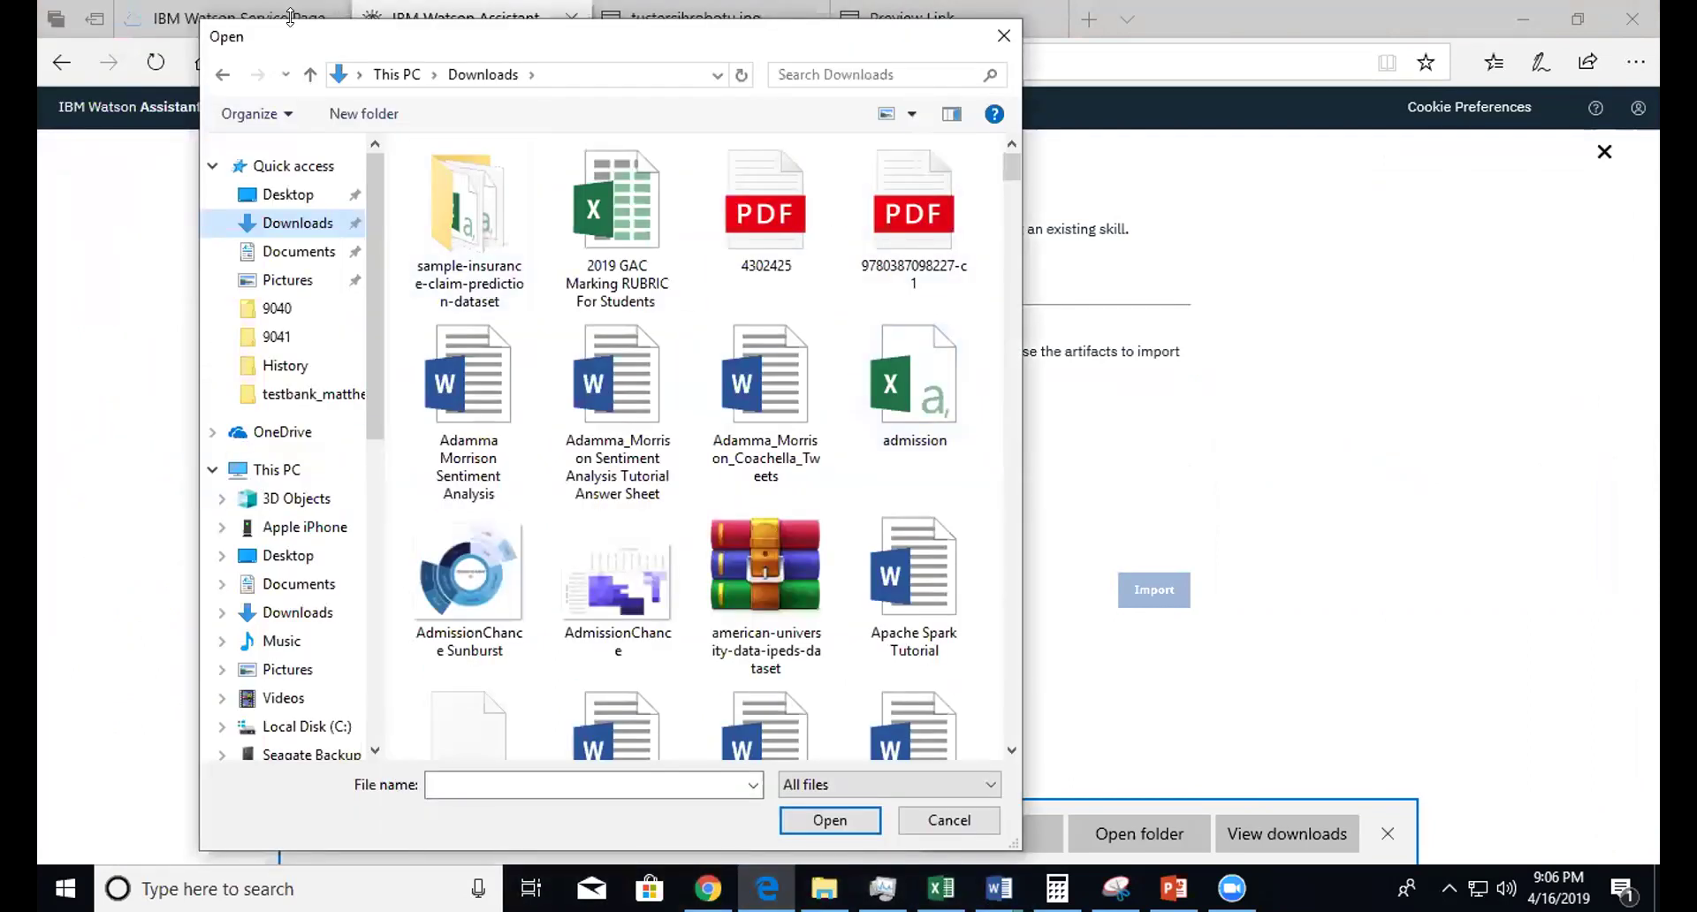
click(807, 265)
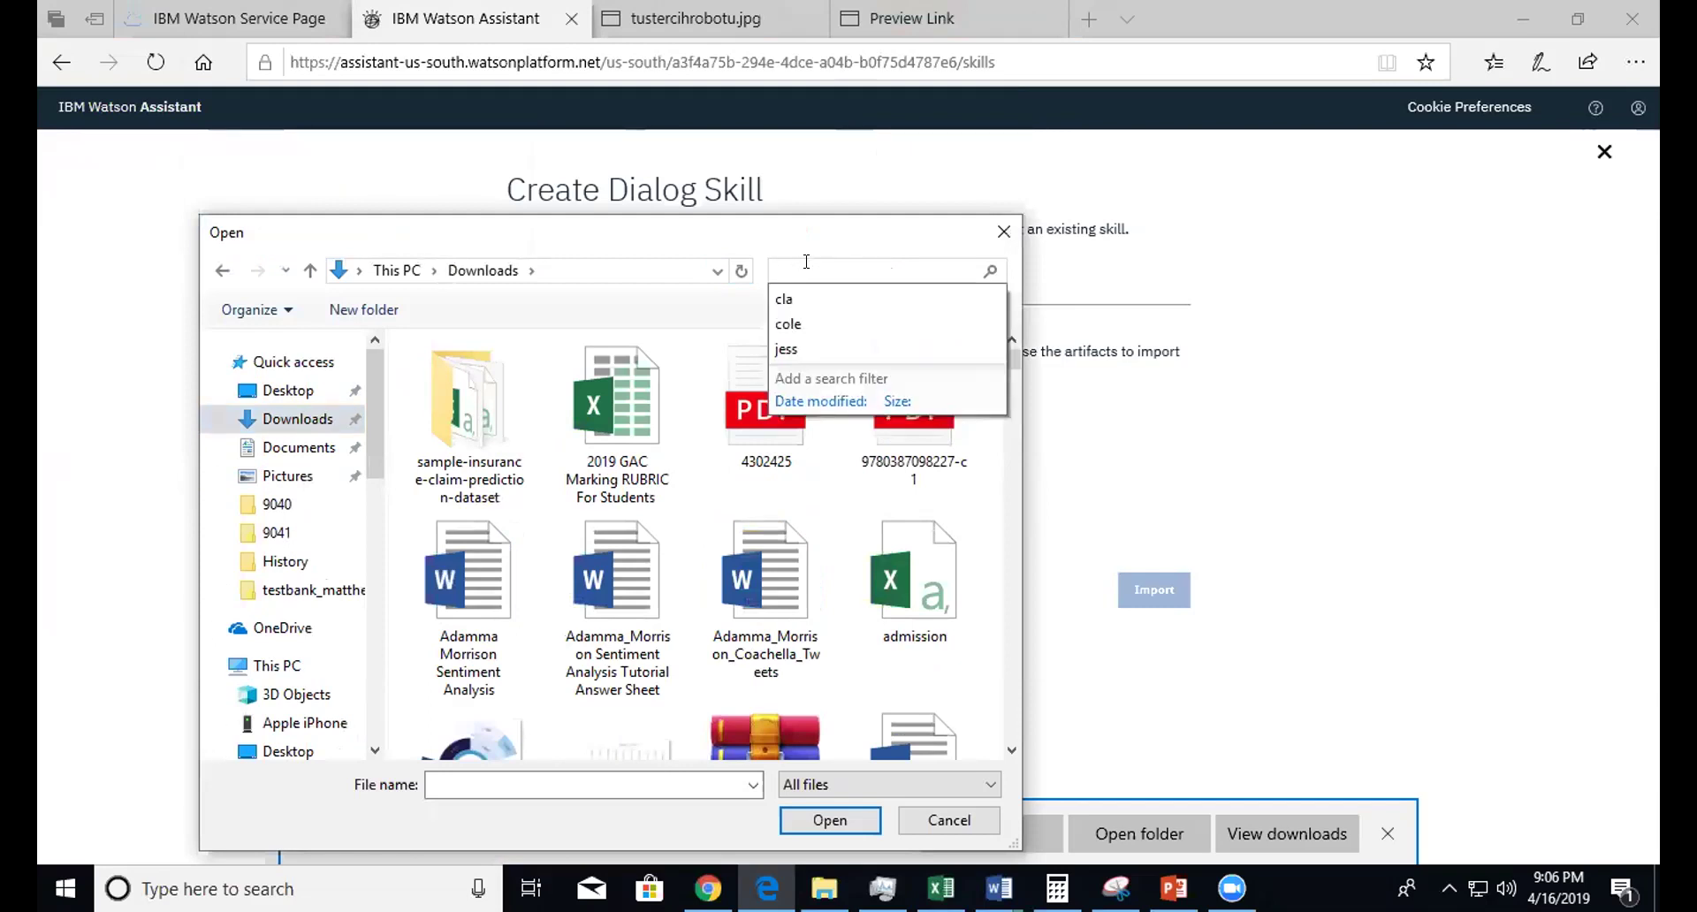
text(bmi)
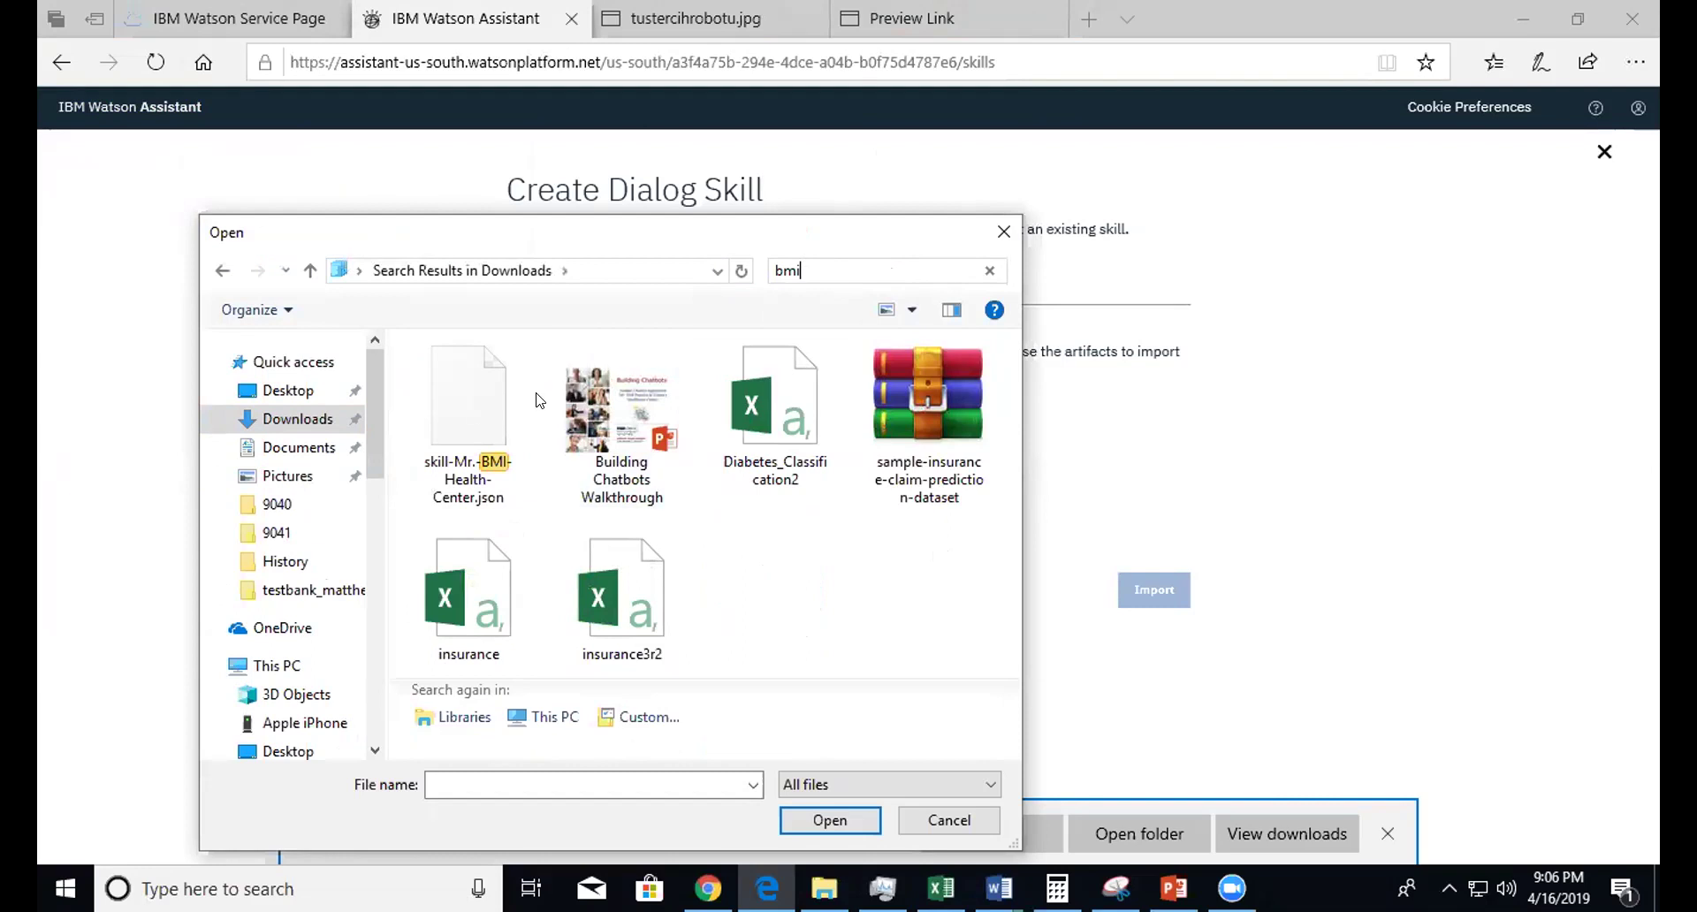
click(482, 415)
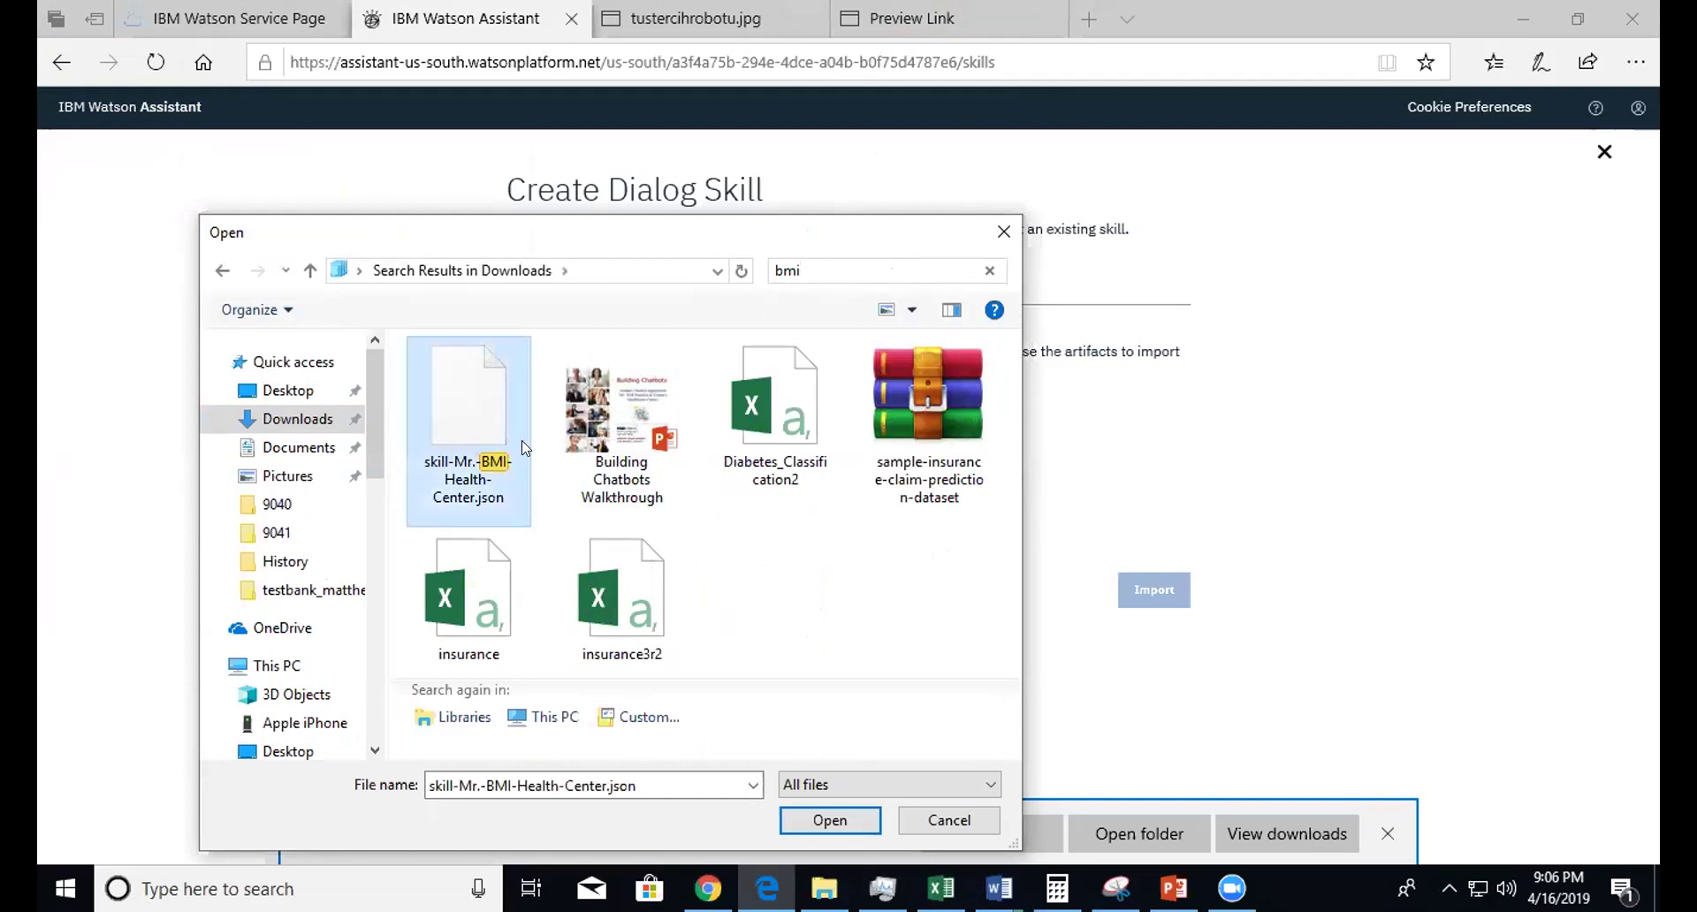
click(820, 826)
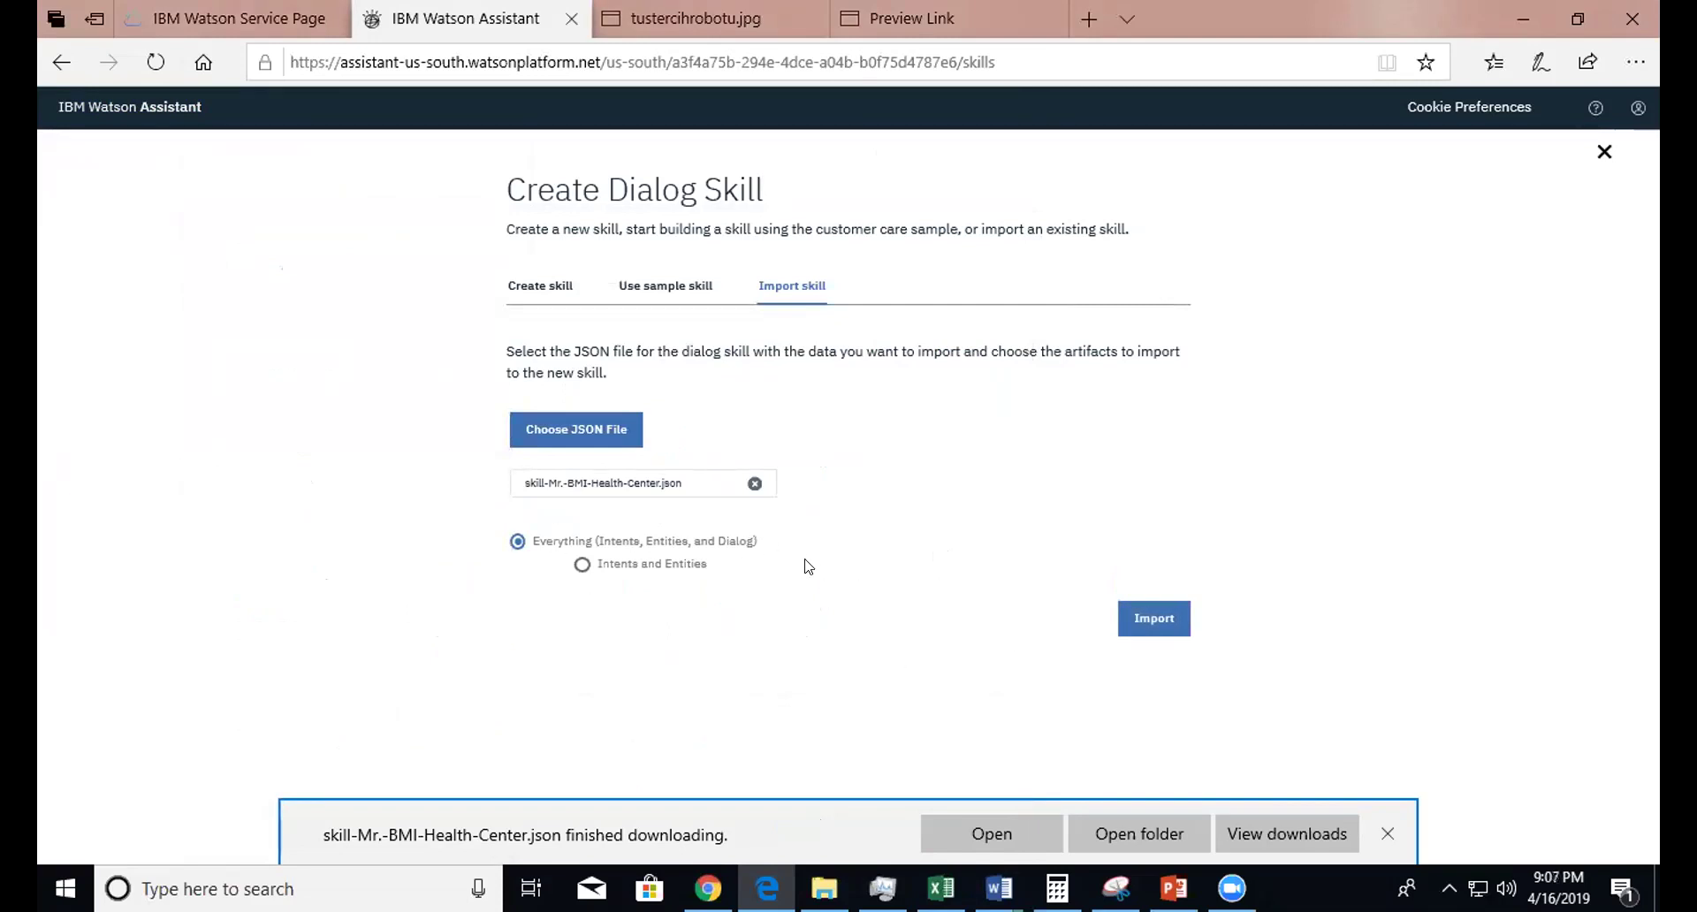
- Import the skill with Everything included, check its dialog nodes and test its welcome greeting in Try it
click(1151, 618)
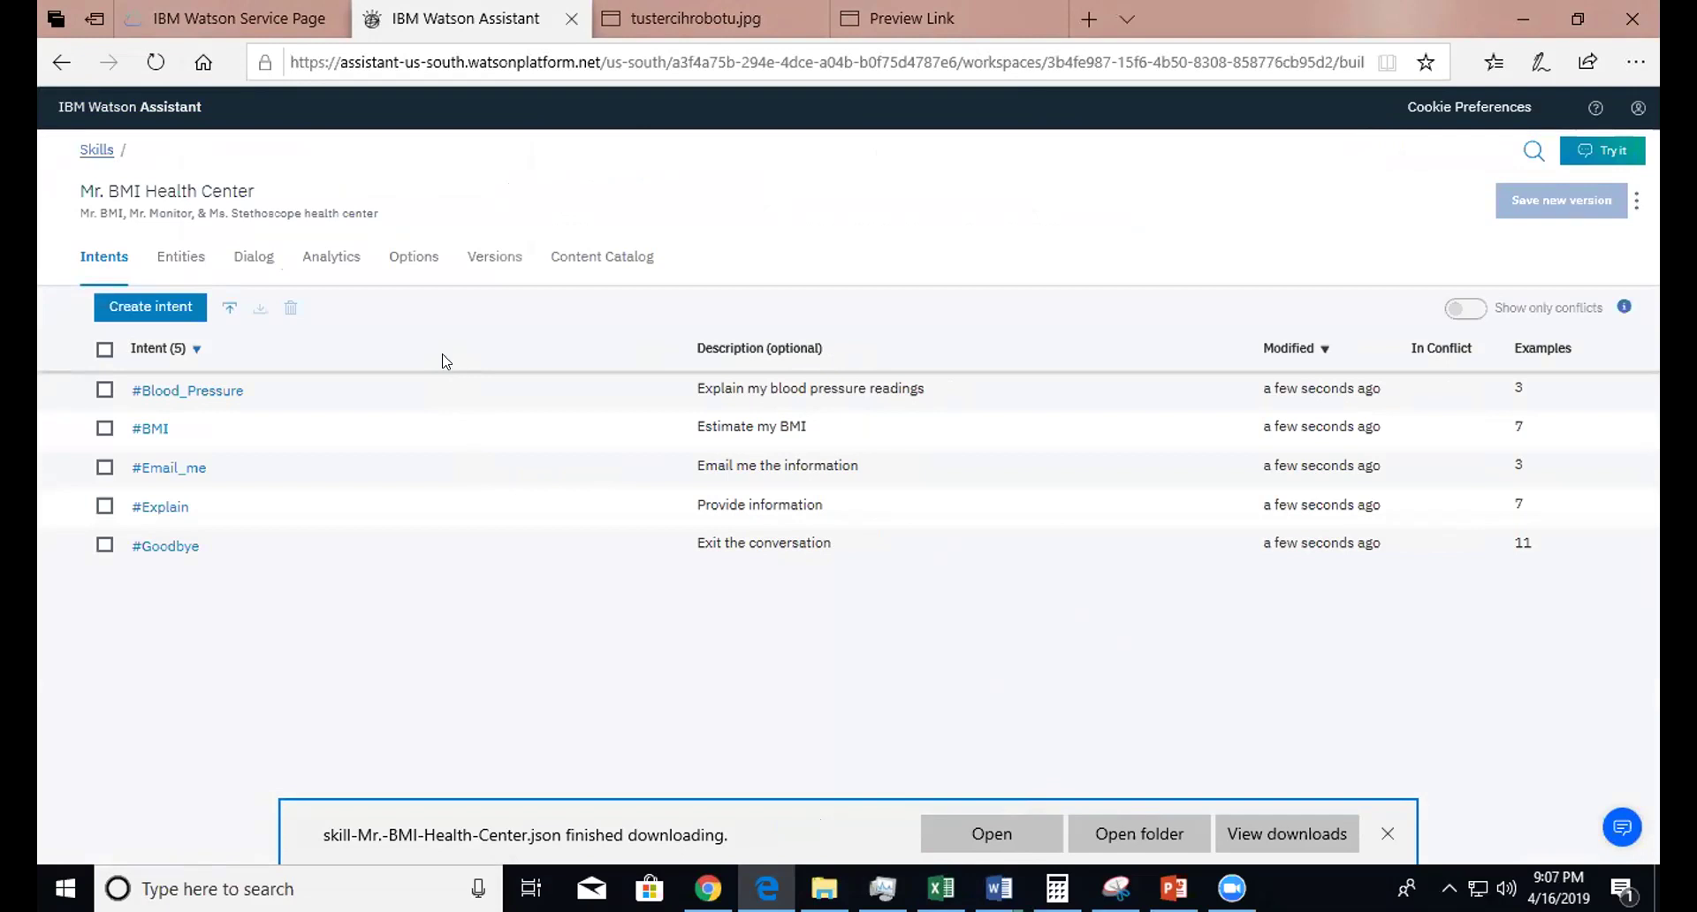
click(255, 260)
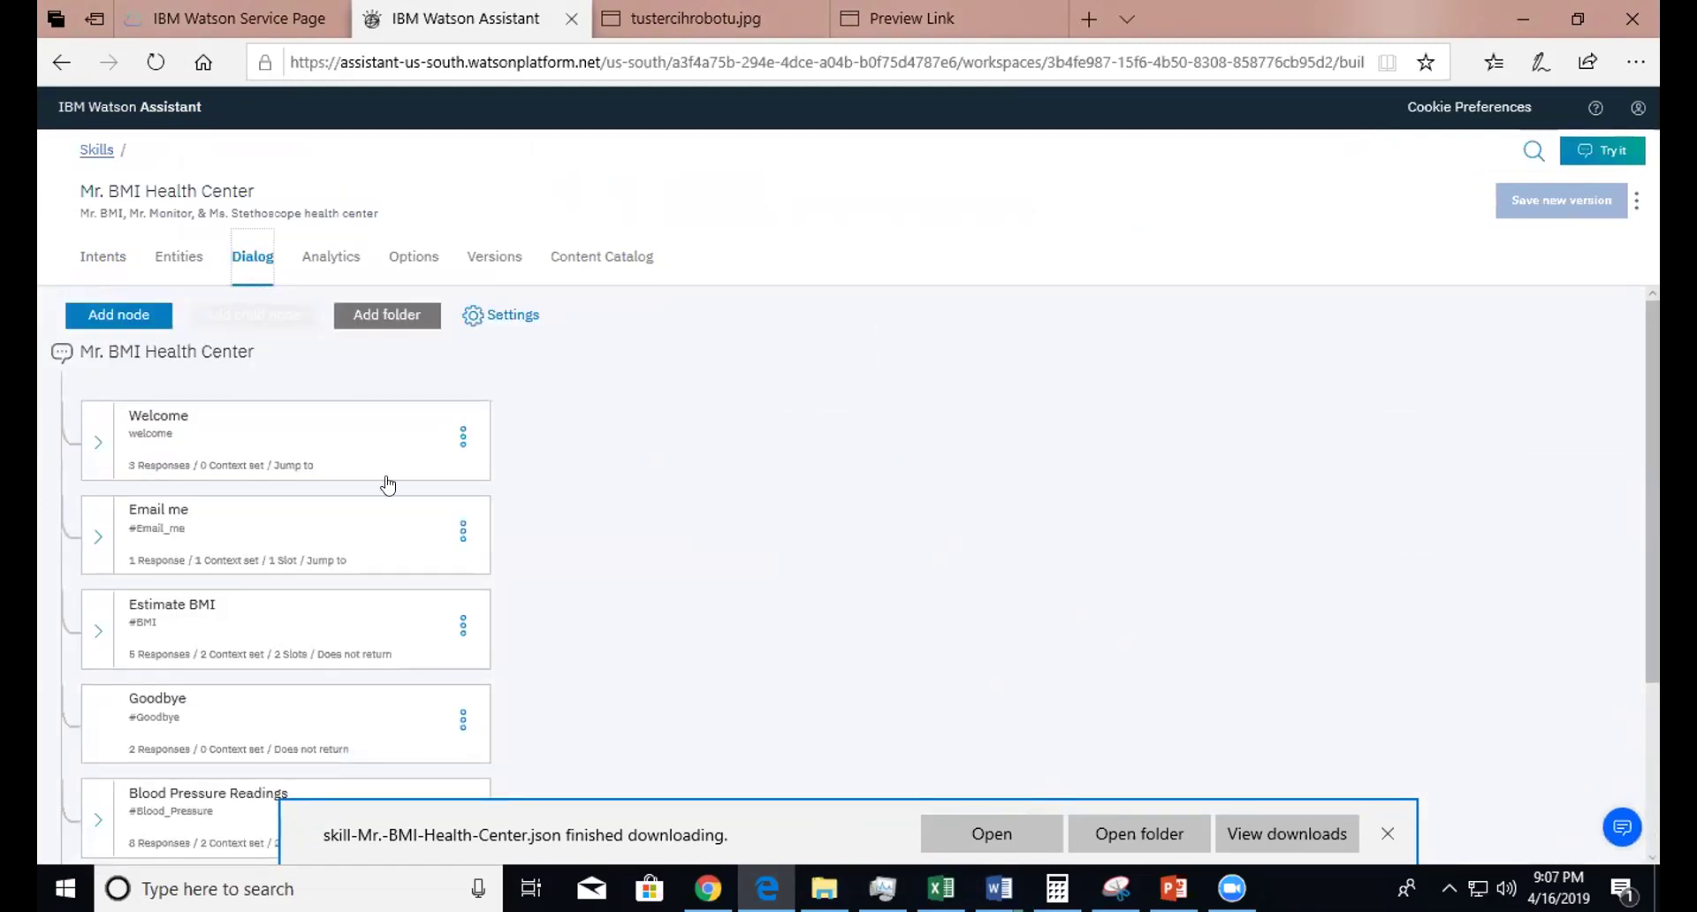
click(1614, 149)
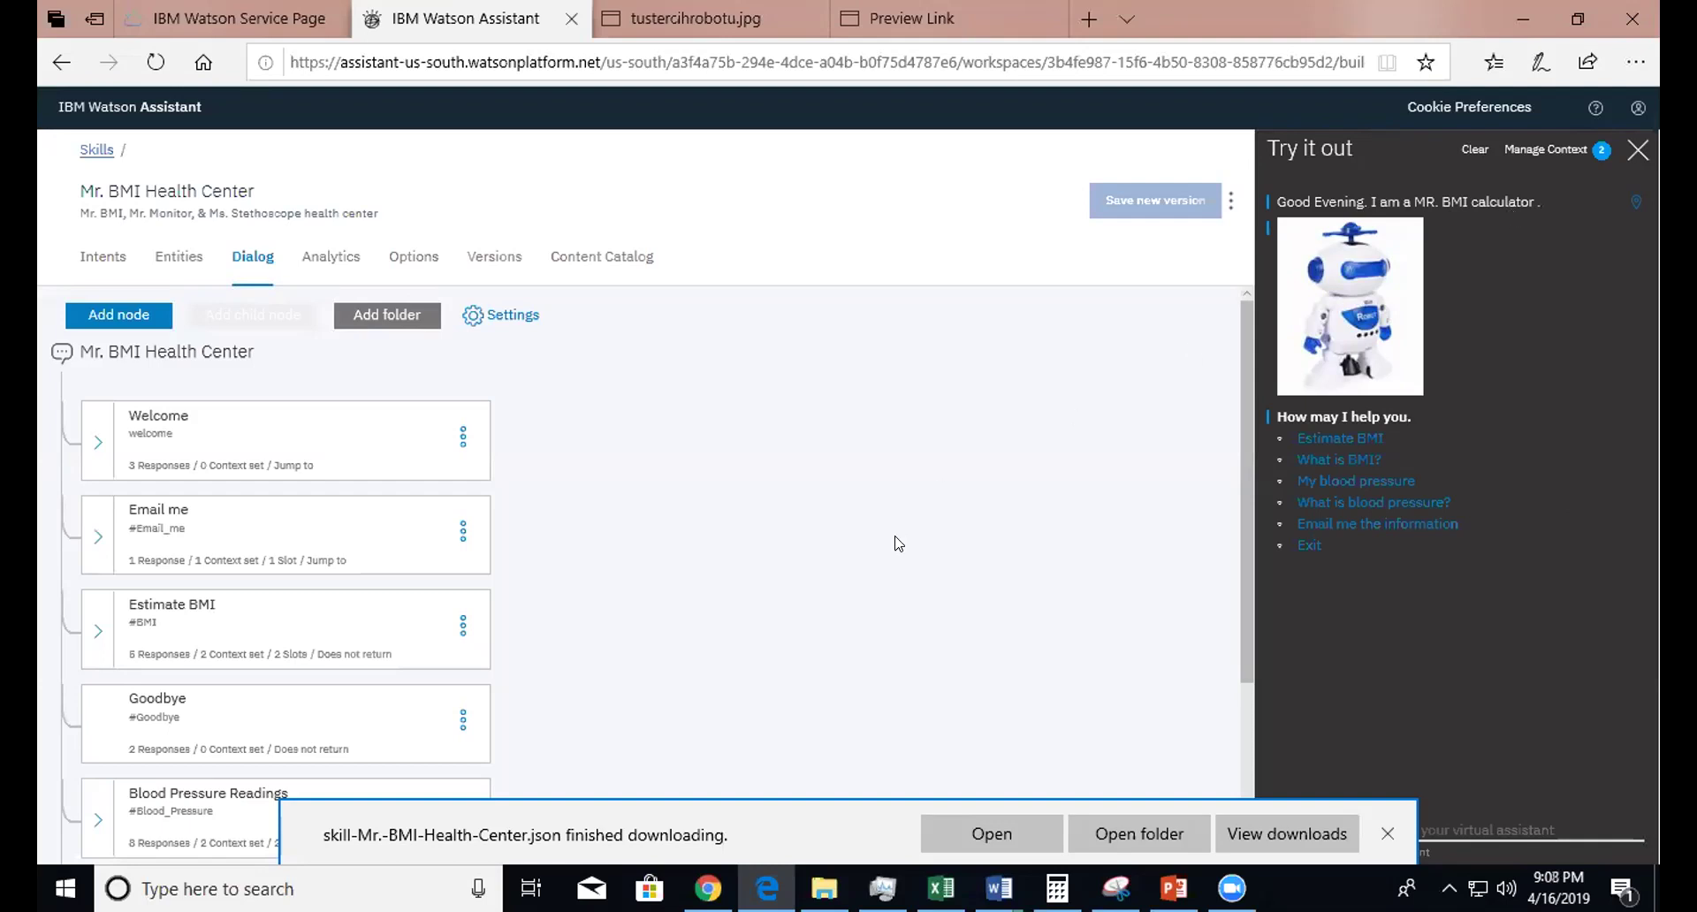
click(1636, 150)
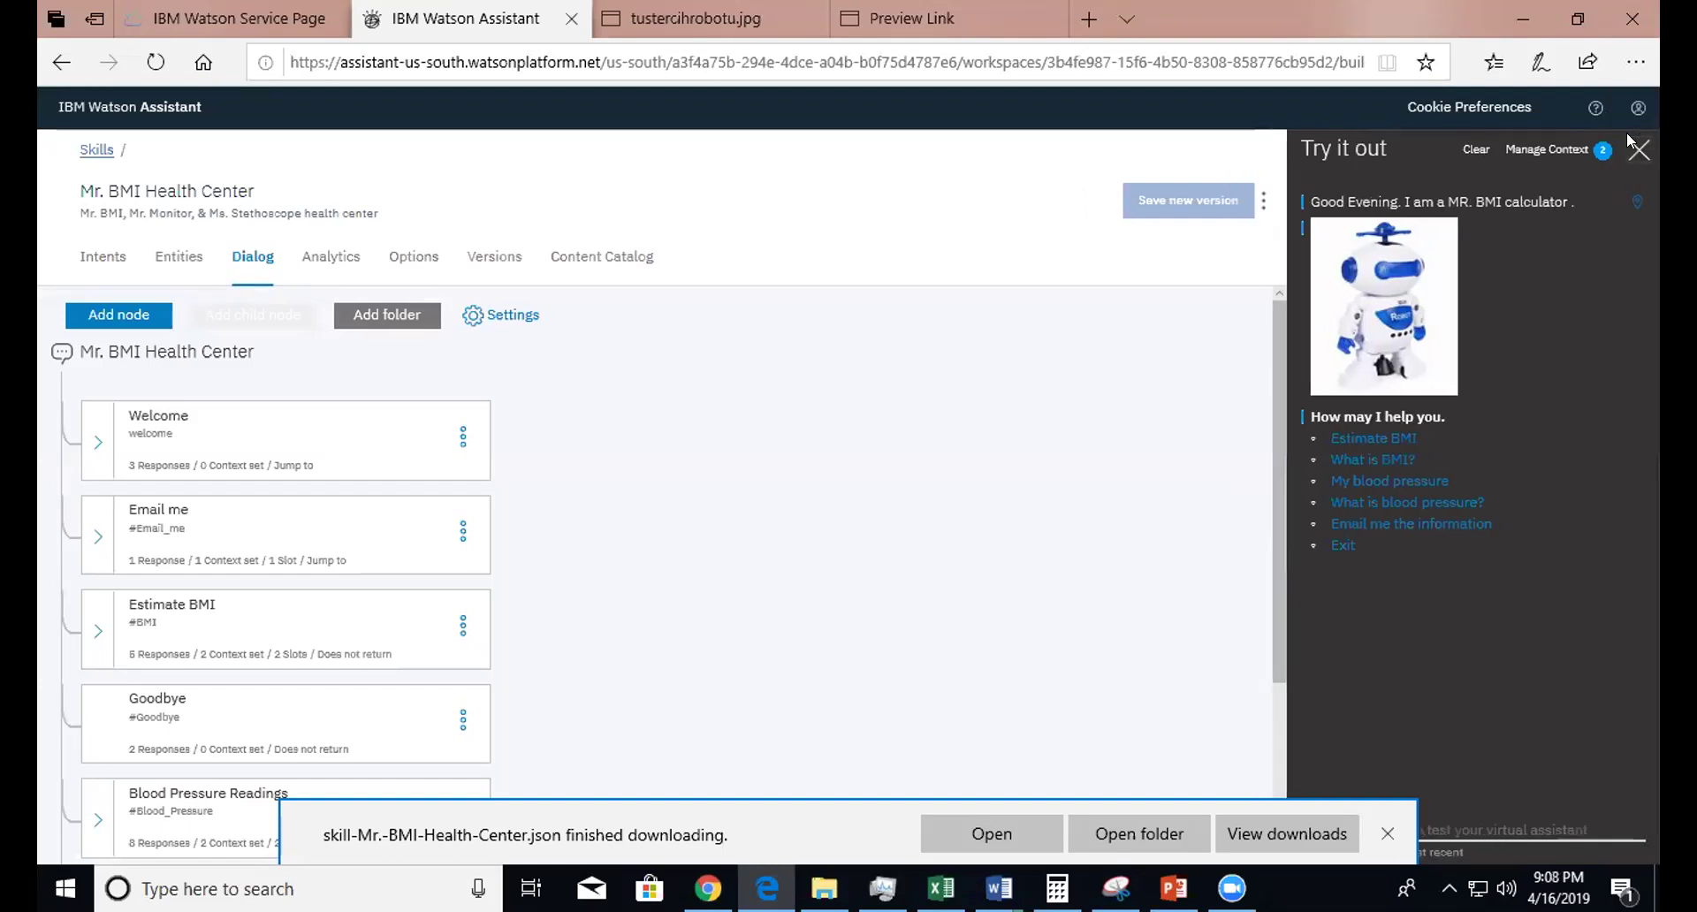
- Go back to the skills list showing the imported Mr. BMI Health Center skill and use its Download JSON action
click(94, 150)
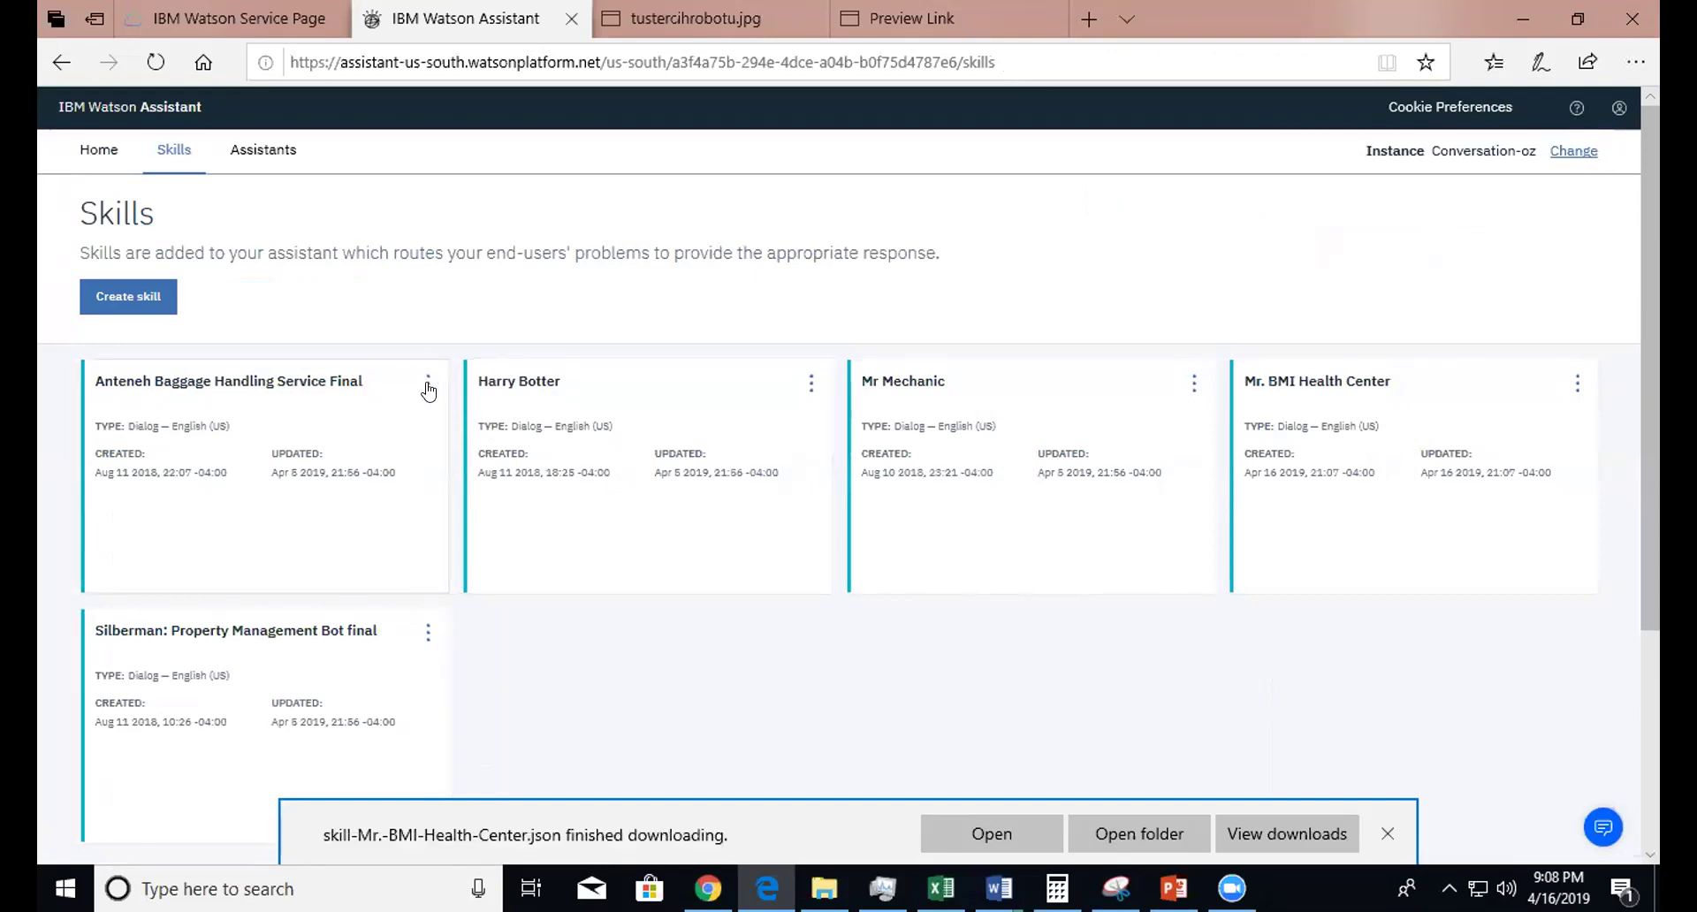
click(1570, 390)
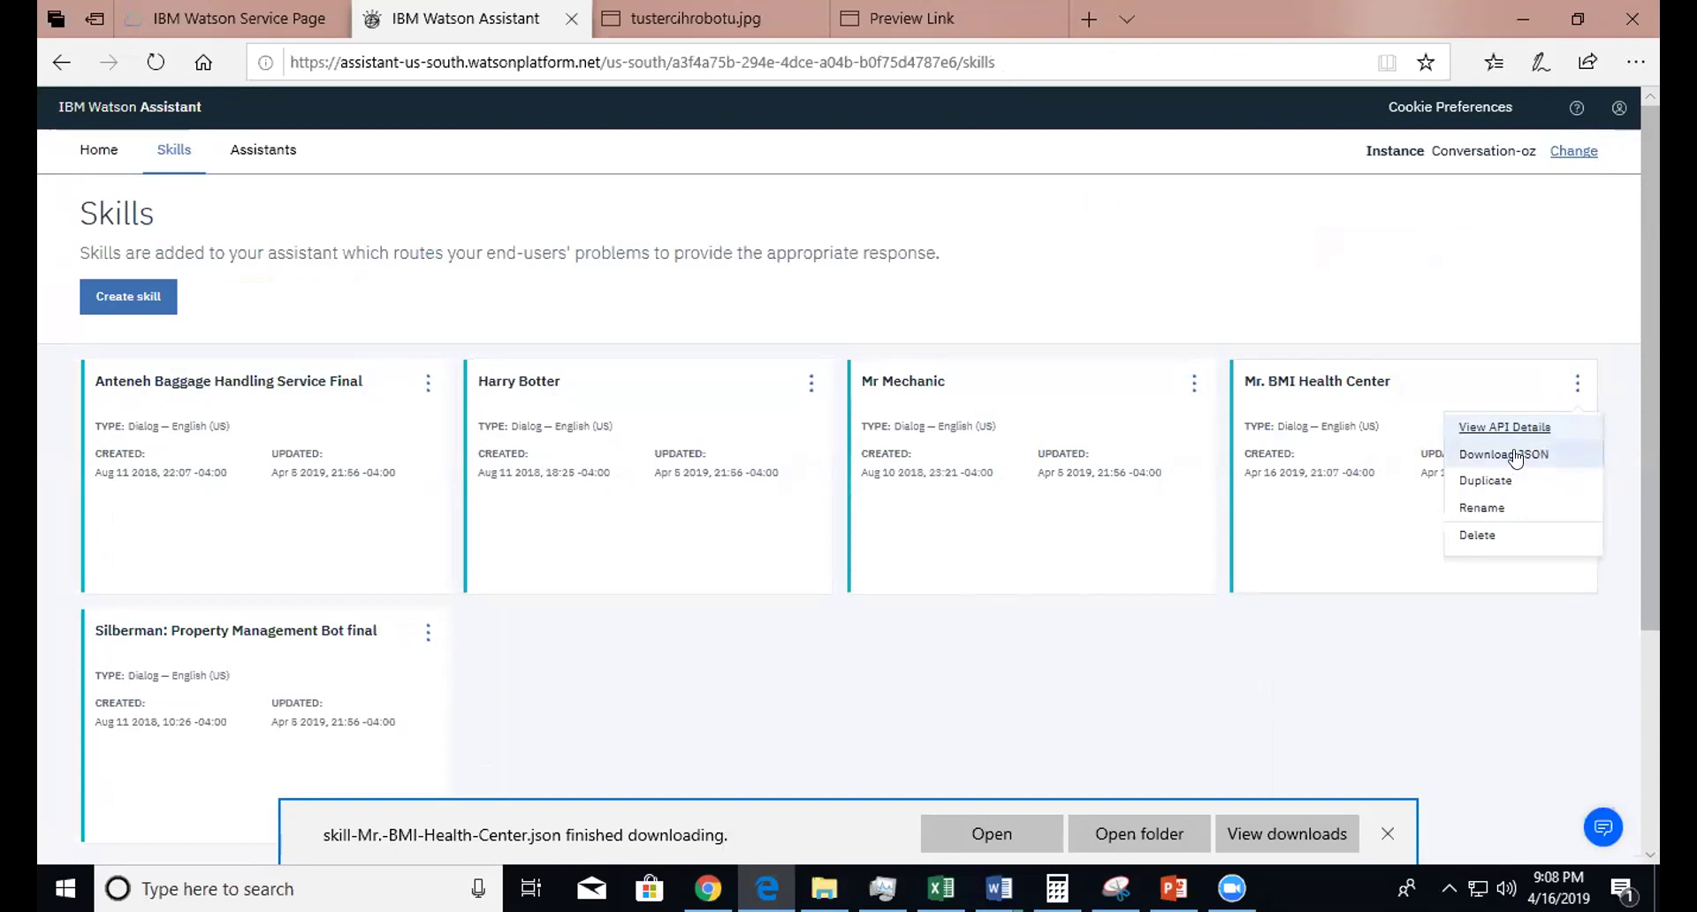
click(1553, 461)
click(1047, 691)
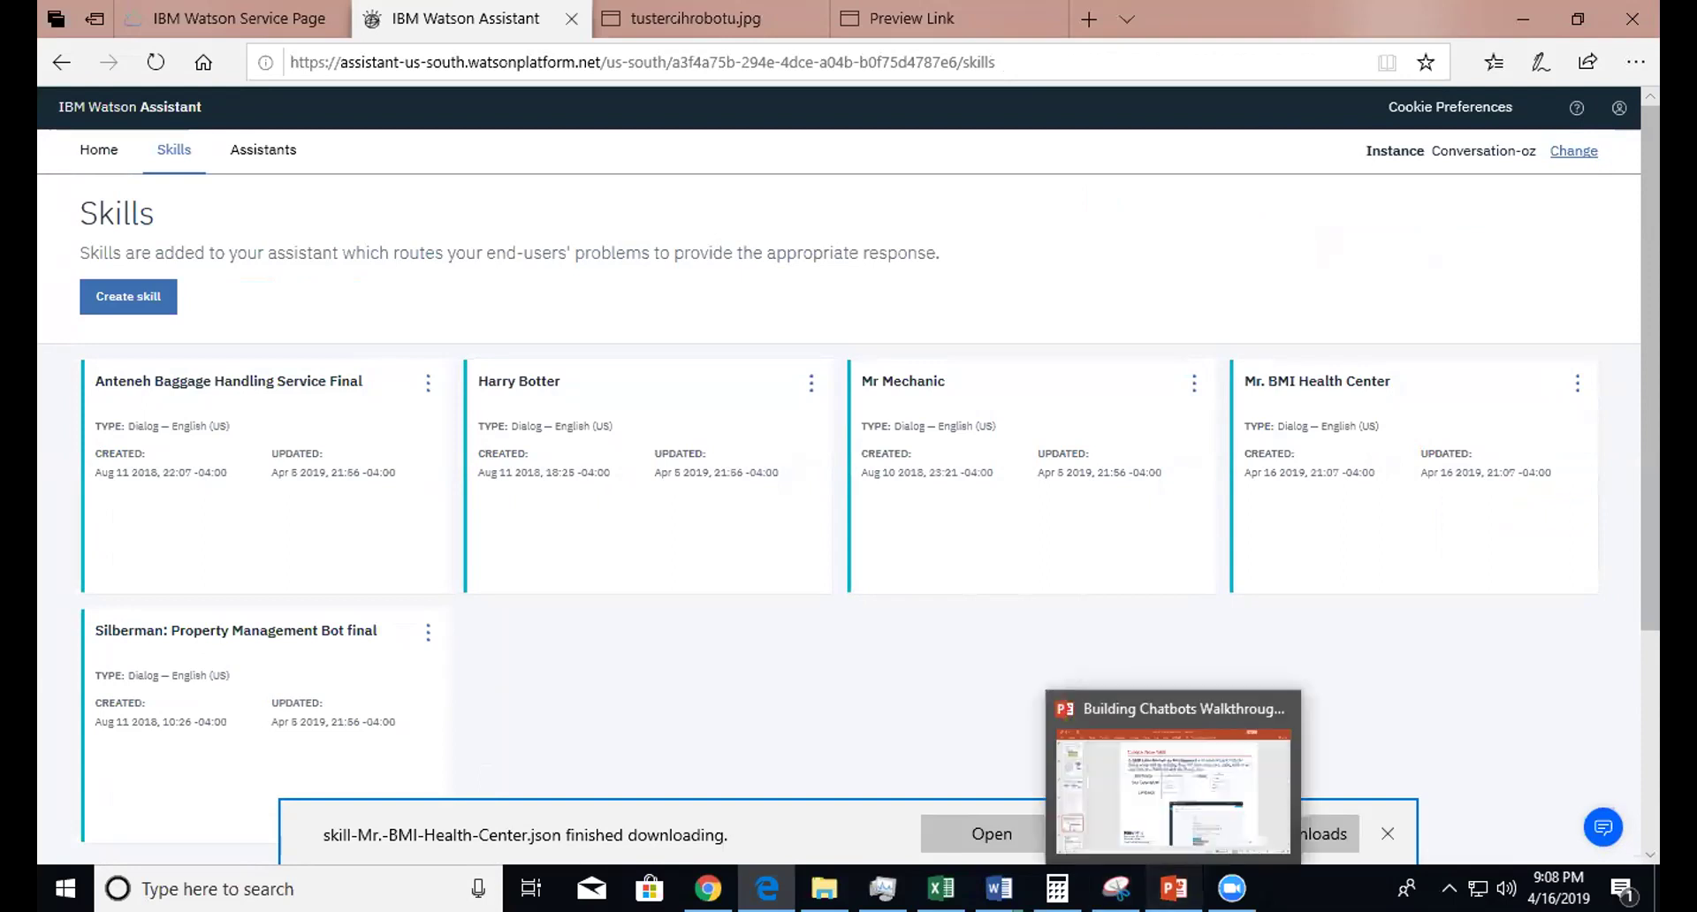
- Bring up the Building Chatbots Walkthrough deck at slide 18, 'Create New Skill'
click(1174, 888)
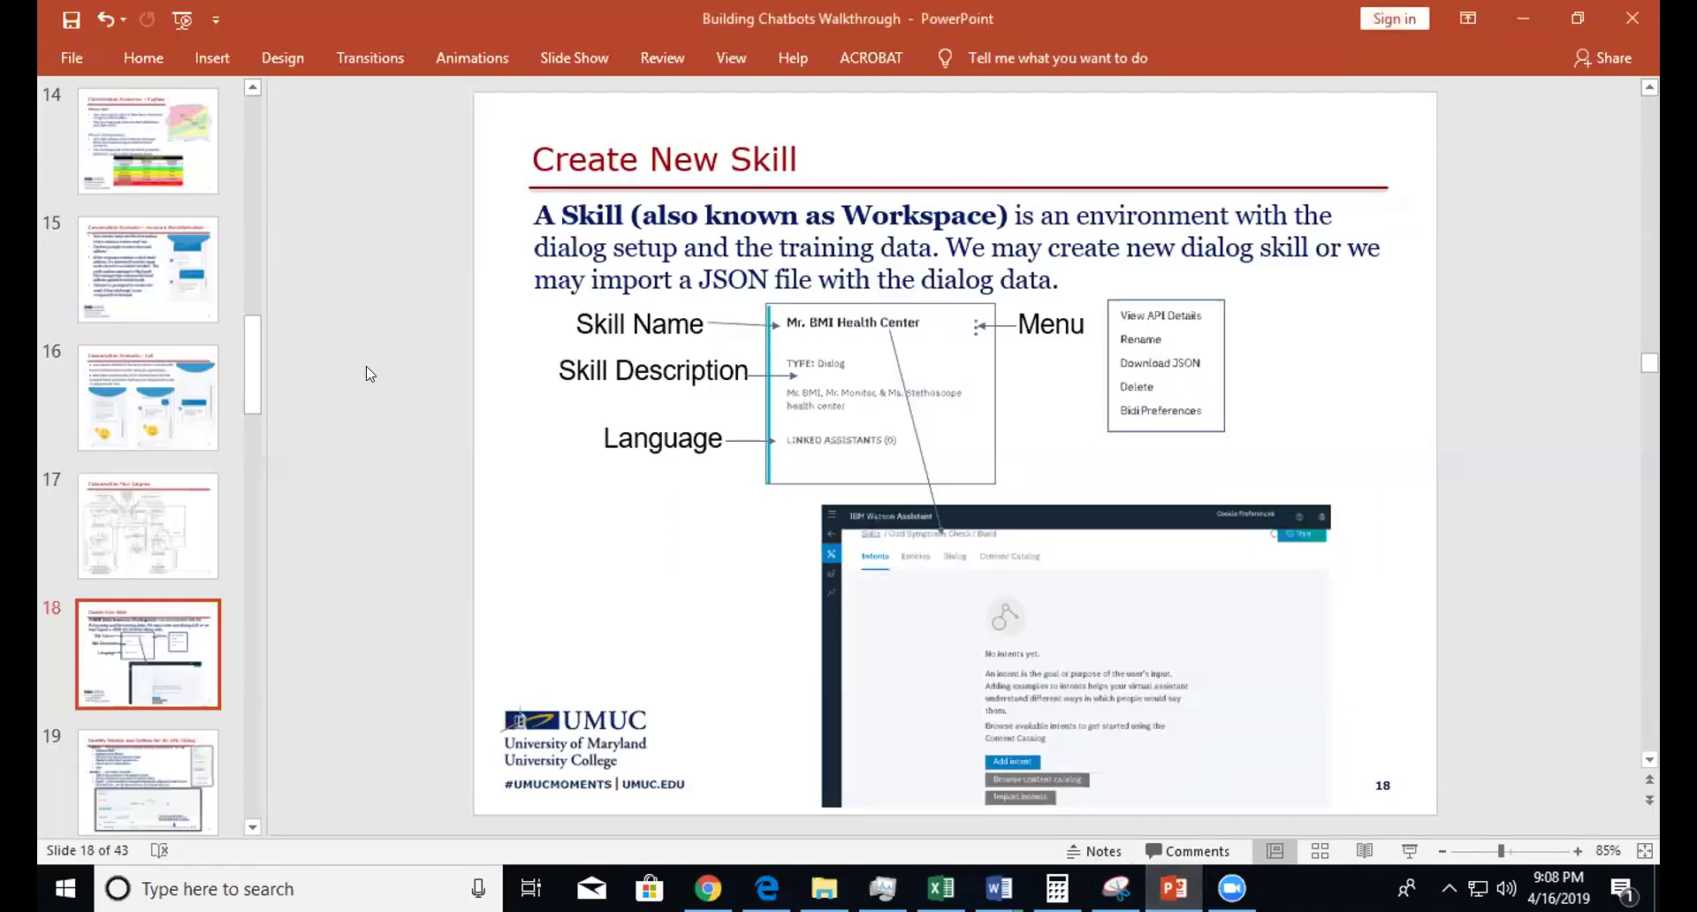
drag(254, 359, 252, 427)
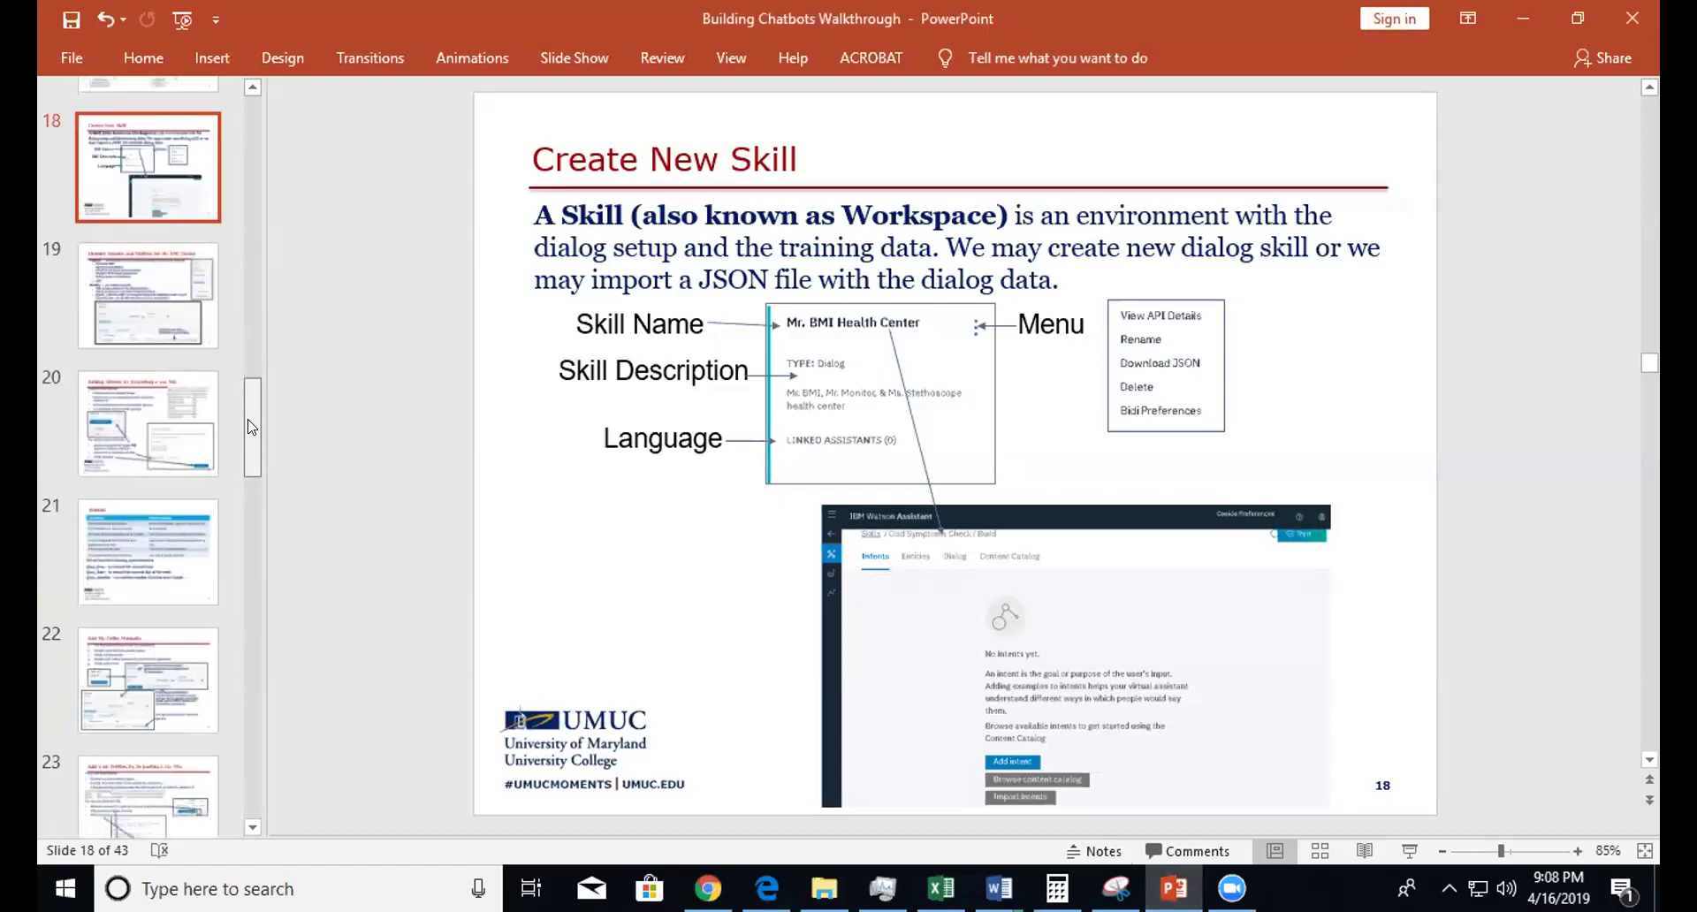